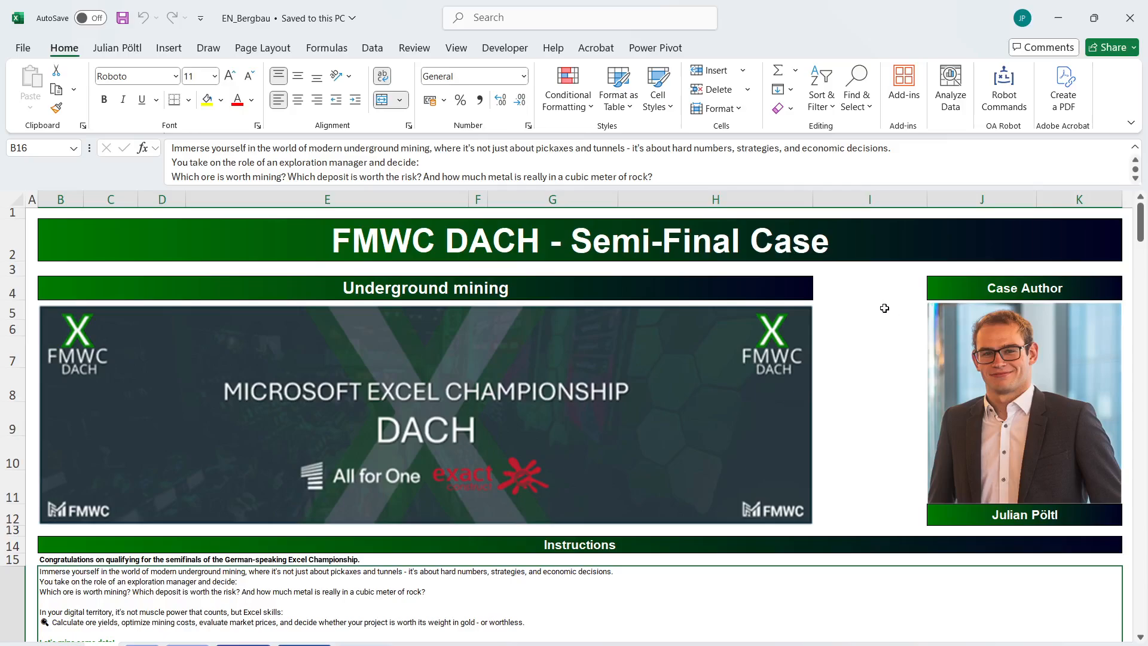
Start a nested XLOOKUP formula in E41 of Level 1, using ore cell G41 as the inner lookup value.
scroll(872, 293, down, 5)
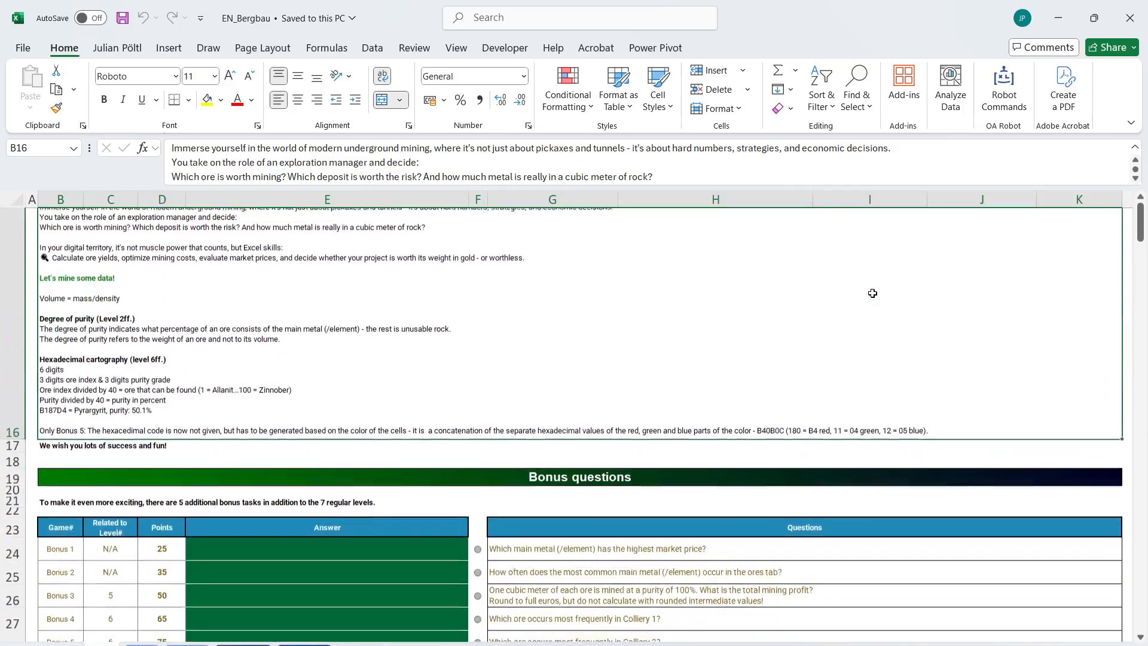
scroll(378, 313, down, 5)
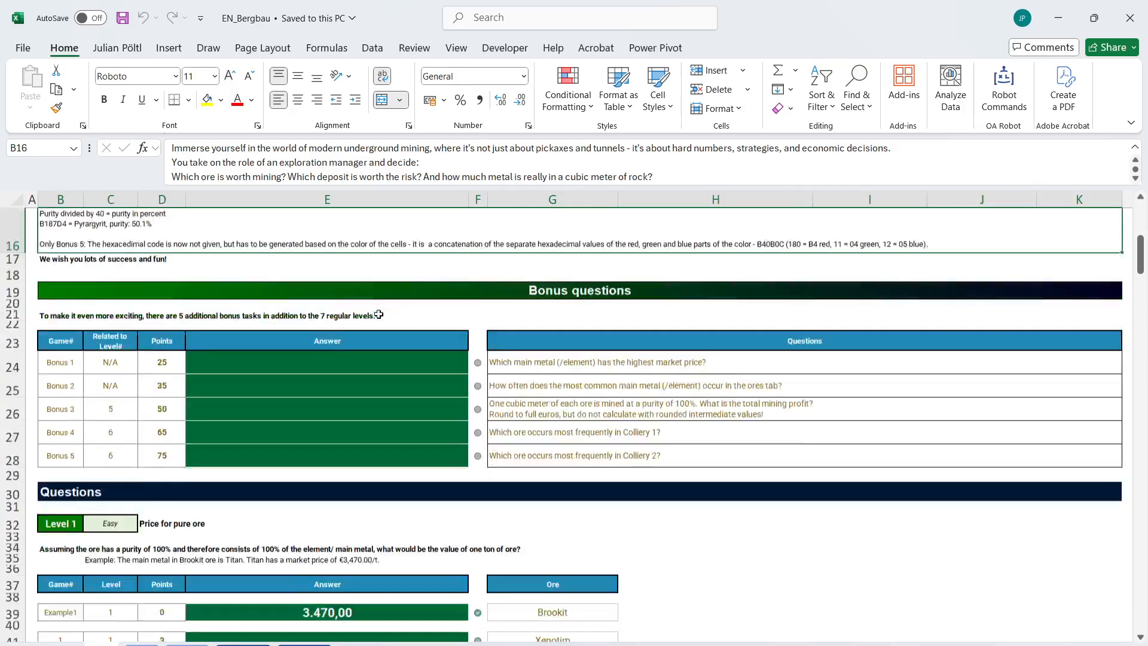
click(348, 355)
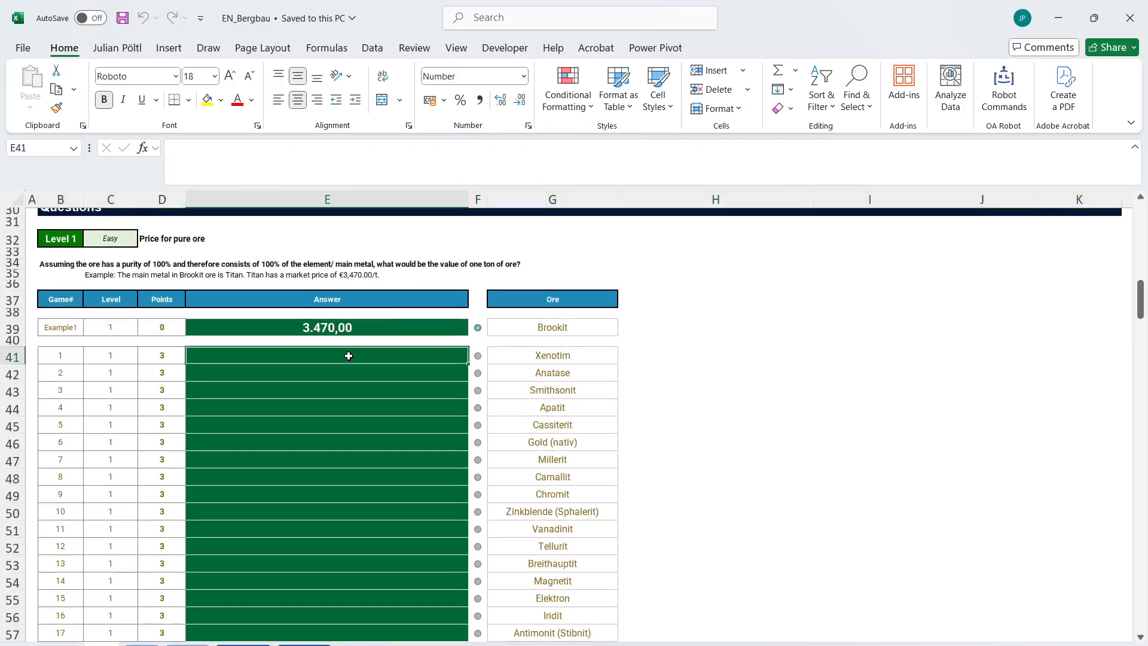
text(=xl)
key(Tab)
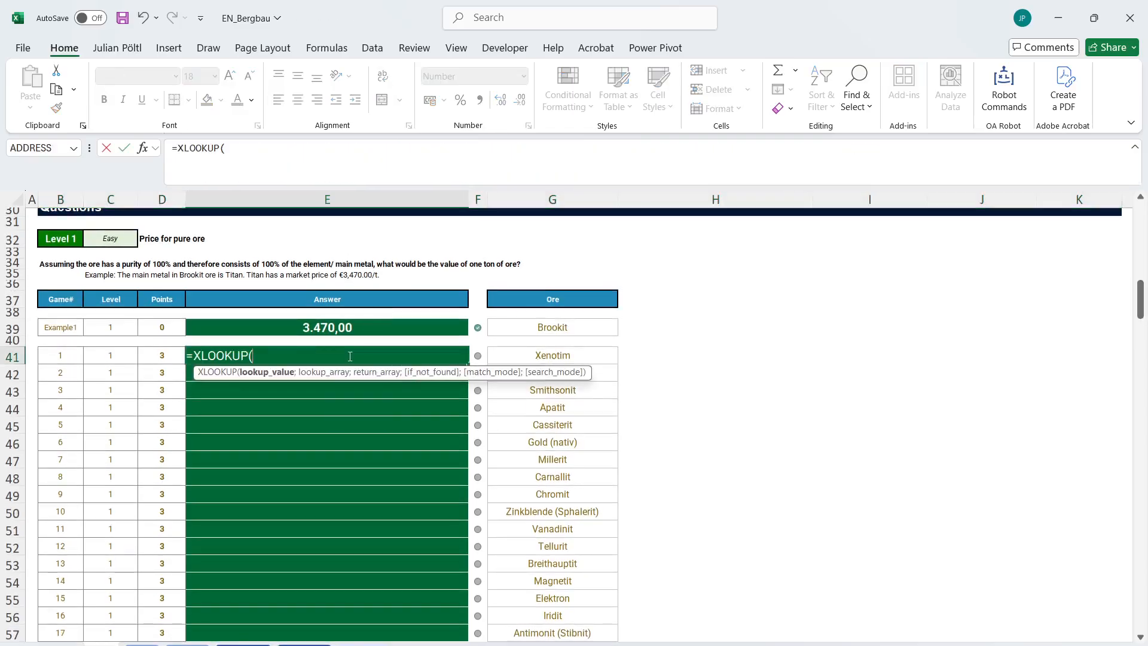
text(x)
key(Tab)
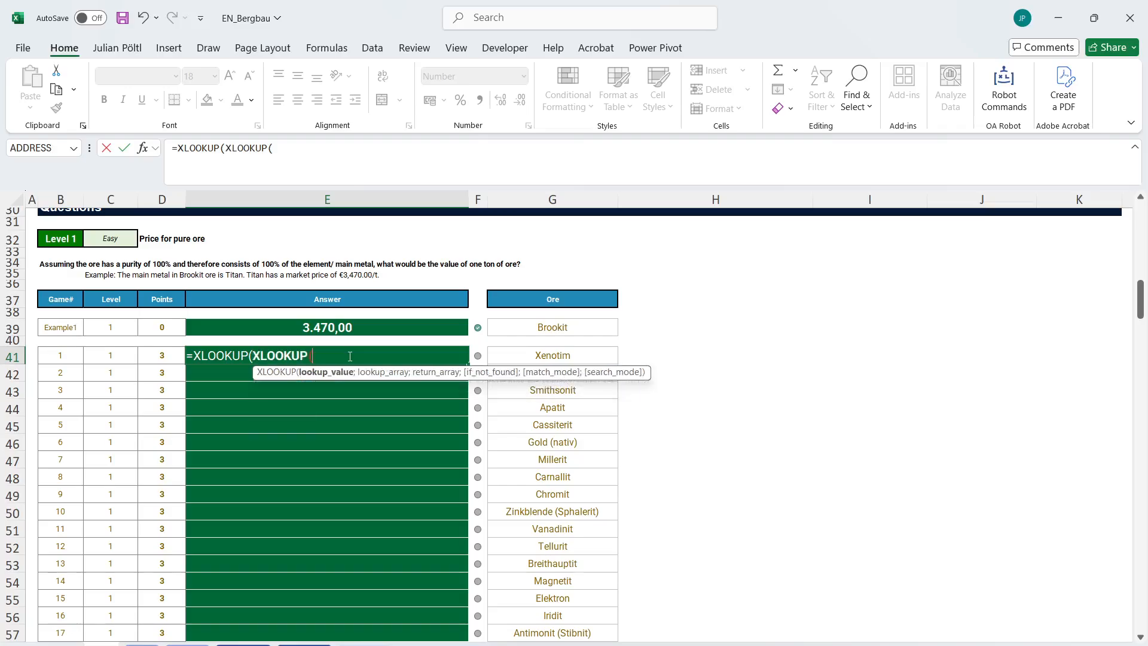
click(538, 355)
text(;)
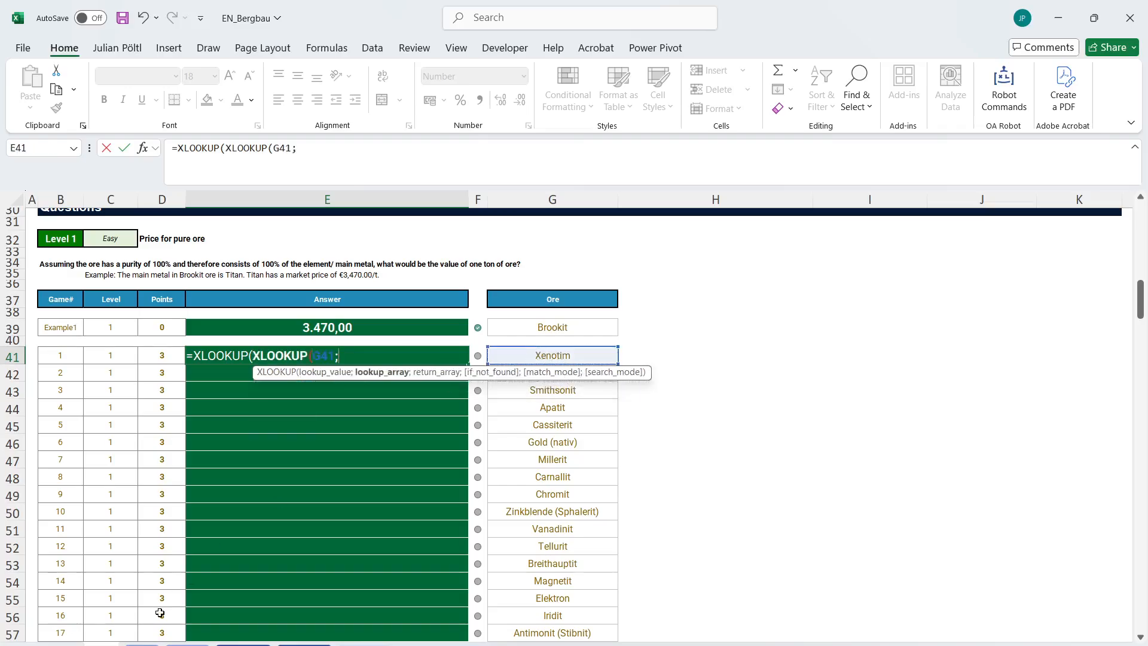
Complete the inner XLOOKUP with absolute lookup array Ores!$A$2:$A$101 and return array Ores!$B$2:$B$101.
click(243, 643)
click(106, 242)
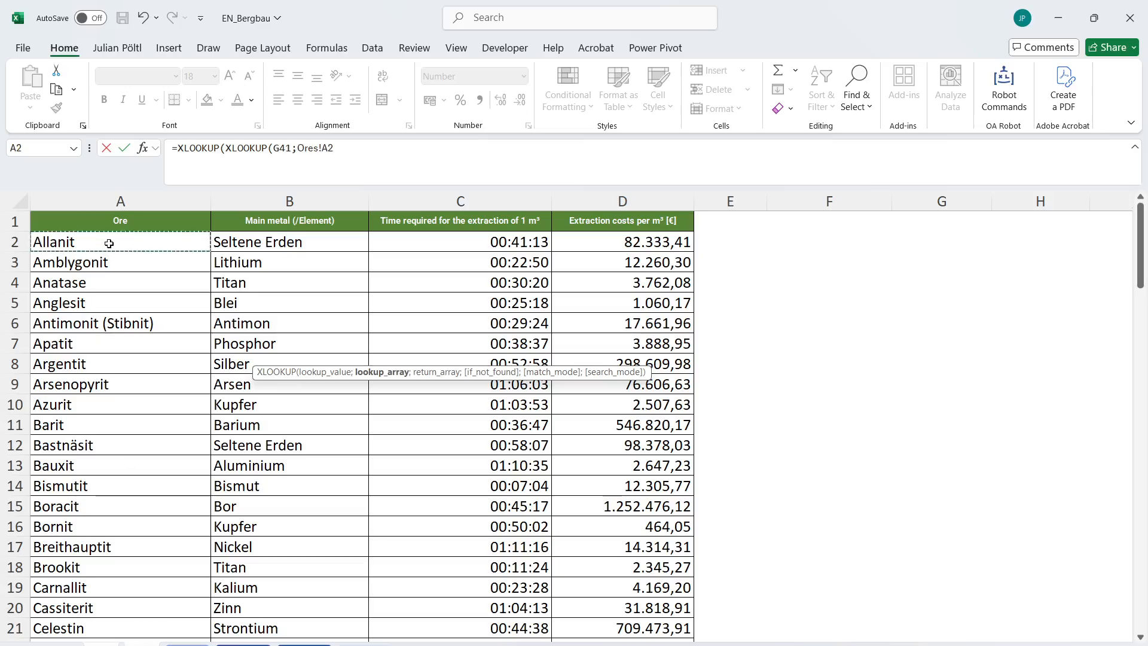
key(ctrl+shift+Down)
key(F4)
text(;)
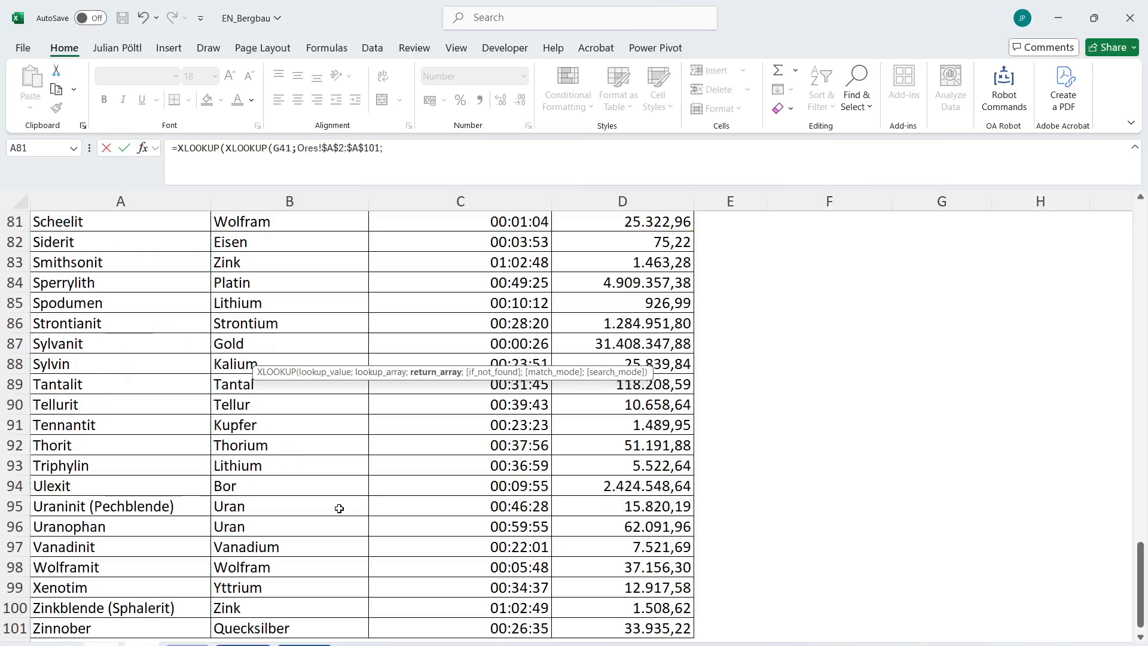
click(307, 622)
key(ctrl+shift+Up)
key(shift+Down)
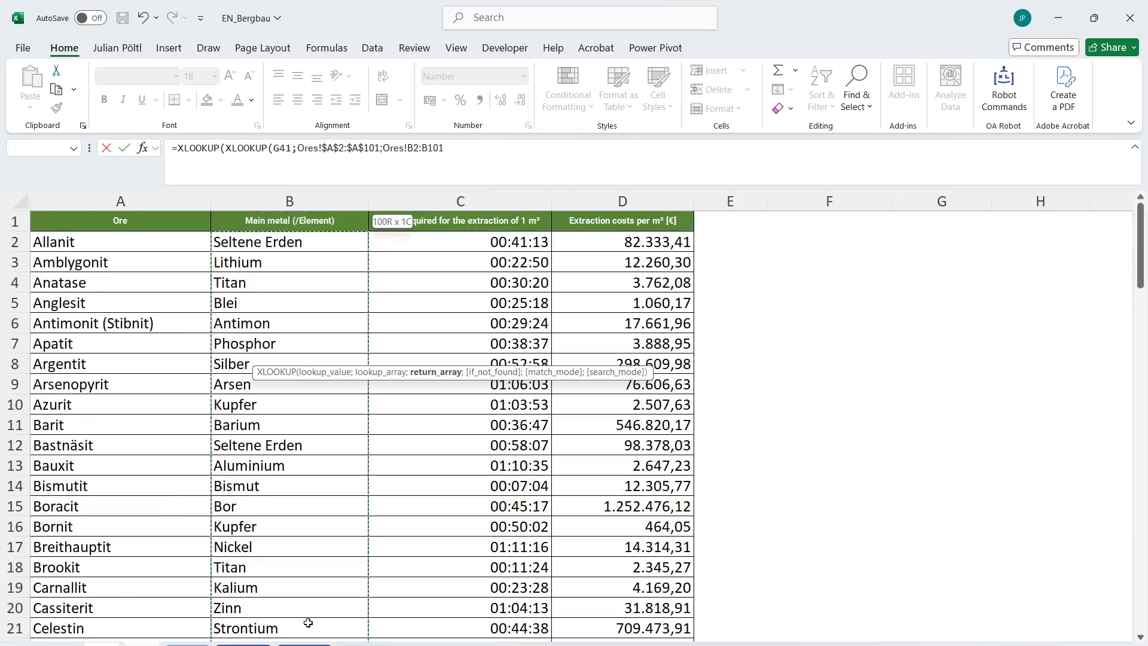
key(F4)
text();)
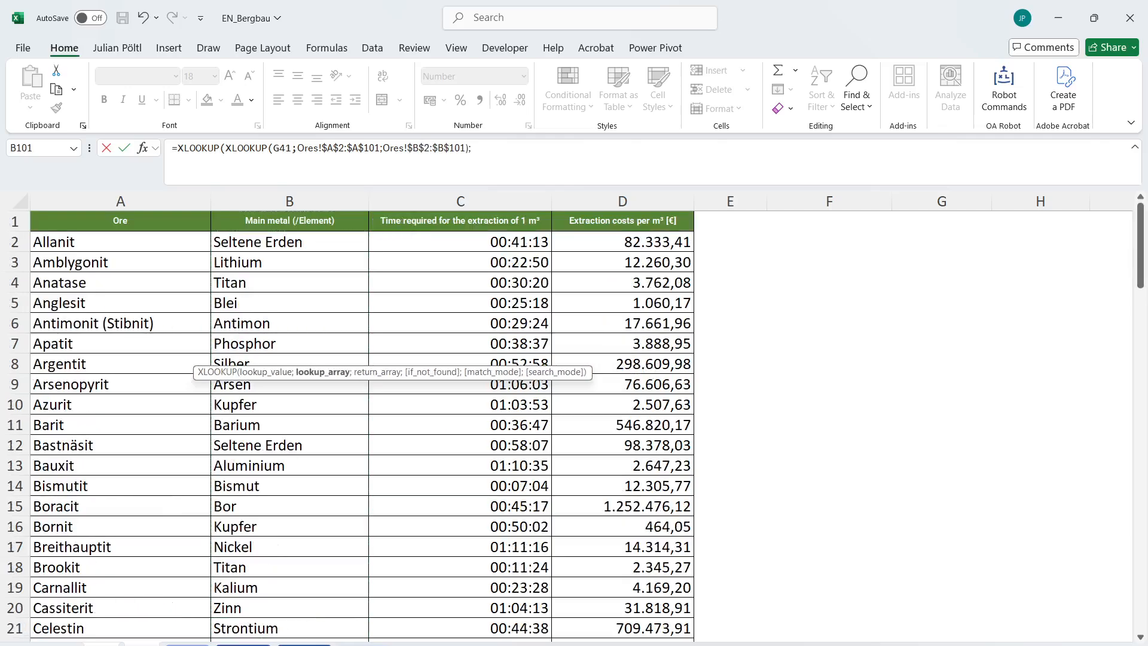
Finish the outer XLOOKUP with absolute arrays Metals!$A$2:$A$44 and Metals!$B$2:$B$44, keeping E41 selected.
click(189, 644)
click(112, 245)
key(ctrl+shift+Down)
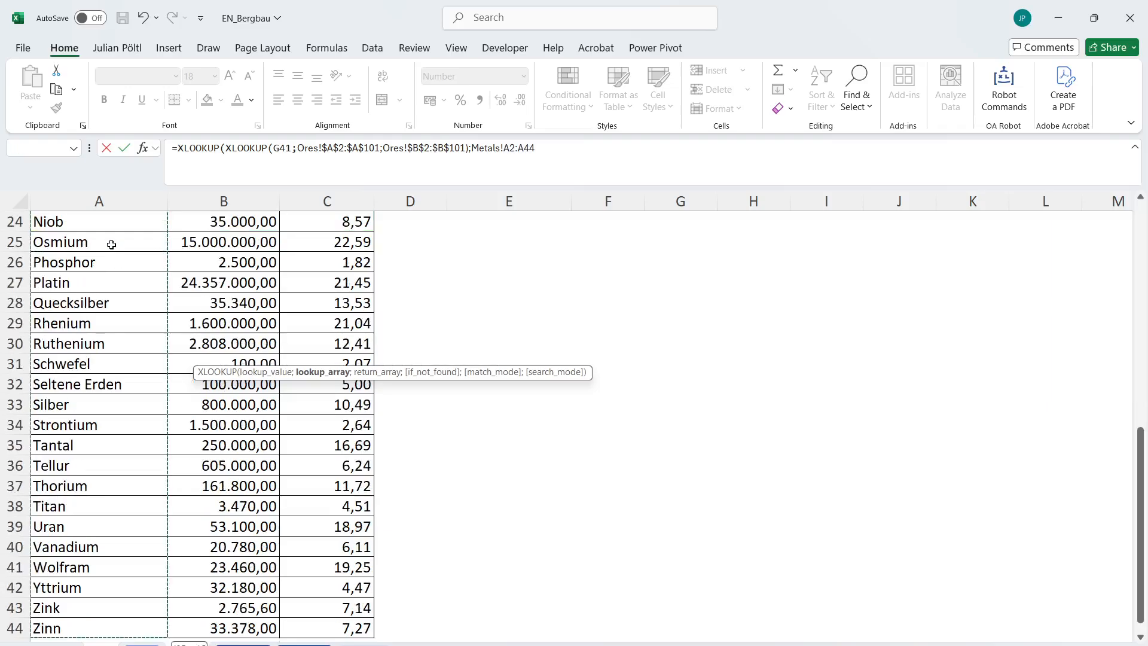
key(F4)
text(;)
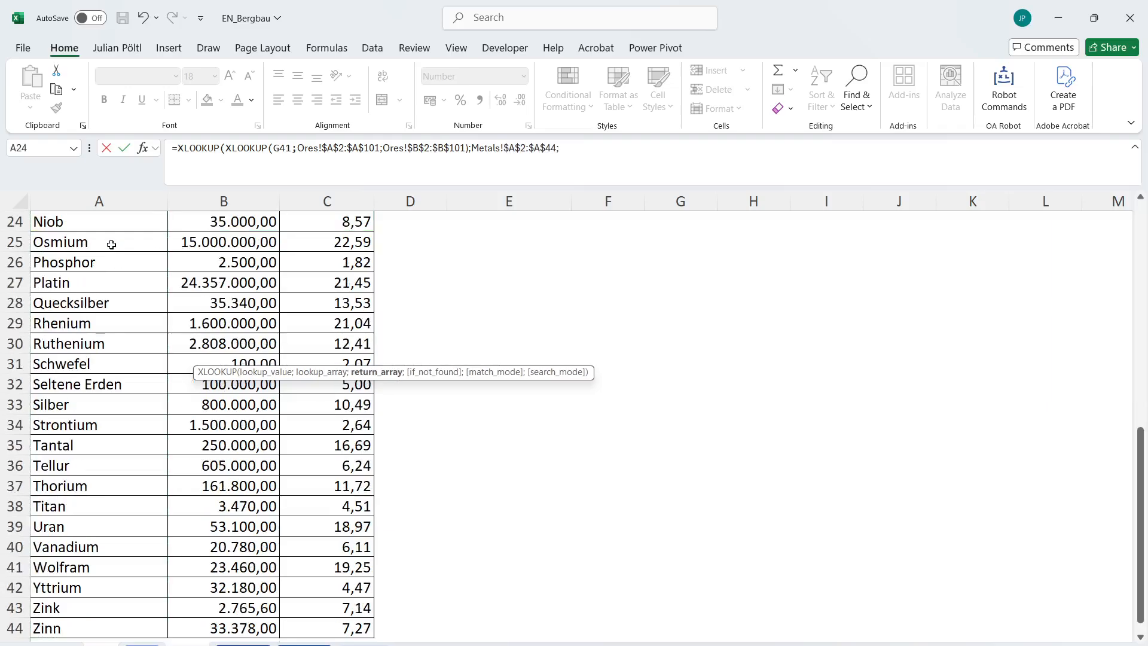
click(255, 629)
key(ctrl+shift+Up)
key(shift+Down)
key(F4)
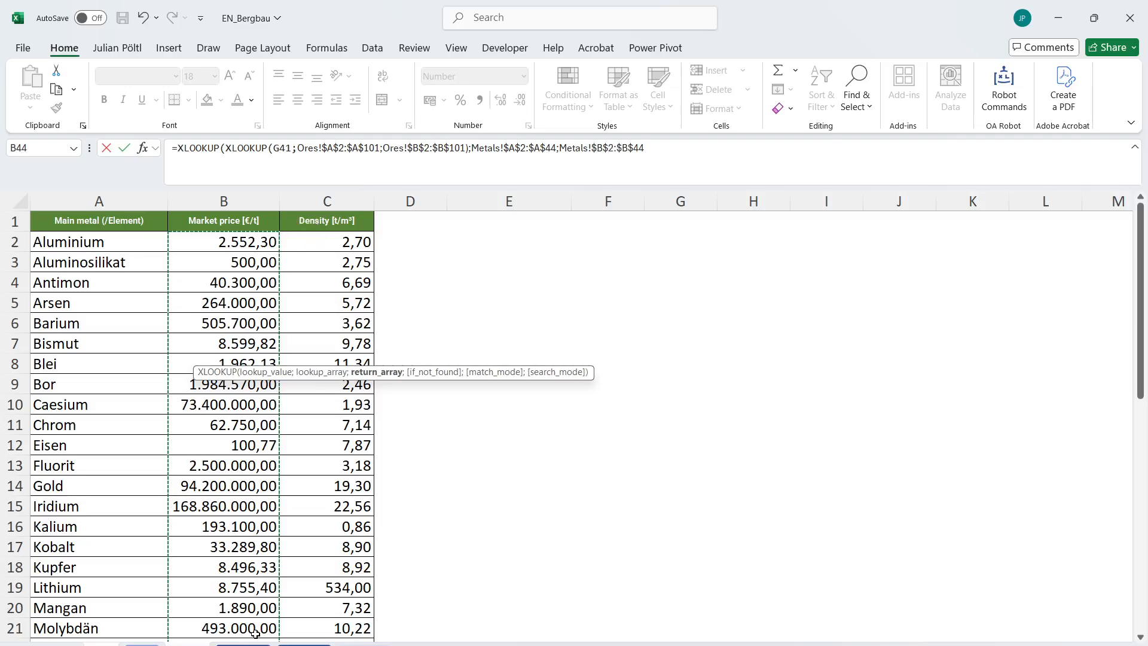
text())
key(ctrl+Return)
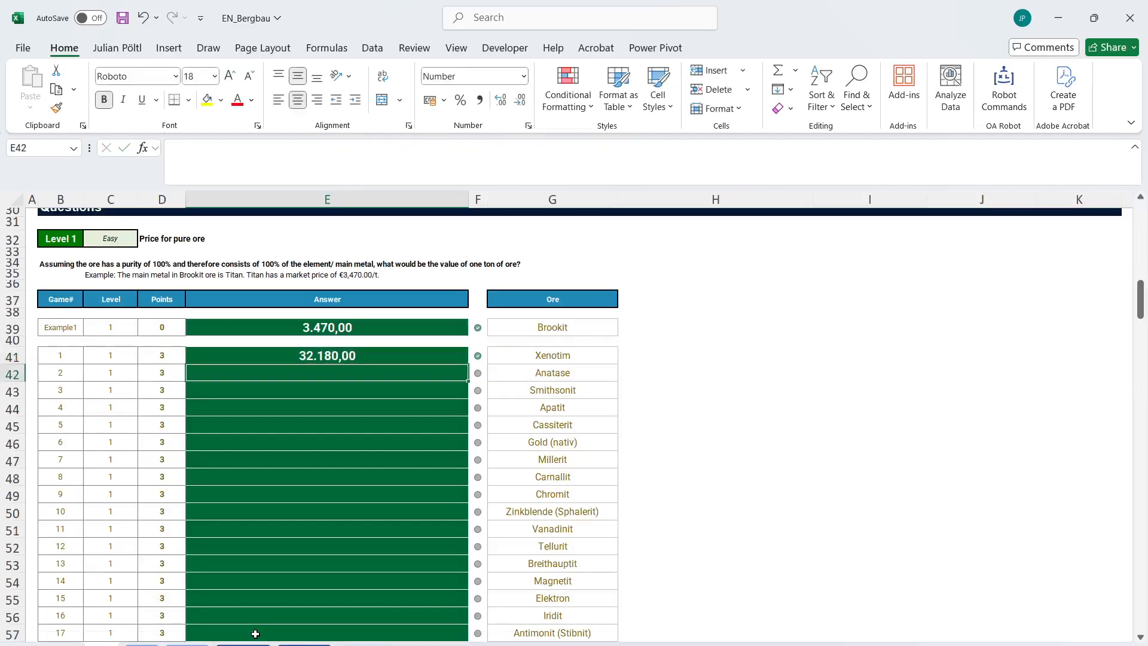
Fill the E41 formula down through E60 and check the Level 1 answers.
double_click(468, 363)
scroll(466, 365, down, 6)
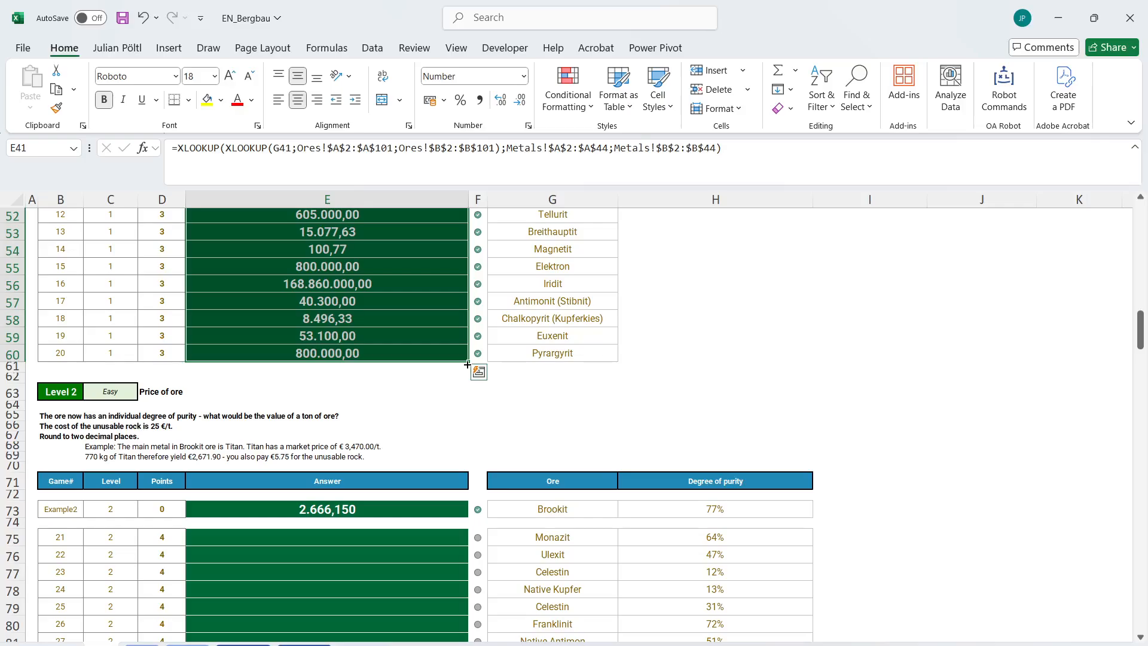
click(436, 349)
scroll(566, 342, up, 7)
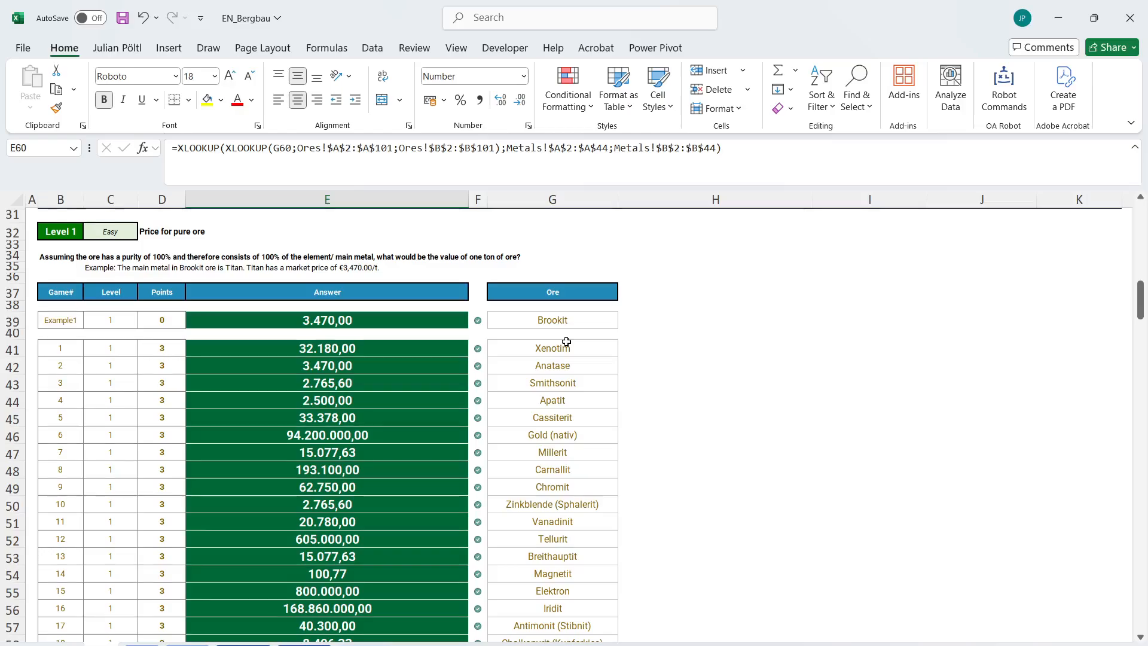
Copy the price lookup formula from E60 into E75, the first Level 2 answer.
scroll(566, 342, down, 4)
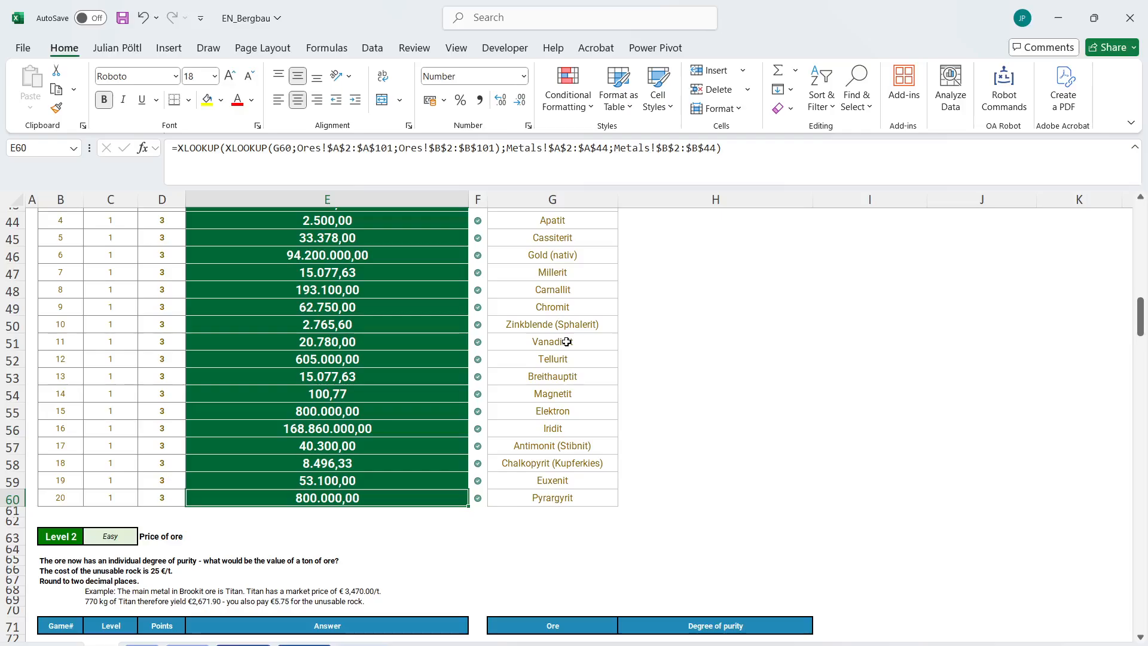
scroll(328, 435, down, 6)
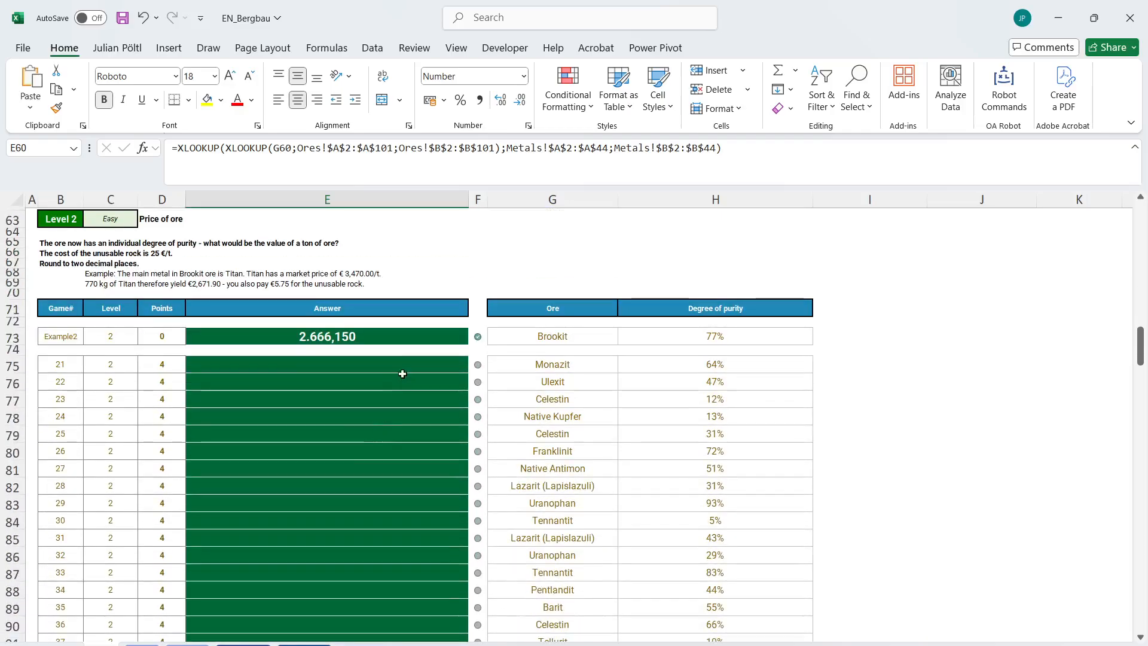
scroll(394, 388, up, 1)
click(386, 403)
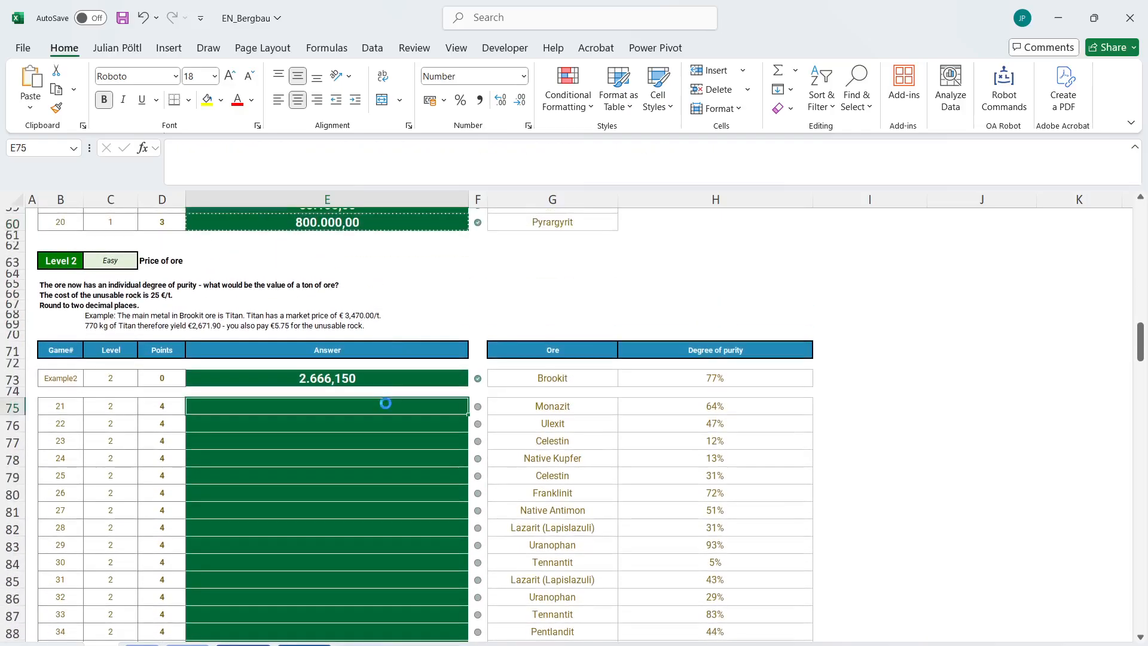
text(=XLOOKUP(XLOOKUP(G75;Ores!$A$2:$A$101;Ores!$B$2:$B$101);Metals!$A$2:$A$44;Metals!$B$2:$B$44))
Extend the E75 formula by multiplying the price by purity H75 and subtracting the rock cost 25*(1-H75).
click(758, 168)
text(*)
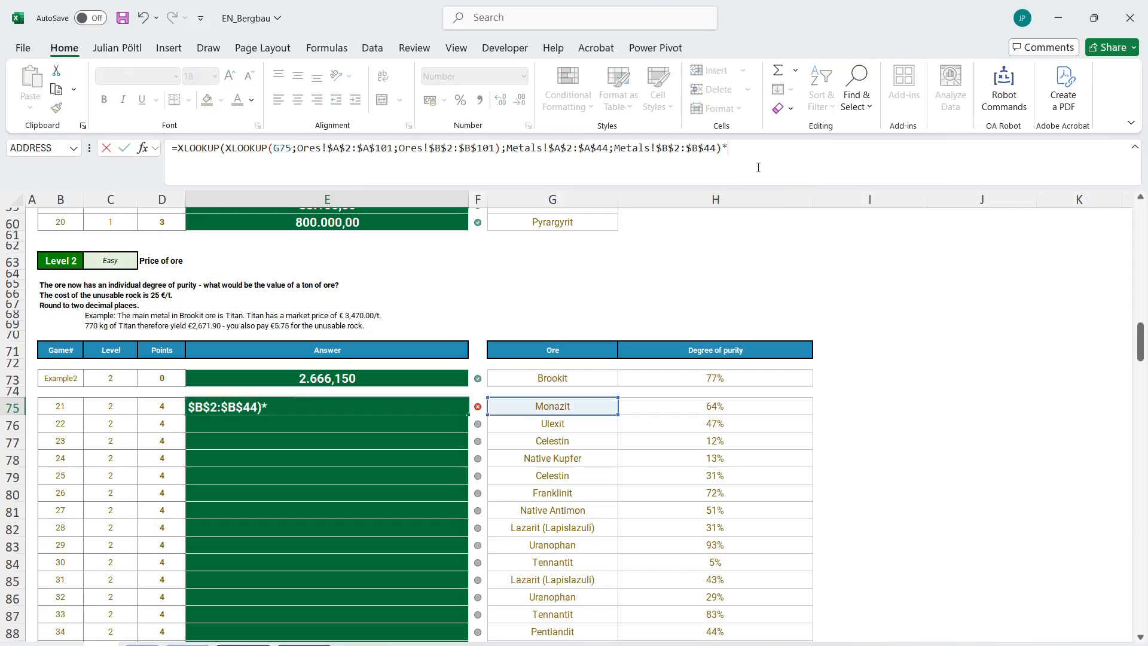
click(654, 407)
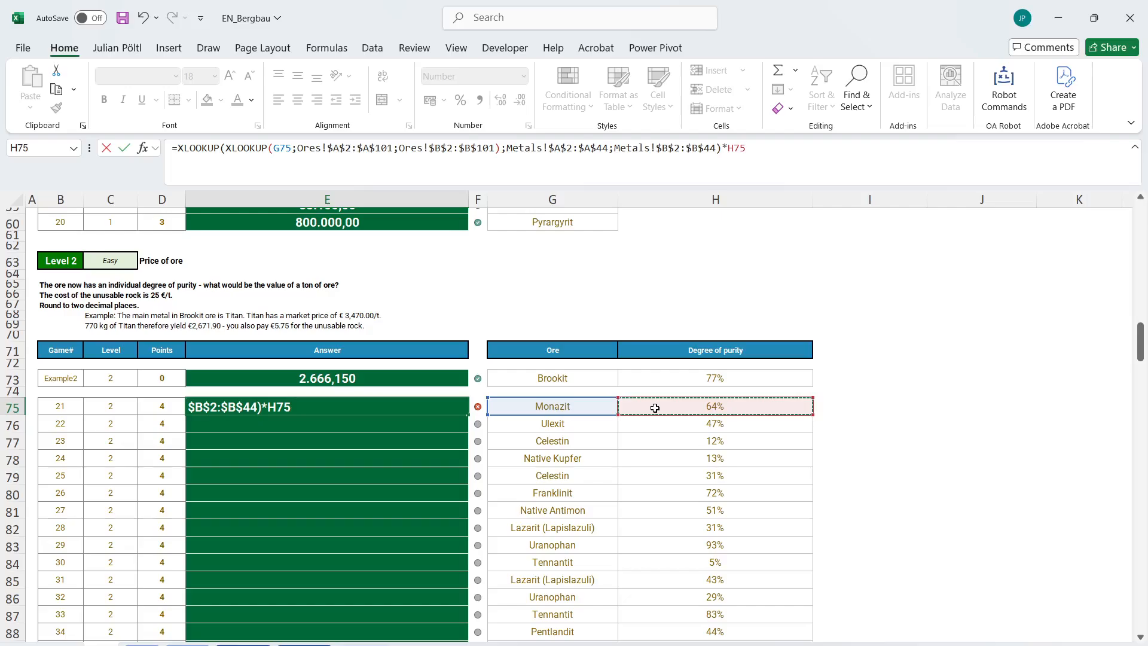
text(-)
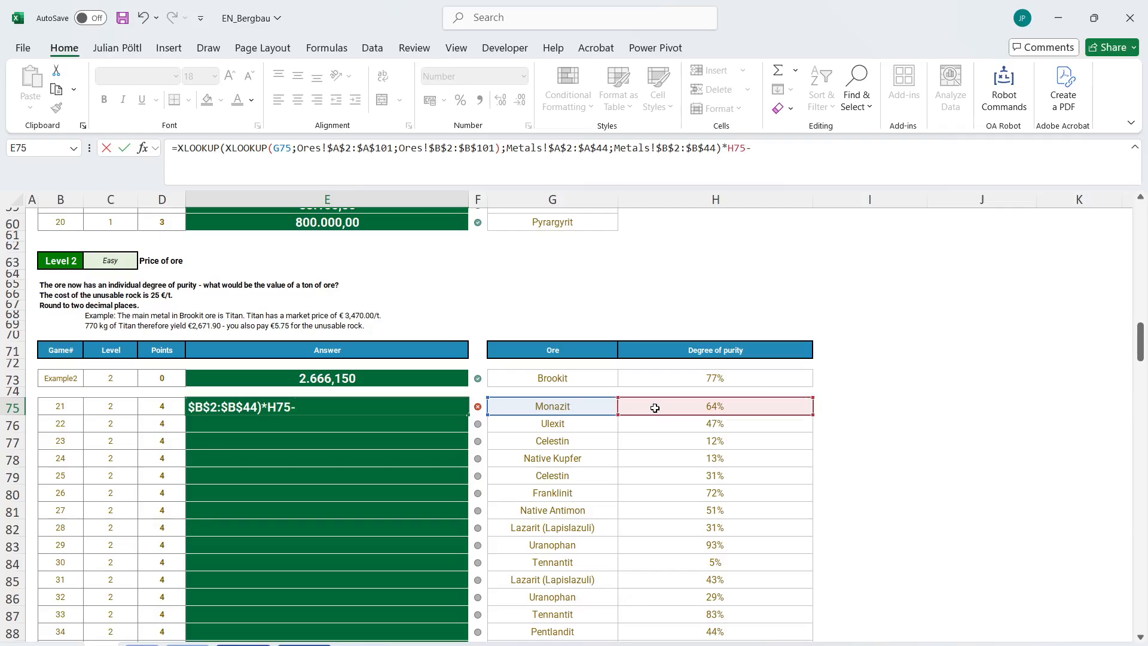
text(25*(1-)
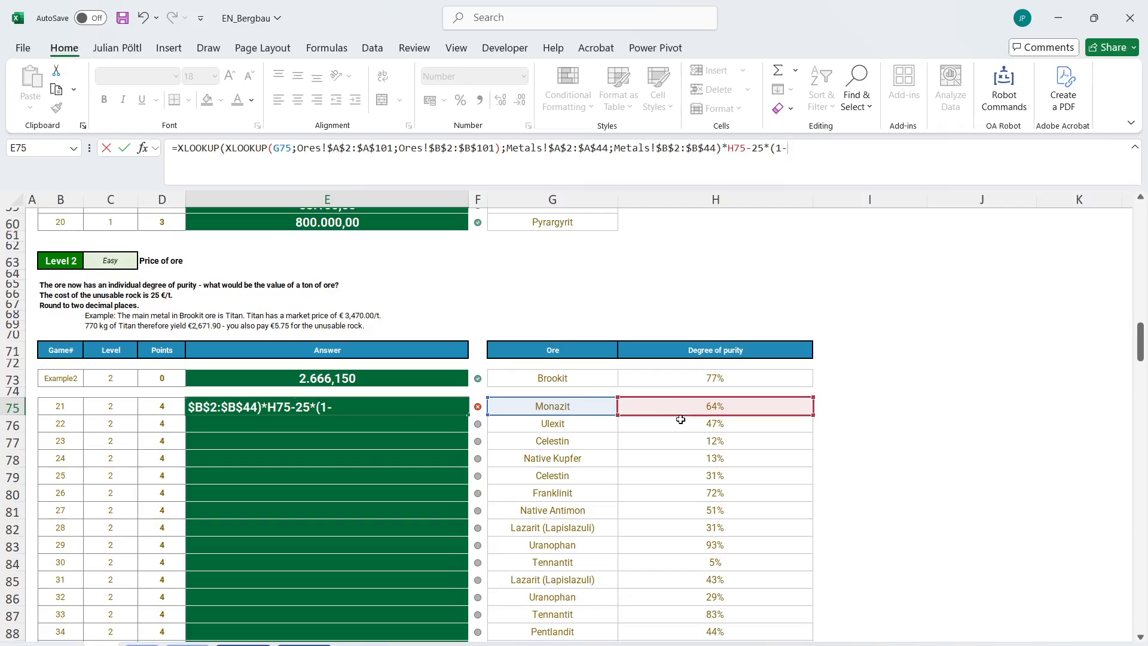
click(714, 408)
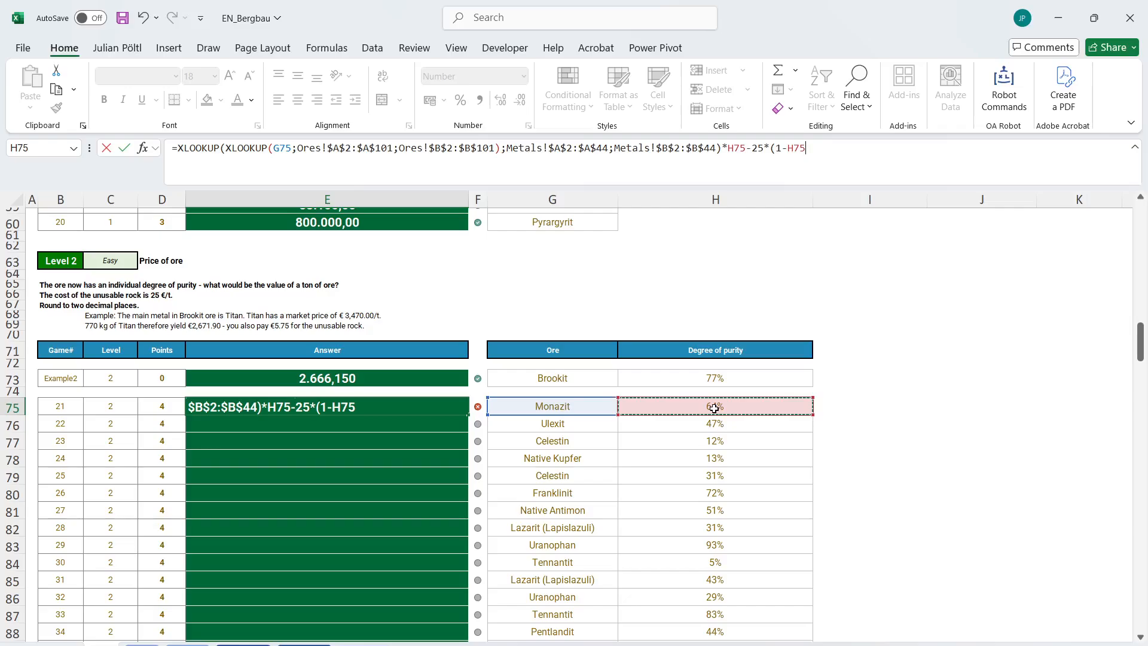
text())
key(ctrl+Return)
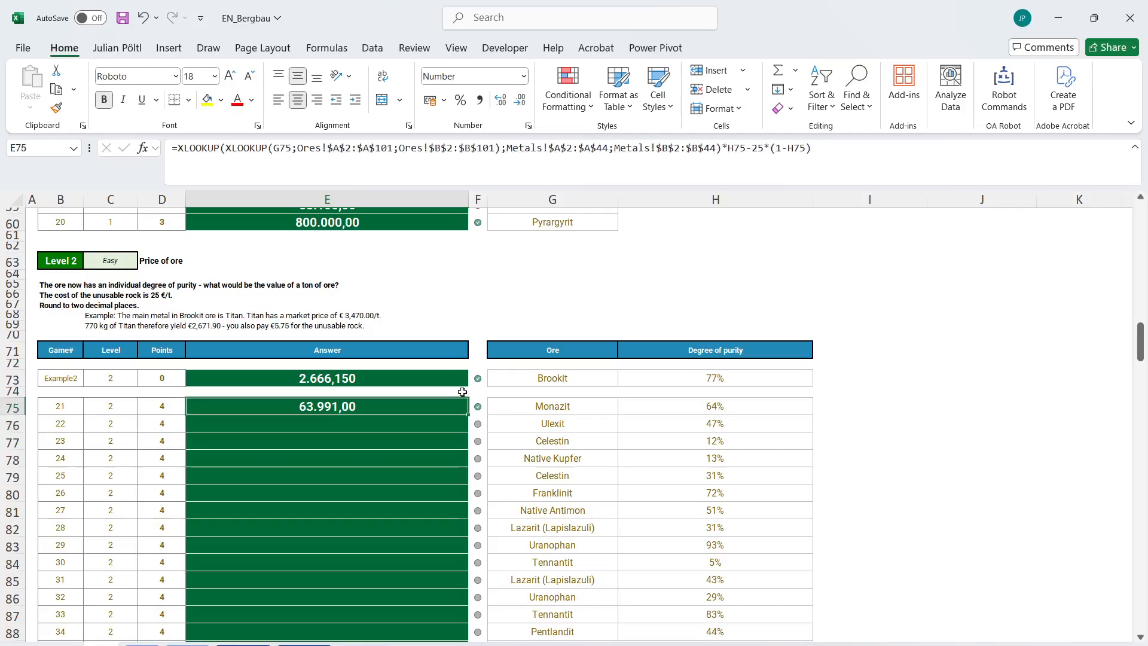
Wrap the E75 formula in ROUND with two decimal places.
click(179, 153)
text(round)
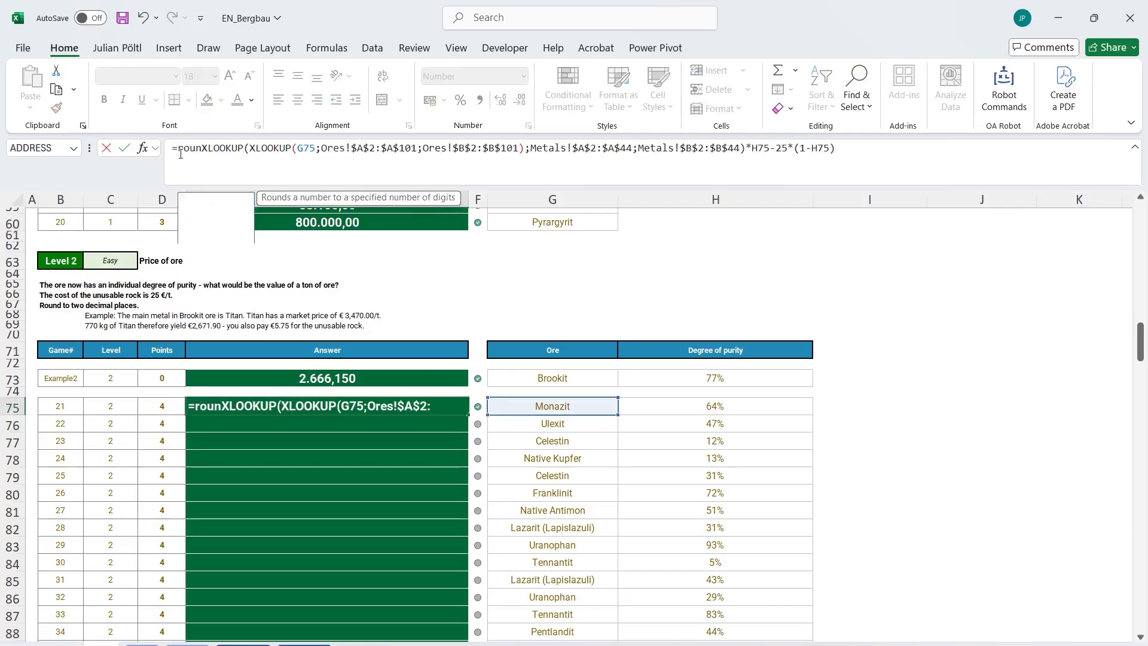
key(Tab)
key(End)
text(;2)
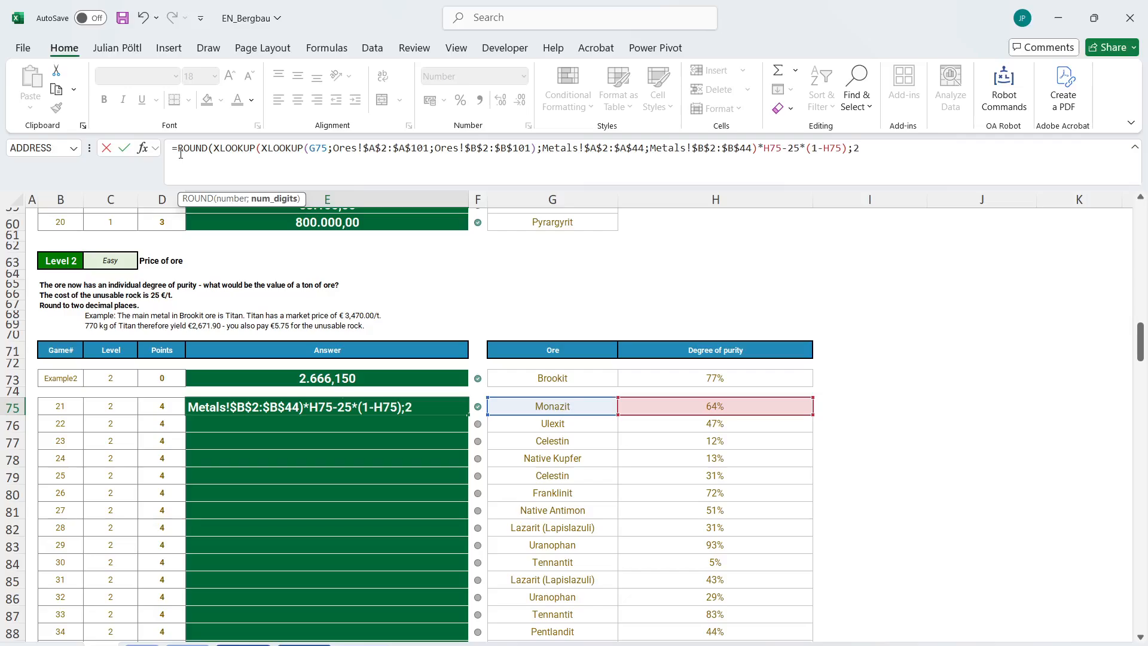
key(Return)
key(Up)
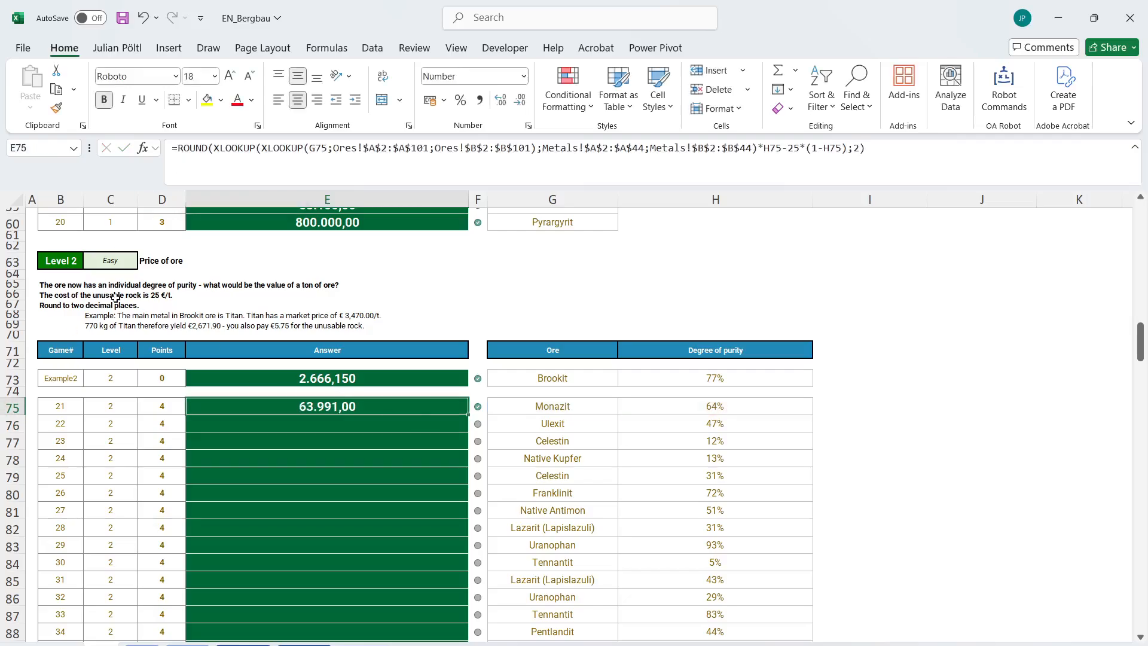
Fill the rounded E75 formula down through E94 to answer all Level 2 games.
click(68, 306)
click(437, 412)
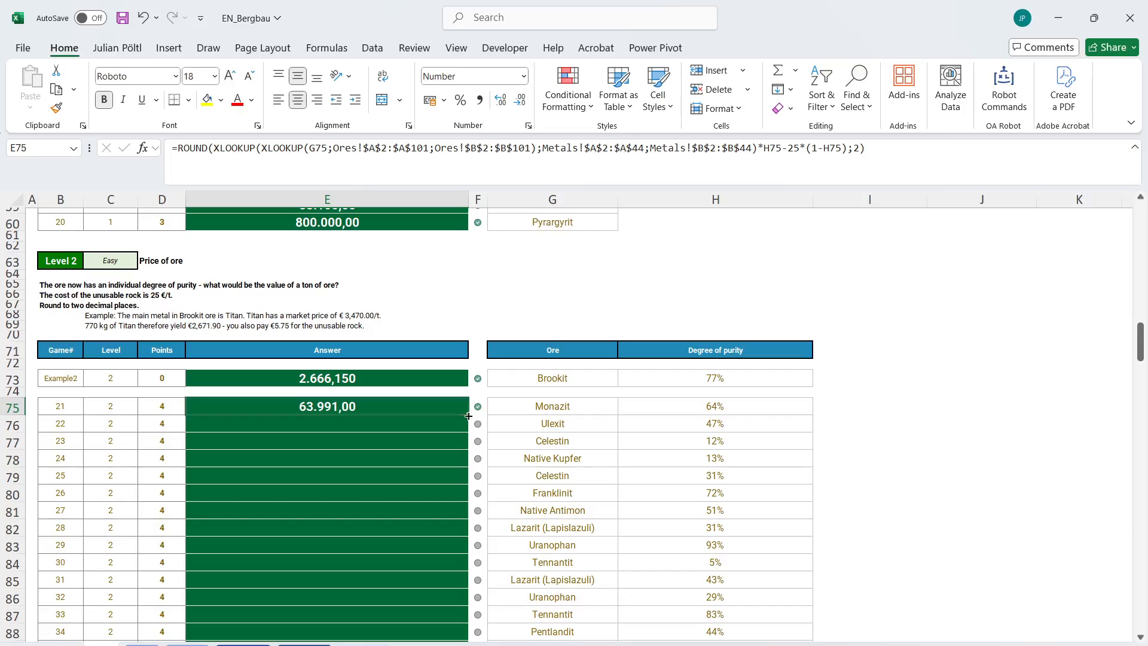
double_click(468, 414)
scroll(468, 416, down, 1)
scroll(468, 416, down, 8)
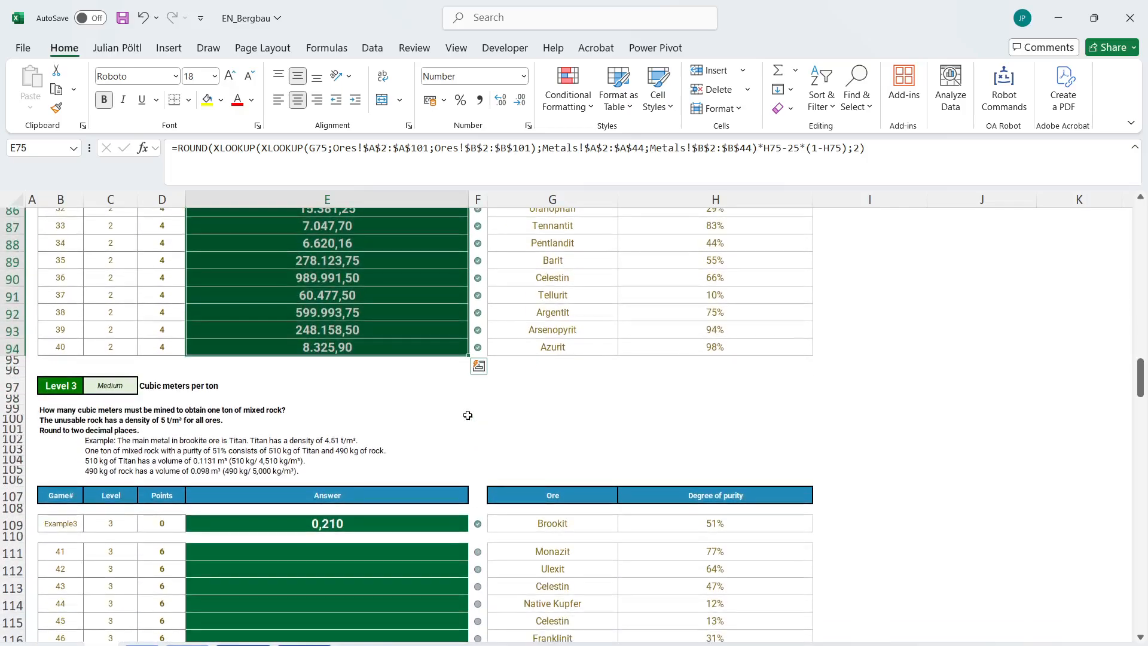
Start a LET formula in E111, the first Level 3 answer, defining the name MM with an XLOOKUP.
scroll(468, 413, down, 1)
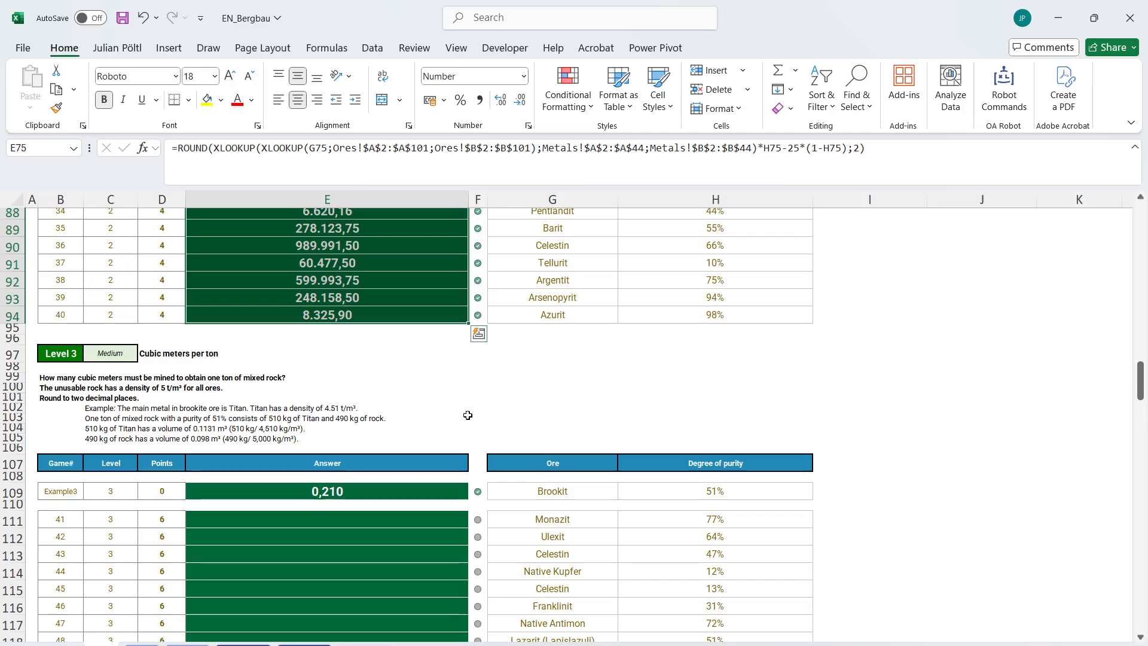
click(410, 515)
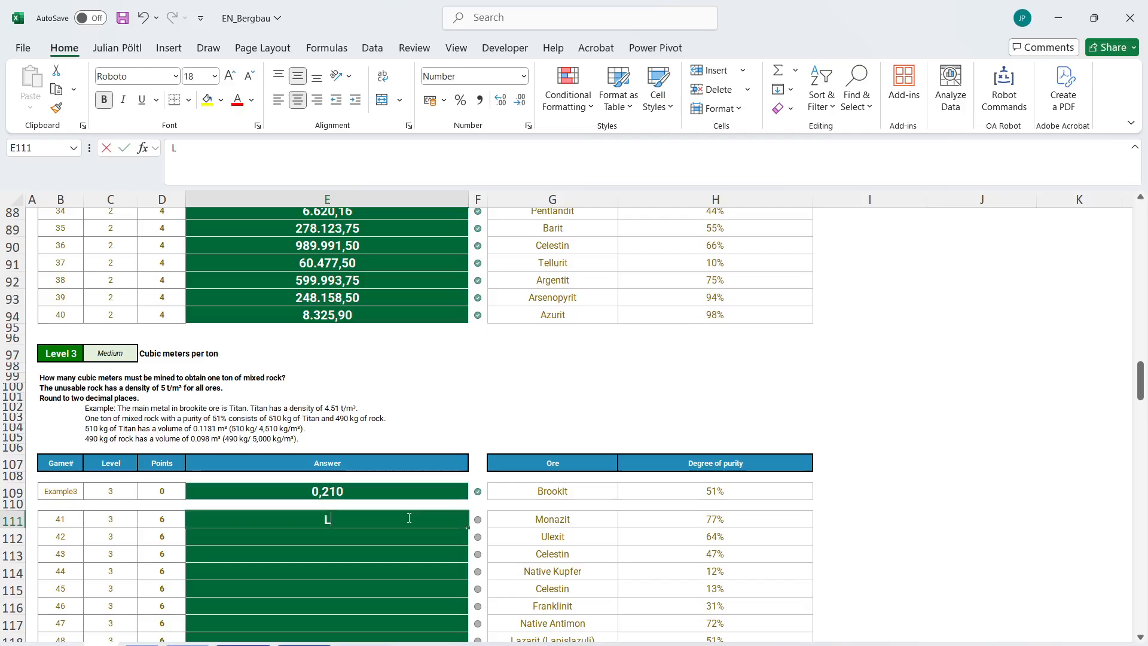
text(Let)
key(BackSpace)
key(BackSpace)
key(BackSpace)
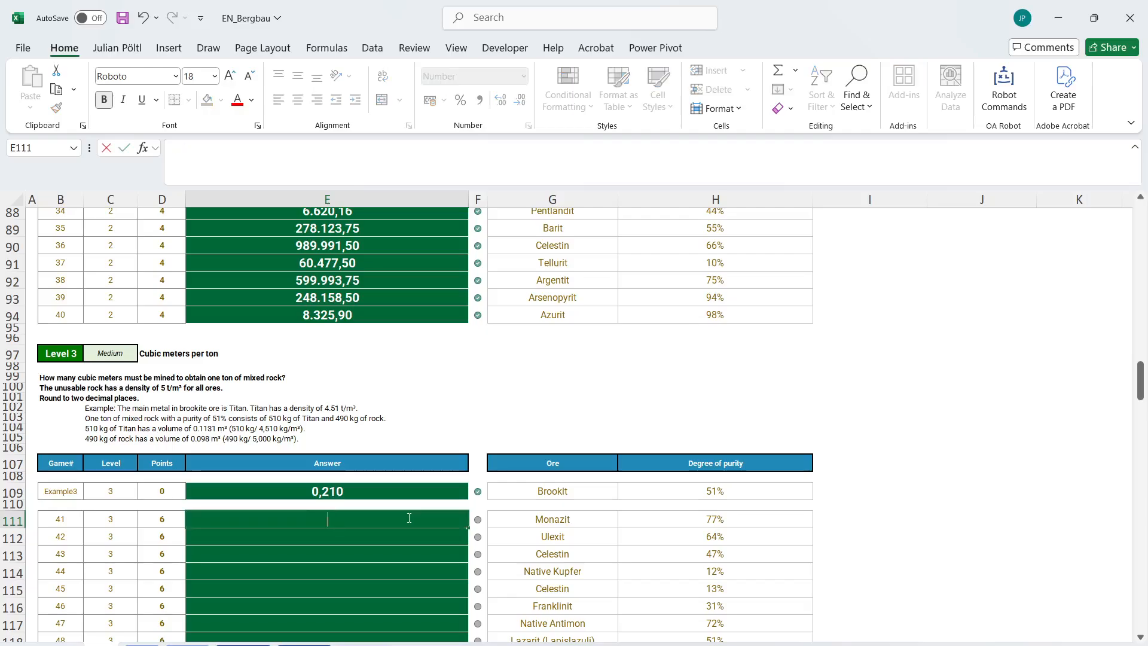
text(=Let)
key(Tab)
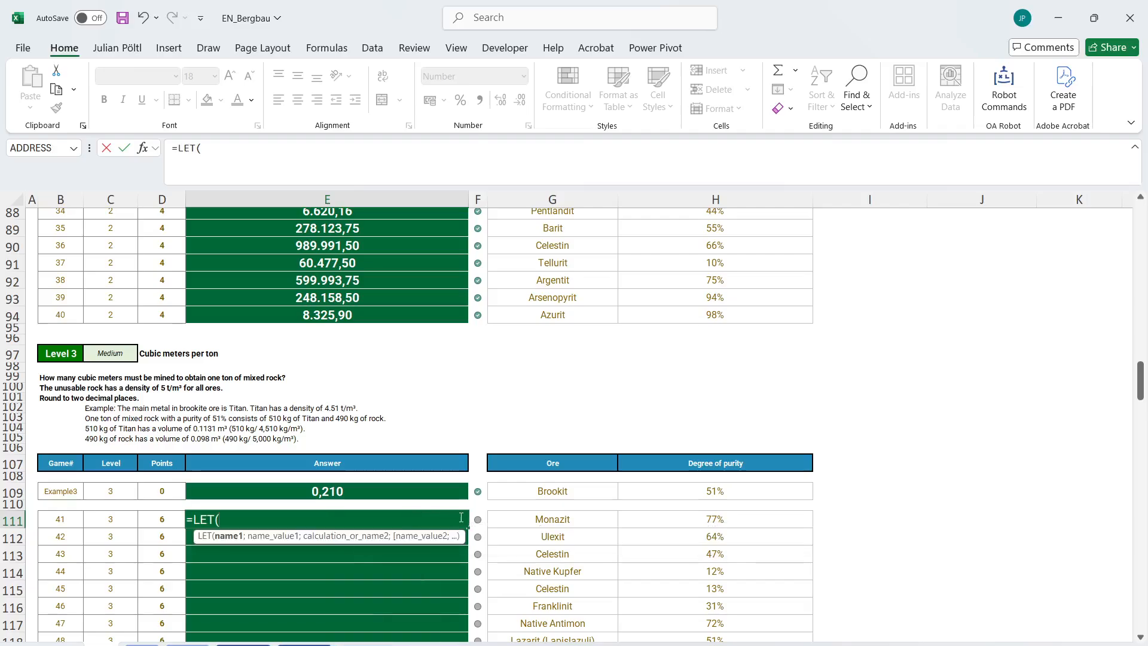
text(MM;x;)
key(BackSpace)
text(l)
key(Tab)
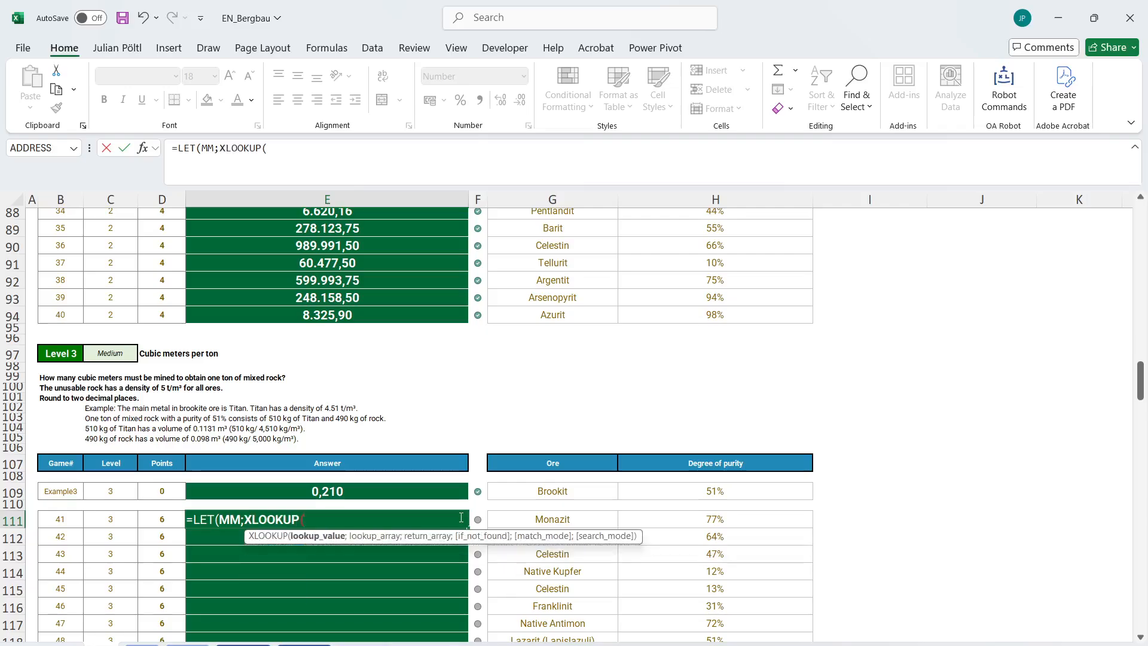
Make the MM lookup search for G111 in Ores $A$2:$A$101 and return the main metal from Ores $B$2:$B$101.
click(541, 518)
text(;)
click(141, 643)
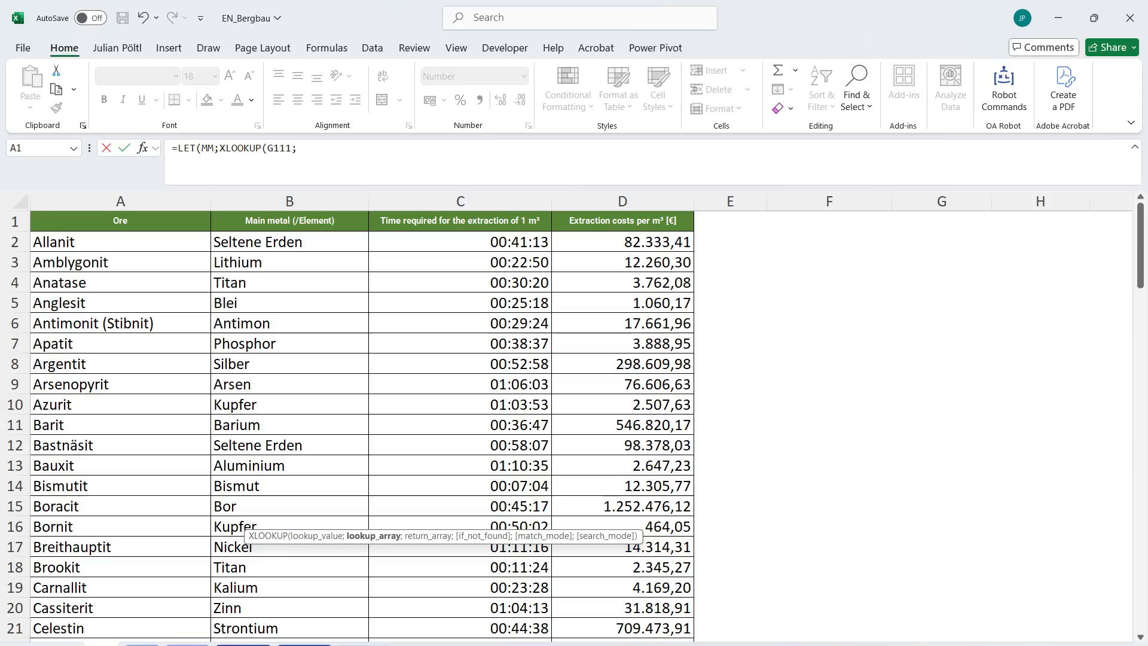
click(150, 241)
key(ctrl+shift+Down)
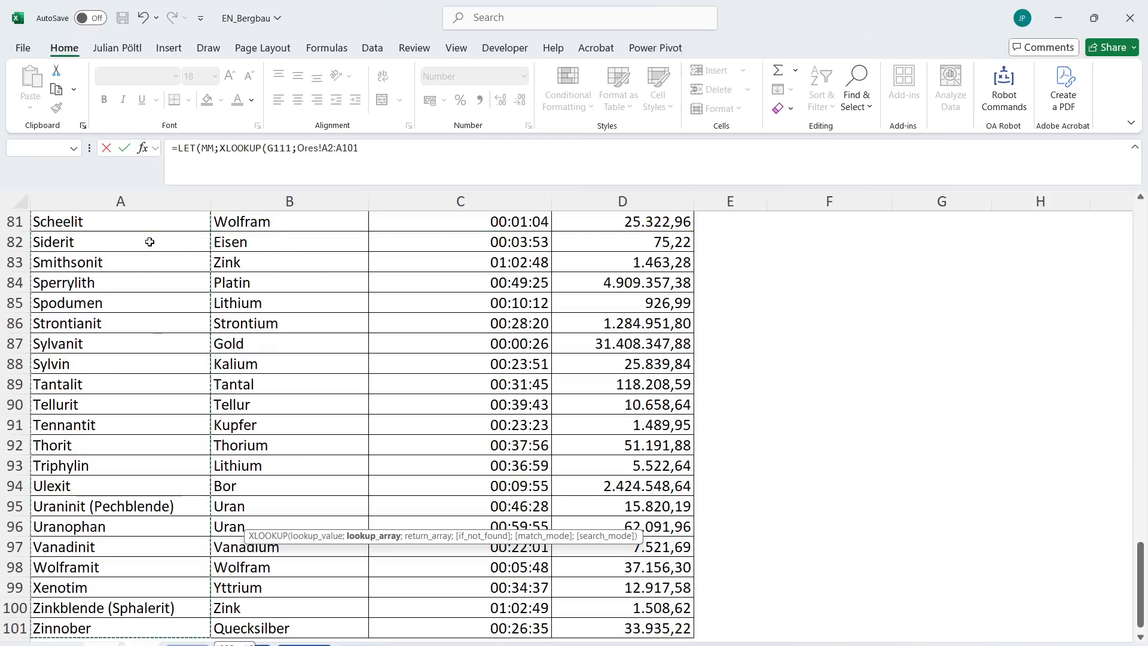
key(F4)
text(;)
click(315, 624)
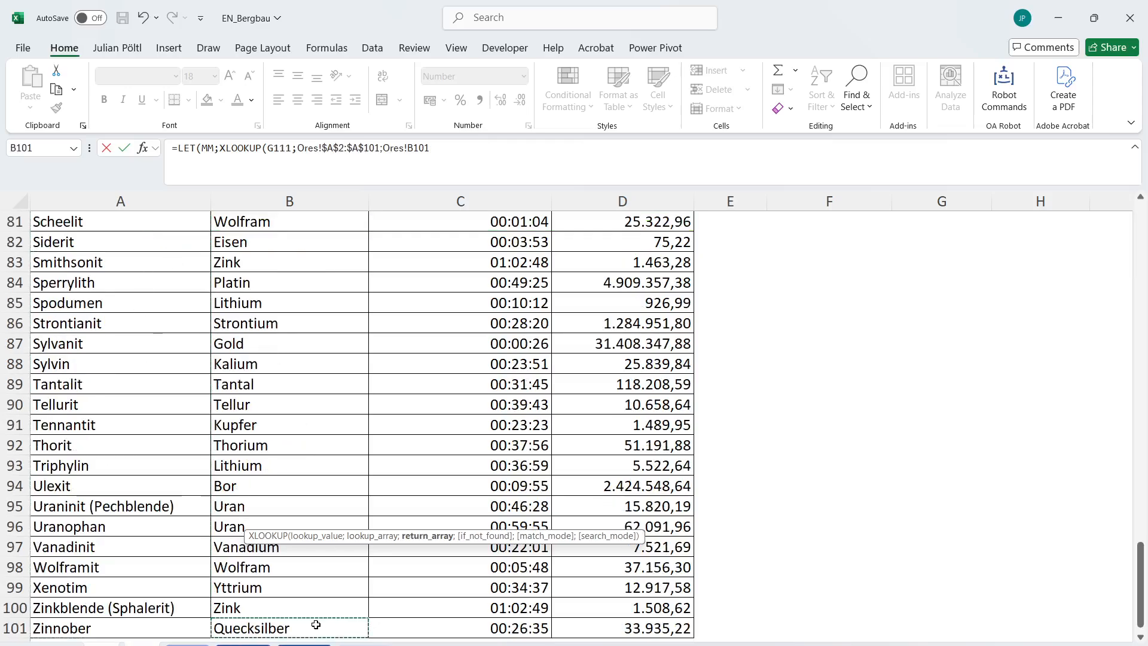
key(ctrl+shift+Up)
key(F4)
text(;)
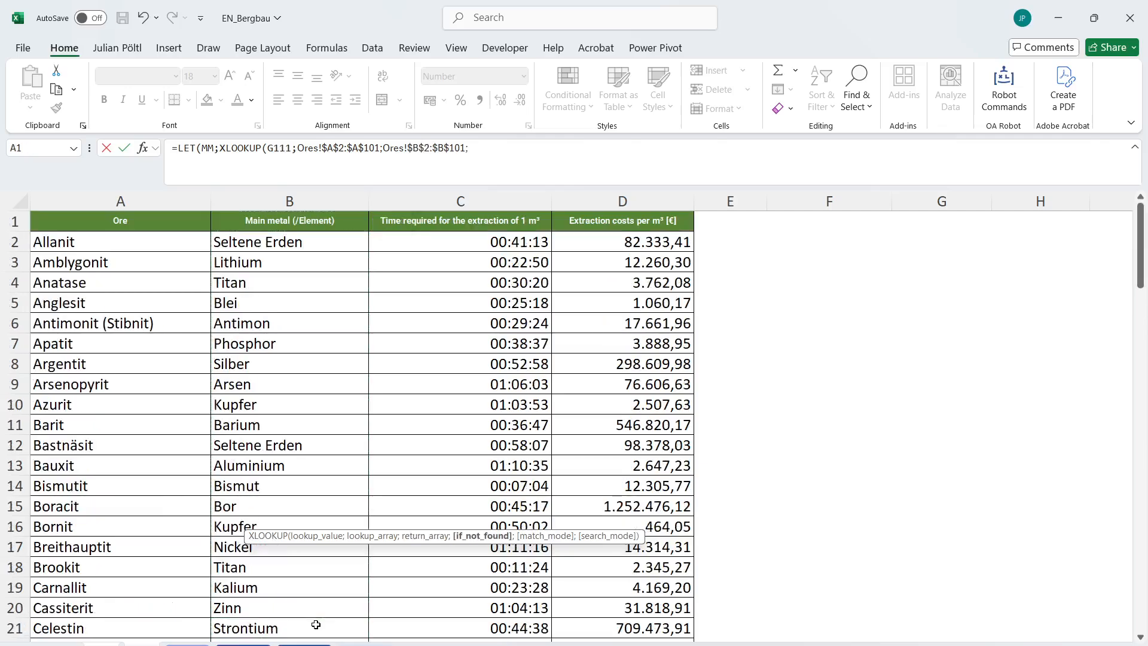
key(BackSpace)
Define a second LET name MMD with an XLOOKUP of MM in Metals $A$2:$A$44.
text();MMD)
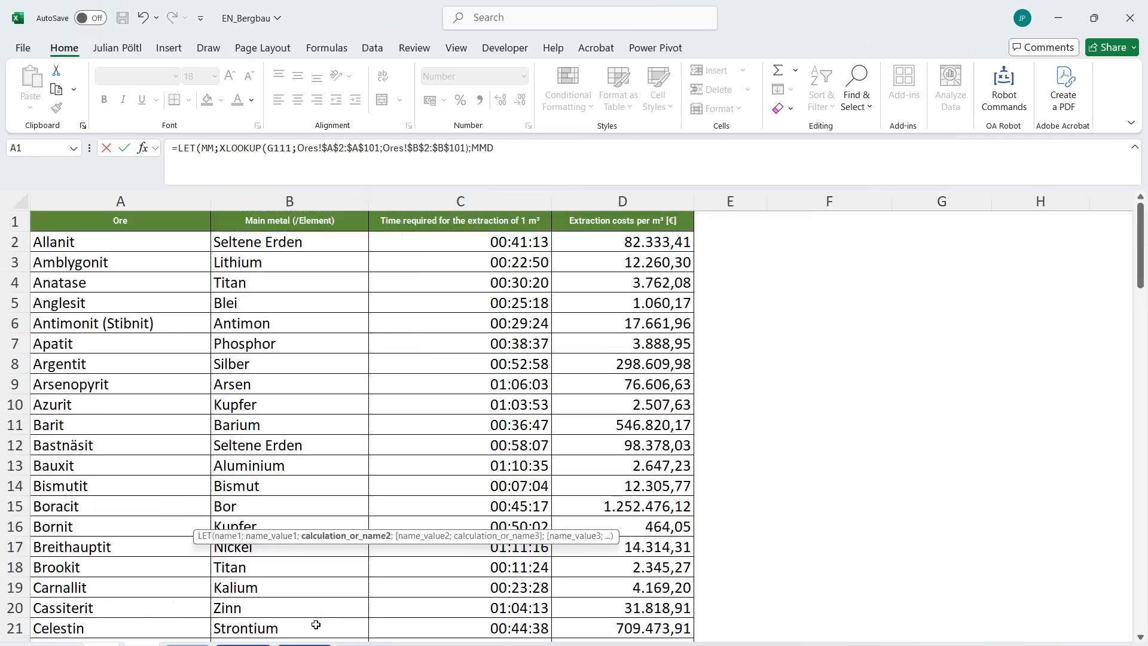
text(;XLOOKUP()
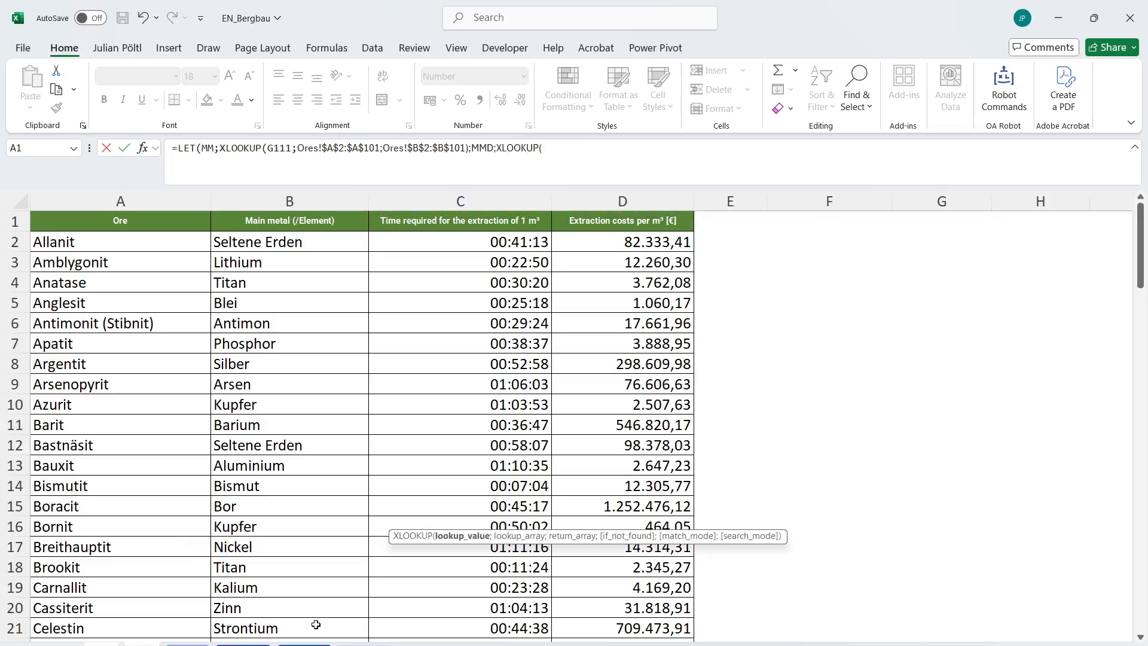
text(MM;)
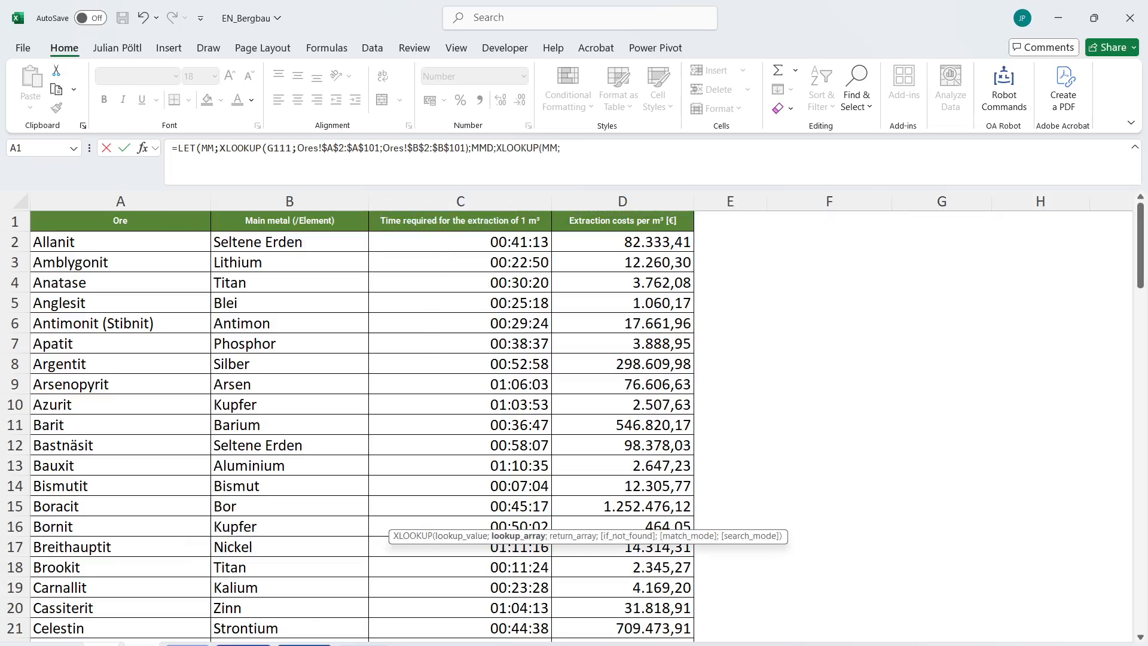
click(304, 642)
click(107, 248)
key(ctrl+shift+Down)
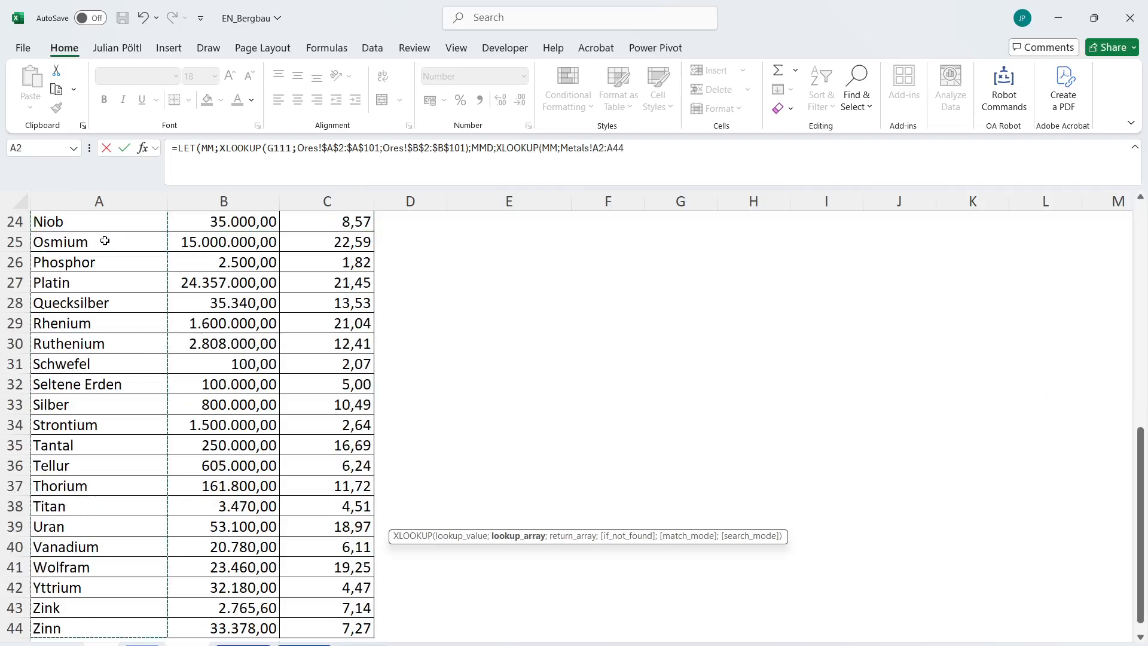
key(F4)
text(;)
Set the MMD return range to the densities in Metals $C$2:$C$44 and enter the formula with MMD as its result.
click(305, 609)
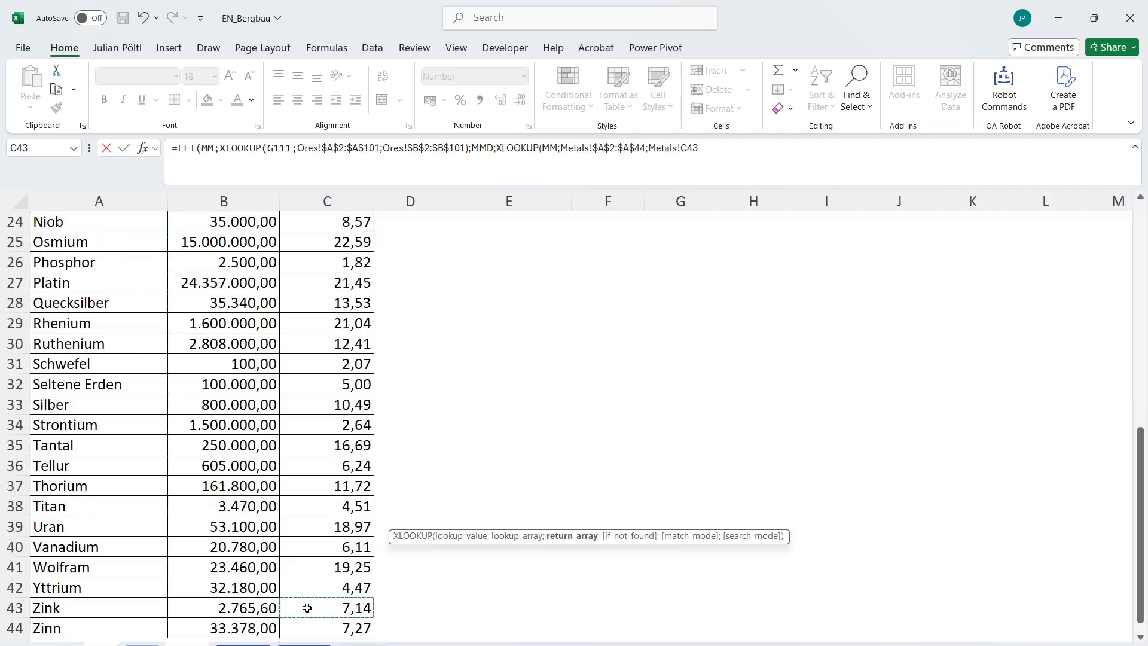
click(312, 627)
key(ctrl+shift+Down)
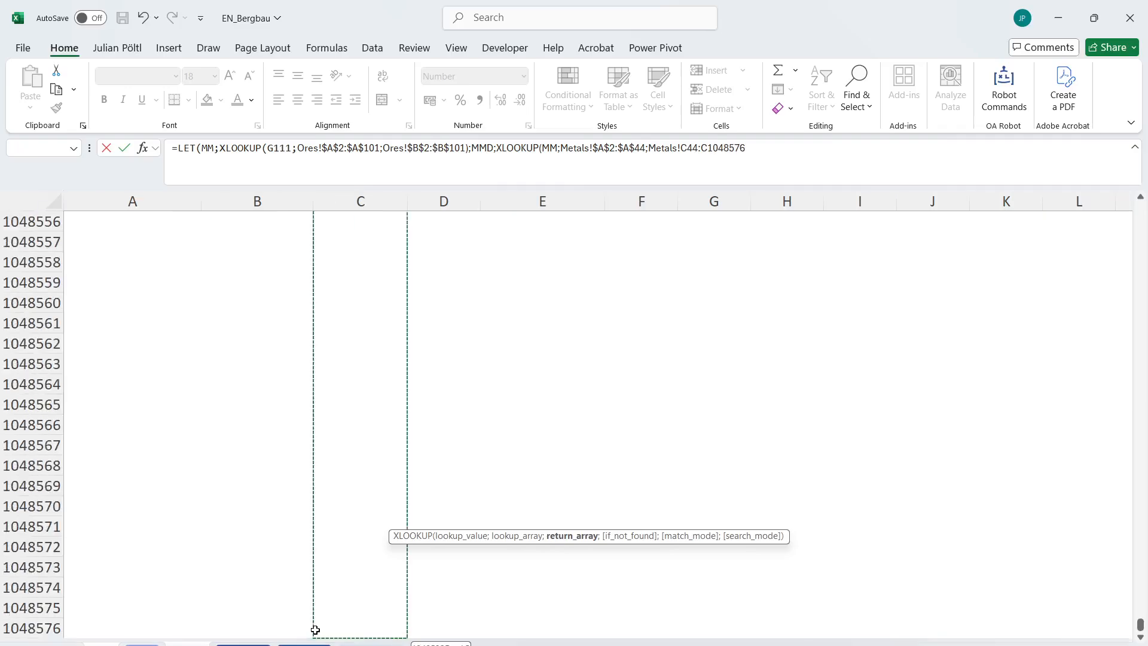
key(ctrl+shift+Up)
key(ctrl+shift+Up)
key(shift+Down)
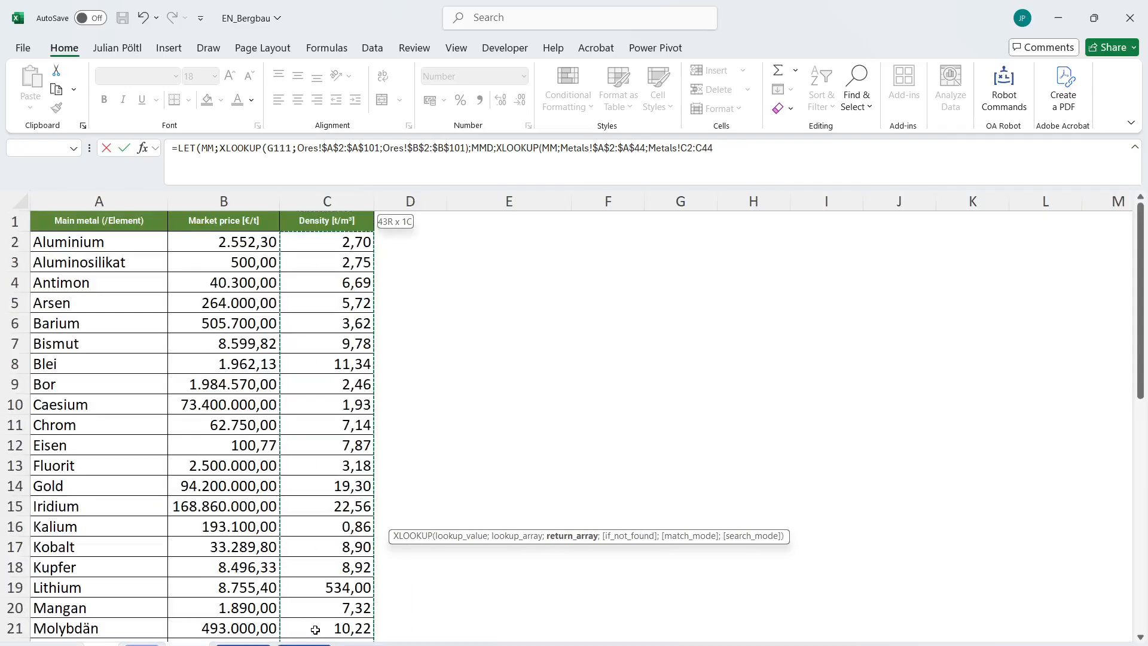
key(F4)
text();MMD))
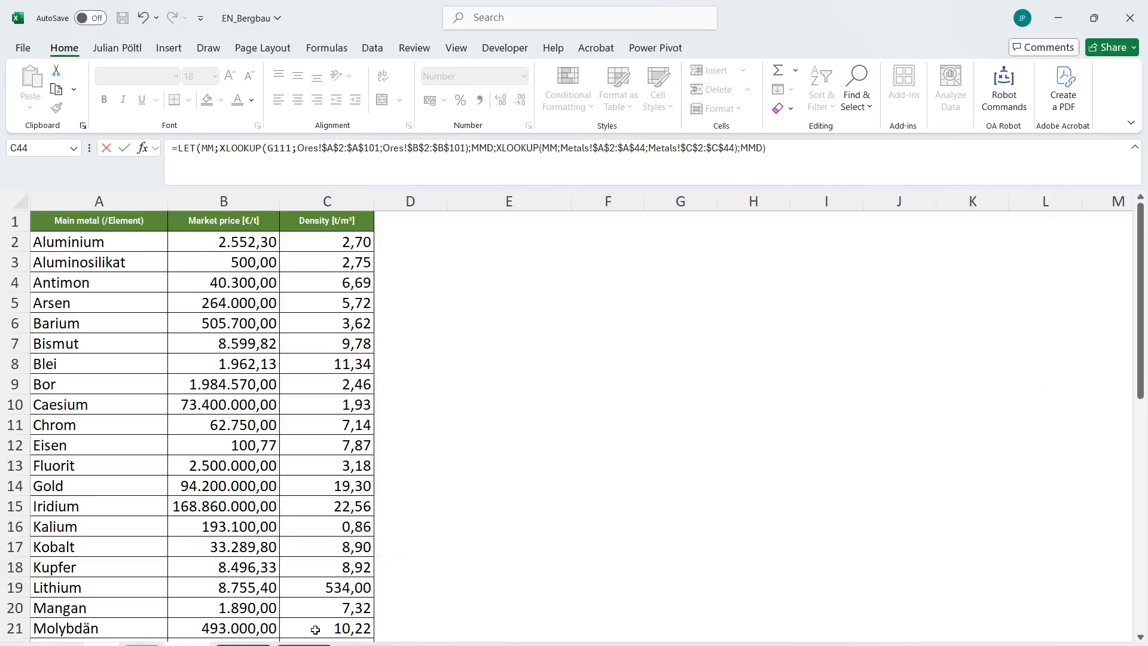
key(Return)
key(Up)
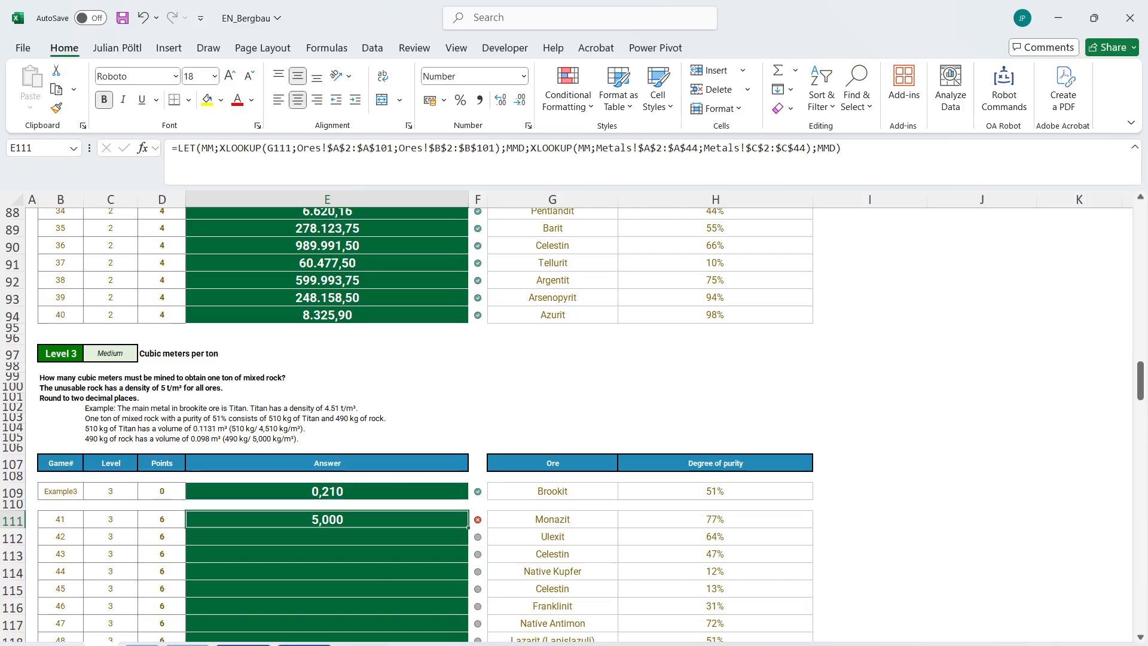
Check Monazit's main metal in the Ores table and return to the Level 3 questions.
click(143, 644)
scroll(287, 515, down, 15)
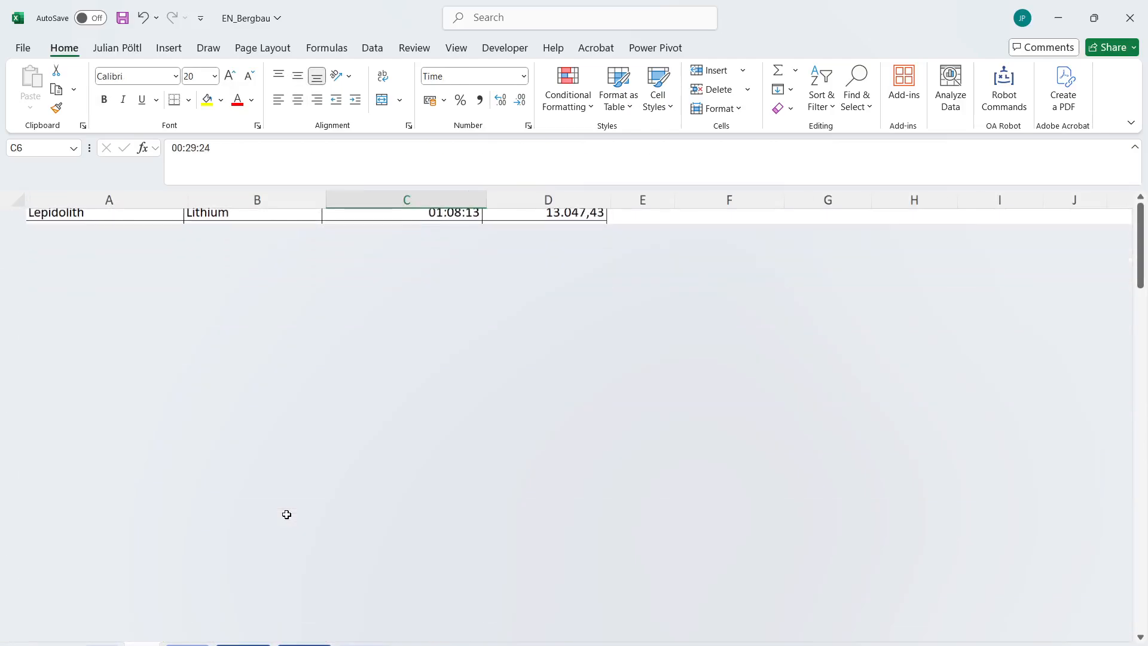
scroll(287, 515, down, 1)
scroll(287, 515, up, 2)
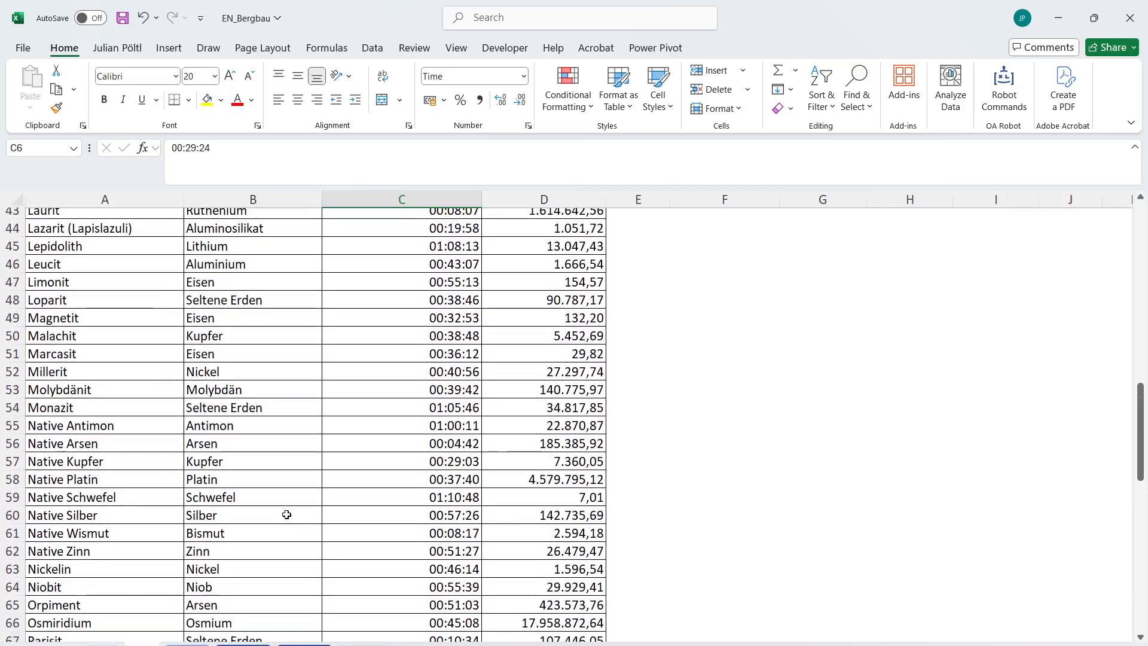
scroll(287, 514, up, 14)
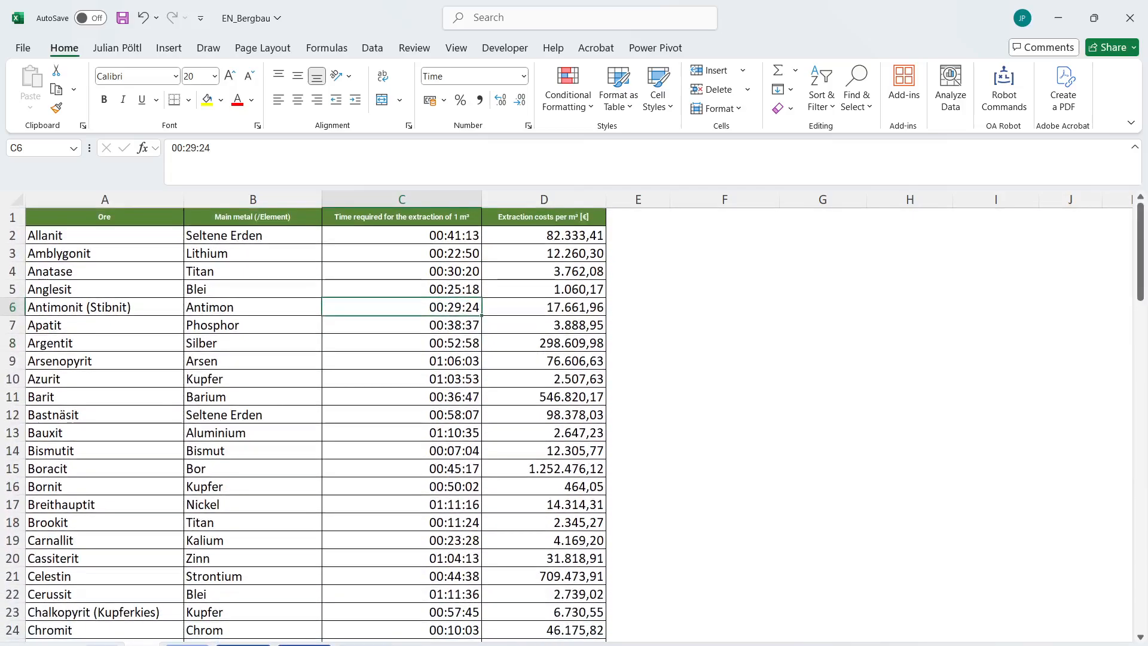
key(ctrl+Page_Up)
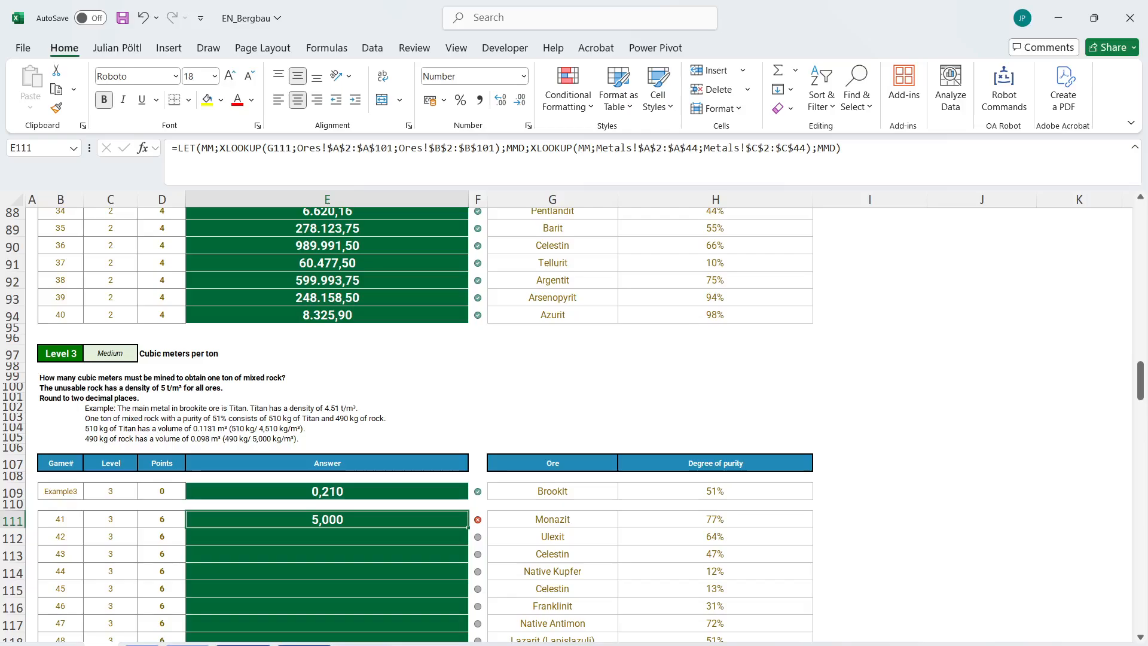
Remove the final MMD result and closing parenthesis from the E111 LET formula, and review the case's volume definition.
click(866, 158)
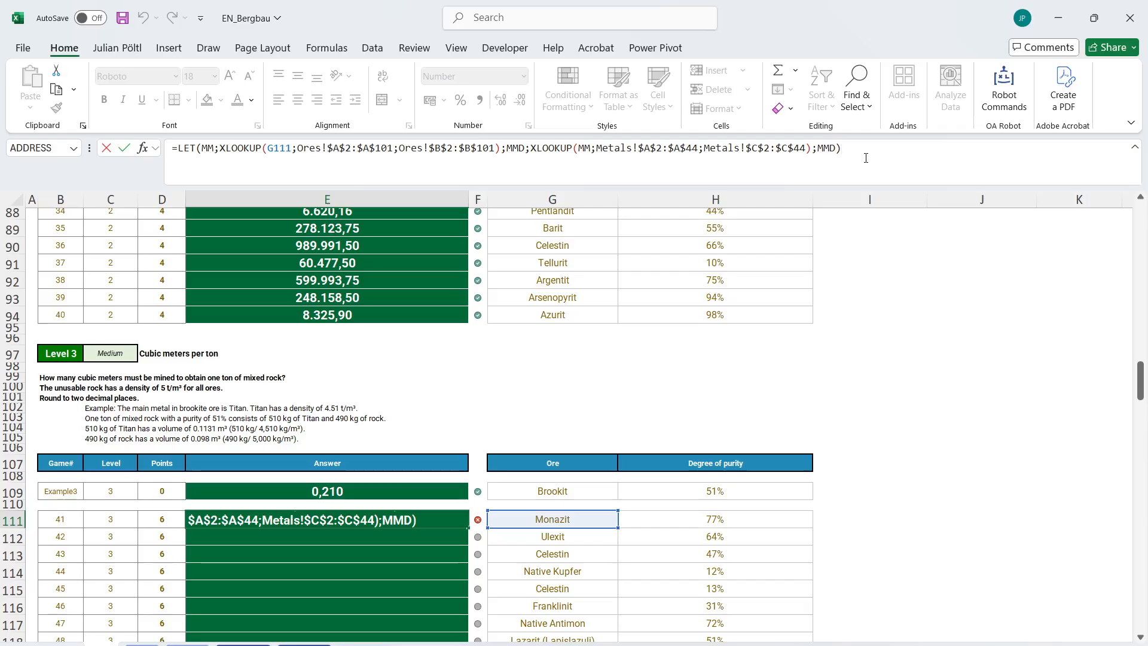
key(BackSpace)
key(BackSpace)
key(BackSpace)
key(BackSpace)
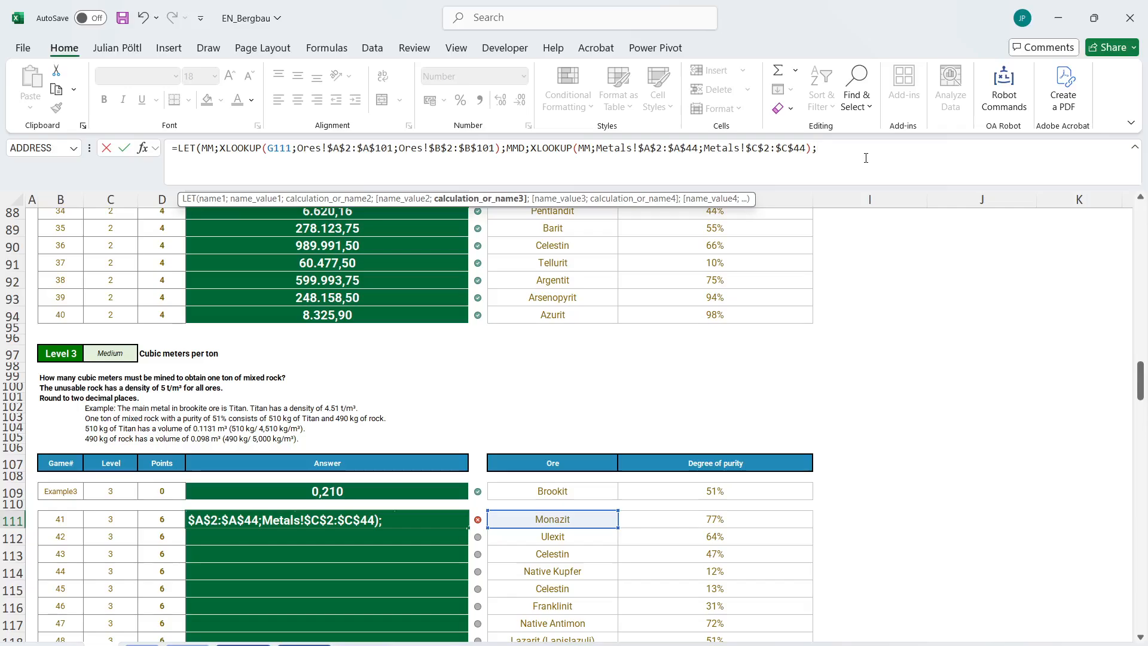
scroll(694, 336, up, 20)
scroll(482, 403, down, 3)
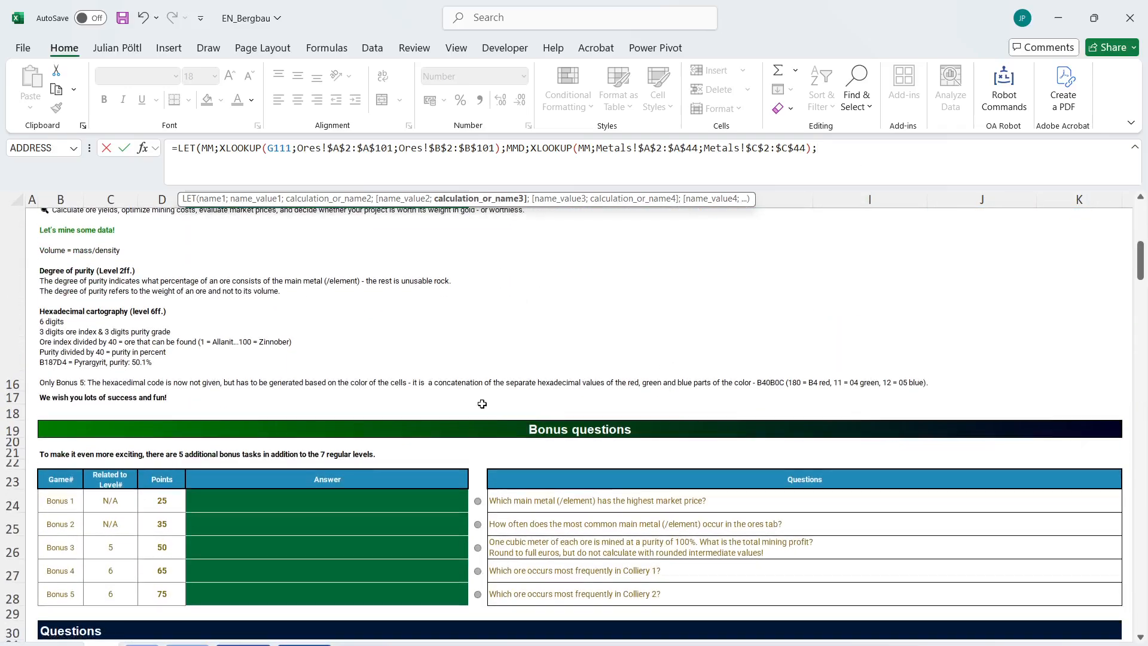
scroll(517, 464, down, 20)
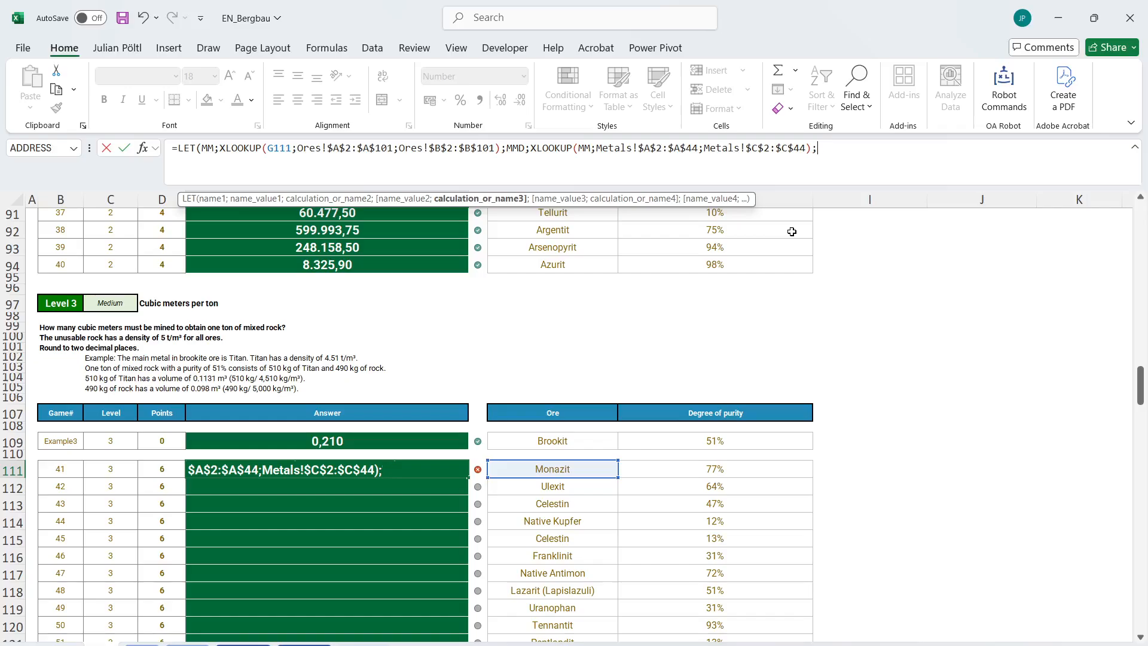
Add the metal volume H111*1000/MMD/1000 as the calculation of the E111 LET formula.
click(723, 470)
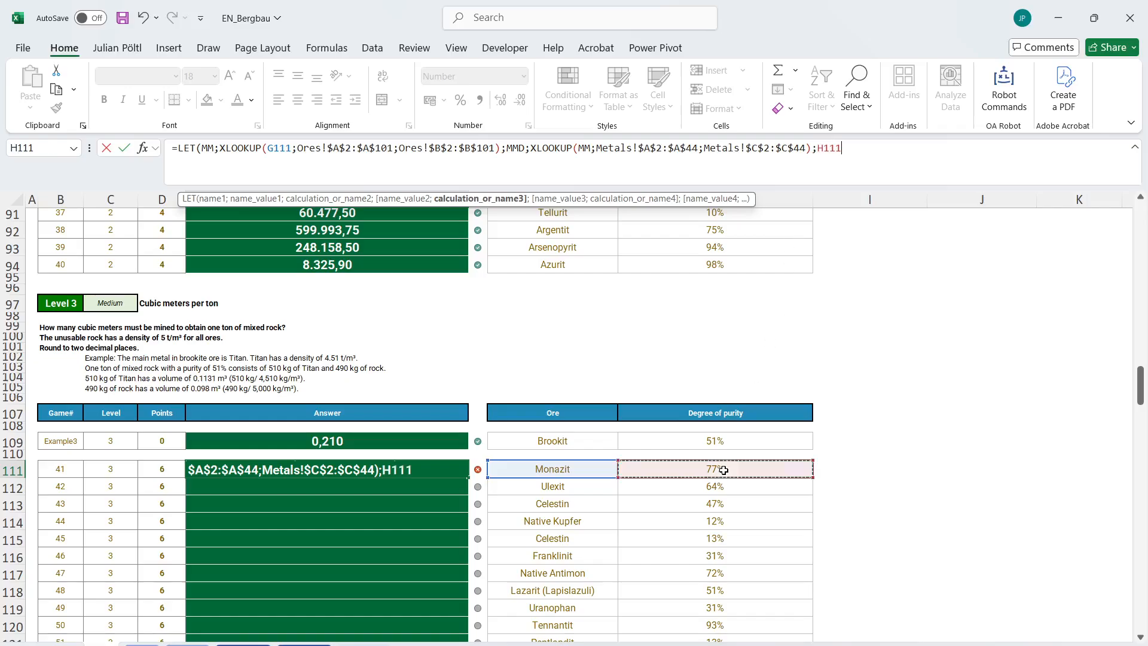
text(*)
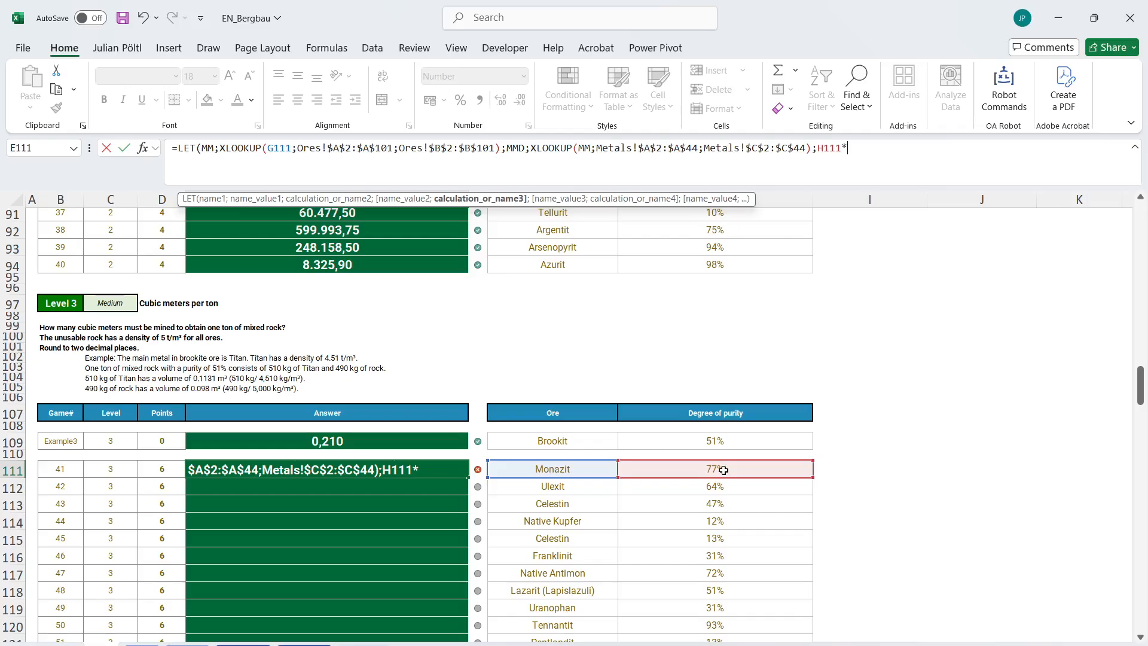
text(1000/MMD)
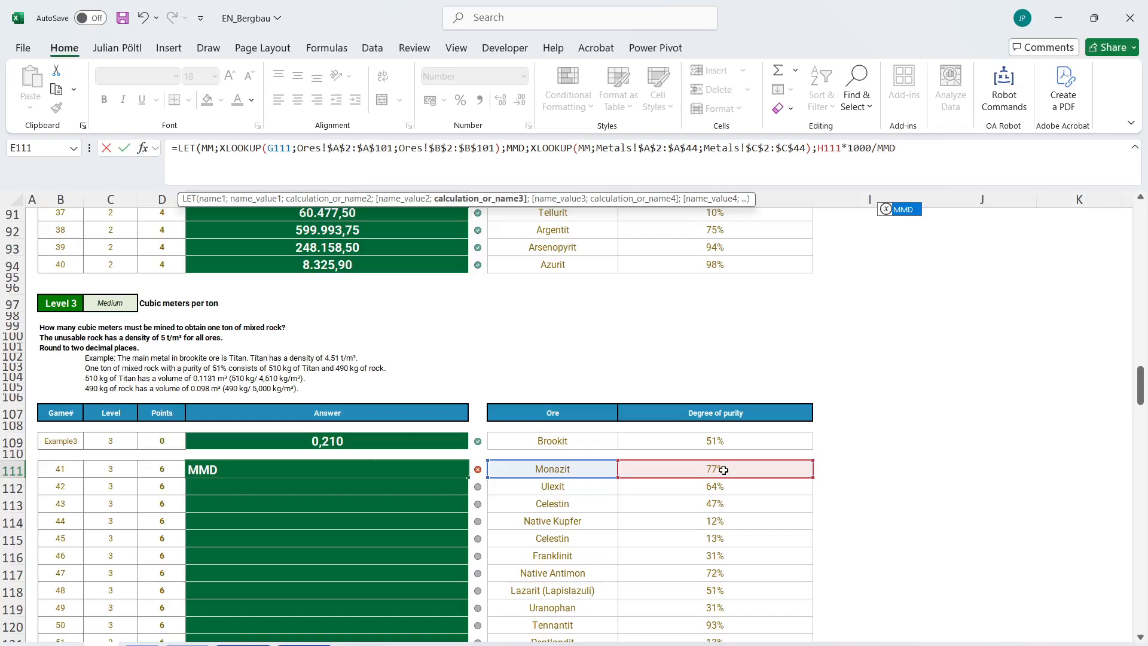
text(/1000)
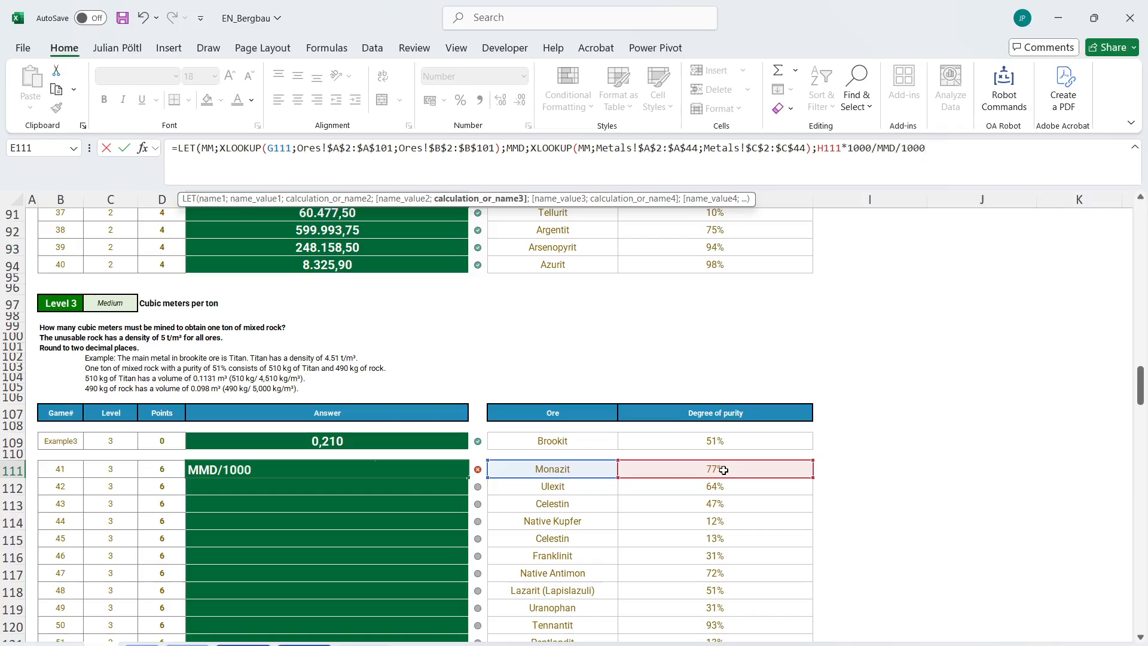
text(+(1-)
Add the rock volume (1-H111)/5/1000 to the E111 calculation, close the LET and enter the formula.
click(674, 469)
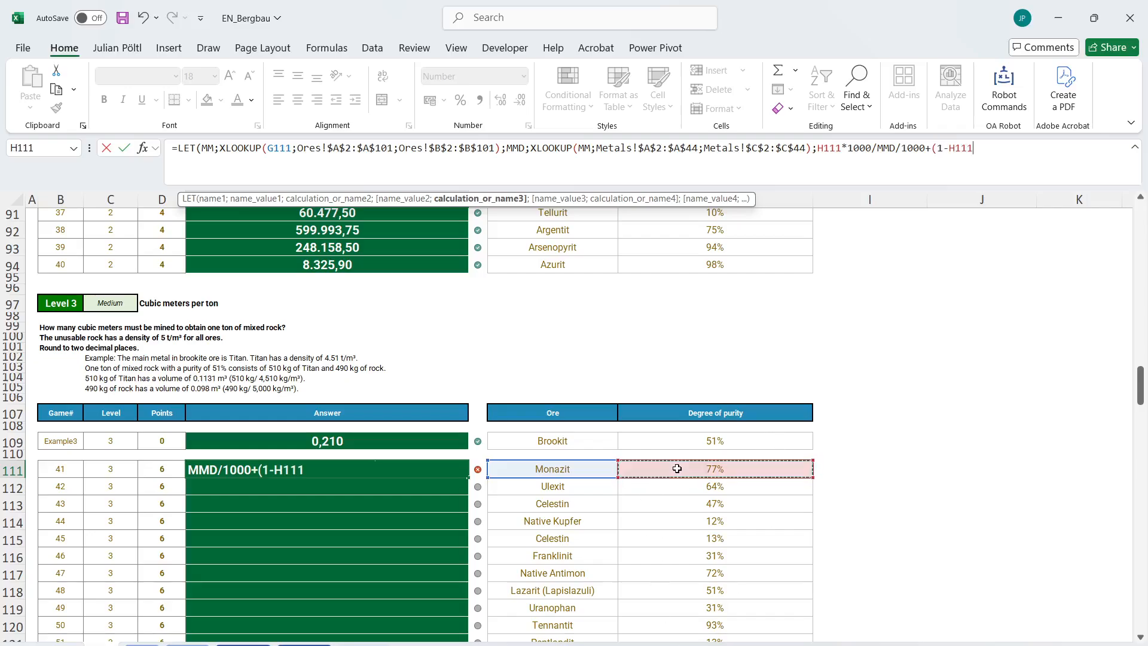
text())
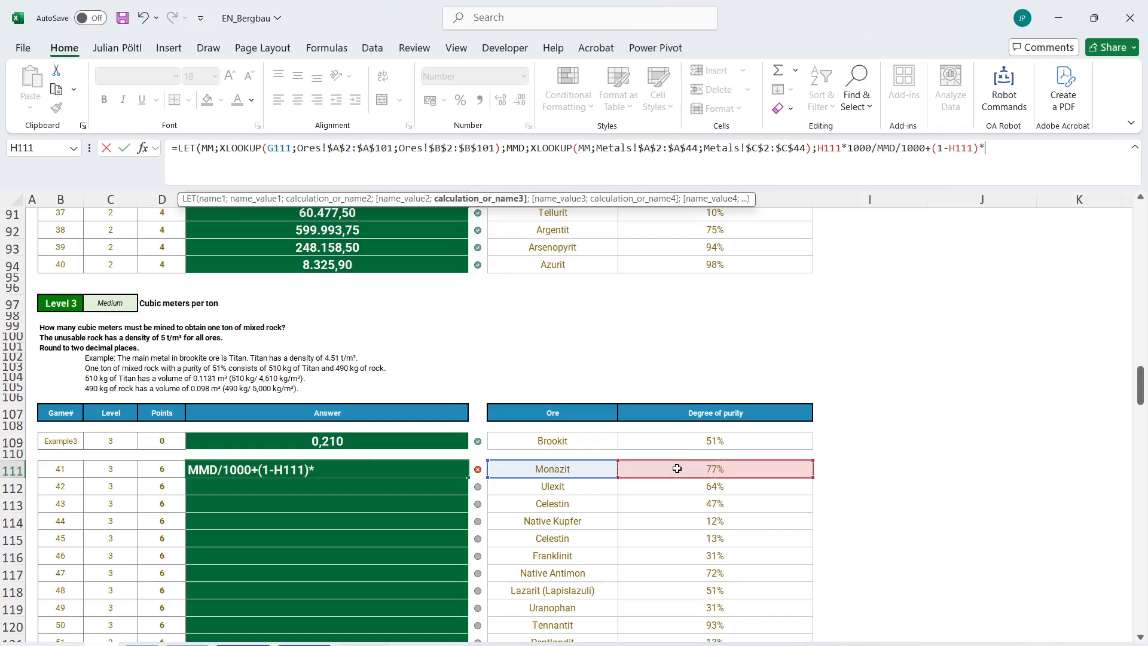
text(/5/1000))
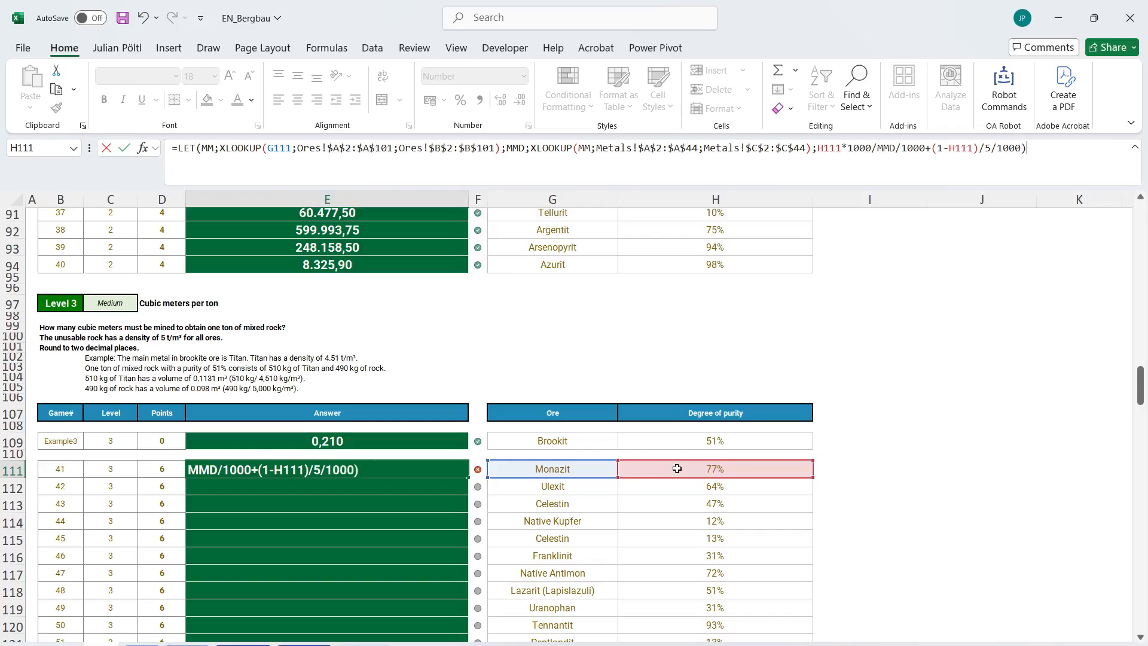
key(ctrl+Return)
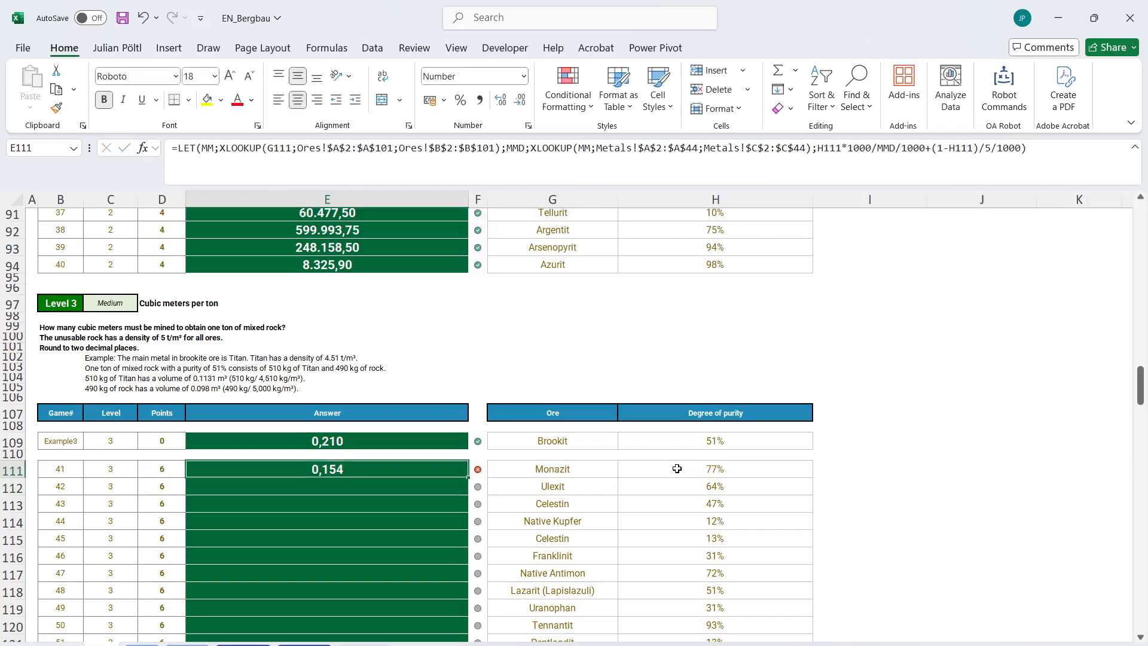
Wrap the calculation in the E111 LET formula in ROUND with 2 decimal places.
click(823, 155)
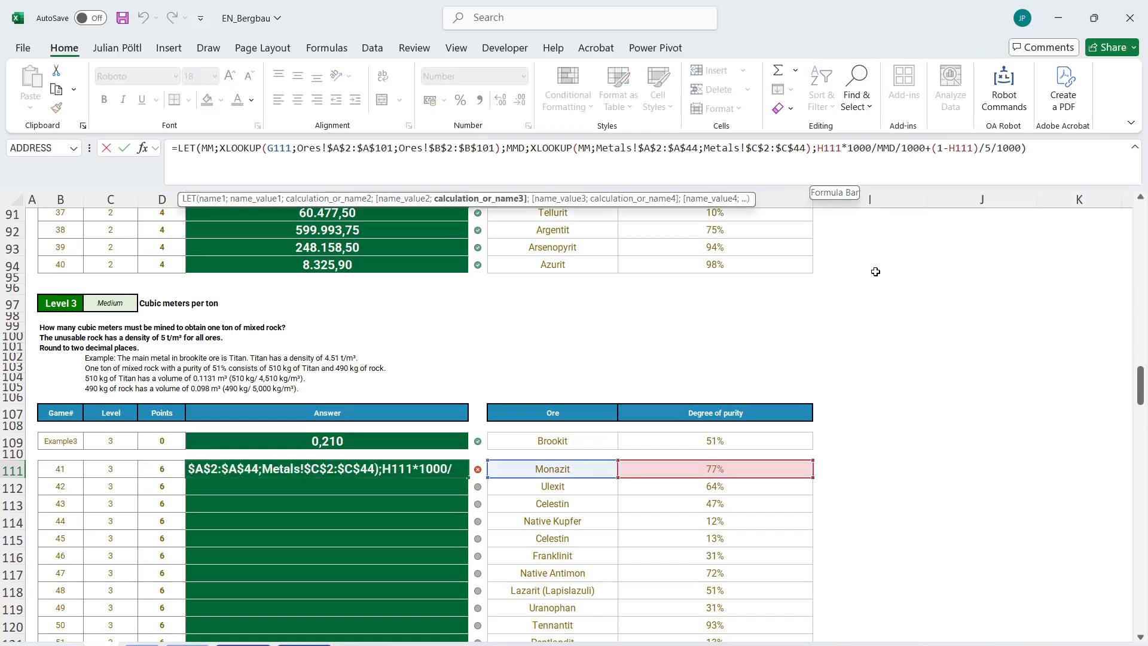
text(ROUND()
key(End)
key(BackSpace)
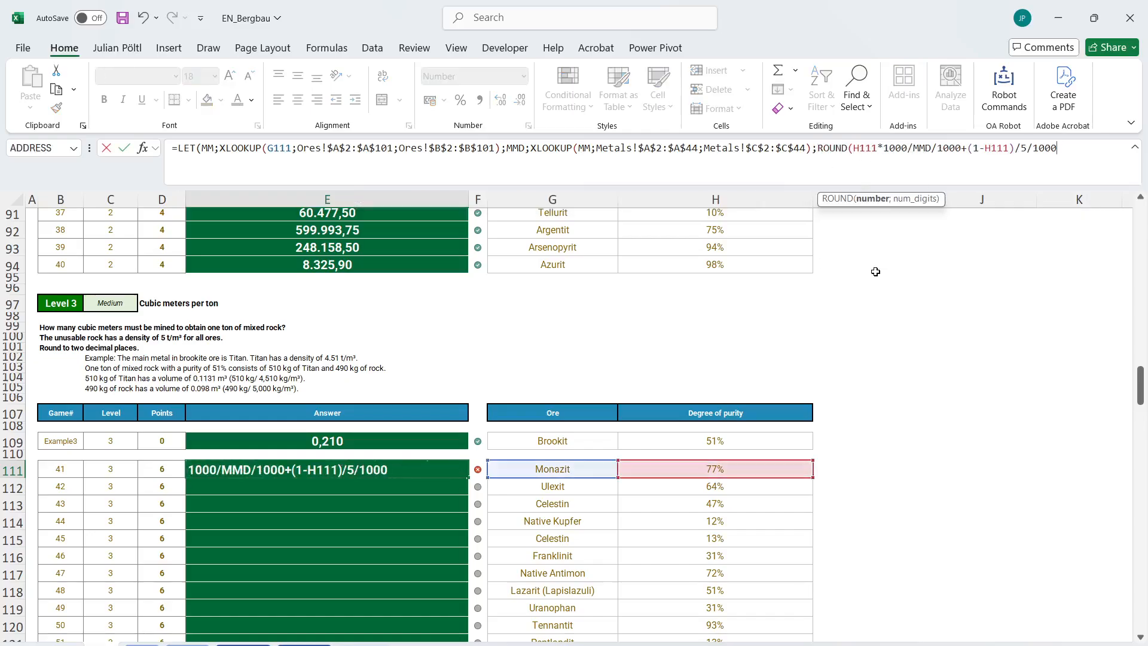
text(;2)))
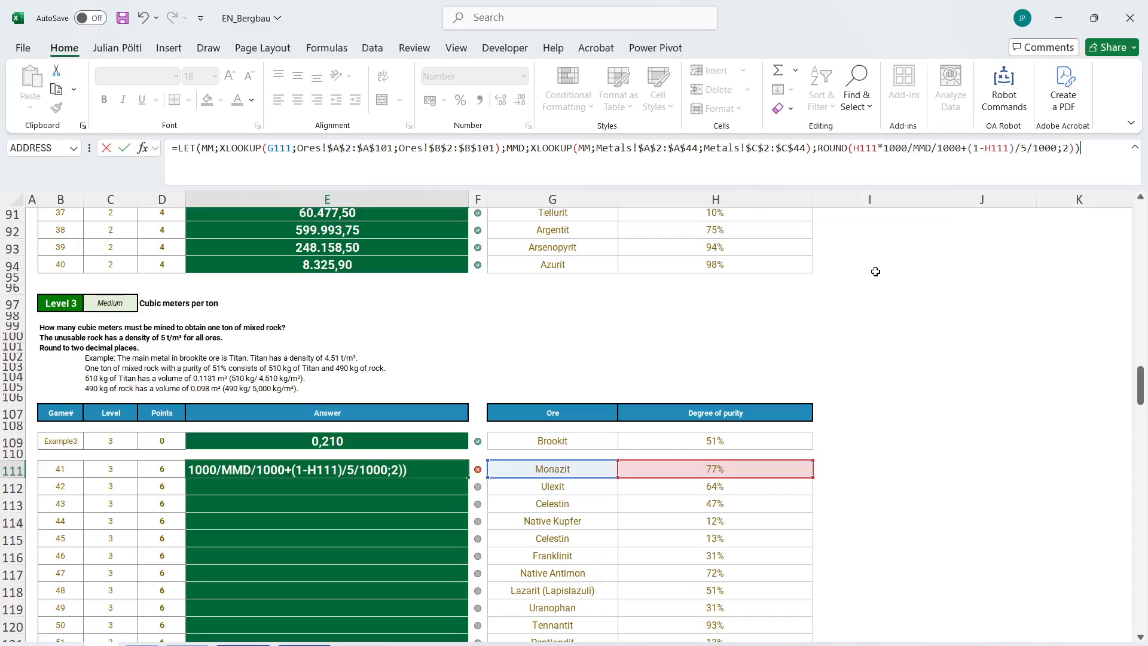
key(ctrl+Return)
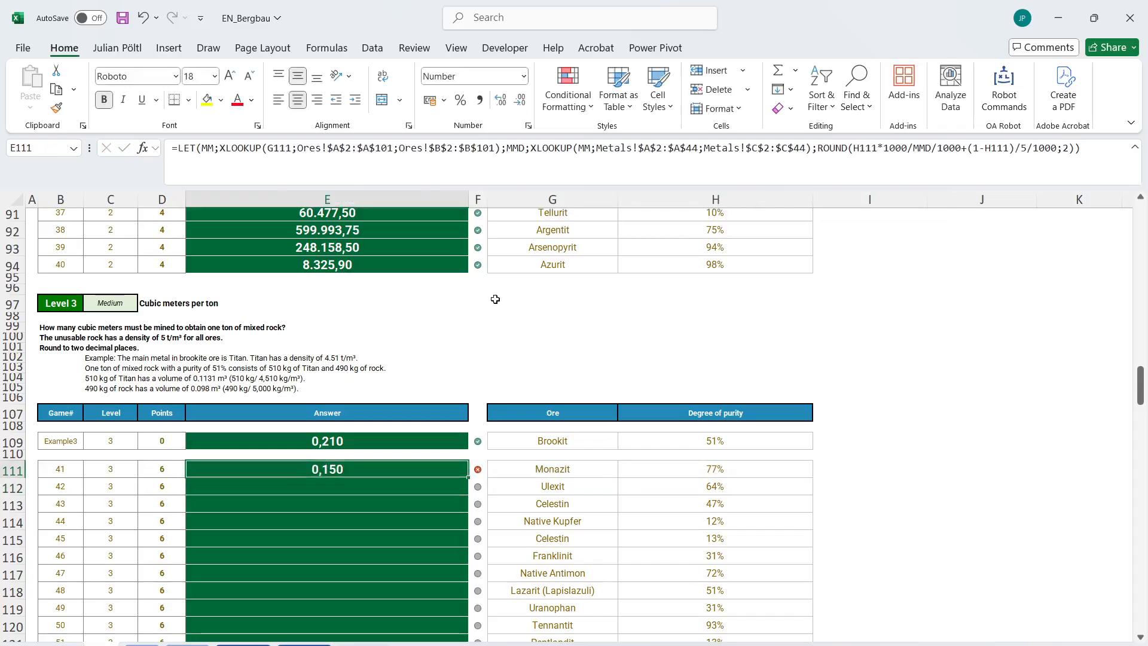
Copy the LET formula from E111 into the example answer E109 and clear E111.
key(ctrl+c)
click(379, 441)
key(ctrl+v)
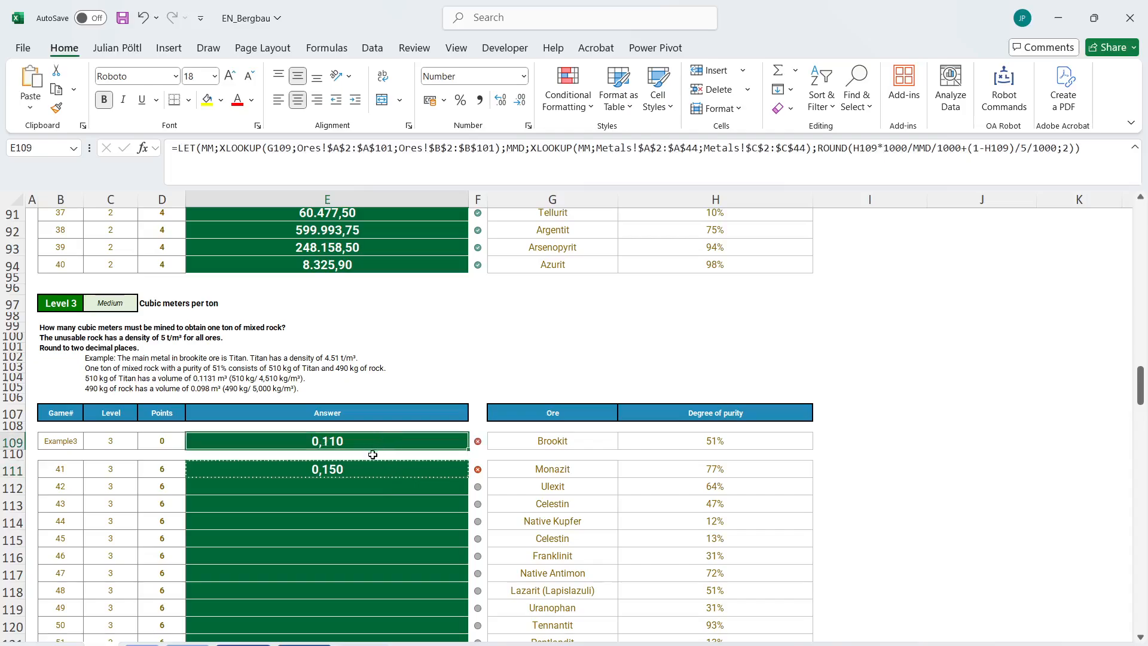
click(376, 469)
key(Delete)
key(Up)
key(Up)
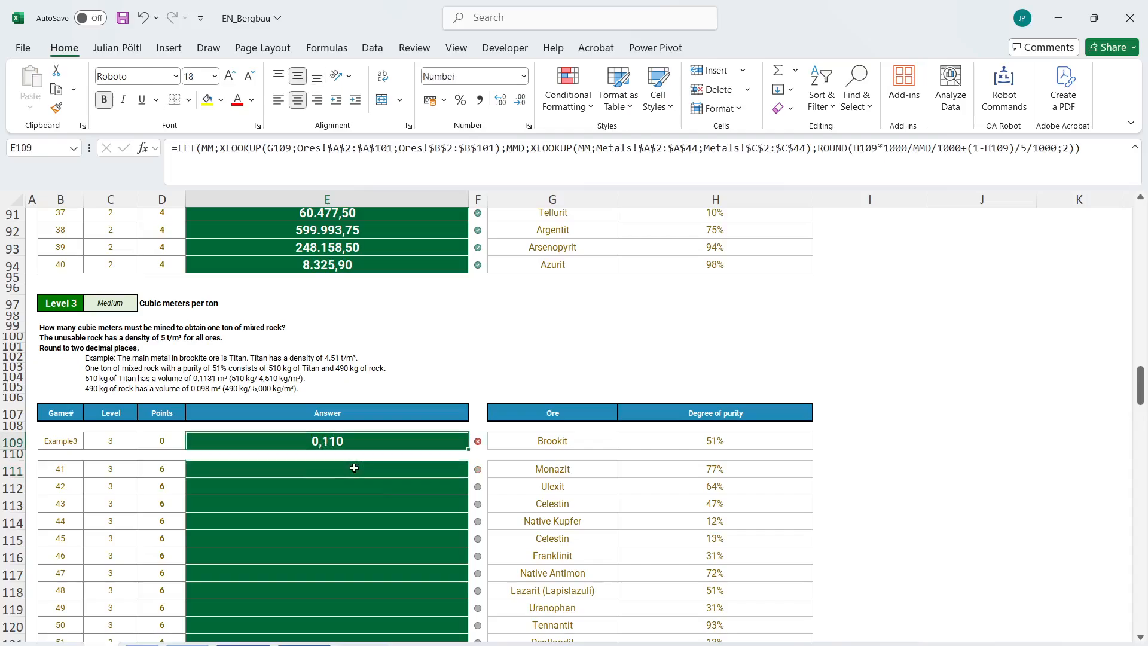
Reduce the calculation in the E109 LET formula to the metal volume H109*1000/MMD/1000 and enter it.
click(841, 156)
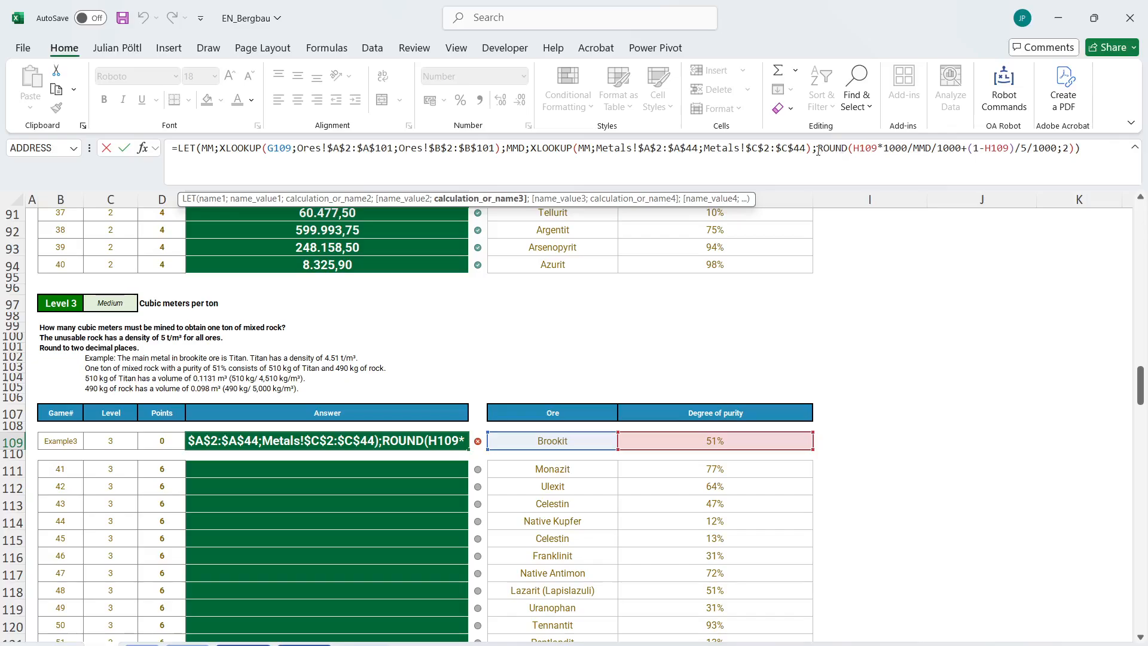
drag(817, 148, 852, 151)
key(Delete)
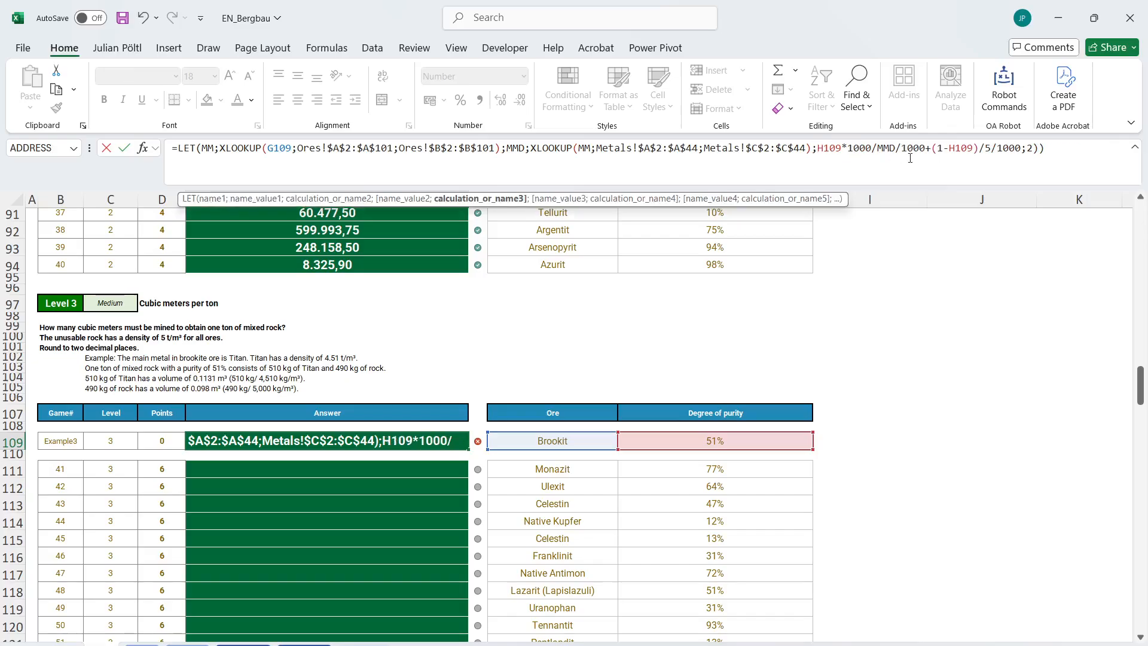
drag(925, 152, 1038, 150)
key(Delete)
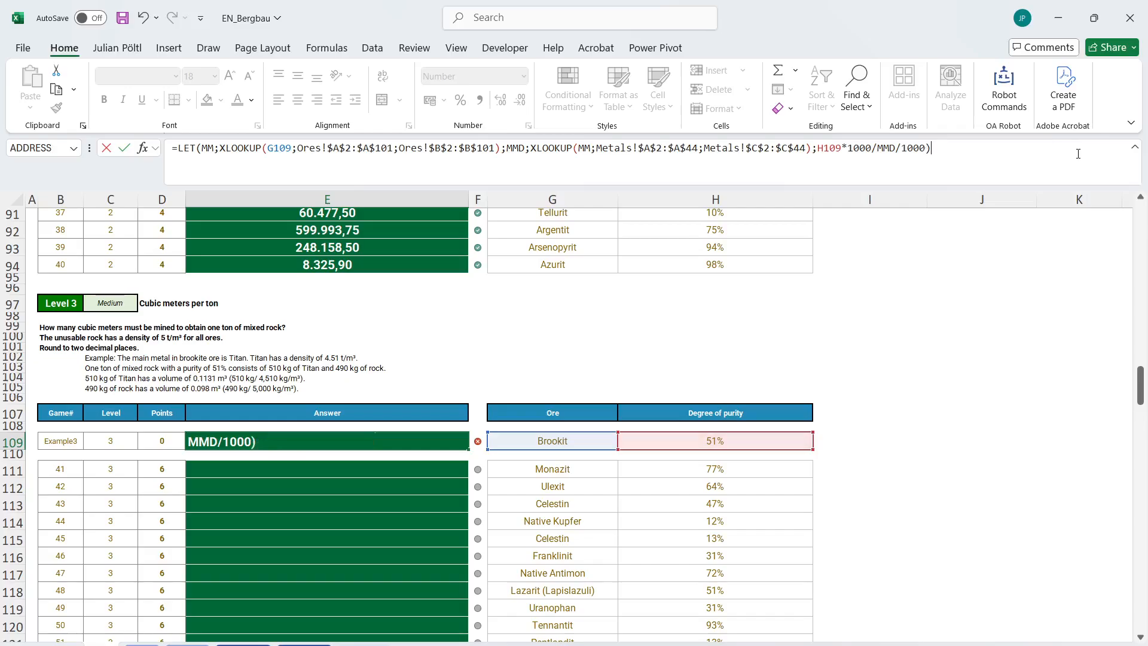
key(ctrl+Return)
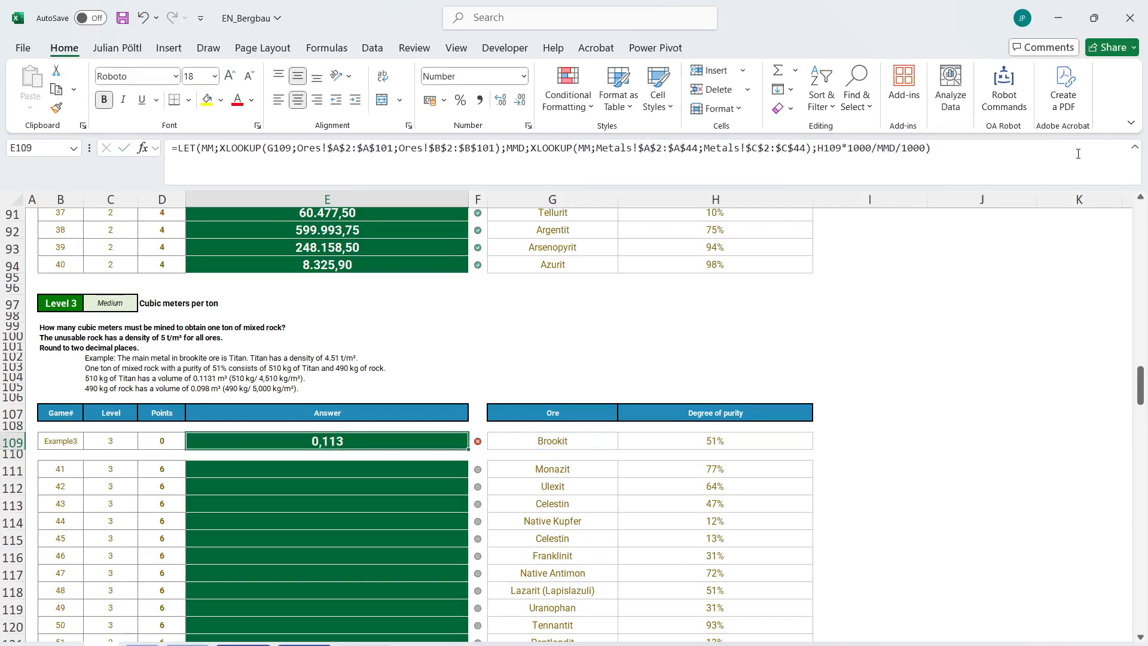
Name the metal volume H109*1000/MMD/1000 as the variable MMV in the E109 LET formula.
click(988, 159)
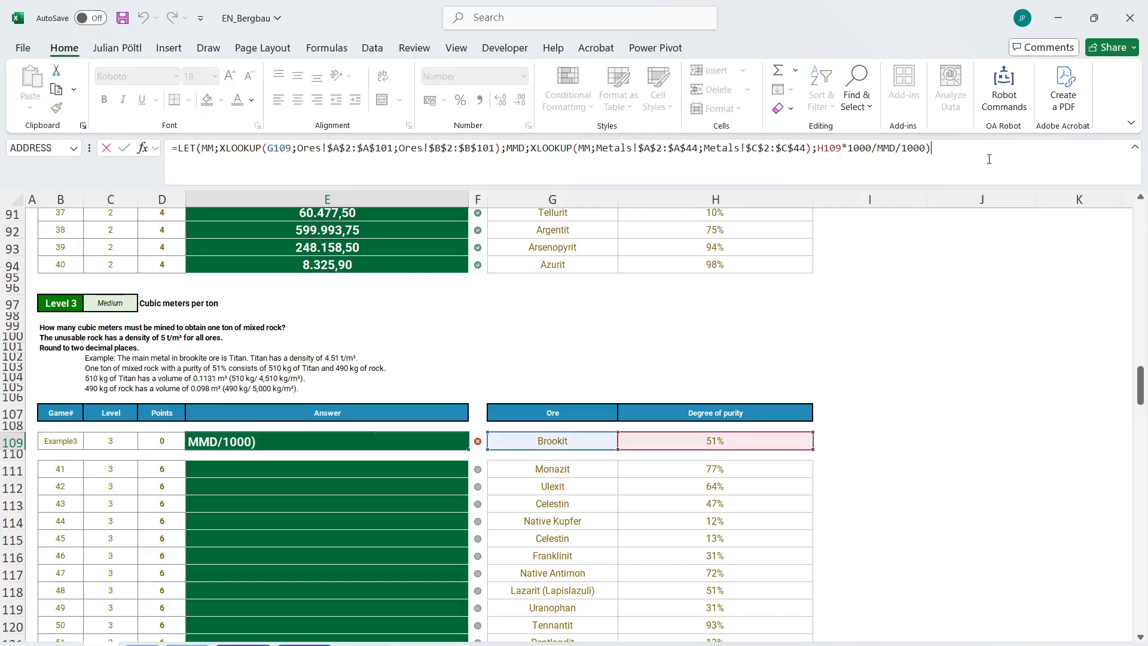
key(BackSpace)
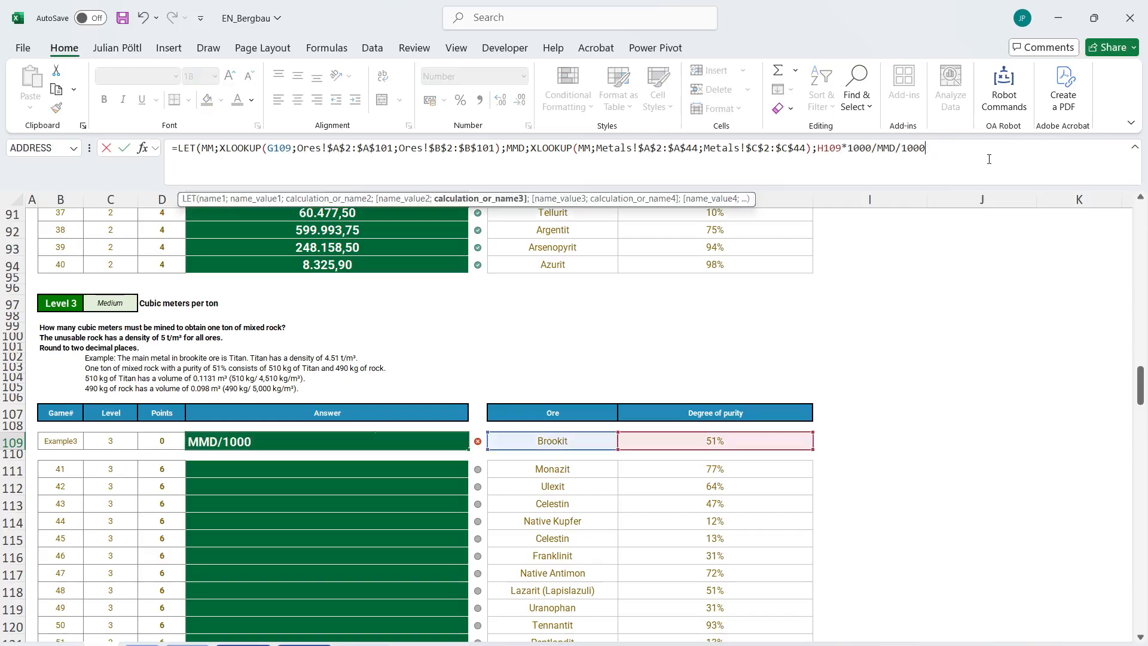
text(+)
click(817, 148)
text(MMV;)
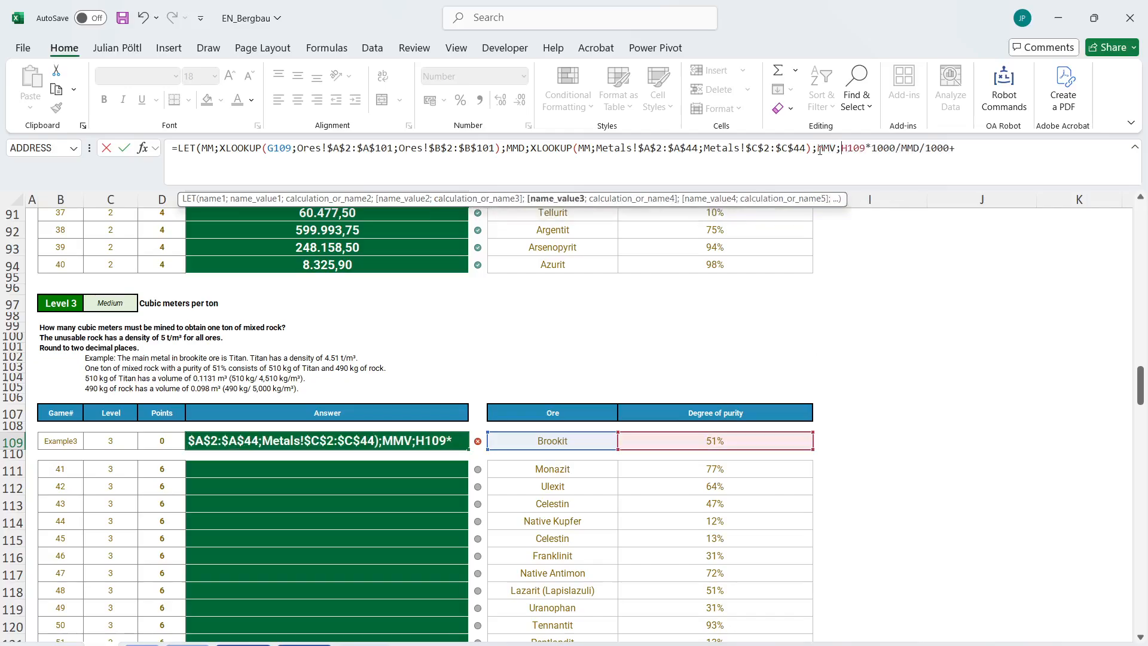
key(End)
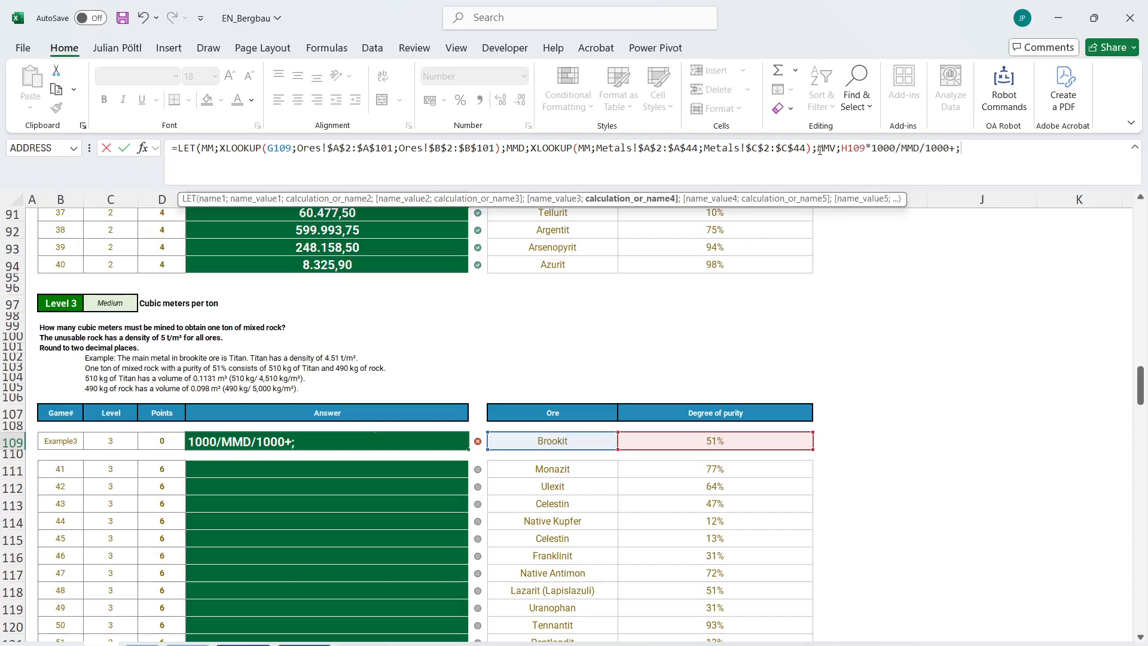
key(BackSpace)
Define the variable URV as (1-H109)/5/1000 in the E109 LET formula and return URV as its result.
text(;URV;(1-)
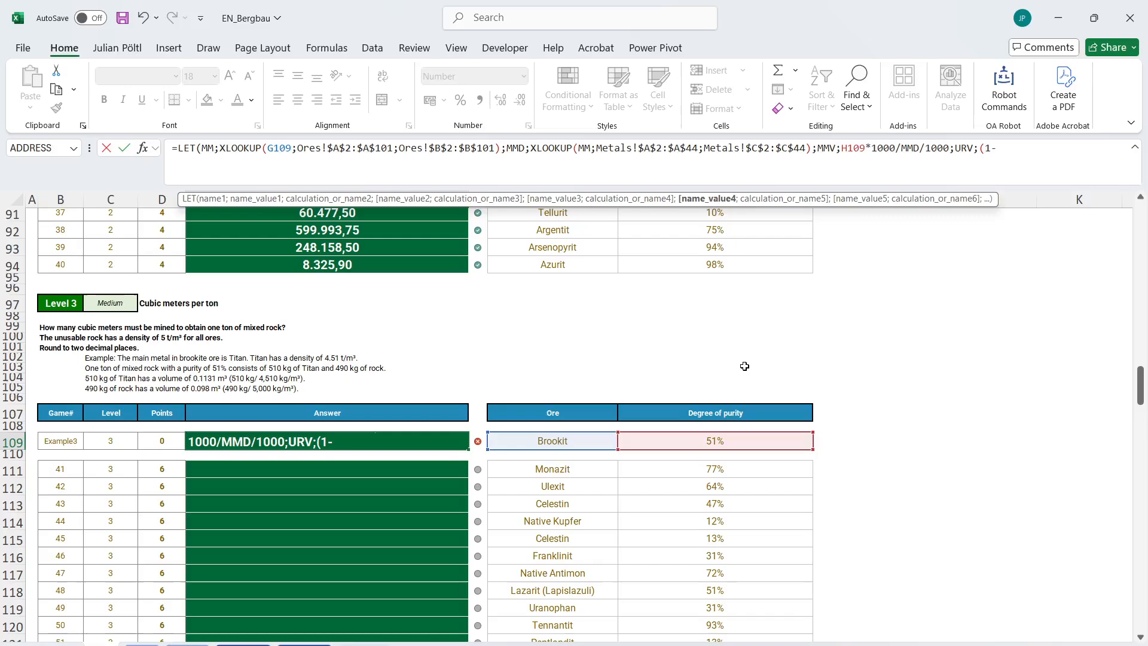
click(702, 441)
text())
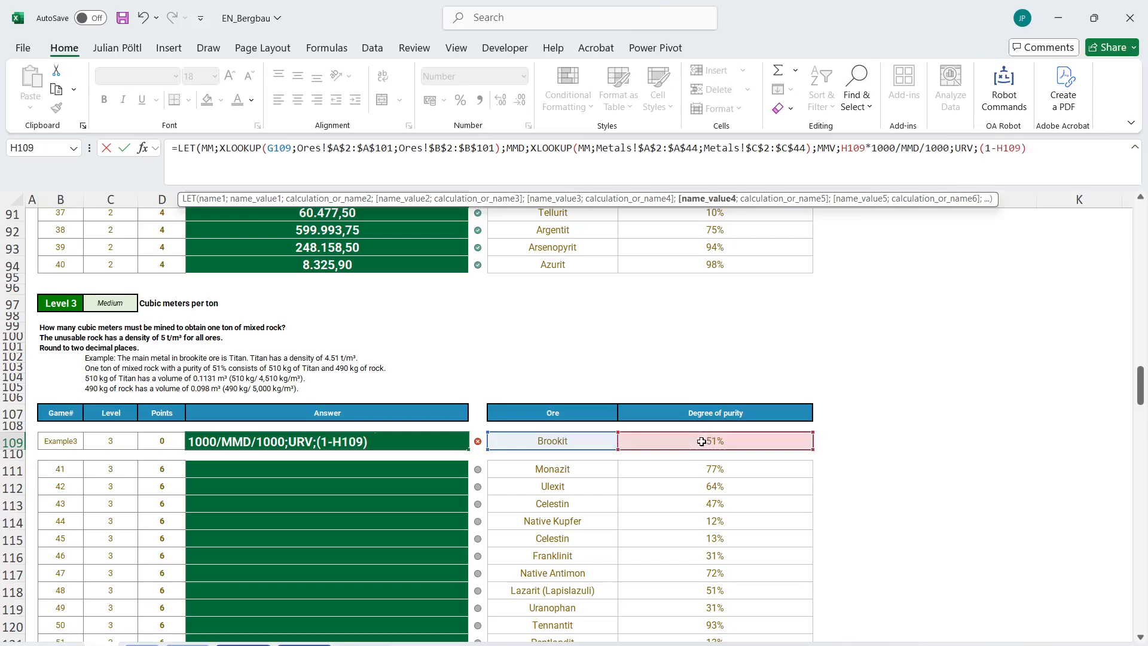
text(/5/1000;URV))
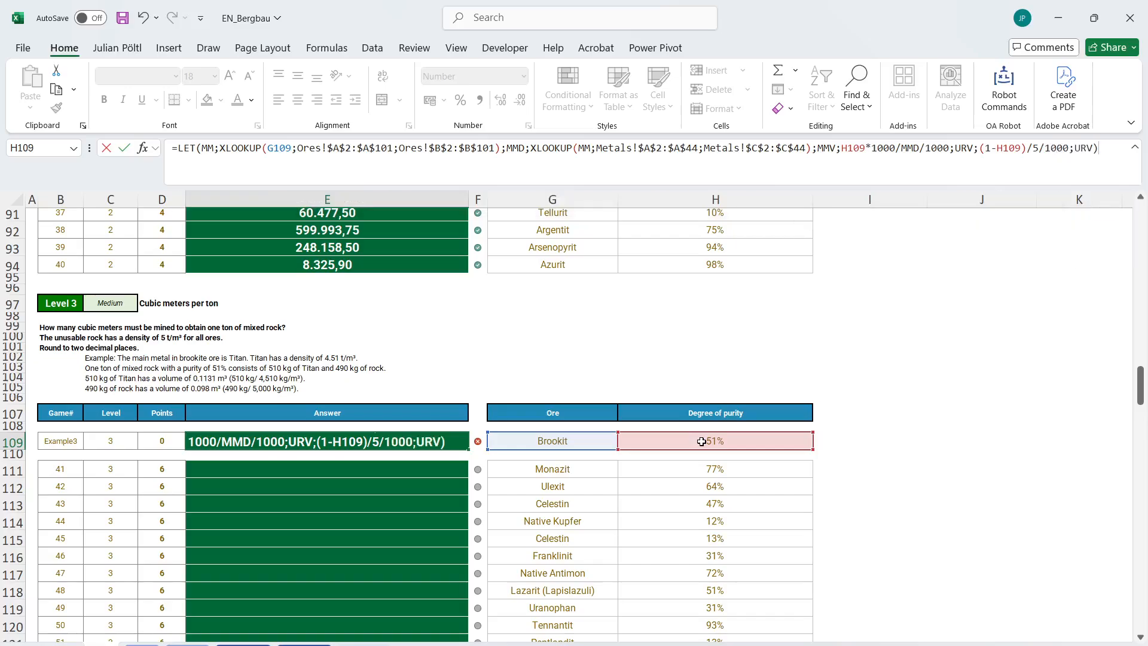
key(Return)
key(Up)
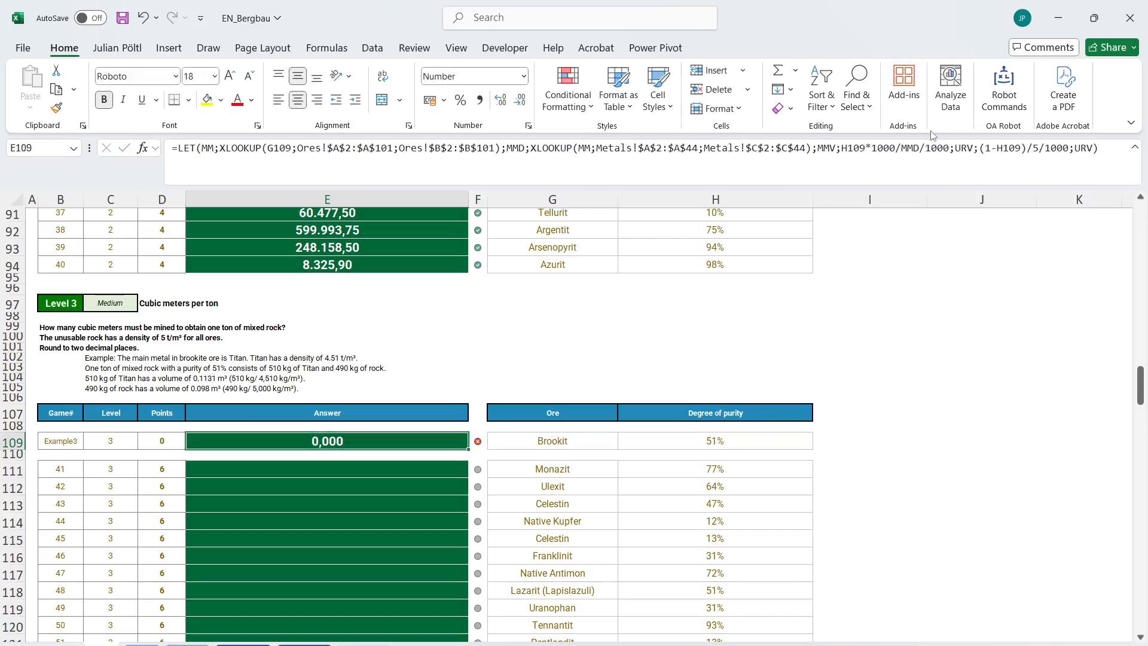
Return MMV instead of URV from the E109 LET formula to check the metal volume, and undo the change.
click(1021, 148)
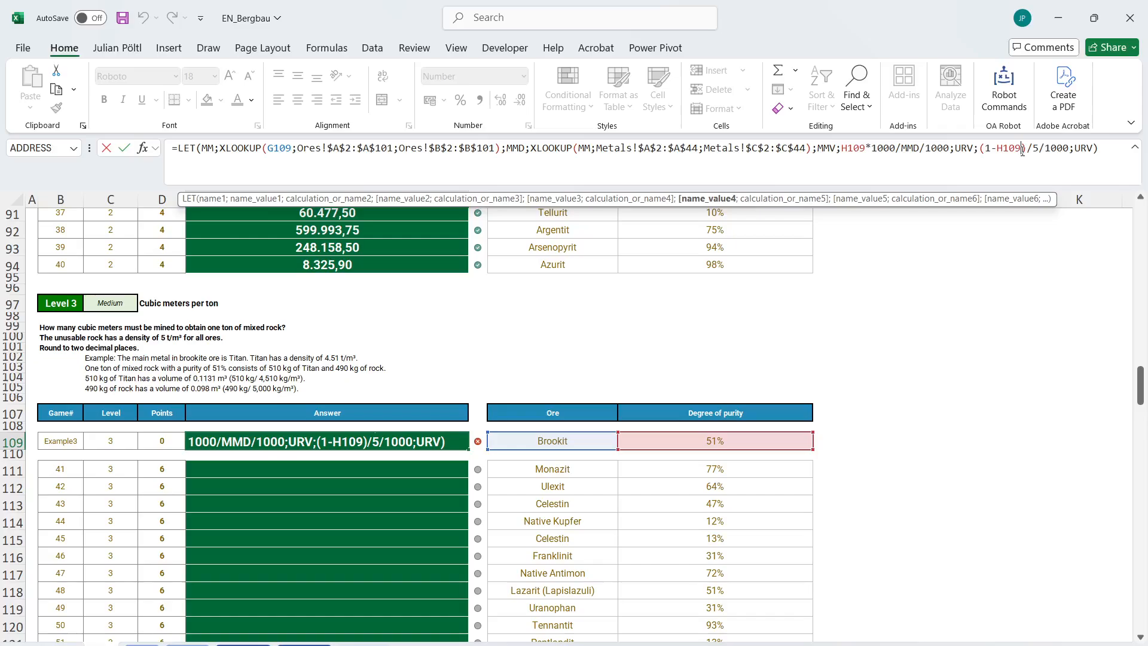
double_click(1085, 148)
text(mmv)
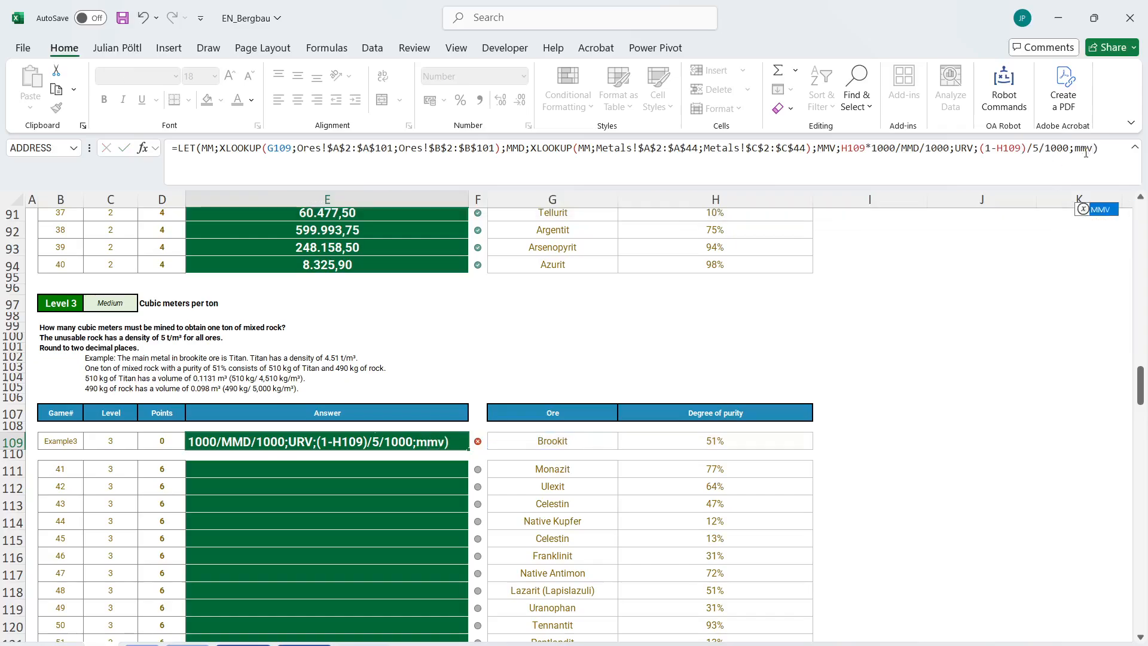
key(Return)
key(ctrl+z)
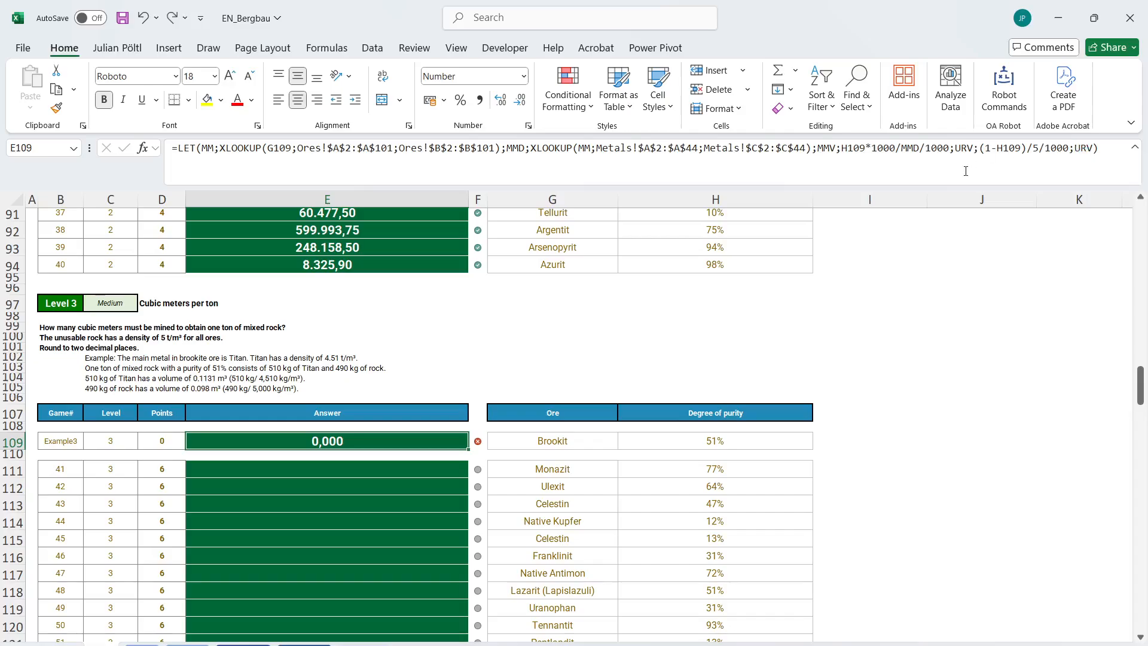
Correct the URV definition in the E109 LET formula to (1-H109)*1000/5/1000 and enter it.
click(987, 150)
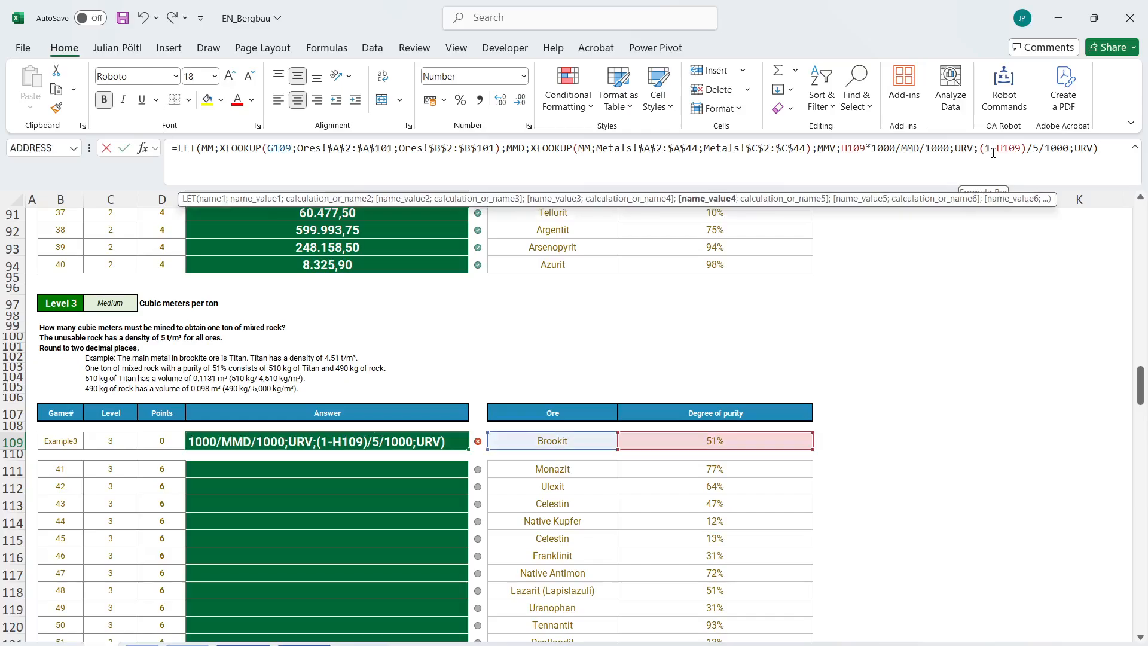
drag(987, 152, 1020, 149)
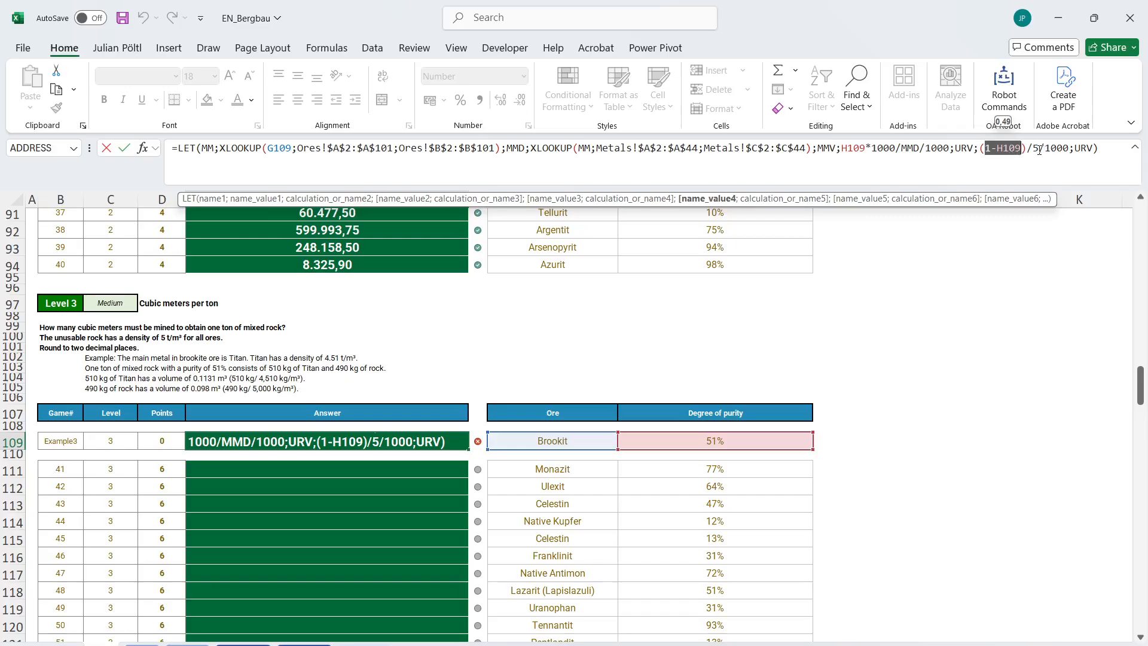
double_click(854, 148)
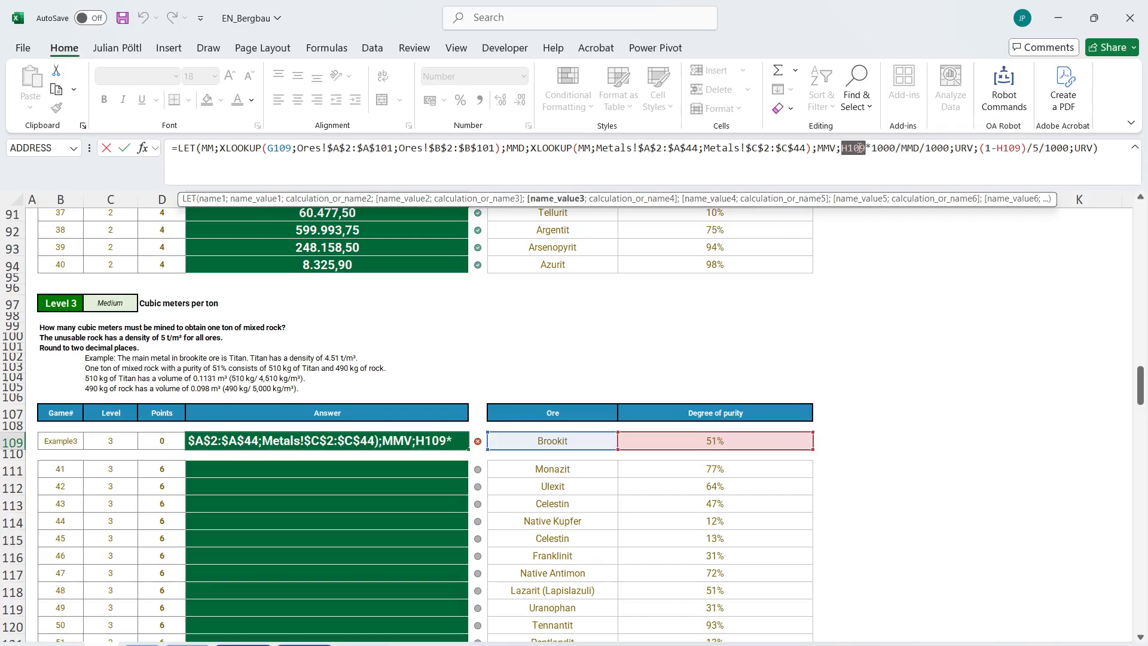
click(1028, 149)
text(*100)
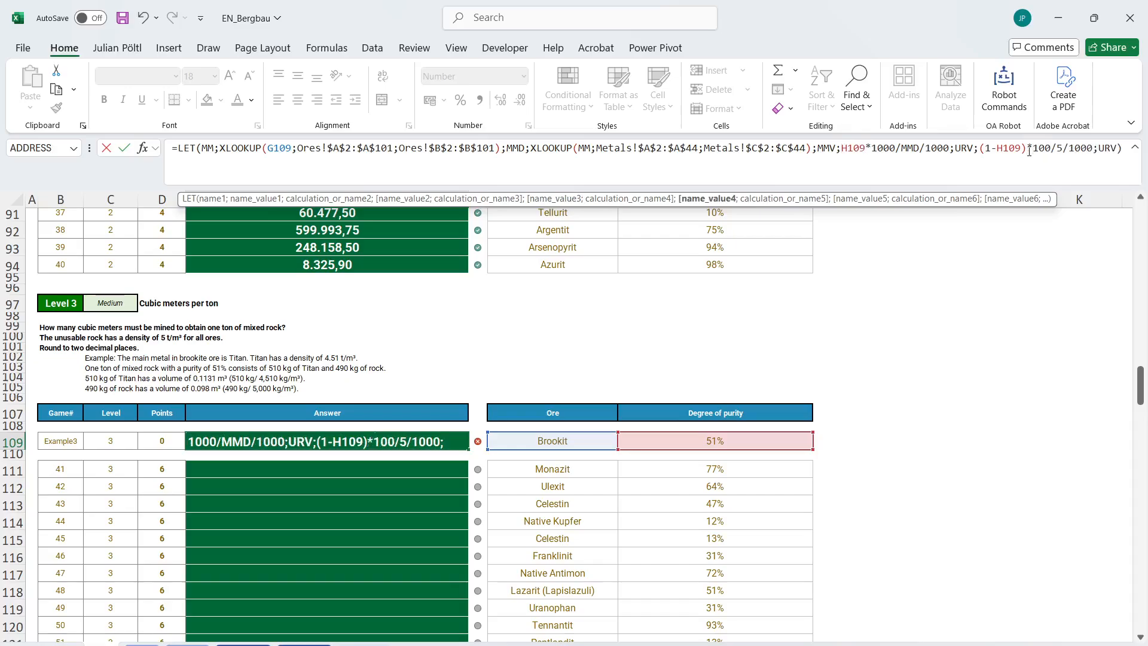
text(0)
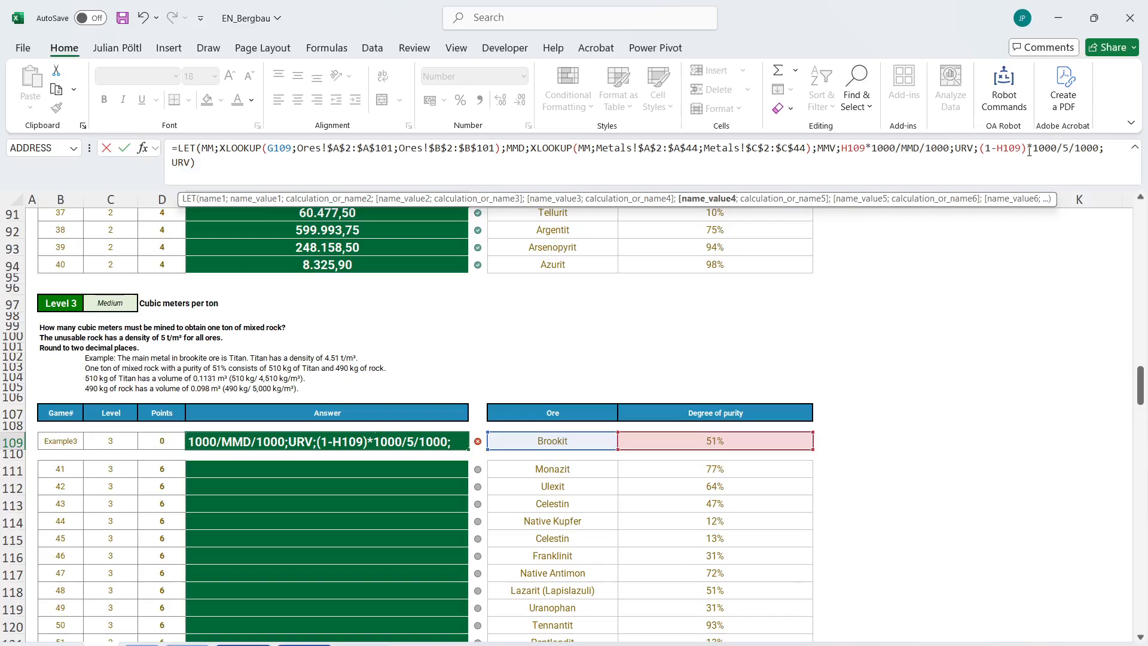
key(ctrl+Return)
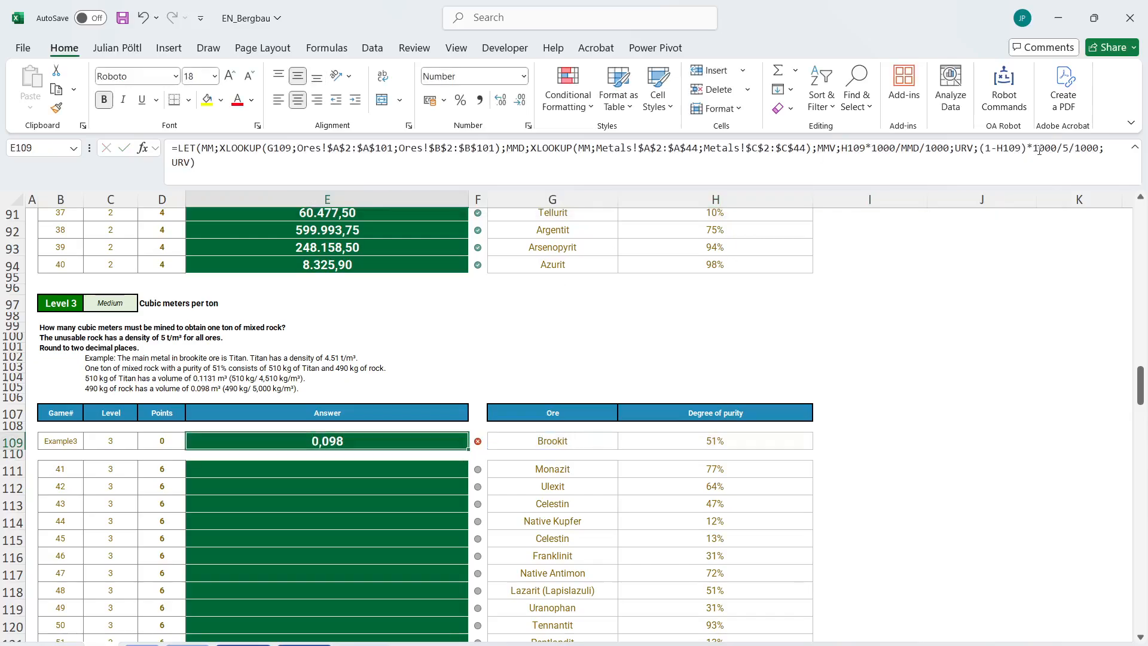
Replace the final result of the E109 LET formula with ROUND(MMV+URV;2) and enter it.
double_click(181, 163)
text(ro)
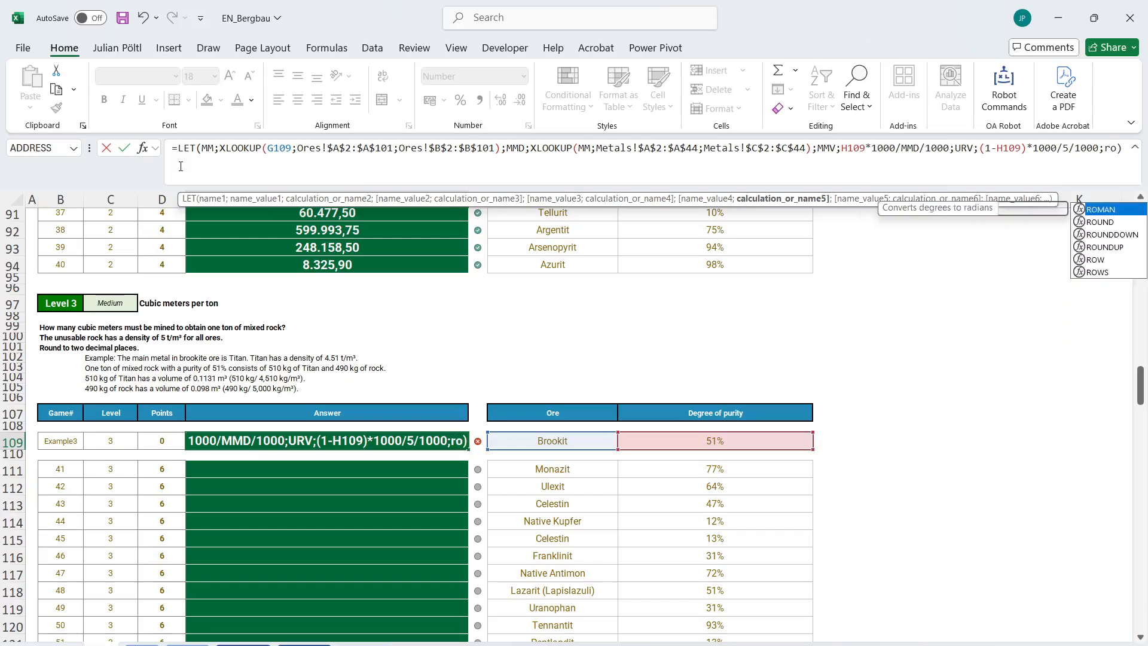
text(un)
key(Tab)
text(MMV+)
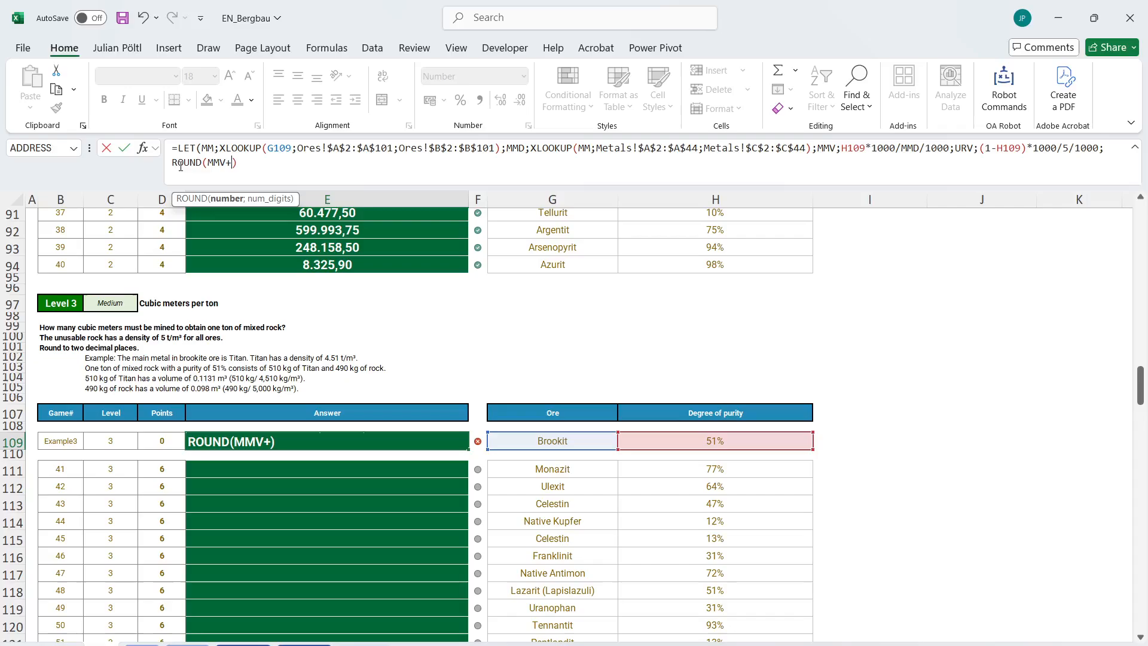
text(URV;2))
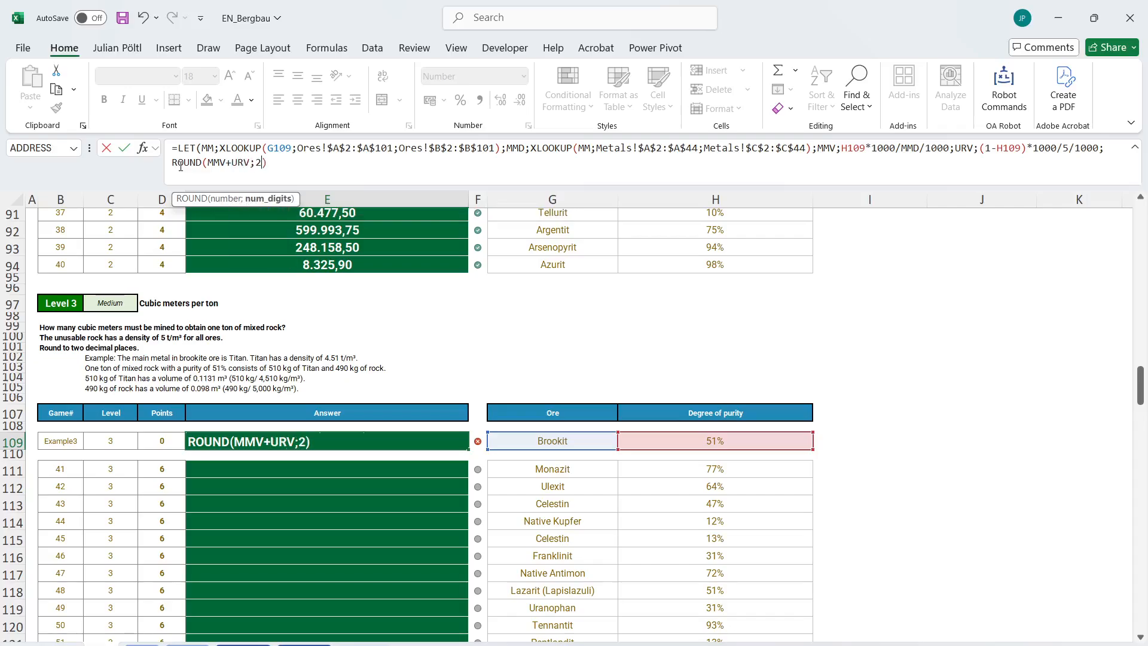
key(ctrl+Return)
Copy the E109 formula into E111 and fill it down through the remaining Level 3 answers to E130.
key(ctrl+c)
key(Down)
key(Down)
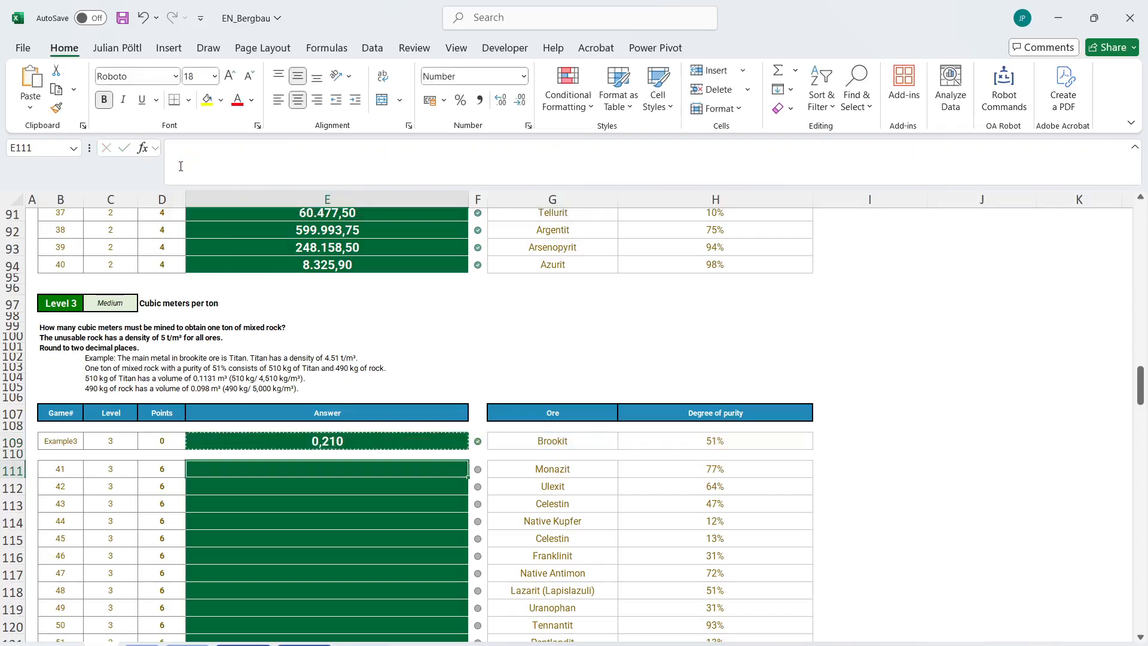
key(ctrl+v)
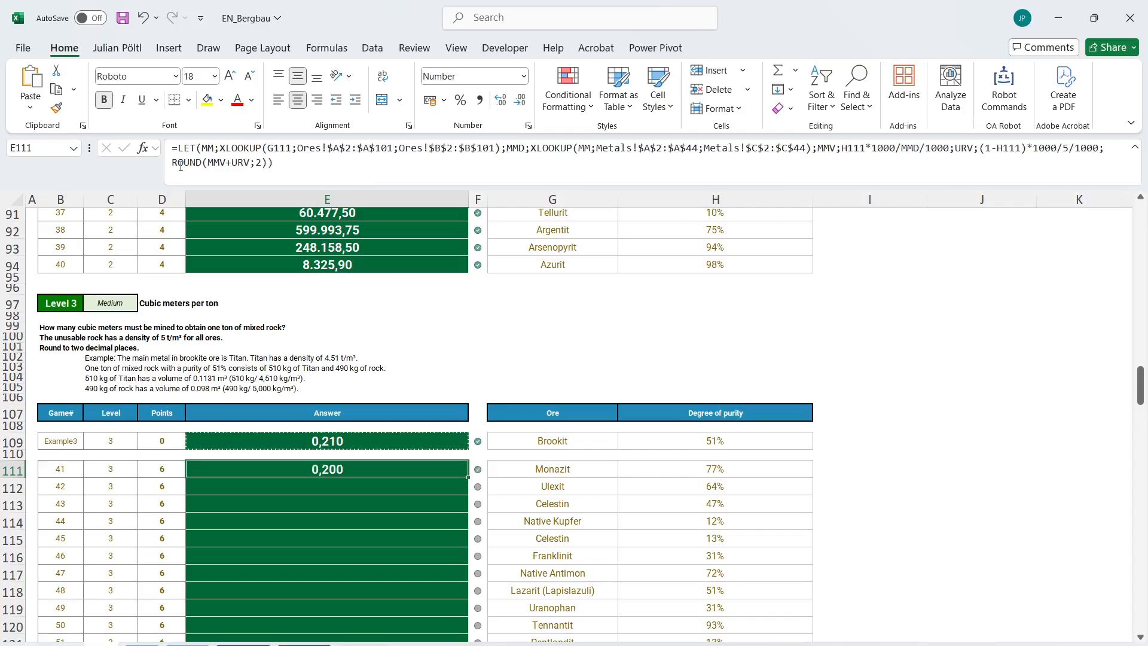
double_click(464, 482)
Colour the words "one ton of the main metal" in the Level 4 question in B135 red.
scroll(466, 478, down, 9)
click(419, 383)
scroll(419, 383, down, 1)
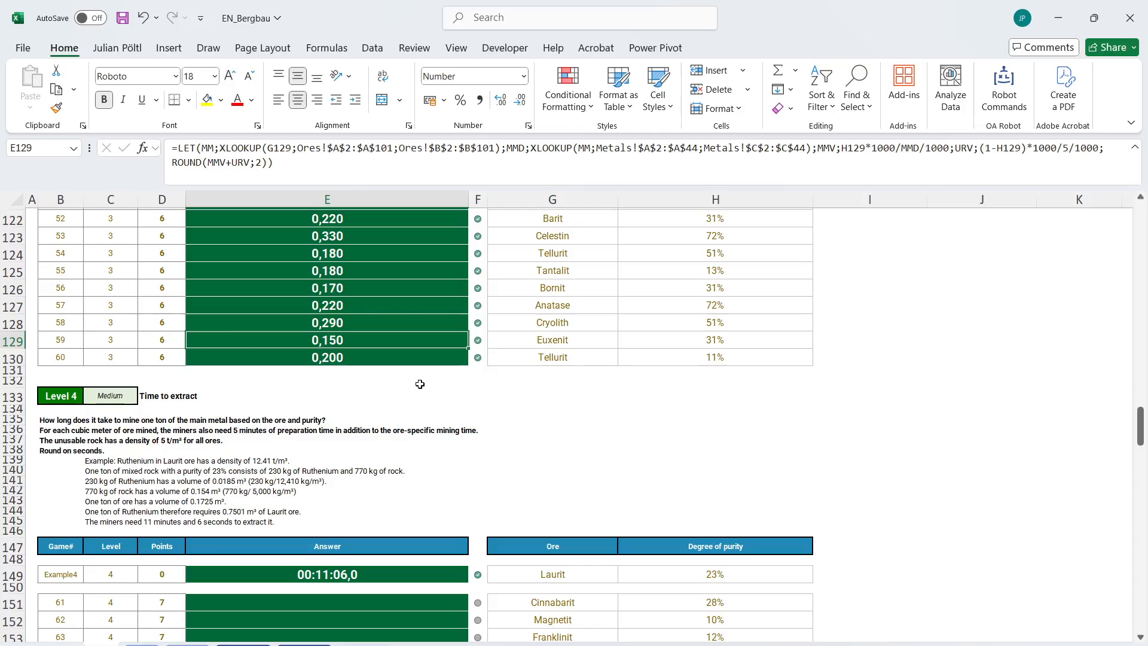
click(63, 420)
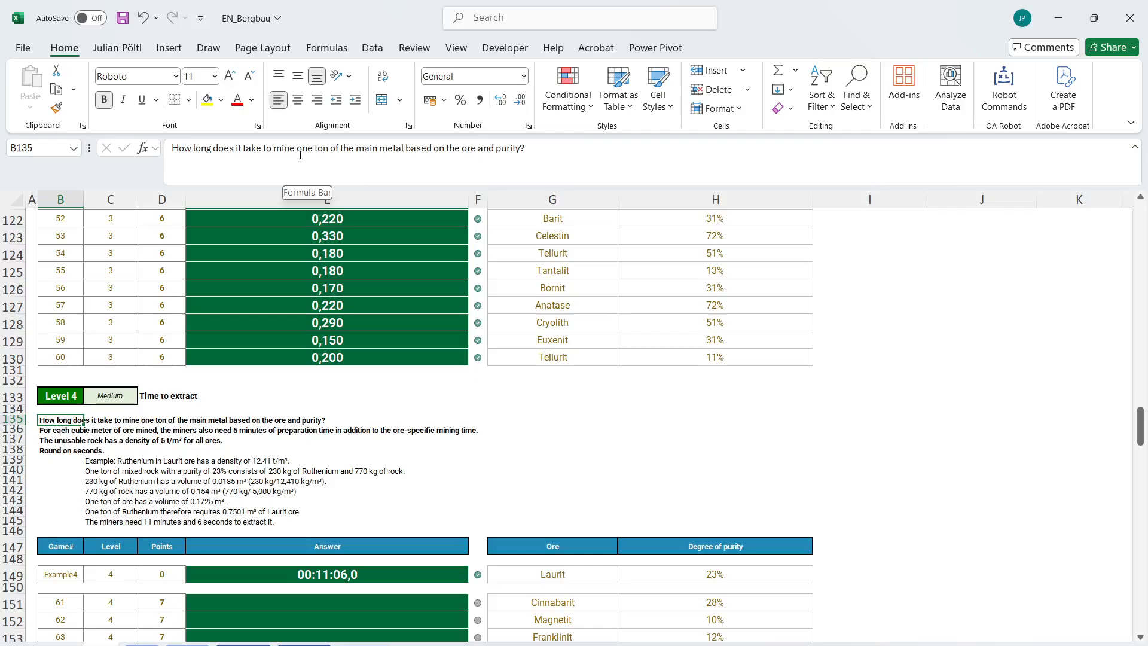
drag(297, 149, 406, 154)
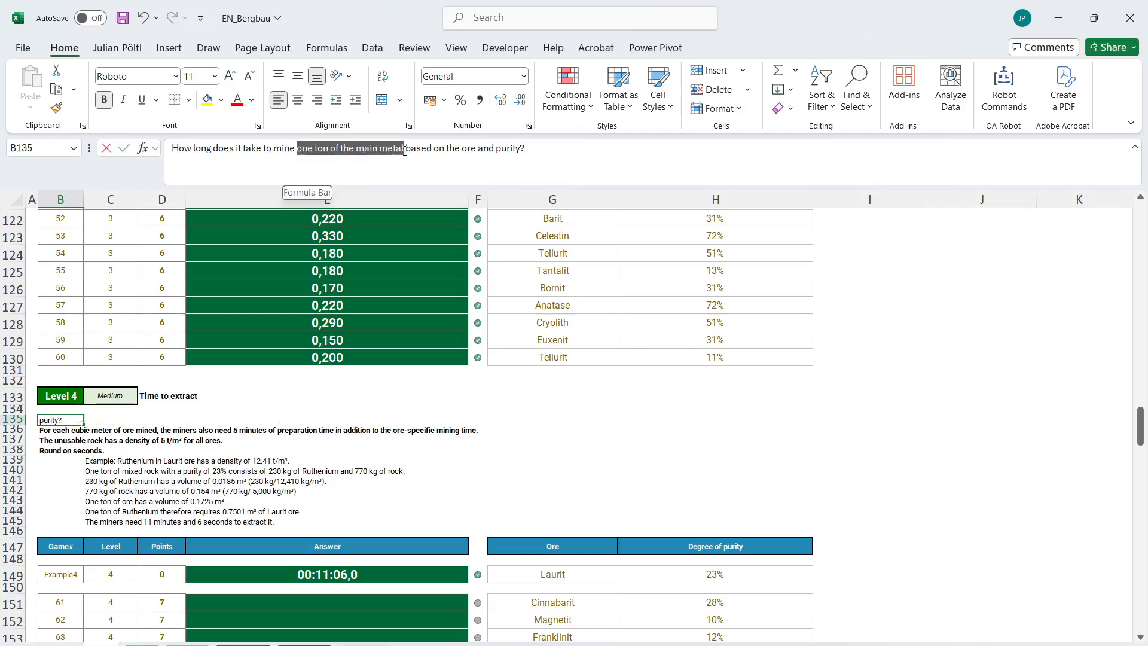
click(238, 99)
click(362, 459)
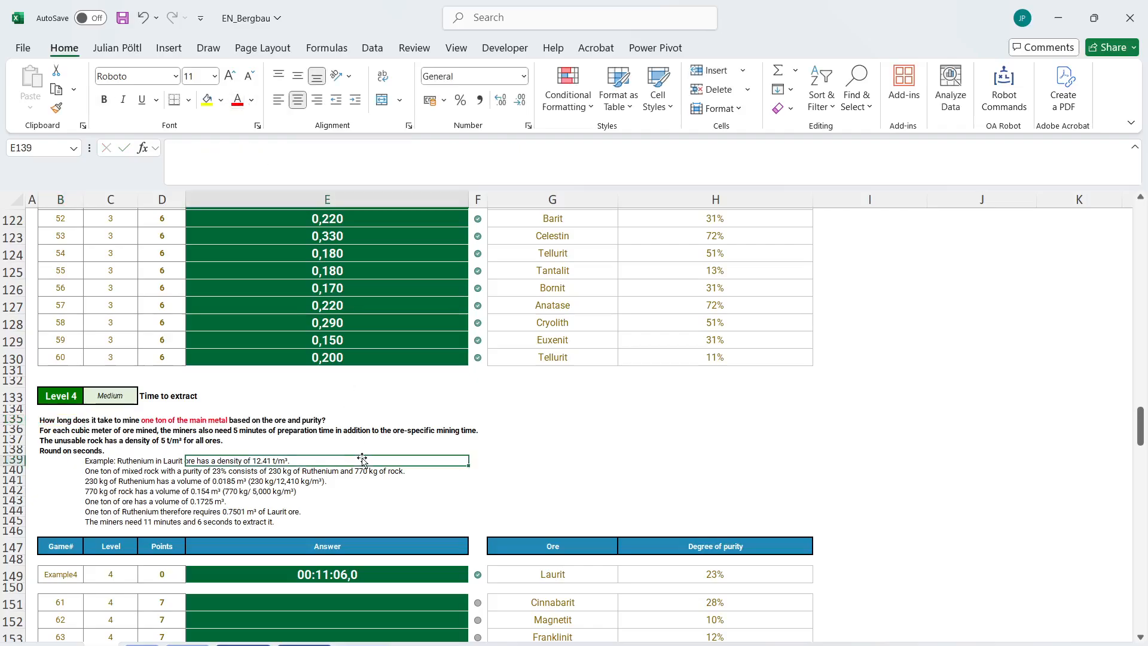
click(405, 482)
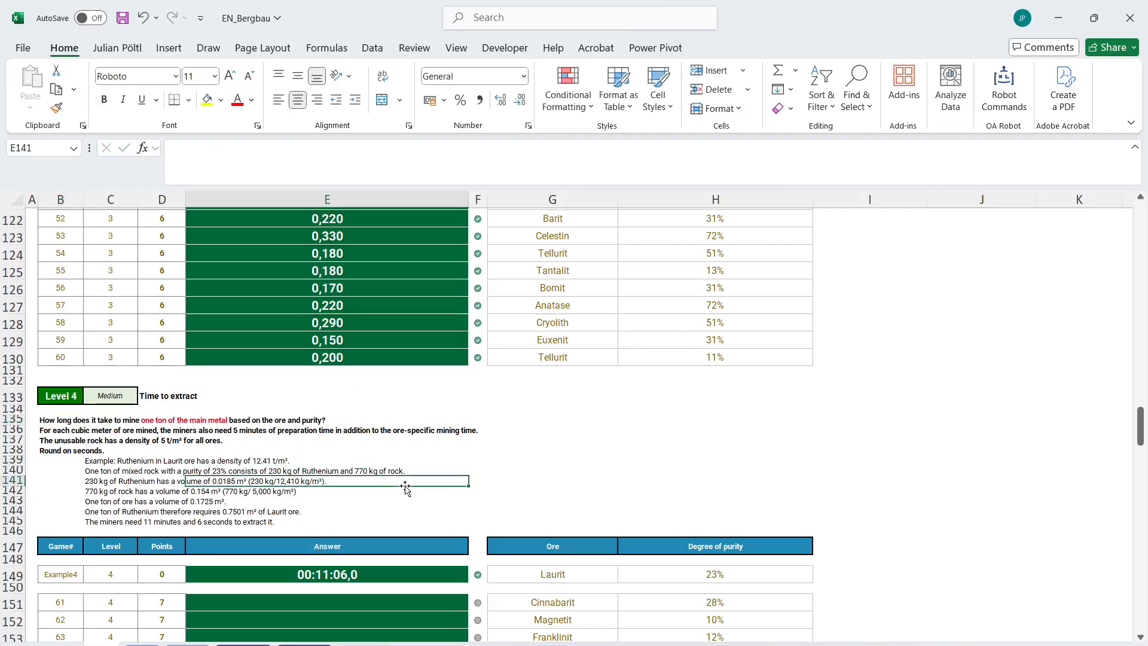
Copy the Level 3 formula from E130 into the Level 4 example answer E149.
click(384, 355)
key(ctrl+c)
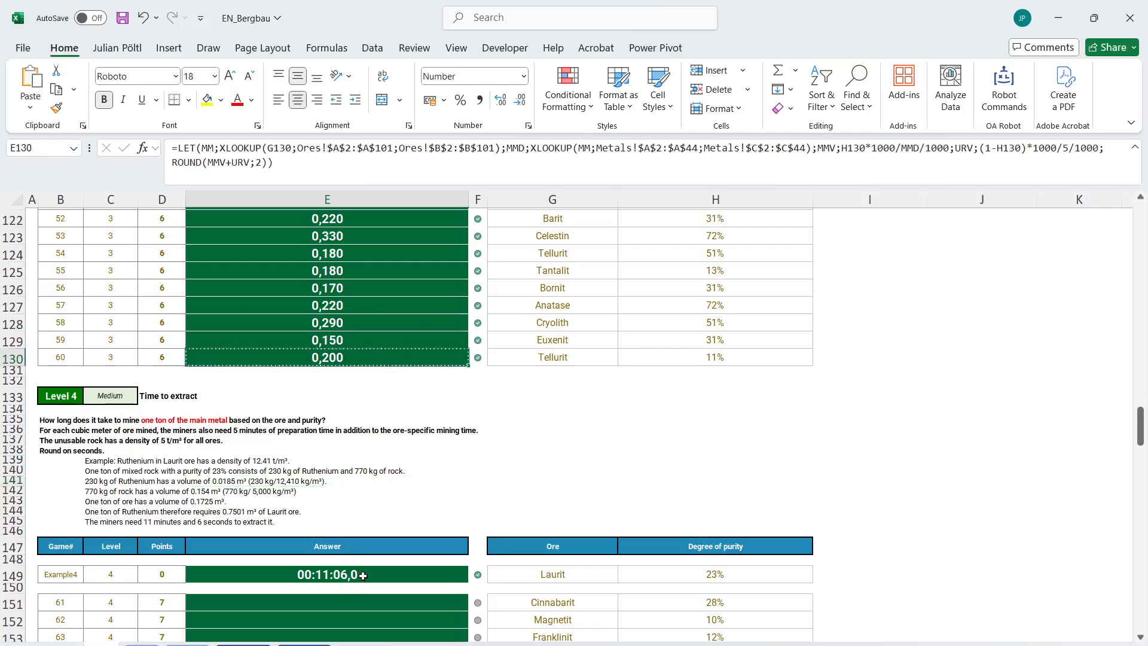
click(365, 574)
key(ctrl+v)
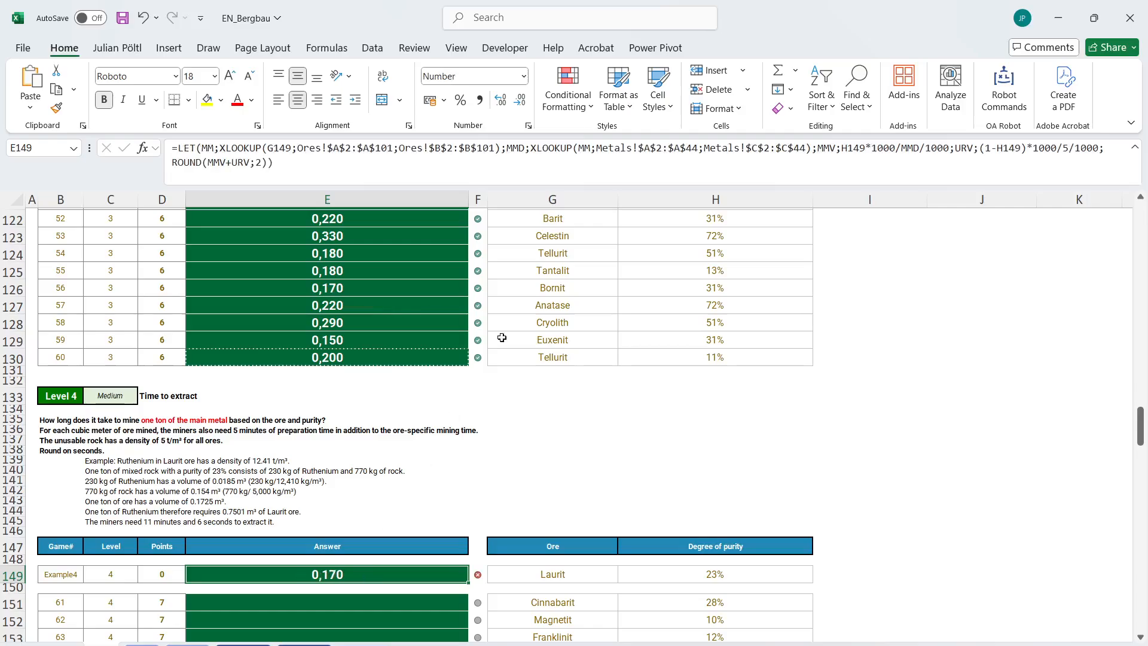
Replace the final result of the E149 LET formula with MMV+URV and display the answer with five decimal places.
click(643, 177)
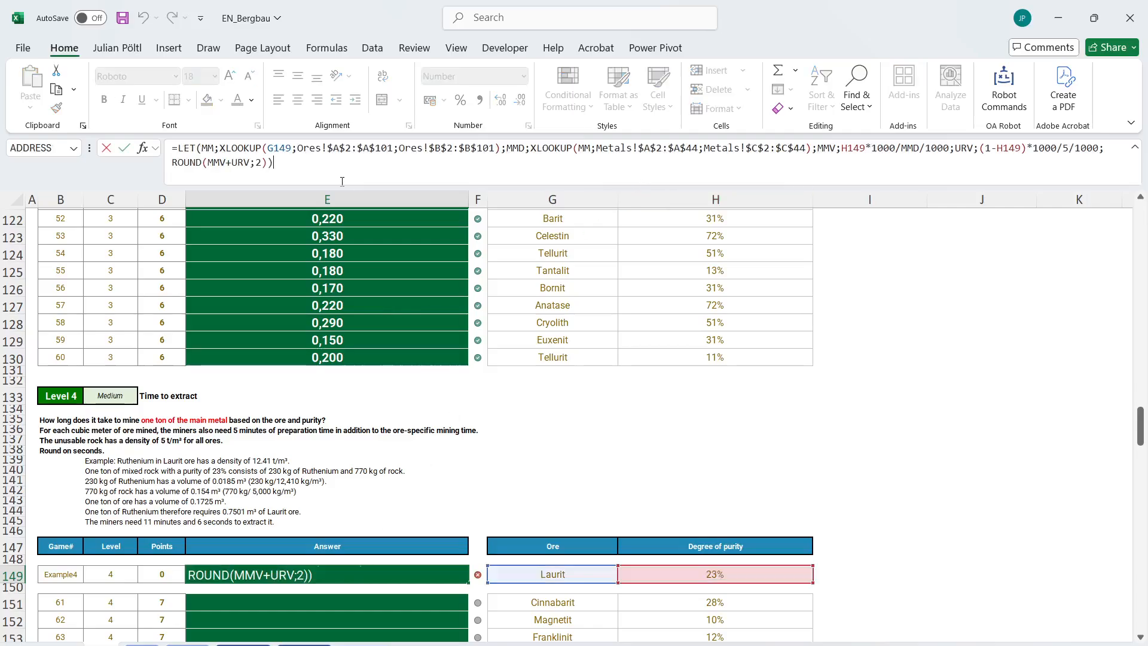
drag(267, 162, 155, 174)
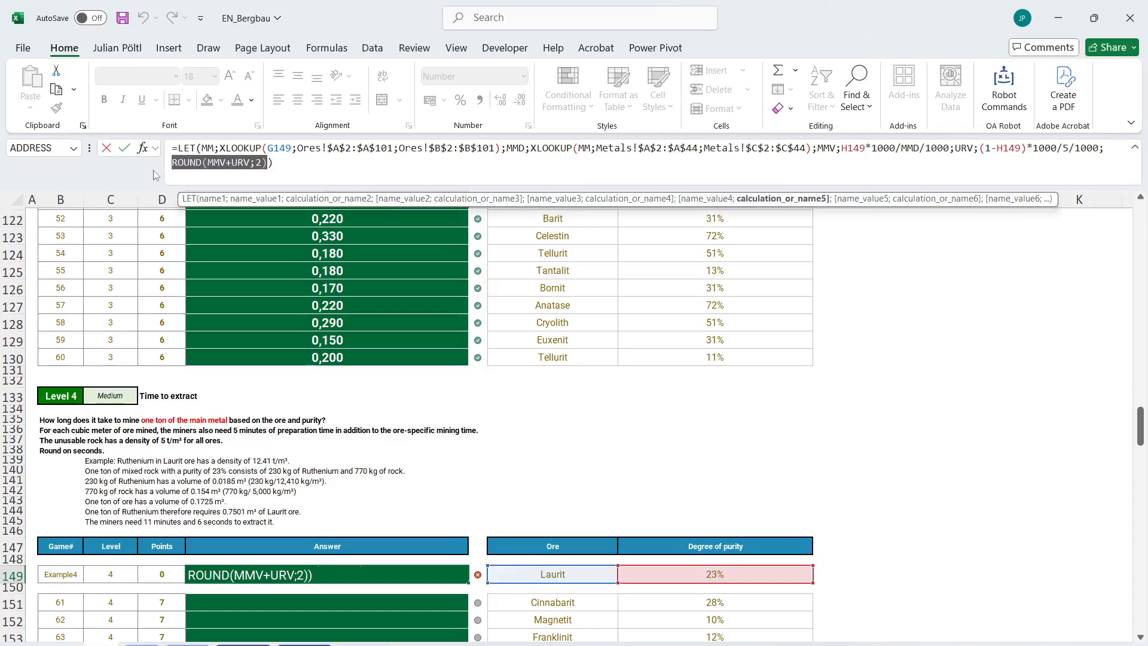
text(MMV)
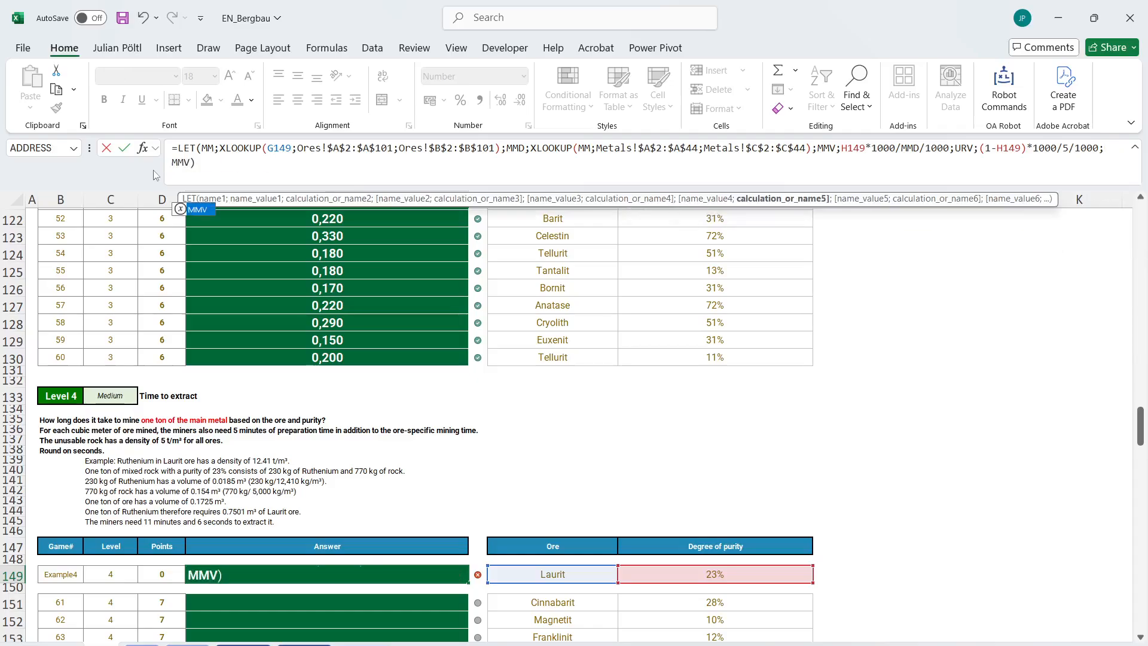
text(+URV)
key(Return)
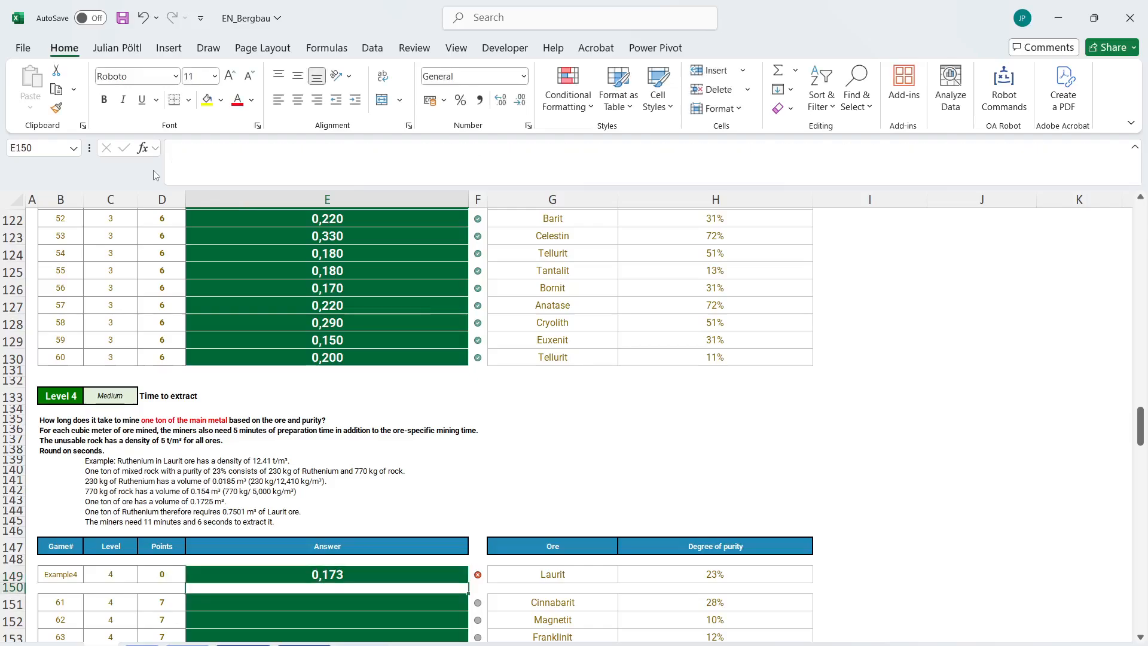
key(Up)
click(500, 99)
click(501, 99)
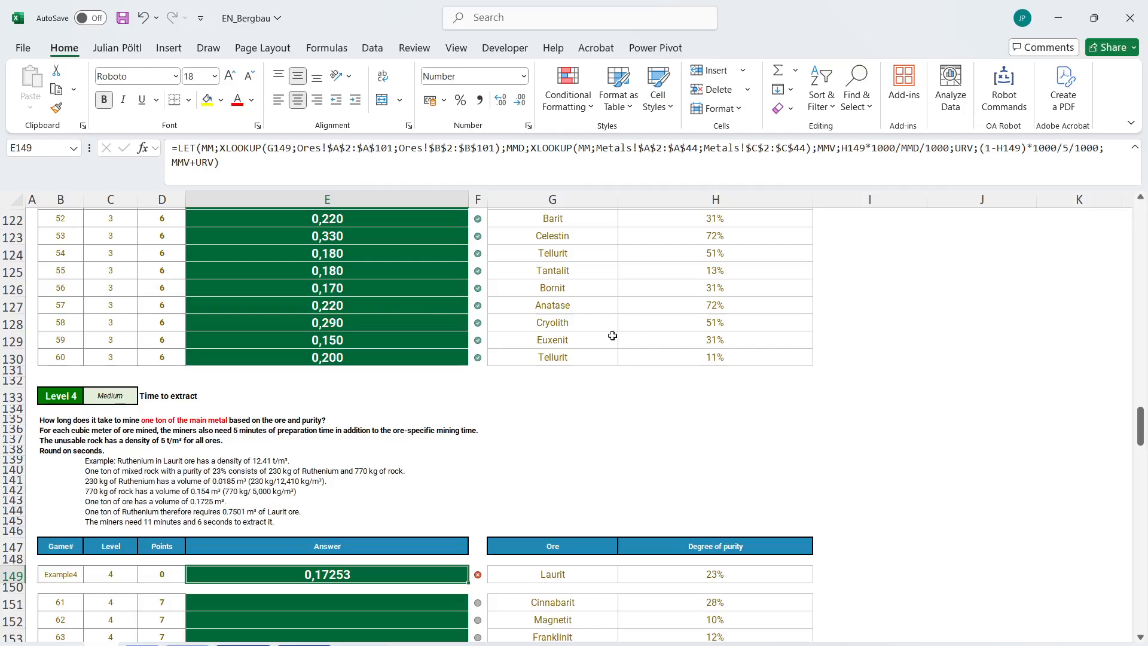
Change the final result of the E149 LET formula to (MMV+URV)/H149 and enter it.
click(171, 167)
text(1)
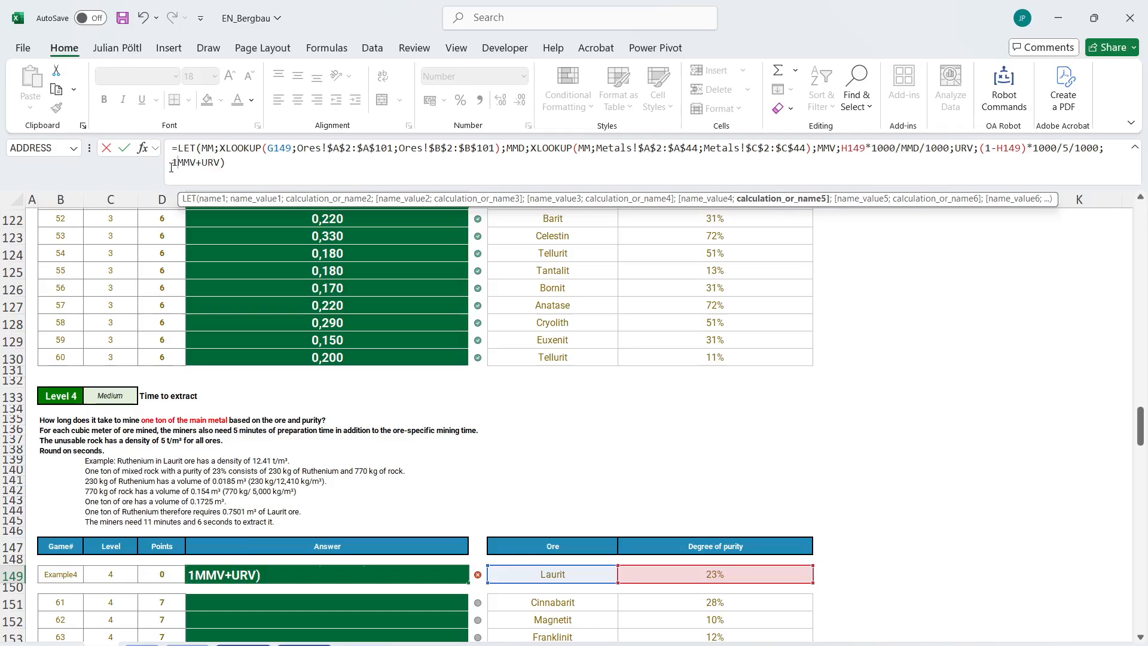
key(BackSpace)
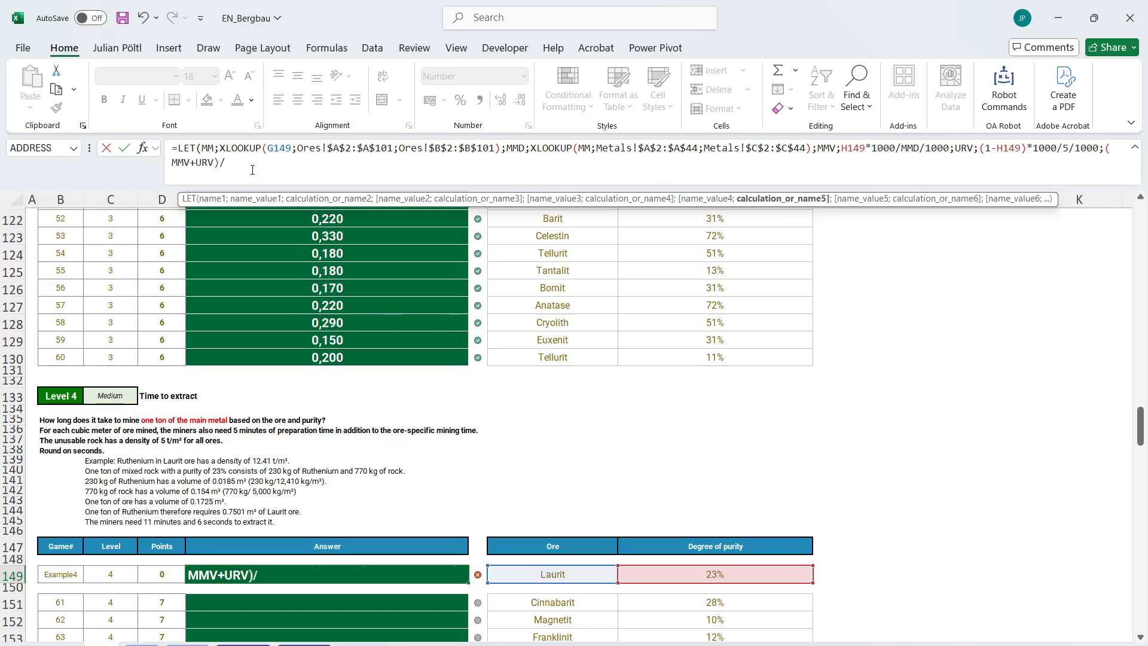
click(653, 577)
text())
key(Return)
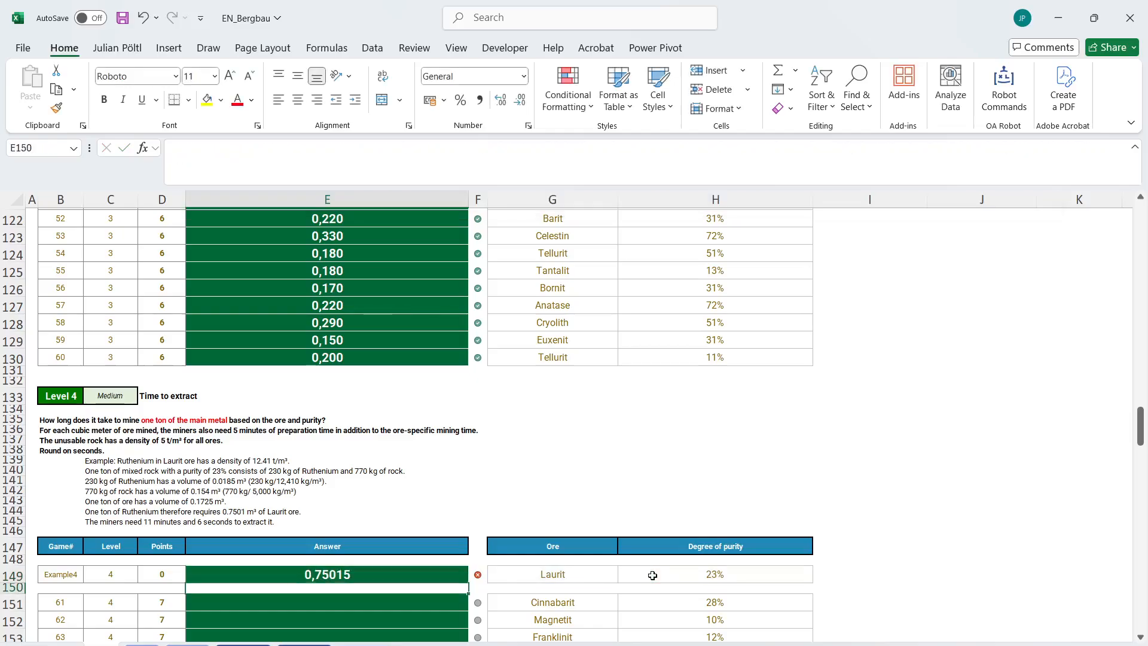
Name the (MMV+URV)/H149 expression OreV in the E149 LET formula and return OreV as the result.
key(Up)
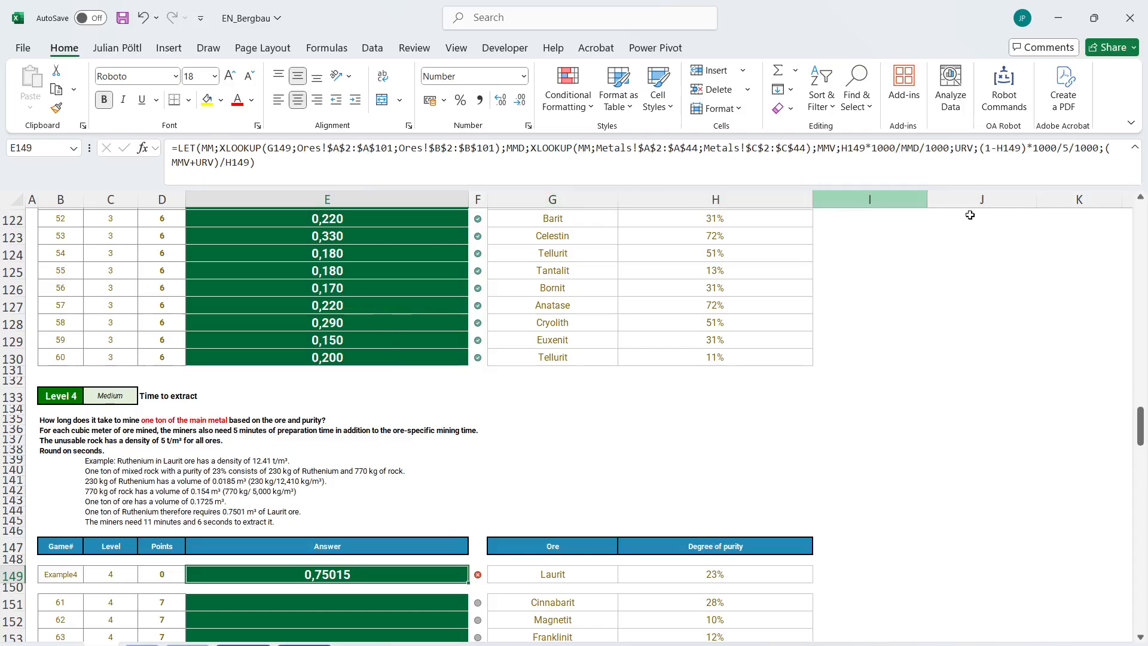
click(1104, 150)
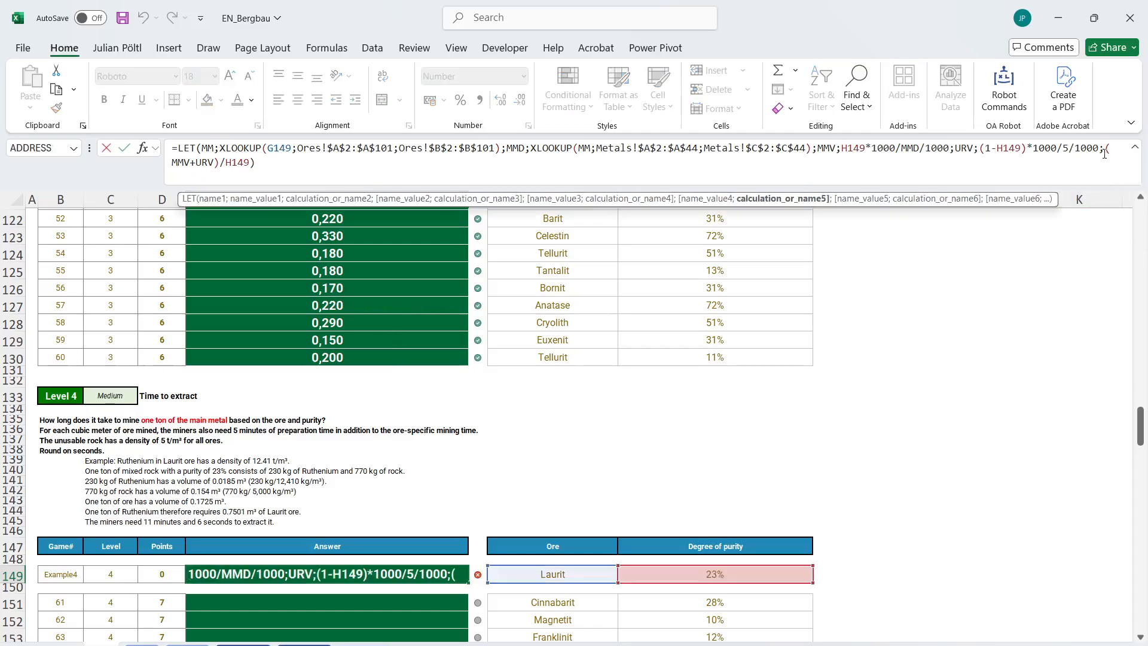
text(OReV;)
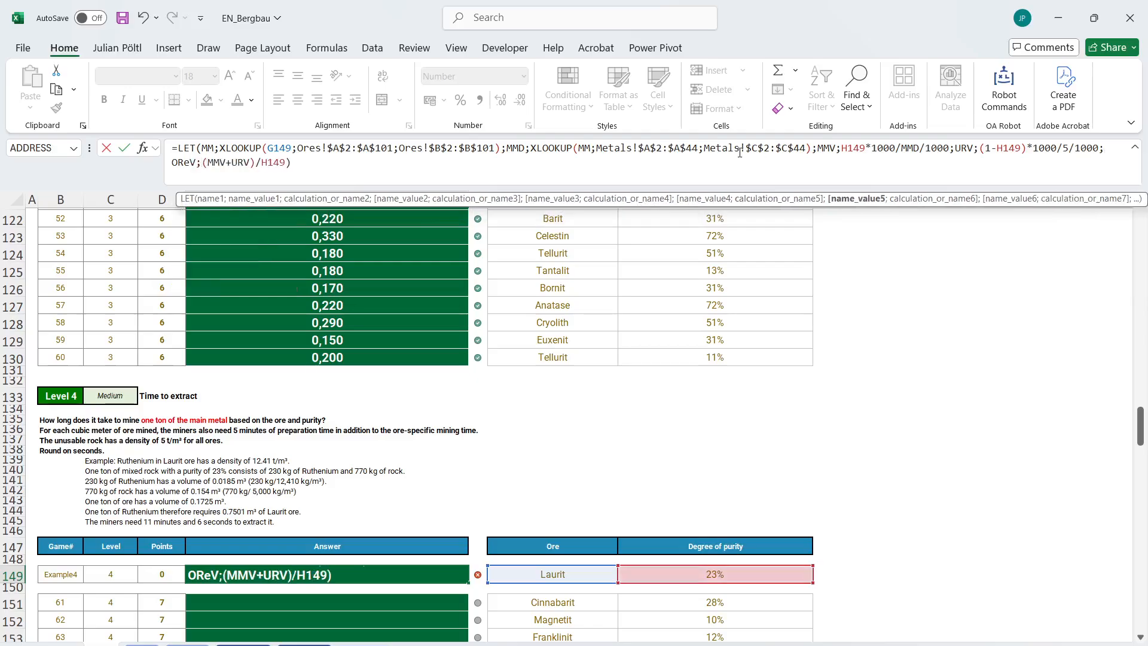
click(185, 163)
key(BackSpace)
text(r)
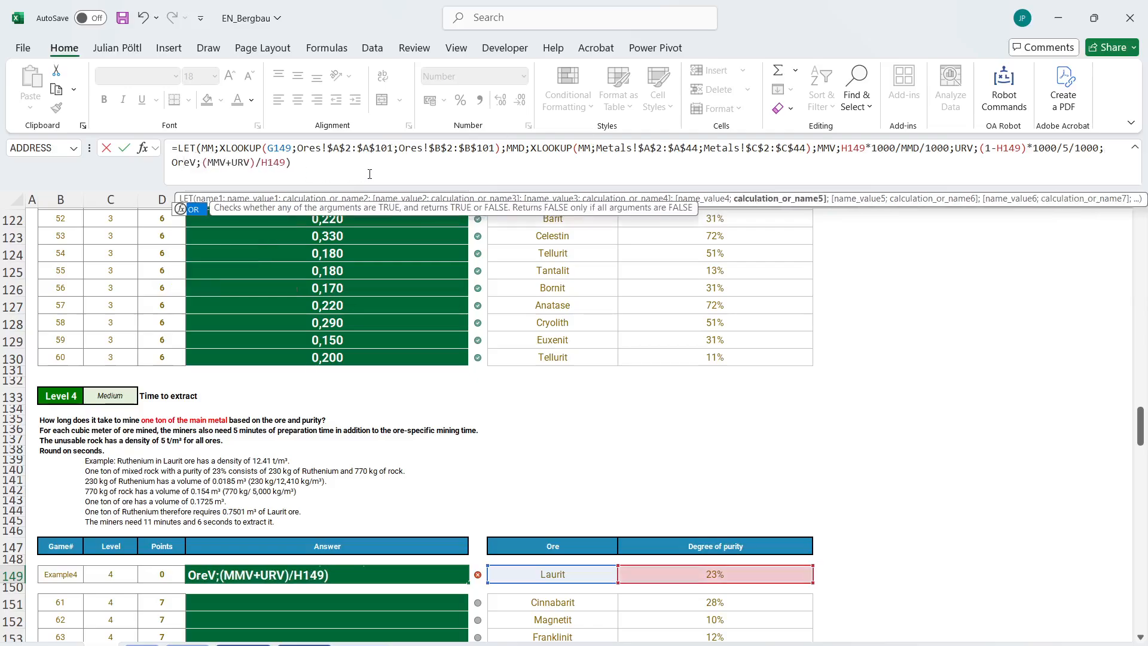
key(End)
key(BackSpace)
text(;Or)
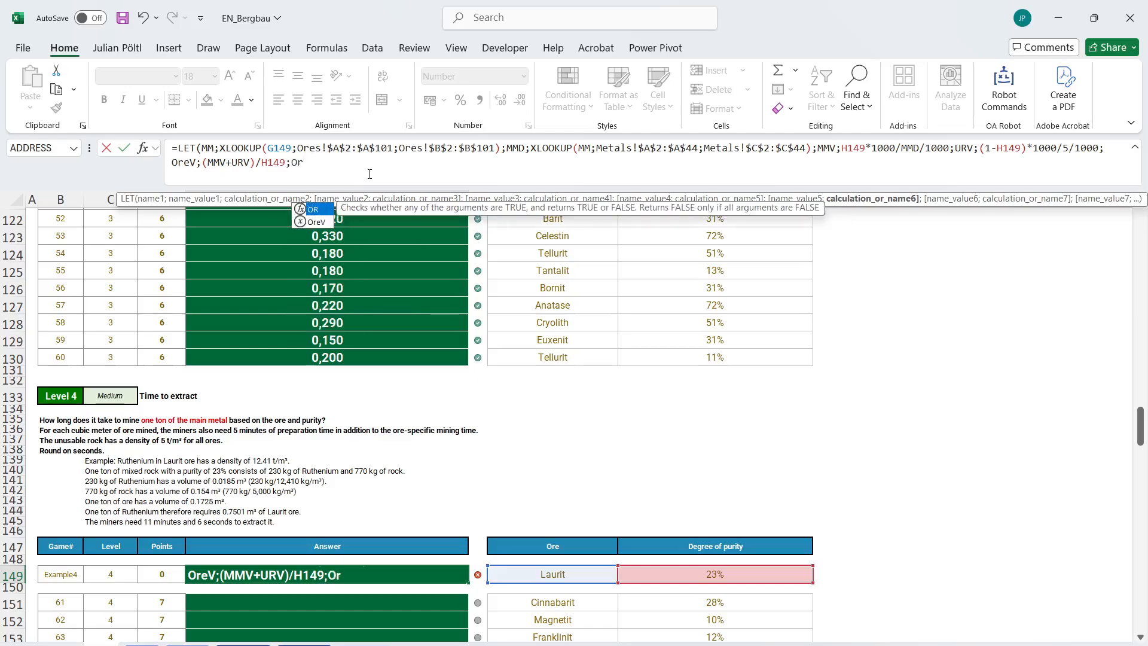
text(eV))
key(Return)
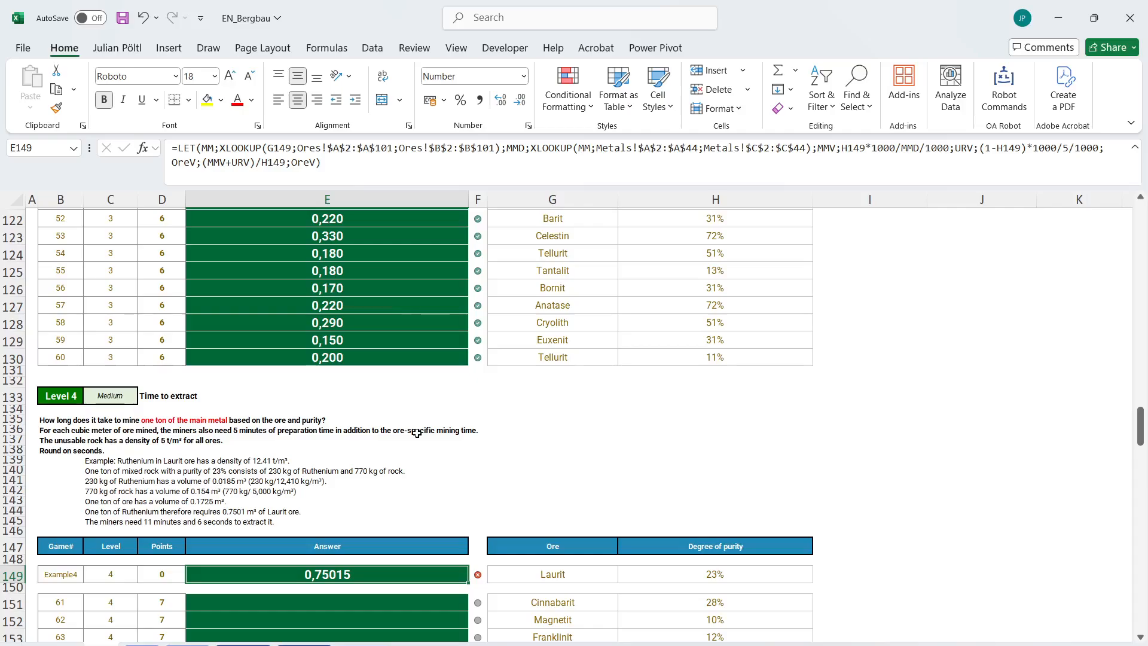
Multiply the returned OreV in E149 by an XLOOKUP of G149 with Ores!$A$2:$A$101 as the lookup array.
click(349, 172)
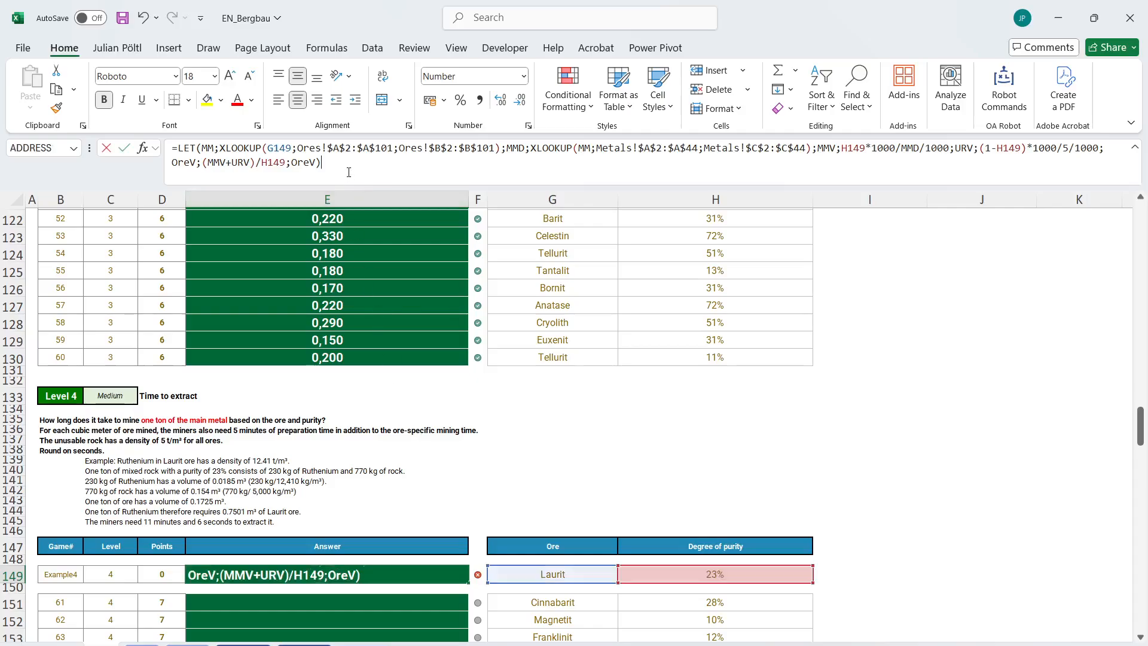
key(BackSpace)
text(*XLOOKUP()
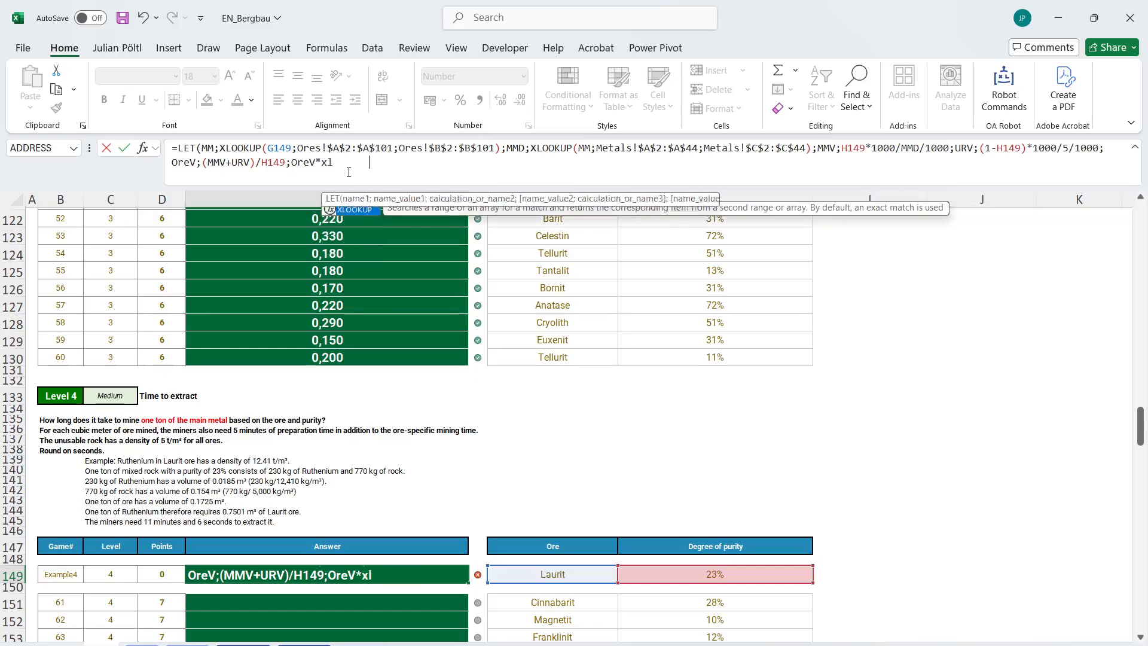
click(518, 572)
text(;)
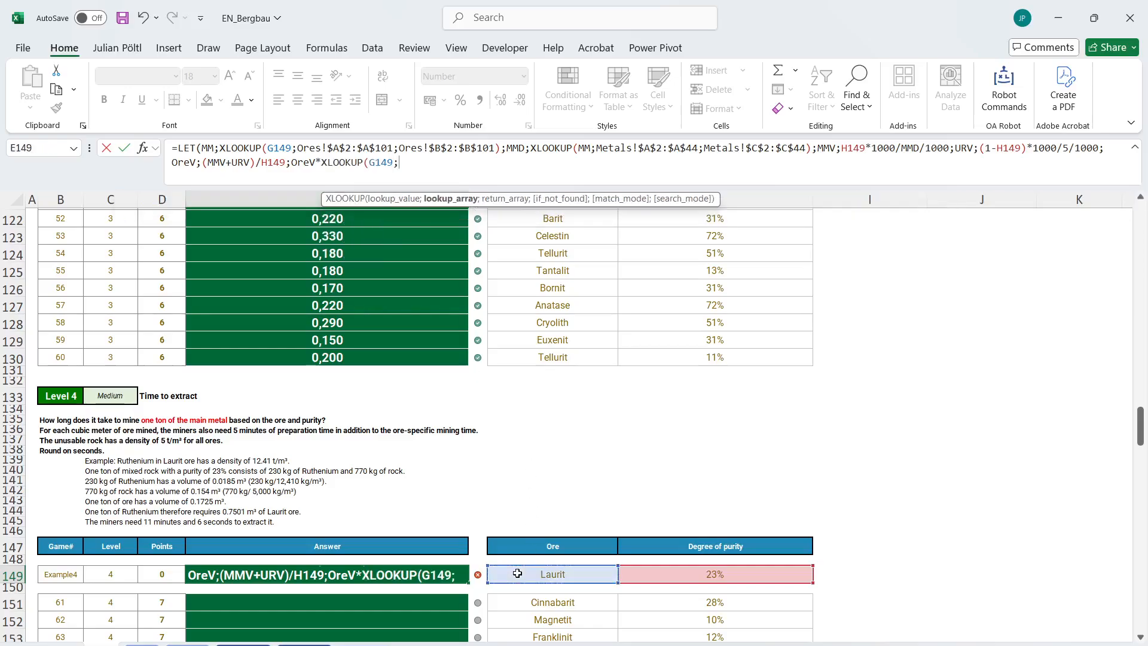
click(142, 644)
click(136, 233)
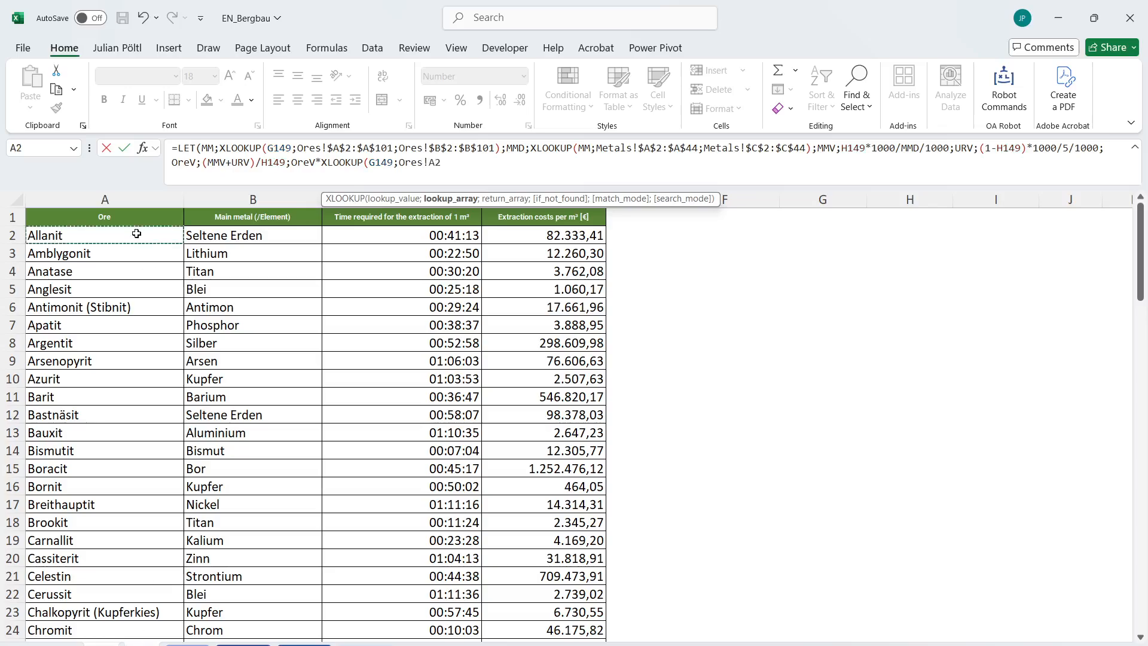
key(ctrl+shift+Down)
text(;)
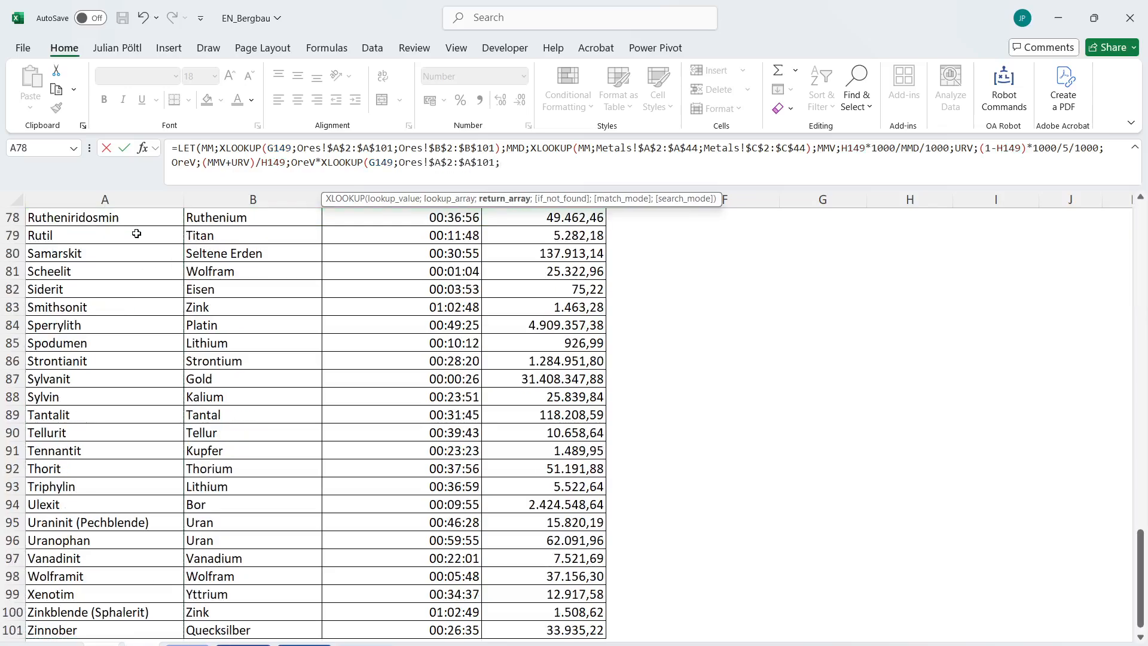
Complete the XLOOKUP with the extraction times in Ores!$C$2:$C$101 as the absolute return array.
click(428, 630)
key(ctrl+shift+Up)
key(shift+Down)
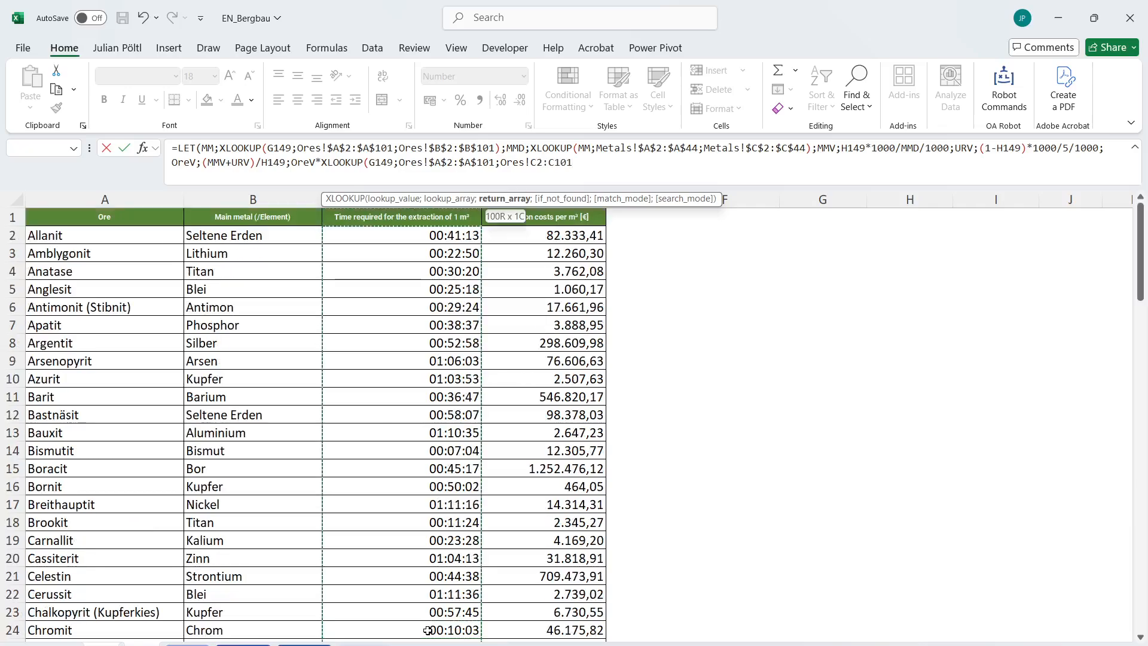
key(F4)
text())
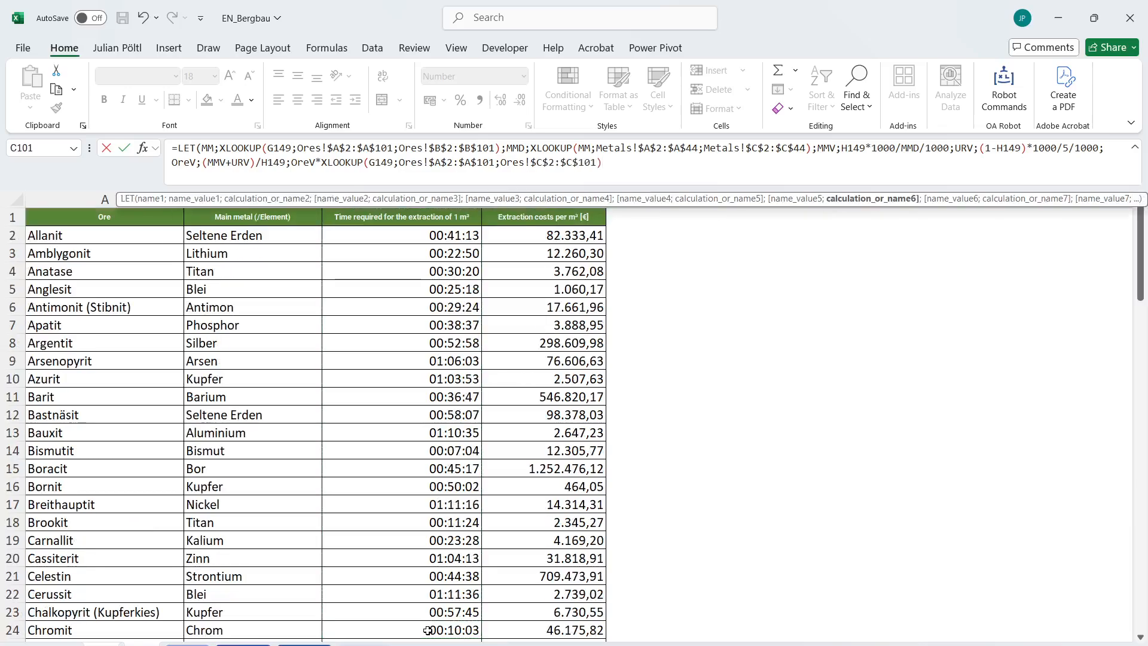
text(+ROUNDUP()
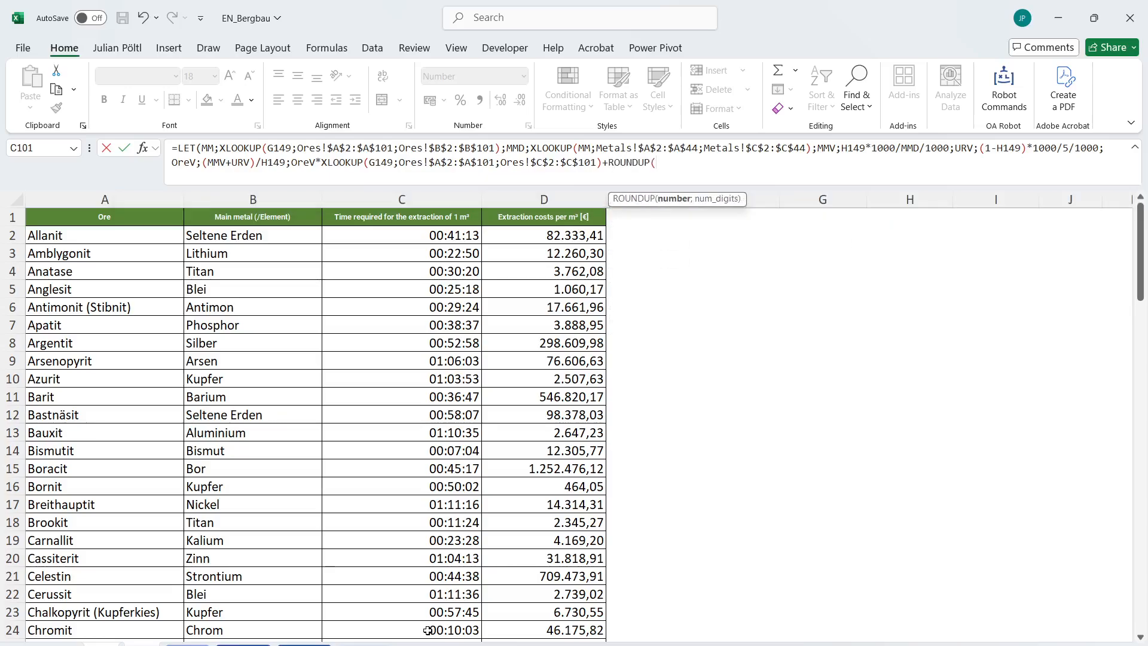
text(OreV;)*)
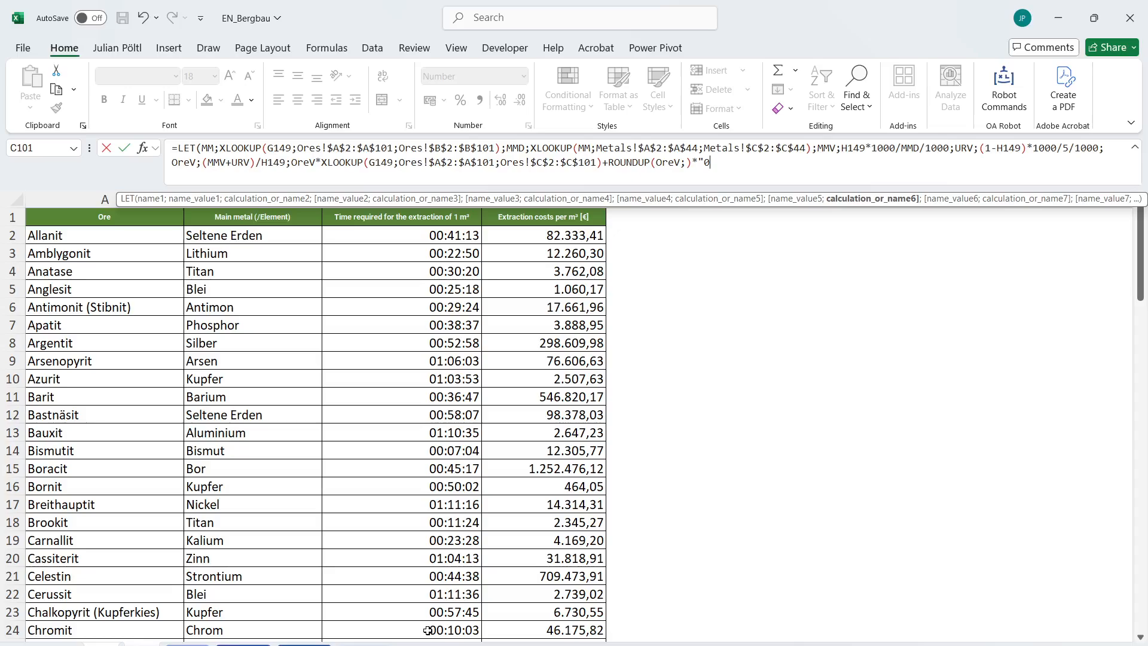
text("05)
Add the preparation time to the E149 result as +ROUNDUP(OreV;)*"0:05:0" and enter the formula.
key(BackSpace)
text(:05:0"))
key(Return)
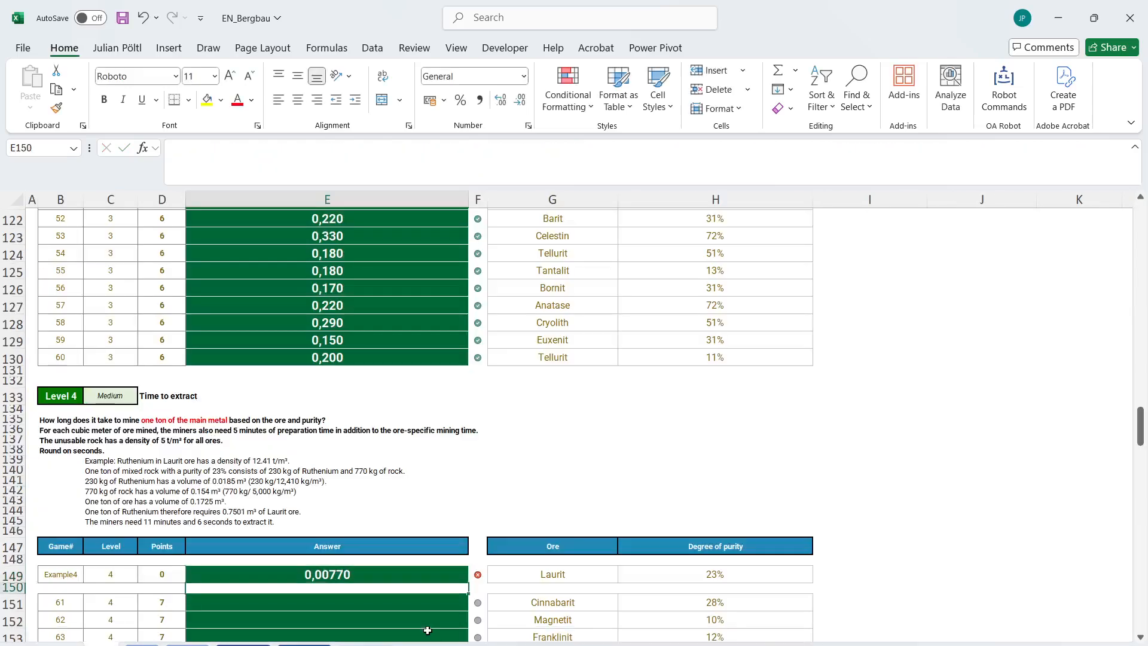
Format E149 as Time with the 30:55.2 type.
click(523, 75)
click(479, 329)
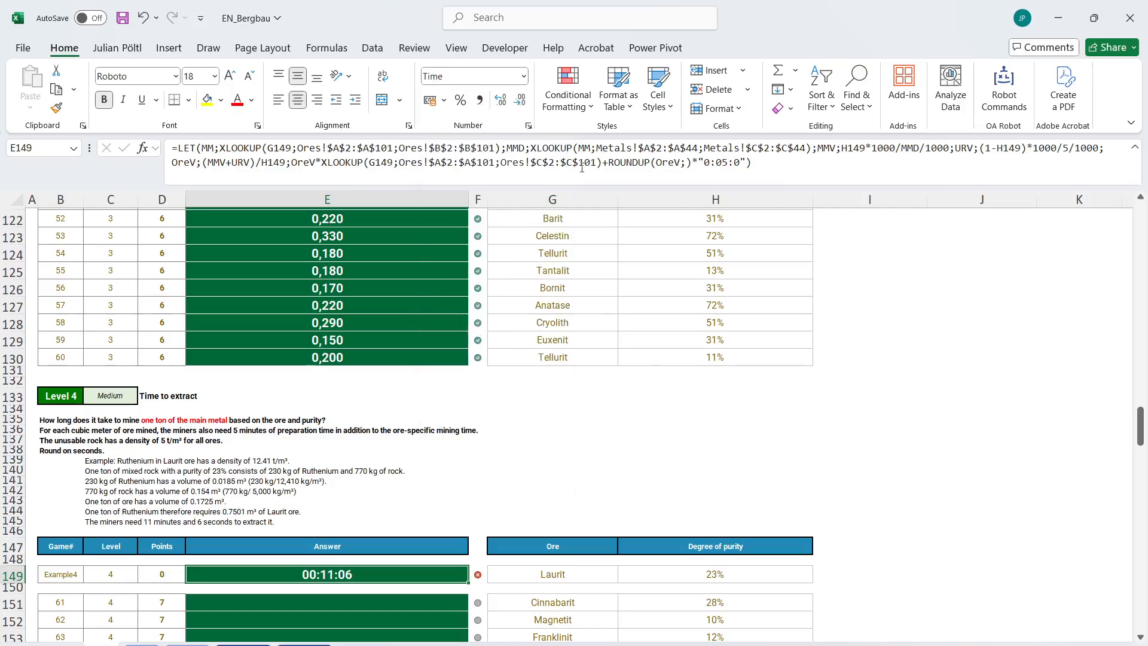
click(528, 125)
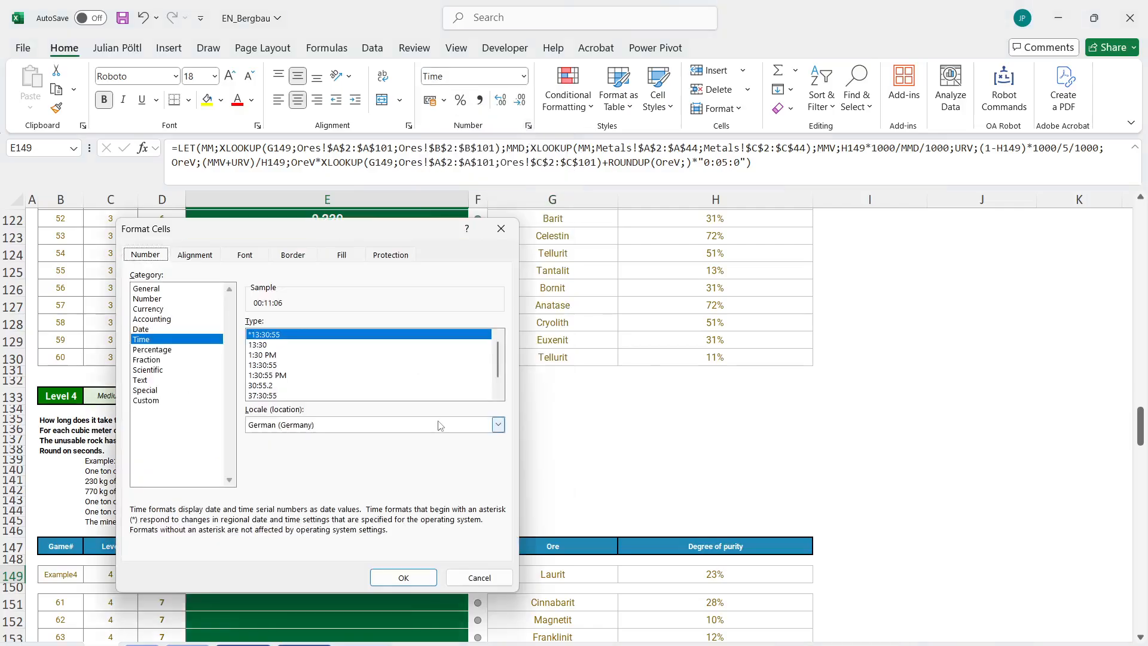
click(301, 386)
click(403, 577)
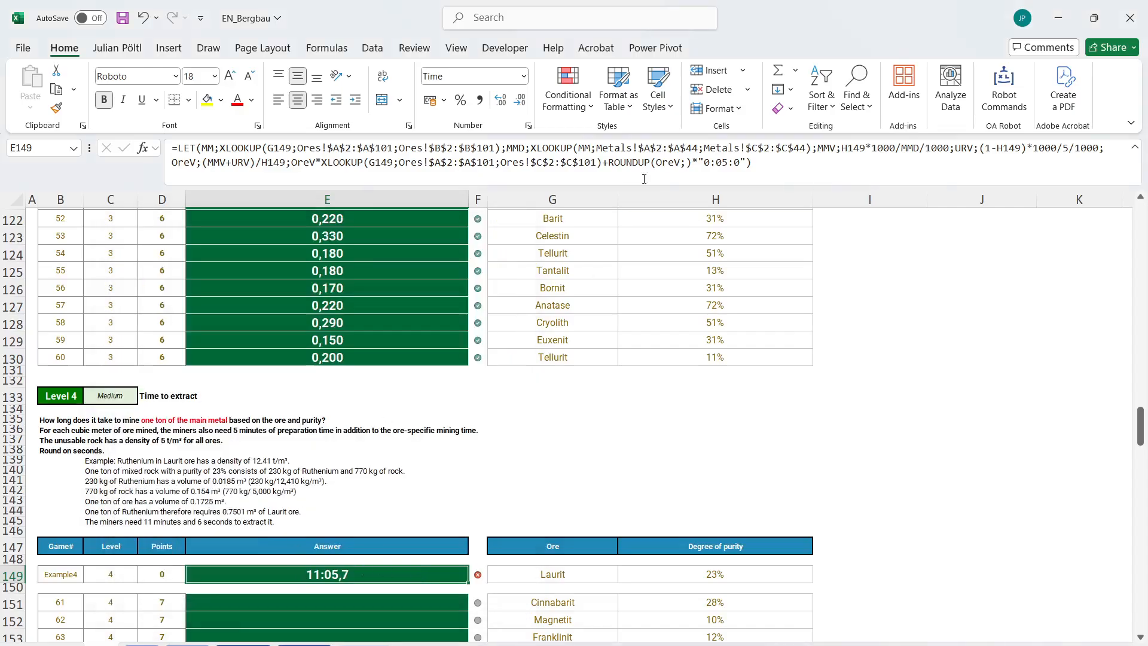
Name the extraction time calculation in E149's LET formula TimeUR, inserting the name before OreV*XLOOKUP.
click(297, 167)
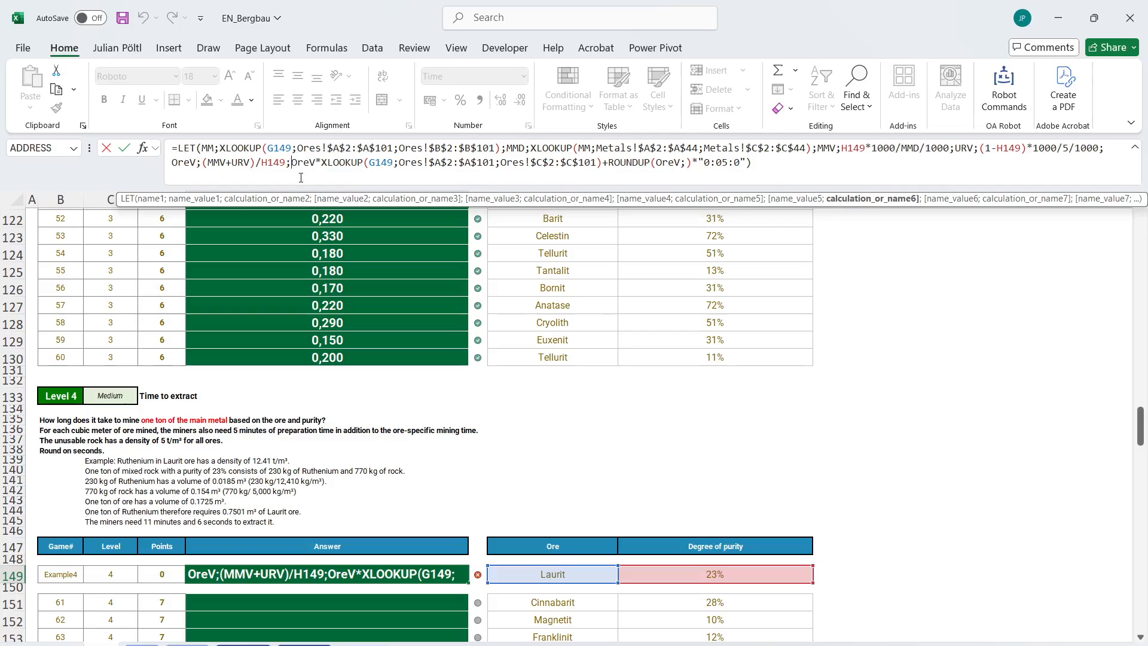
text(Time)
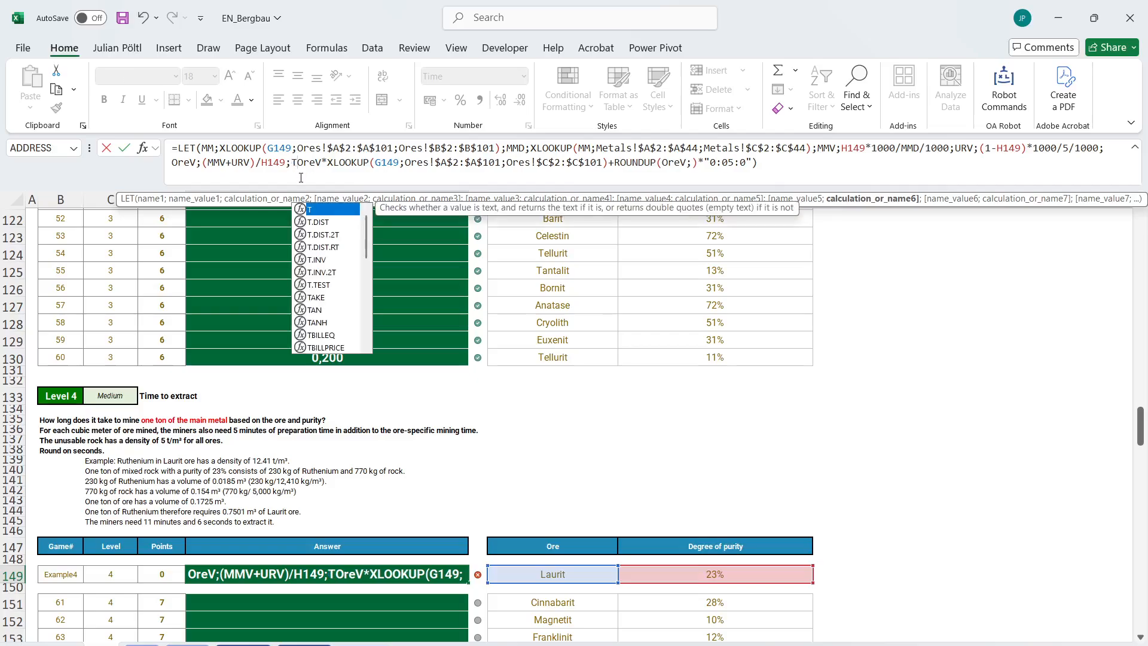
text(UR;)
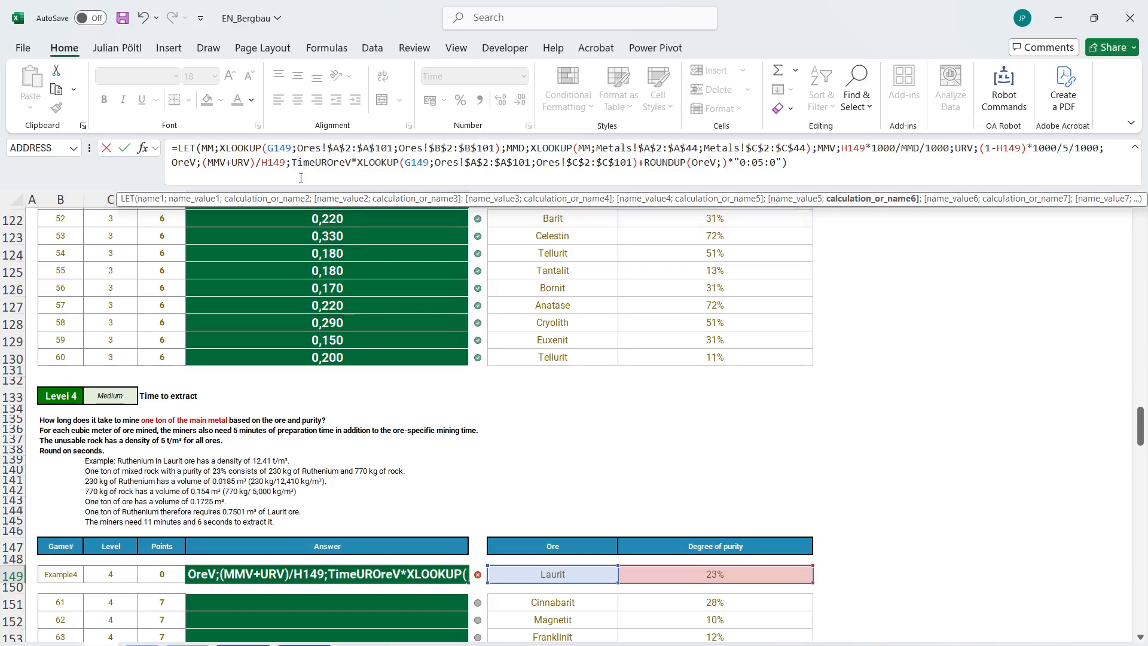
Replace the closing parenthesis of E149's LET formula with a final ROUND calculation that takes TimeUR as its number.
click(817, 166)
key(BackSpace)
text(;rou)
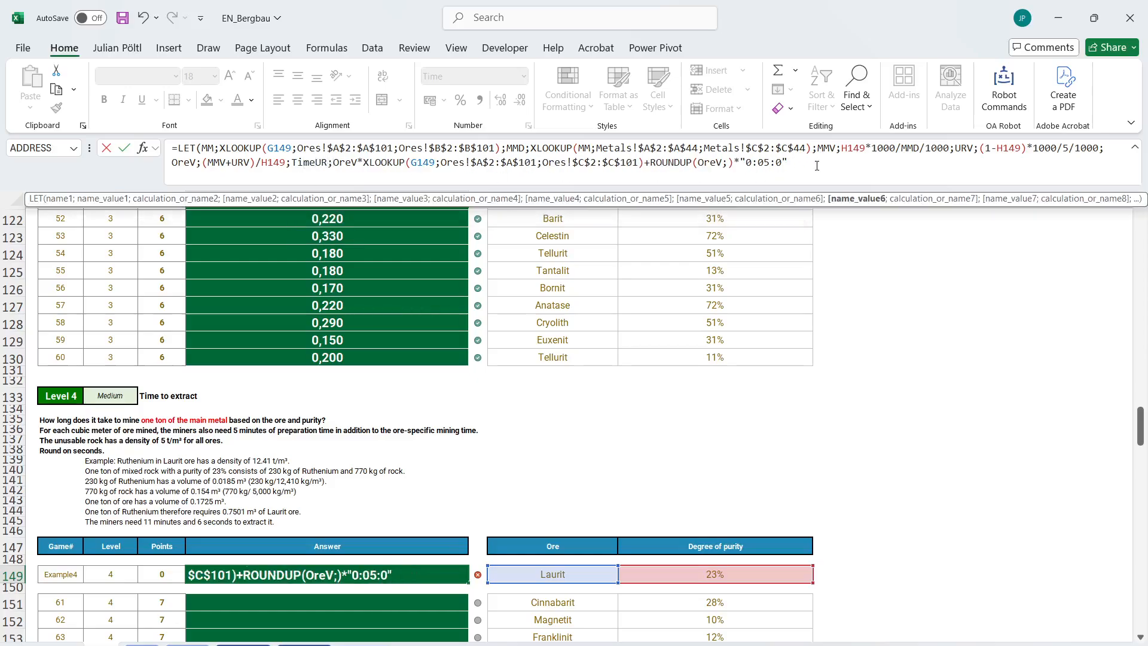
key(Tab)
text(Tiem)
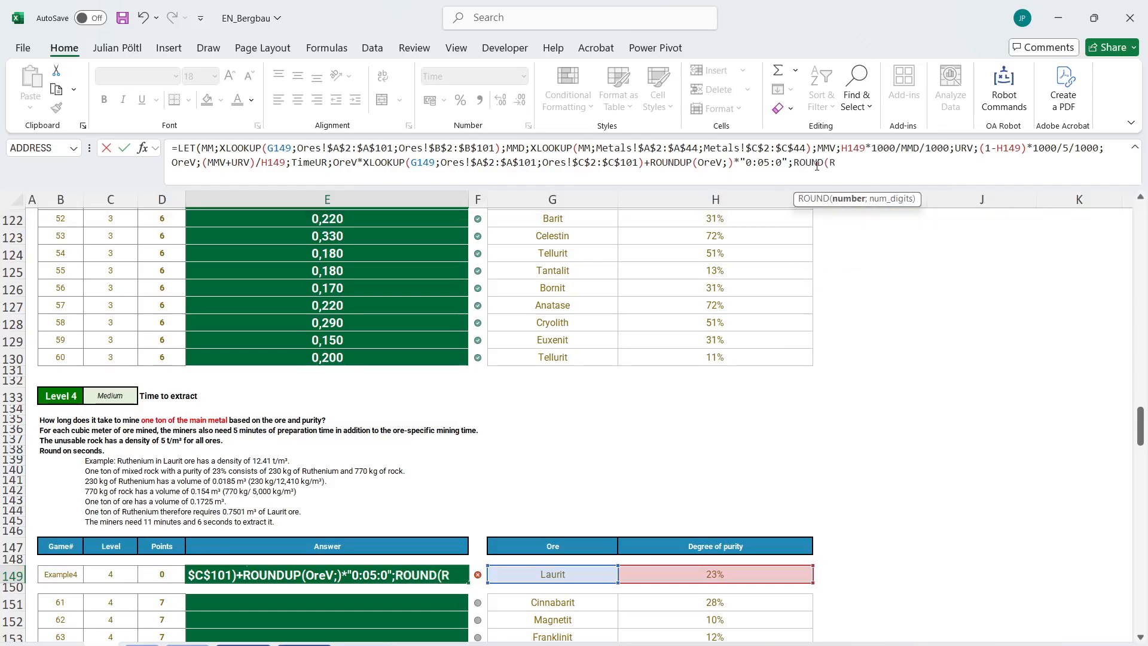
key(BackSpace)
key(BackSpace)
text(m)
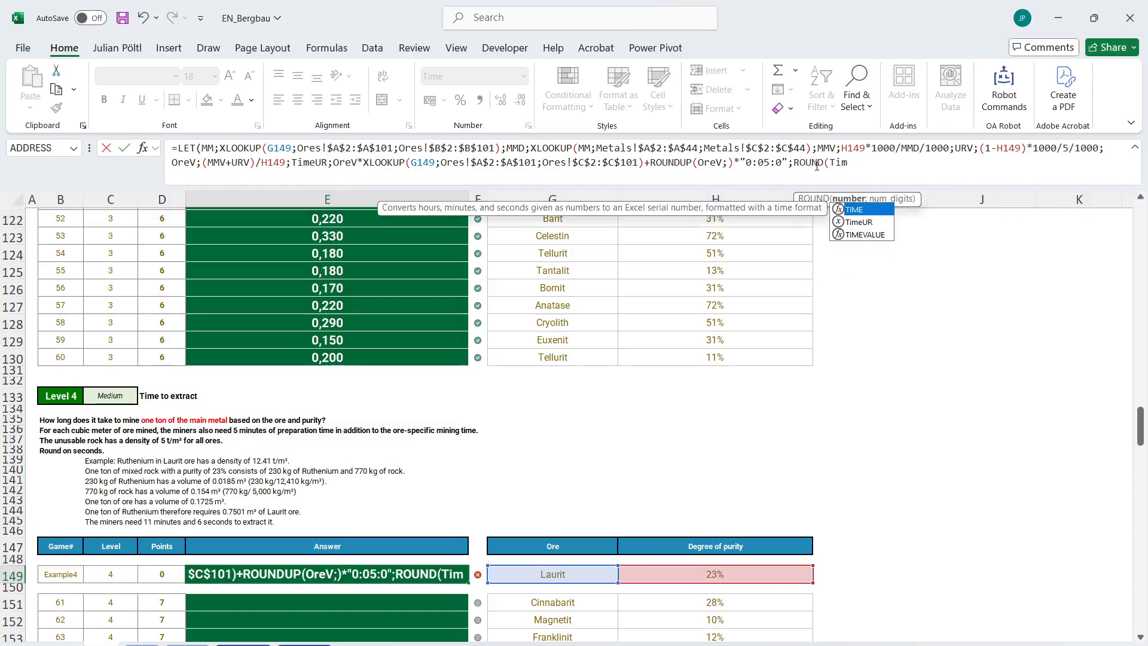
key(Down)
key(Tab)
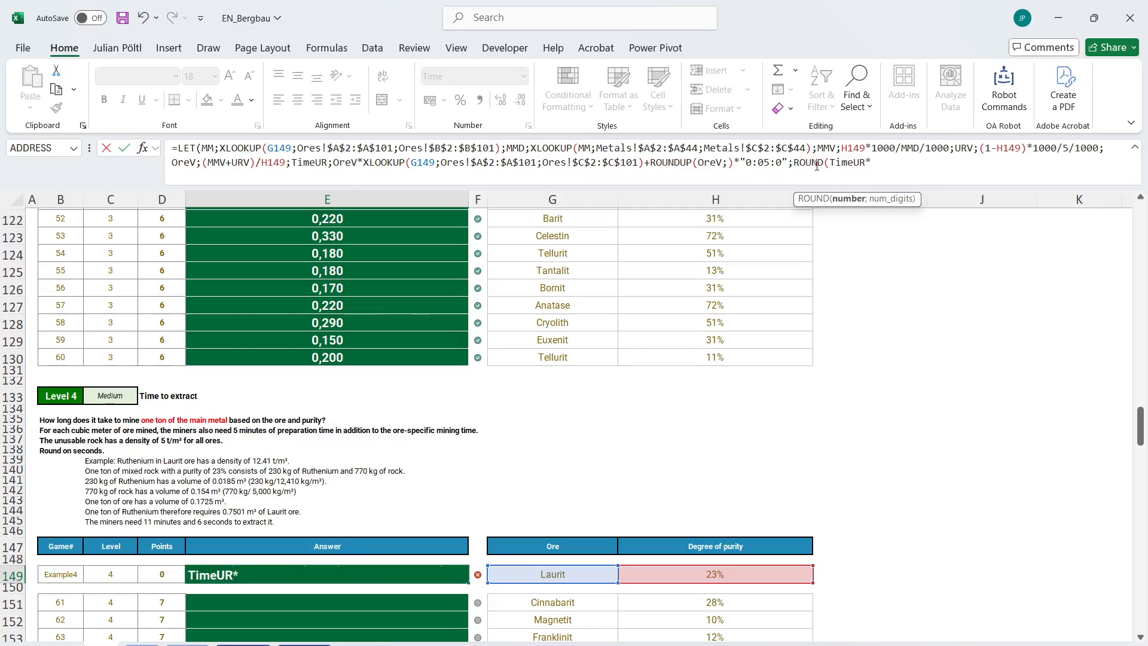
Round TimeUR to whole seconds by completing the expression as ROUND(TimeUR*60*60*24;)/60/60/24) and enter the formula in E149.
text(*60)
key(BackSpace)
text(*60*24;)
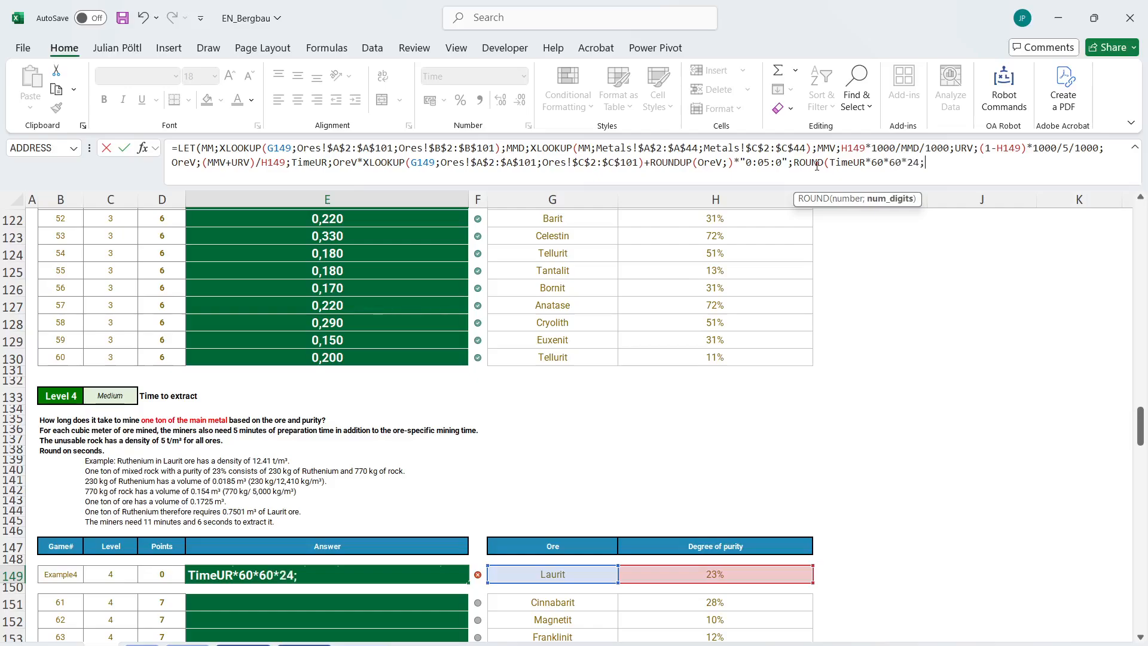
text())
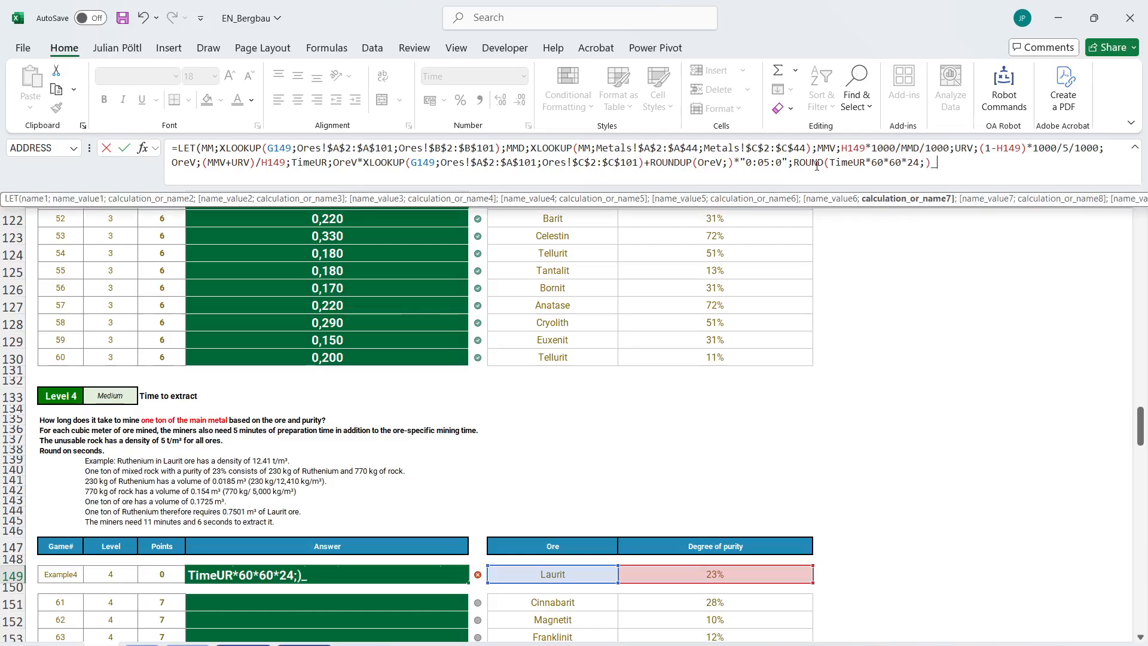
text(/60/60/24))
key(Return)
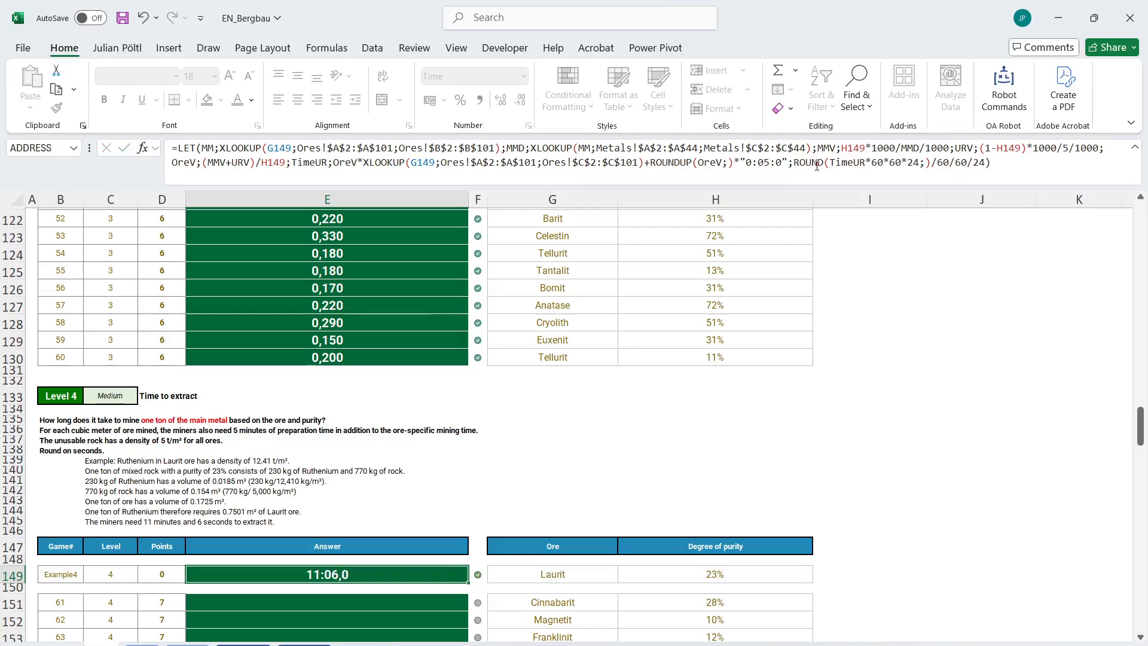
Copy the E149 formula into E151 and fill it down through E170 for all Level 4 games.
key(Up)
key(ctrl+c)
scroll(530, 335, down, 4)
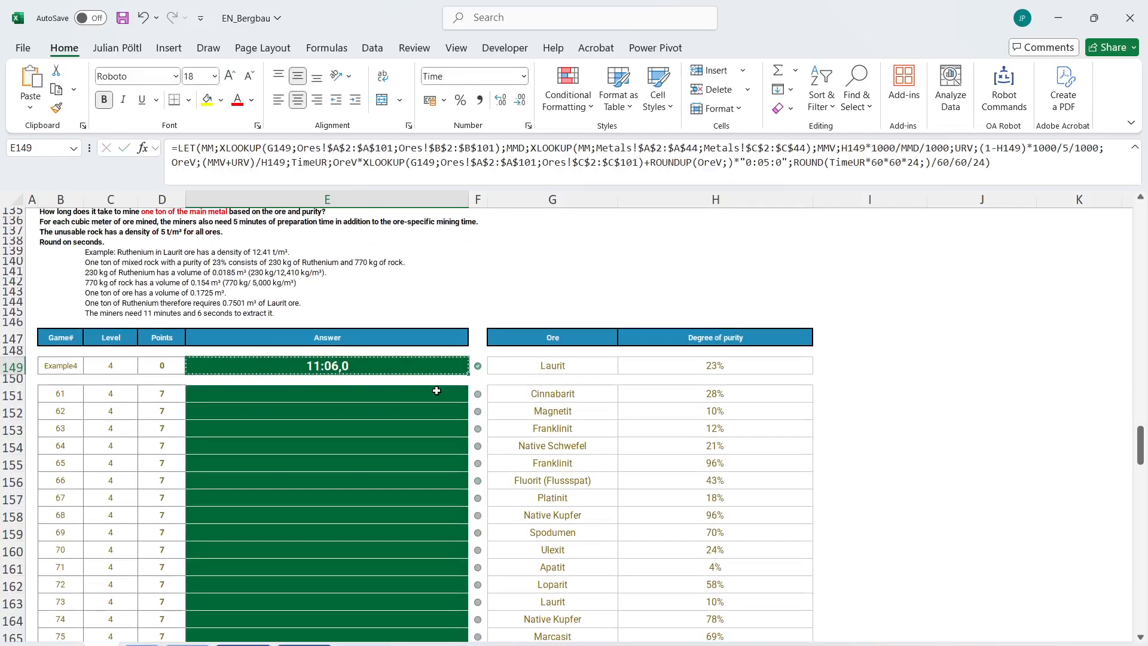
click(436, 392)
key(ctrl+v)
double_click(468, 404)
scroll(466, 404, down, 1)
scroll(466, 404, down, 5)
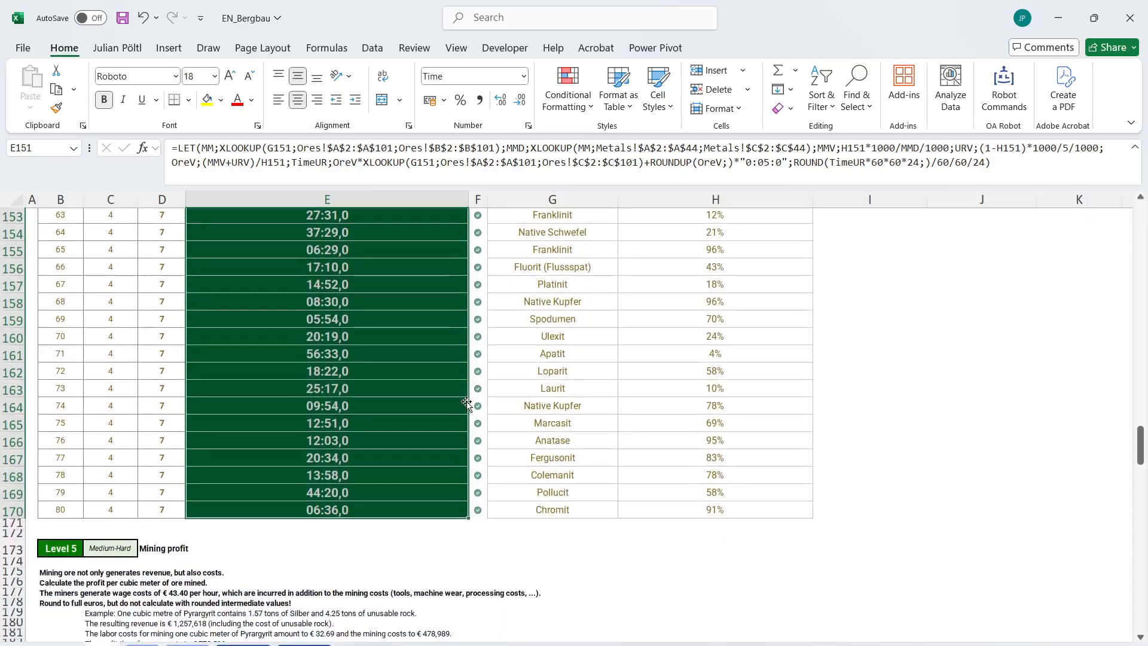
click(400, 392)
Copy the Level 2 price formula from E94 into the Level 5 example answer E186.
scroll(400, 392, down, 3)
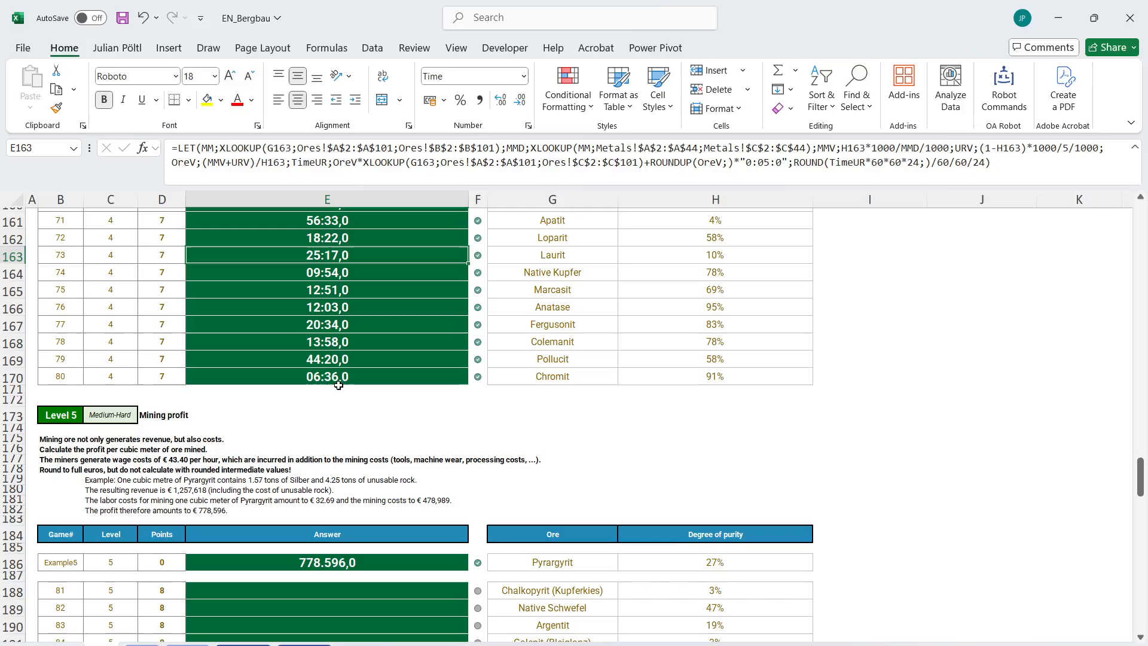
scroll(464, 411, up, 20)
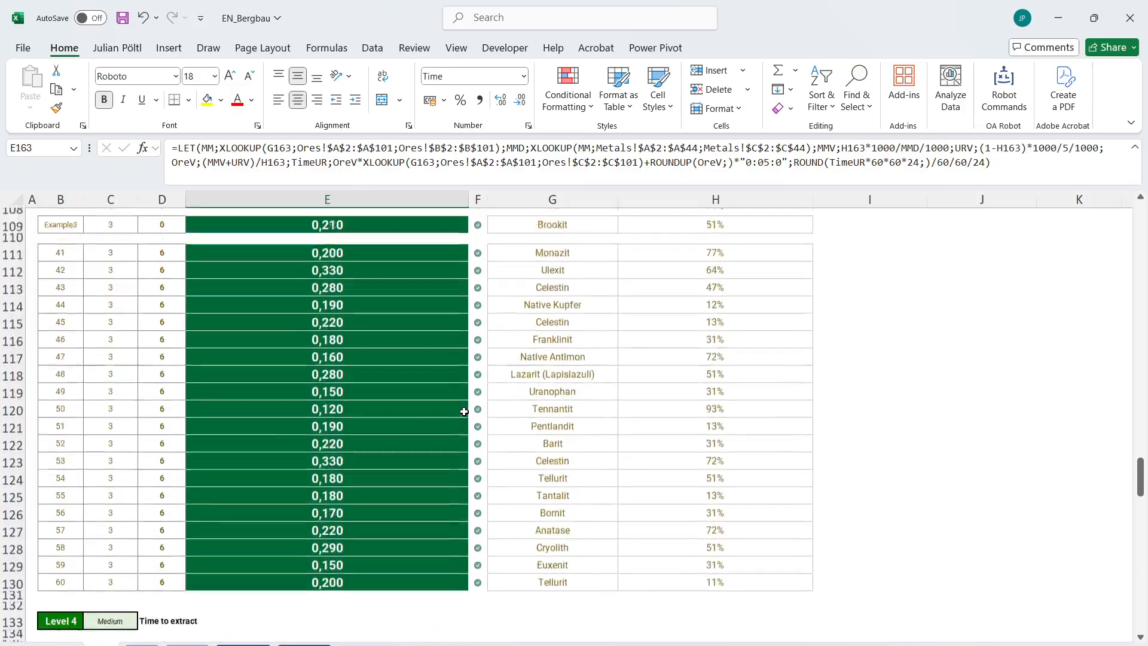
scroll(464, 411, down, 8)
scroll(464, 411, down, 20)
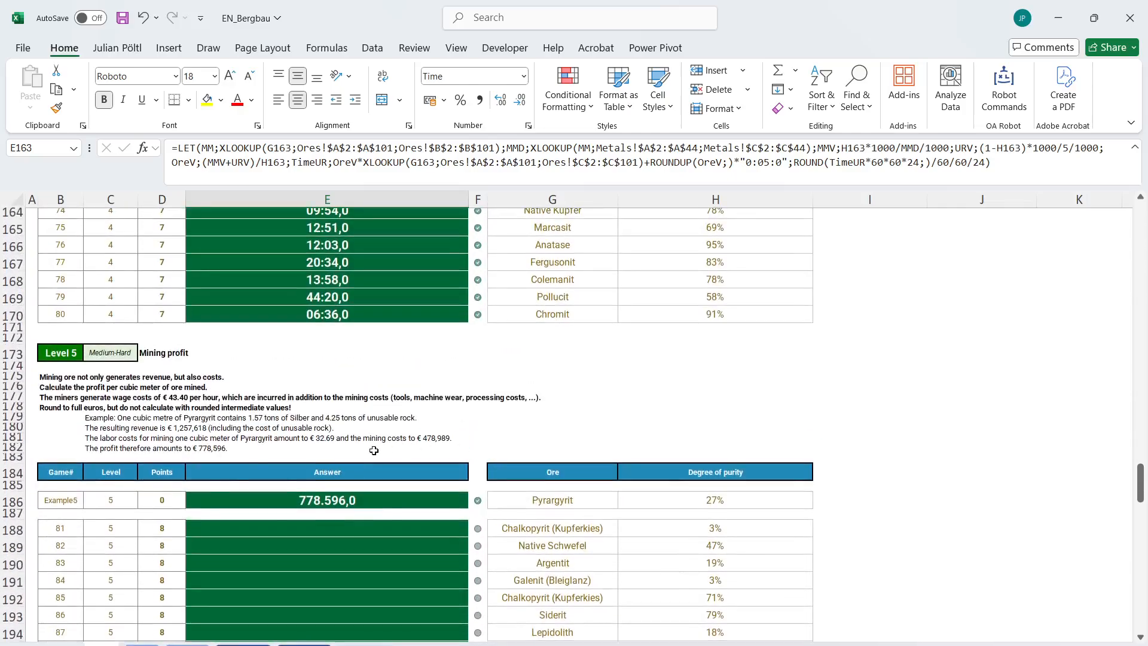
scroll(375, 450, up, 20)
scroll(327, 462, up, 7)
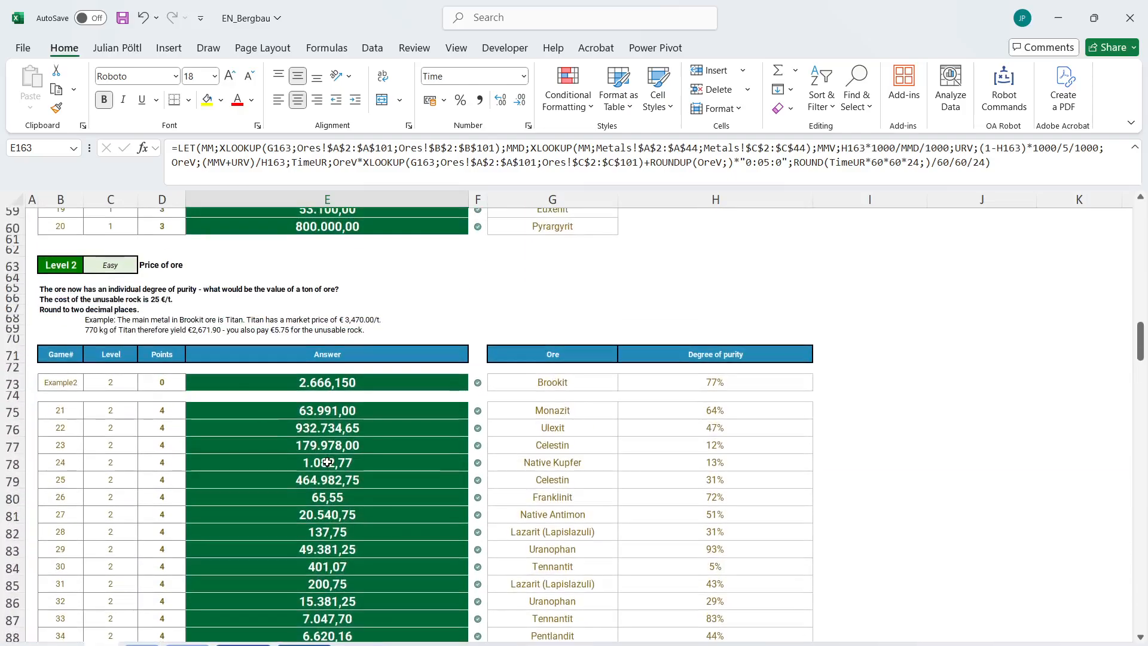
click(66, 289)
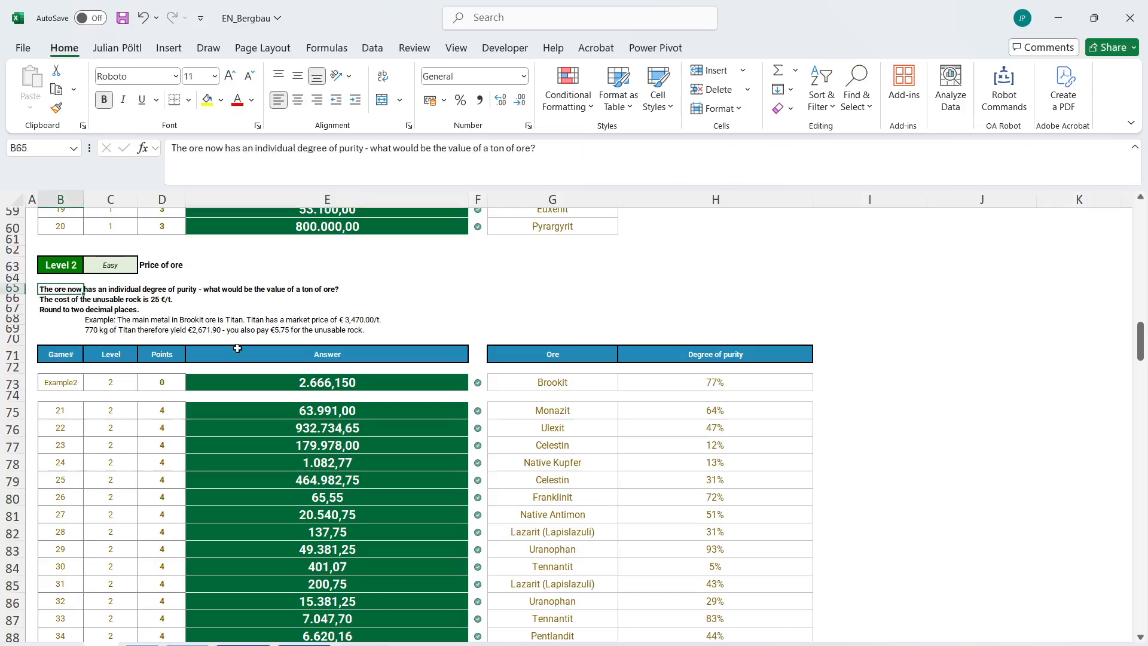
scroll(345, 407, down, 6)
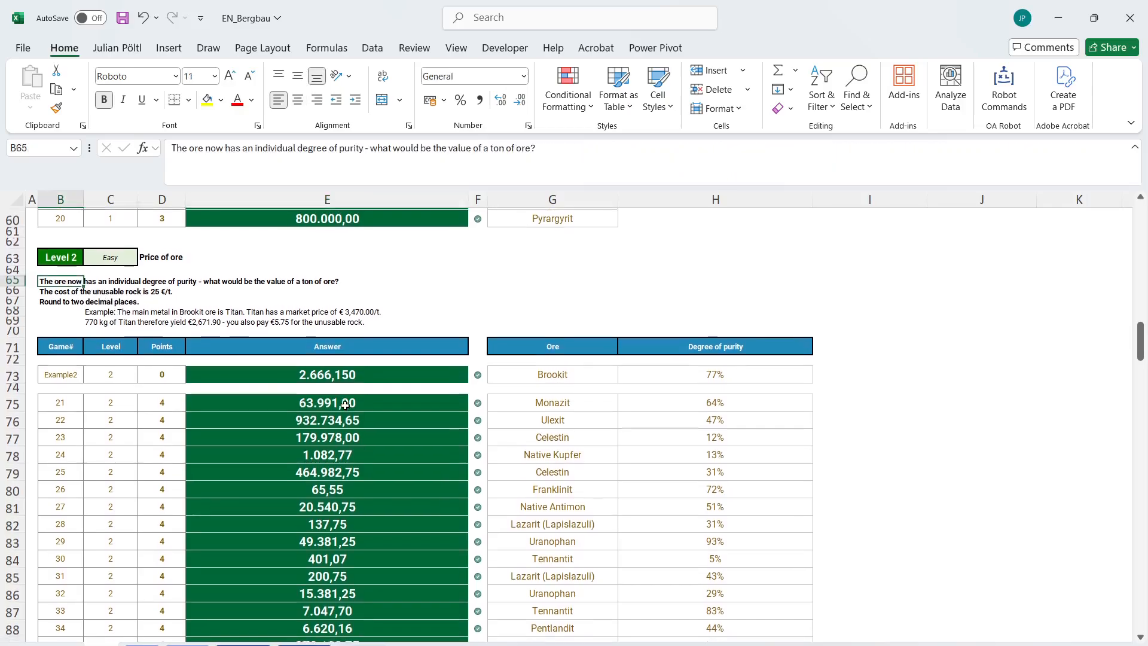
click(333, 523)
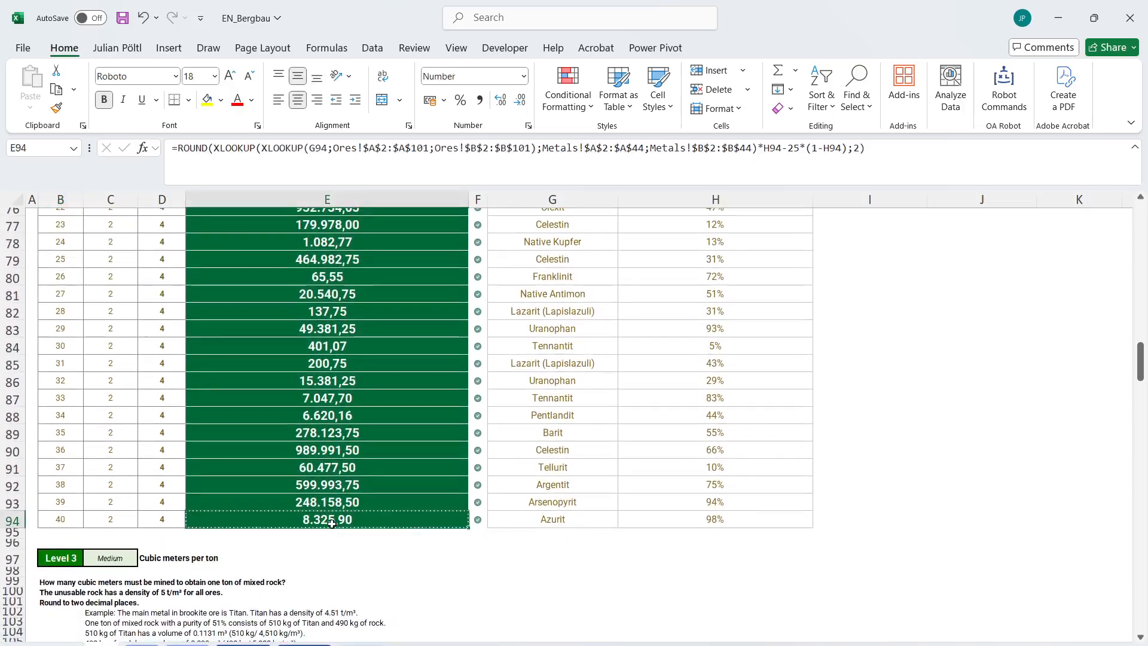
scroll(331, 524, down, 20)
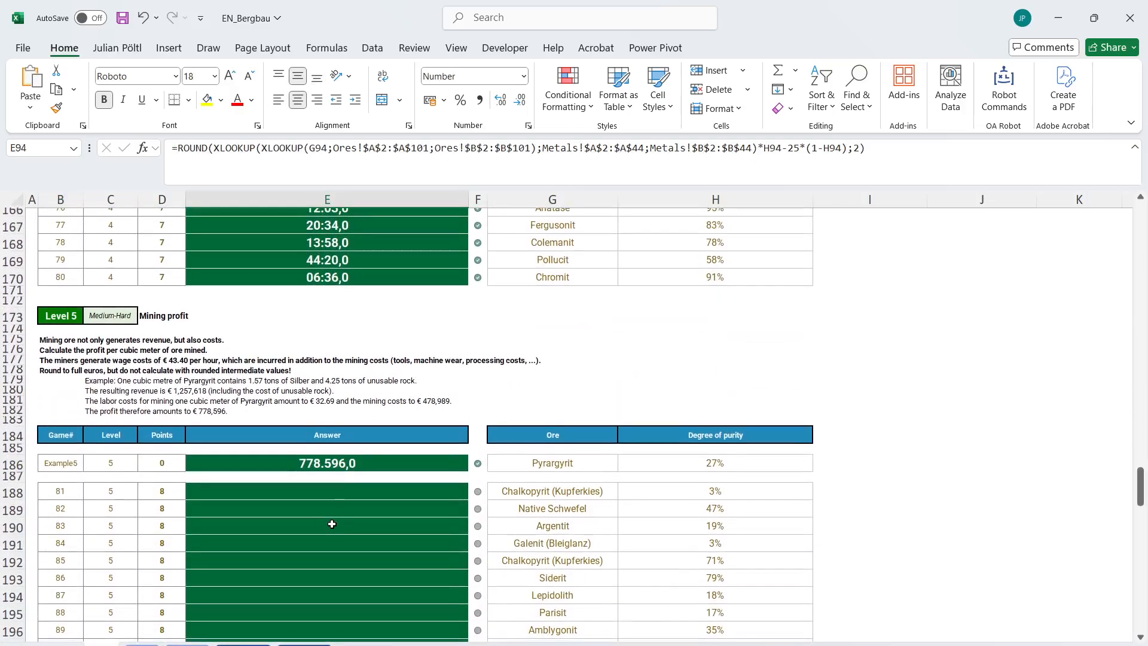
click(352, 463)
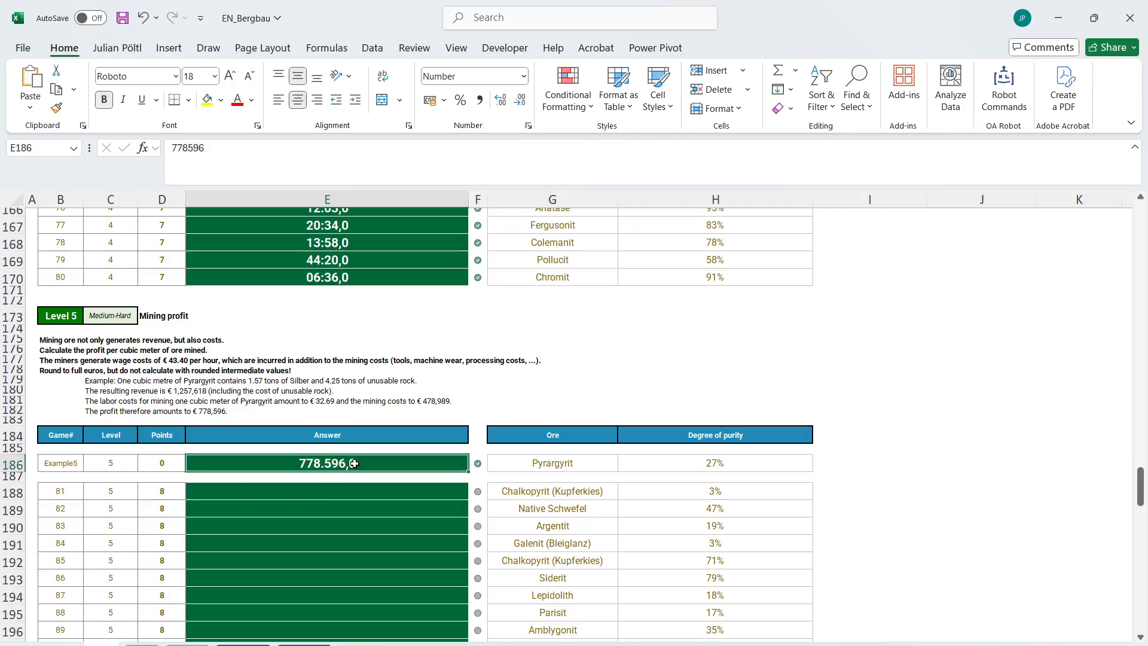
key(ctrl+v)
Wrap the ROUND formula in E186 in a LET function that assigns it the name RvOT.
click(279, 163)
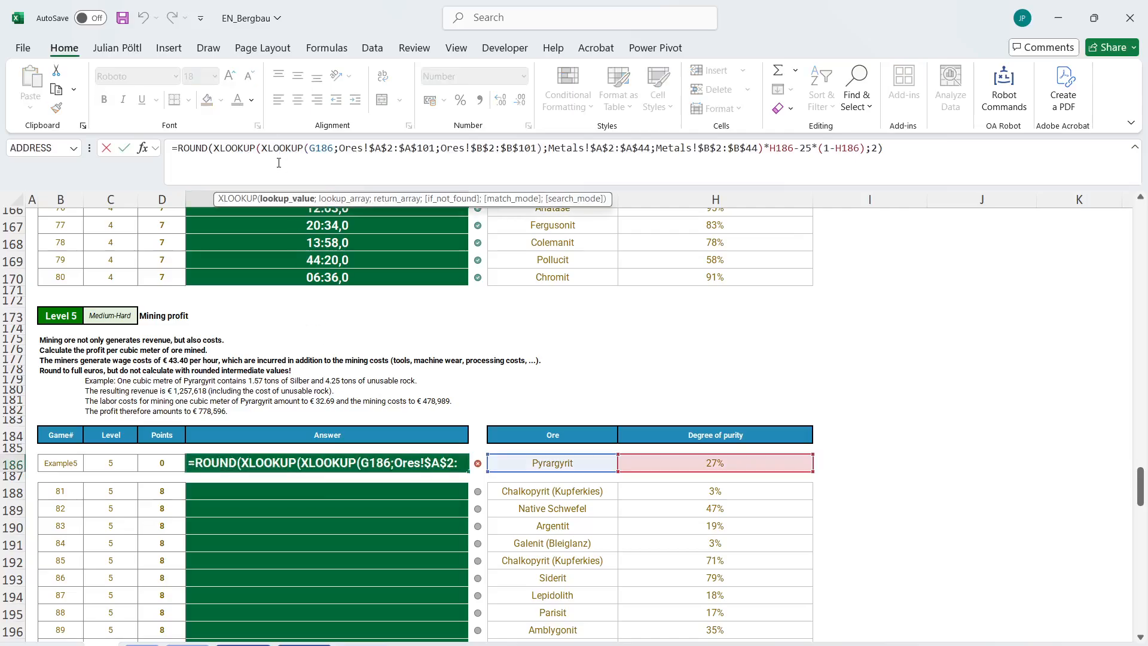
click(180, 151)
text(Let(R)
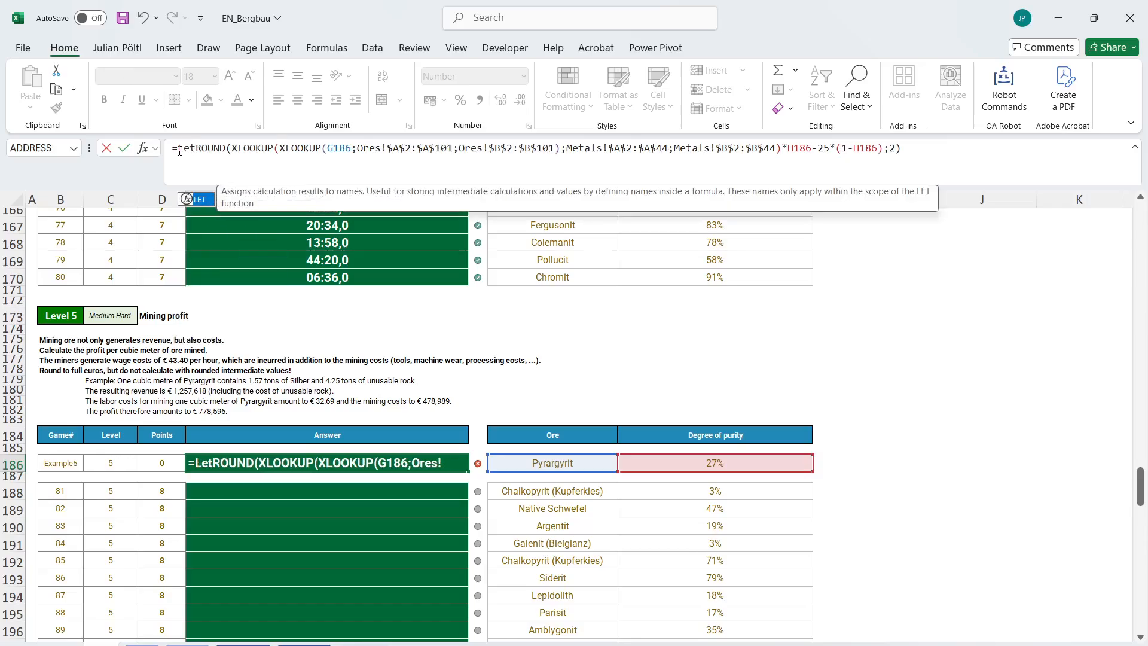
text(vot:)
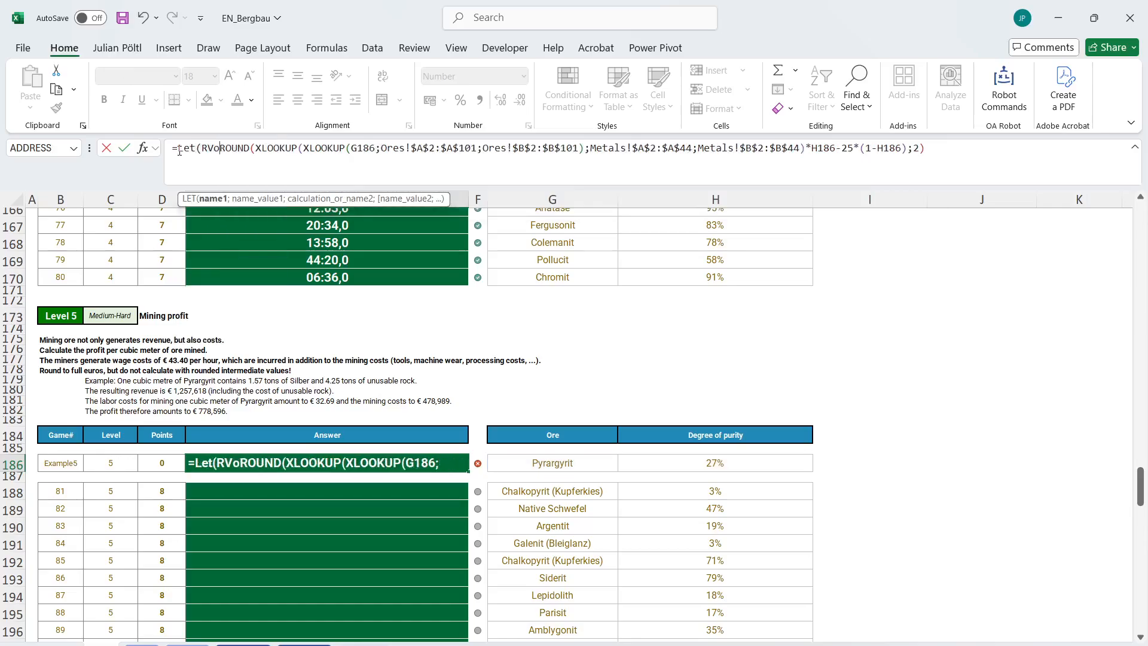
key(BackSpace)
key(BackSpace)
key(BackSpace)
key(BackSpace)
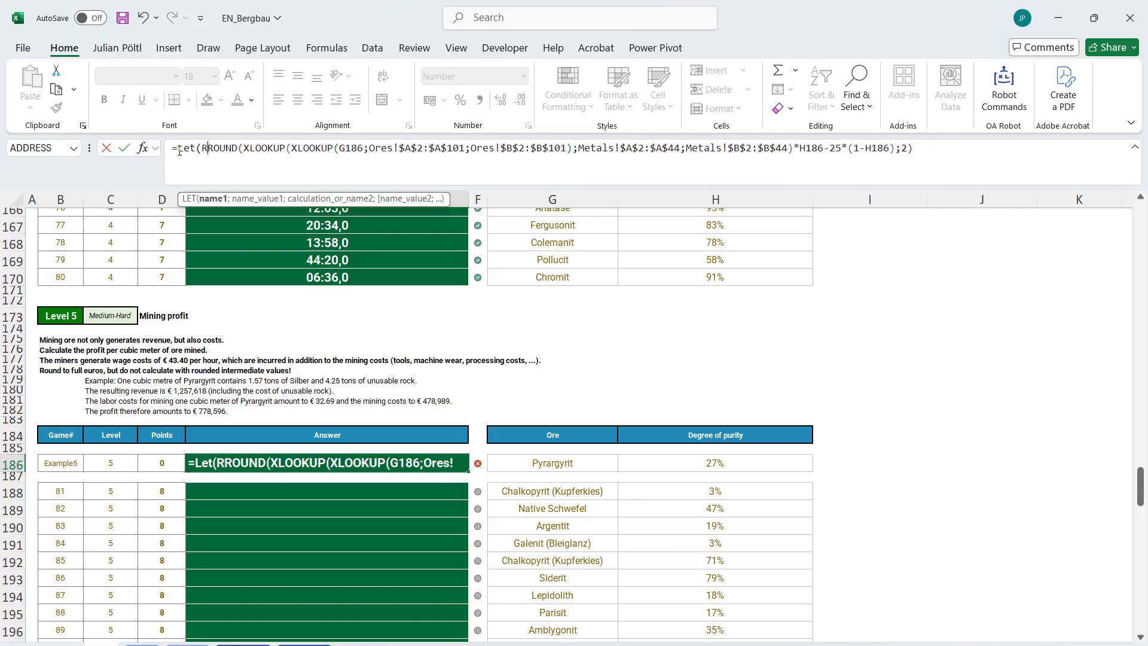
text(vOT;)
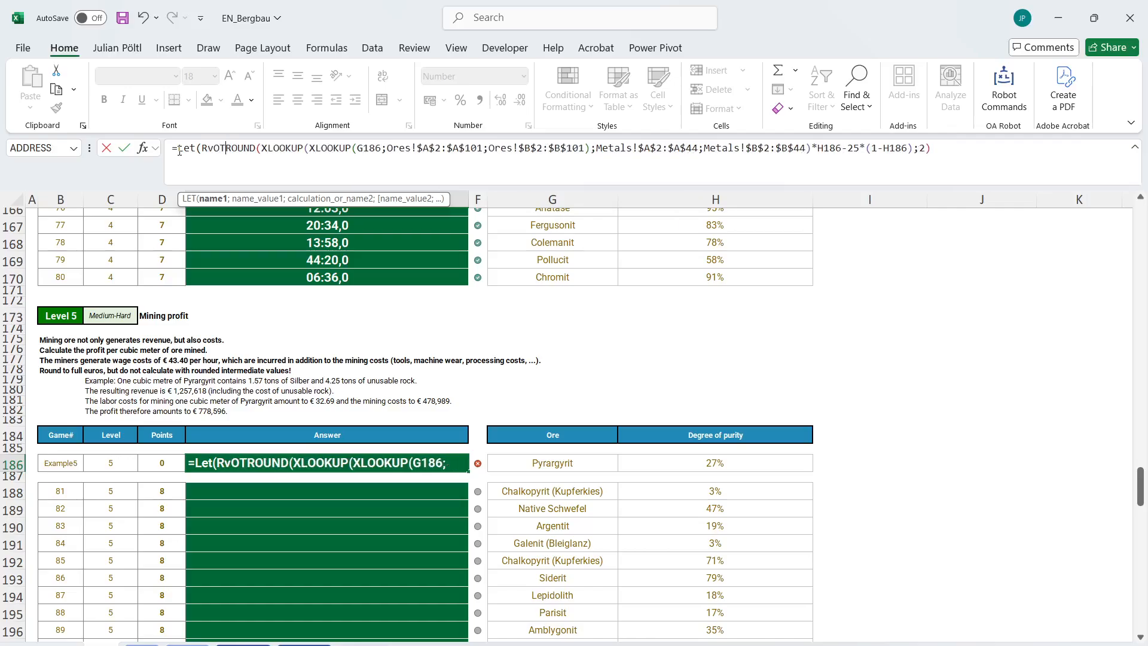
Return RvOT as the LET result in E186, close the function and enter the formula.
key(End)
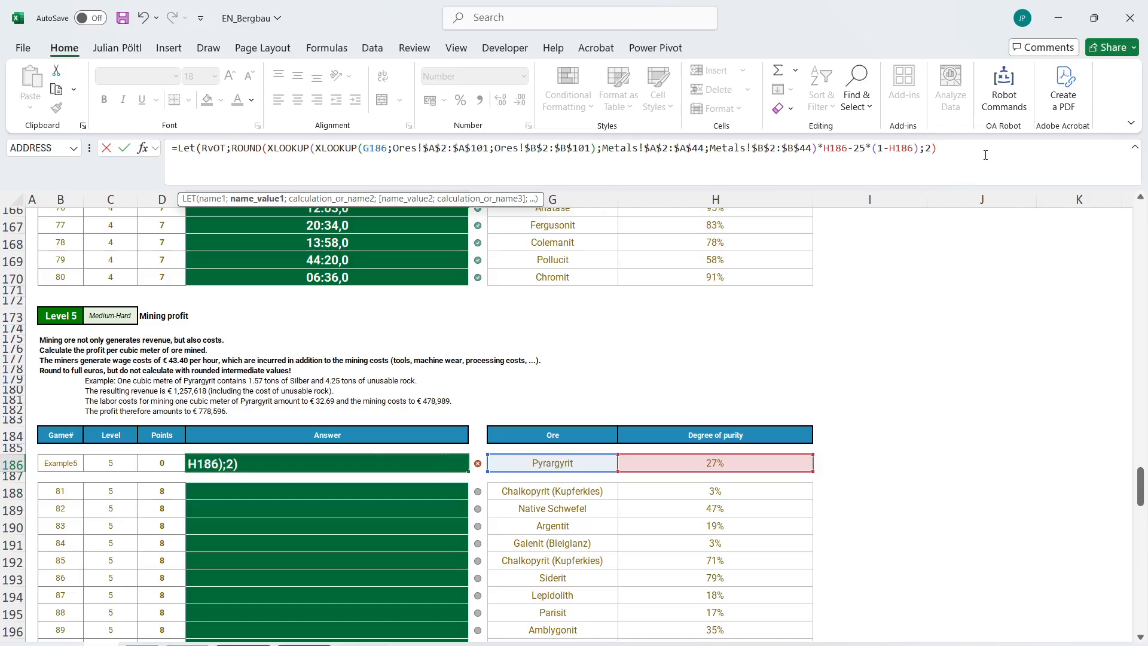
text(;RvOT)
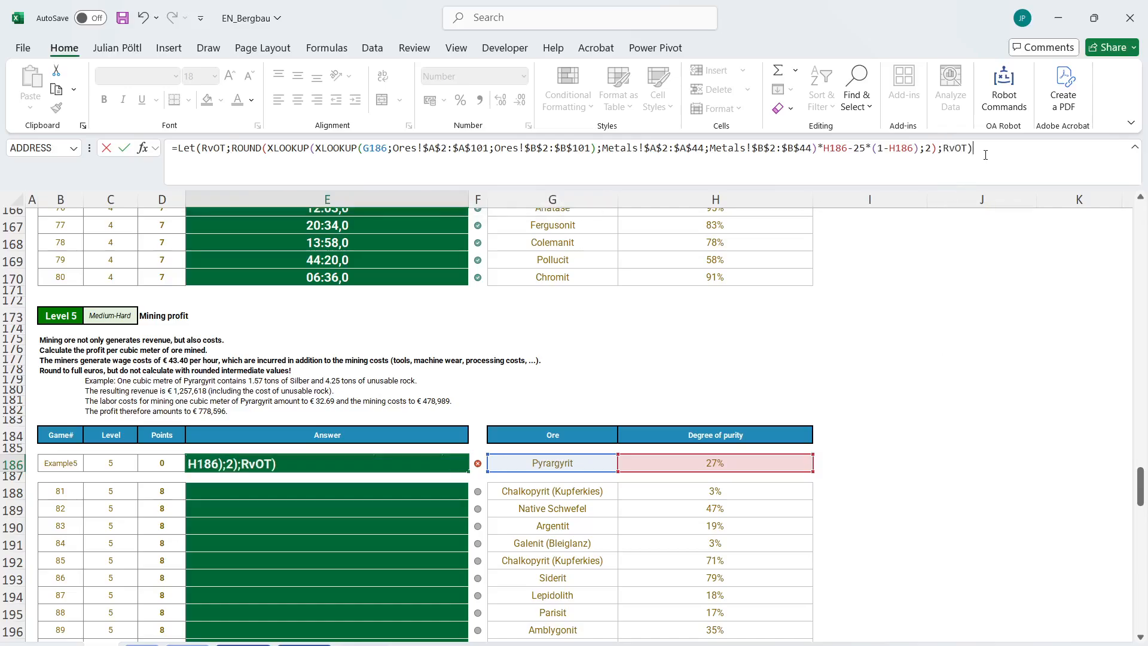
key(Return)
key(Up)
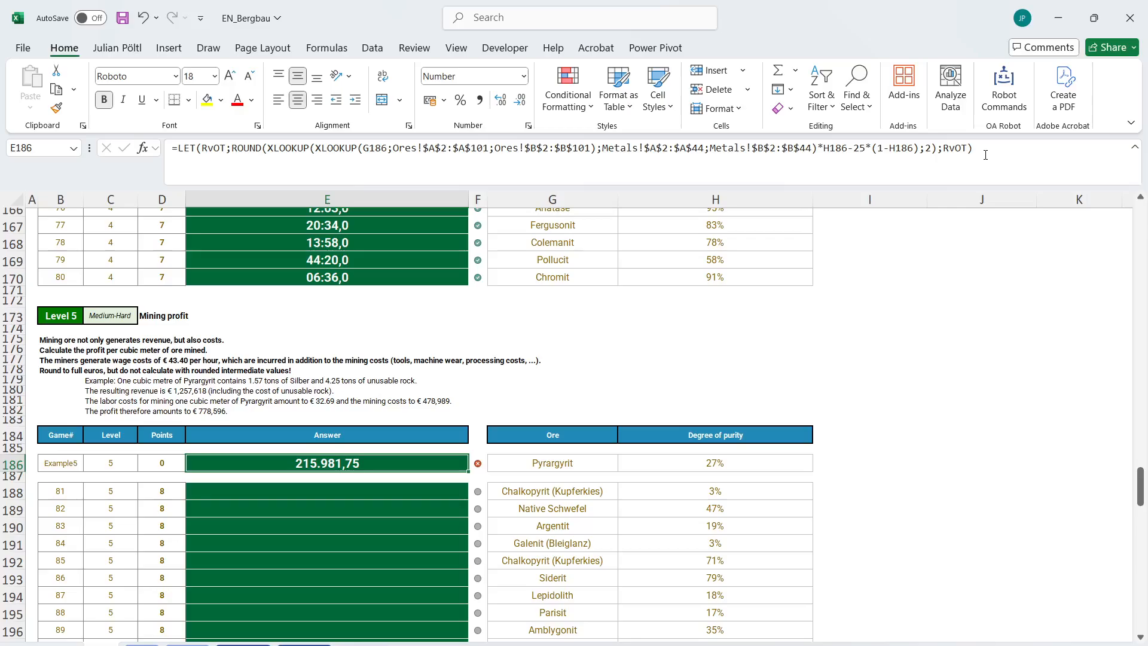
Copy all the LET arguments from the Level 4 example formula in E149, leaving that formula as it is.
scroll(593, 335, up, 11)
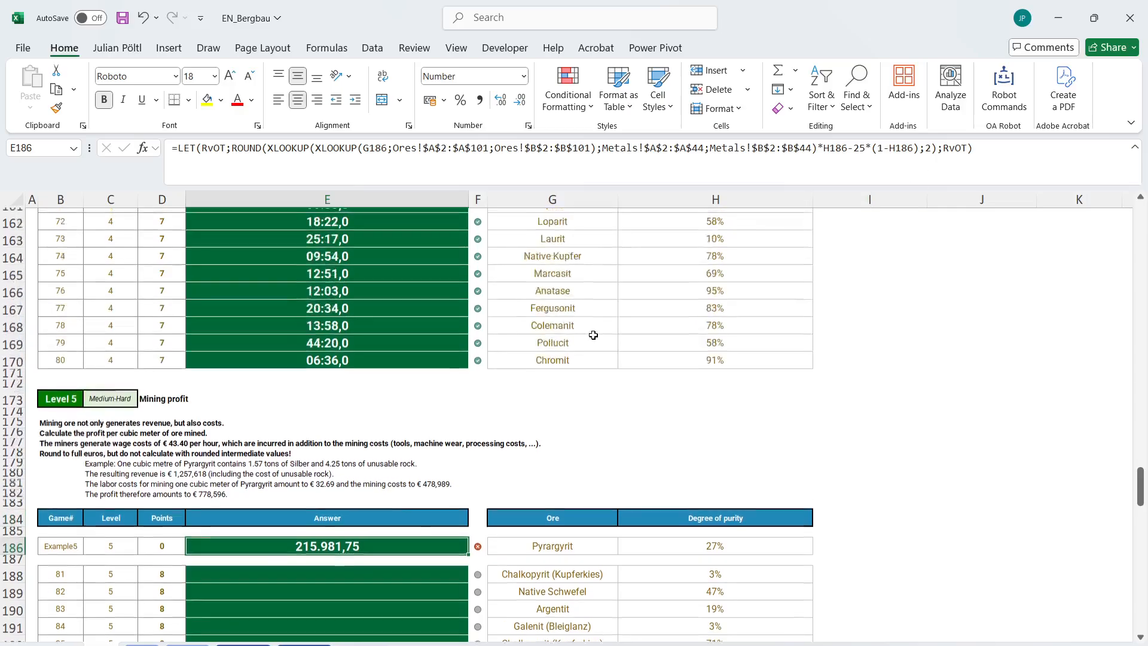
scroll(593, 335, down, 1)
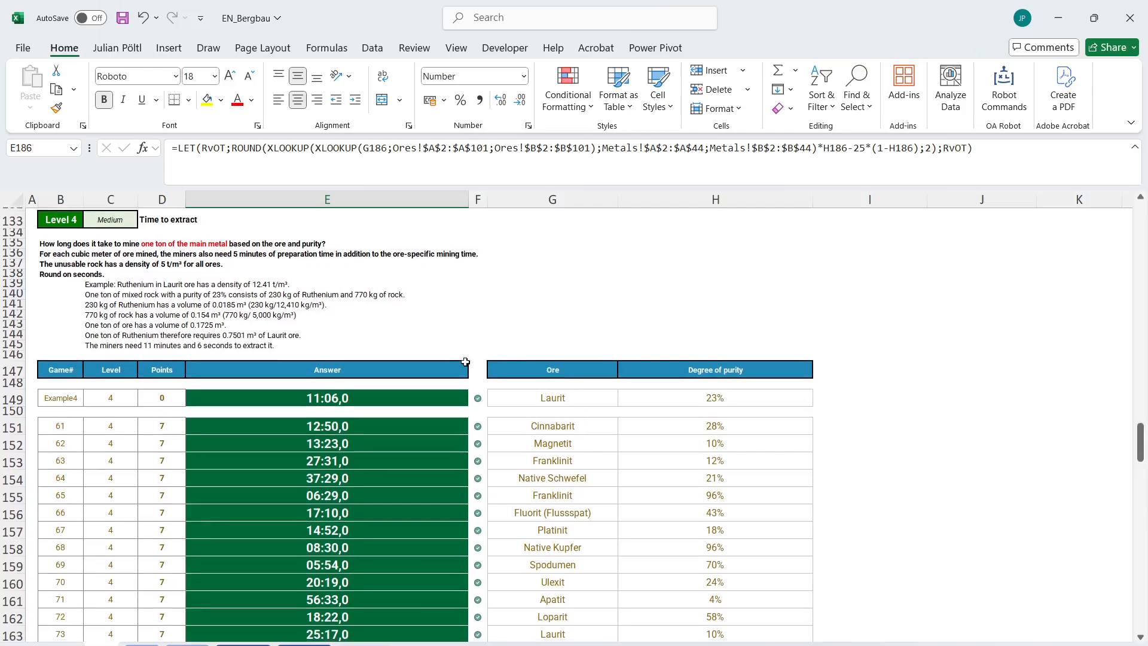
click(403, 392)
click(404, 162)
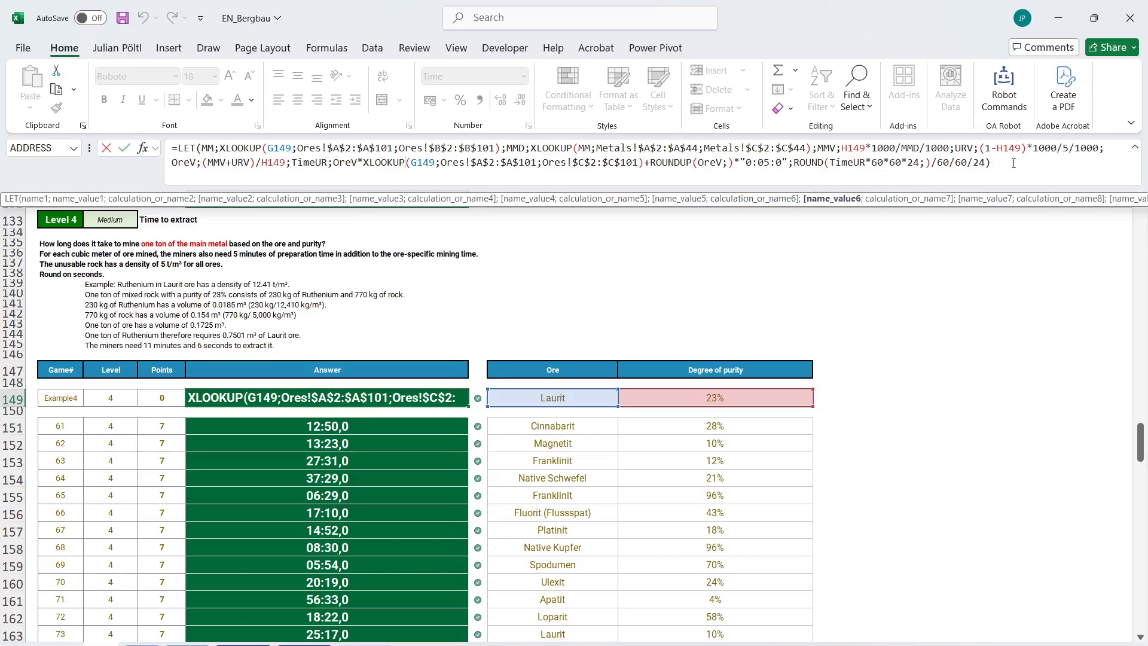
drag(1015, 162, 204, 147)
key(ctrl+c)
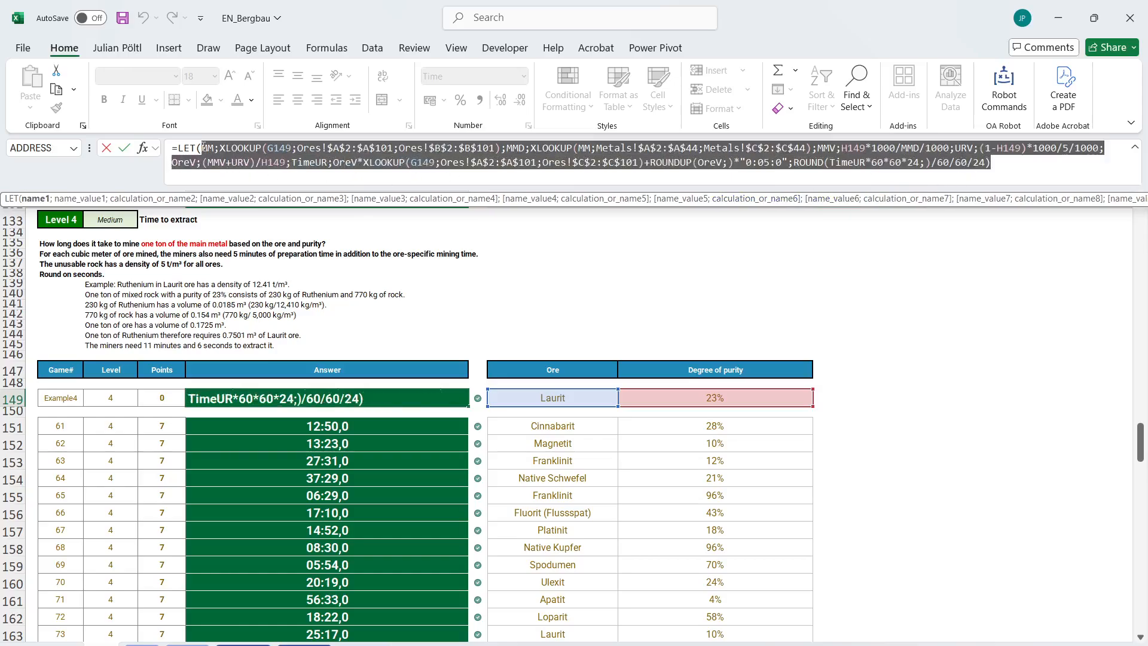
key(Escape)
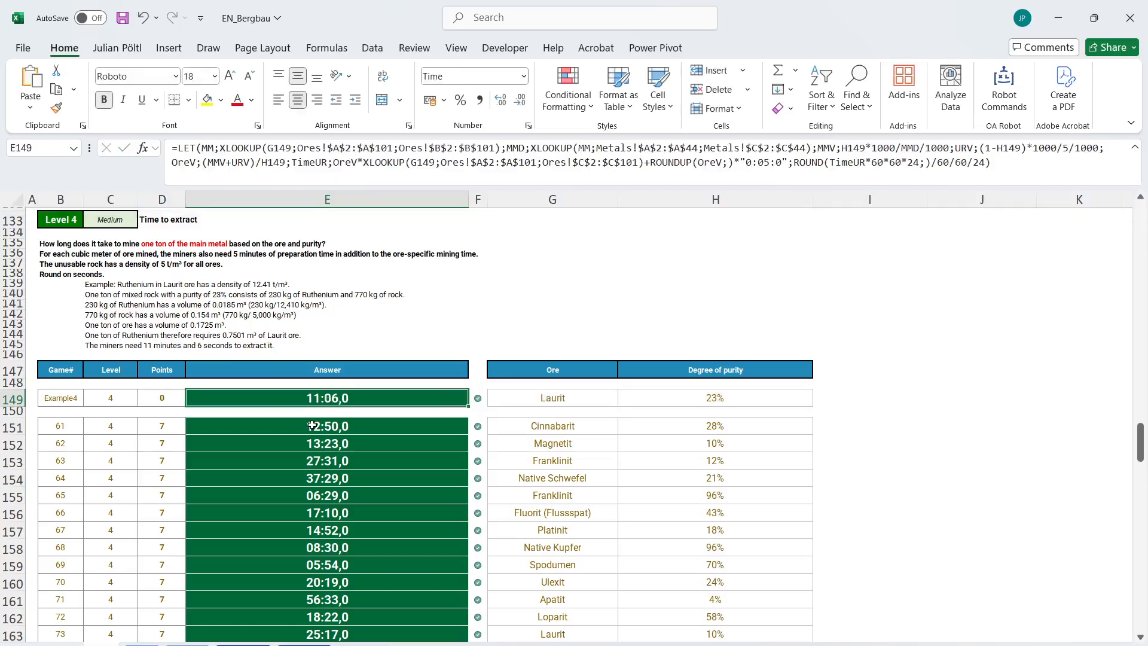
Paste the copied Level 4 LET arguments over the final RvOT in the Level 5 example formula in E186.
scroll(312, 425, down, 9)
scroll(312, 424, down, 4)
click(334, 395)
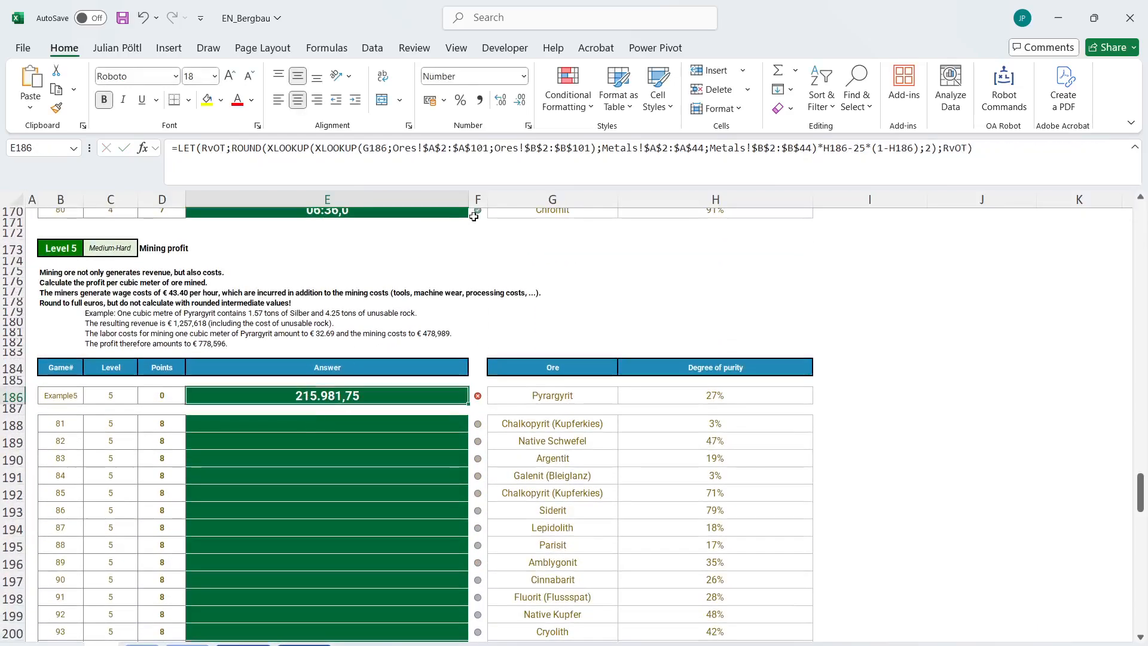
double_click(953, 149)
key(ctrl+v)
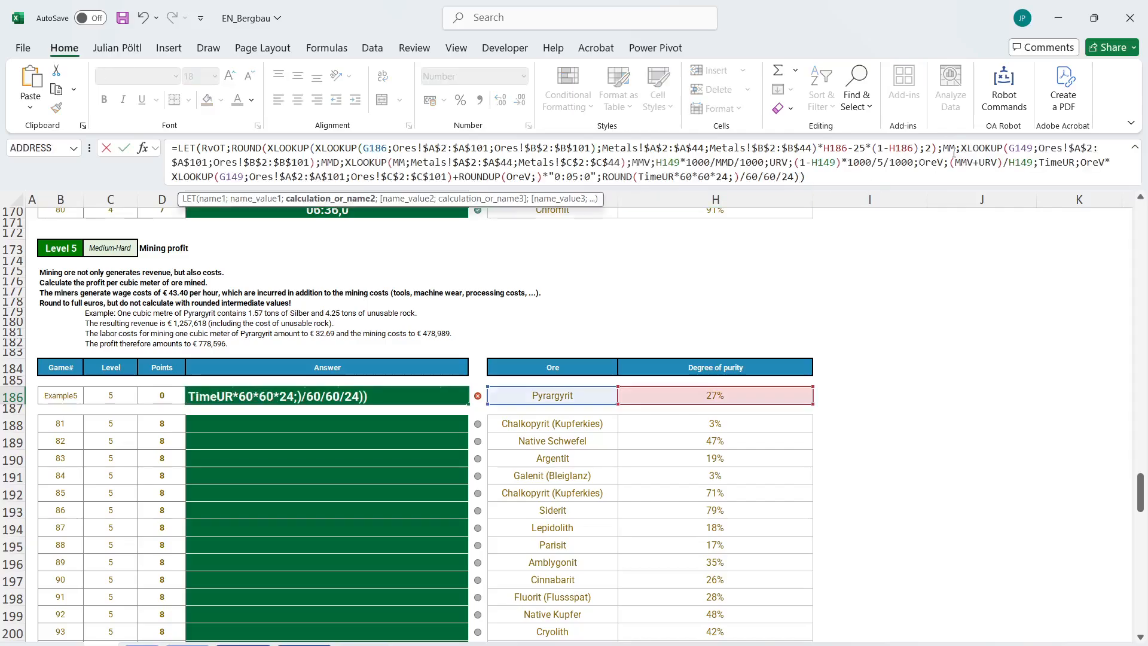
Change both G149 ore references in the pasted part of the E186 formula to G186.
double_click(1020, 147)
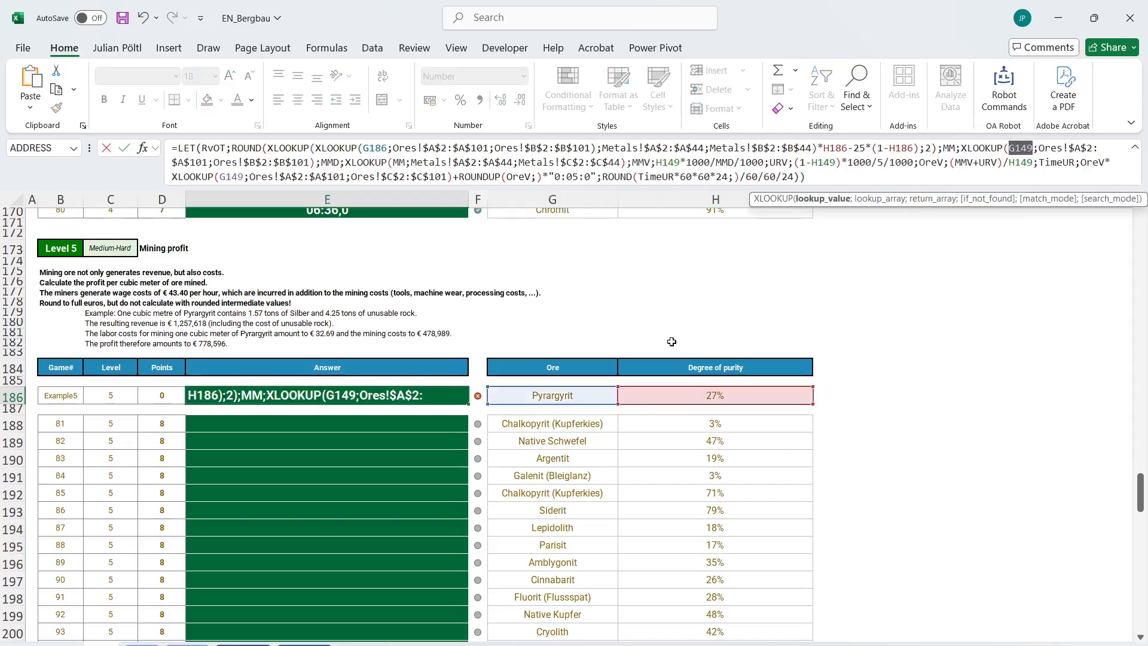
click(588, 402)
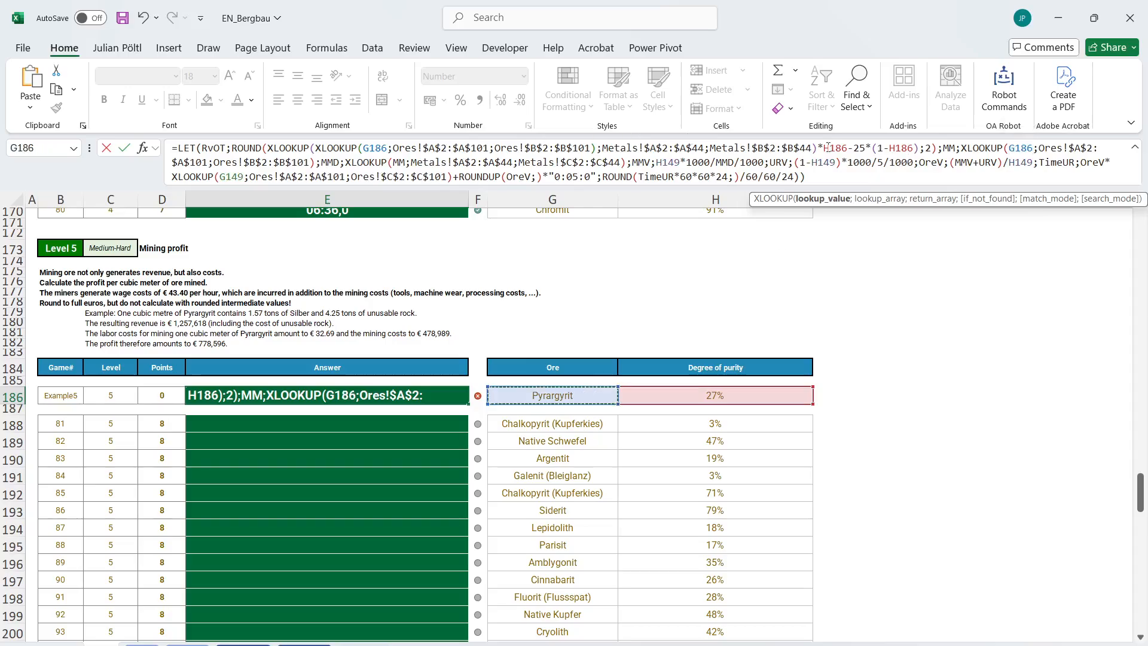
double_click(1020, 148)
key(ctrl+c)
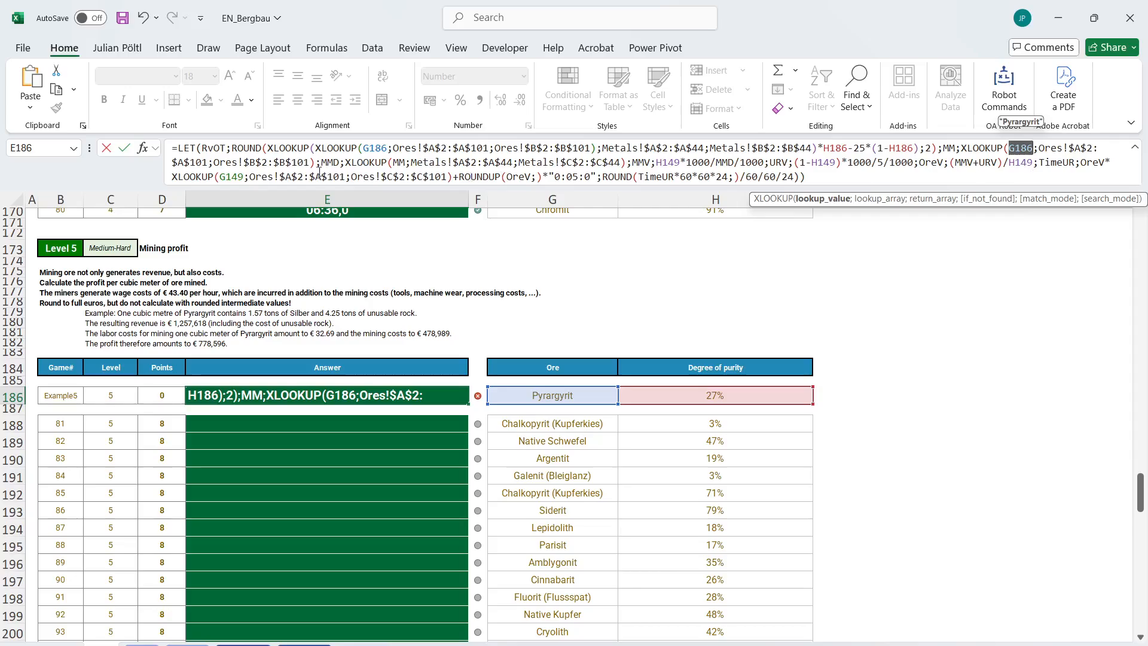
double_click(238, 179)
key(ctrl+v)
scroll(588, 323, up, 10)
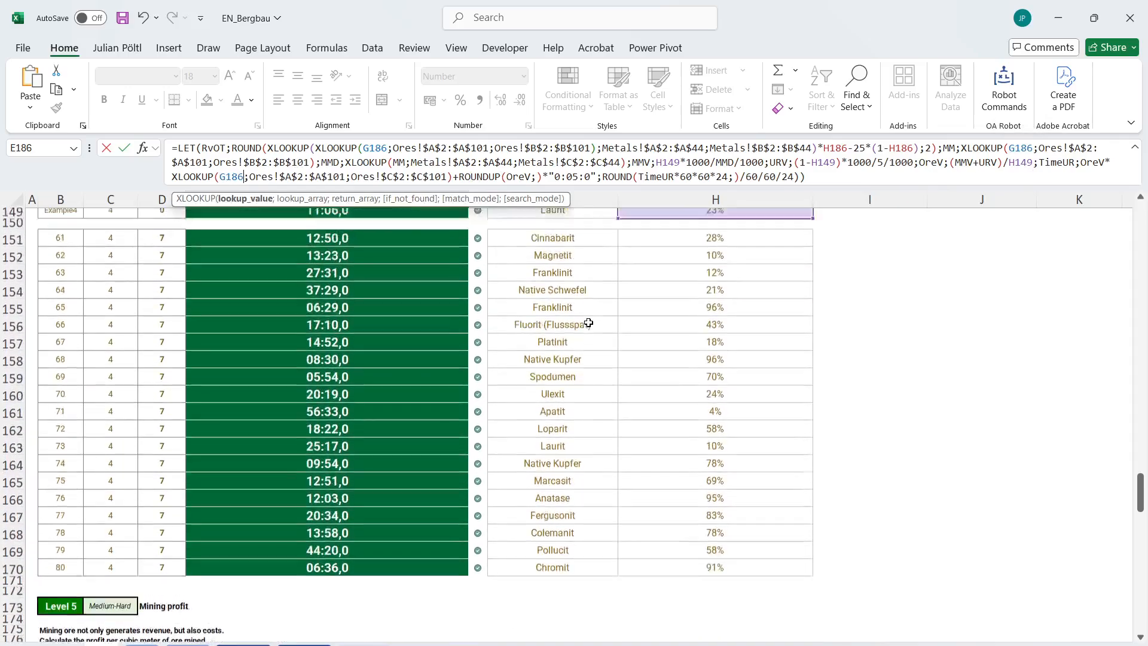
scroll(840, 262, down, 6)
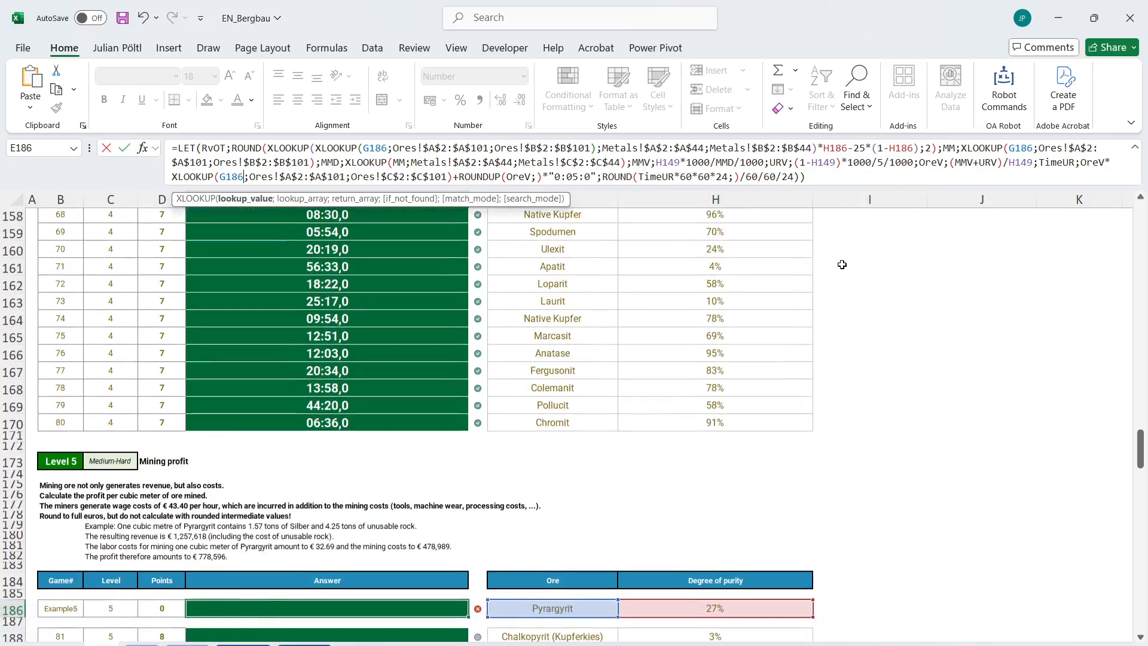
Replace the three H149 purity references in E186 with H186, enter the formula and accept the proposed parenthesis correction.
double_click(836, 147)
key(ctrl+c)
click(820, 172)
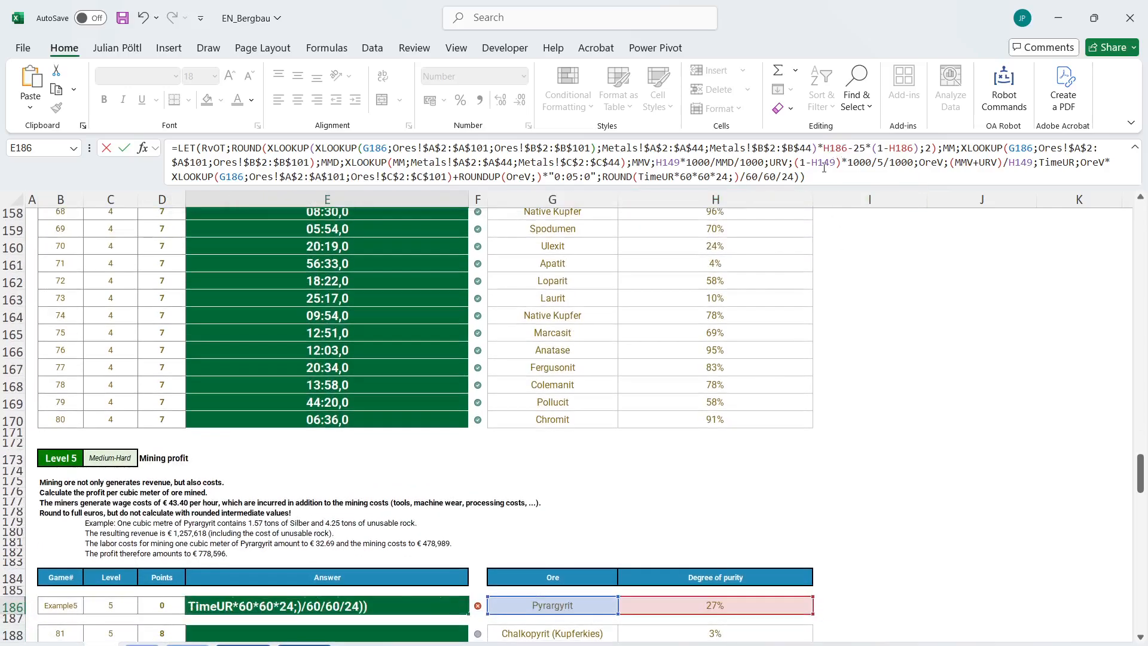
double_click(823, 163)
key(ctrl+v)
double_click(670, 160)
key(ctrl+v)
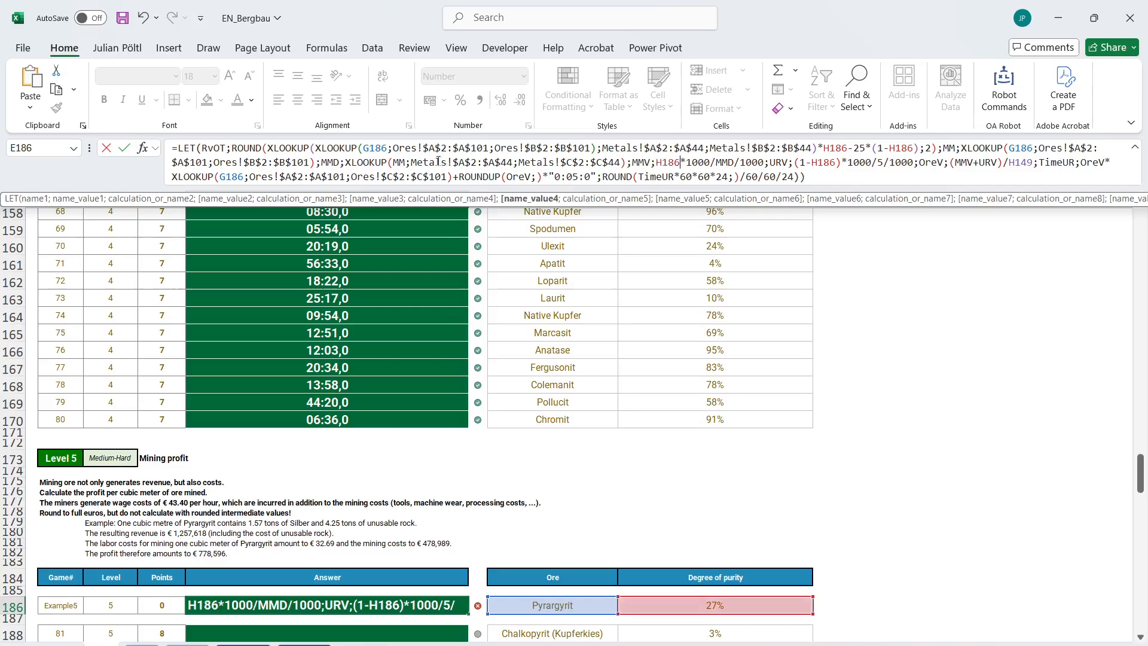
double_click(1026, 163)
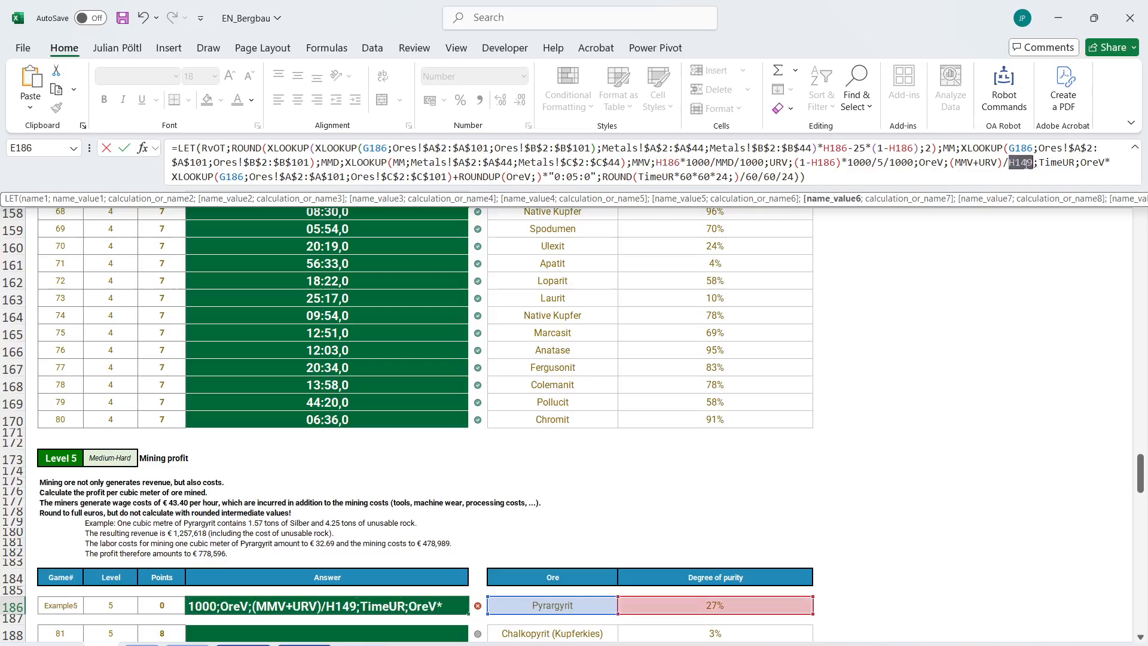
key(ctrl+v)
key(Return)
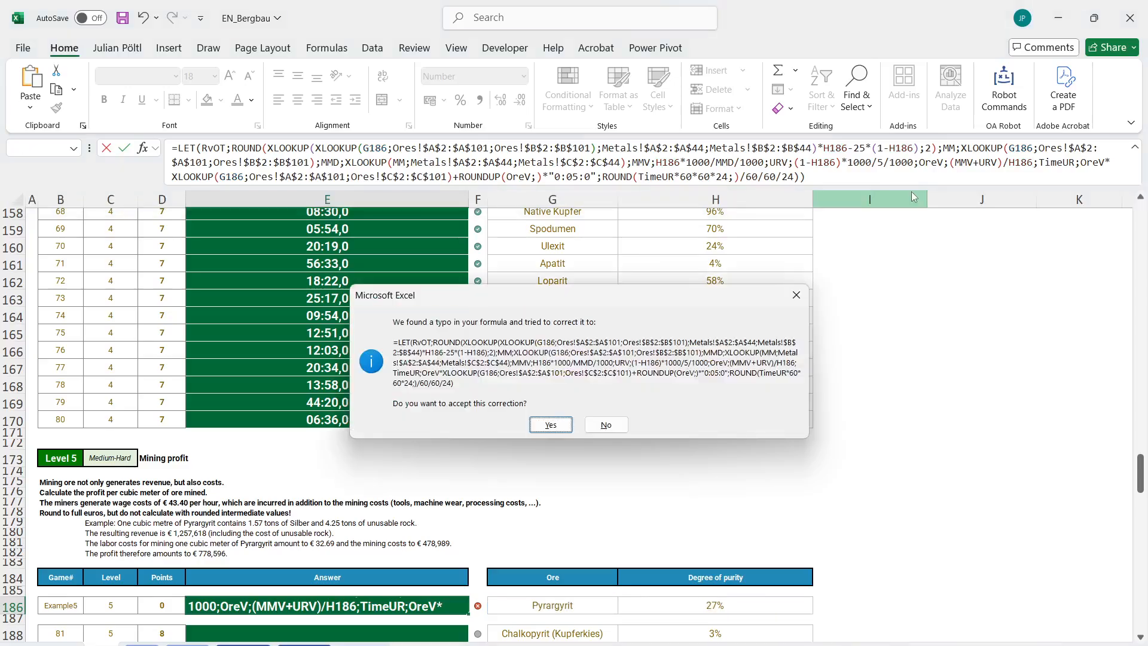
key(Return)
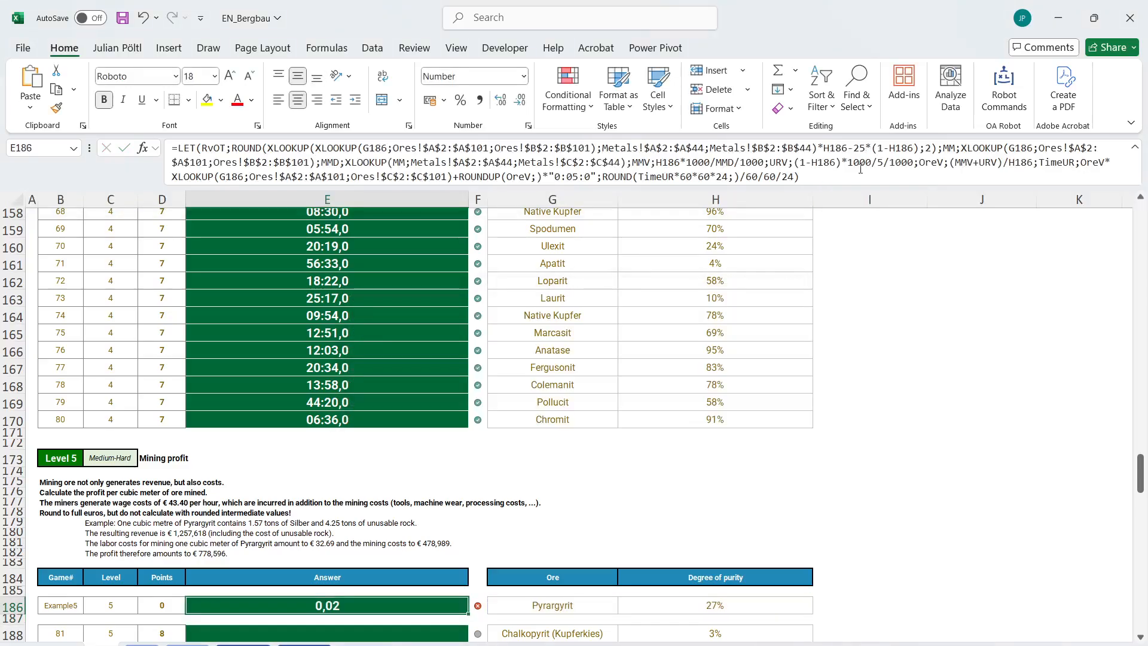
Delete the closing ROUND(TimeUR*60*60*24;)/60/60/24) expression from the E186 formula, keeping a semicolon after the TimeUR definition.
click(831, 178)
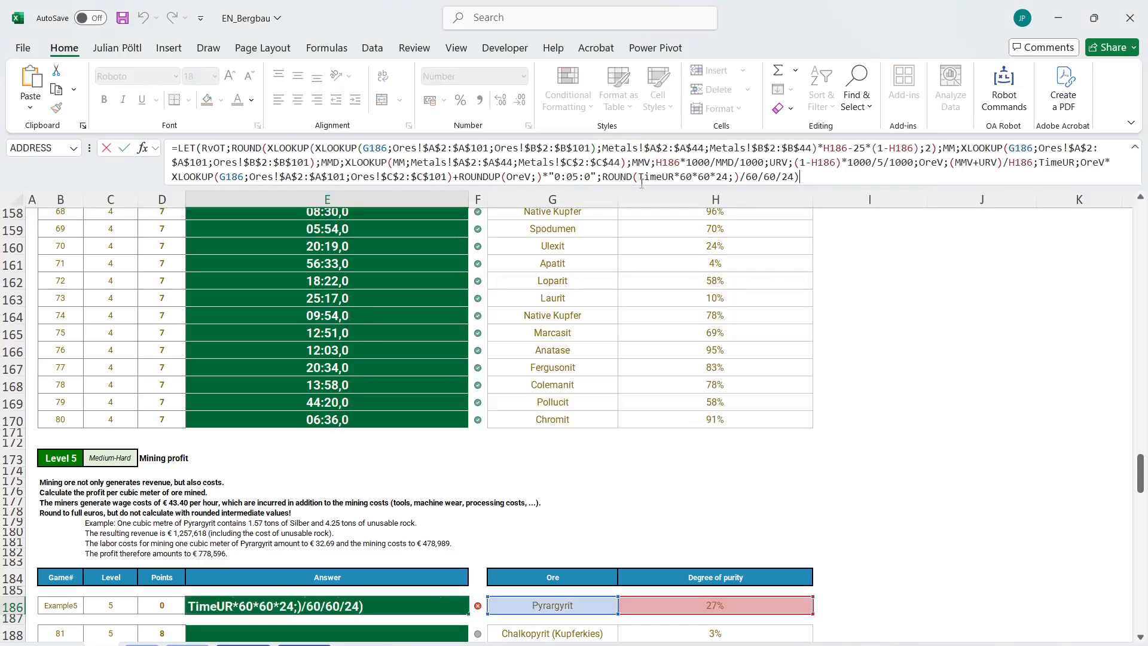
click(602, 178)
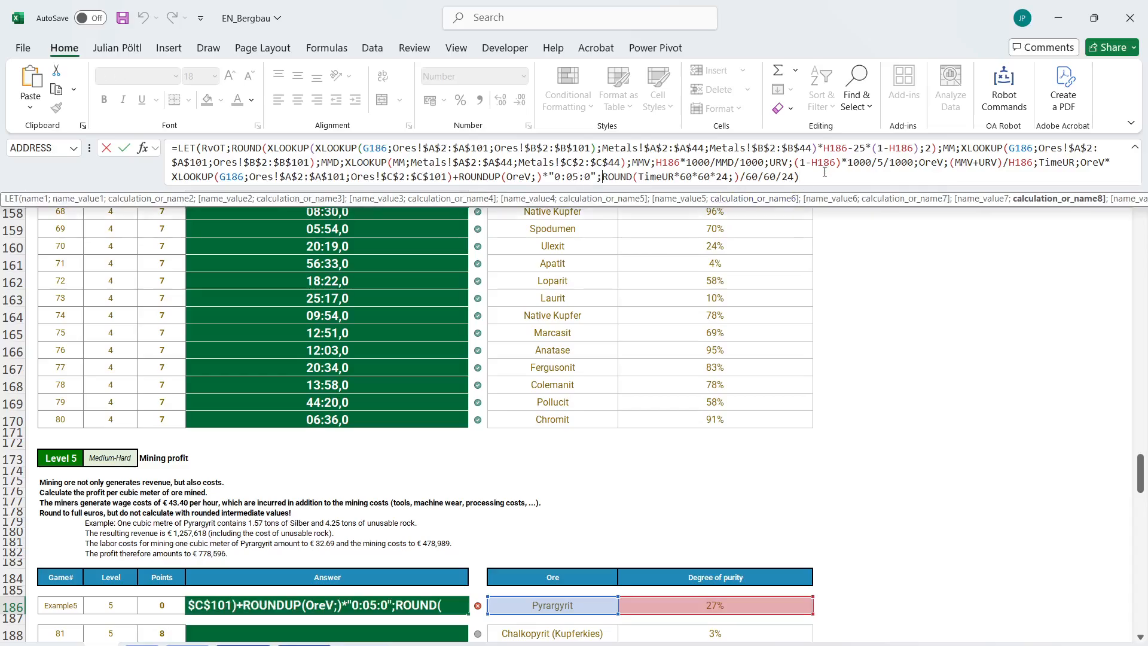
drag(824, 173, 598, 183)
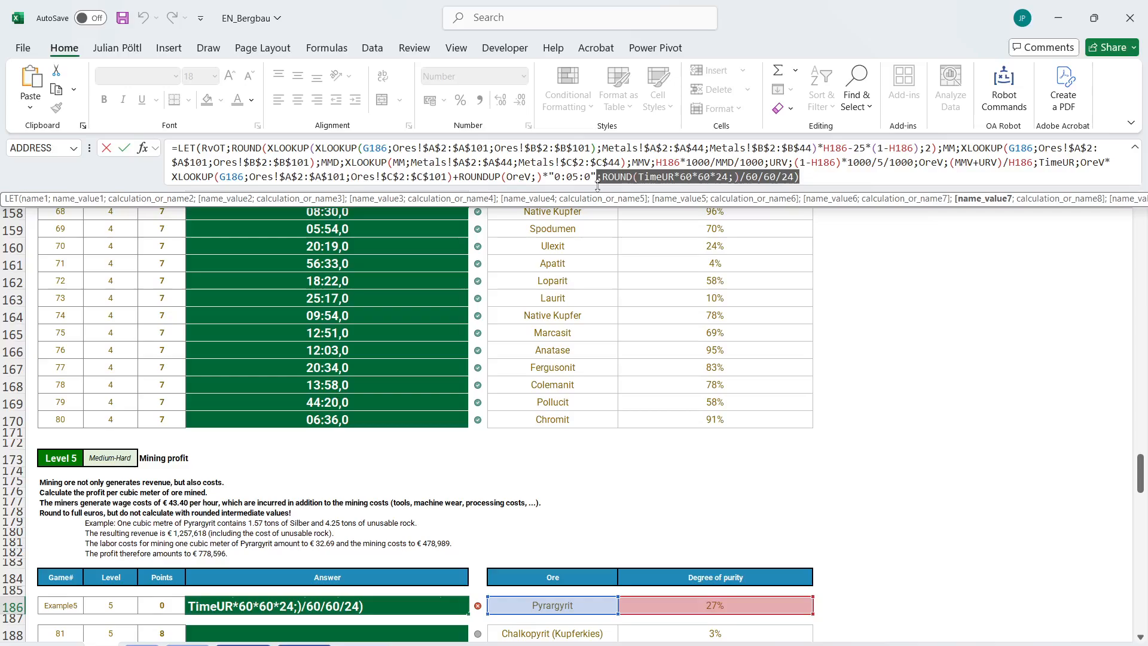
key(BackSpace)
text(;)
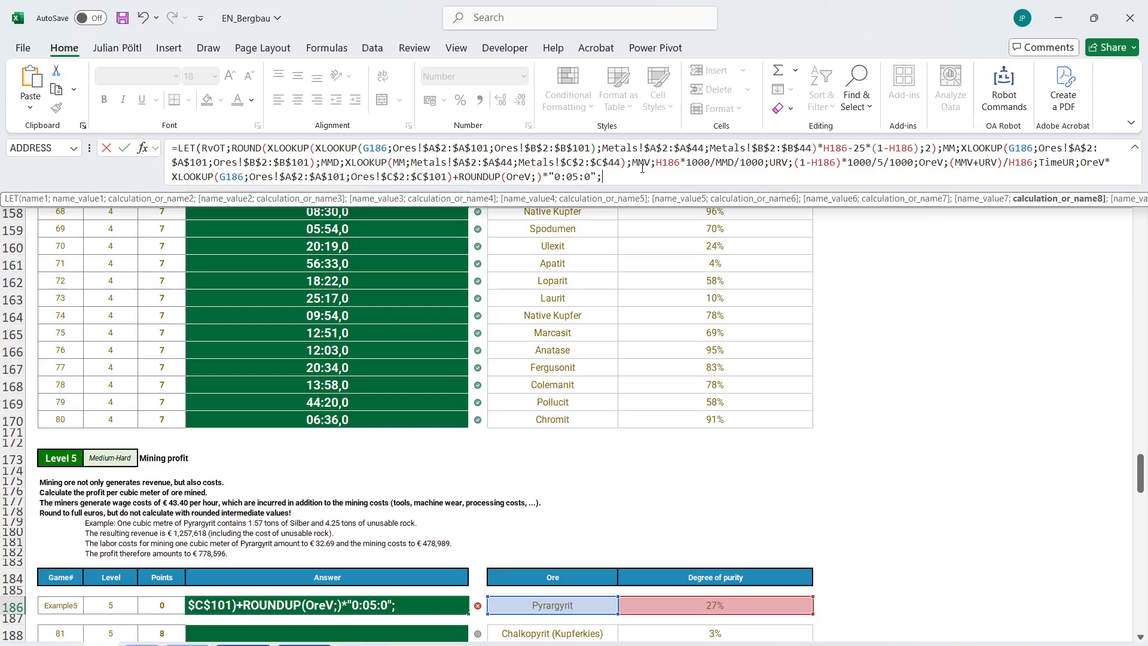
Return MMV as the LET result in E186, close the function and enter the formula.
scroll(495, 357, up, 10)
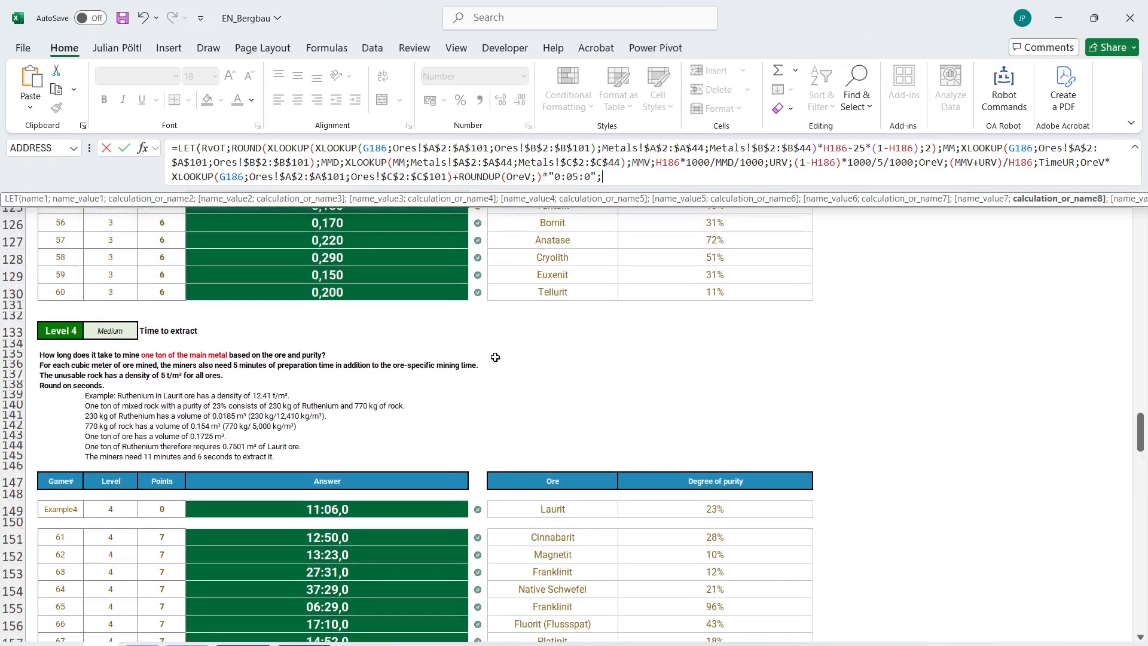
scroll(495, 357, down, 1)
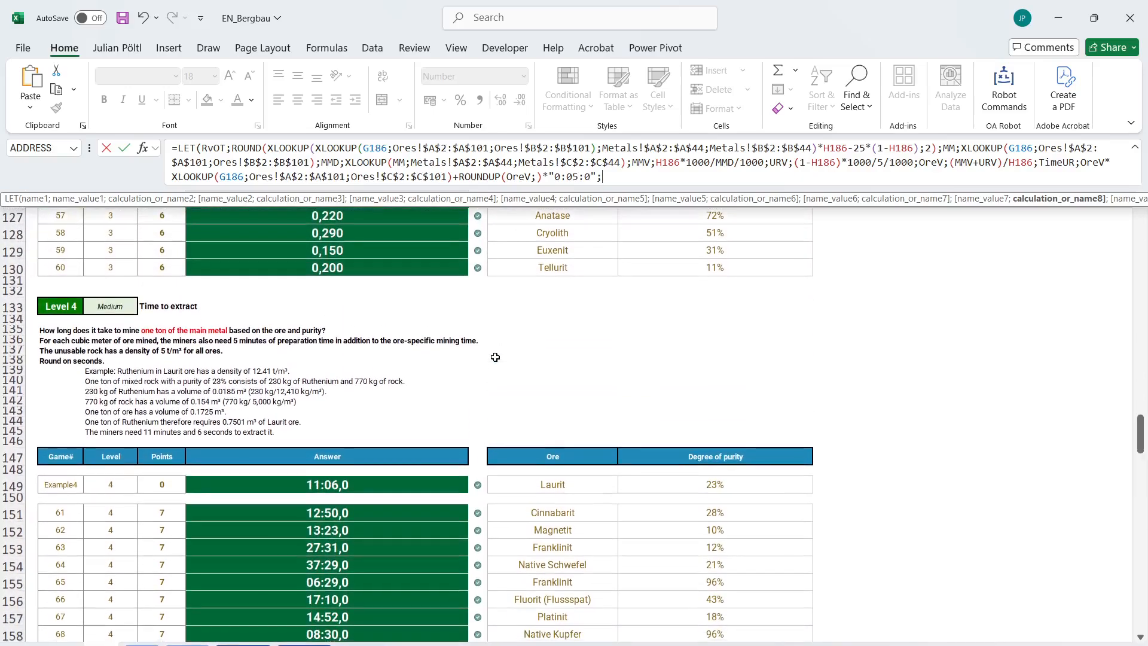
scroll(286, 375, down, 2)
scroll(286, 375, down, 8)
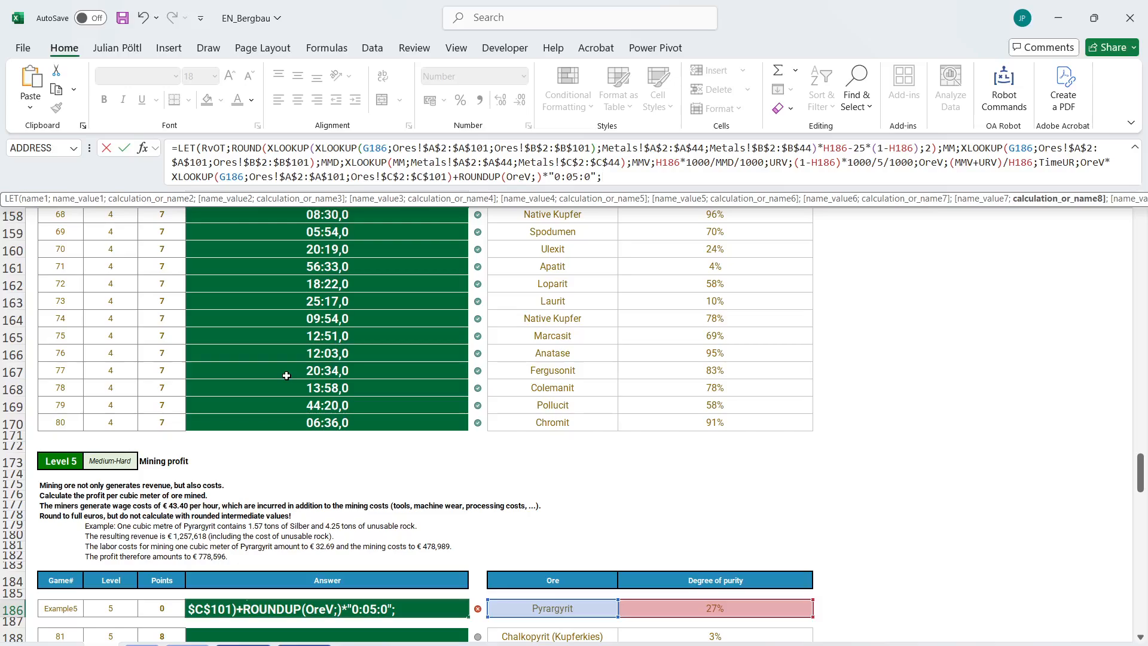
text(mmV))
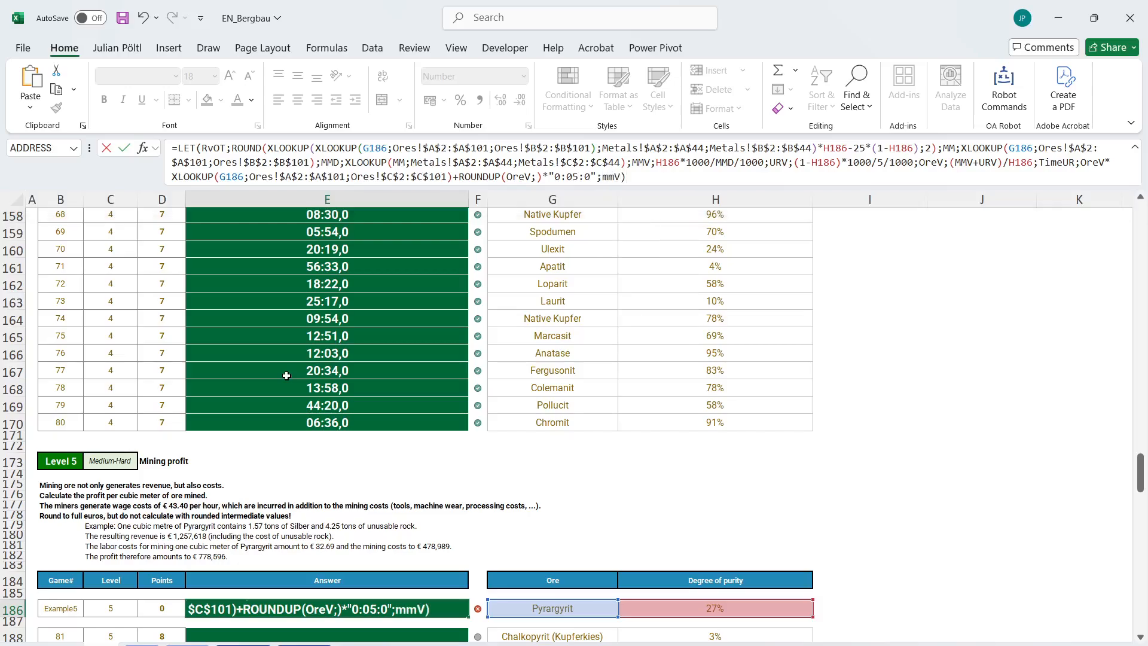
key(Return)
key(Up)
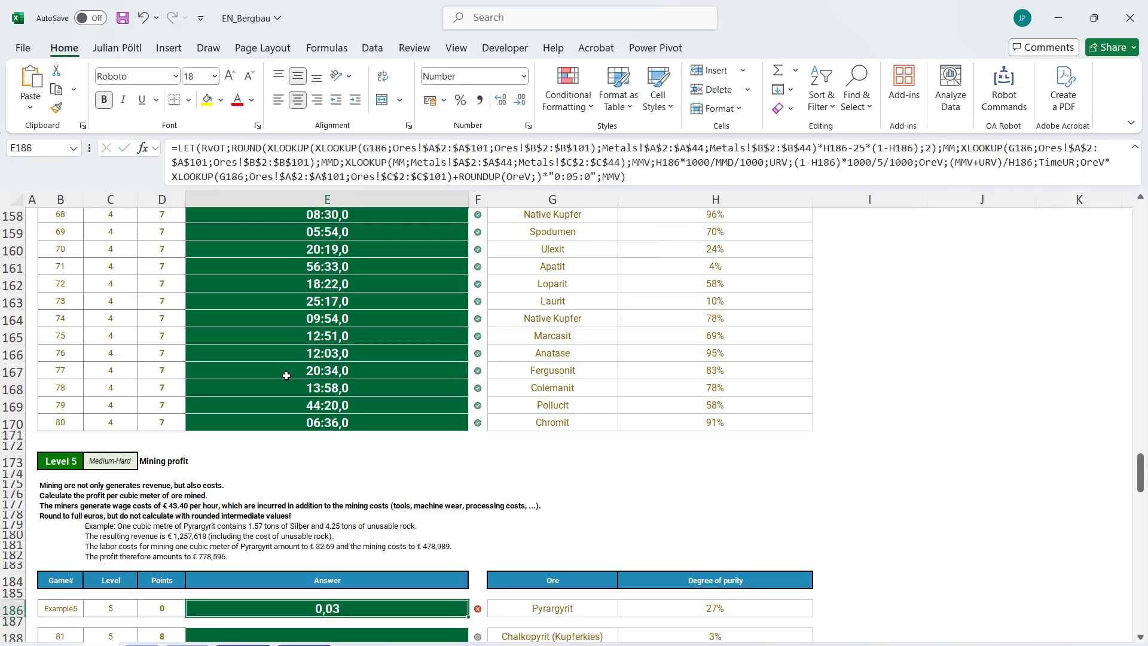
Review the Level 4 example explanation and the E149 formula for the volume variables used in the time calculation.
scroll(432, 495, up, 8)
scroll(432, 495, up, 1)
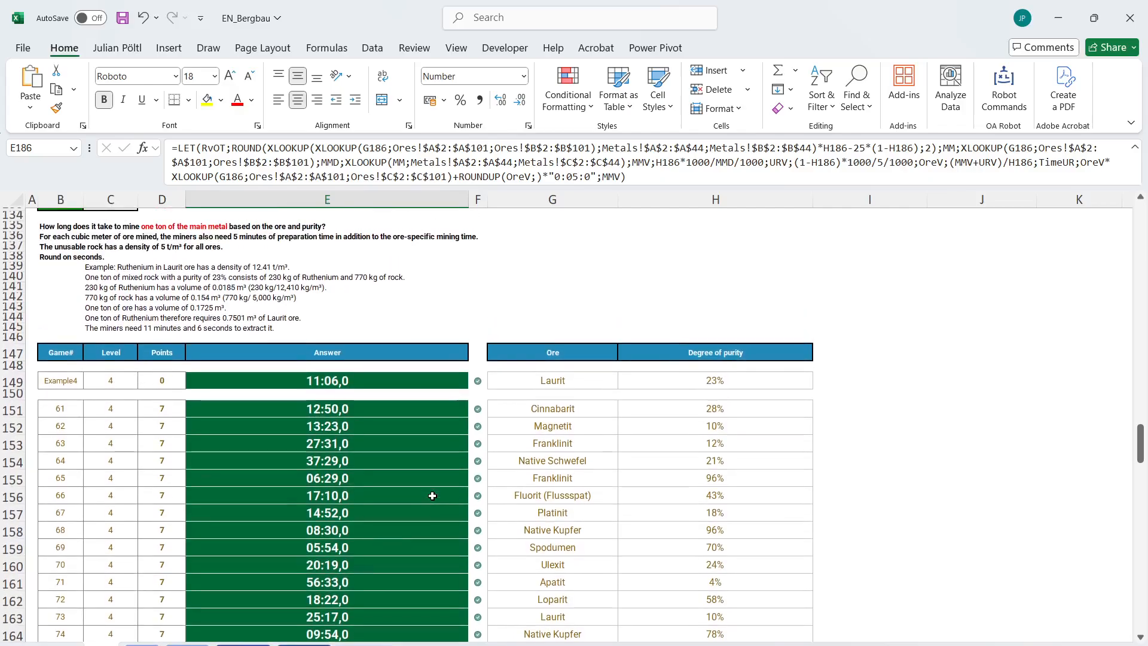
scroll(432, 495, down, 9)
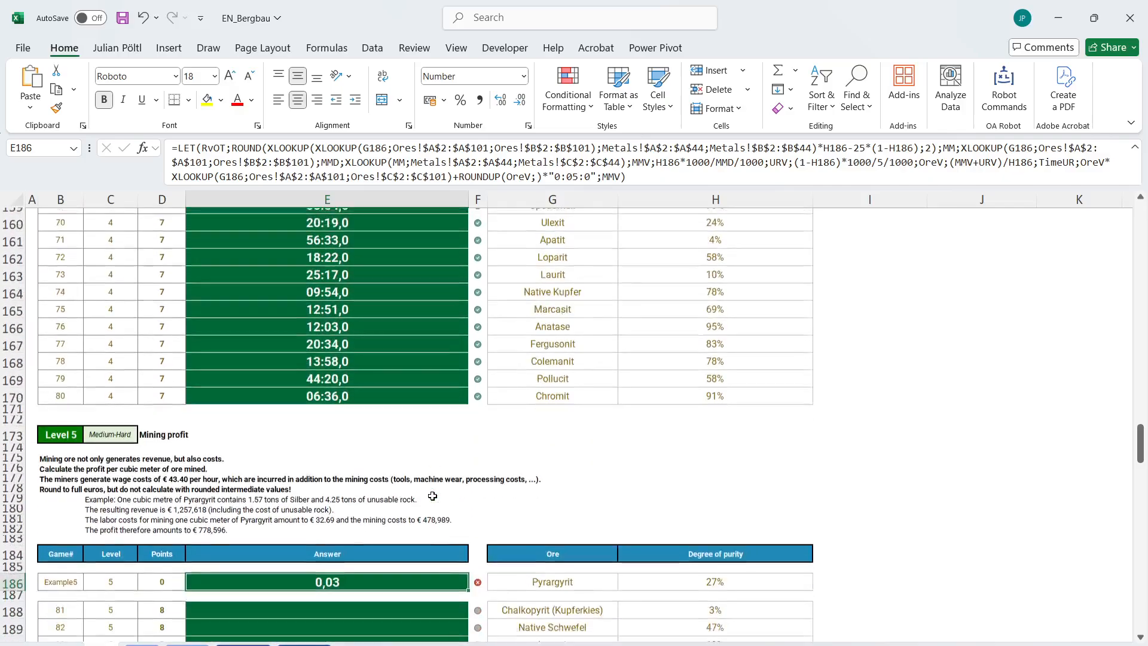
scroll(459, 413, up, 8)
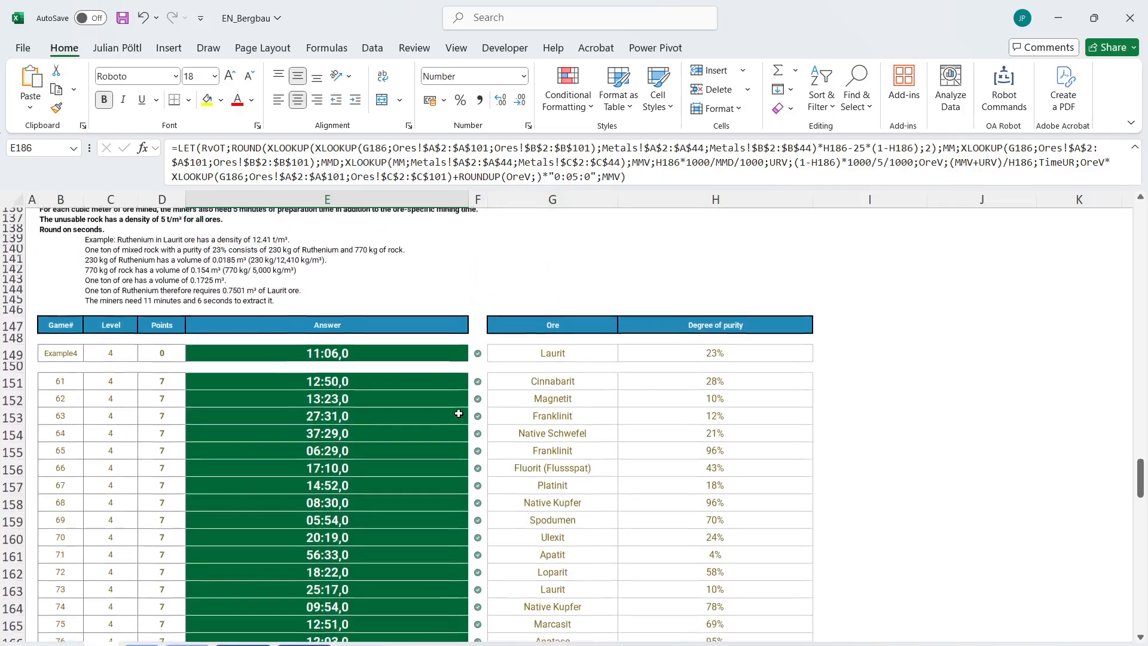
click(94, 284)
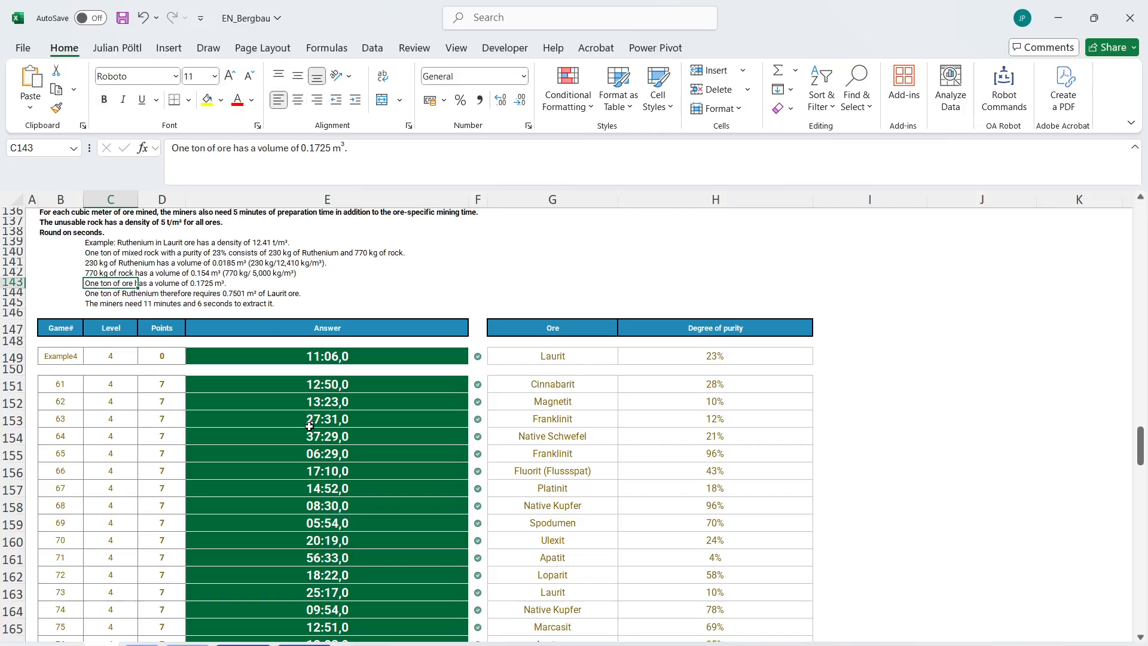
click(344, 359)
click(484, 168)
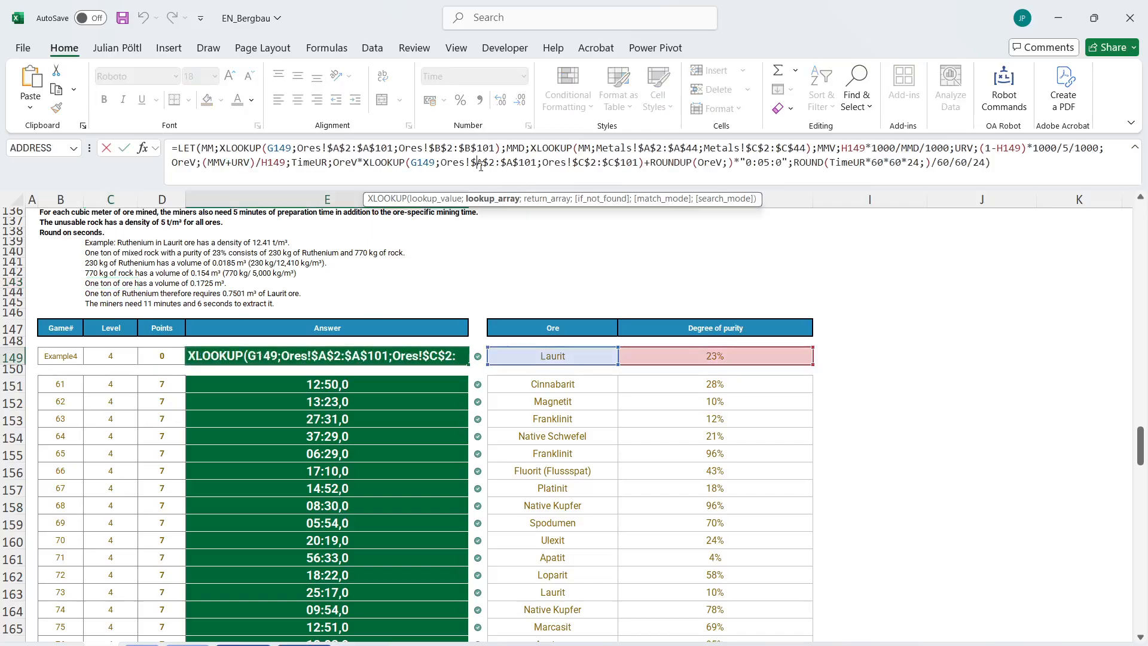
scroll(346, 388, down, 8)
scroll(344, 502, up, 4)
key(Escape)
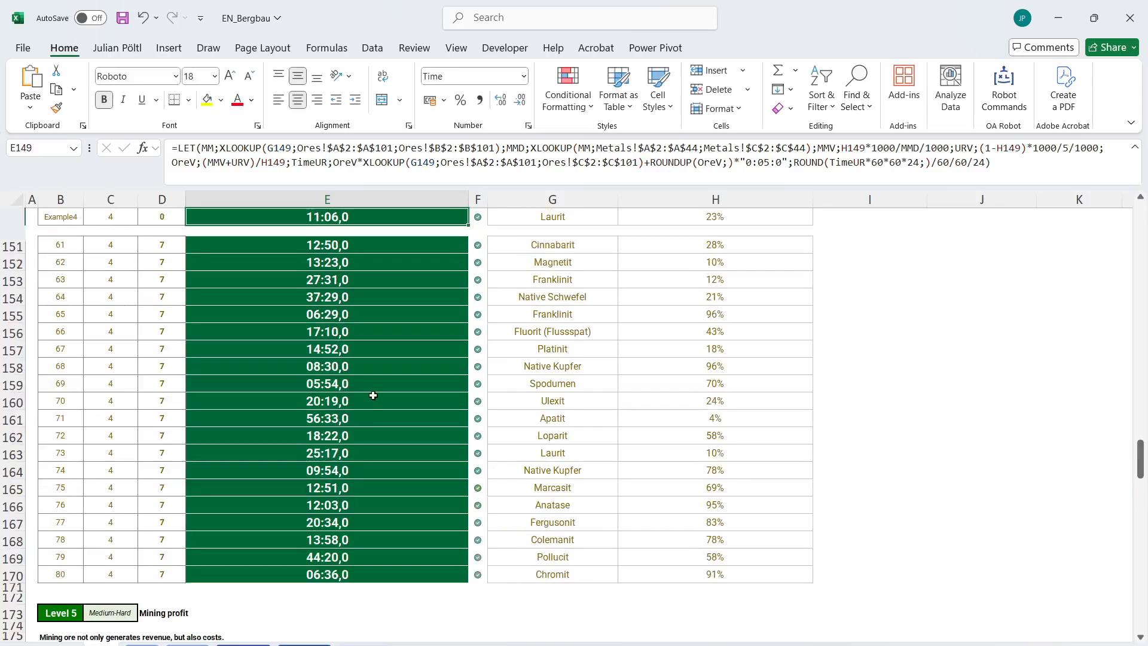
Replace MMV with OreV as the LET result in E186 and enter the formula.
scroll(359, 418, down, 6)
click(321, 427)
double_click(614, 177)
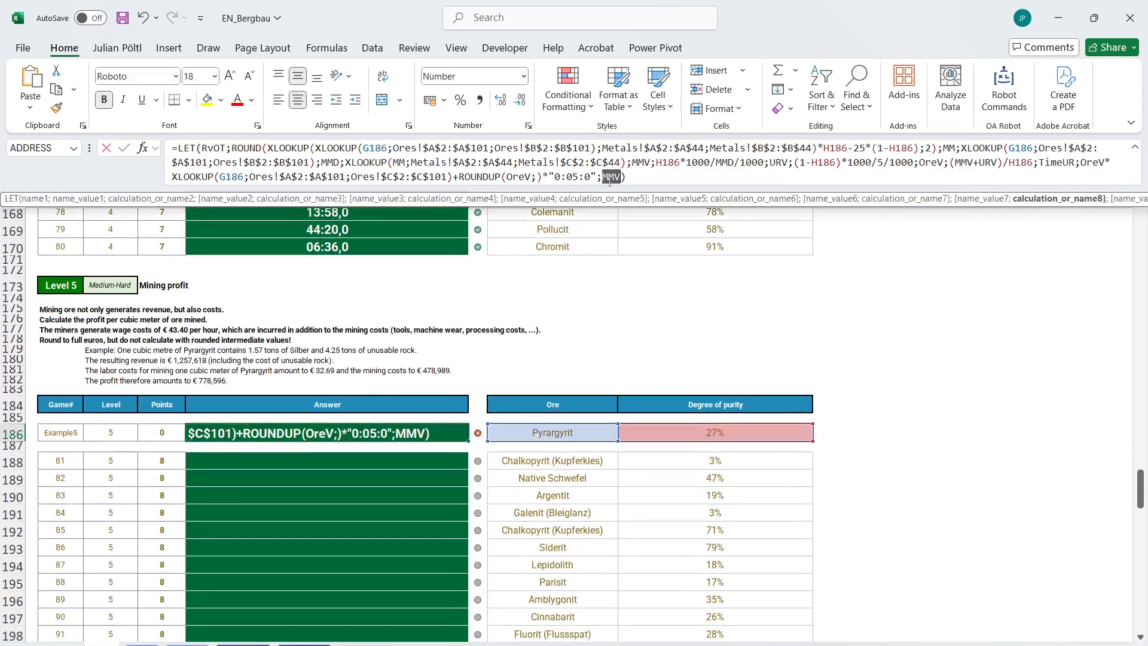
text(ore)
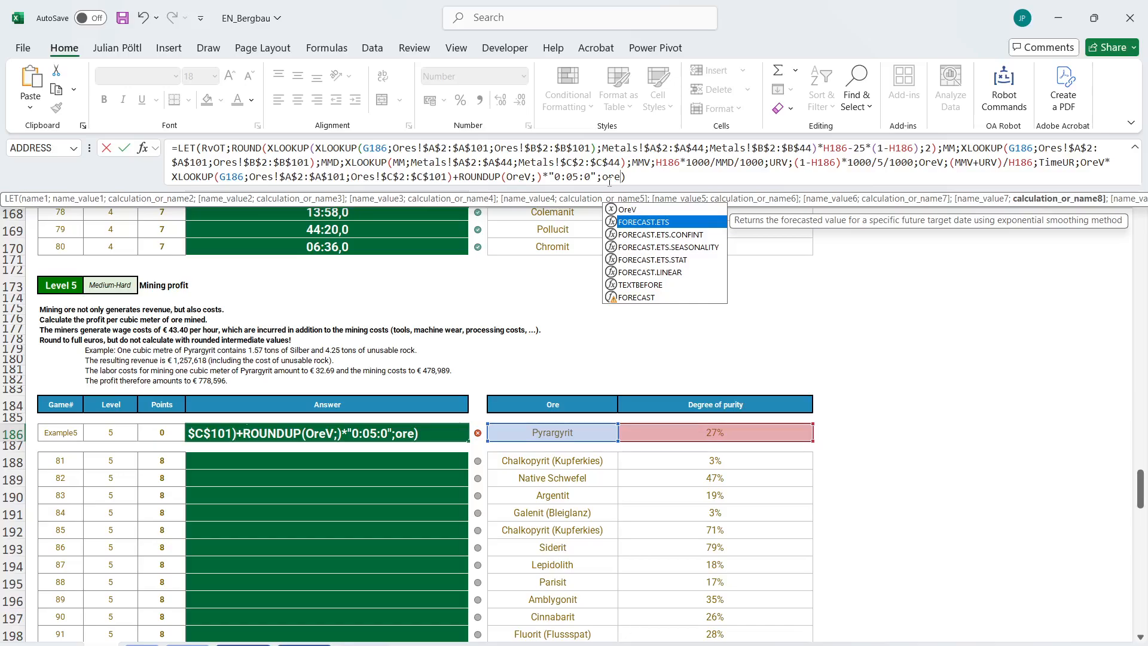
text(v)
key(Tab)
key(Return)
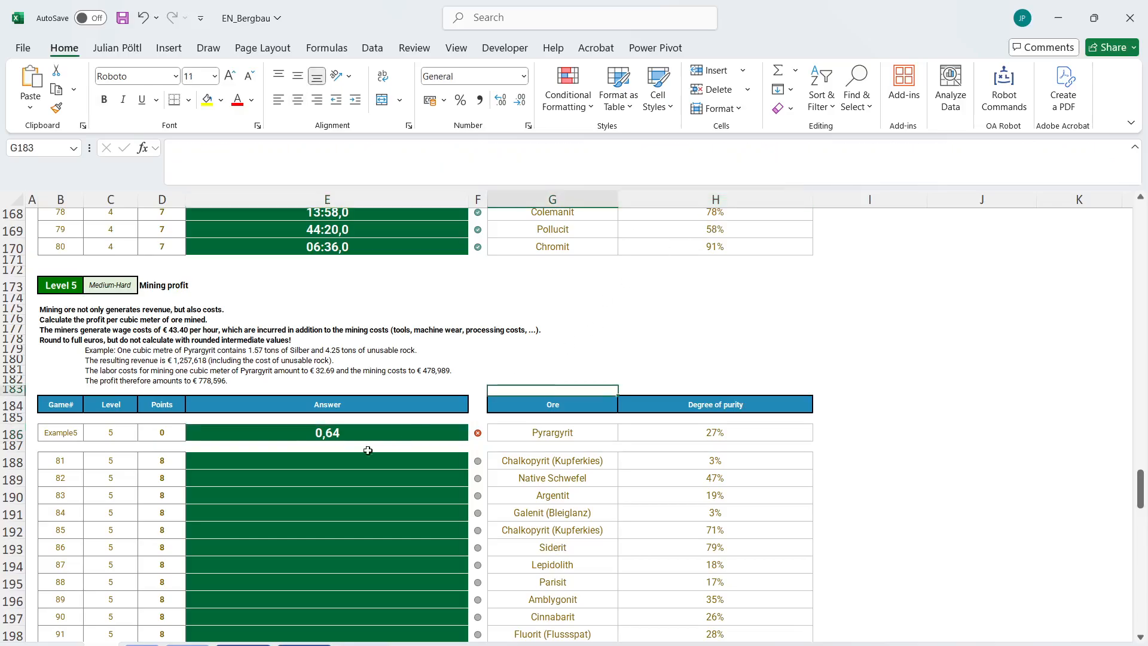
Change the LET result in the E186 formula to OreV*MMD/H186 and enter it.
click(664, 181)
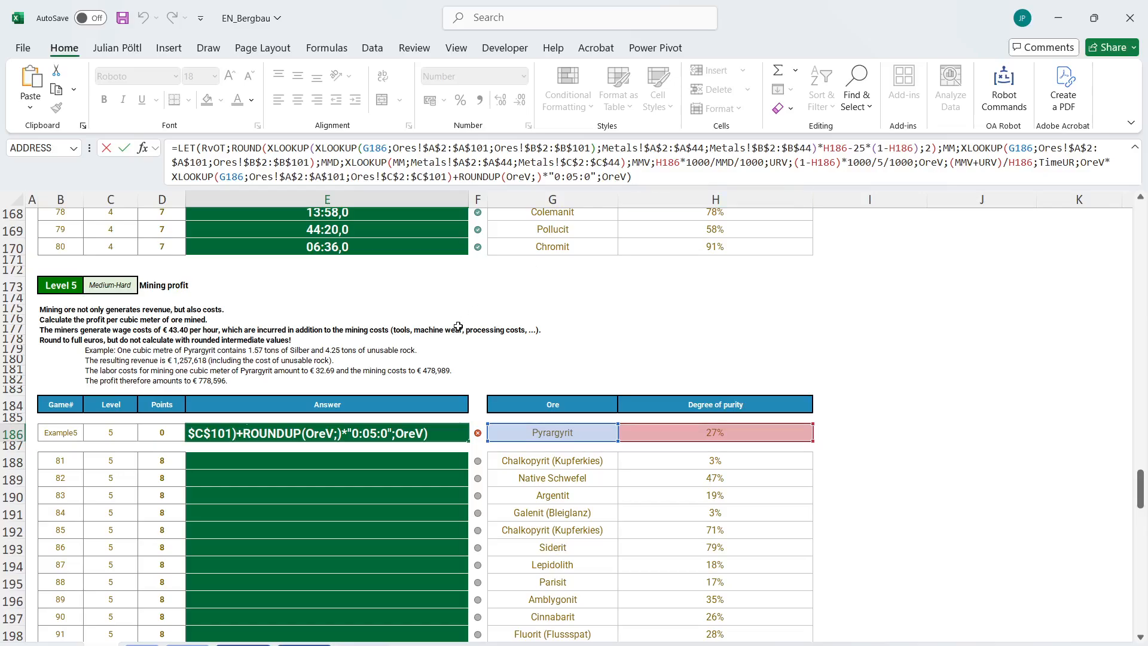
scroll(458, 326, up, 1)
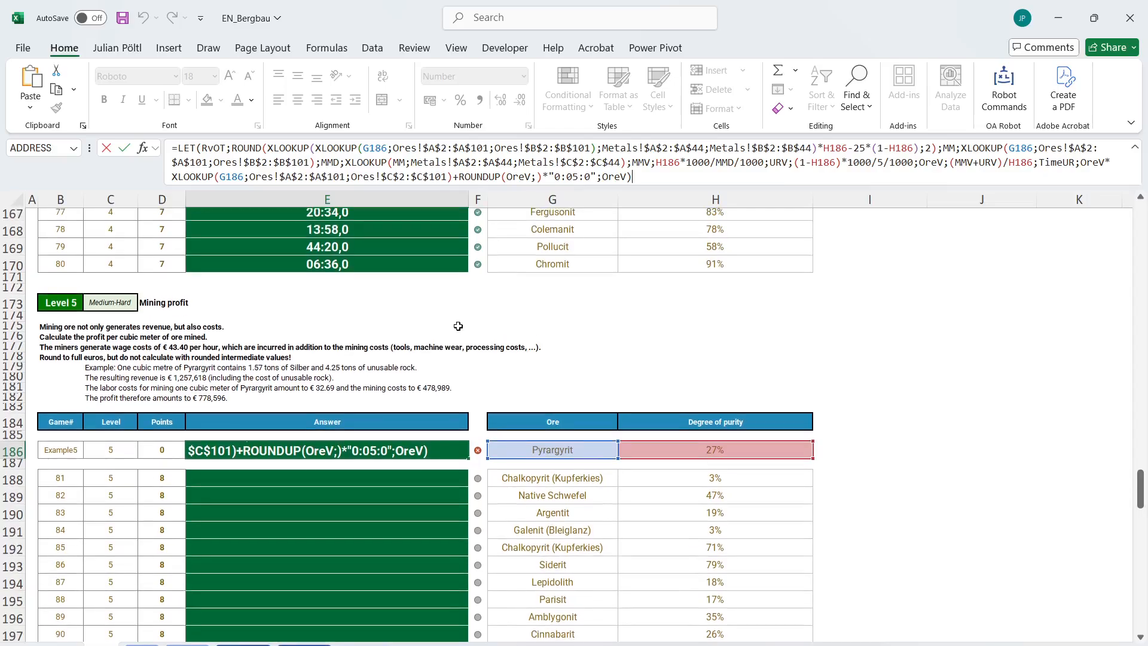
double_click(605, 176)
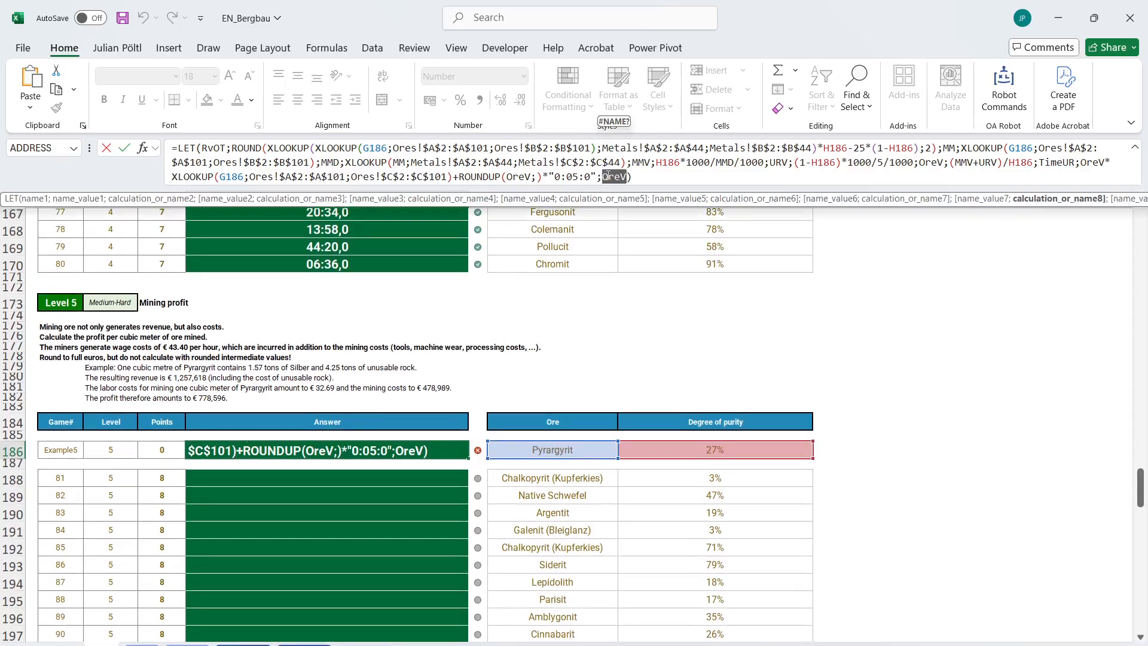
click(627, 177)
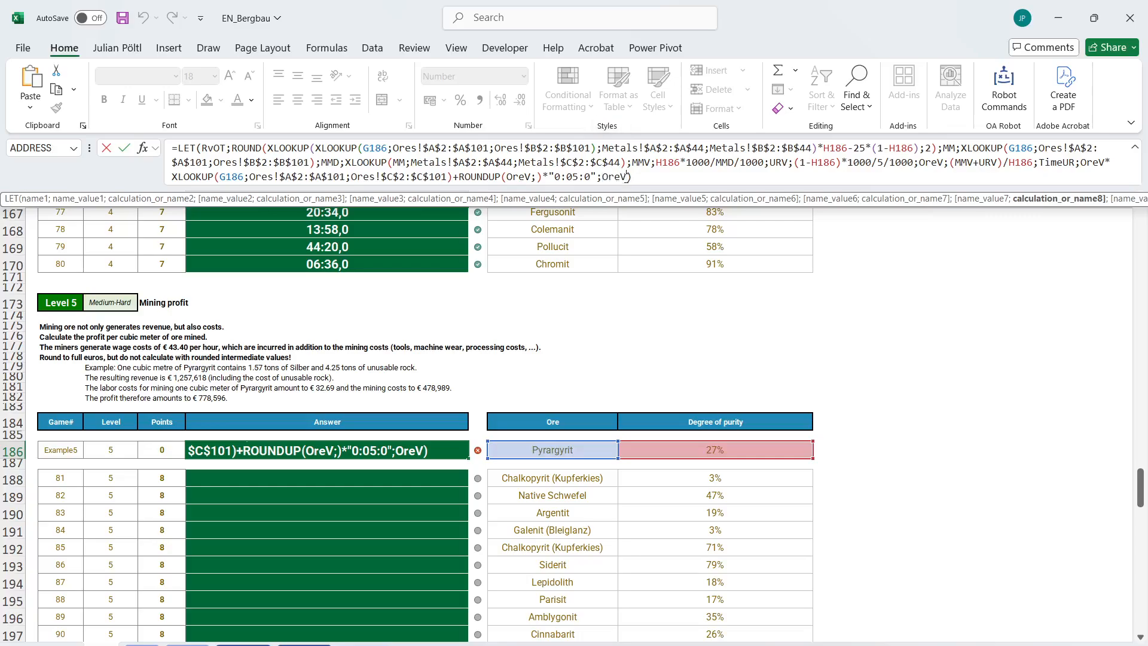
click(657, 178)
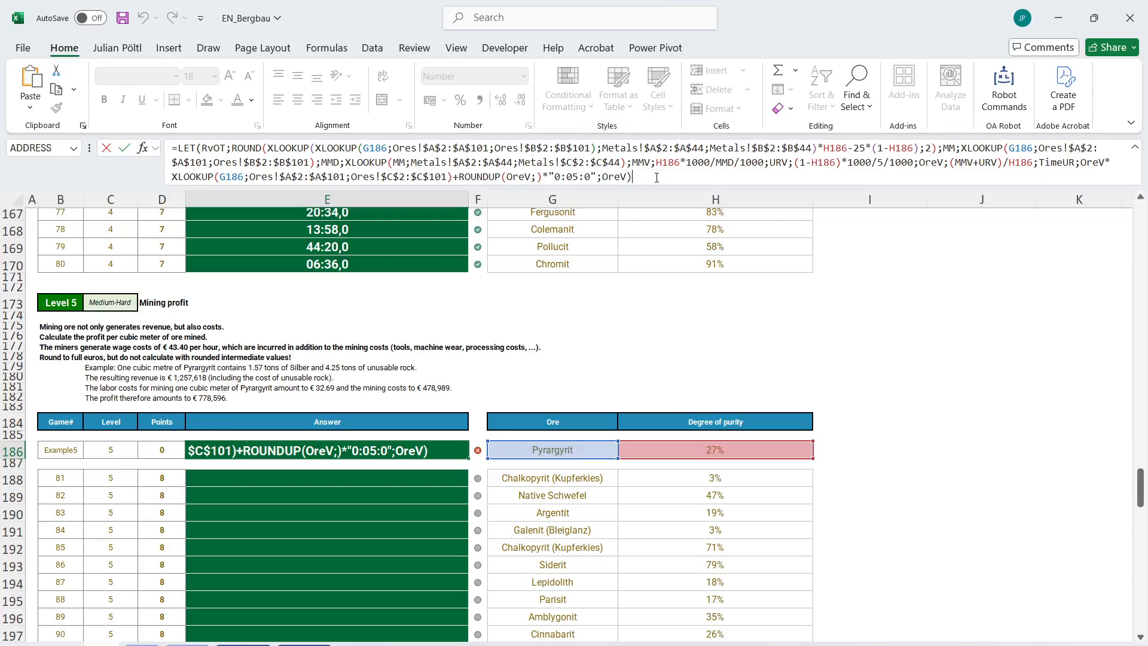
key(BackSpace)
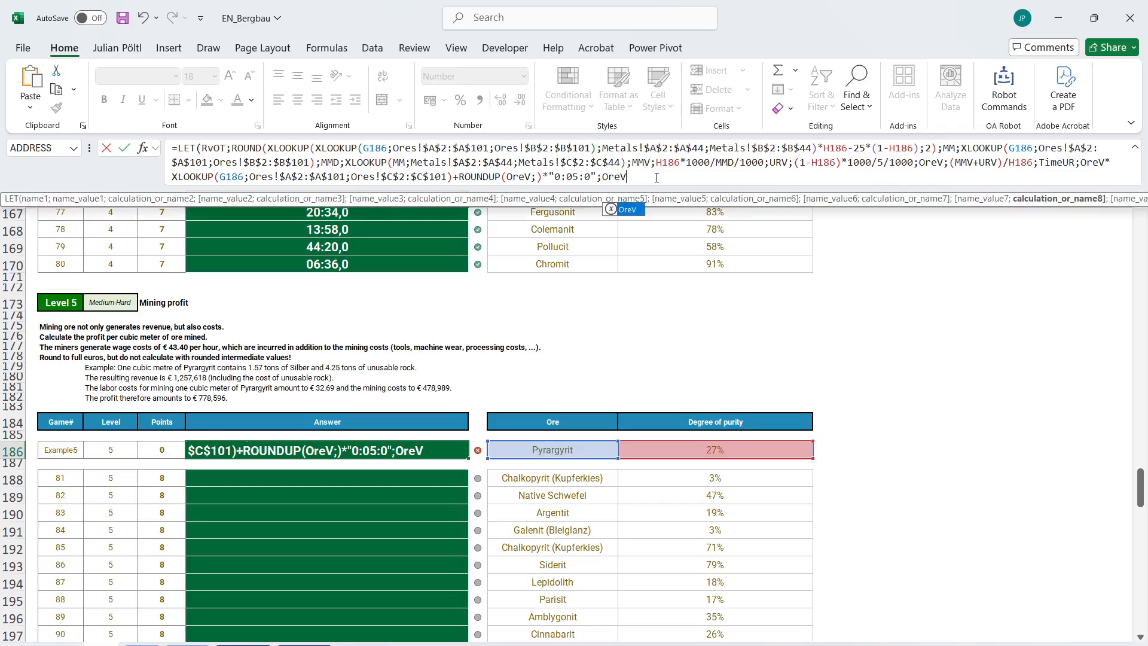
text(*)
text(M)
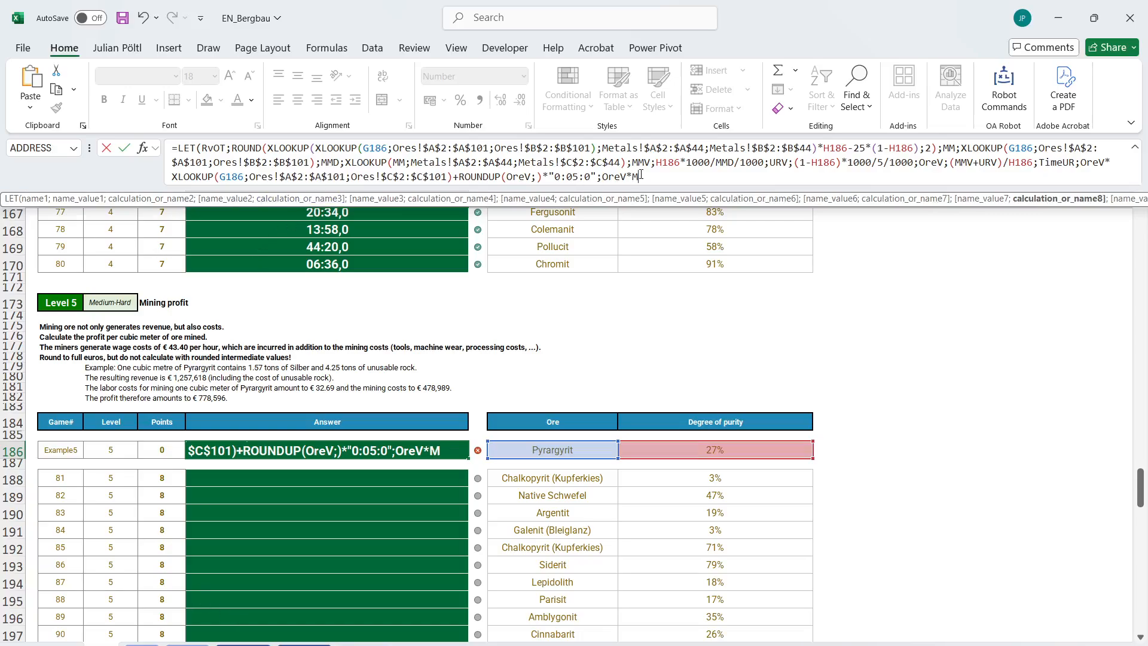
text(MD/)
click(660, 450)
text())
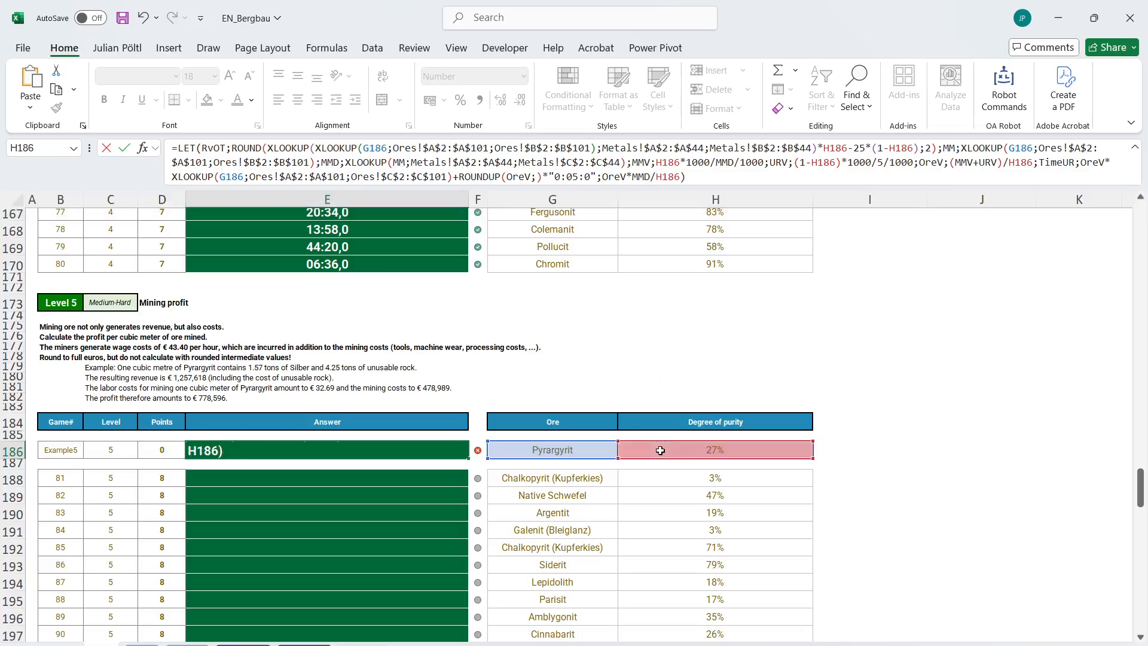
key(Return)
key(Up)
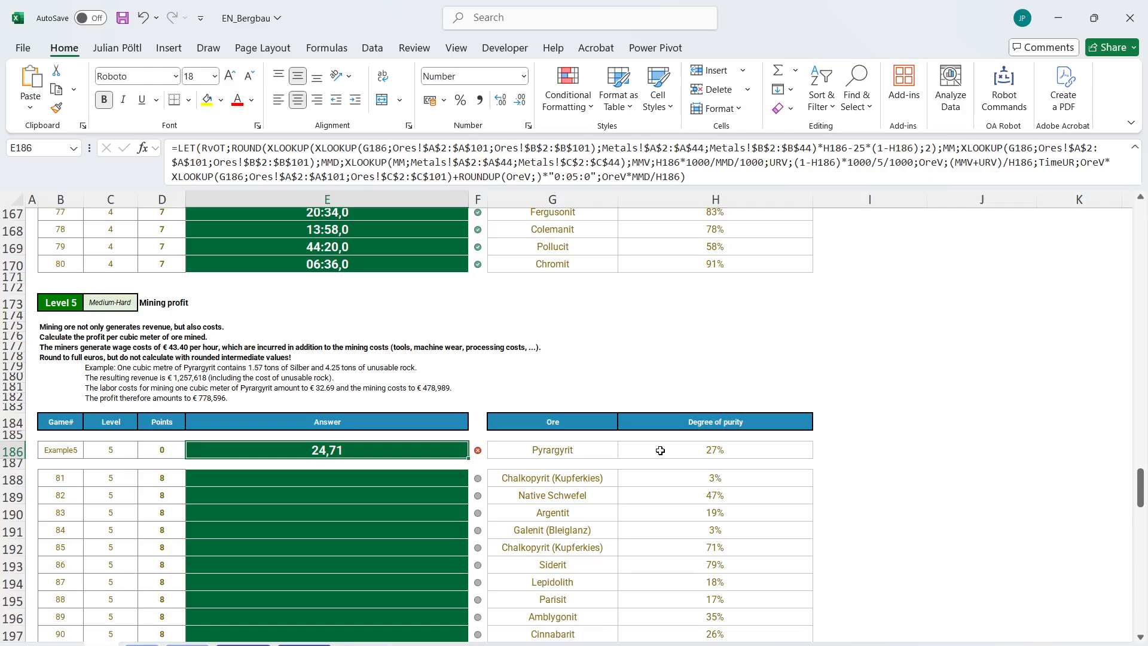
Try OreV/MMD*H186 as the LET result in E186 and enter the formula.
click(634, 177)
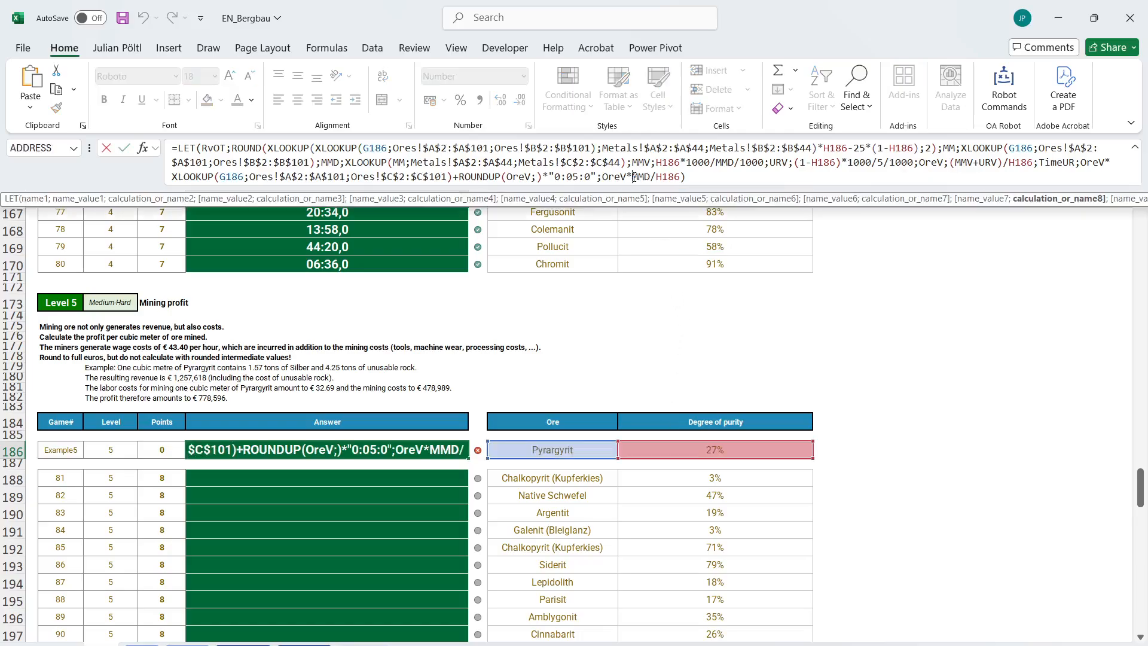
key(BackSpace)
text(/)
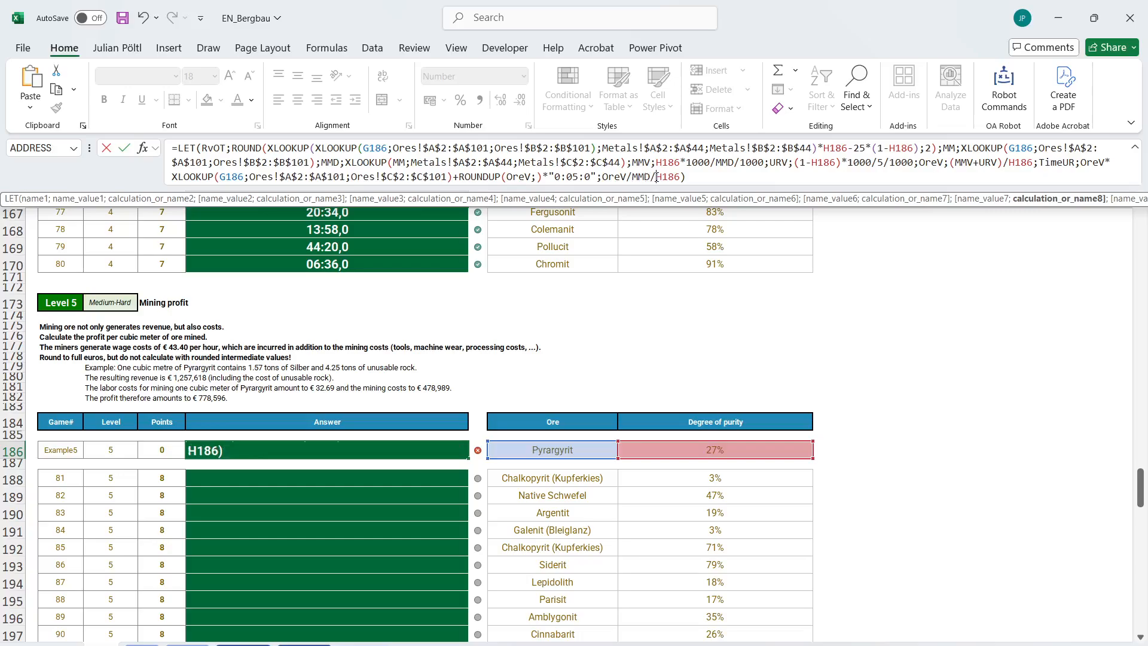
key(Return)
key(Up)
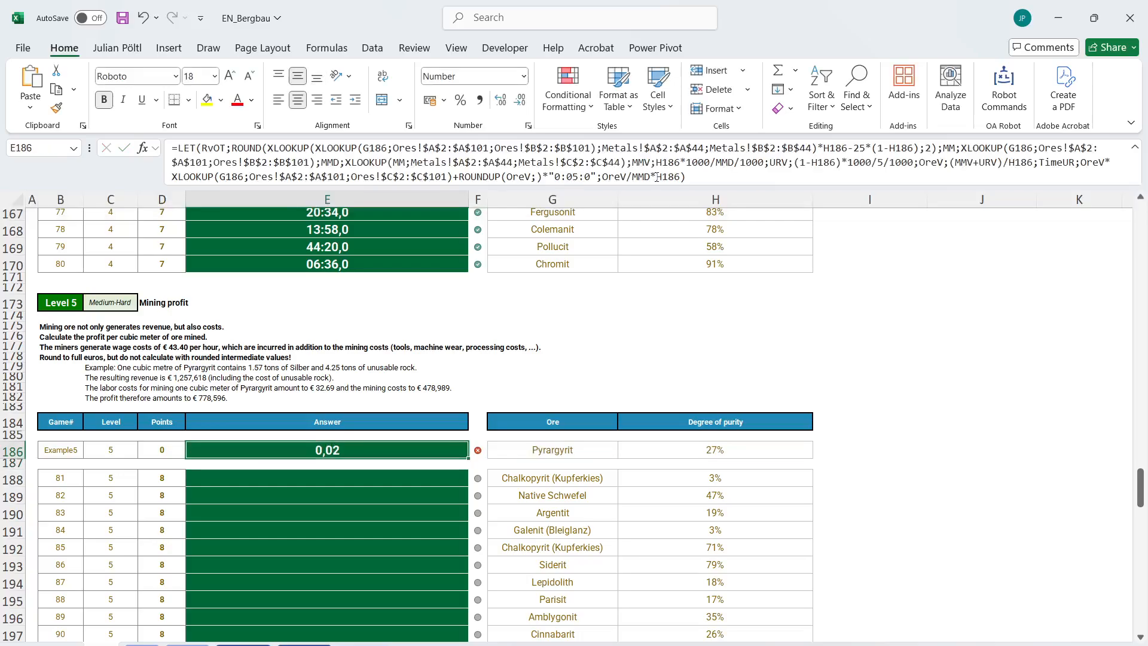
Undo the last two E186 formula edits, going back to OreV as the LET result.
key(ctrl+z)
key(ctrl+z)
click(656, 177)
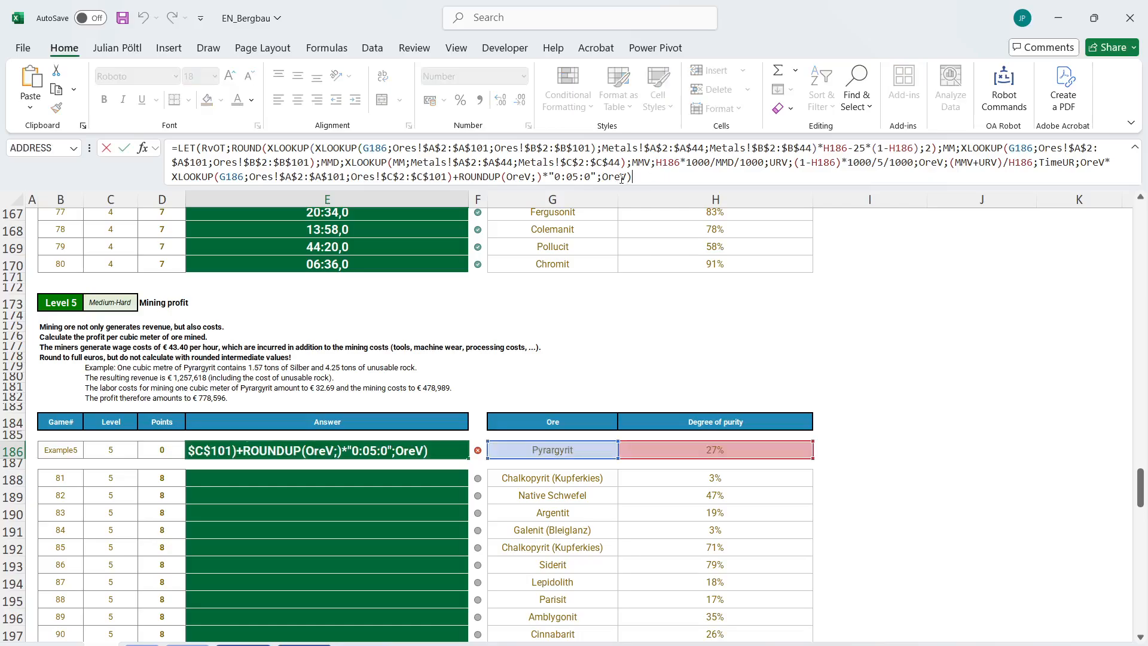
key(Escape)
Change the LET result in E186 to 1/OreV and enter the formula.
click(603, 178)
text(1.)
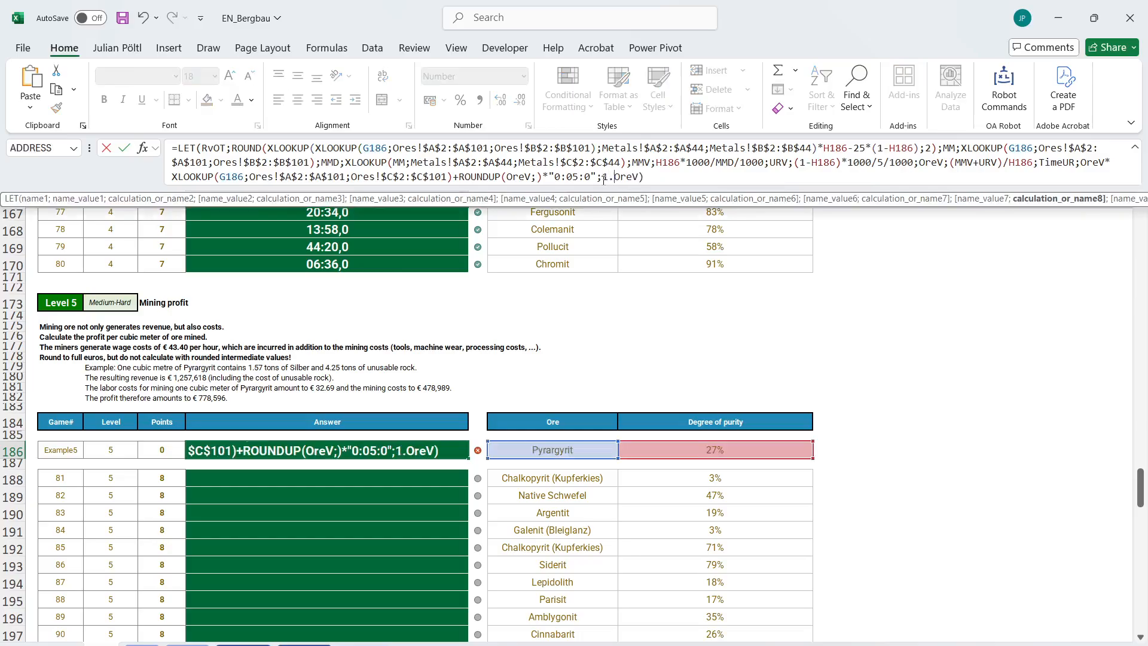
key(BackSpace)
text(/)
key(ctrl+Return)
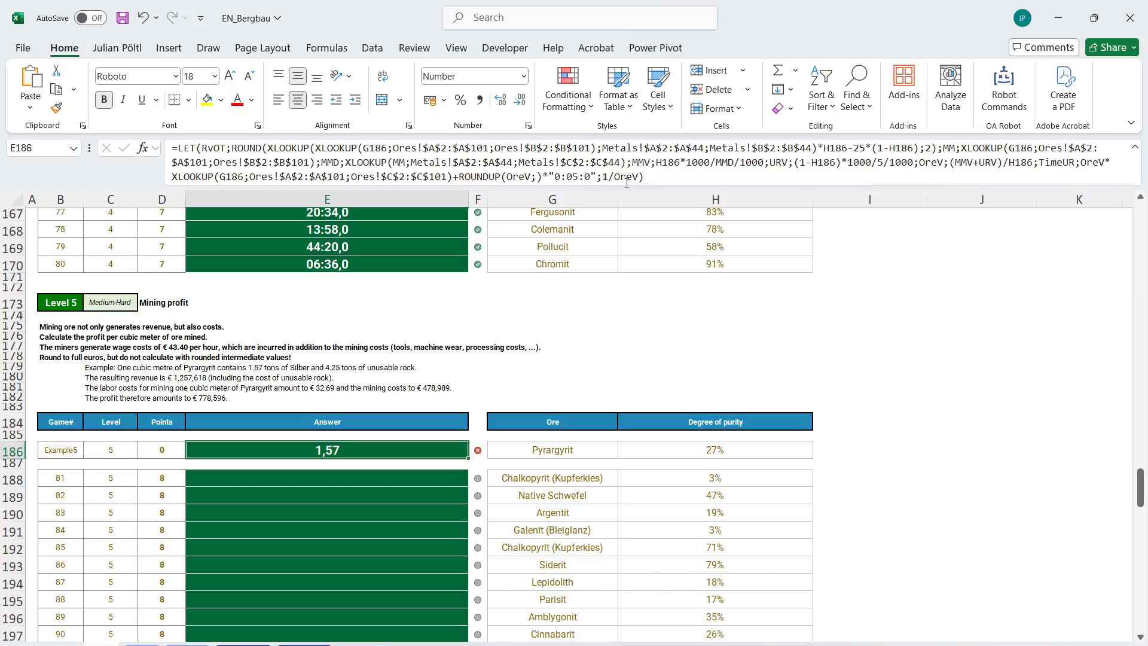
Divide the 1/OreV result in the E186 formula by the degree of purity in H186 and enter it.
click(653, 177)
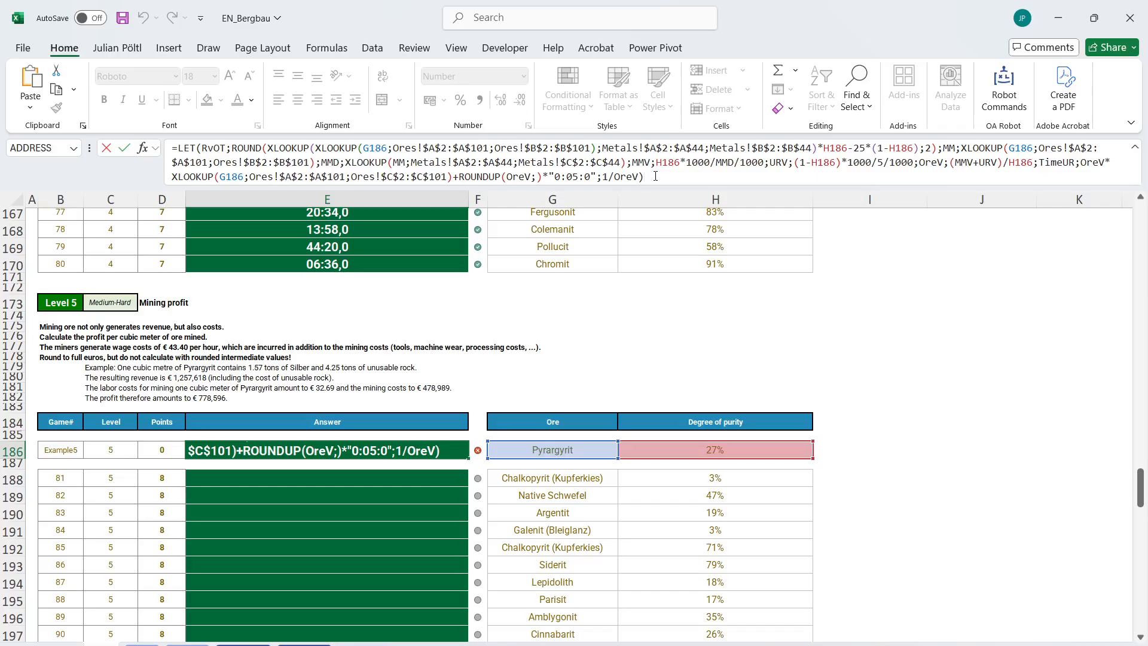
scroll(512, 299, up, 1)
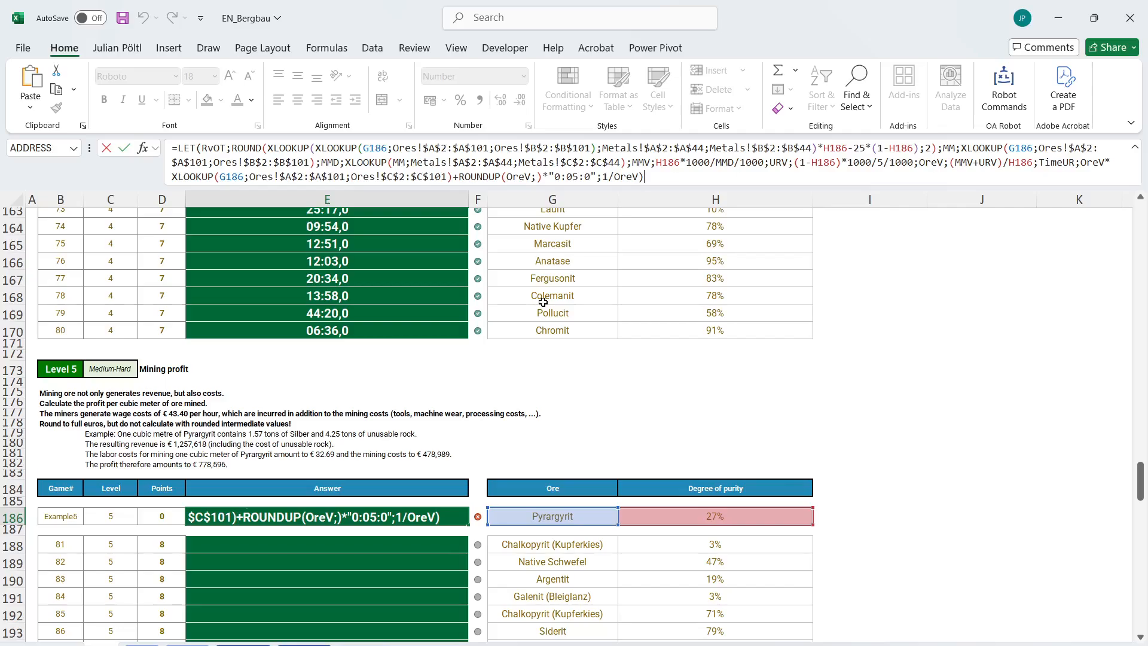
key(BackSpace)
text(/)
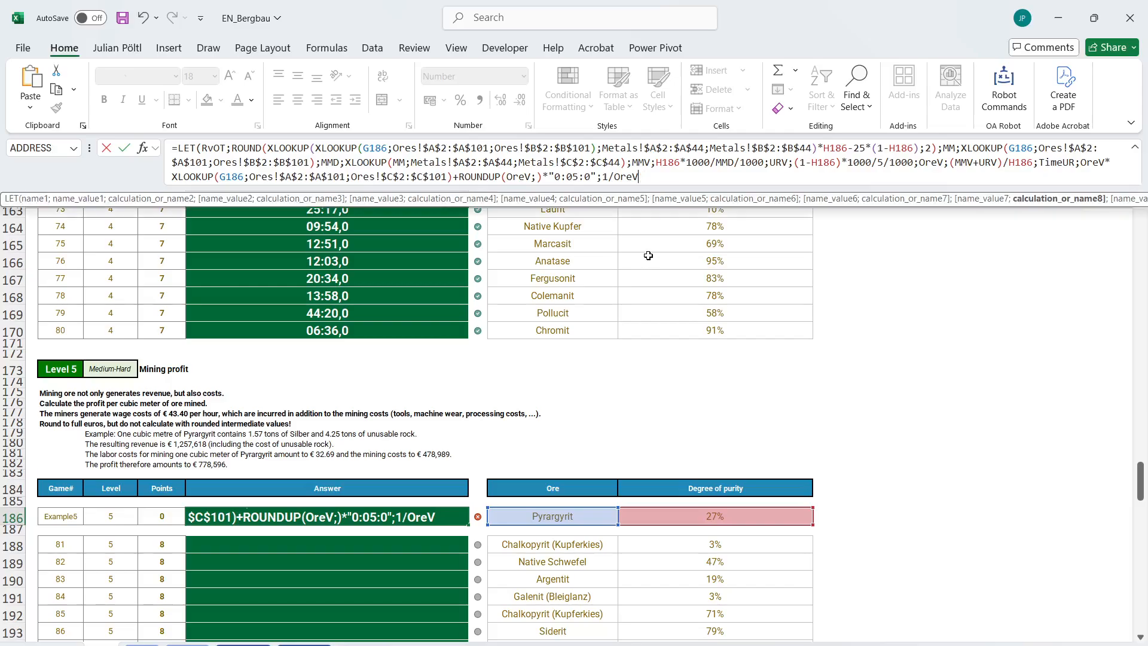
click(663, 517)
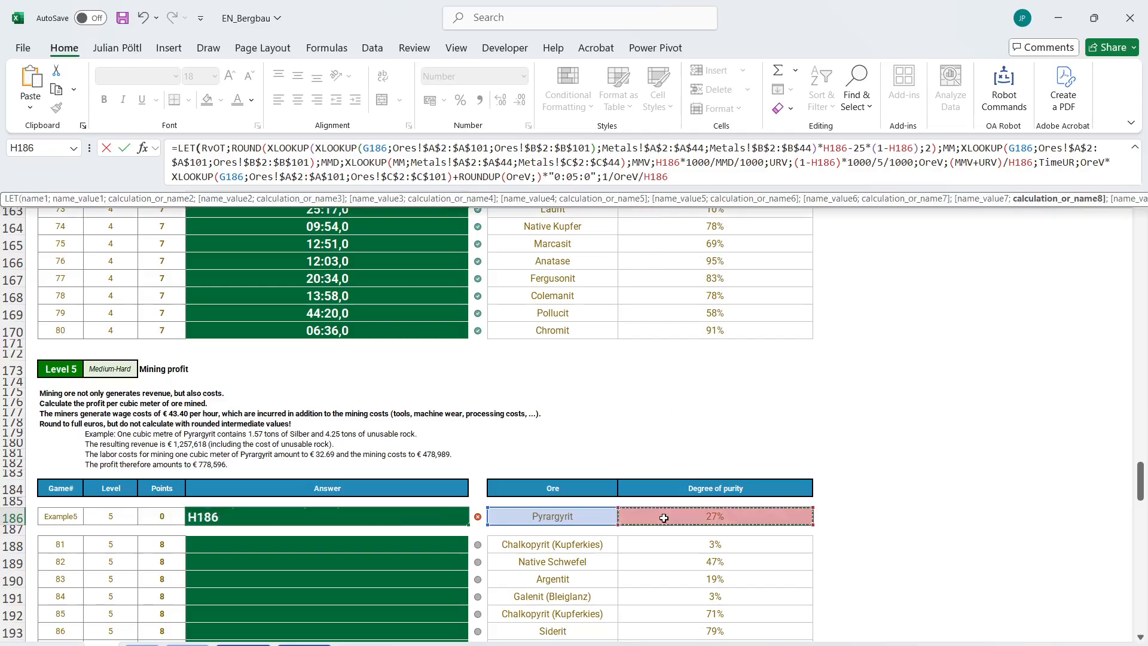
key(Return)
key(Up)
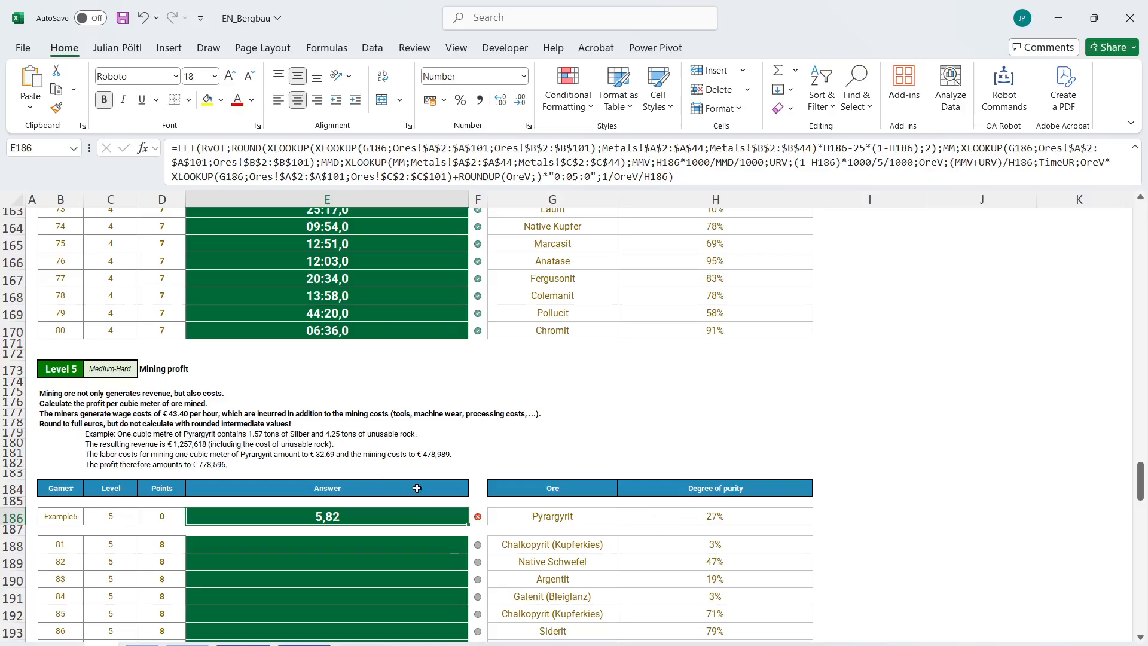
Insert the variable name Weight1CM before the closing 1/OreV/H186 expression in the E186 formula.
click(602, 178)
text(Weight)
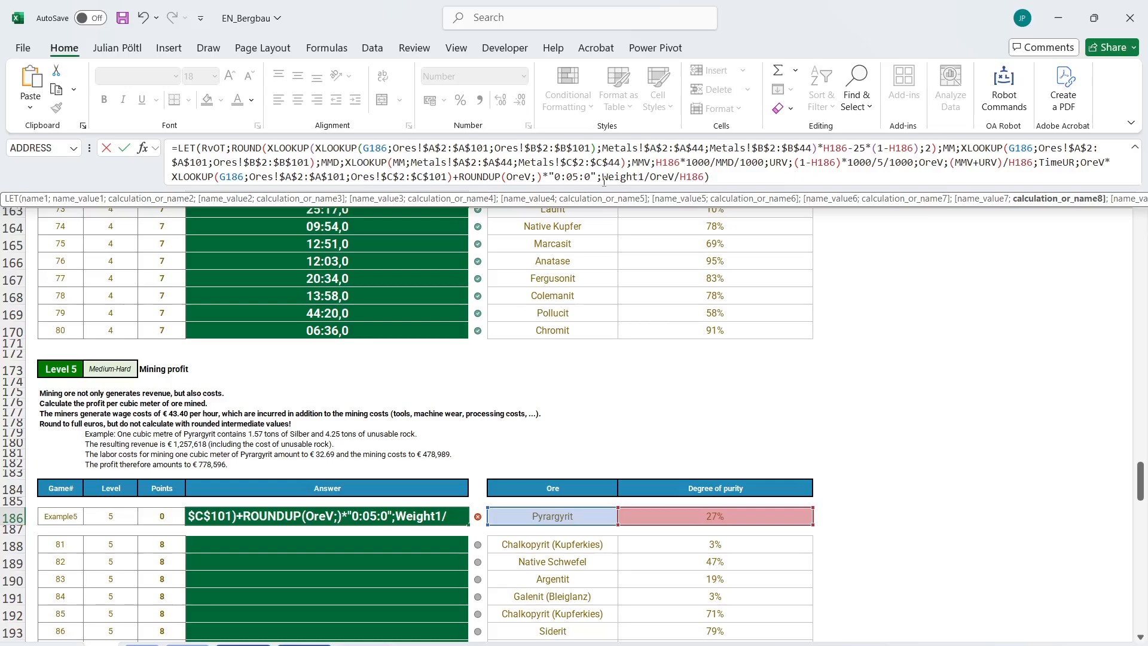
text(1CM;)
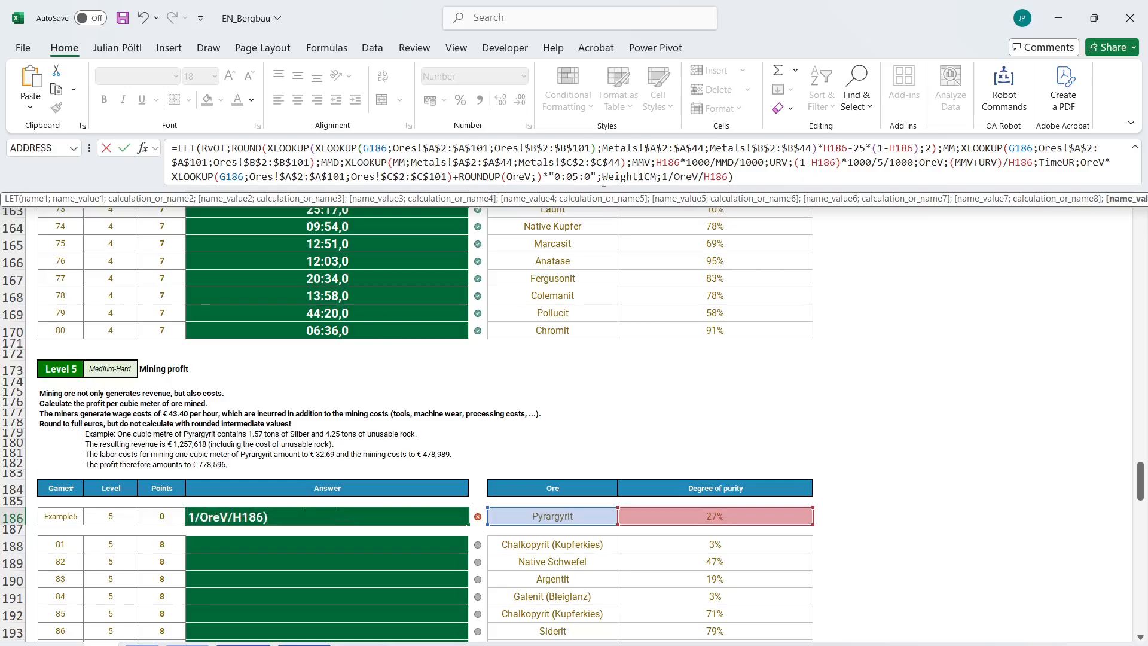
Return Weight1CM as the LET result after 1/OreV/H186 in E186, close the function and enter the formula.
click(741, 177)
key(BackSpace)
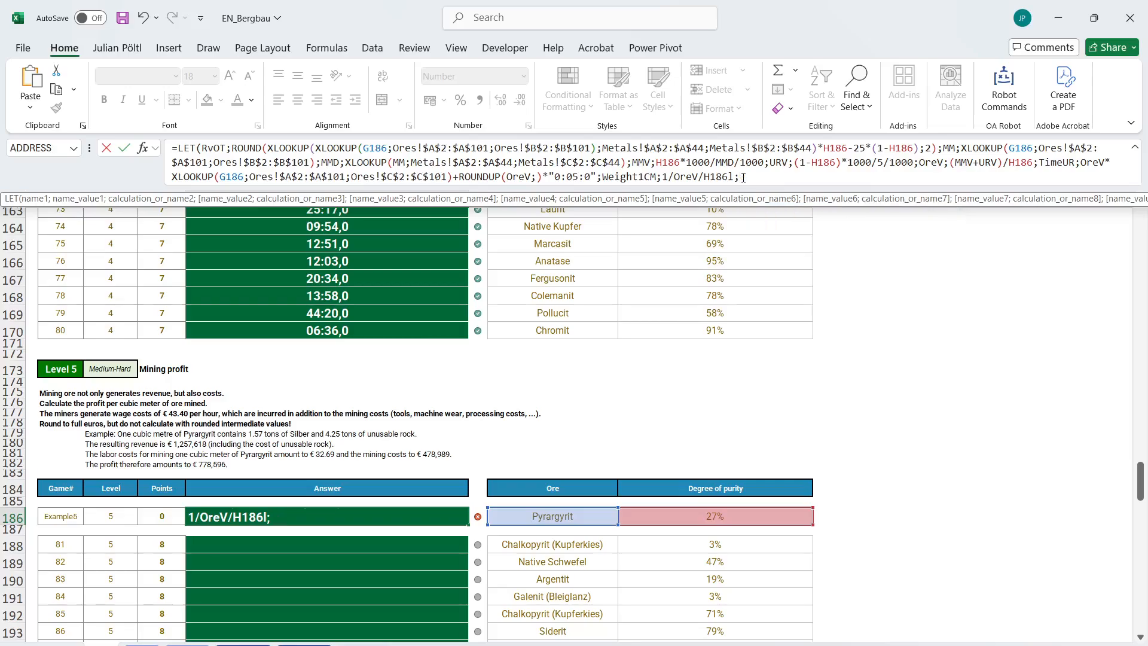
text(l;we)
key(BackSpace)
key(BackSpace)
key(BackSpace)
key(BackSpace)
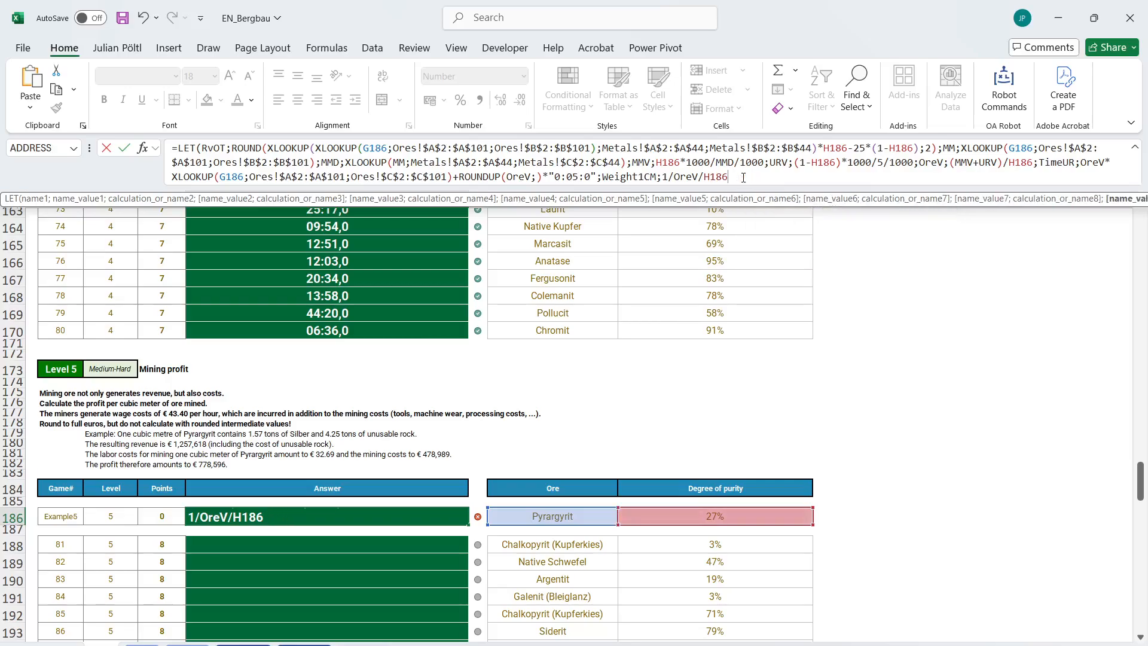
text(;wei)
key(Down)
key(Tab)
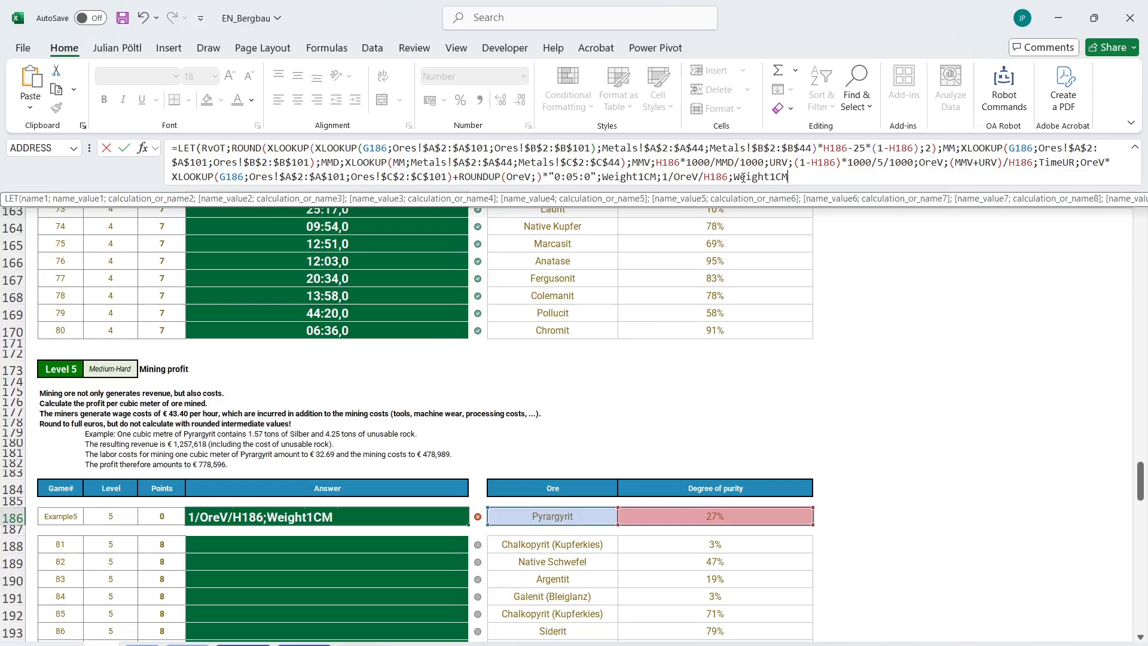
text())
key(Return)
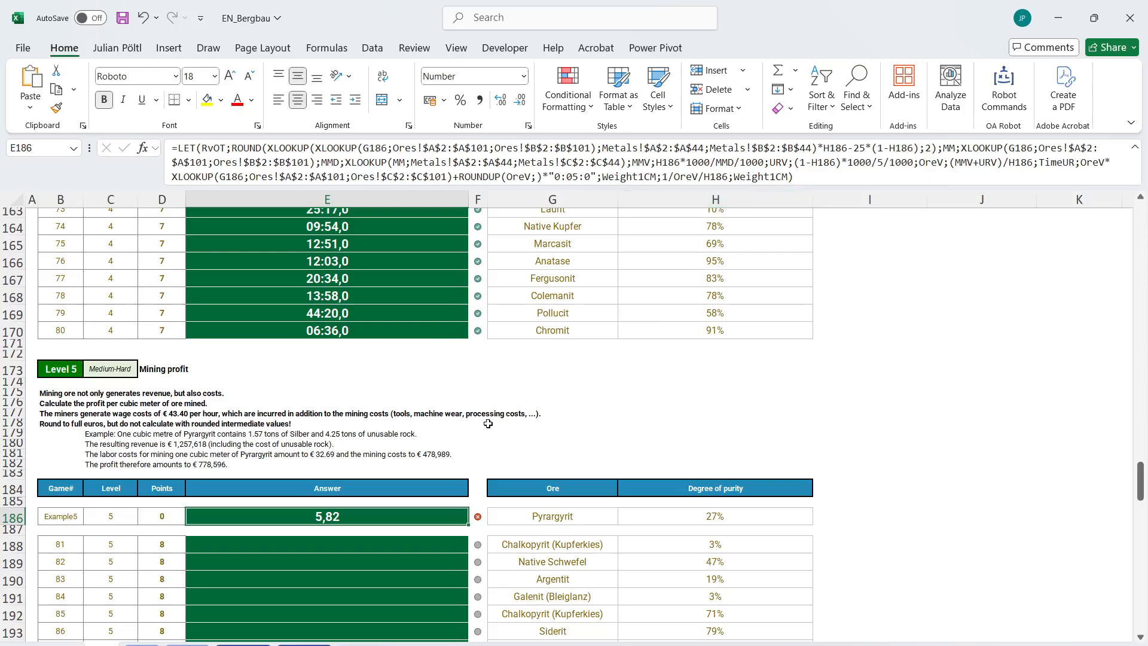
Replace Weight1CM with RvOT*Weight1CM as the LET result in E186 and enter the formula.
scroll(487, 424, up, 10)
scroll(488, 423, down, 12)
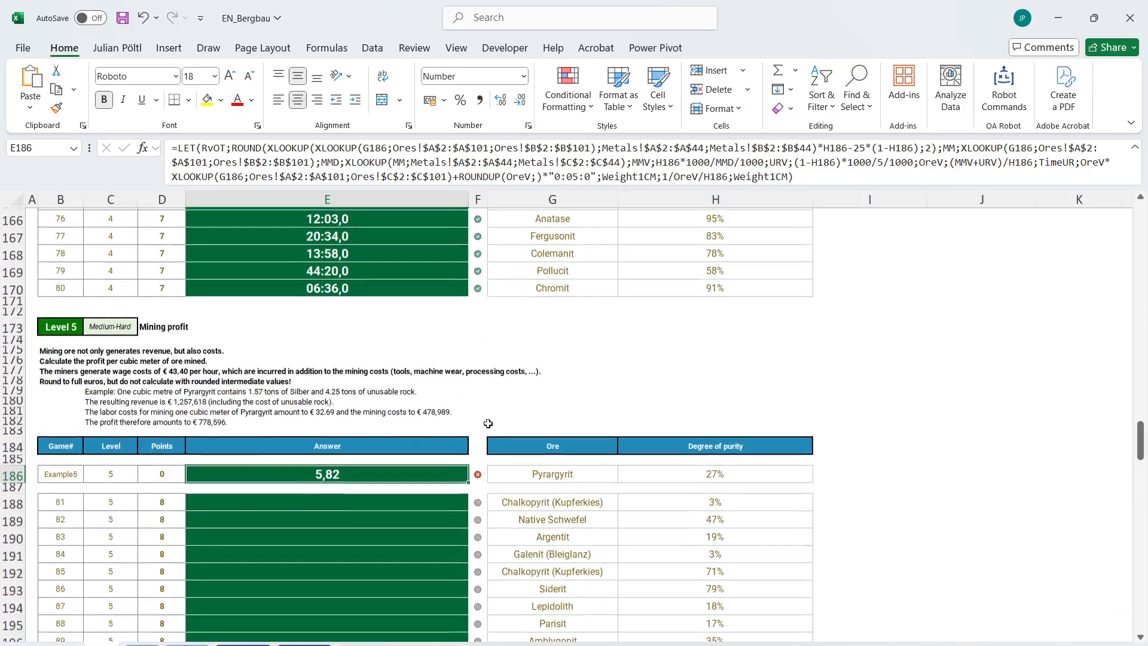
click(724, 179)
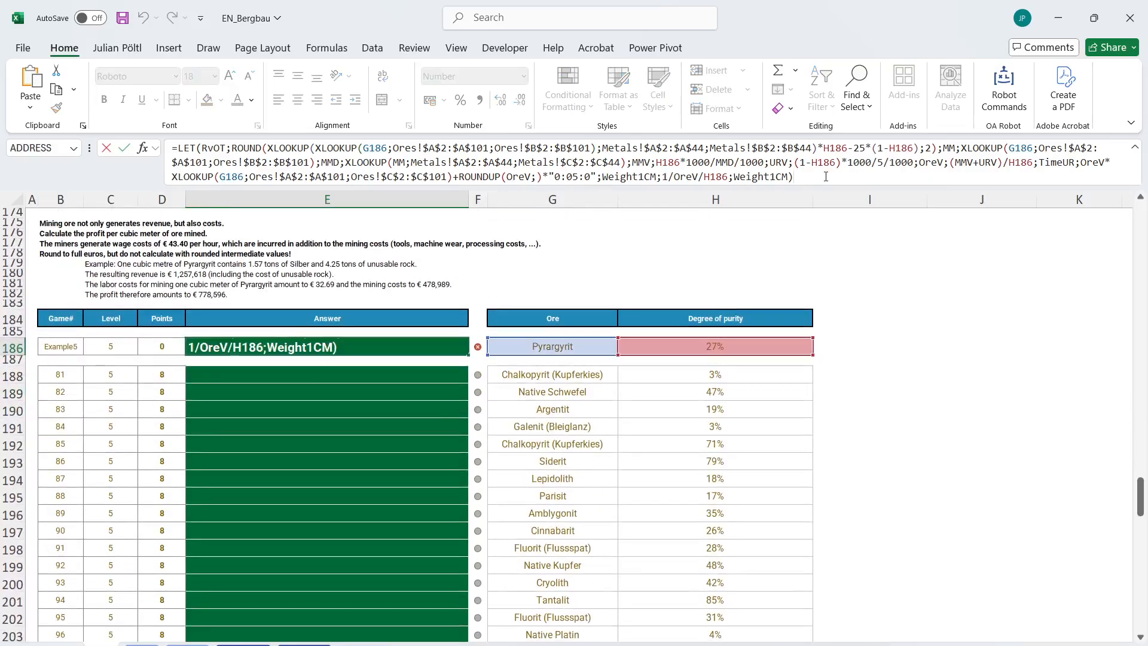
scroll(532, 374, up, 1)
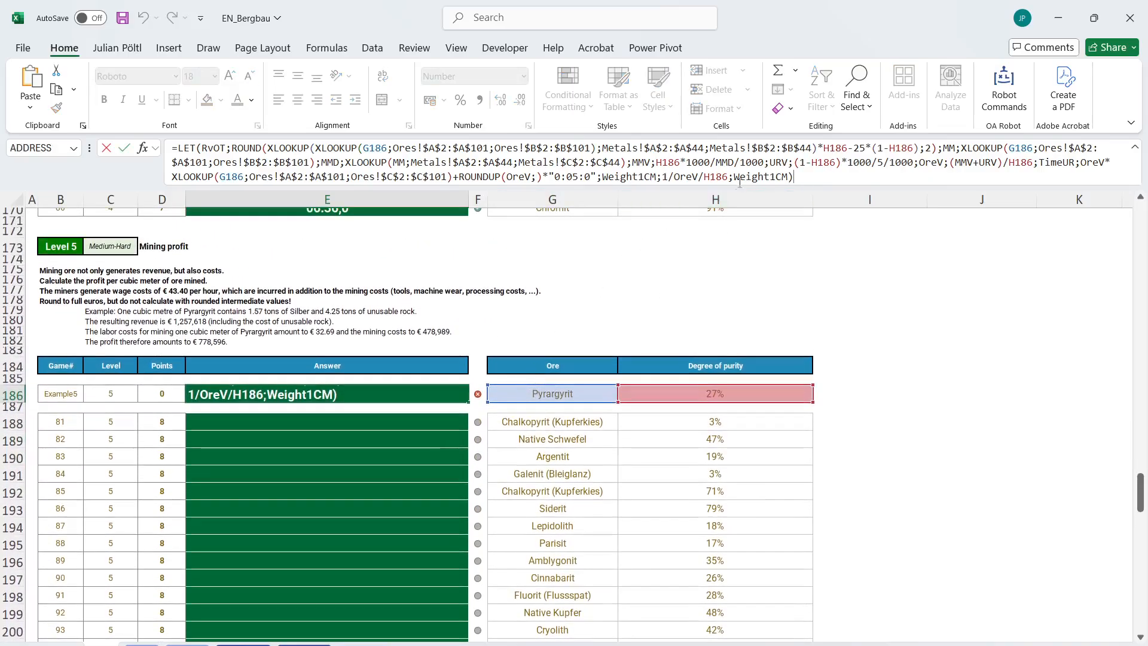
double_click(771, 177)
drag(793, 177, 735, 178)
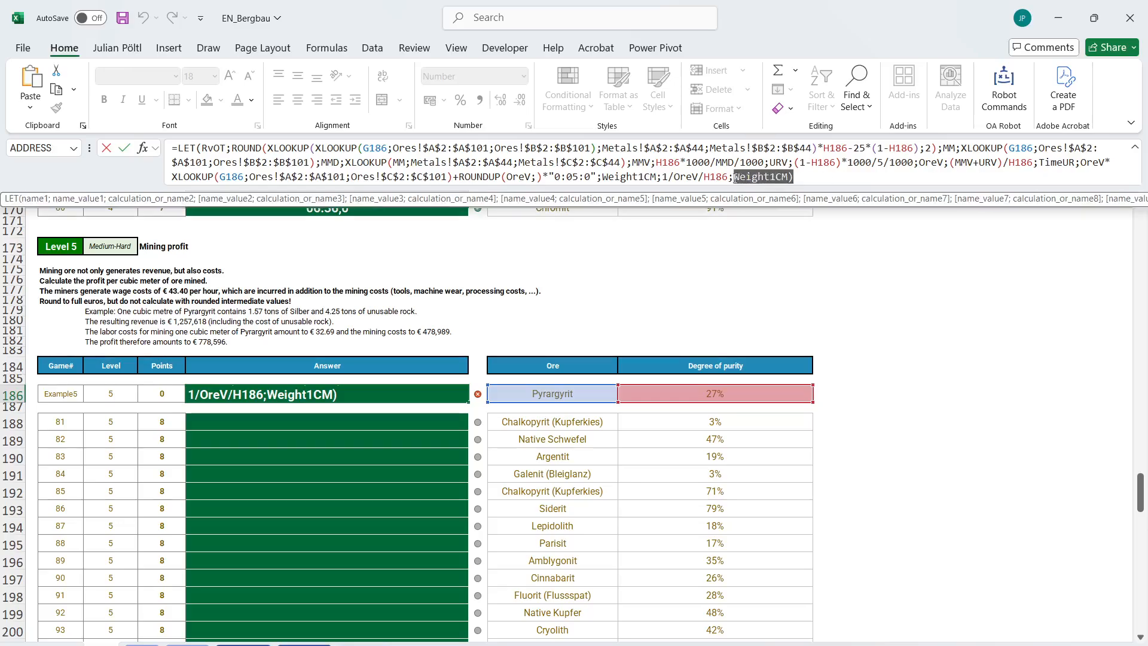
text(rv)
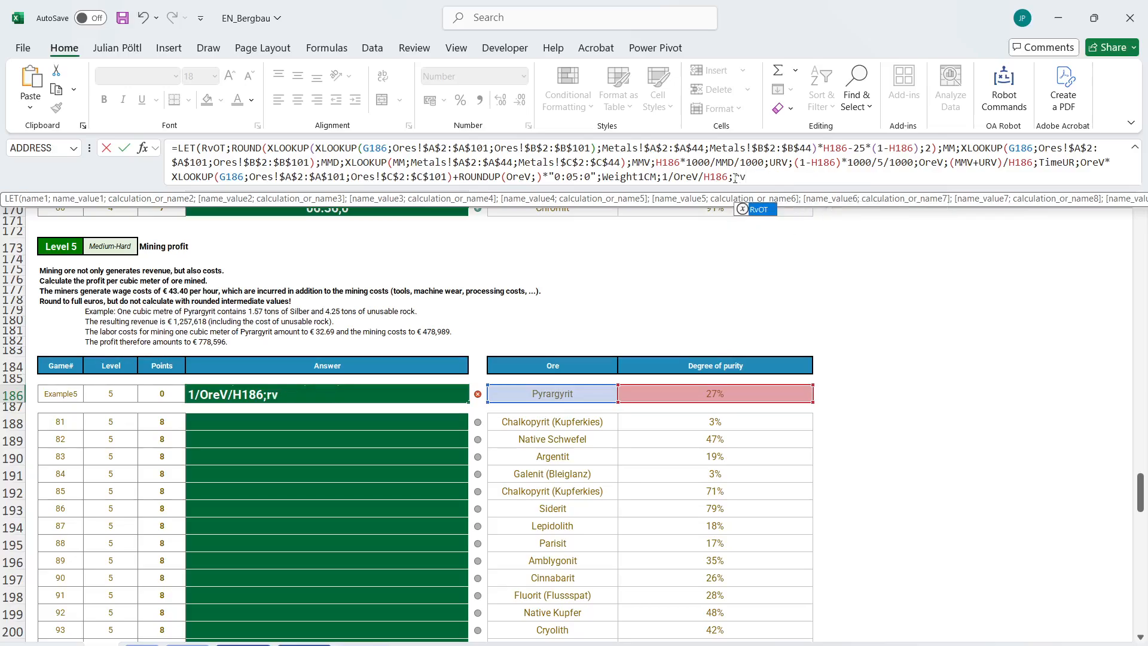
key(Tab)
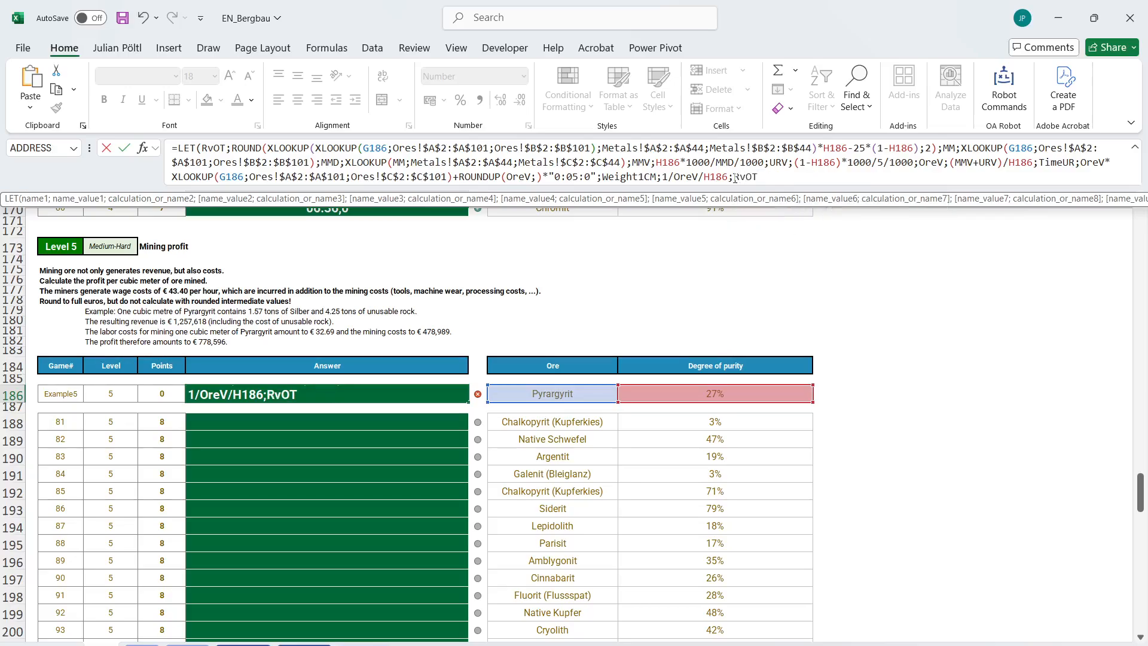
text(*wei)
key(Tab)
text())
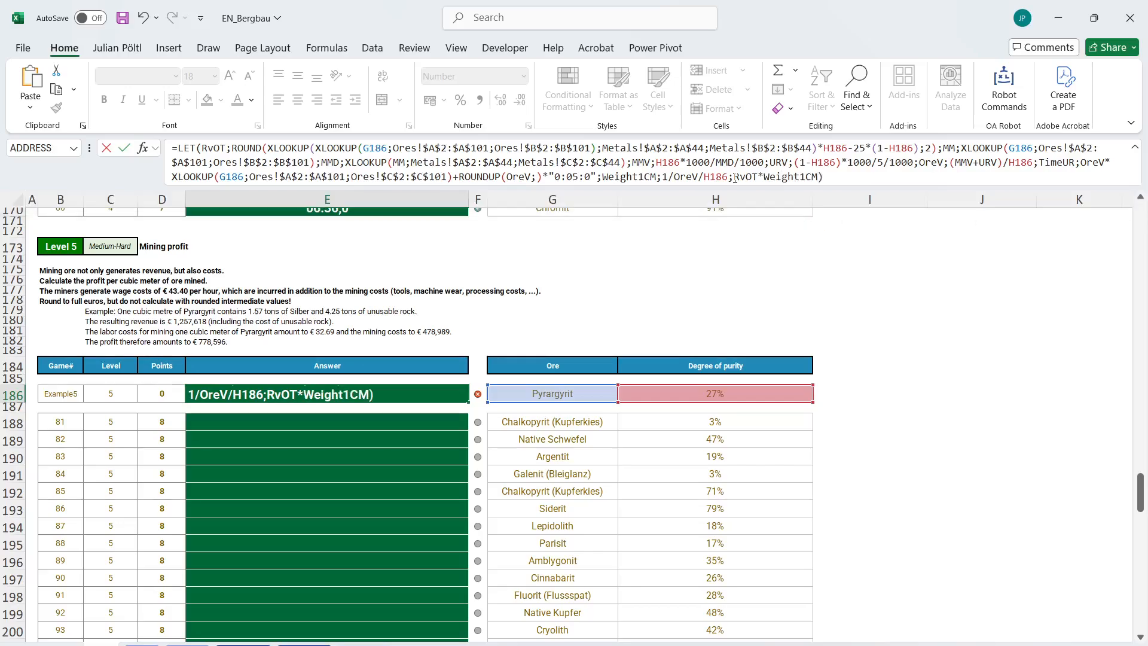
key(Return)
key(Up)
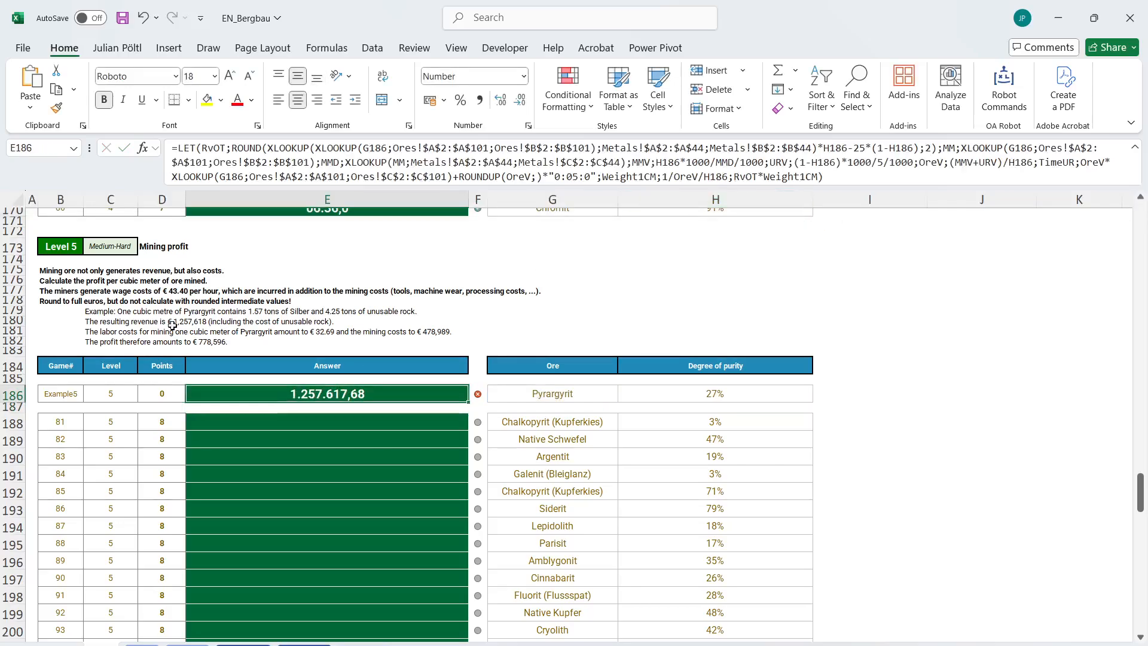
Reopen the end of the E186 formula and subtract a time-based cost term from RvOT*Weight1CM.
click(846, 177)
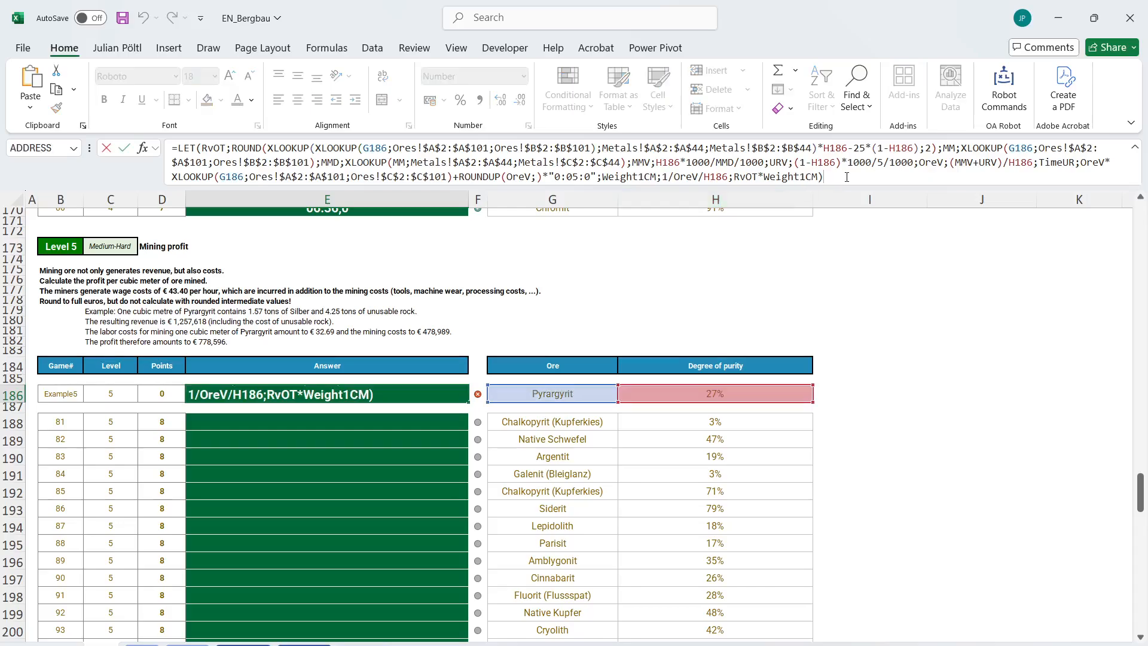
key(BackSpace)
text(-)
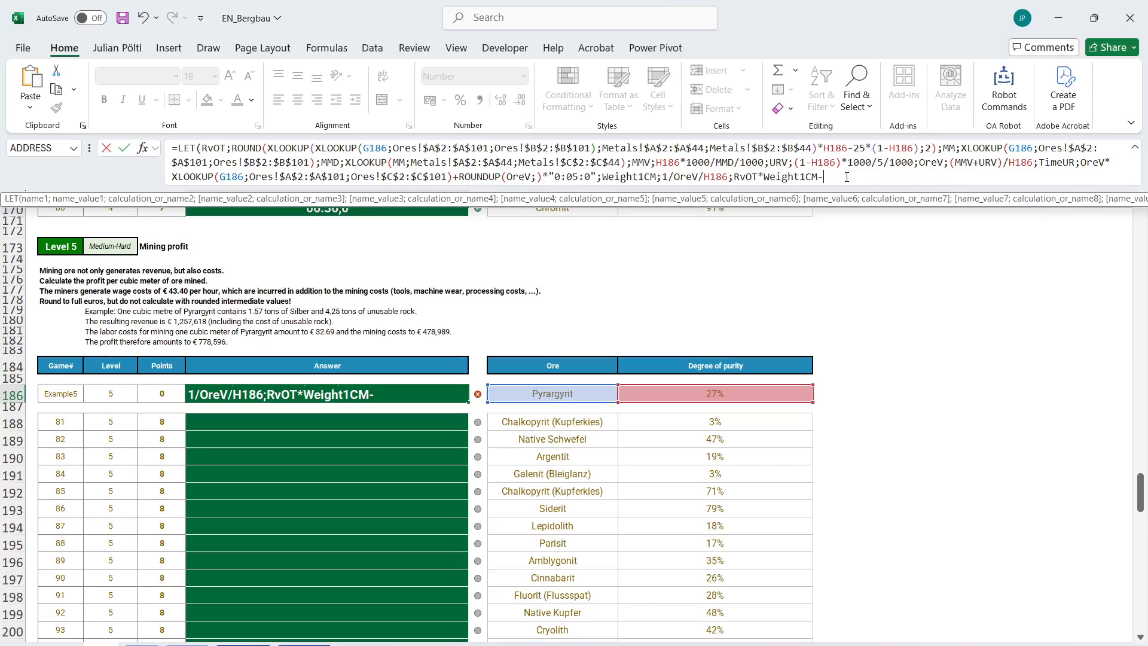
text(tim)
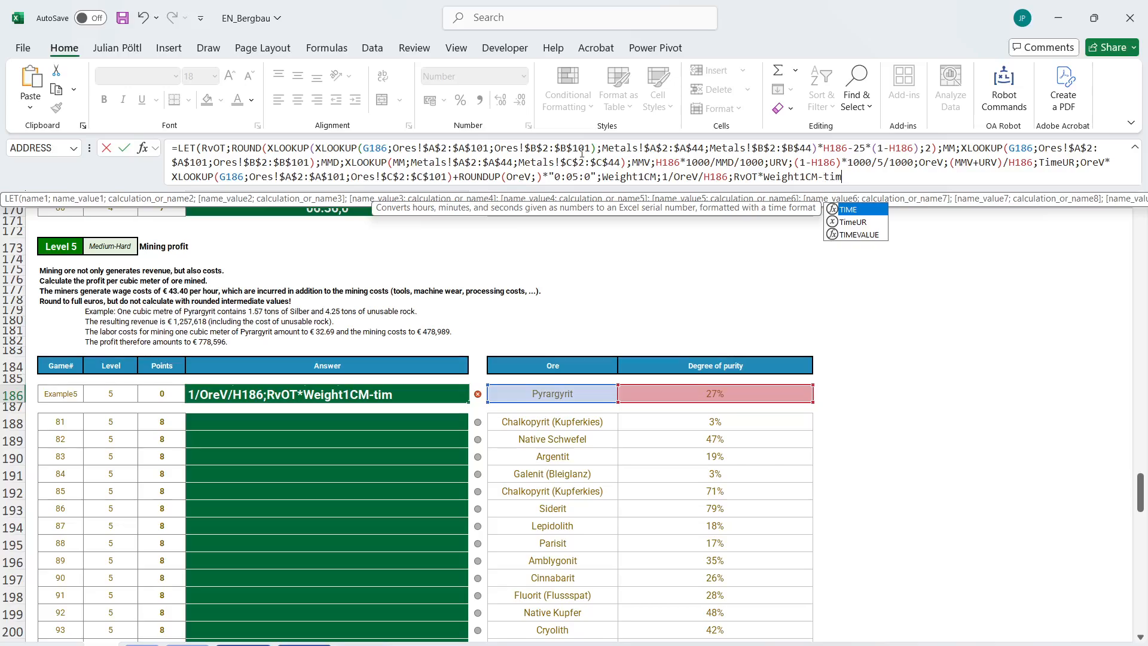
Remove the ROUNDUP wrapper around OreV in the TimeUR definition of the E186 formula, leaving OreV*"0:05:0".
drag(507, 177, 464, 179)
key(BackSpace)
key(BackSpace)
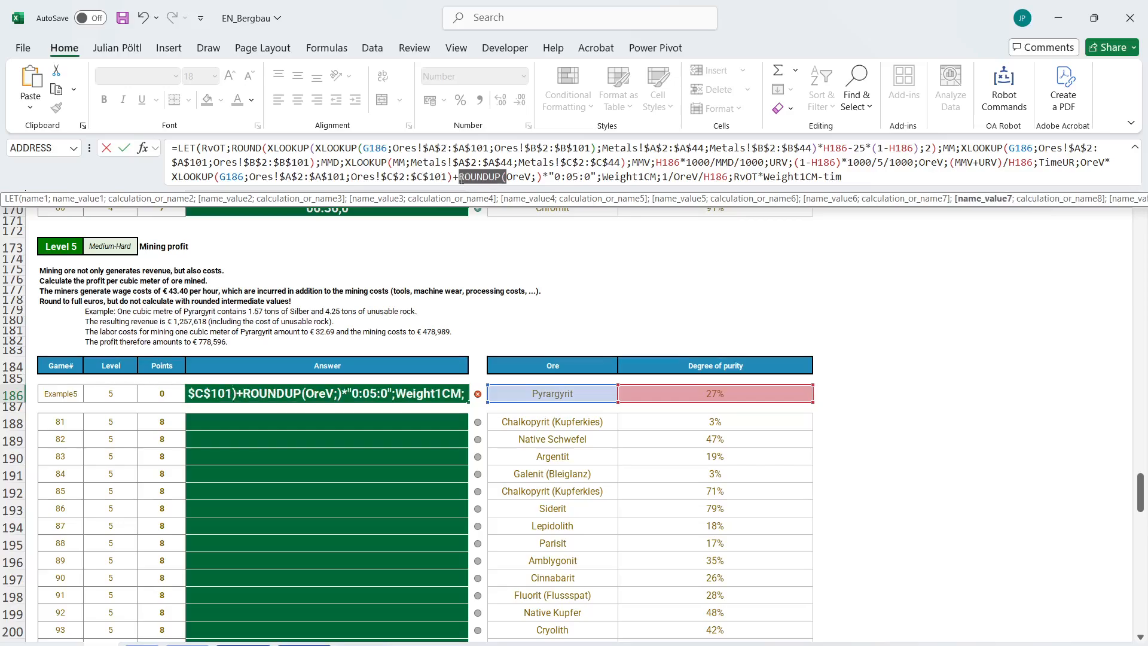
click(497, 177)
key(BackSpace)
key(BackSpace)
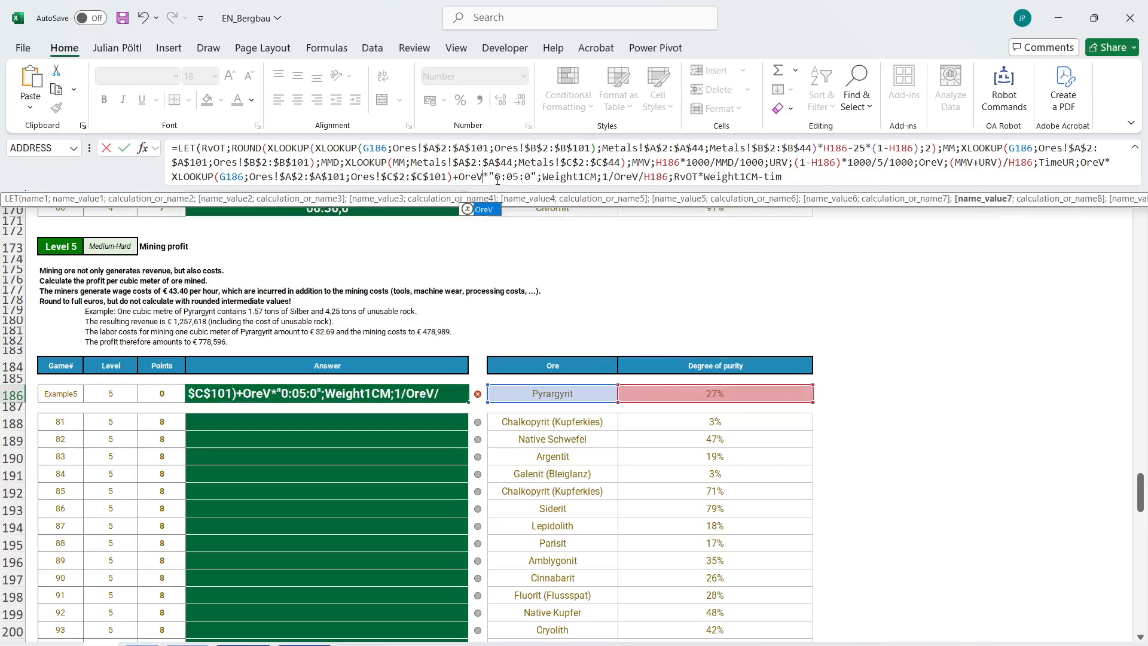
Complete the subtracted term at the end of the E186 formula as TimeUR/OreV and enter the formula.
click(814, 171)
text(-timeUR)
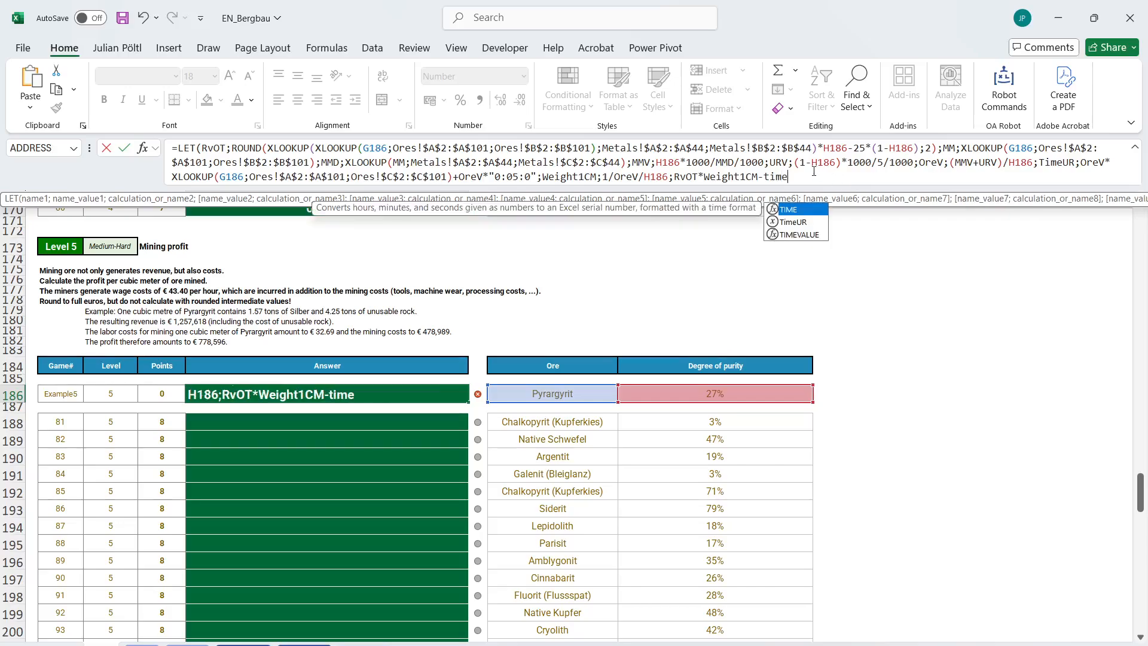
key(Down)
key(Tab)
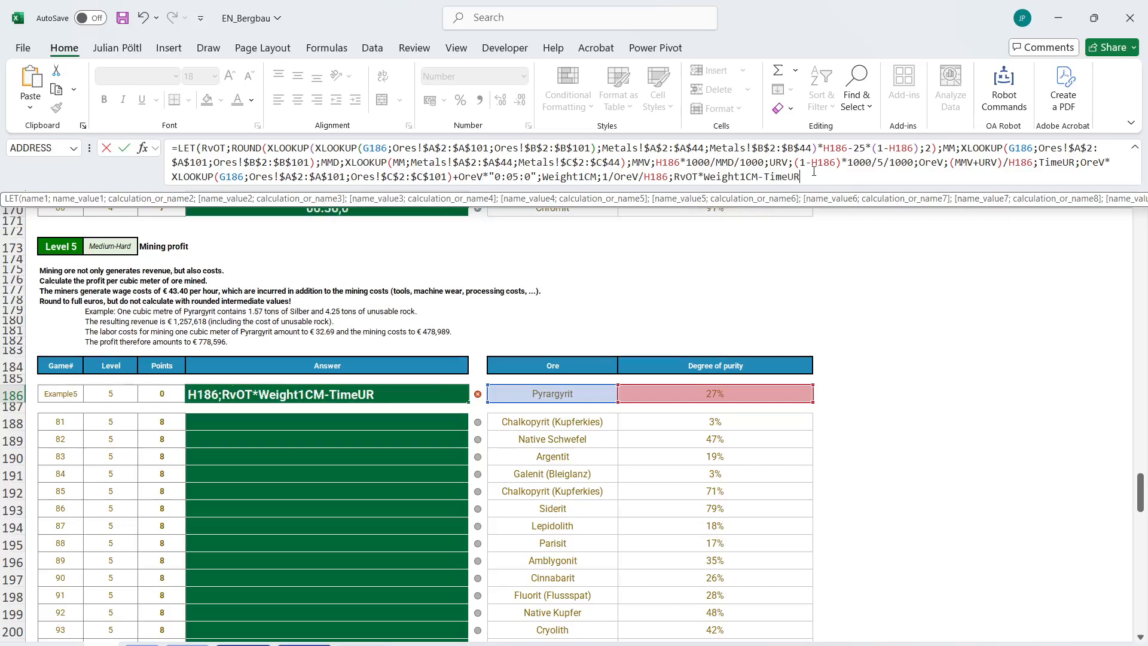
text(/OreV)
key(Return)
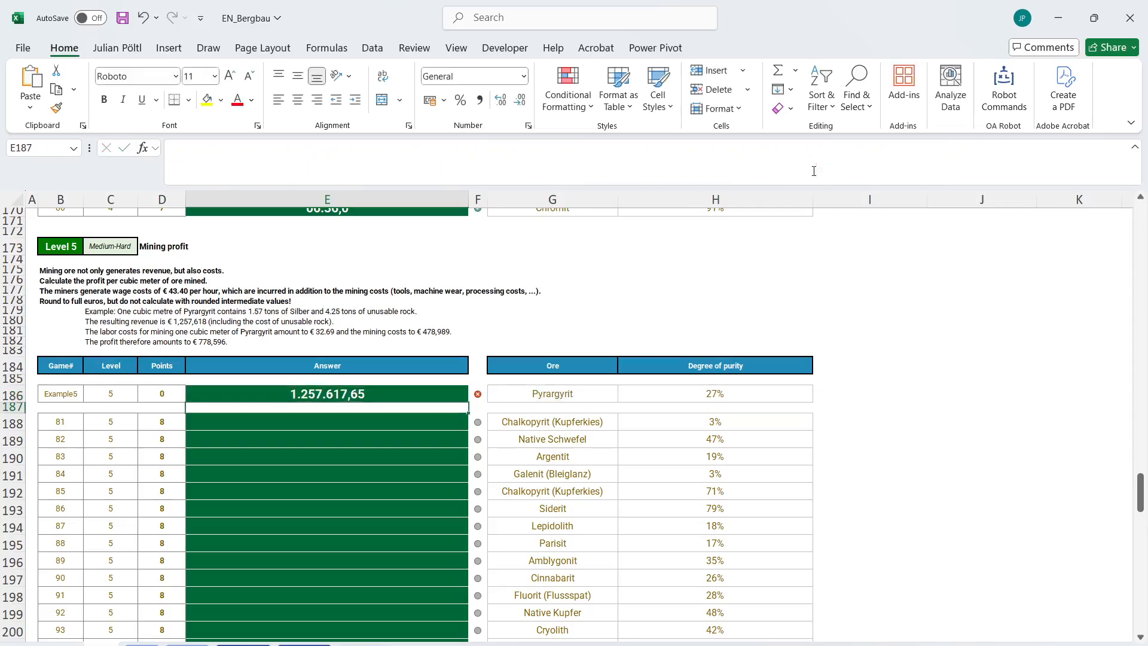
Multiply TimeUR/OreV by the hourly wage 43,4 in the E186 result expression and enter the formula.
key(Up)
click(852, 175)
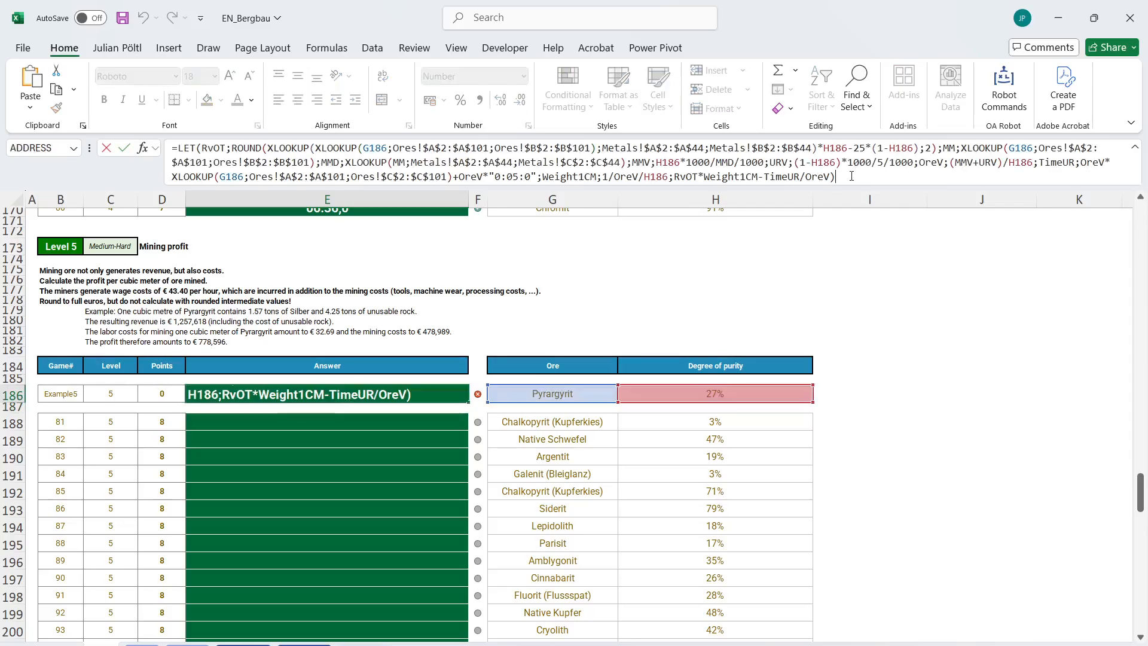
key(Return)
key(Up)
click(837, 177)
key(BackSpace)
text(*43,4)
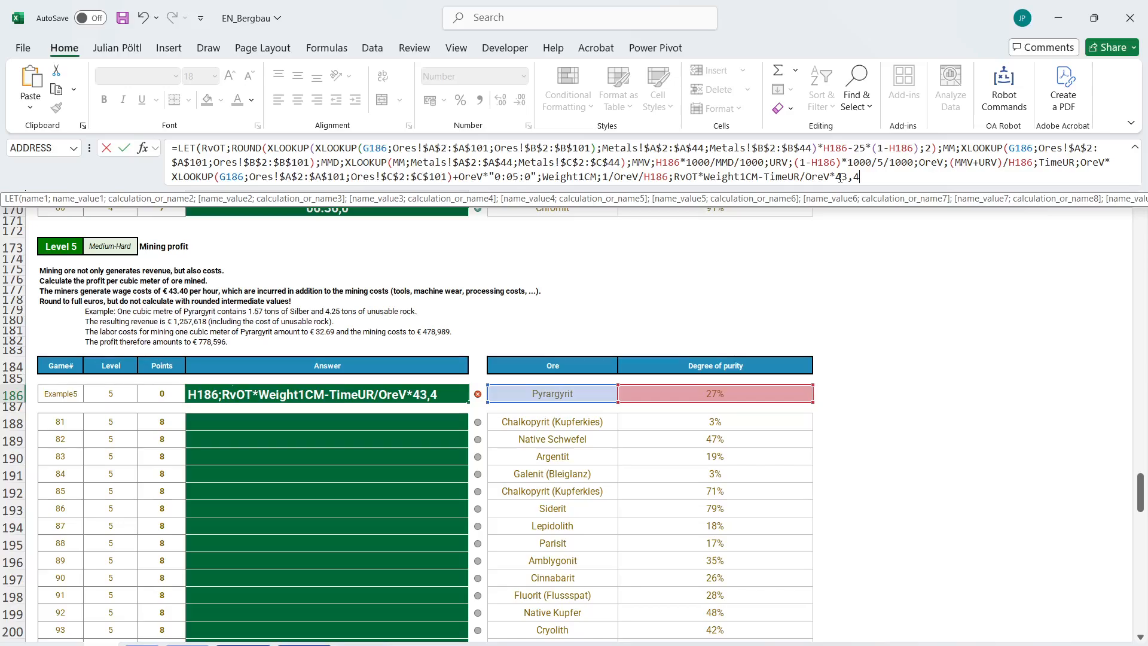
key(Return)
key(Return)
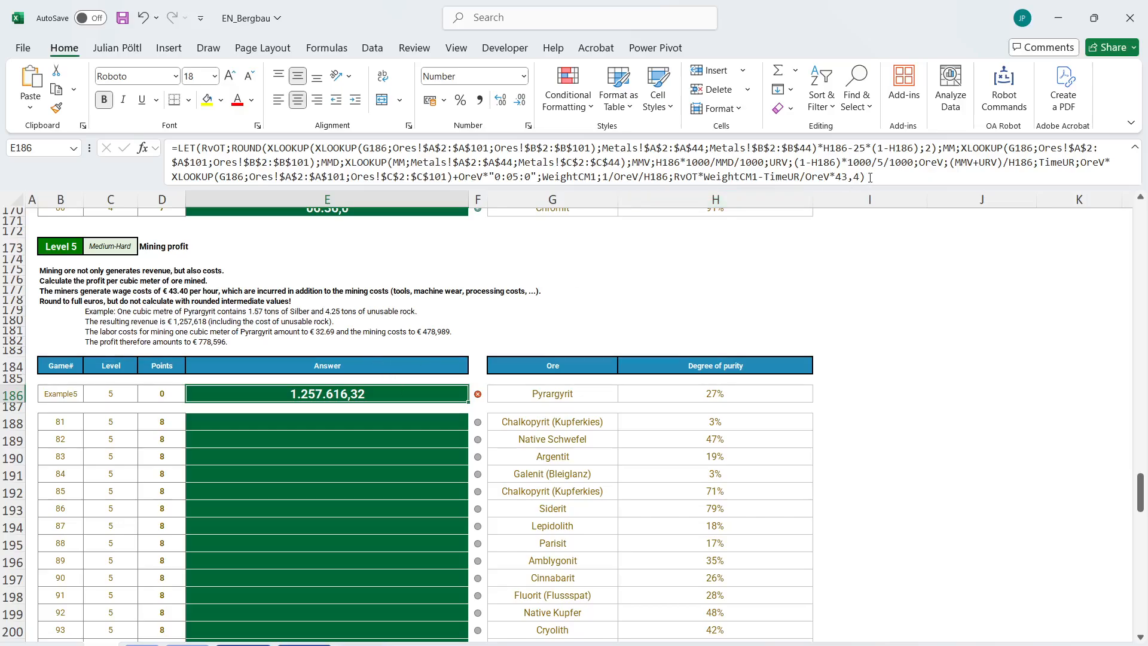
Append *24 to the 43,4 wage factor in E186 to convert the time to hours, and enter the formula.
click(861, 177)
text(*24)
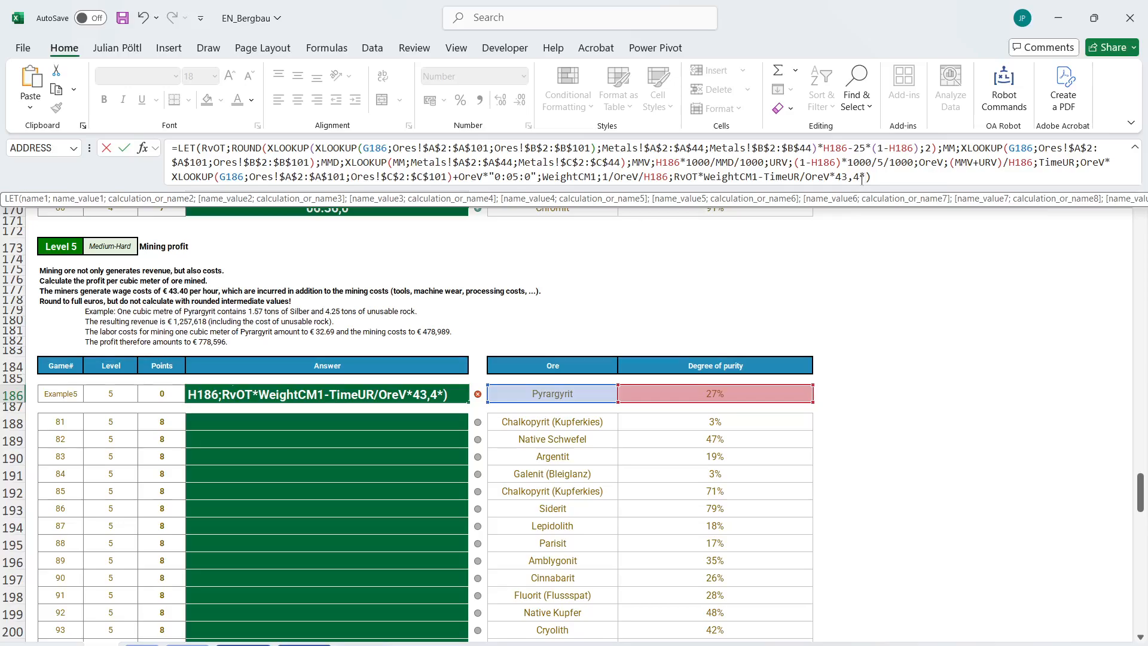
key(Return)
key(Up)
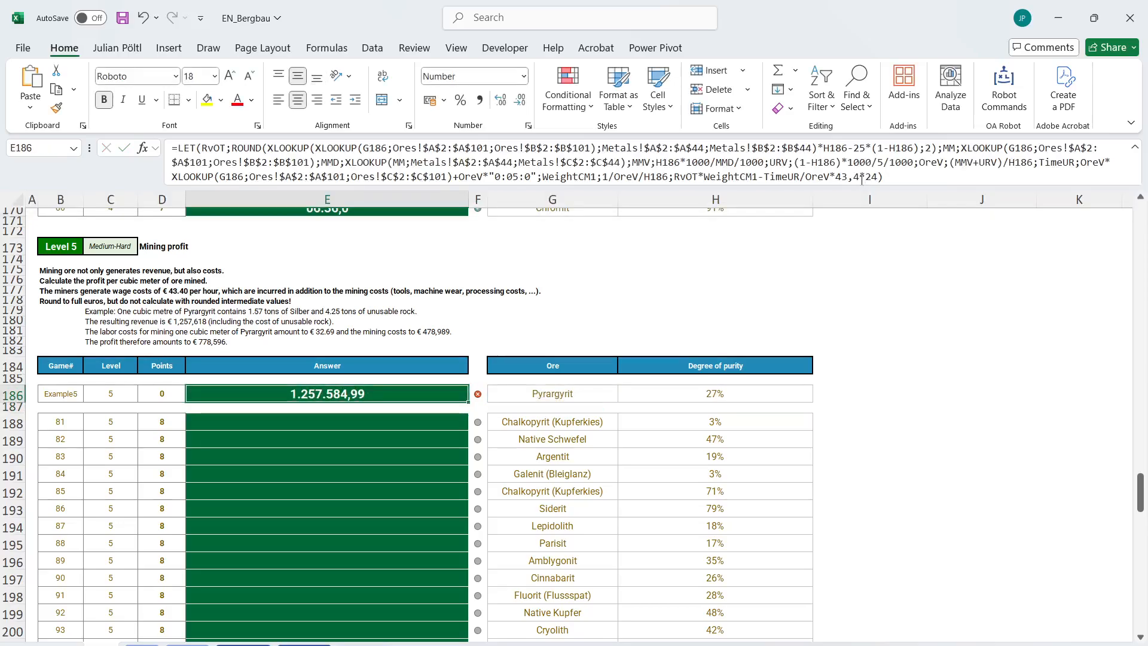
Try returning only the labor cost TimeUR/OreV*43,4*24 in E186 by removing the revenue term, and undo that change.
drag(765, 180, 675, 177)
key(BackSpace)
key(Return)
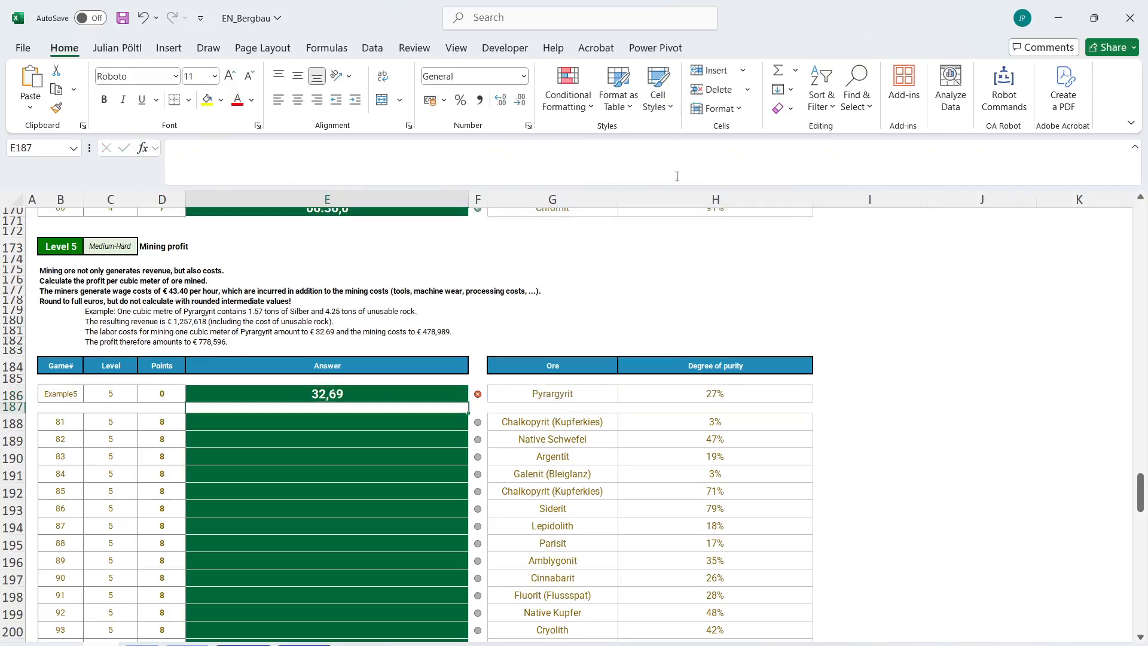
key(Up)
key(ctrl+z)
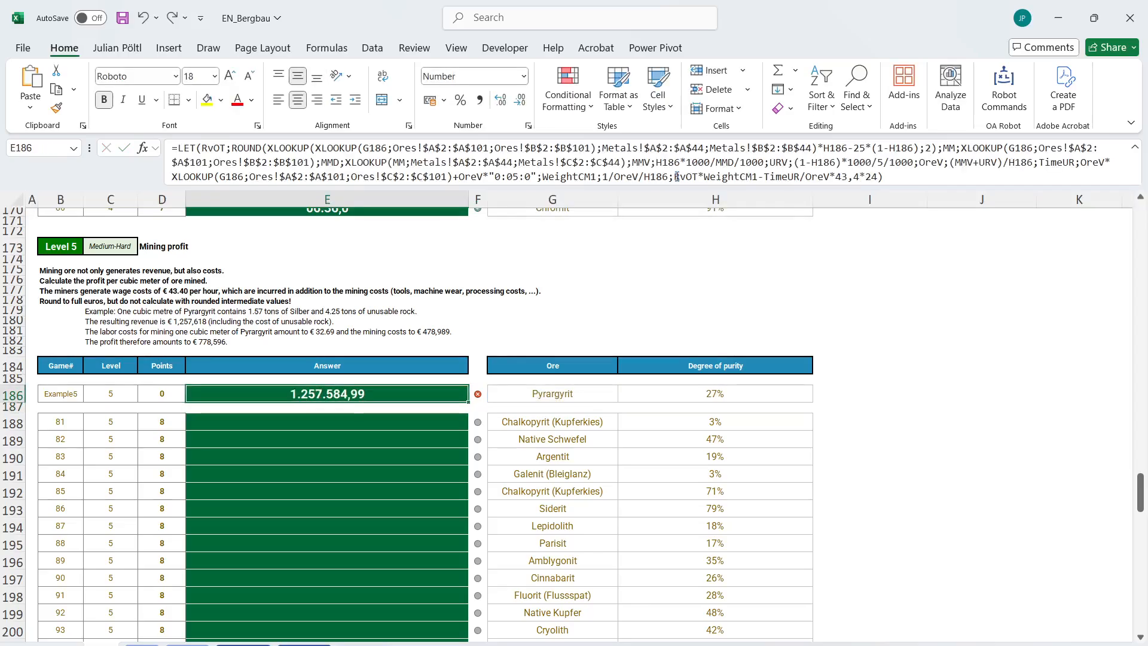
Subtract an XLOOKUP at the end of the E186 formula that searches for G186 in Ores!$A$2:$A$101.
click(895, 177)
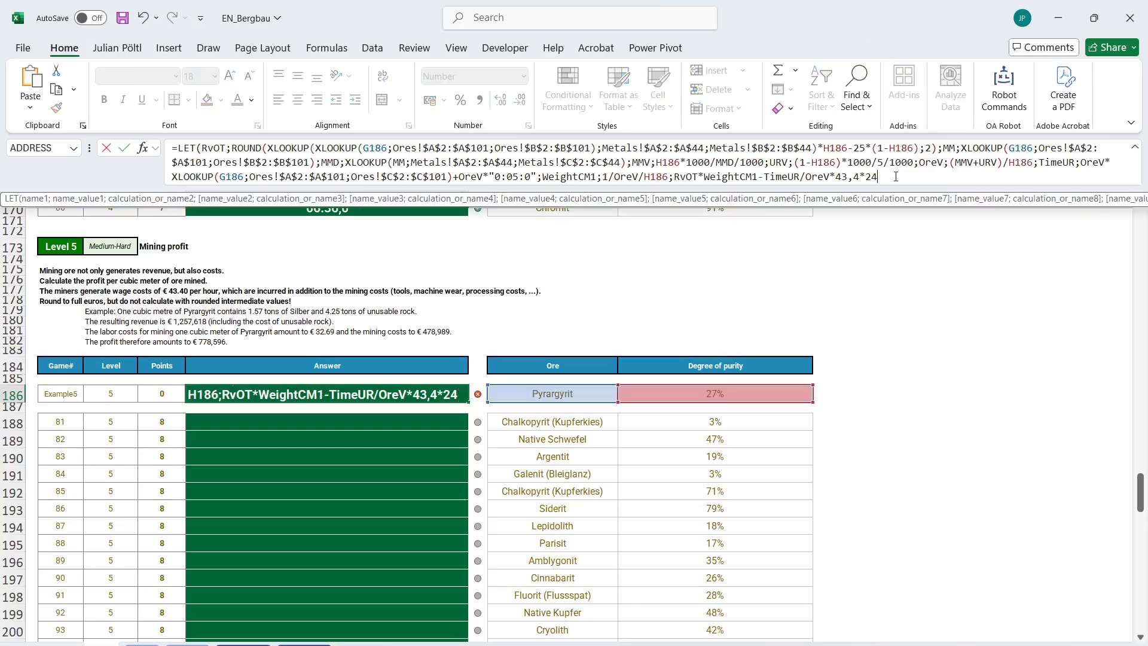
text(-x;)
key(BackSpace)
text(LOOKUP()
key(Tab)
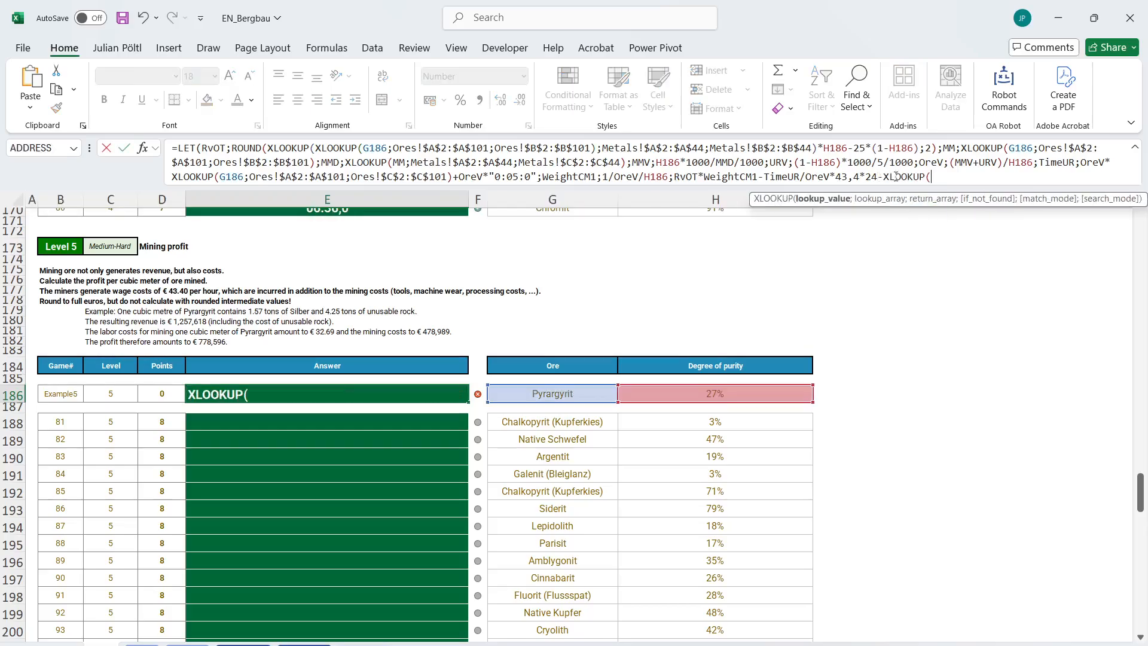
click(591, 391)
text(;)
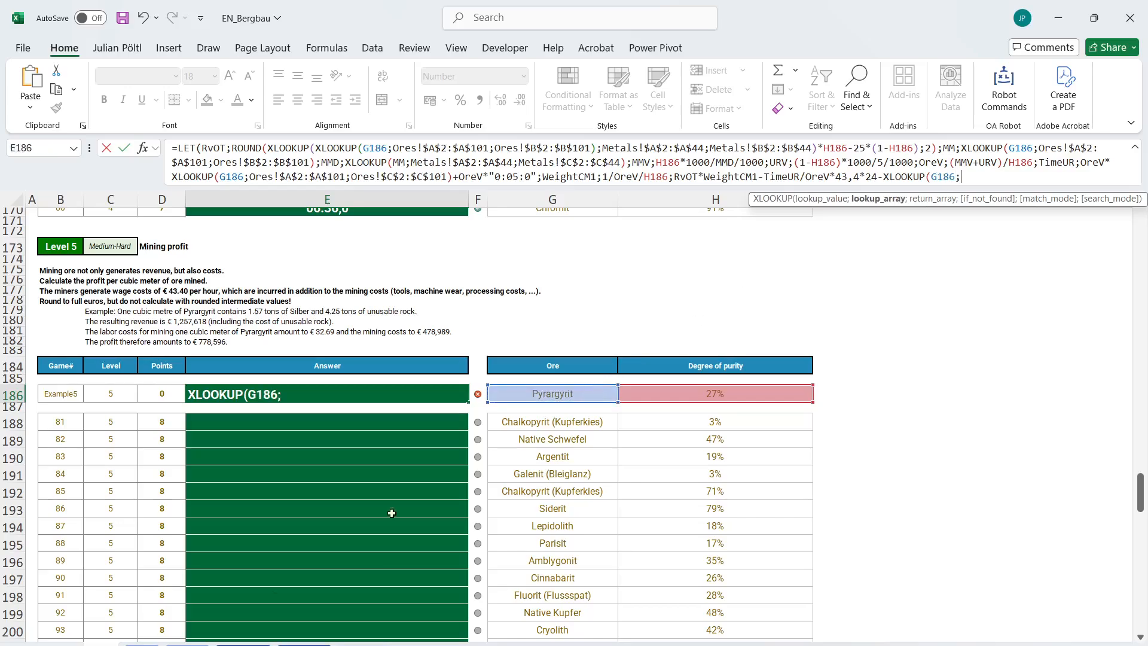
click(242, 642)
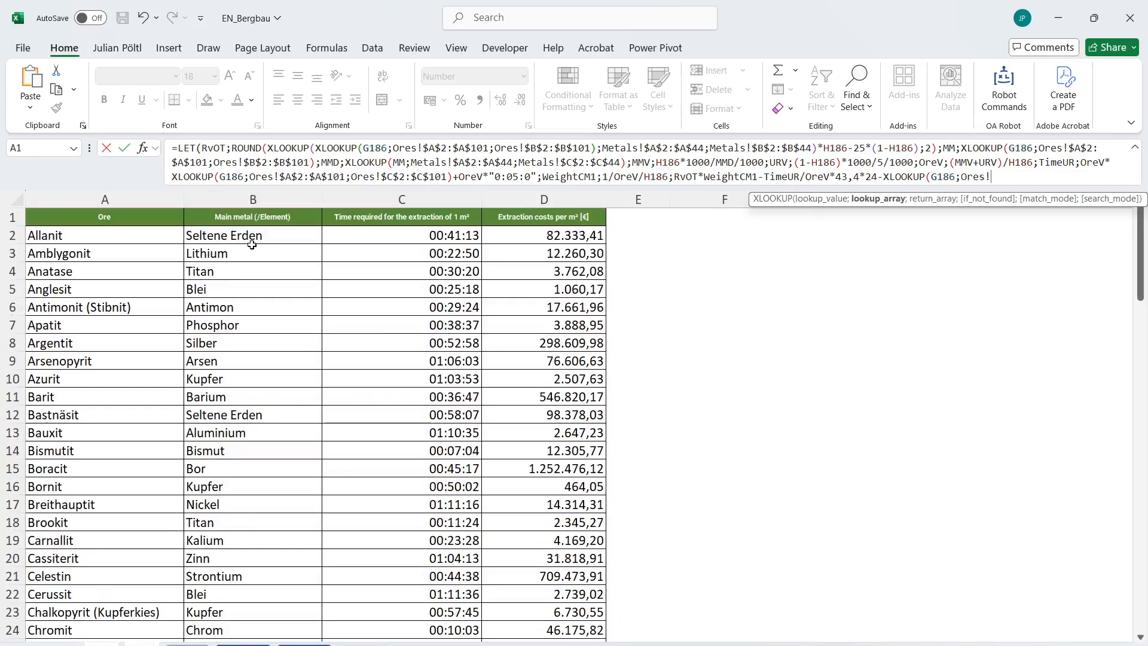
click(157, 233)
key(ctrl+shift+Down)
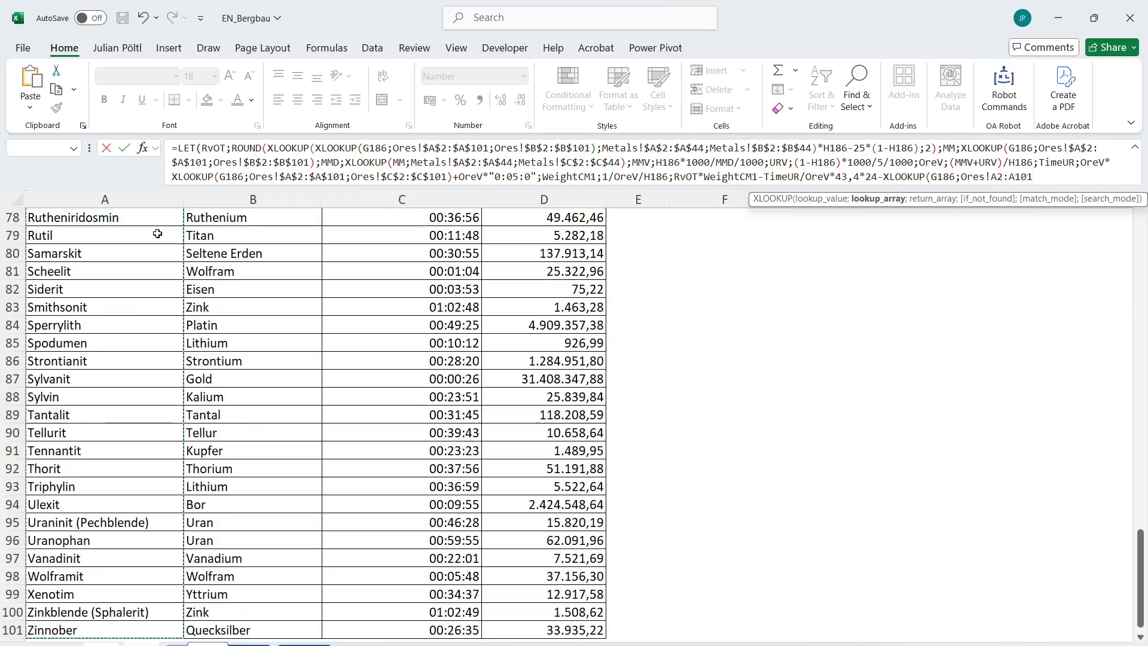
text(;)
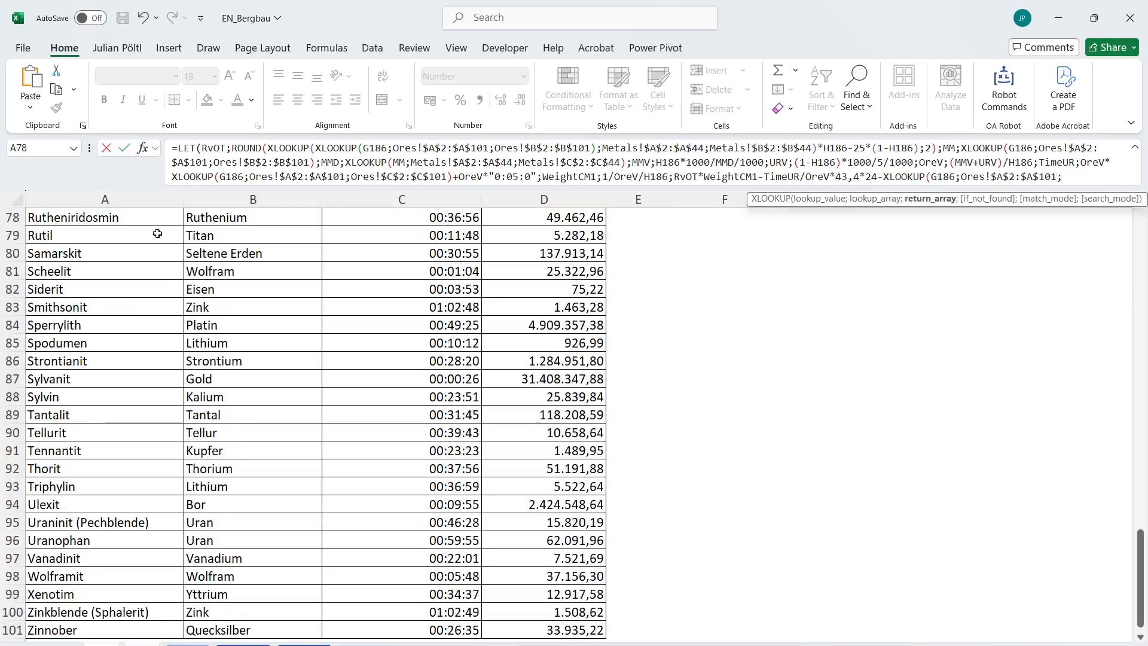
Use the extraction costs in Ores!$D$2:$D$101 as the XLOOKUP return array, close the functions and enter the E186 formula.
click(583, 630)
key(ctrl+shift+Up)
key(shift+Down)
key(F4)
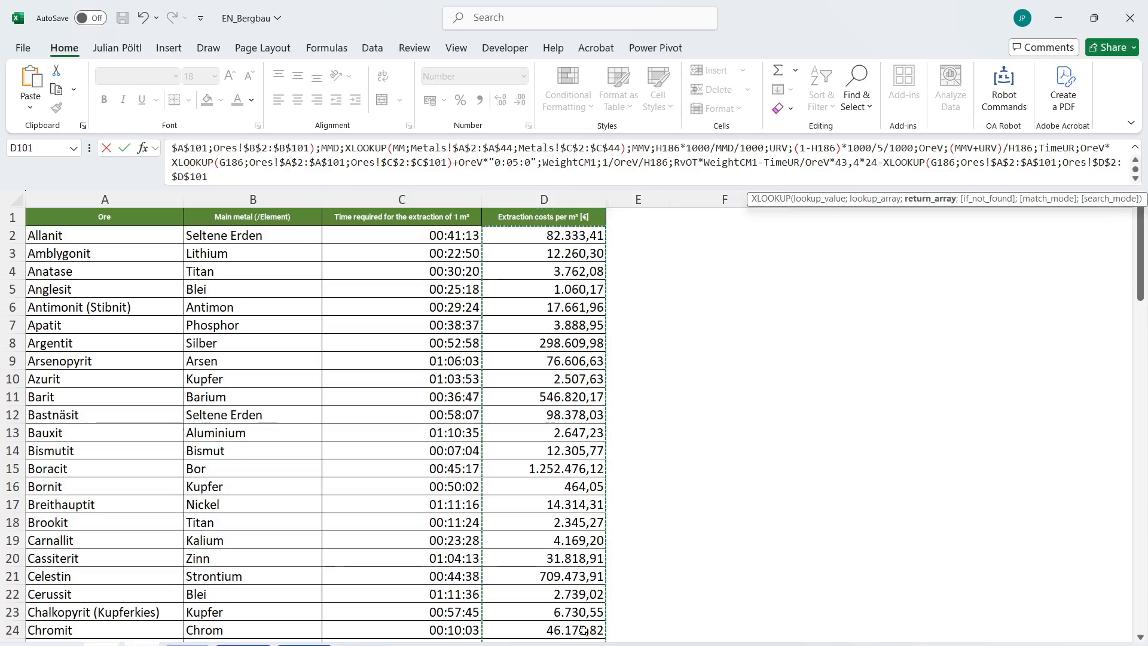
text())
key(Return)
key(Return)
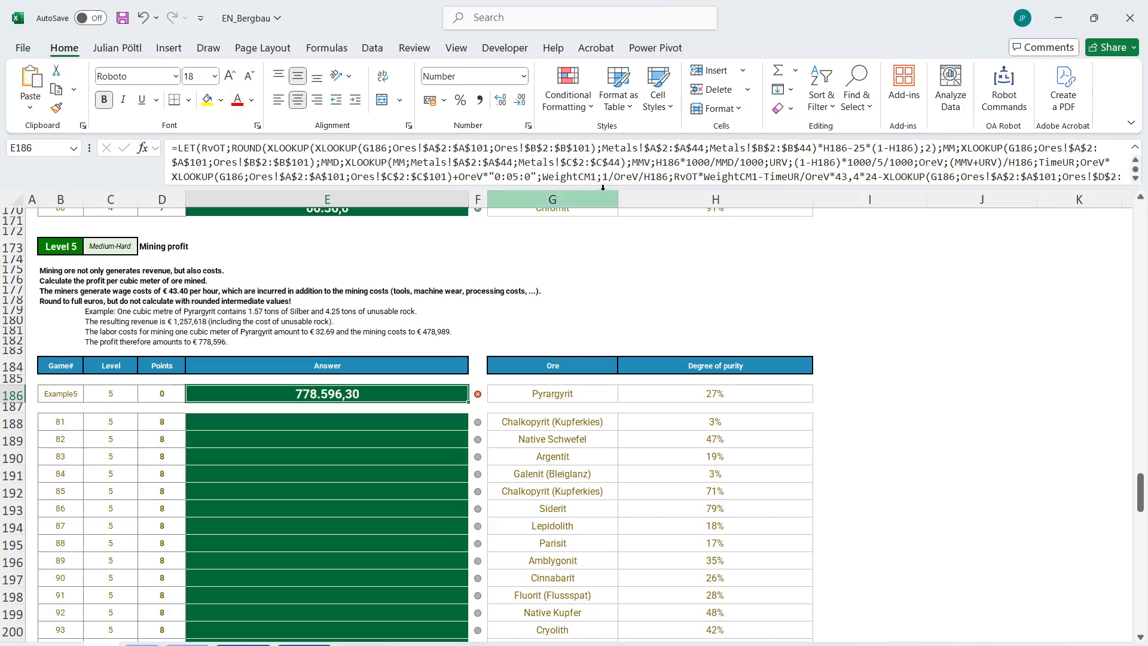
Enlarge the formula editing area and wrap the final profit expression in E186 in ROUND with an empty digits argument.
drag(602, 187, 605, 248)
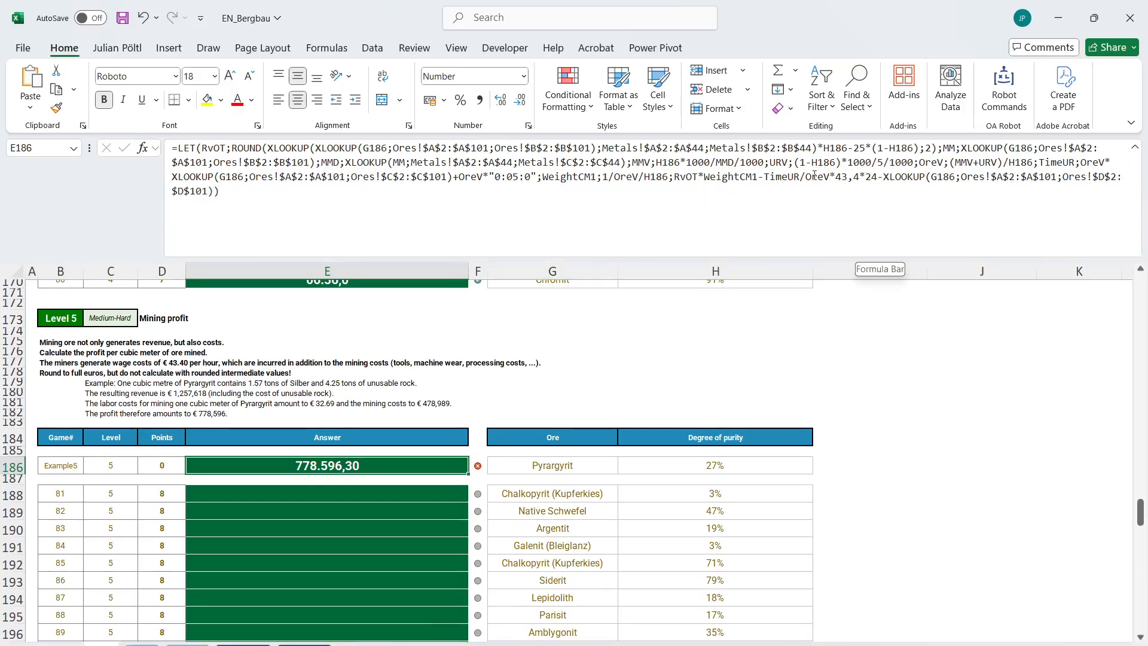
click(793, 176)
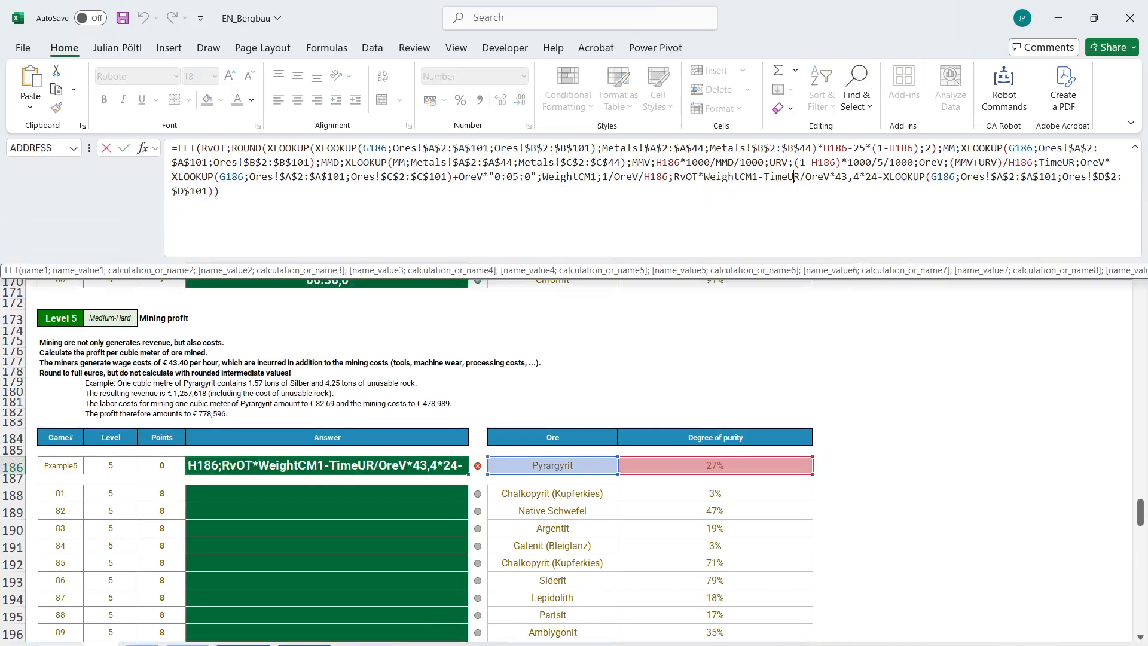
click(676, 180)
text(round)
key(Tab)
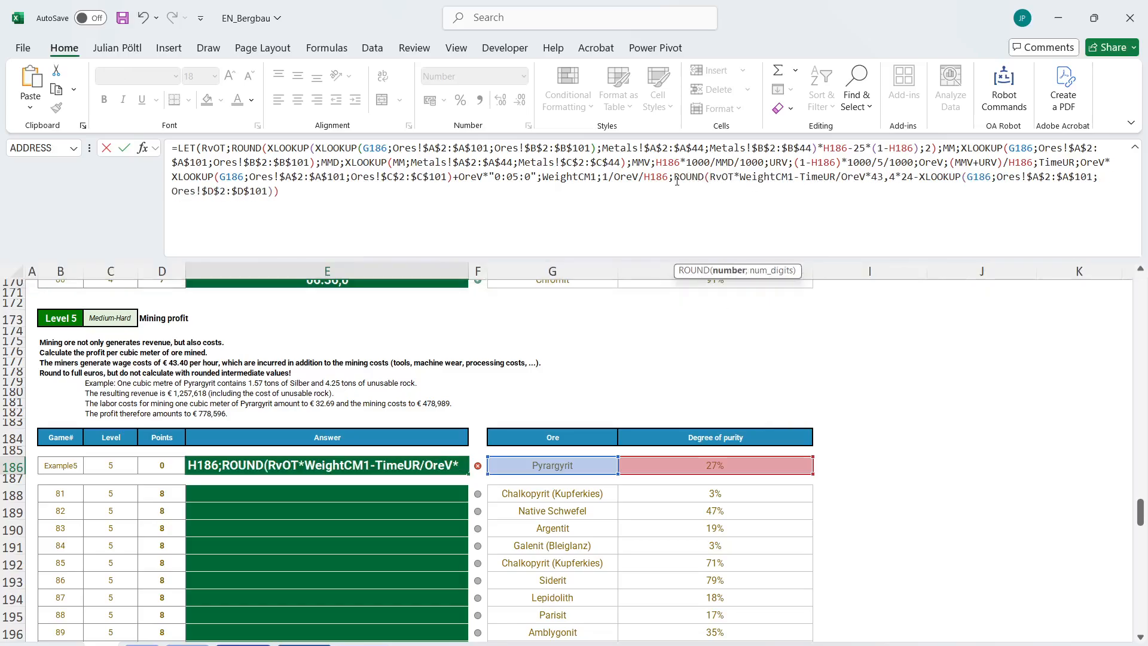
key(ctrl+End)
key(BackSpace)
text(;)))
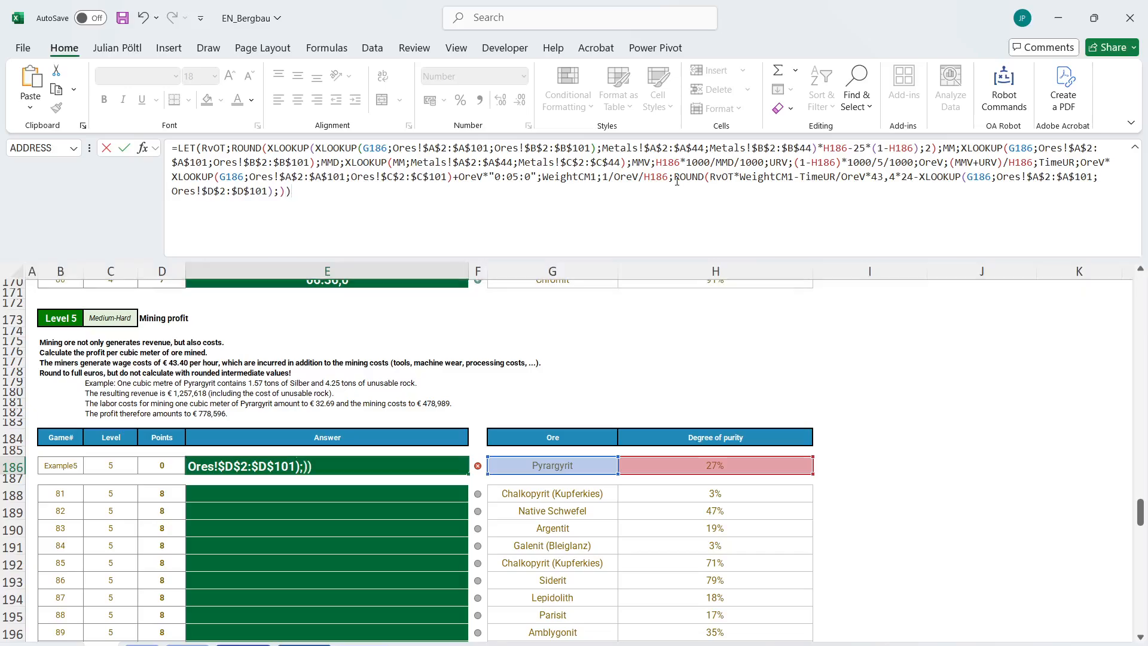
key(Return)
Copy the E186 formula to E188 and fill it down through all Level 5 answers to E207.
key(Up)
key(ctrl+c)
click(423, 490)
key(ctrl+v)
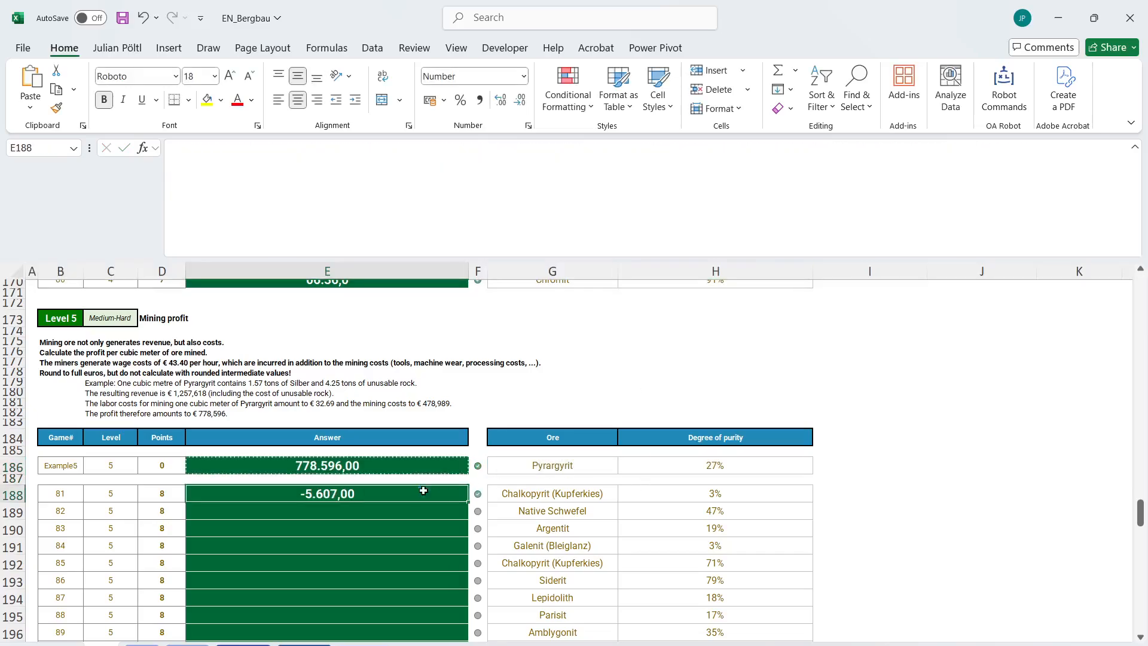
double_click(469, 502)
scroll(468, 503, down, 10)
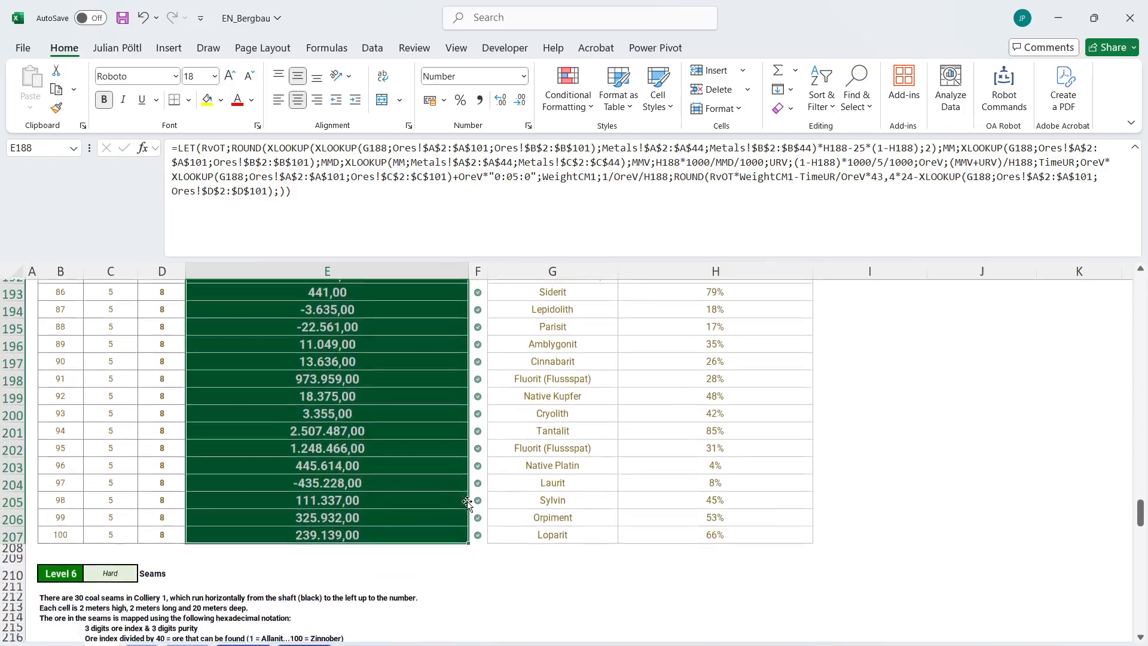
scroll(467, 504, down, 2)
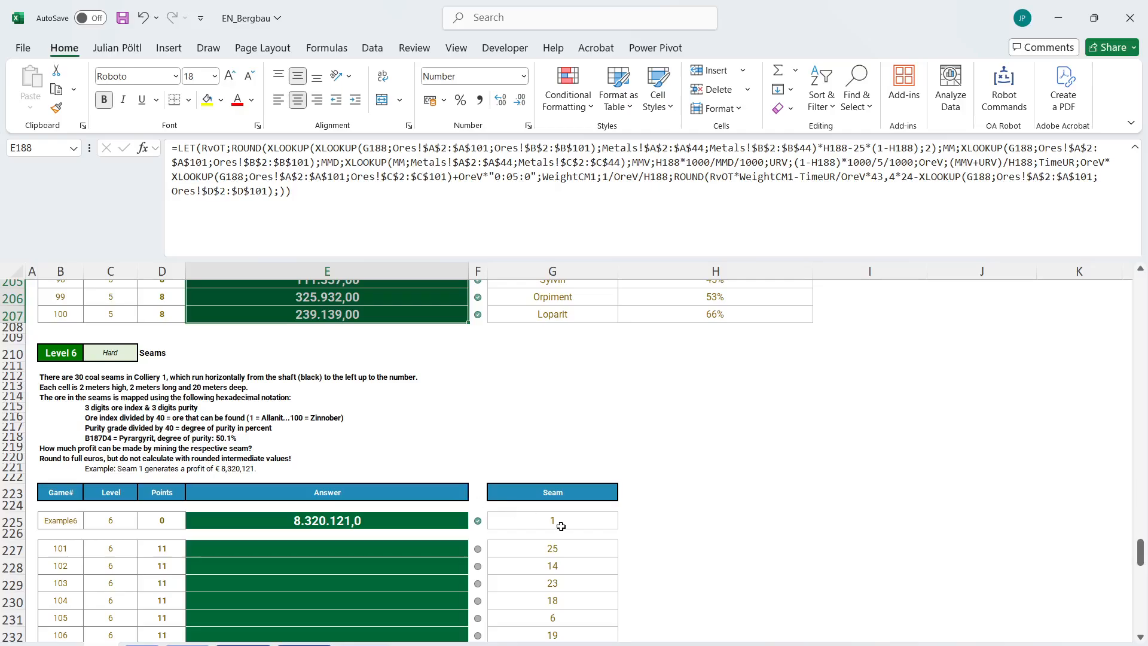
click(281, 642)
scroll(289, 497, down, 20)
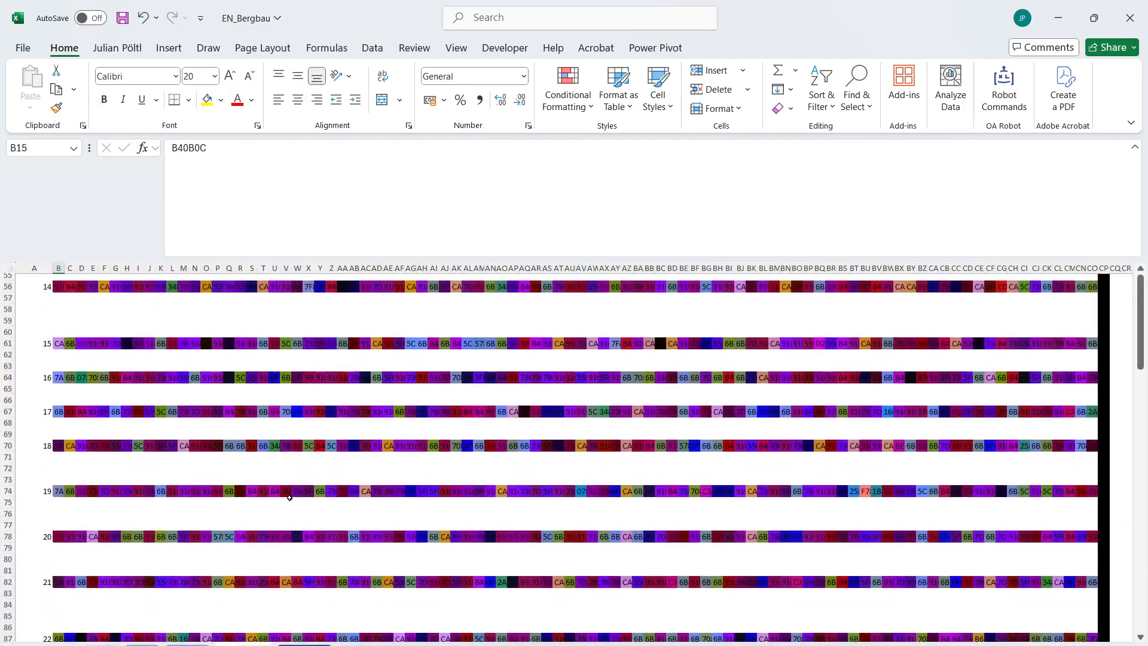
click(69, 321)
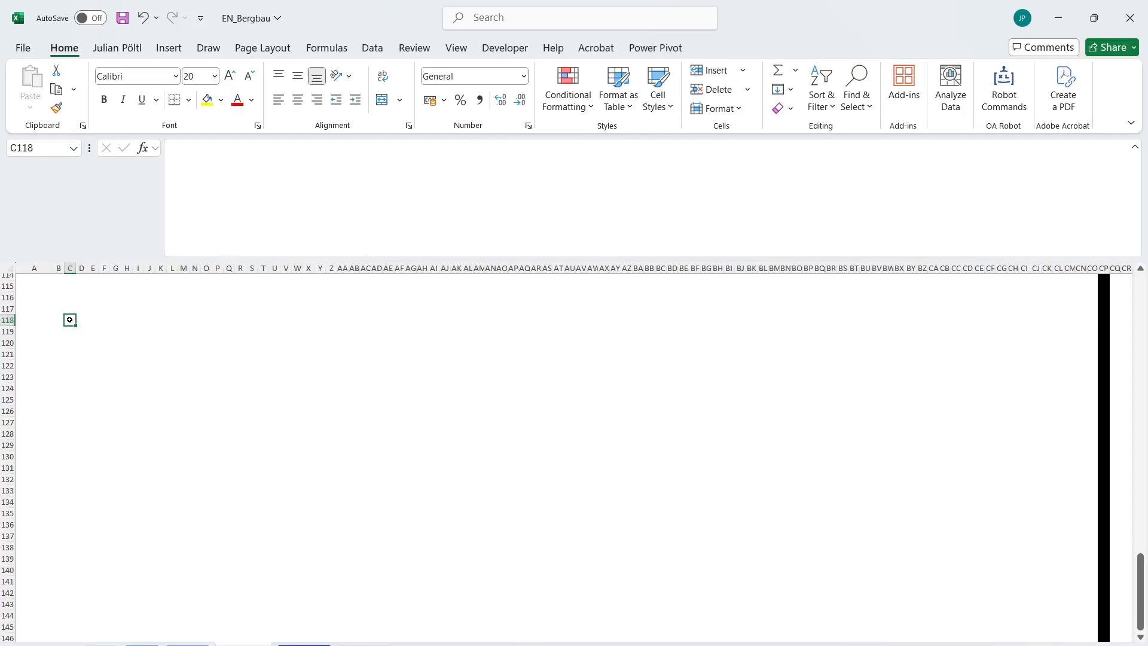
scroll(69, 320, up, 3)
click(58, 406)
text(=fil)
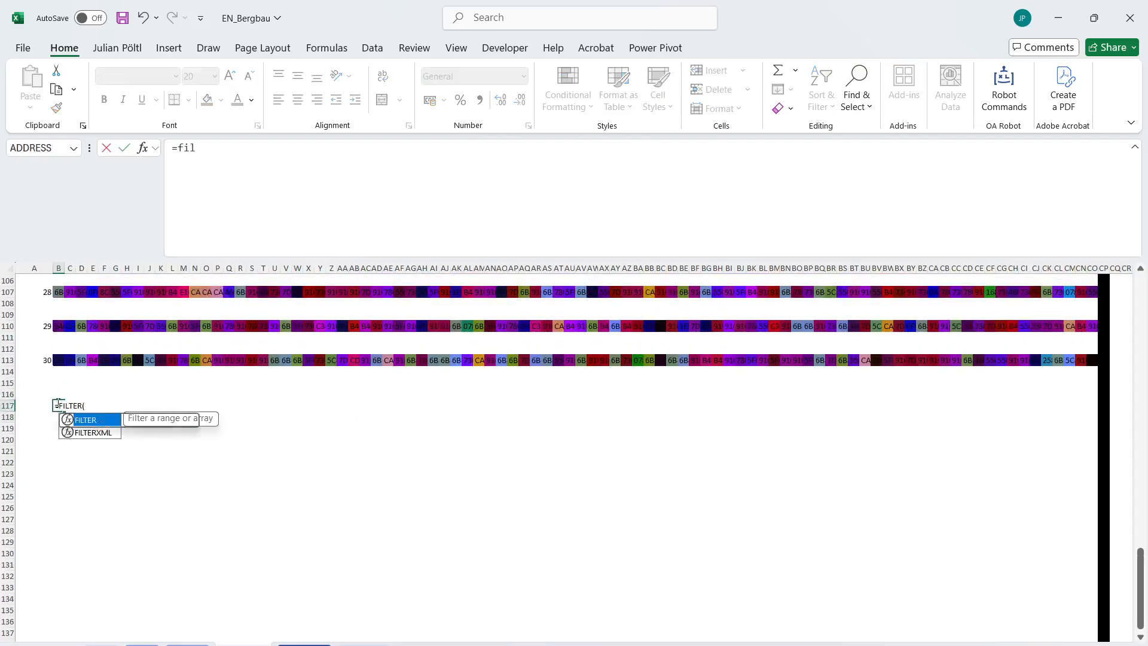
key(Tab)
key(Up)
key(Up)
key(Up)
key(Up)
key(shift+Up)
key(shift+Up)
key(shift+Up)
key(shift+Up)
key(shift+Up)
key(shift+Up)
key(shift+Up)
key(shift+Up)
key(shift+Up)
key(shift+Up)
key(shift+Up)
key(shift+Up)
key(shift+Up)
key(shift+Up)
key(shift+Up)
key(shift+Up)
key(shift+Up)
key(shift+Up)
key(shift+Up)
key(shift+Up)
key(shift+Up)
key(shift+Up)
key(shift+Up)
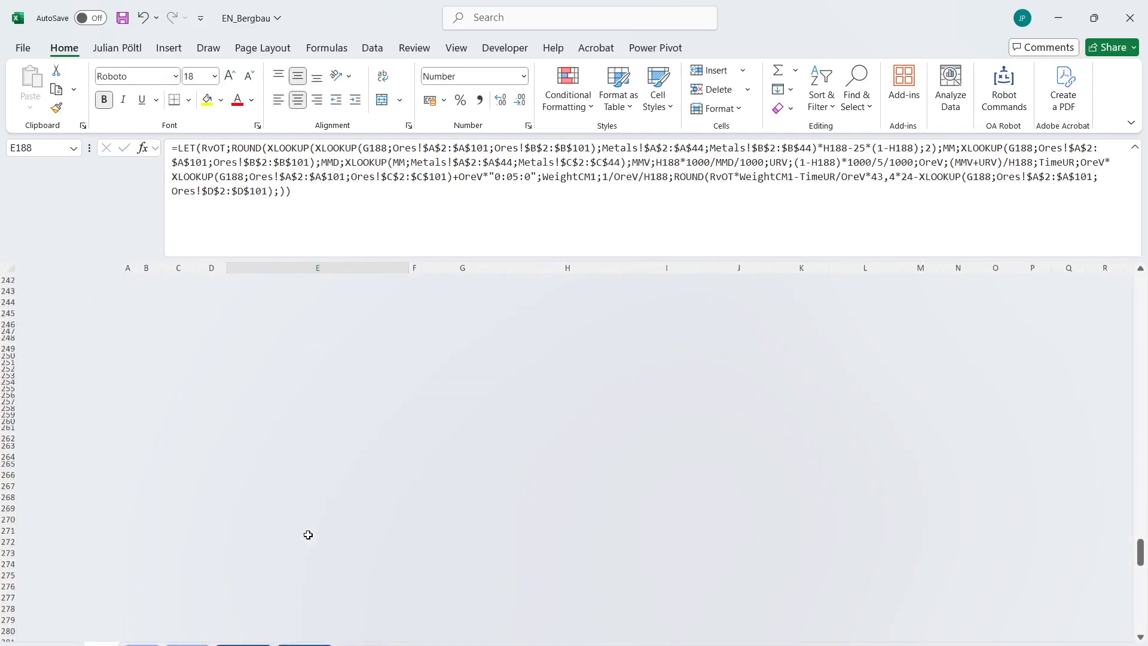
Start an XLOOKUP in H227 that searches for G227 in the seam numbers 'Colliery 1'!A15:A113.
scroll(307, 535, up, 15)
scroll(307, 535, up, 1)
scroll(308, 535, up, 3)
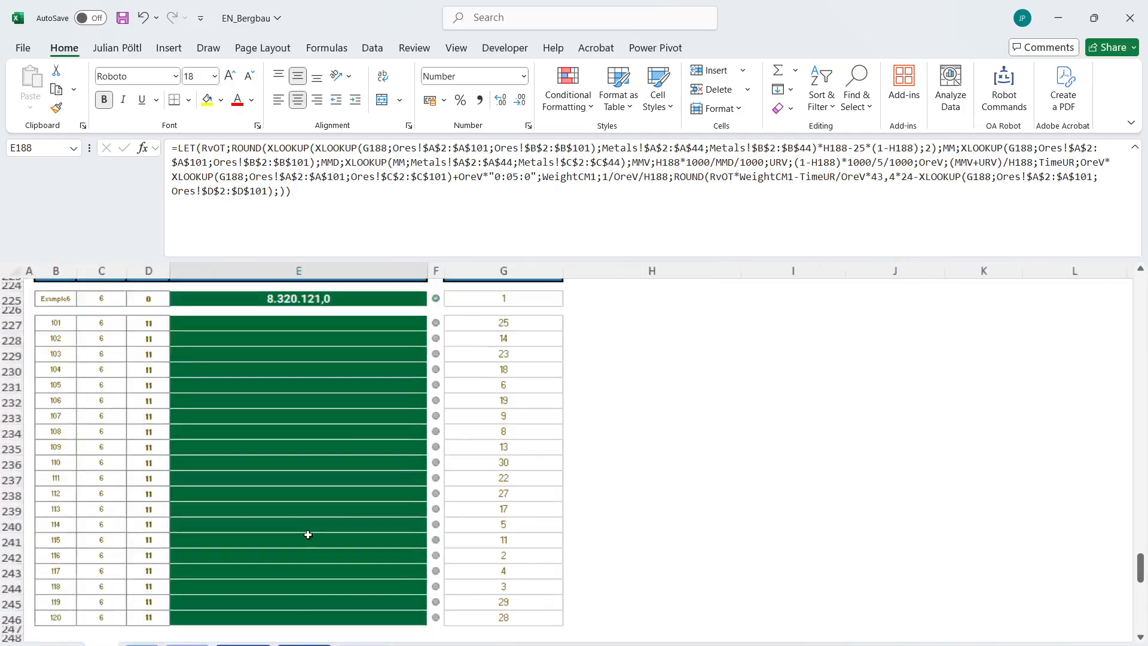
click(578, 425)
text(=XLOOKUP(G227;)
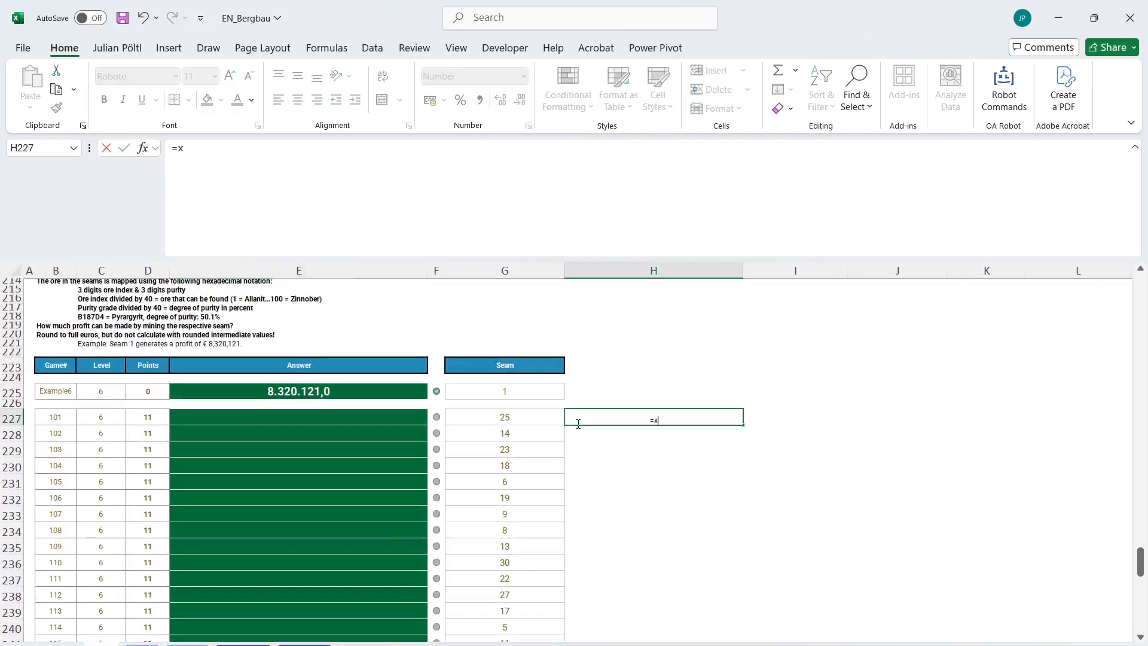
click(216, 639)
scroll(33, 295, up, 20)
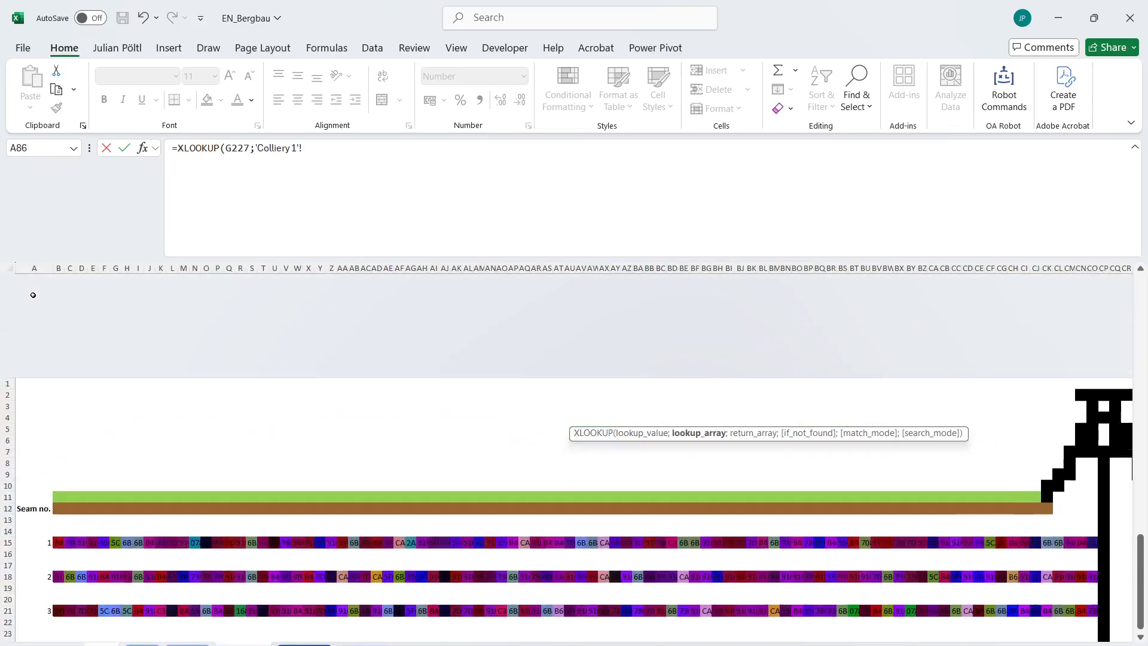
drag(33, 438, 33, 472)
key(ctrl+shift+Down)
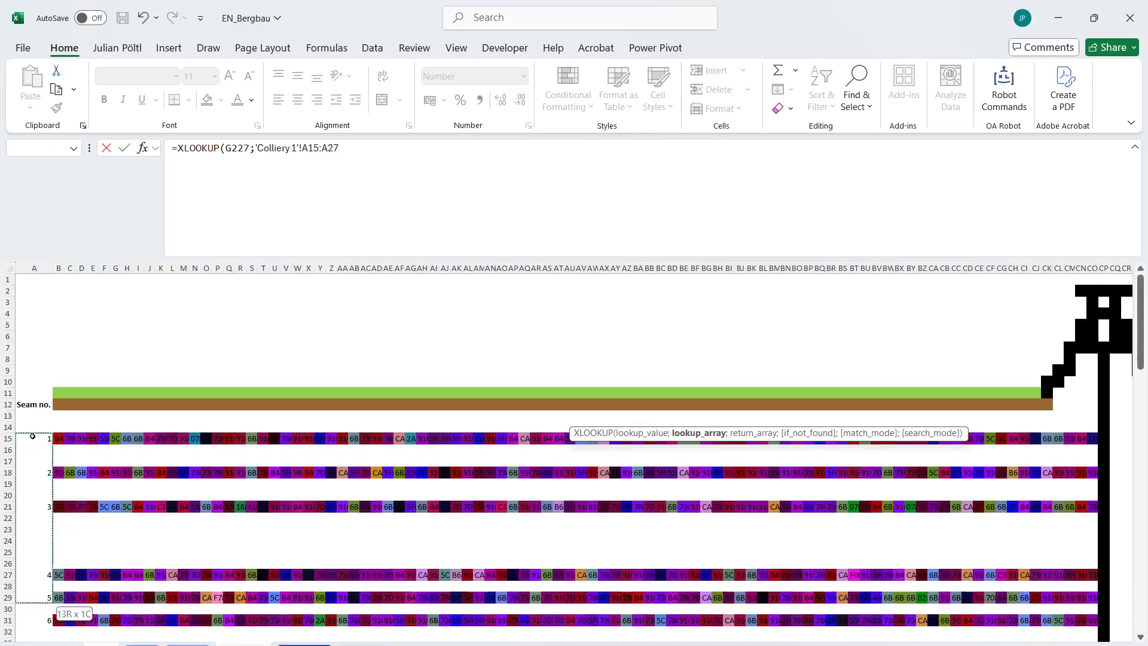
key(ctrl+shift+Up)
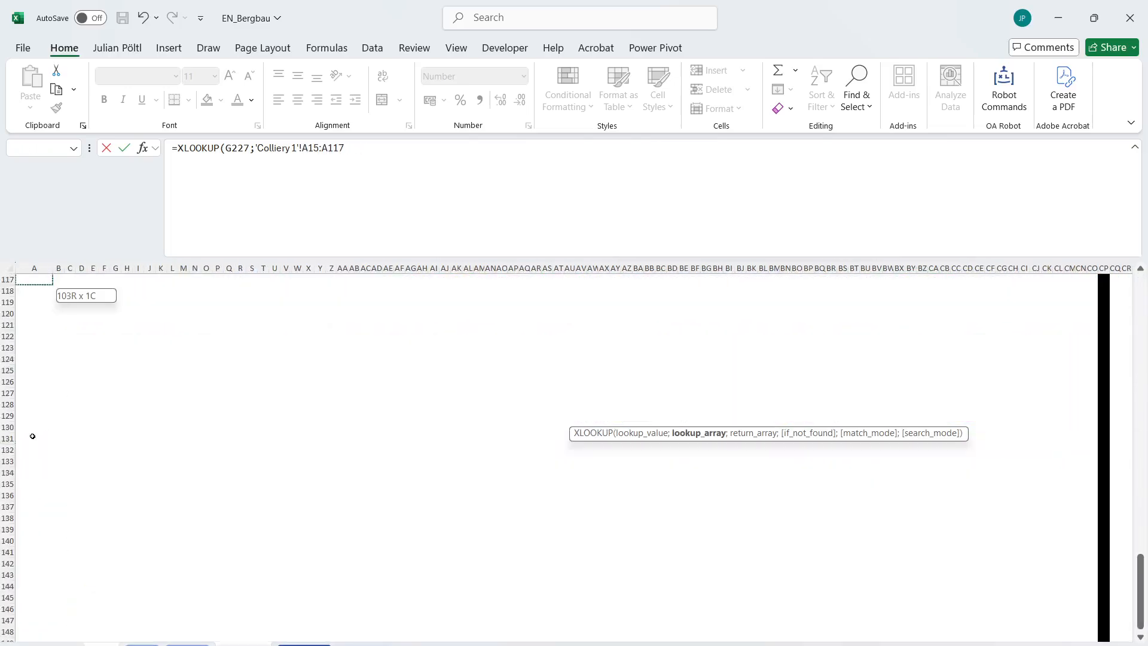
key(ctrl+shift+Up)
text(;)
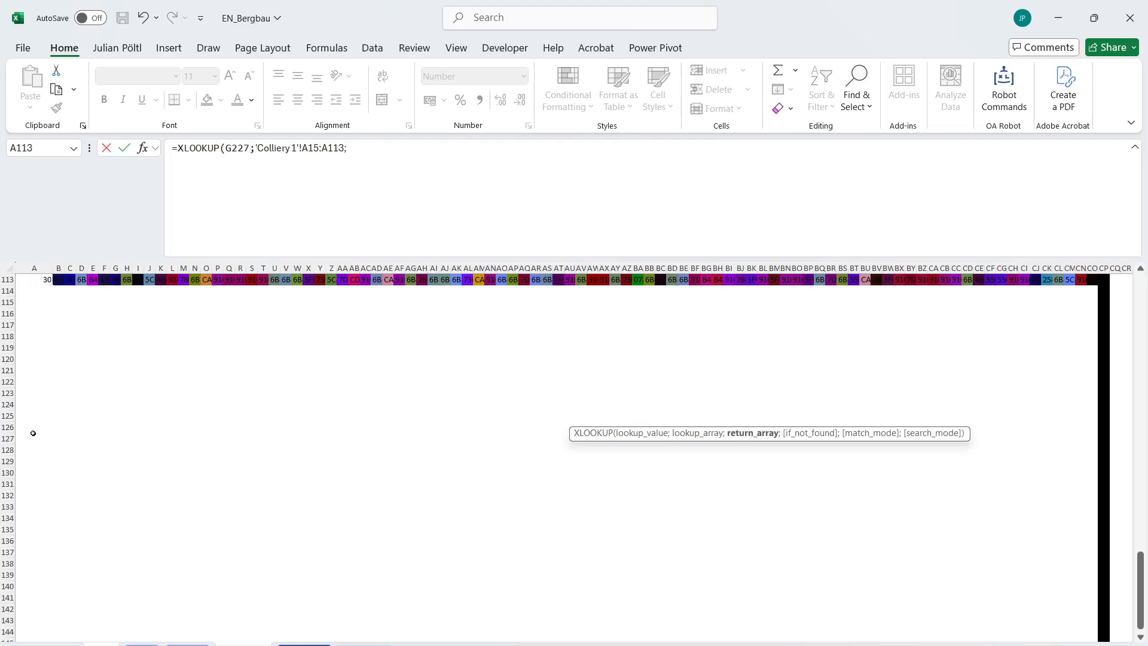
Use the seam cells 'Colliery 1'!B15:CO113 as the return array and enter the H227 XLOOKUP.
drag(60, 281, 60, 280)
key(ctrl+shift+Up)
key(ctrl+shift+Up)
key(ctrl+shift+Up)
key(ctrl+shift+Up)
key(ctrl+shift+Up)
key(ctrl+shift+Up)
key(ctrl+shift+Up)
key(ctrl+shift+Up)
key(ctrl+shift+Up)
key(ctrl+shift+Down)
key(ctrl+shift+Right)
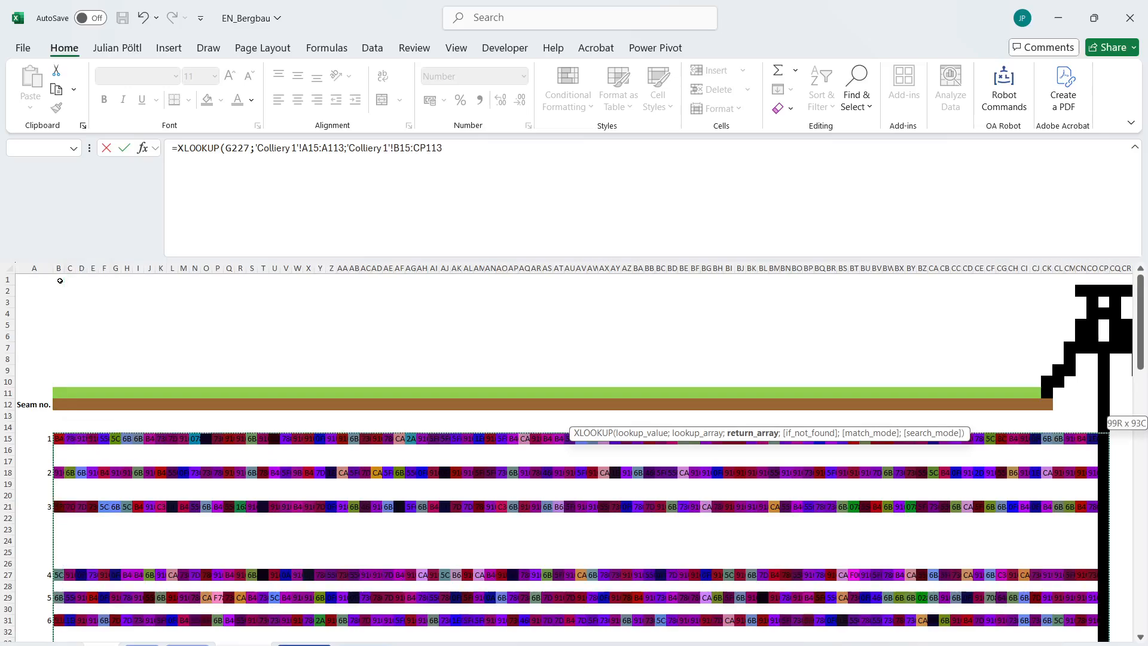
key(shift+Left)
key(Return)
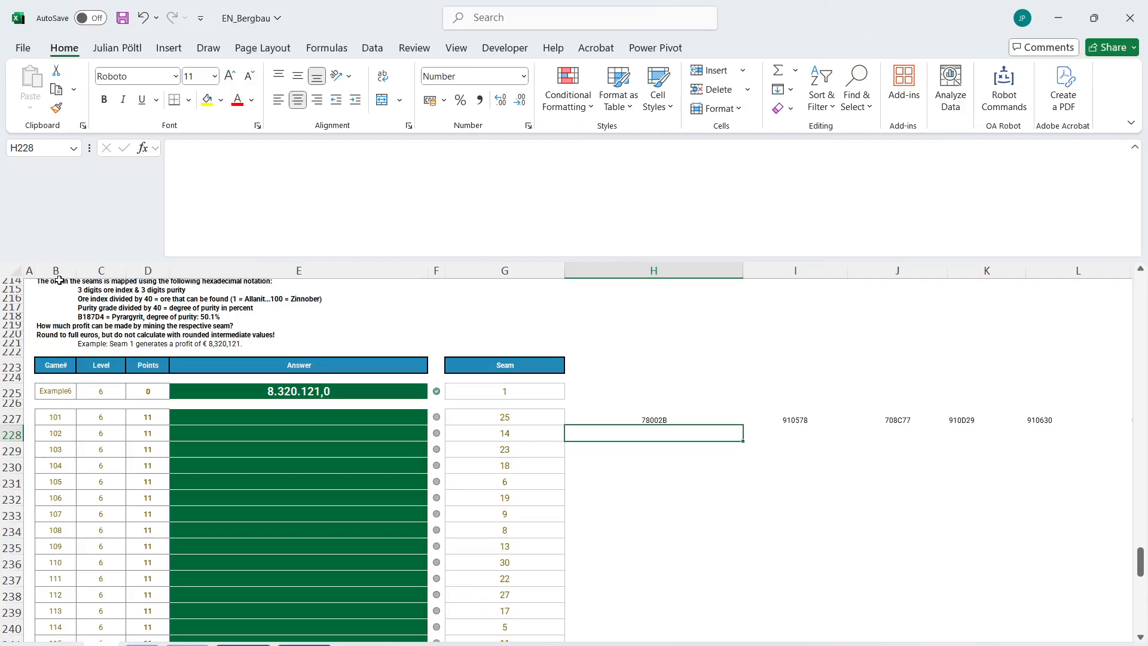
Examine the H227 lookup, the Level 6 task description and the seam cells on the two colliery map sheets.
click(639, 416)
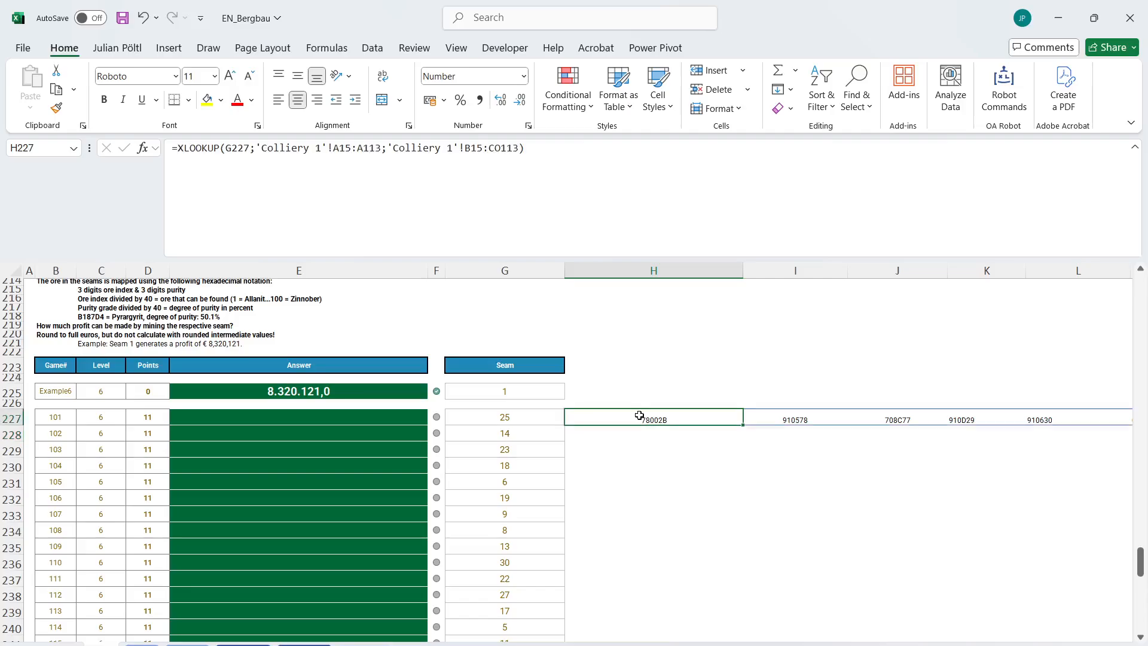
scroll(518, 428, up, 3)
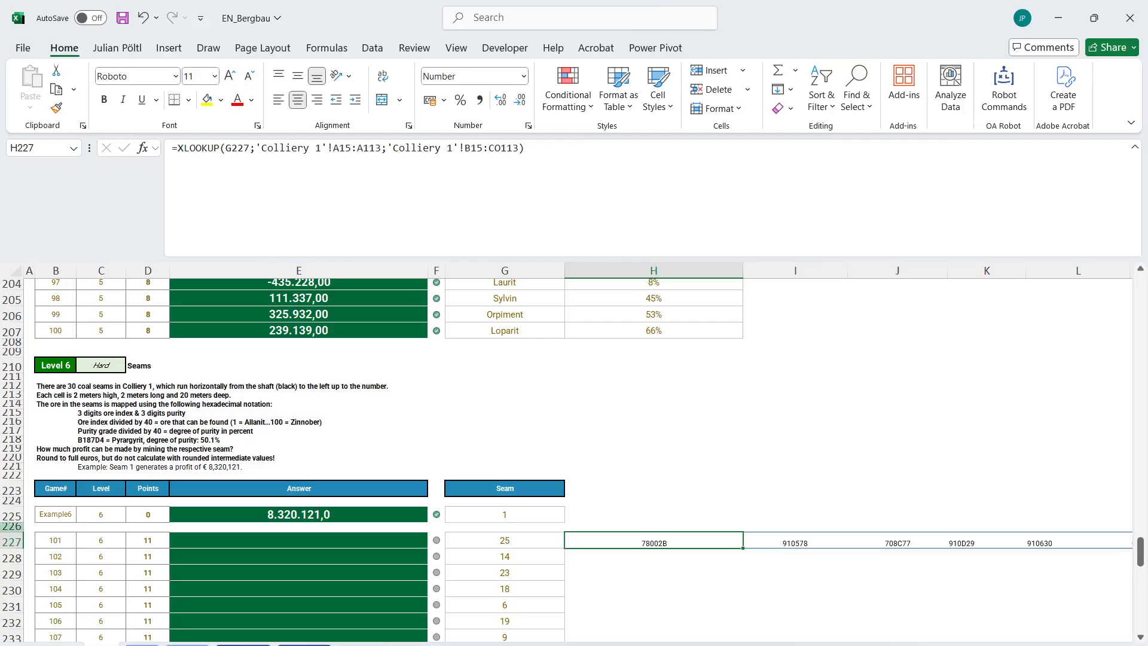
click(240, 644)
click(263, 440)
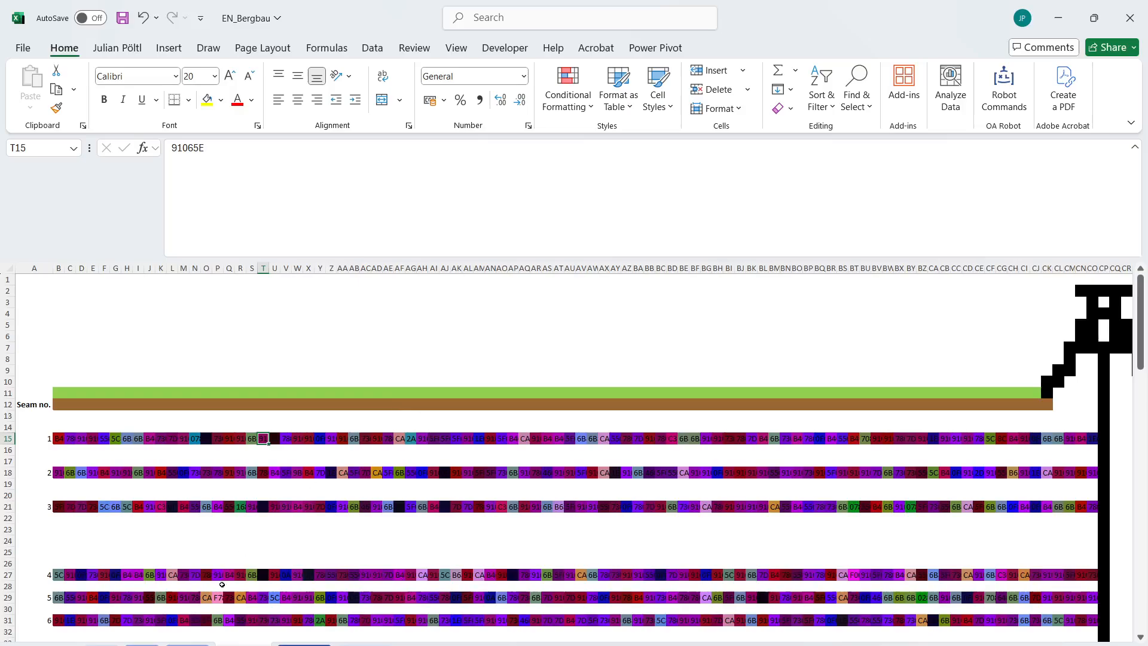
click(142, 644)
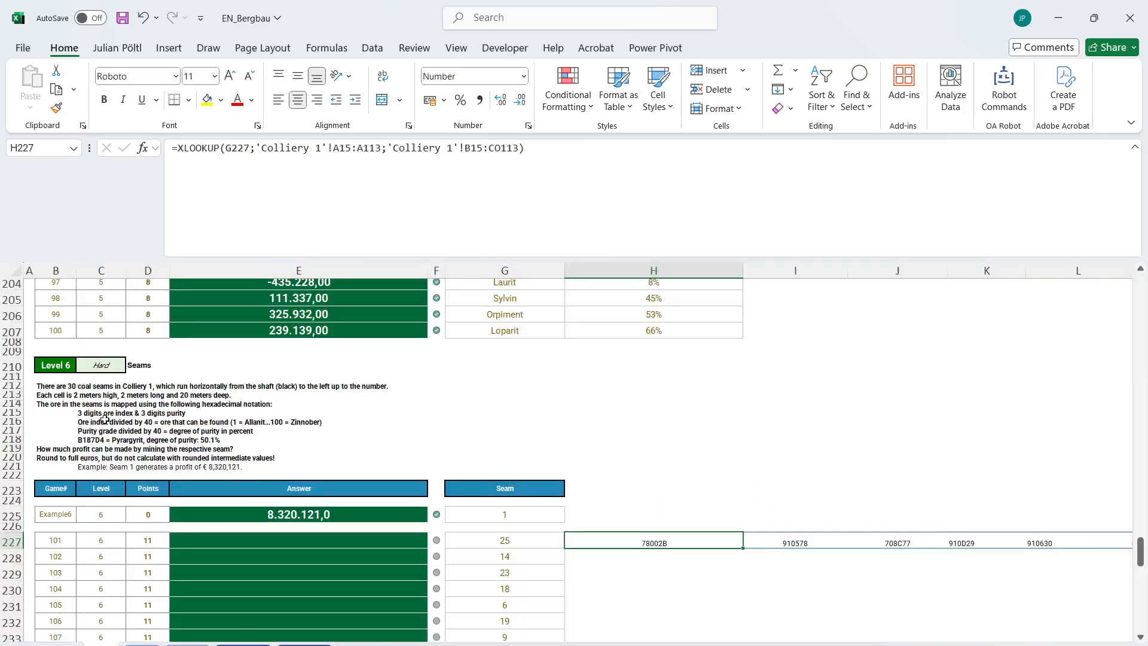
click(187, 643)
click(304, 644)
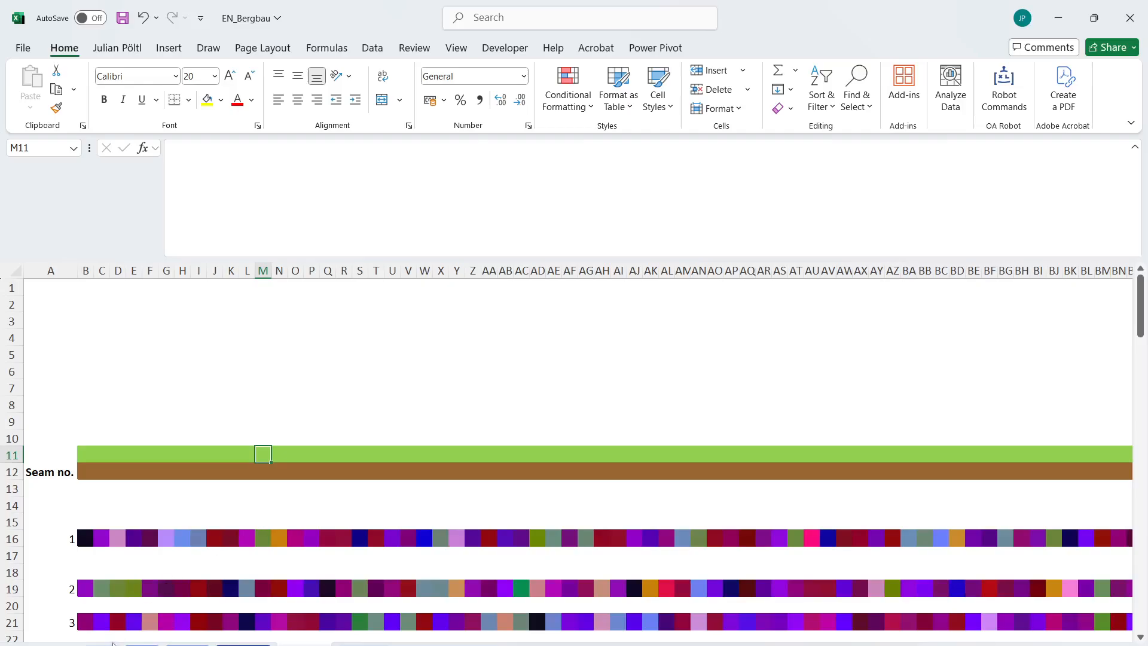
click(142, 644)
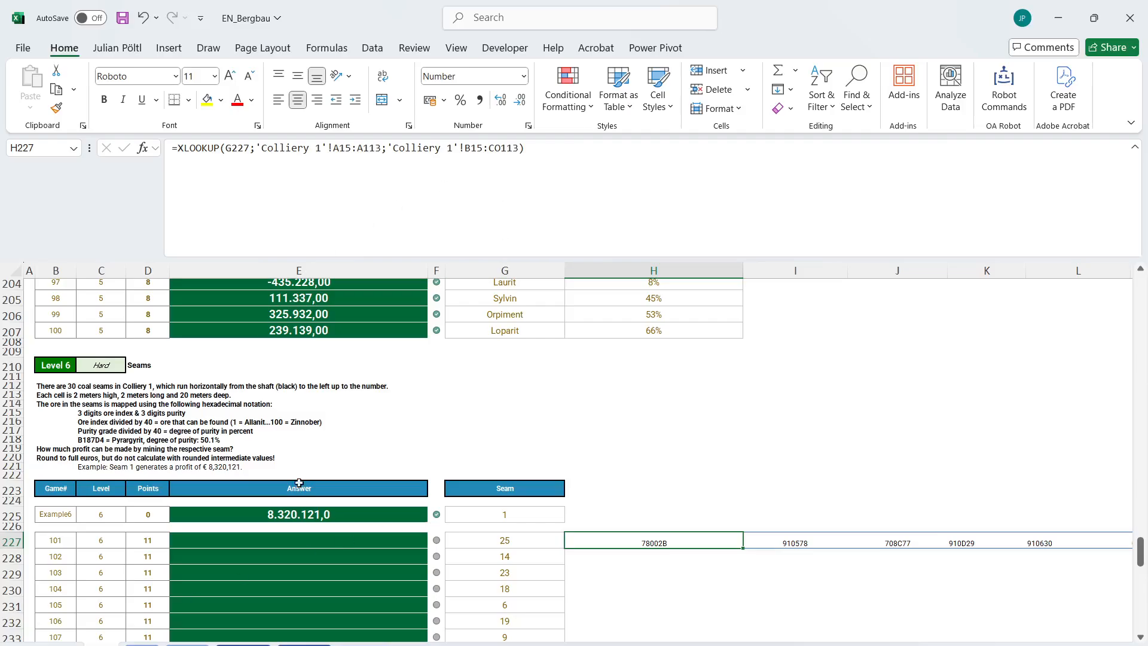
Copy the complete LET formula text, without the equals sign, from the last Level 5 answer in E207.
click(348, 331)
click(356, 233)
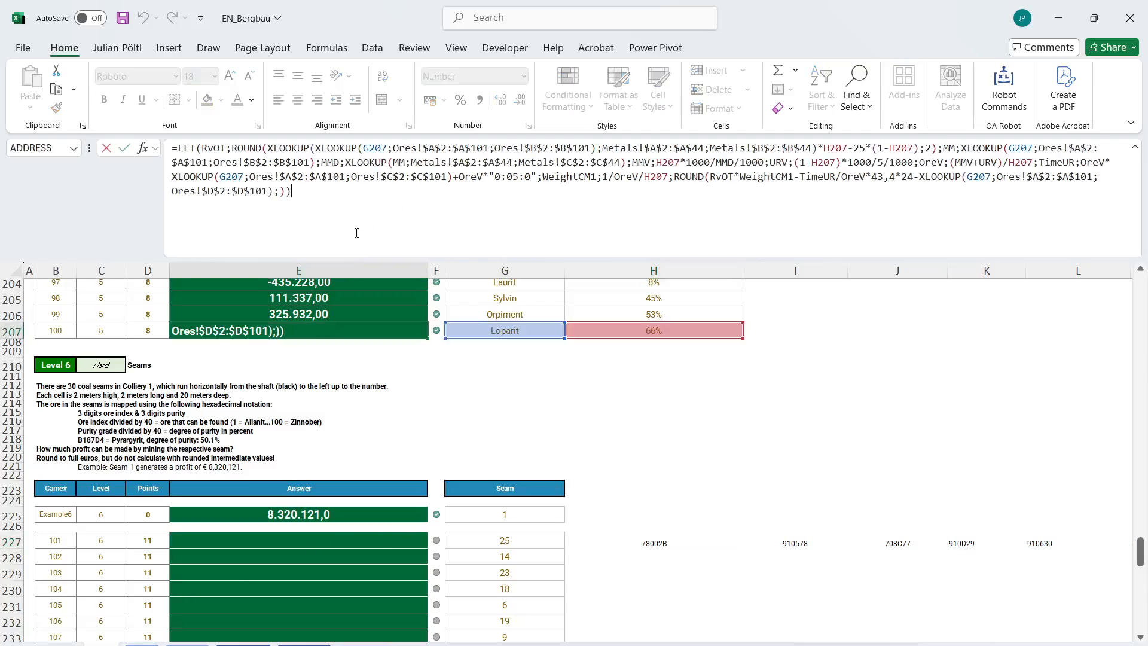
right_click(356, 233)
key(Escape)
drag(291, 192, 180, 152)
key(ctrl+c)
Wrap the XLOOKUP in H227 in MAP as its array and open a LAMBDA function behind it.
click(646, 542)
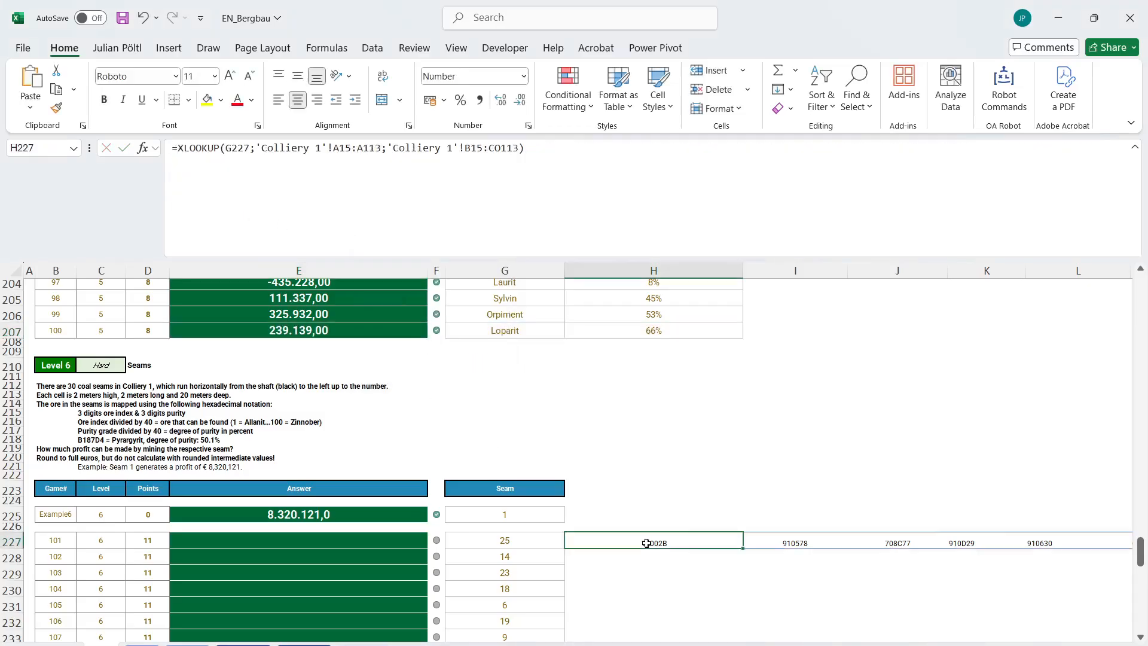
click(179, 150)
text(M)
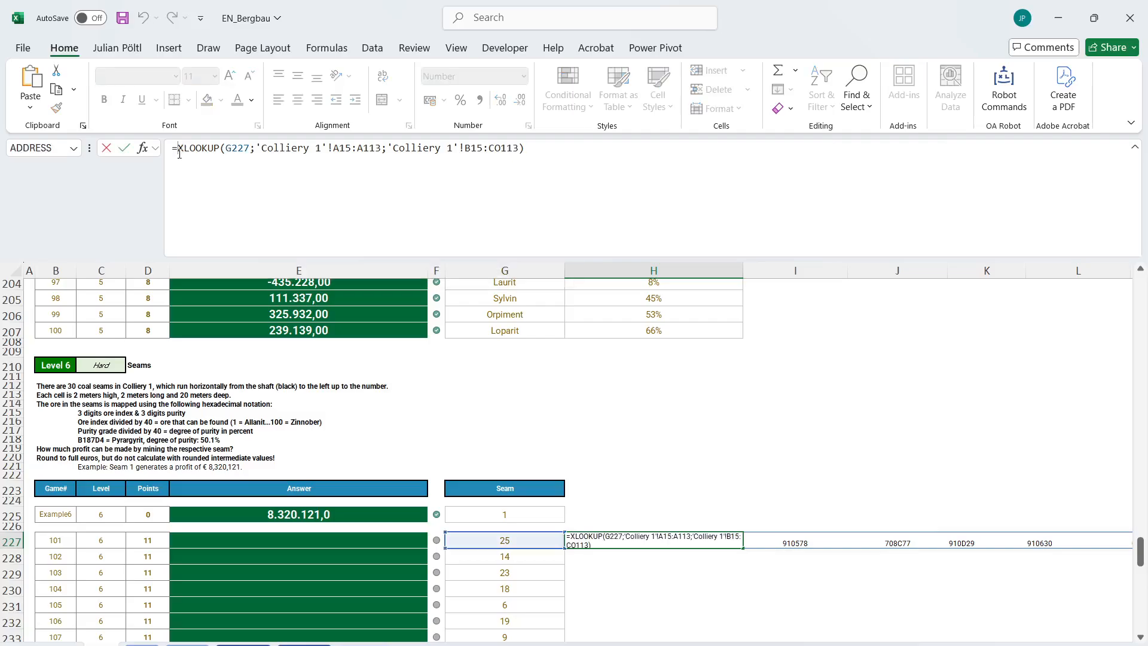
text(AP()
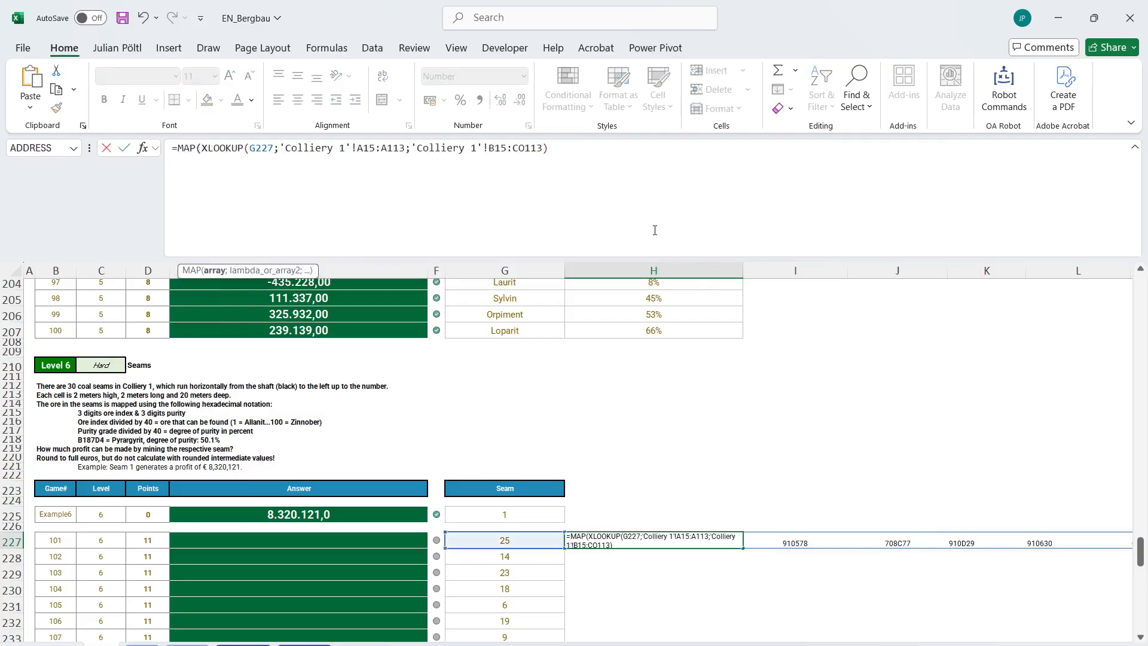
click(658, 181)
text(;LAMBDA()
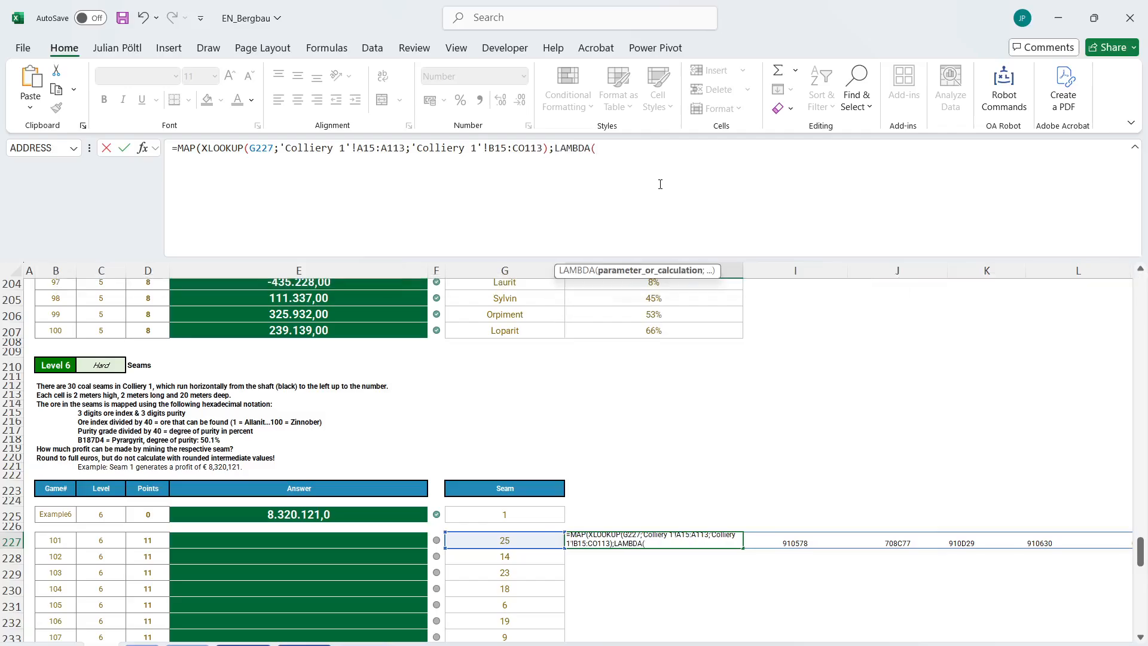
Paste the copied LET formula into the LAMBDA in H227 and give the LAMBDA the parameter CD.
key(ctrl+v)
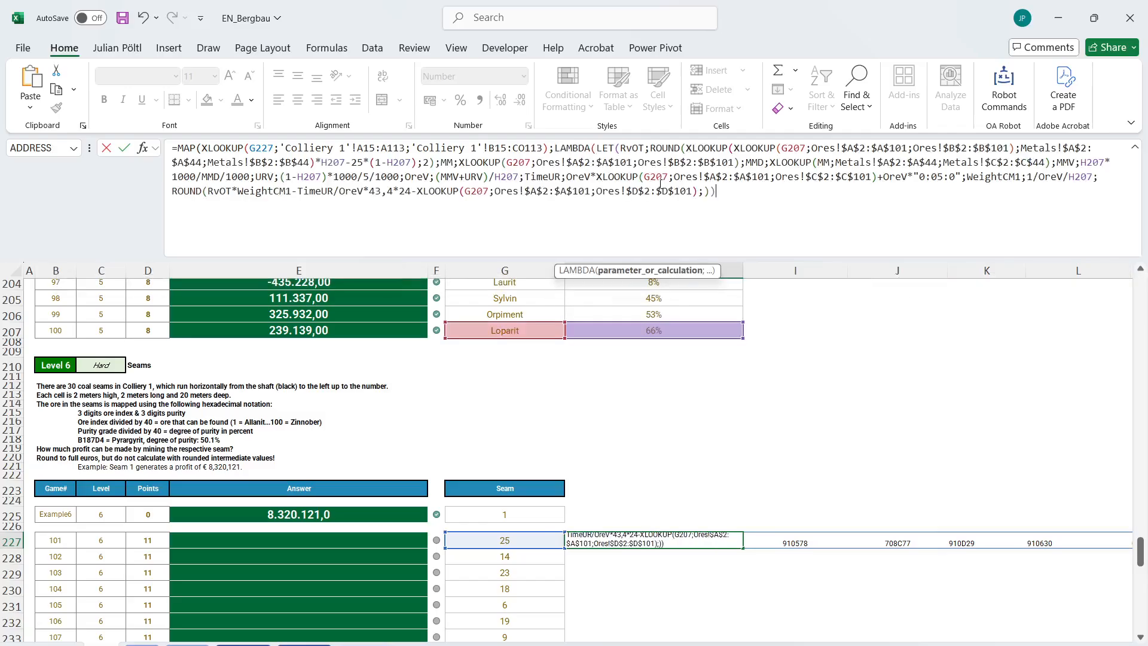
click(597, 151)
text(CD;)
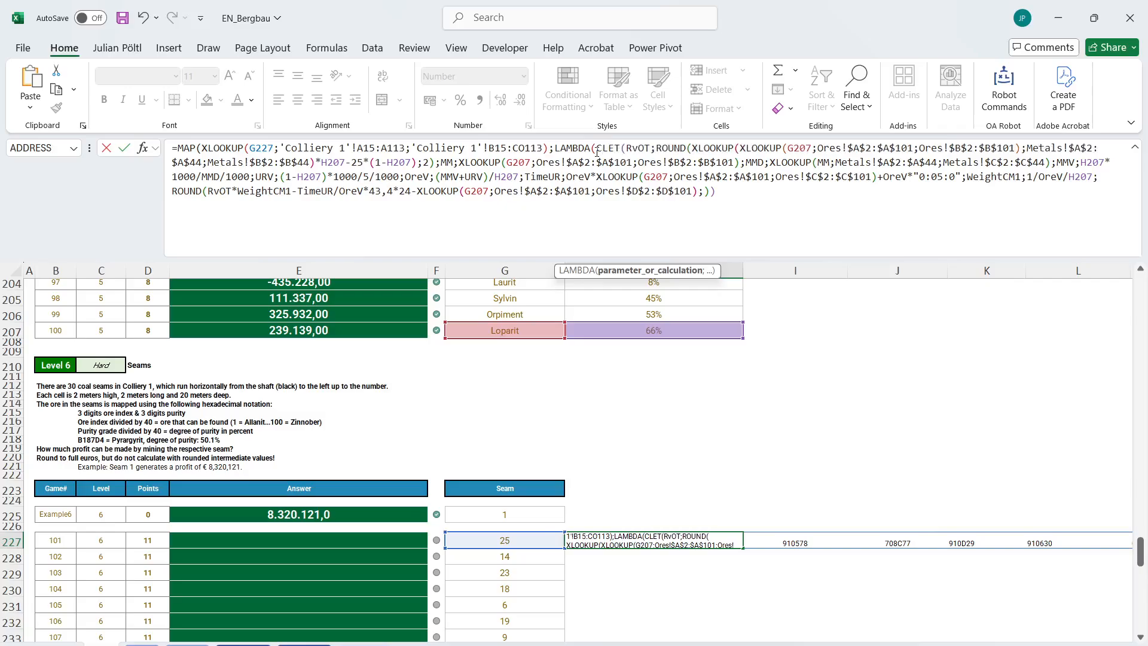
Add a variable Ore at the start of the LET in H227, opening INDEX with a nested HEX2DEC for it.
click(639, 152)
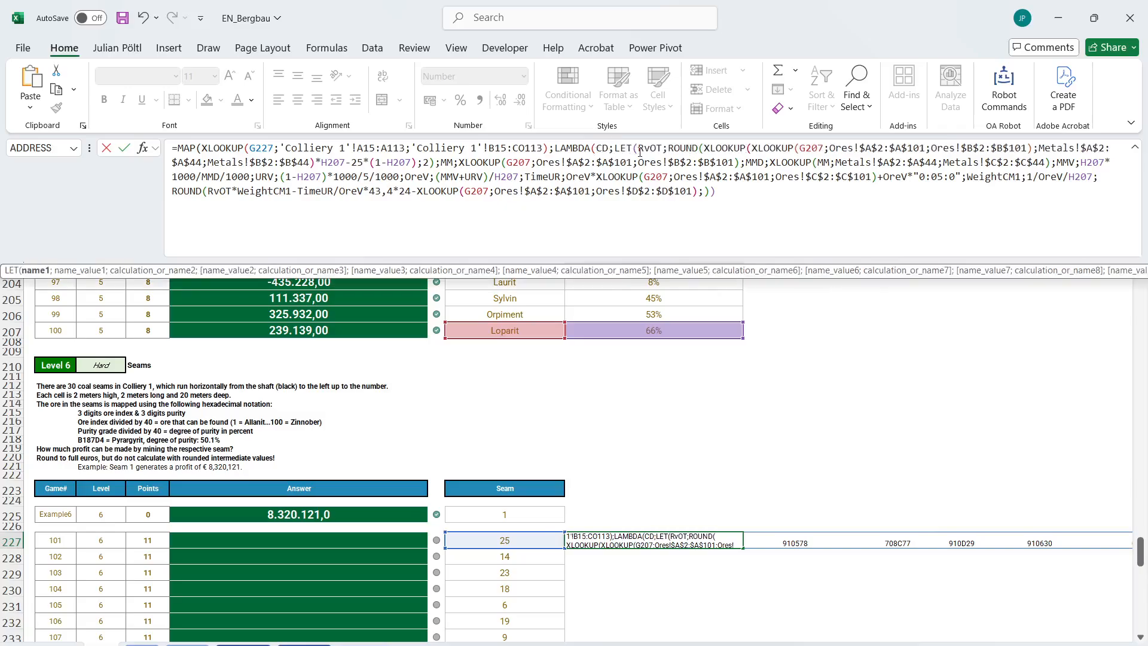
text(Ore;ind)
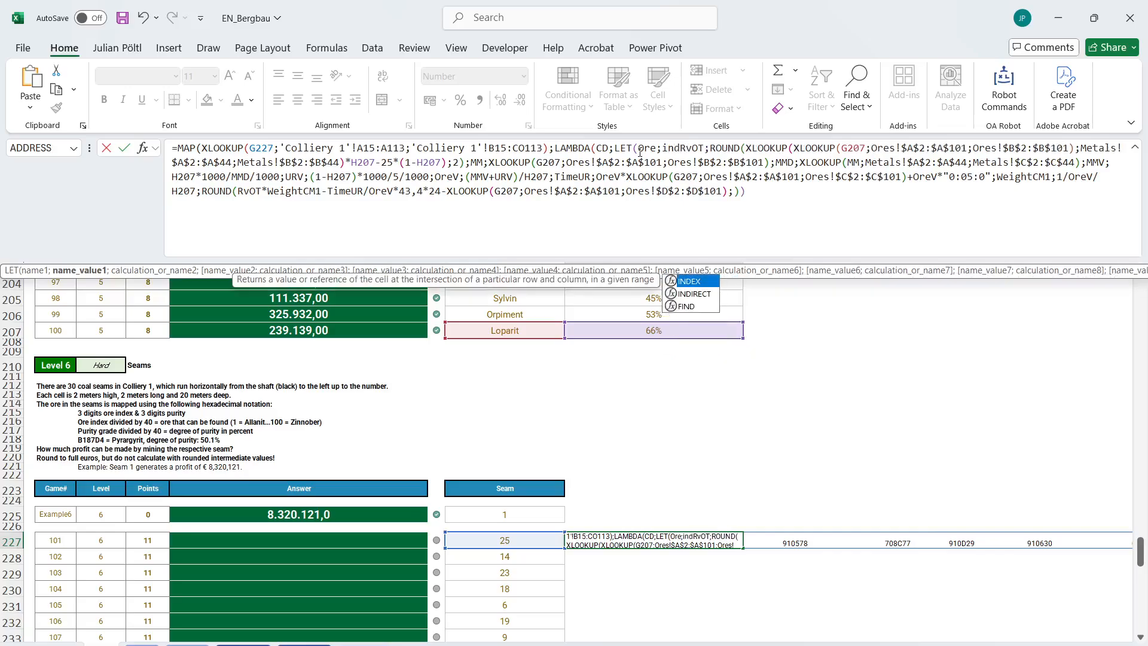
key(Tab)
text(hex)
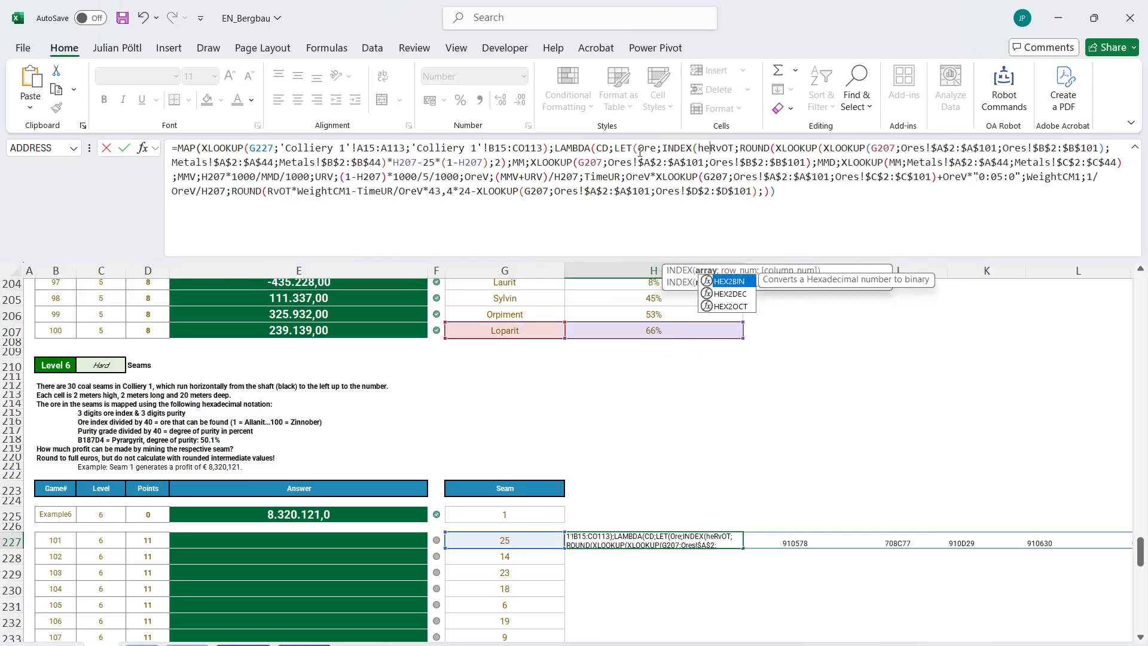
key(Down)
key(Tab)
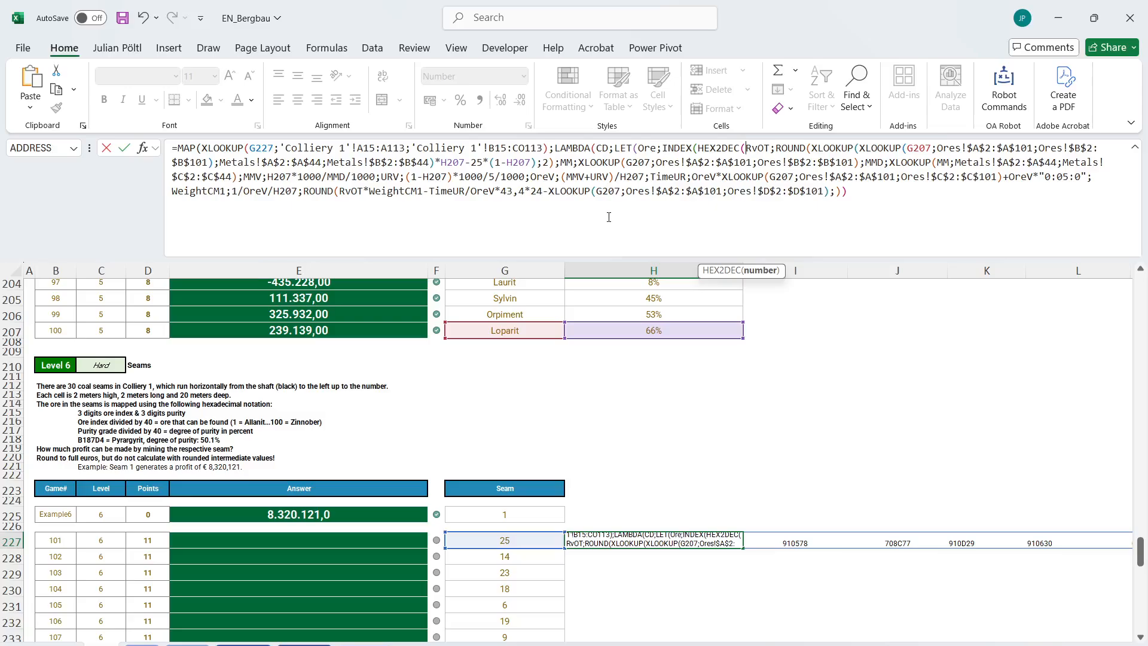
Fill the HEX2DEC with LEFT(Cd;3) to convert the first three characters of each seam code.
text(le)
key(Tab)
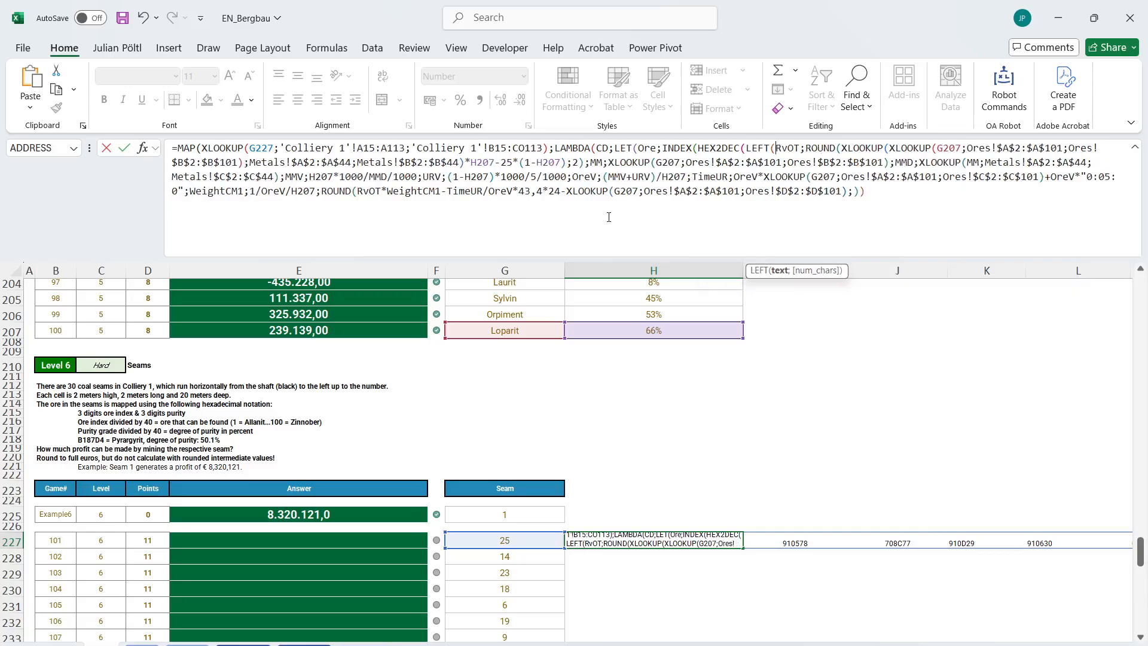
text(Cd;2)
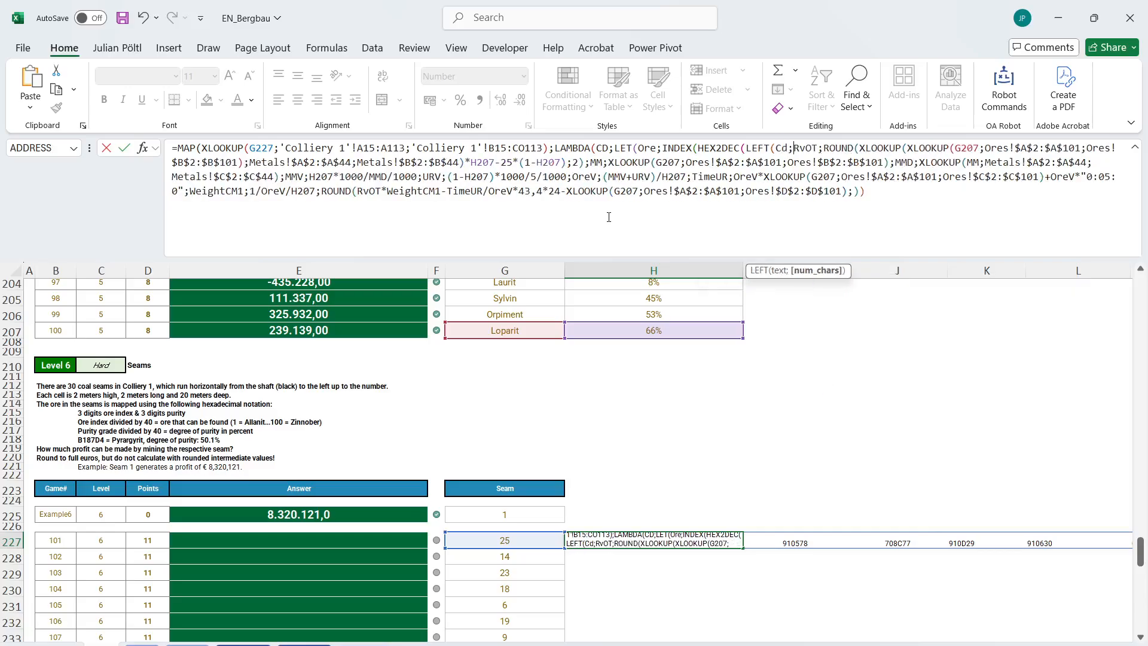
key(BackSpace)
text(3)))
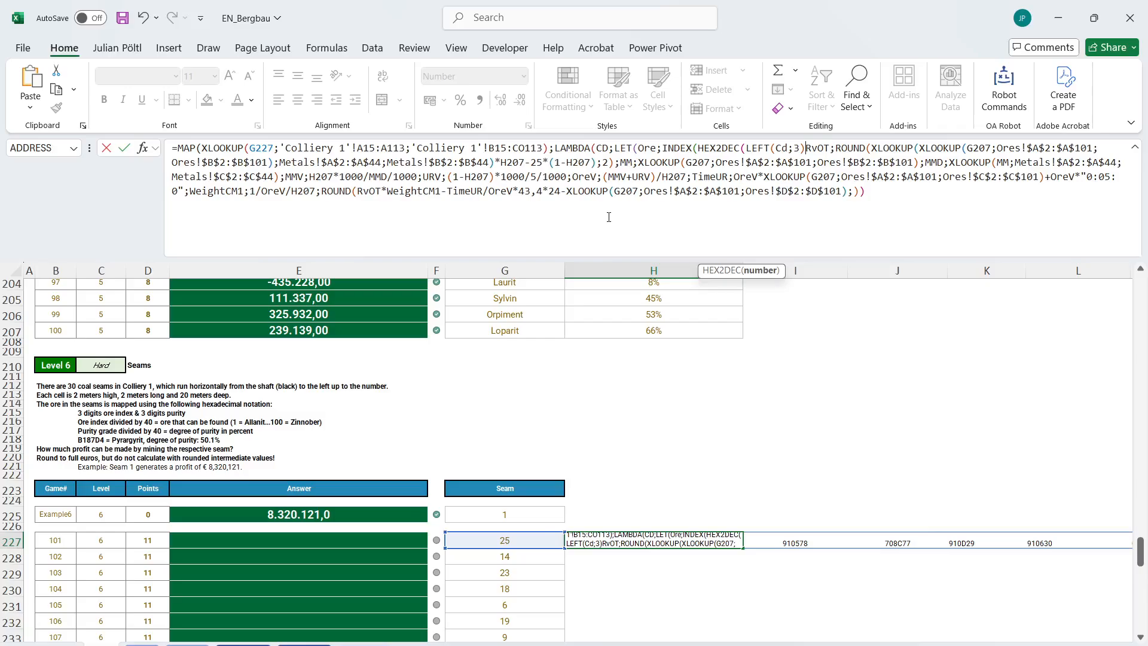
text(;)
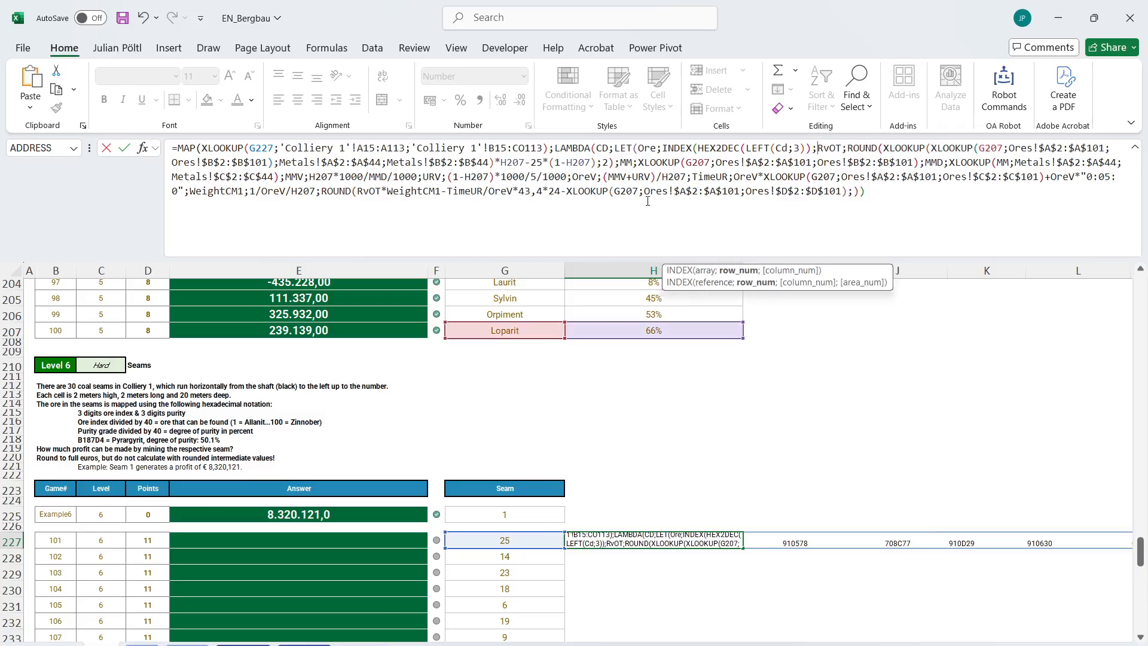
Insert Ores!$A$2:$A$101 as the INDEX array, divide the converted ore index by 40 and close the function.
click(698, 147)
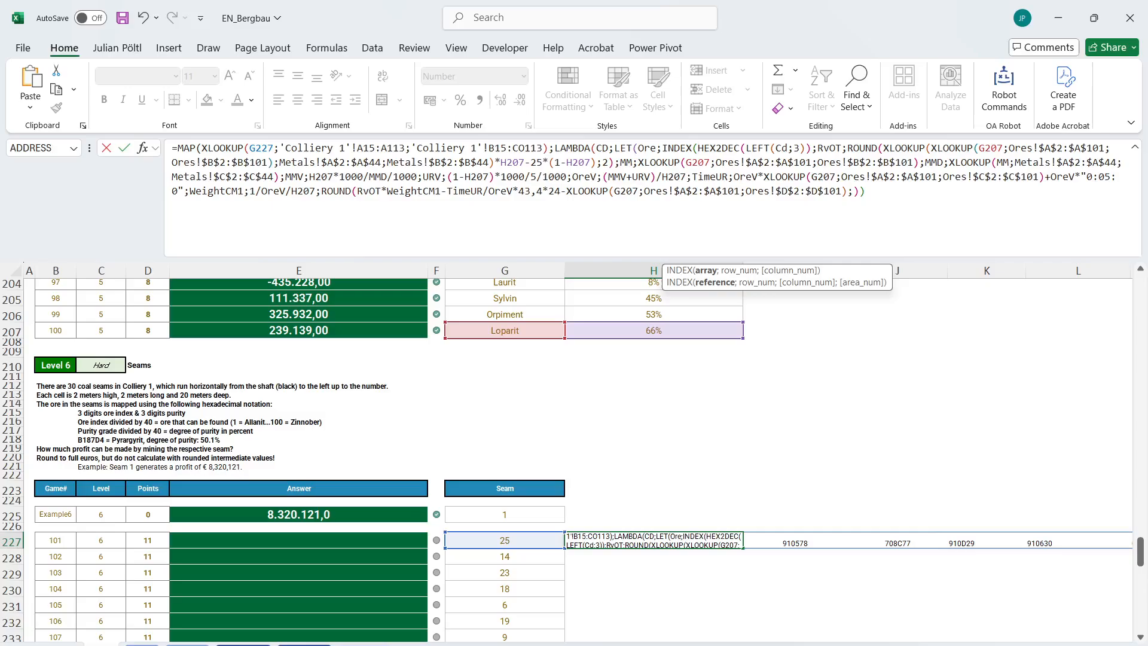
click(207, 644)
click(108, 306)
key(ctrl+shift+Down)
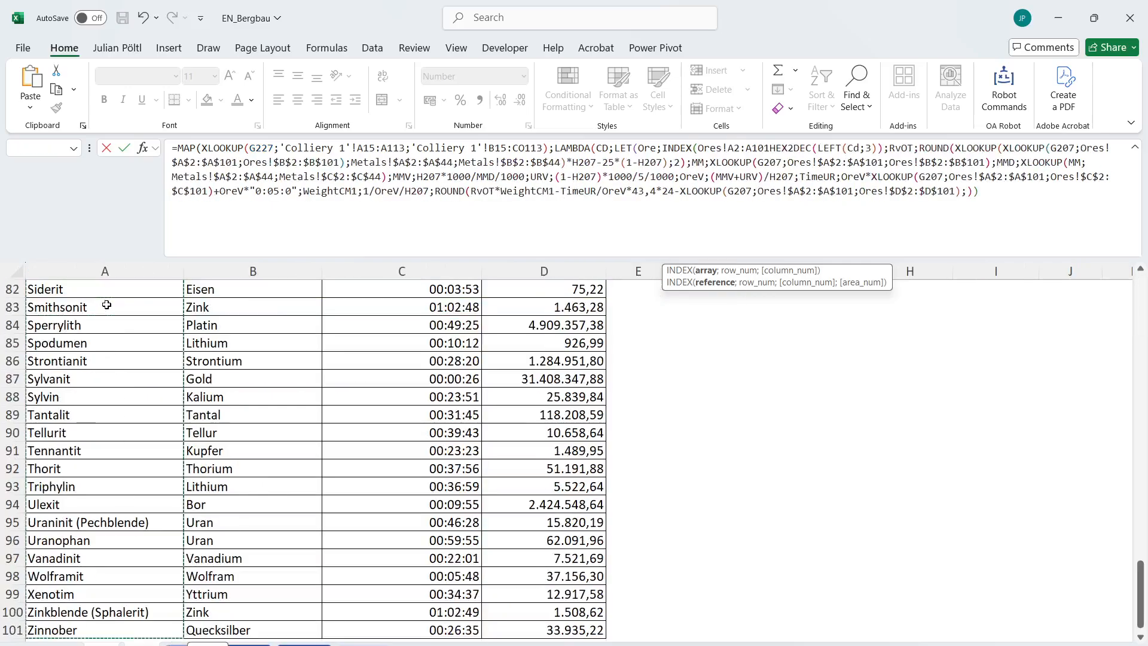
key(F4)
text(;3)))
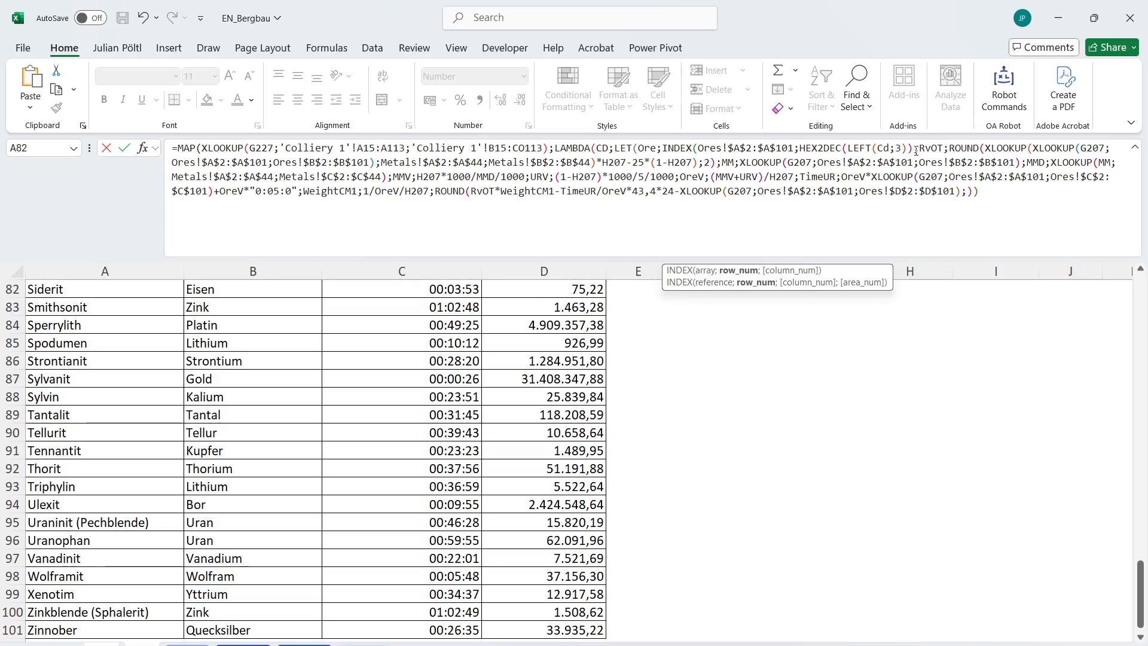
text(;40))
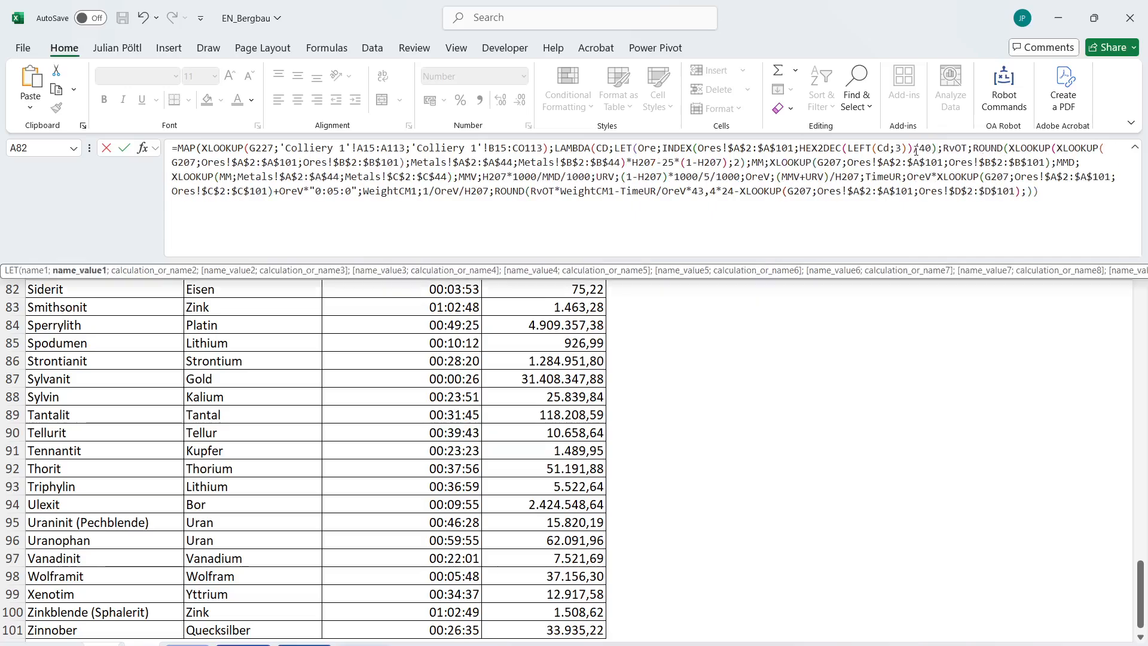
text(;De;)
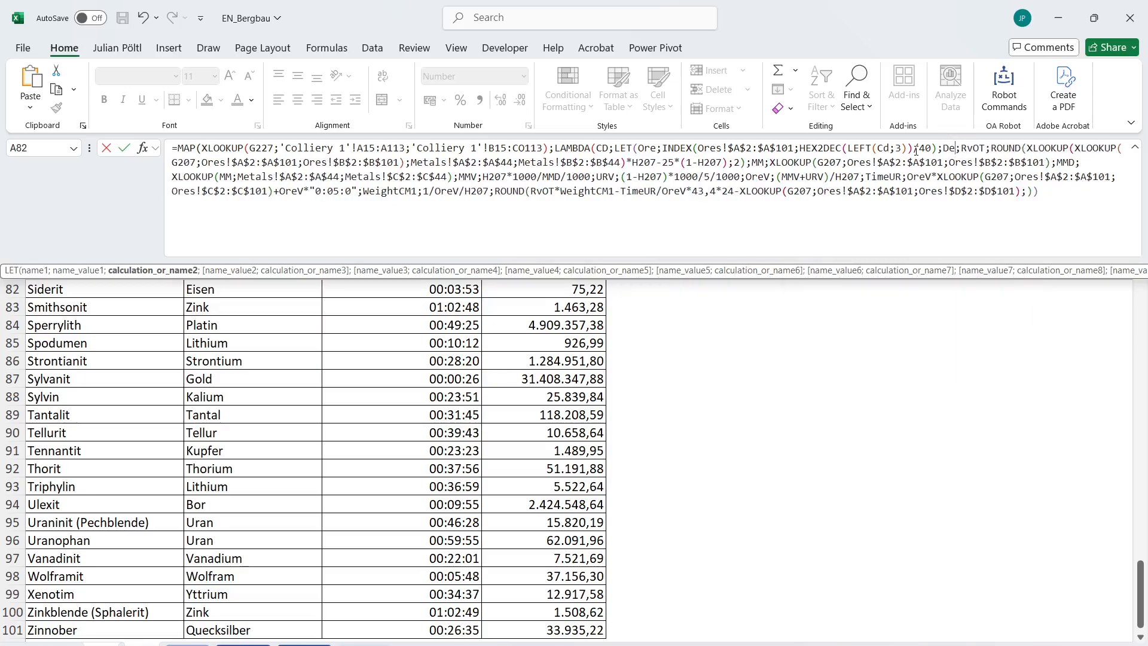
Add a LET variable DGP after Ore, defined as HEX2DEC(RIGHT(Cd;3))/40 by adapting a copy of the Ore conversion.
key(BackSpace)
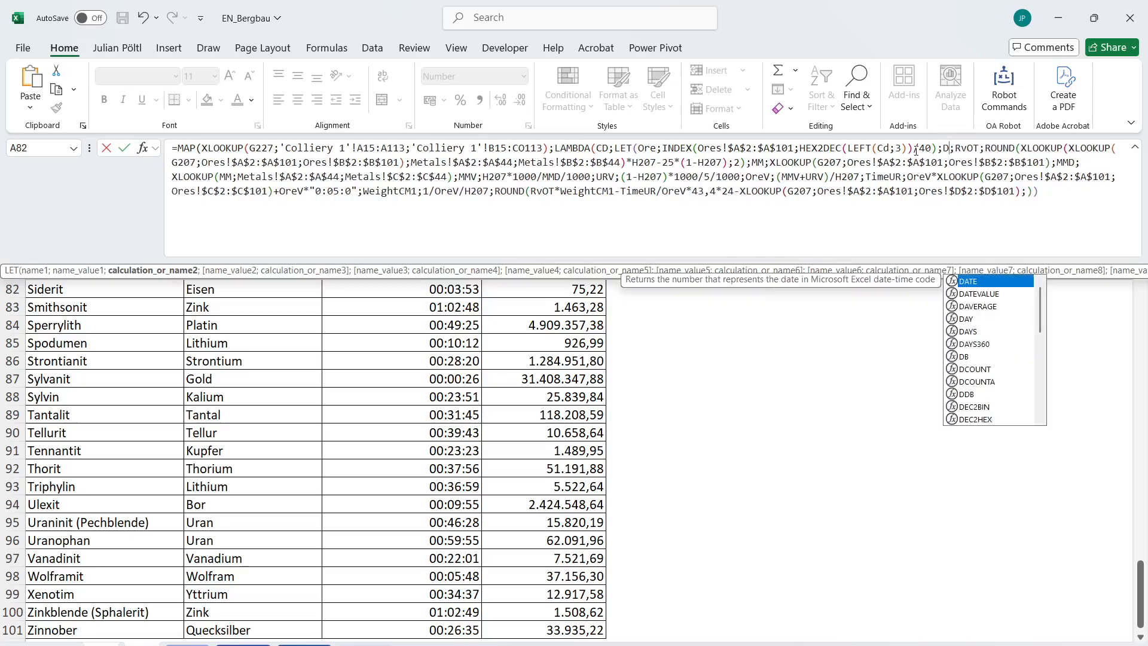
text(GP;)
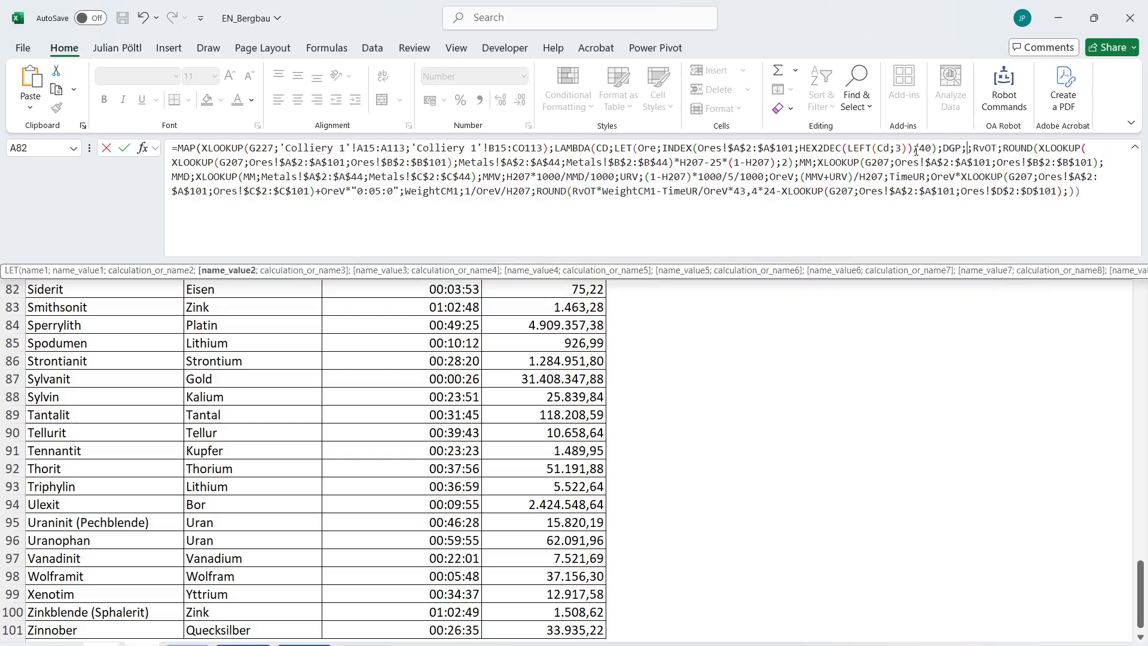
mouse_move(911, 150)
mouse_down()
mouse_move(819, 153)
mouse_move(1046, 162)
mouse_move(931, 148)
mouse_up()
key(ctrl+c)
click(962, 150)
text(;)
key(ctrl+v)
double_click(1037, 150)
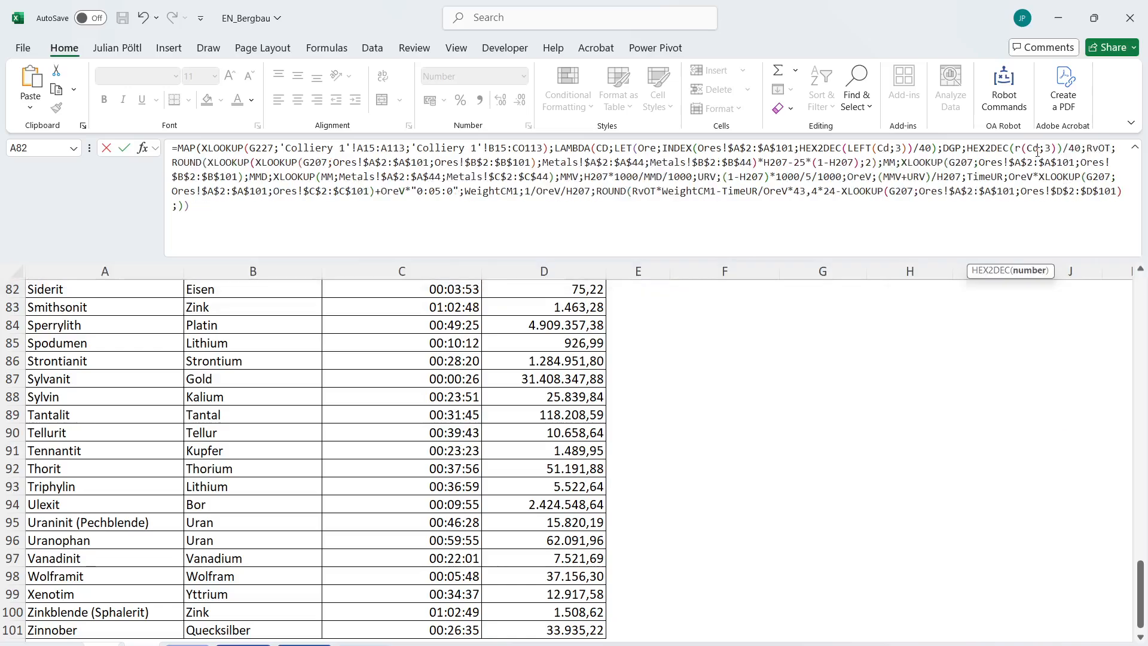
text(RIGHT)
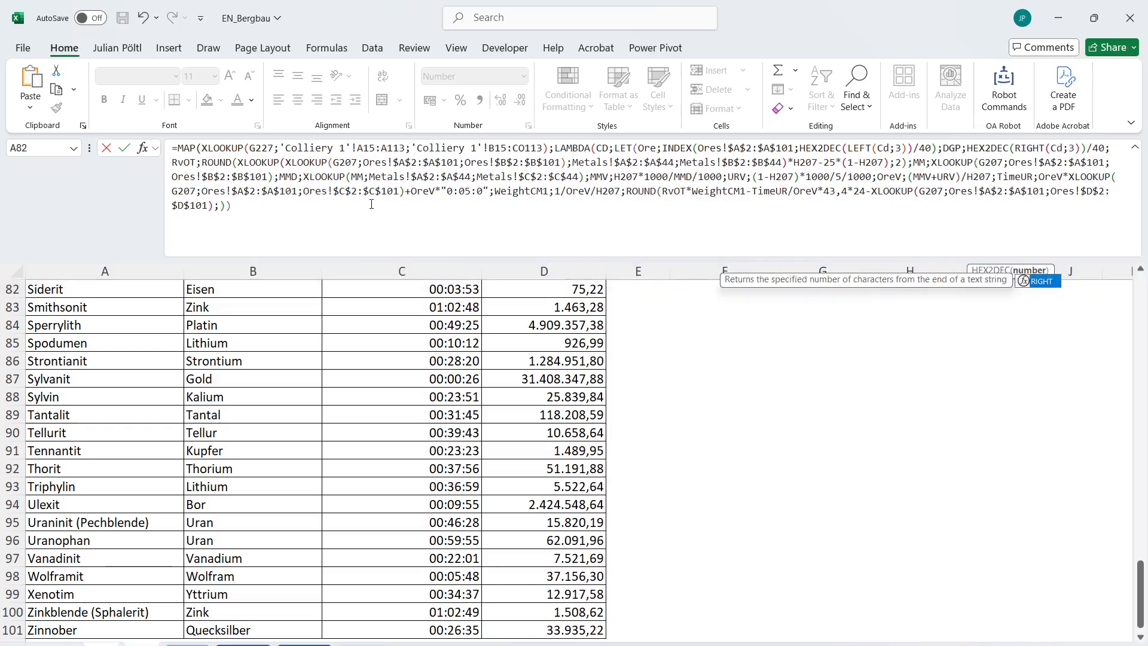
Add the missing closing parentheses at the end of the MAP formula so it ends with four.
click(252, 203)
text()))
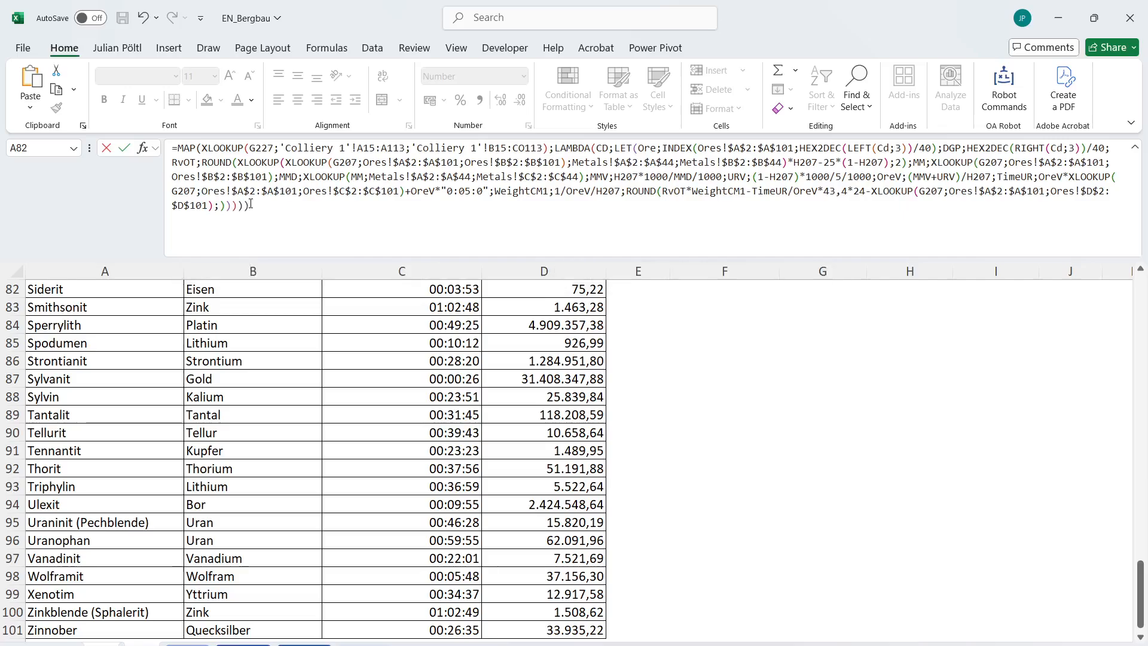
key(BackSpace)
Replace G207 with Ore in the RvOT, MM and final Ores!$D$2:$D$101 lookups.
click(338, 162)
double_click(337, 162)
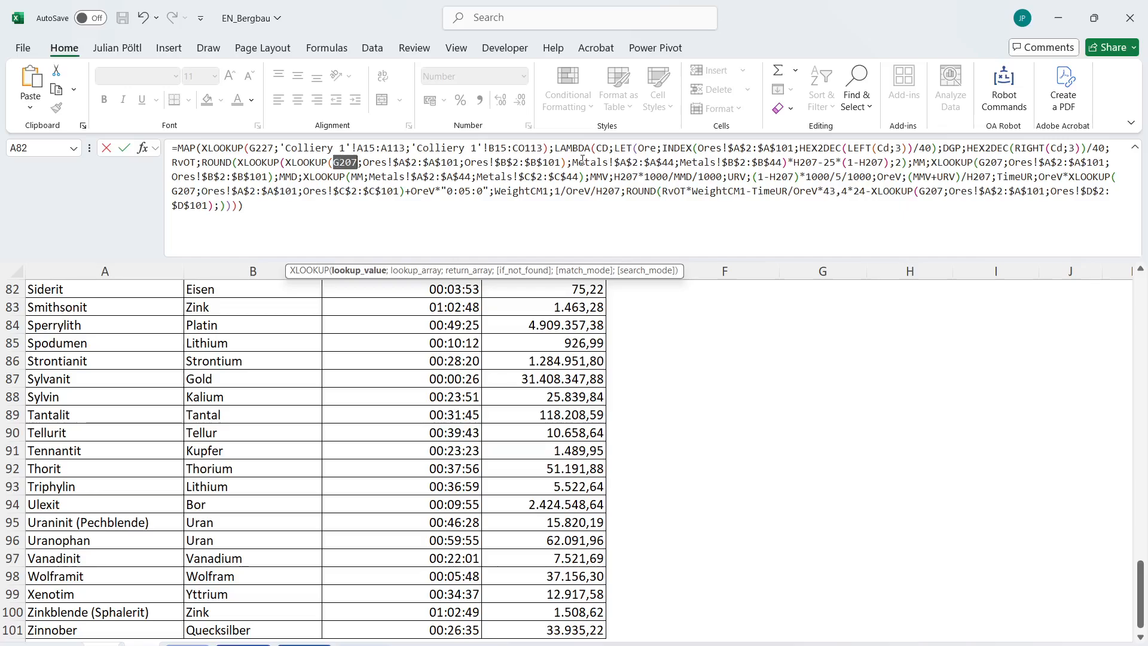
text(Ore)
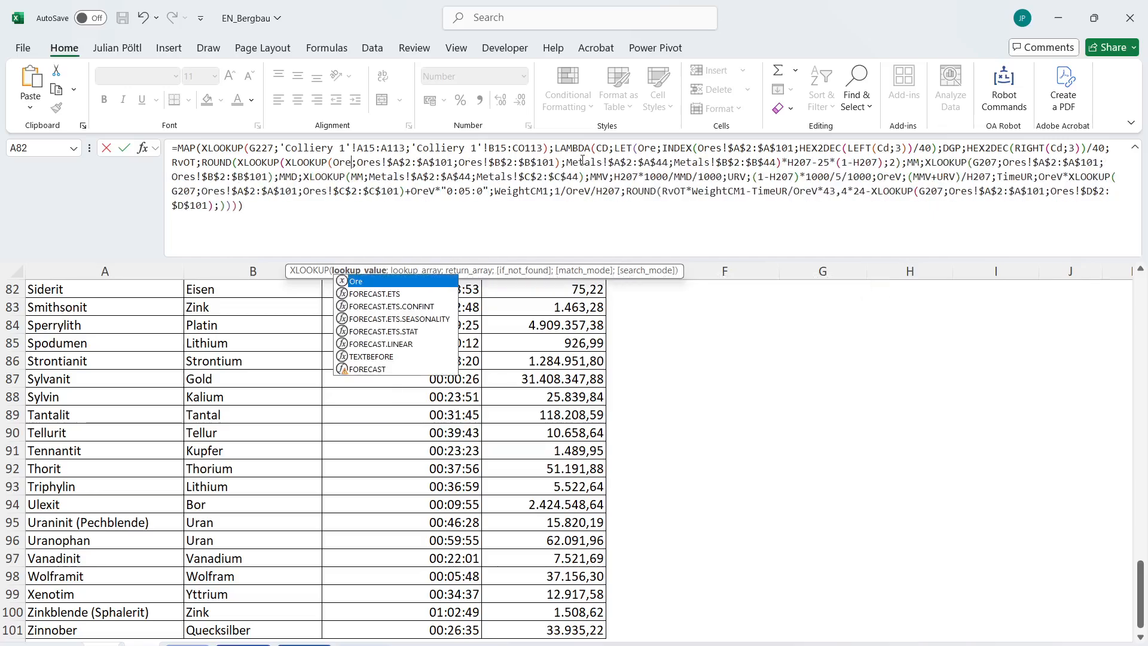
key(Escape)
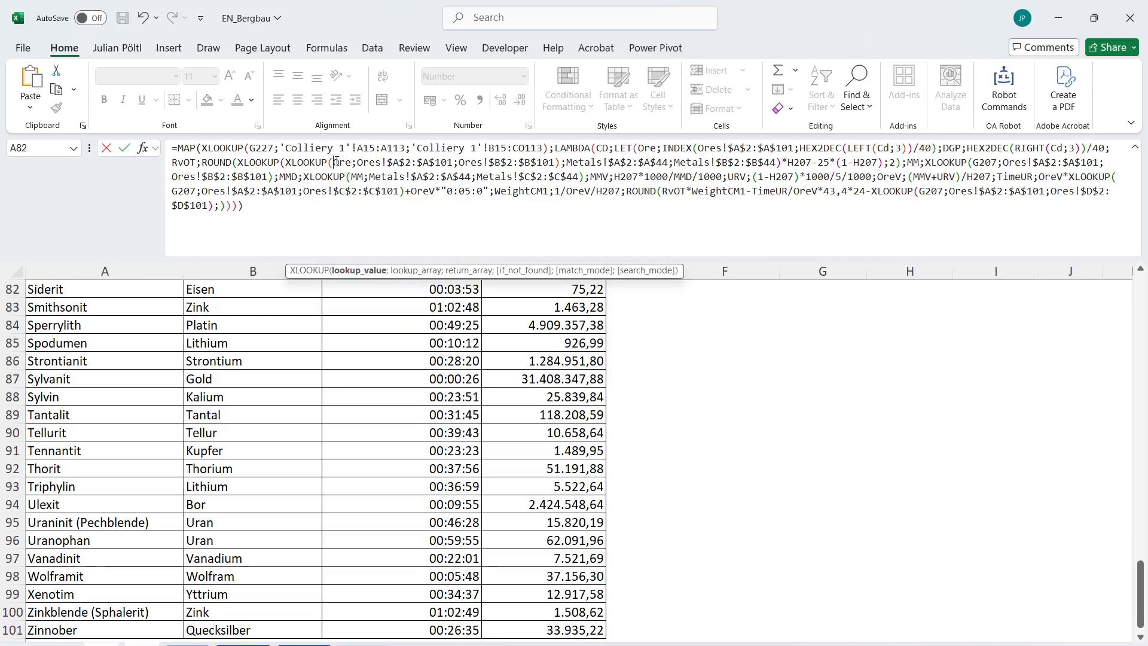
key(shift+Left)
key(shift+Left)
key(shift+Left)
double_click(985, 164)
key(ctrl+v)
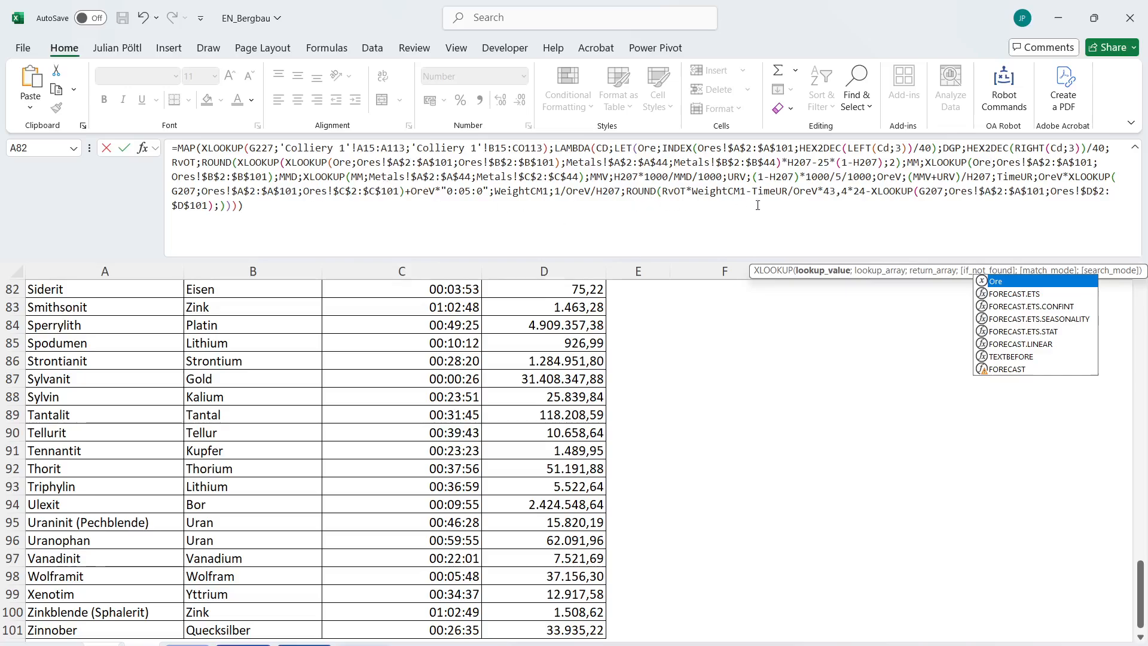
double_click(933, 192)
text(Ore)
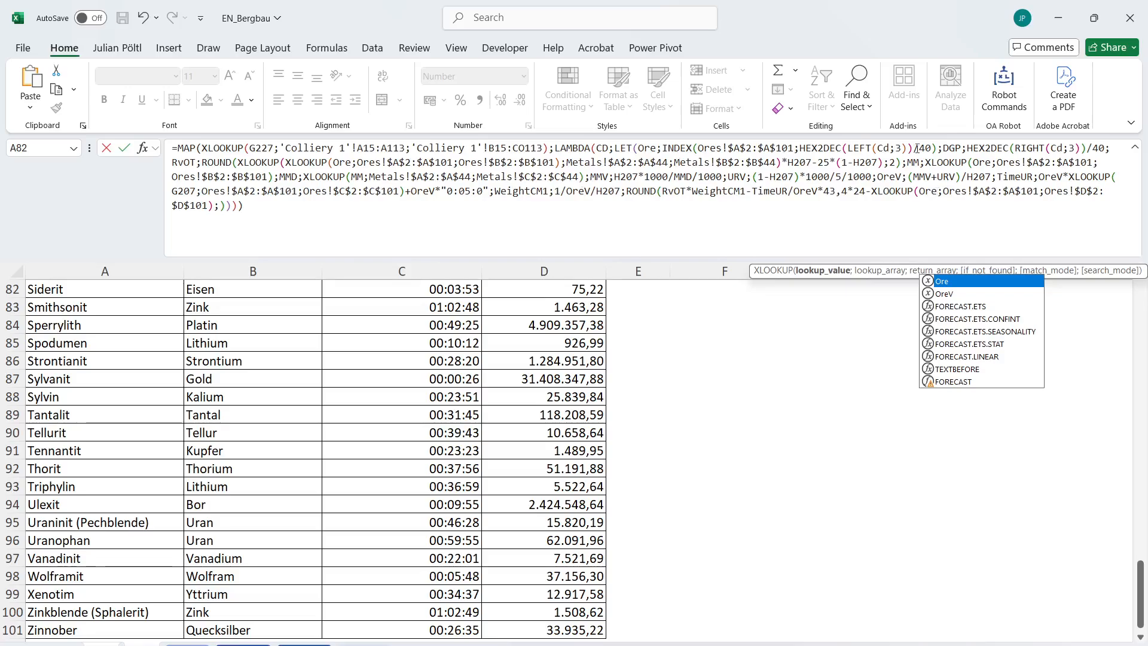
Replace both H207 references in the RvOT calculation with the variable DGP.
double_click(952, 148)
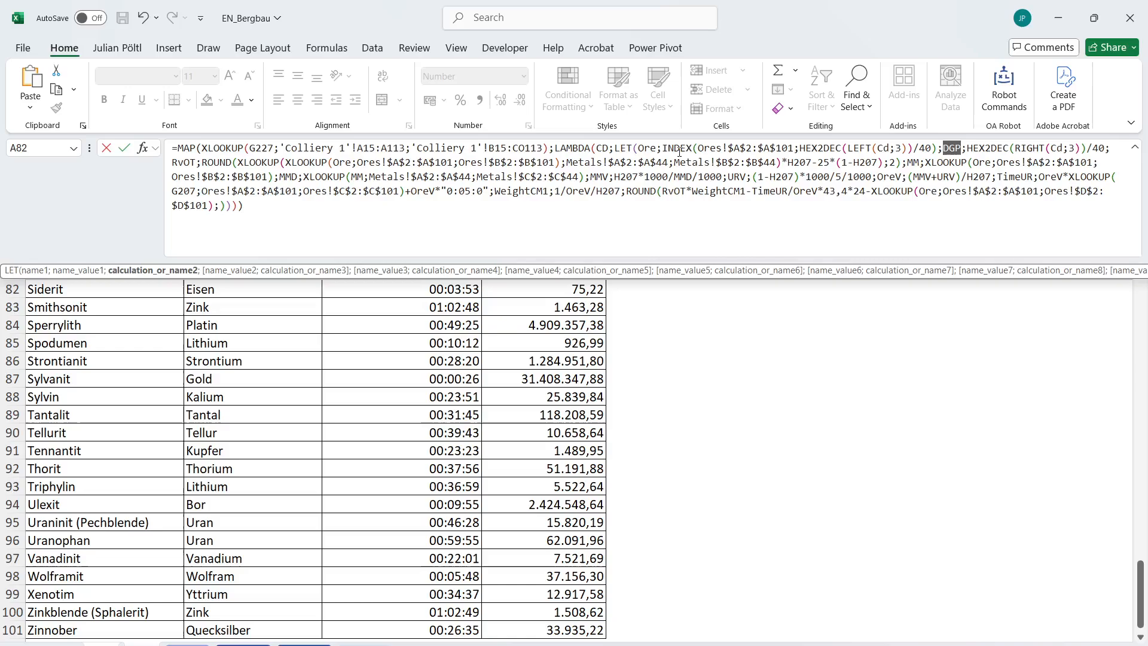
double_click(800, 162)
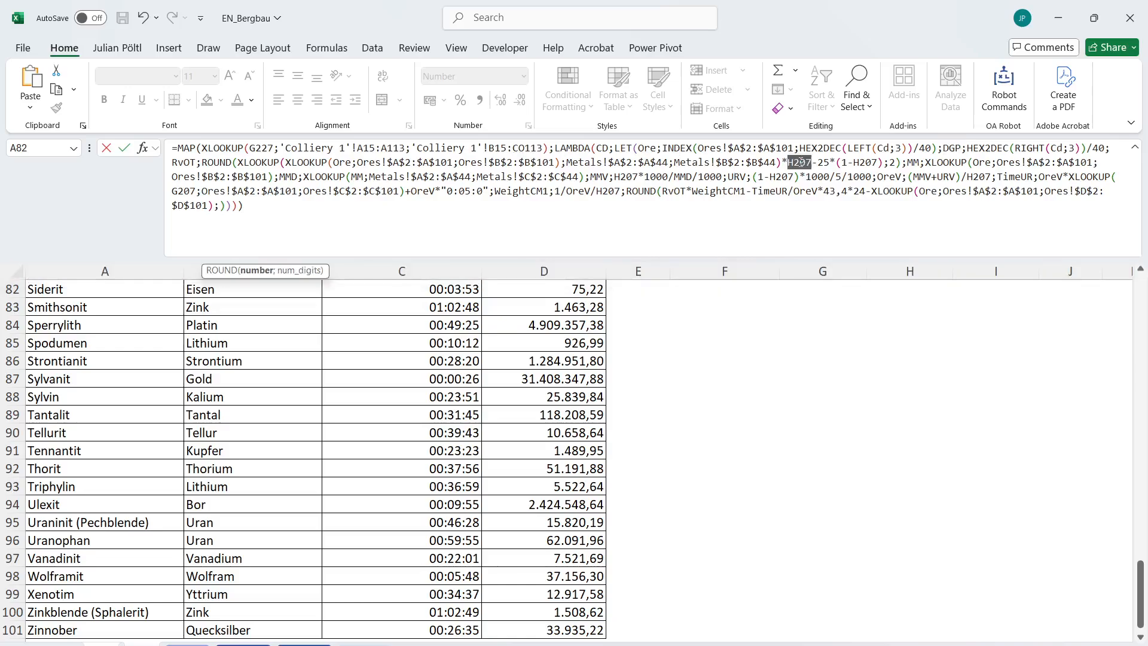
key(ctrl+v)
double_click(859, 162)
key(ctrl+v)
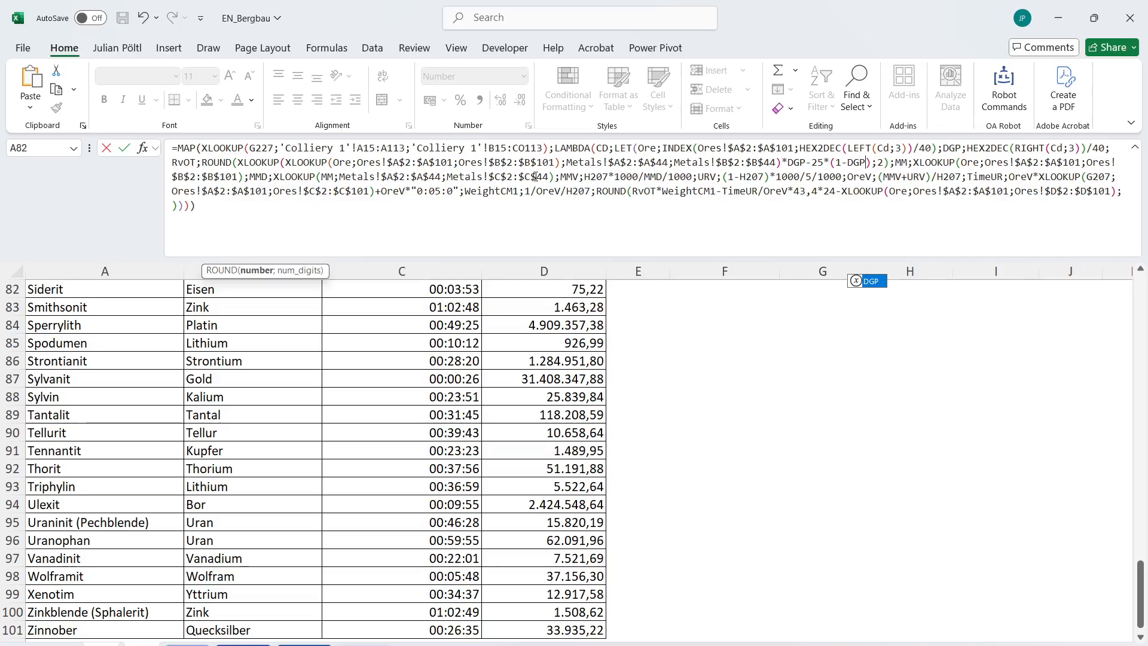
Replace H207 with DGP in the MMV, URV, OreV and WeightCM1 definitions.
double_click(605, 177)
key(ctrl+v)
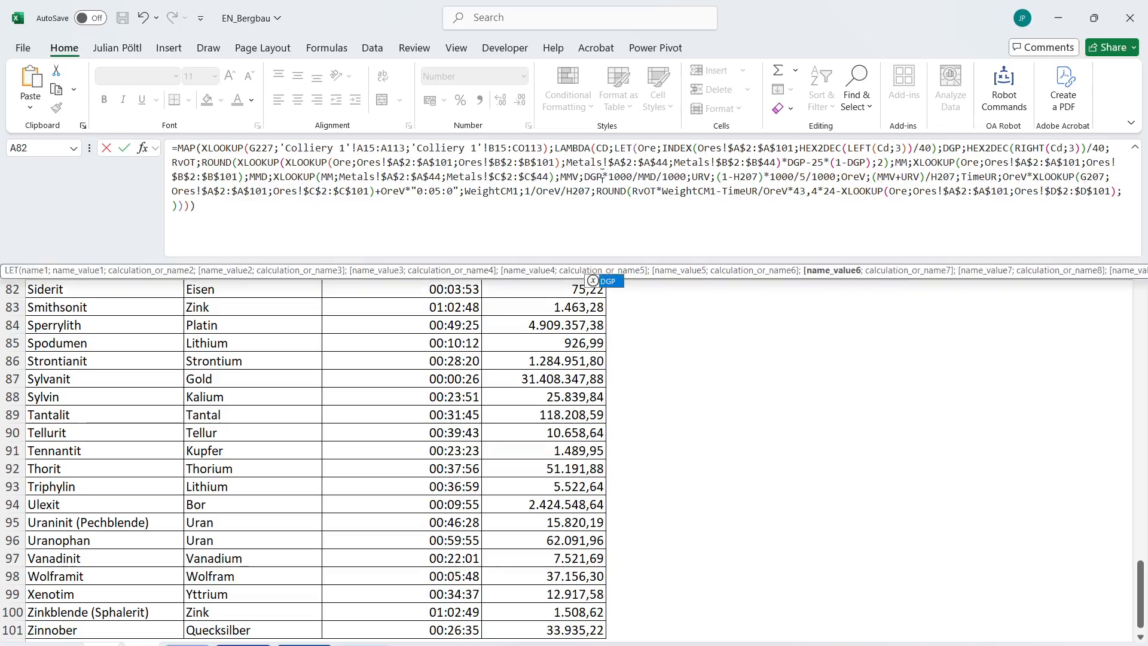
double_click(740, 177)
key(ctrl+v)
double_click(938, 177)
key(ctrl+v)
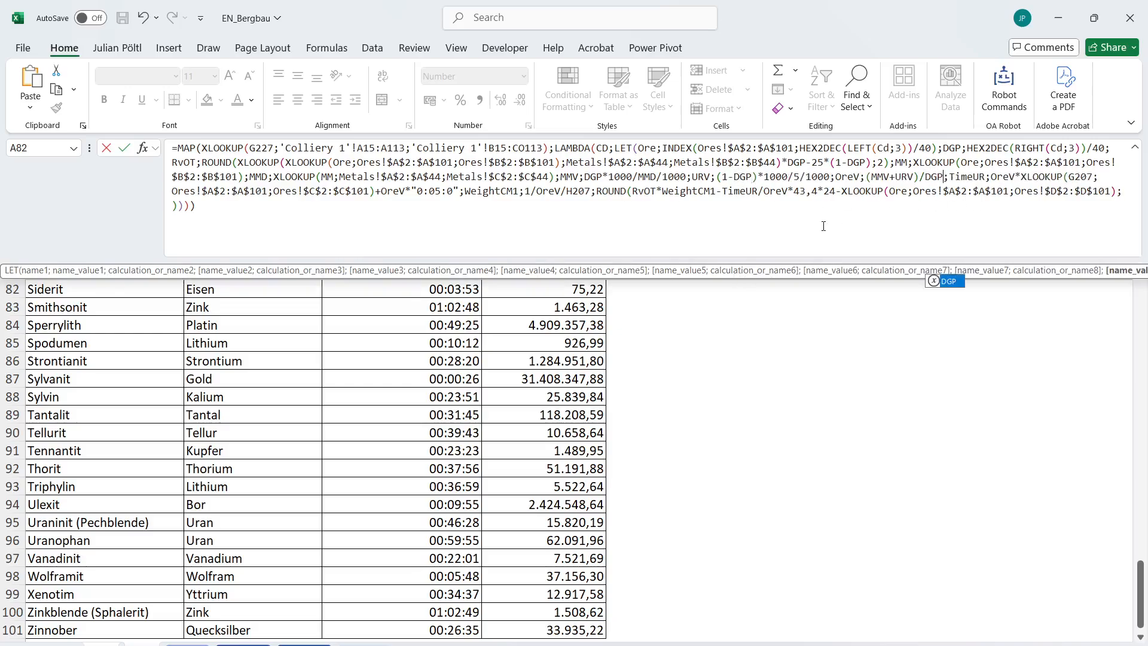
double_click(578, 190)
key(ctrl+v)
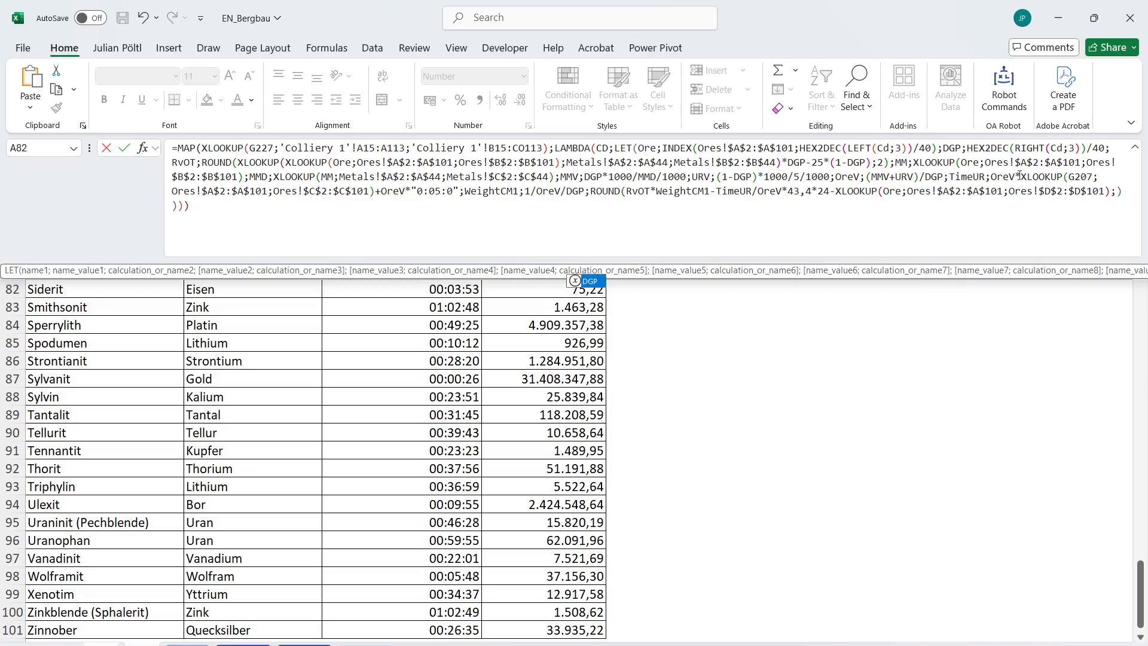
Replace G207 with Ore in the TimeUR lookup, enter the formula in H227 and check the spilled row.
double_click(1075, 177)
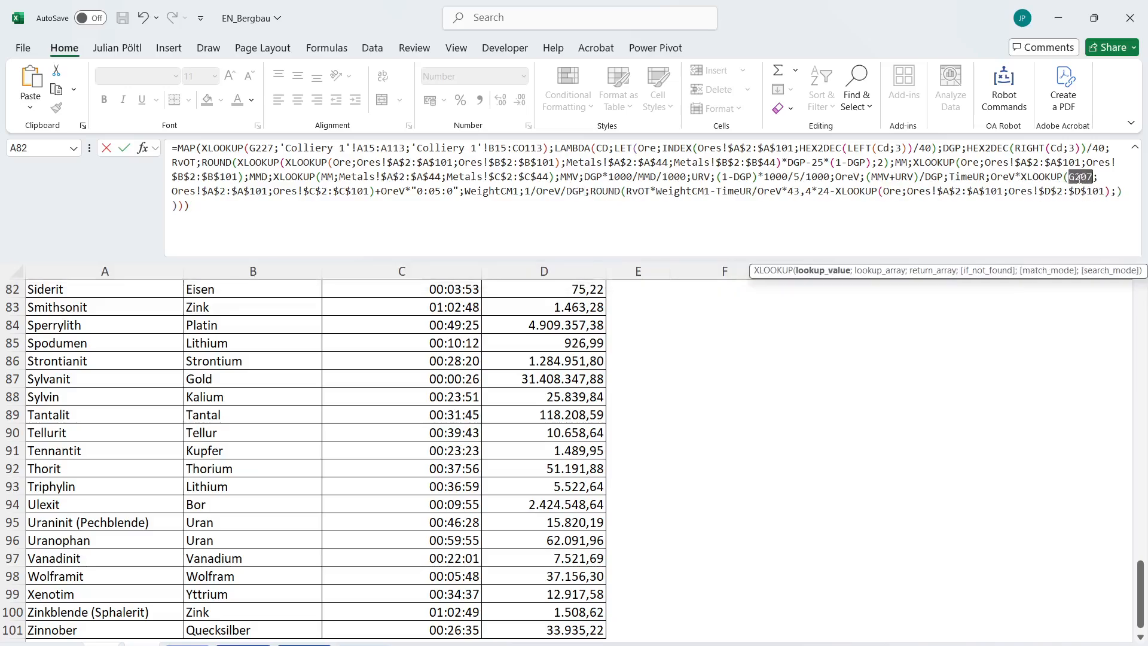
text(Ore)
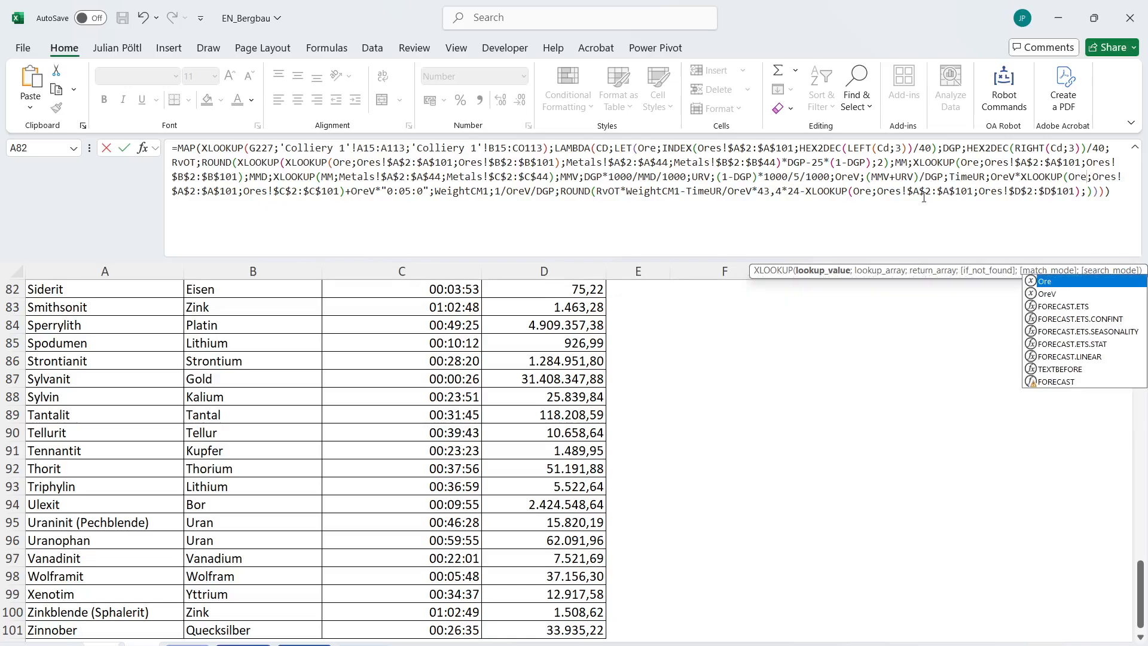
key(Return)
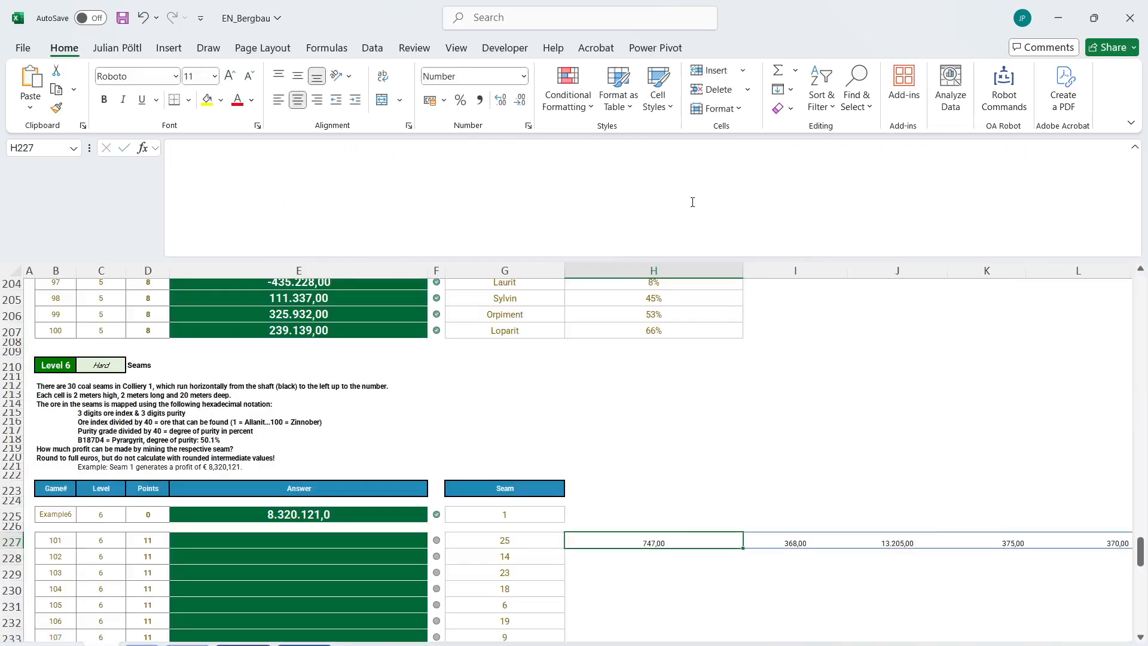
key(Left)
key(Left)
key(Left)
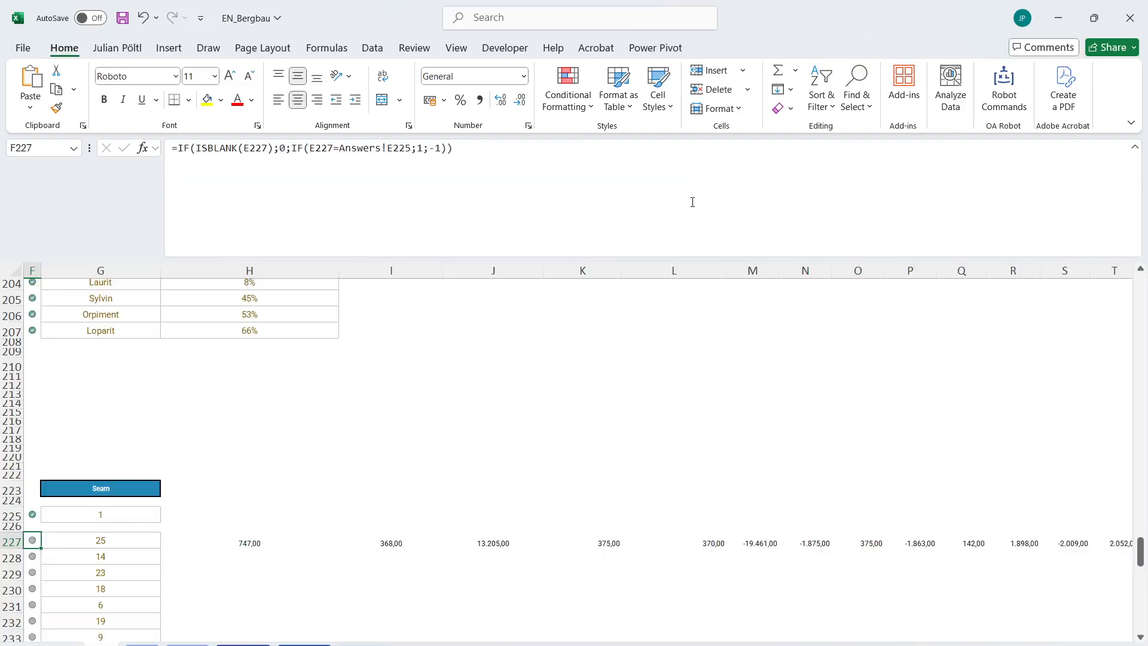
scroll(604, 356, right, 1)
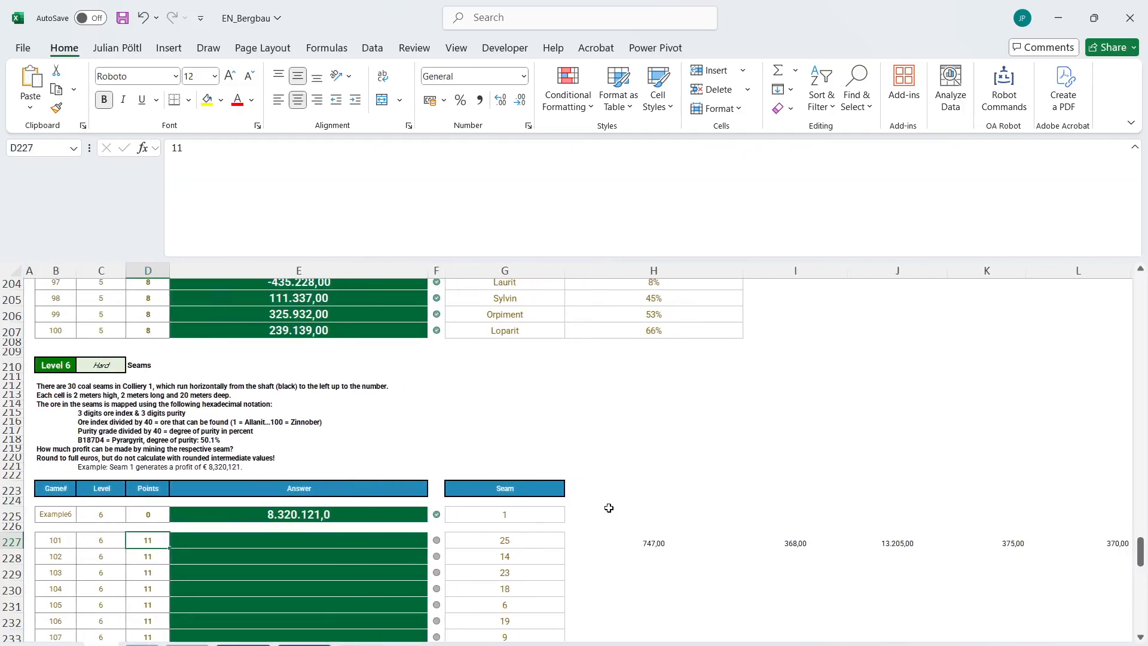
Multiply the MAP result in H227 by the cell volume 2*2*20.
click(607, 539)
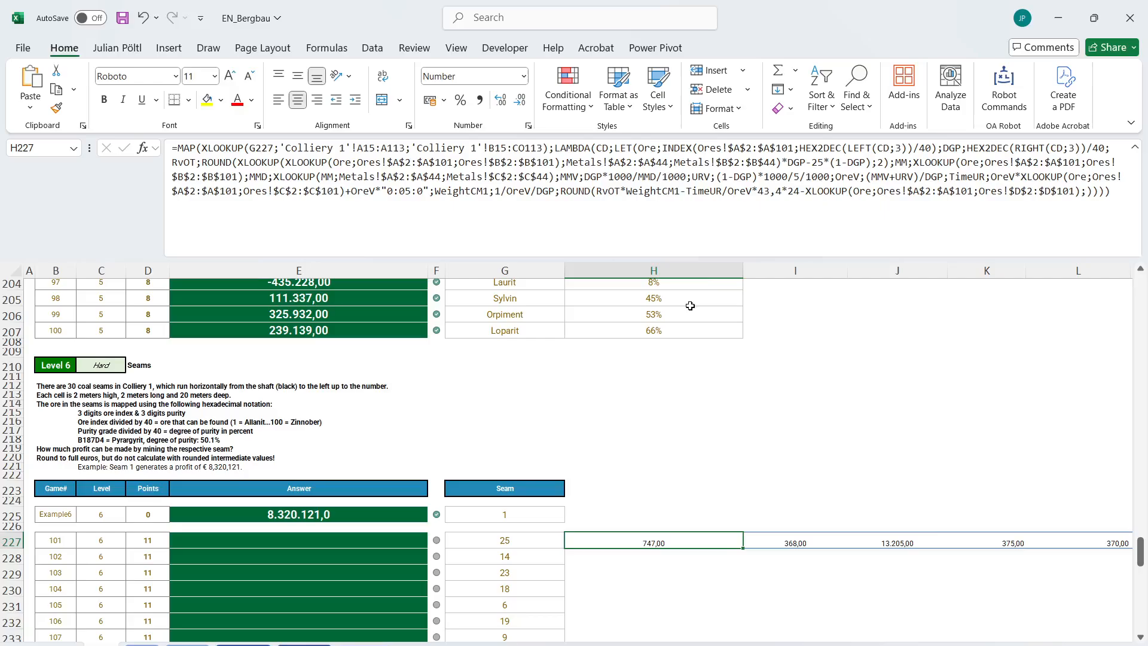
click(1125, 202)
text(*20+)
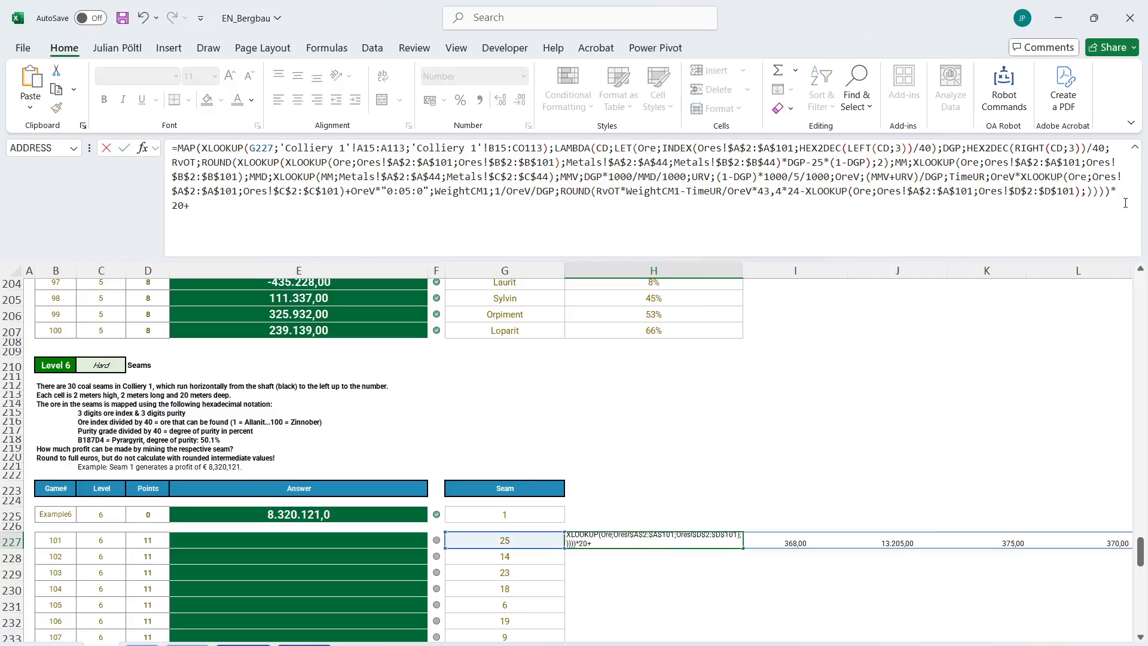
key(BackSpace)
key(BackSpace)
text(*)
key(BackSpace)
text(2*2*20))
key(Return)
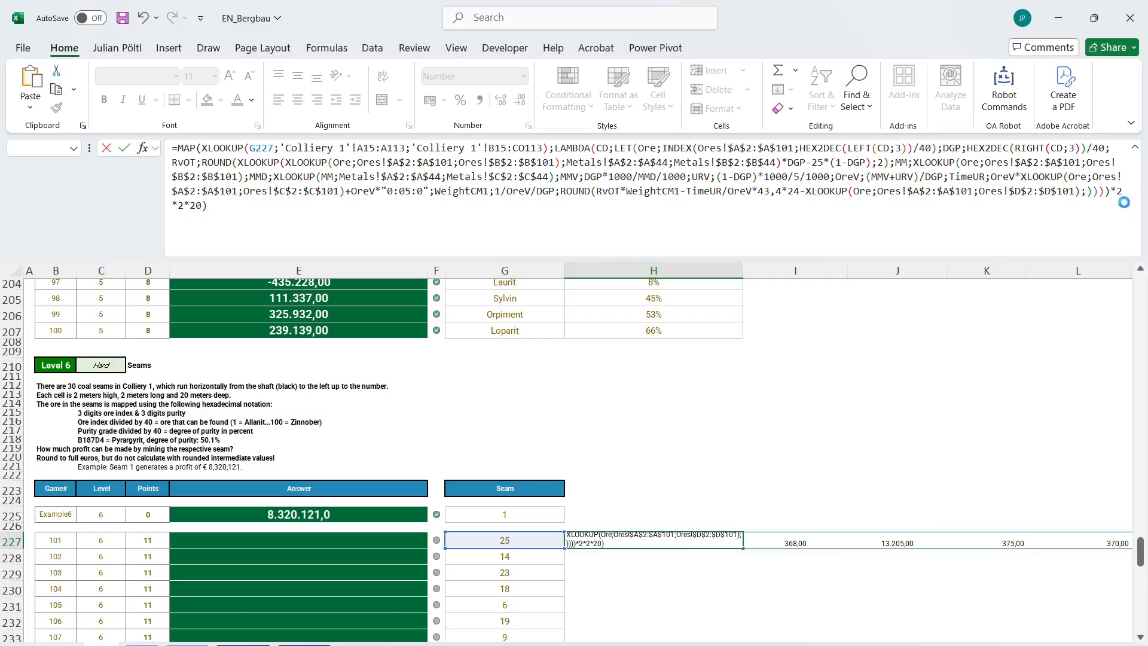
key(Return)
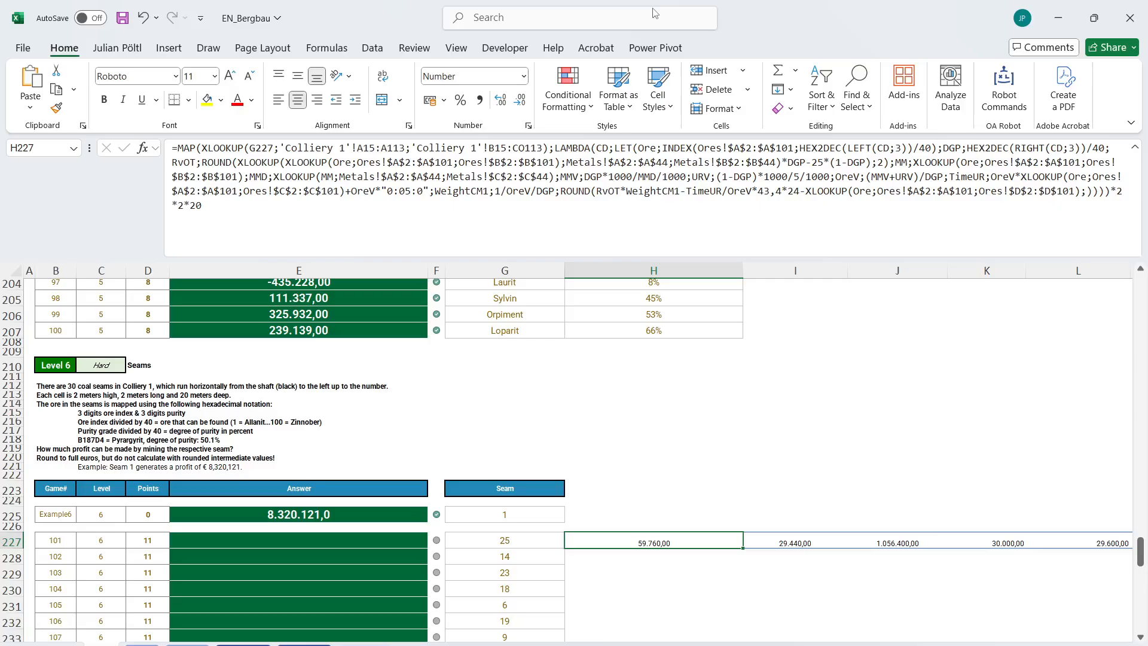
Check the spilled results to the end of row 227 and open ROUND(SUM( around the MAP in H227.
key(ctrl+shift+Right)
key(ctrl+Left)
key(ctrl+Left)
key(ctrl+Right)
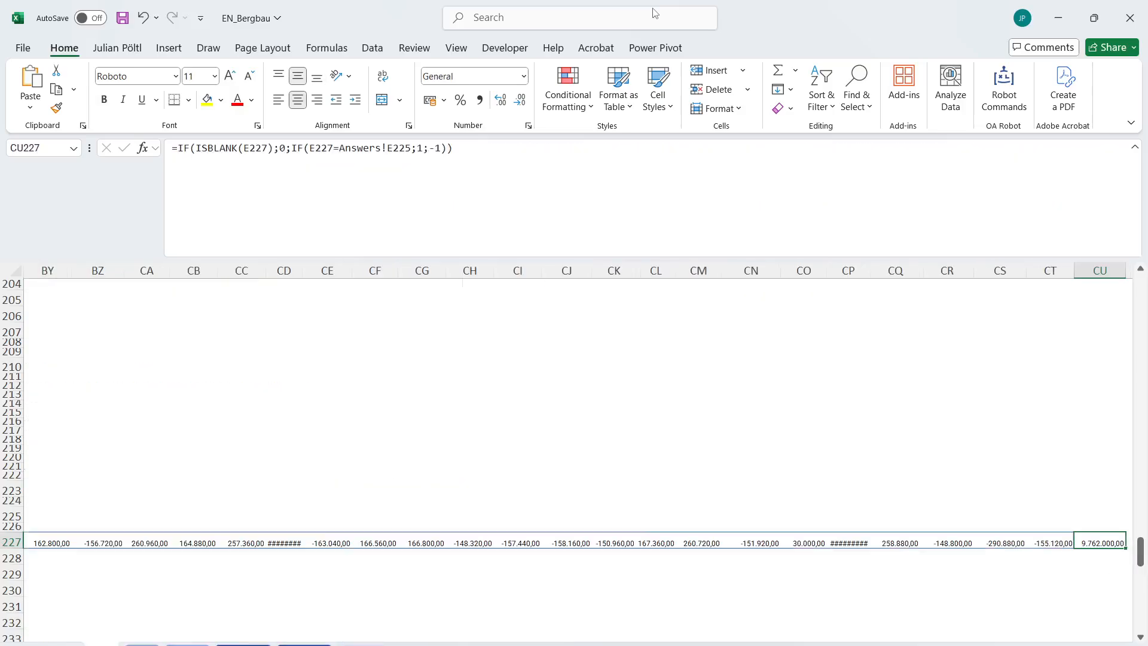
scroll(317, 492, left, 20)
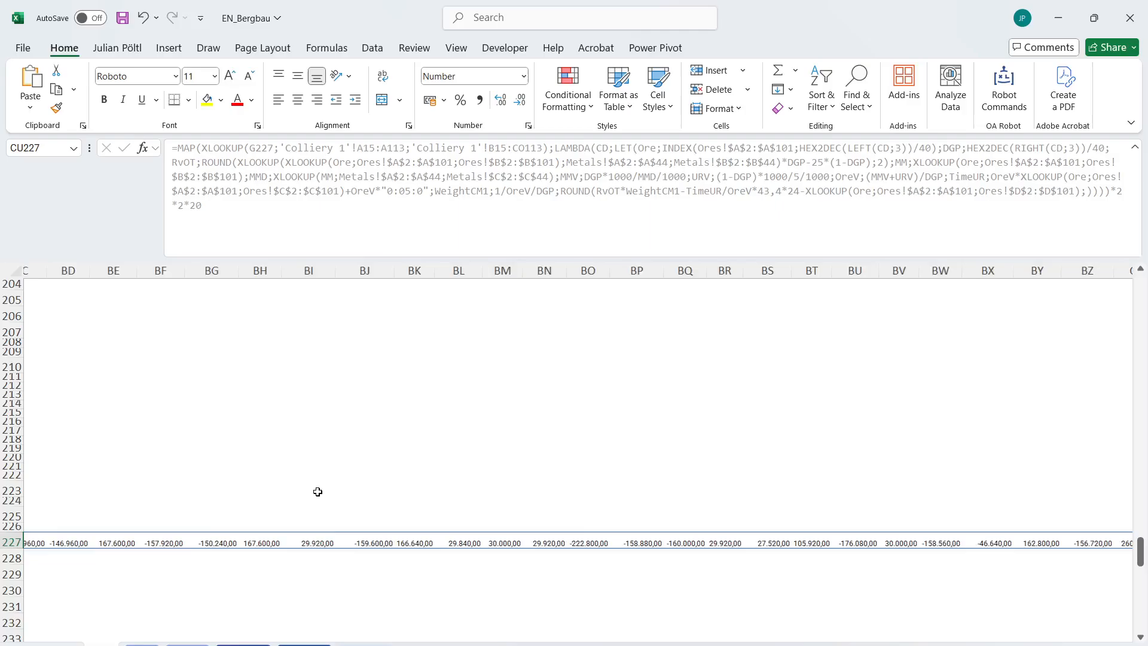
scroll(318, 492, right, 3)
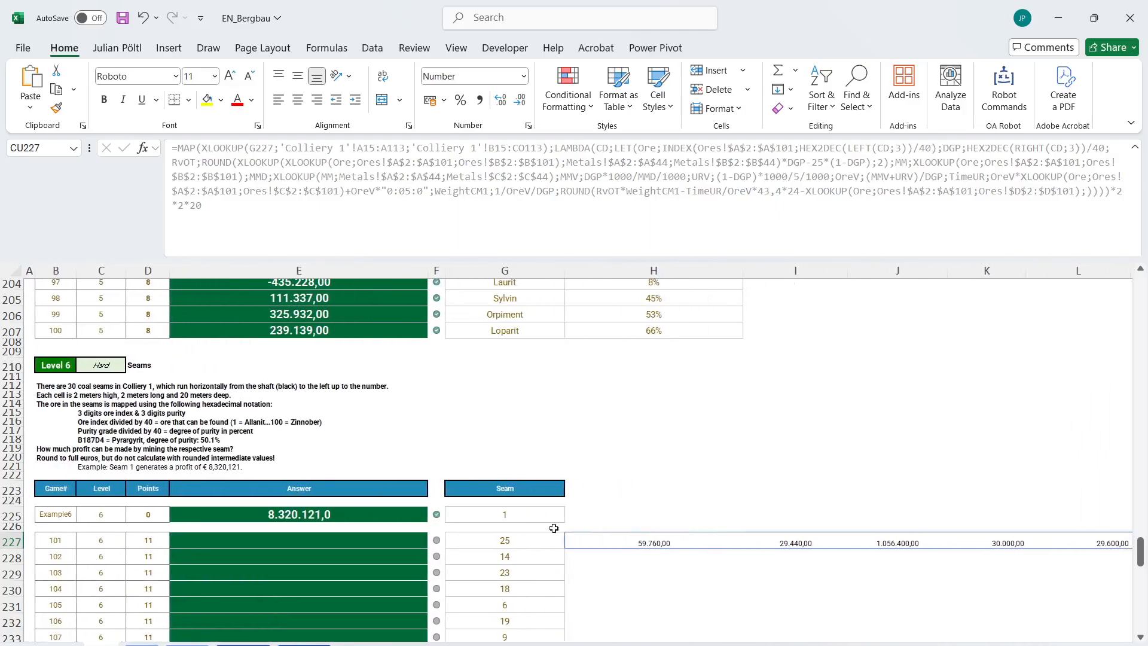
click(570, 537)
click(178, 149)
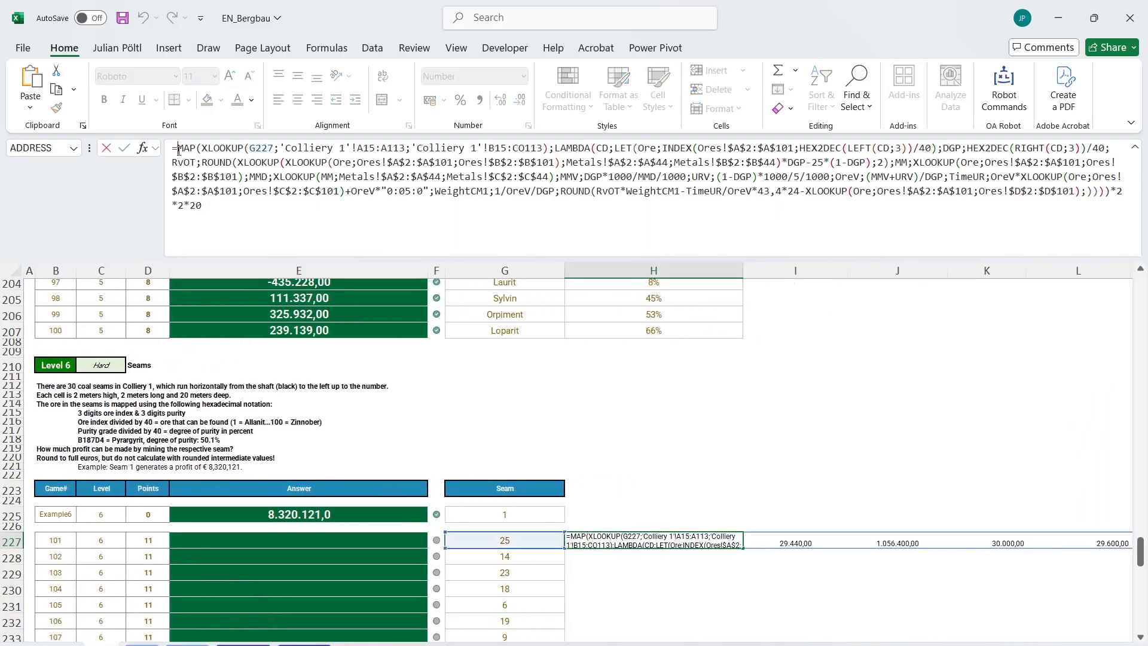
text(ro)
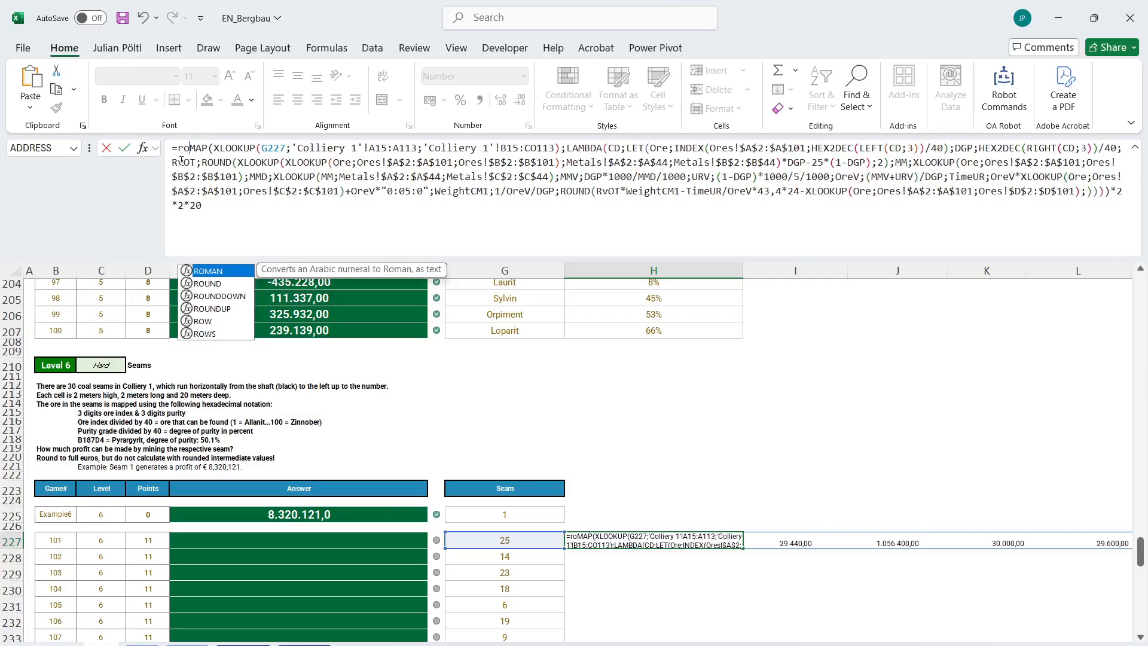
text(un)
key(Tab)
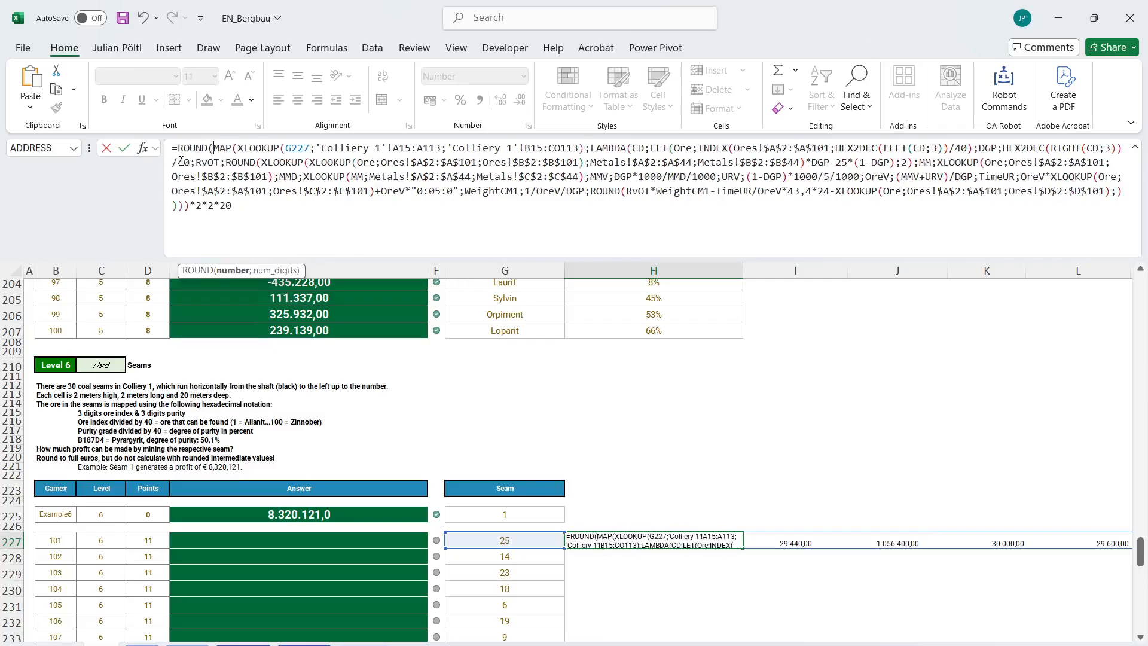
text(sum()
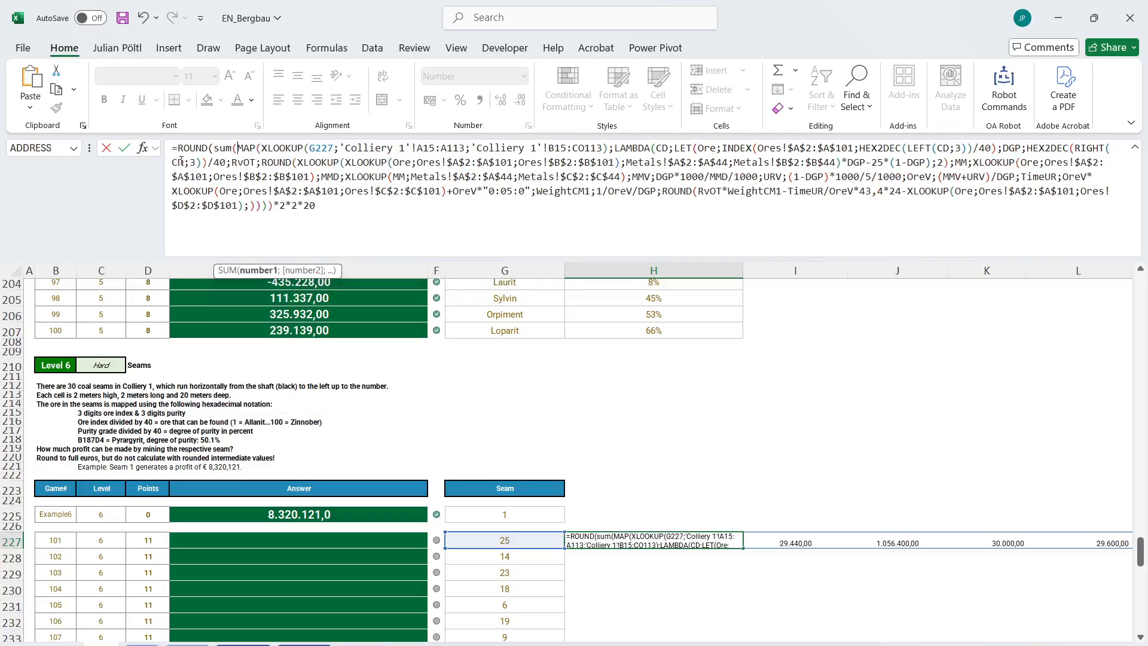
Close the SUM, leave ROUND's number of digits empty and enter the formula in H227.
key(ctrl+End)
text();)
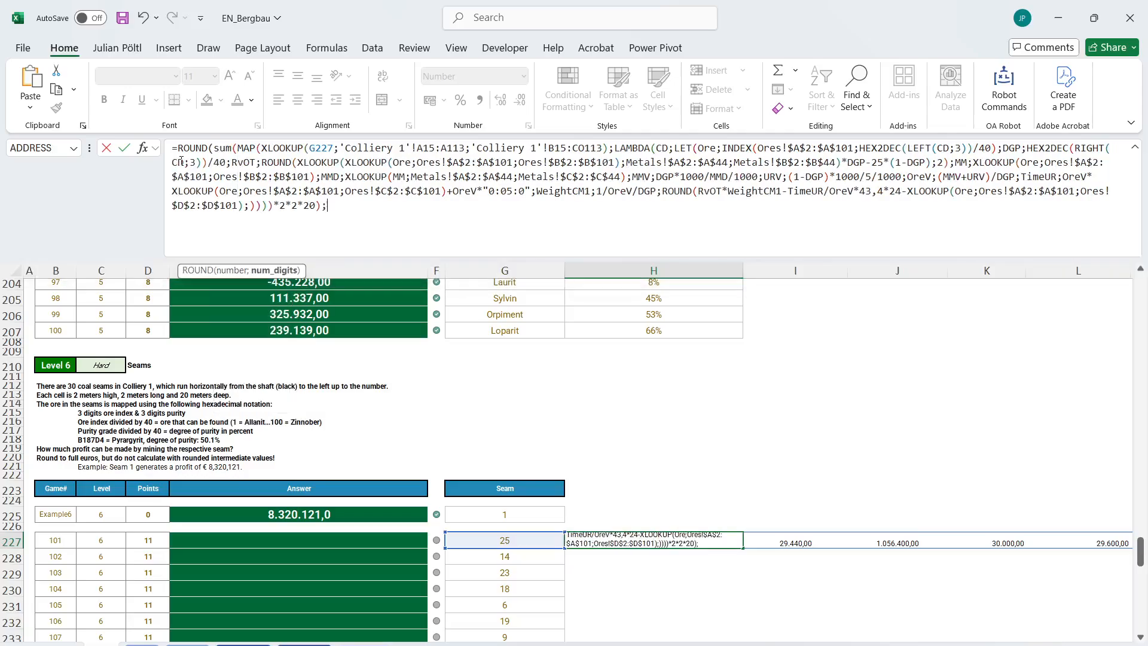
text())
key(Return)
key(Up)
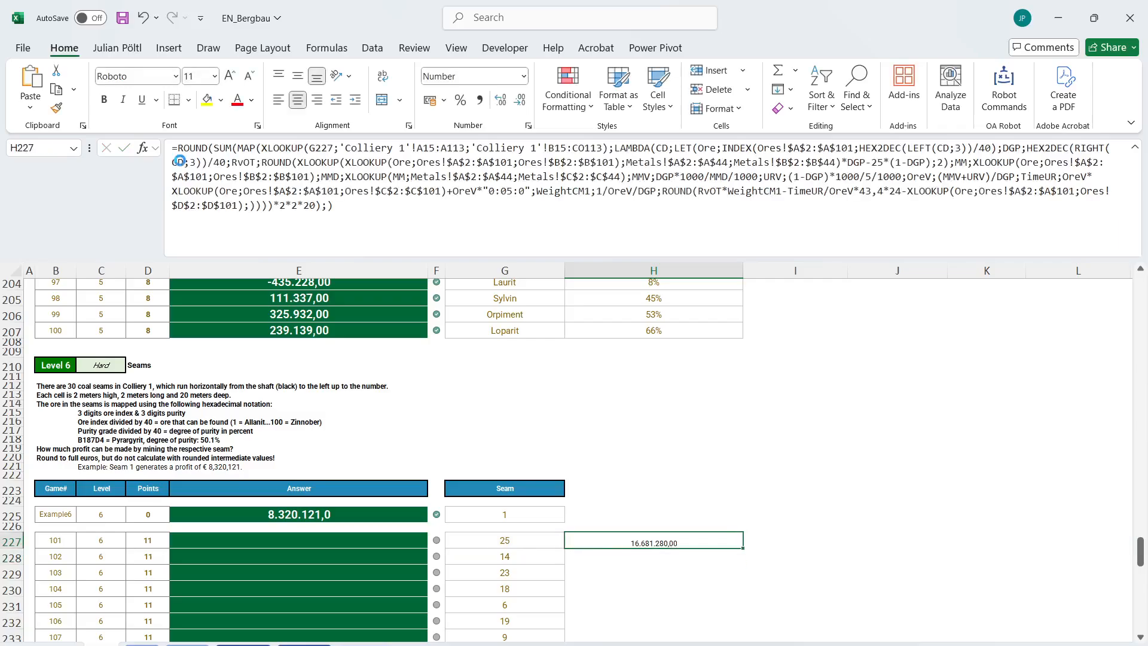
Copy the result in H227 and paste it as a value into answer cell E227.
key(ctrl+c)
key(Left)
key(Left)
key(Left)
key(ctrl+shift+v)
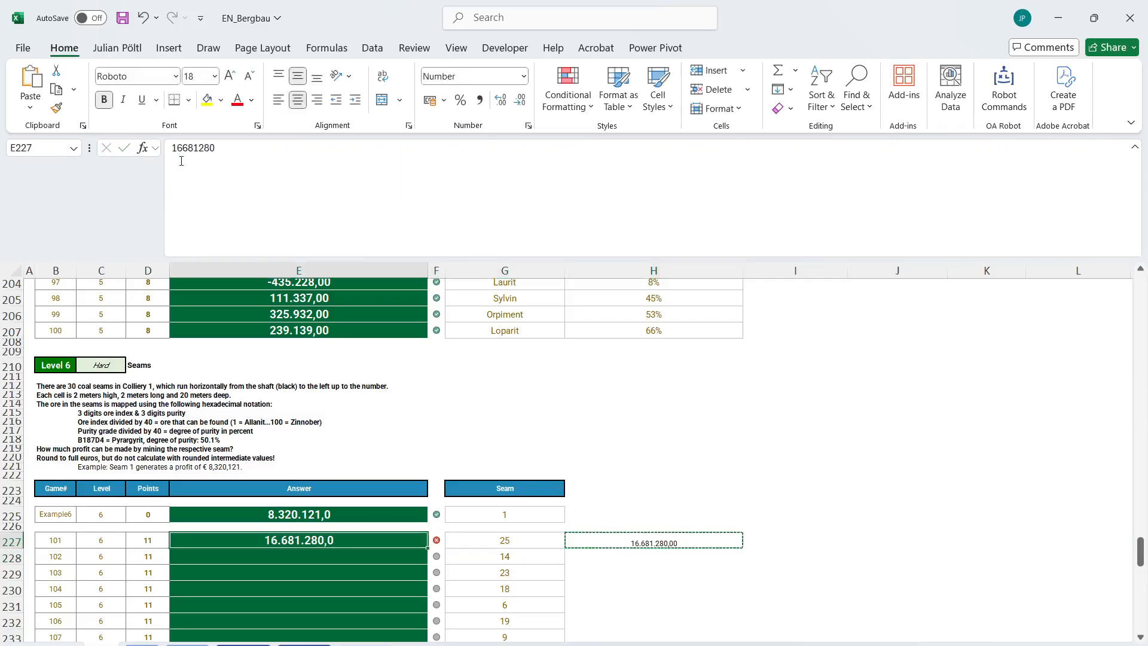
Clear the answer in E227 and copy the profit formula from H227 to H225 beside the example seam.
key(Delete)
click(646, 544)
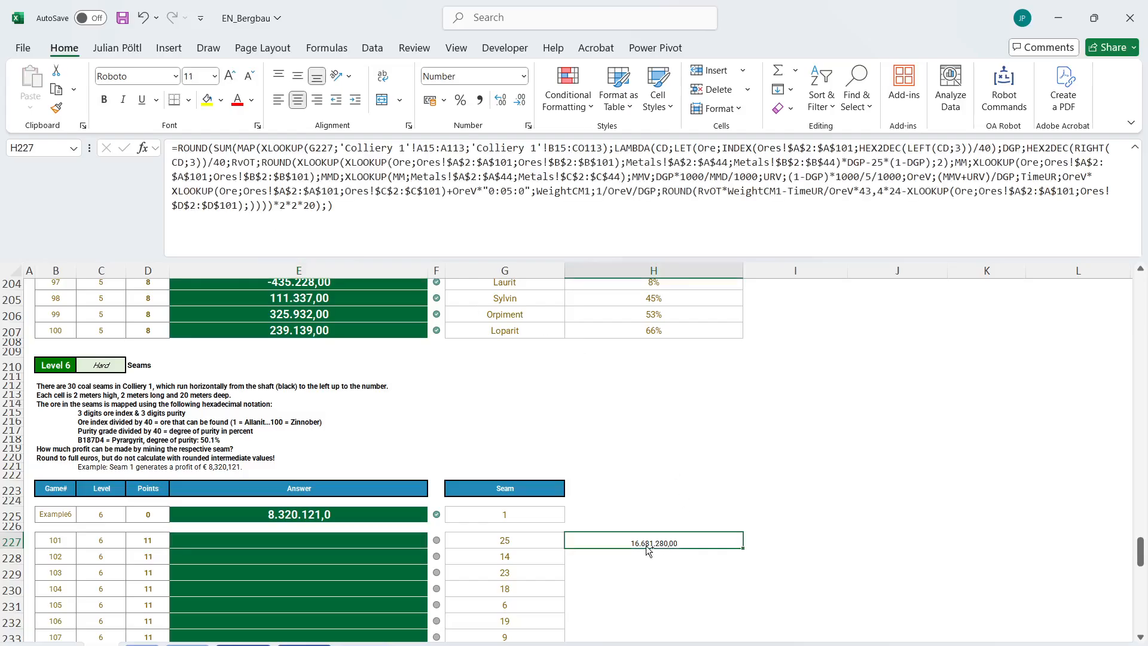
key(ctrl+c)
click(631, 514)
key(ctrl+v)
click(677, 540)
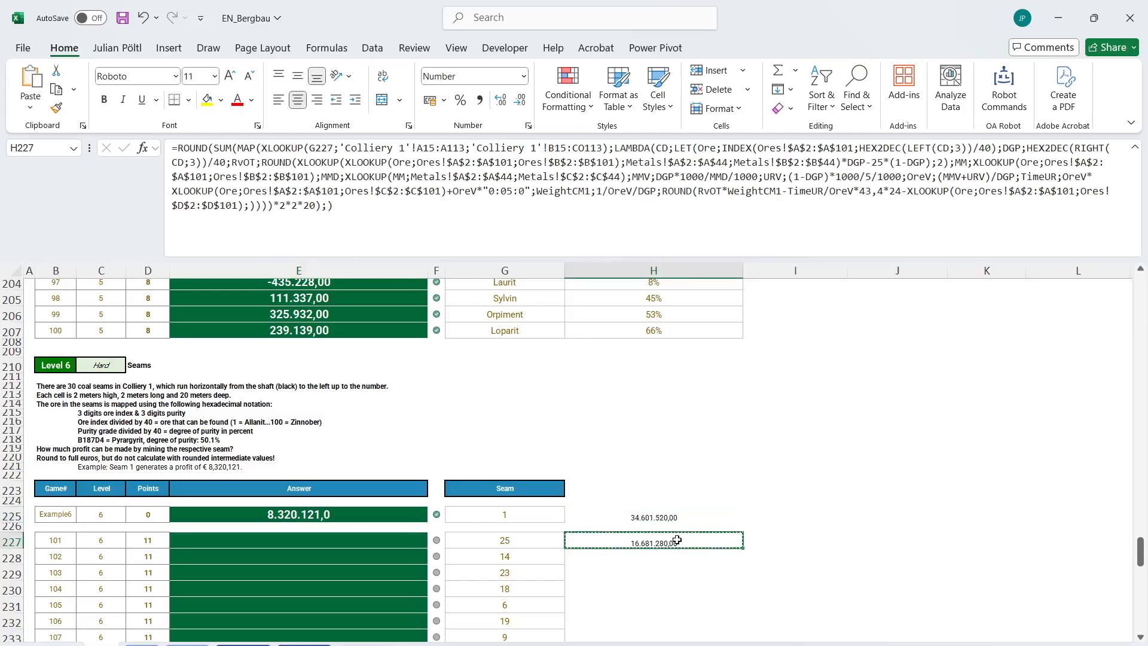
Examine the copied formula in H225, including its Colliery 1 lookup ranges.
click(660, 514)
click(613, 237)
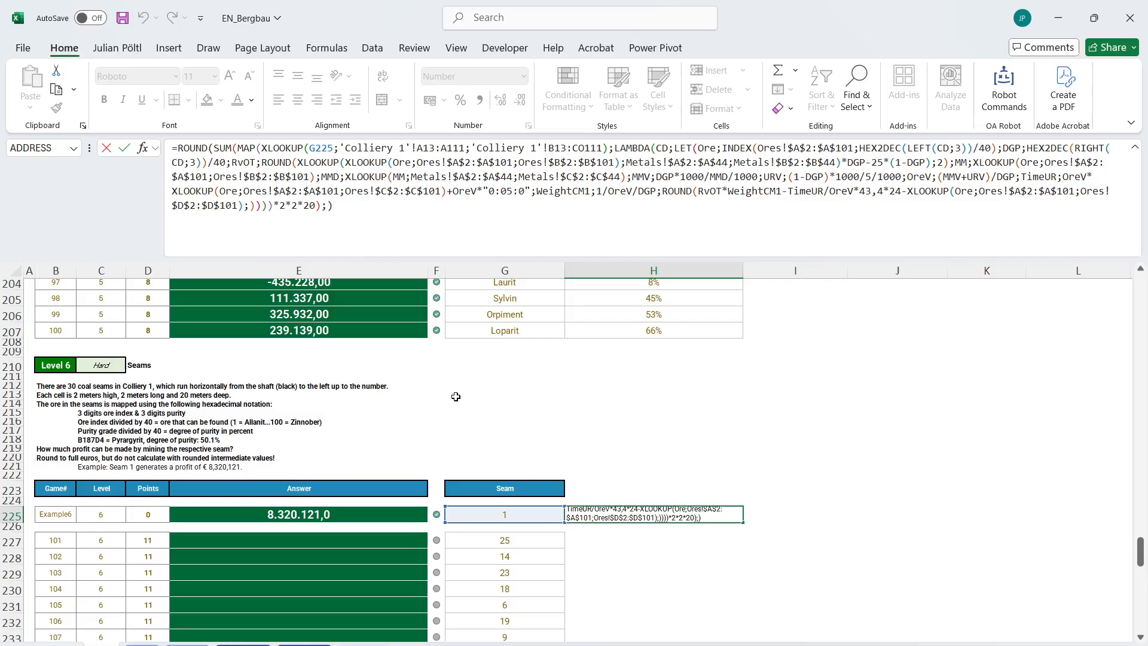
click(495, 217)
click(430, 141)
key(ctrl+Return)
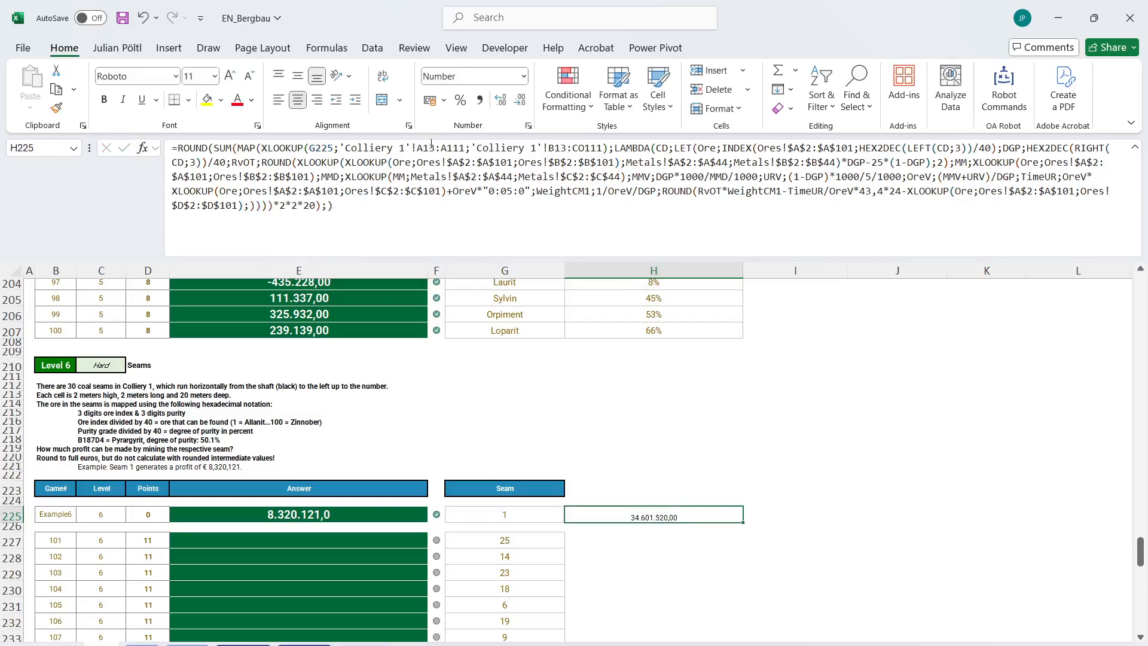
Copy the H225 formula to H227 and make its Colliery 1 ranges absolute as $A$15:$A$113 and $B$15:$CO$113.
key(ctrl+c)
key(Down)
key(Down)
key(ctrl+v)
click(431, 146)
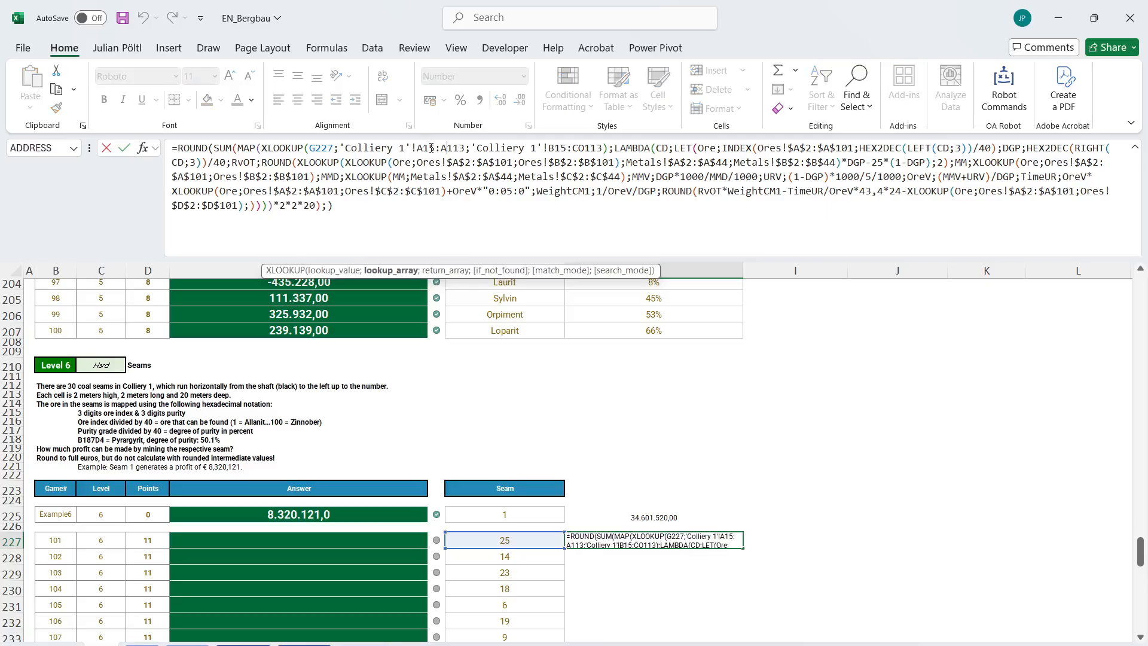
key(F4)
click(475, 150)
key(F4)
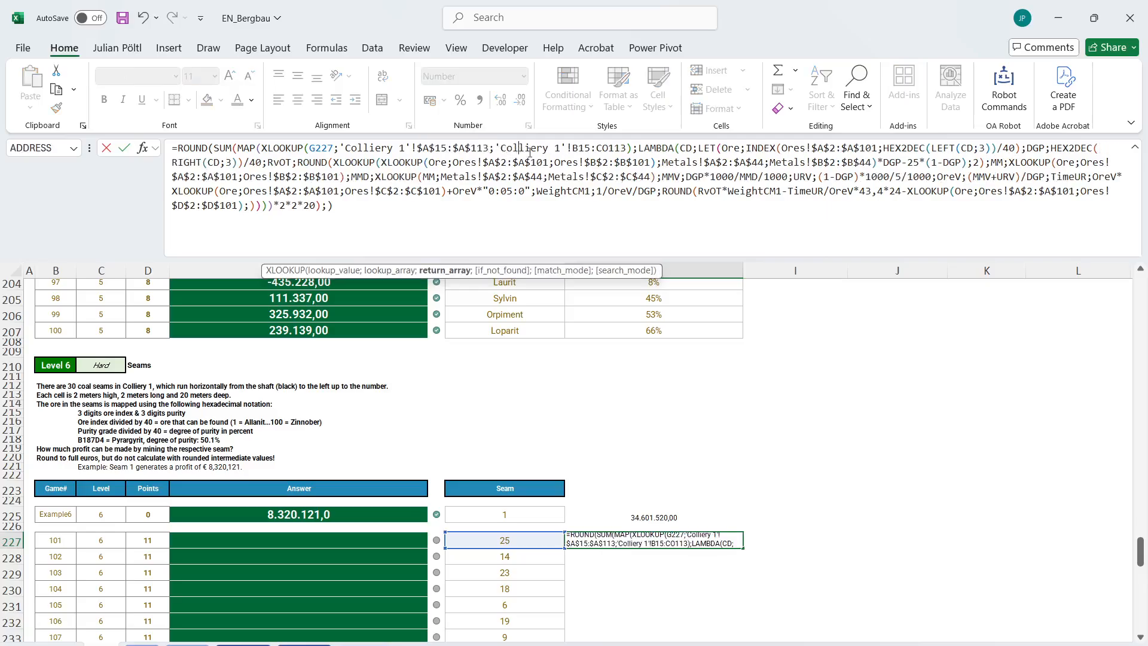
click(579, 147)
key(F4)
click(624, 146)
key(F4)
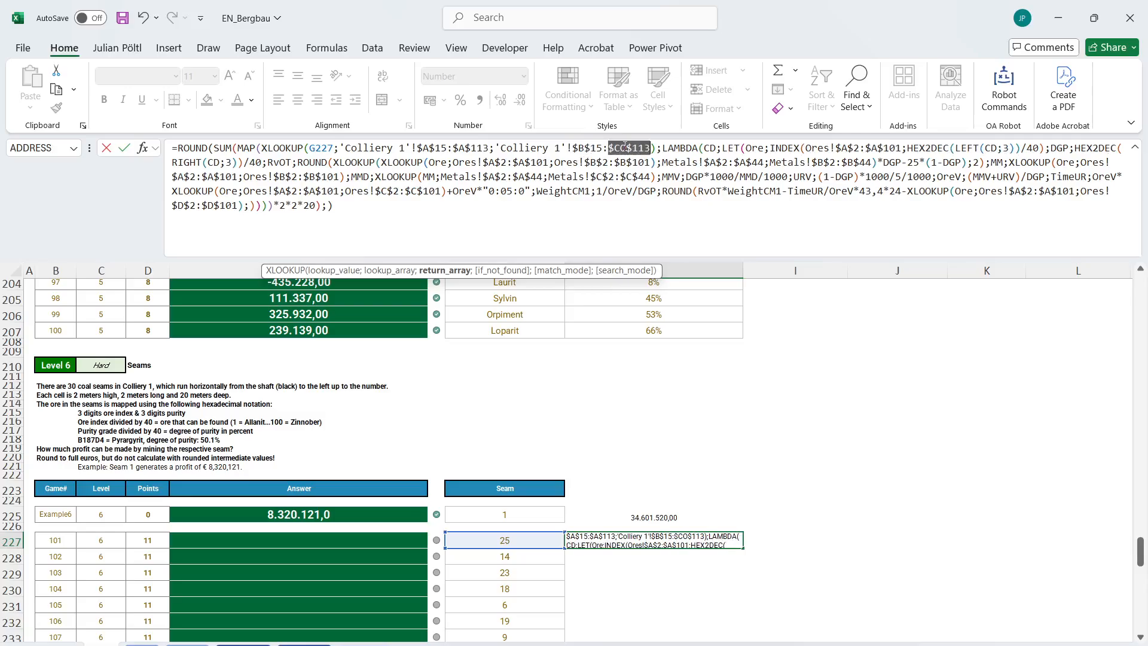
Enter the edited formula in H227 and copy it to H225.
key(Return)
key(Up)
key(ctrl+c)
key(Up)
key(Up)
key(ctrl+v)
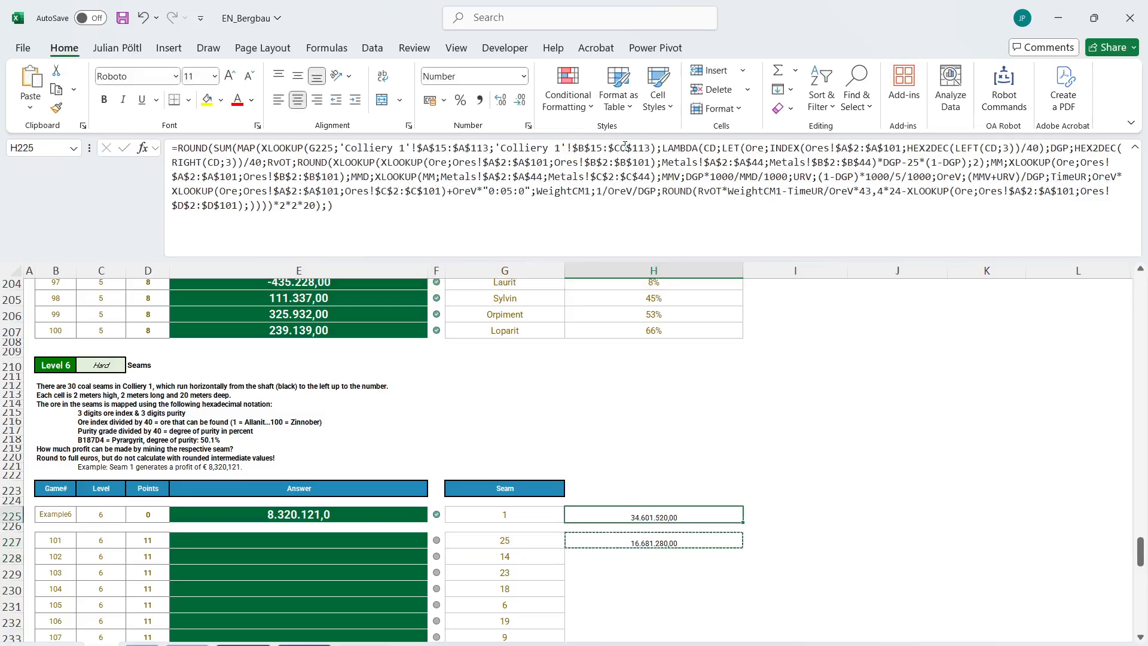
key(Escape)
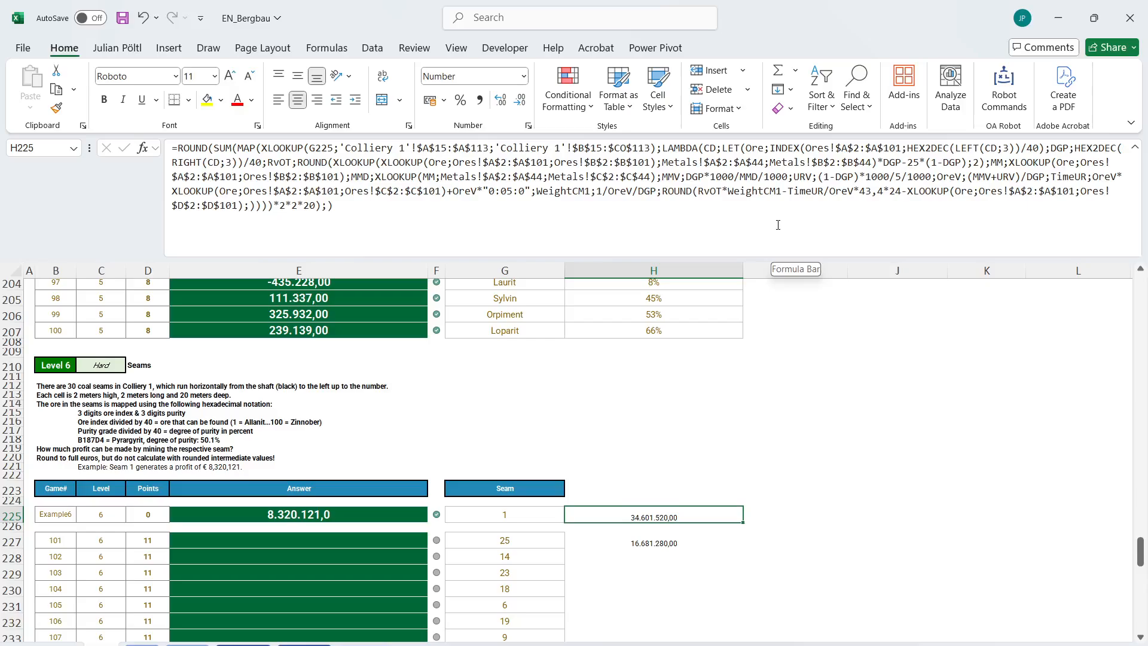
Divide the purity value DGP in the H225 formula by a further 100, giving HEX2DEC(RIGHT(CD;3))/40/100.
click(264, 162)
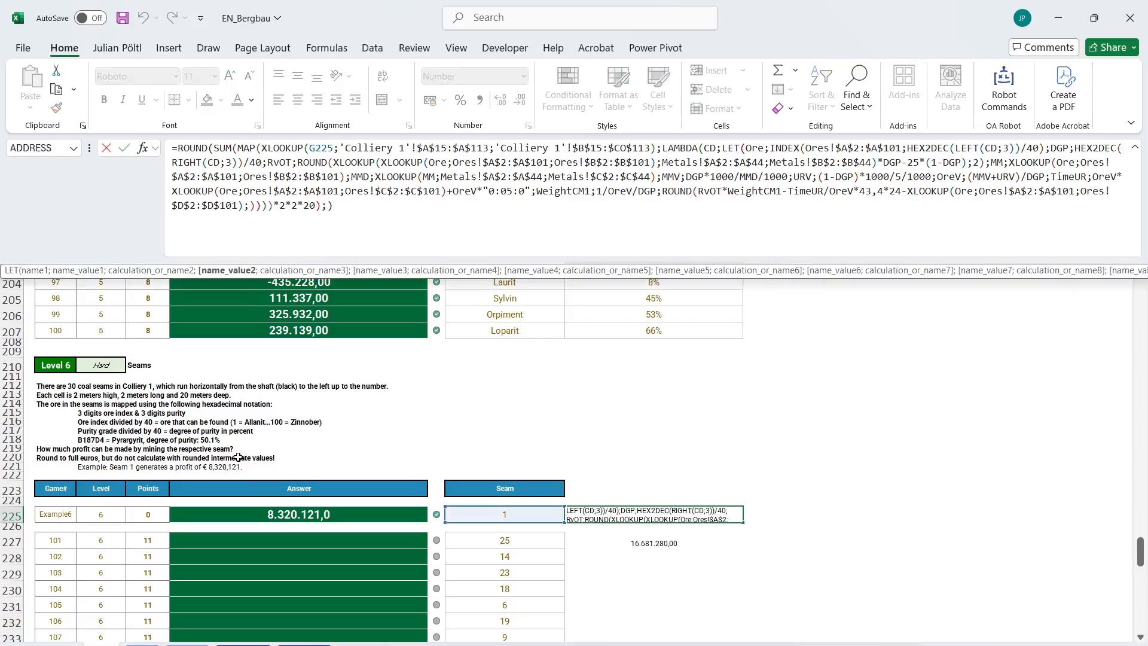
text(/100)
key(ctrl+Return)
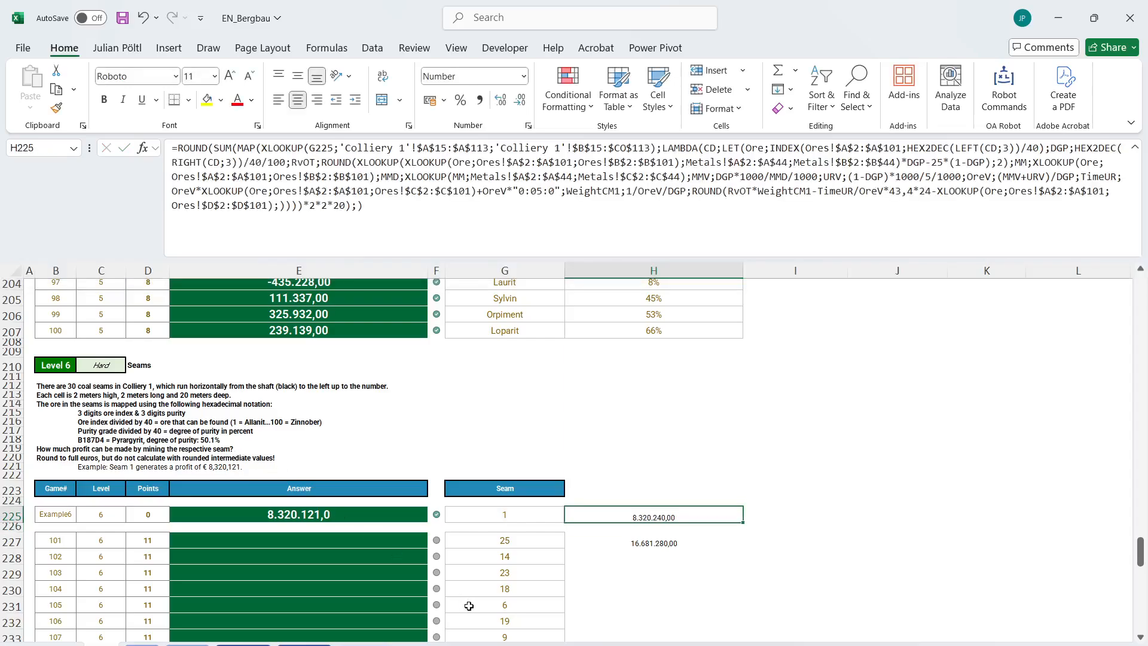
Remove the inner ROUND around the final profit calculation of the LET in H225 and enter the formula.
click(748, 209)
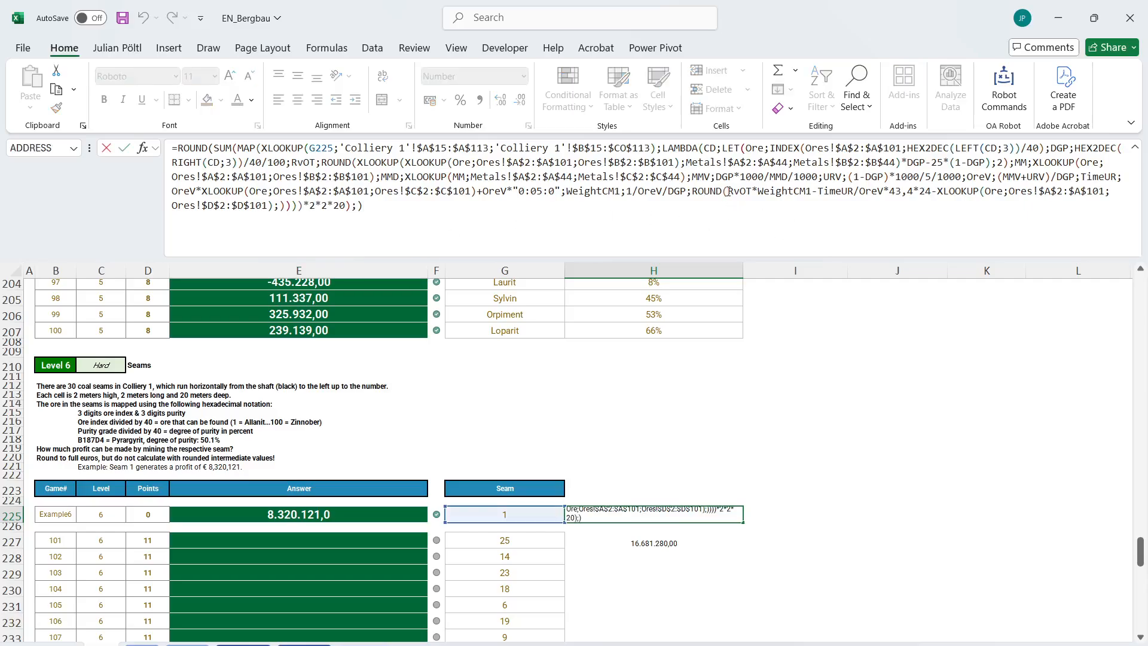
drag(730, 191, 694, 194)
key(BackSpace)
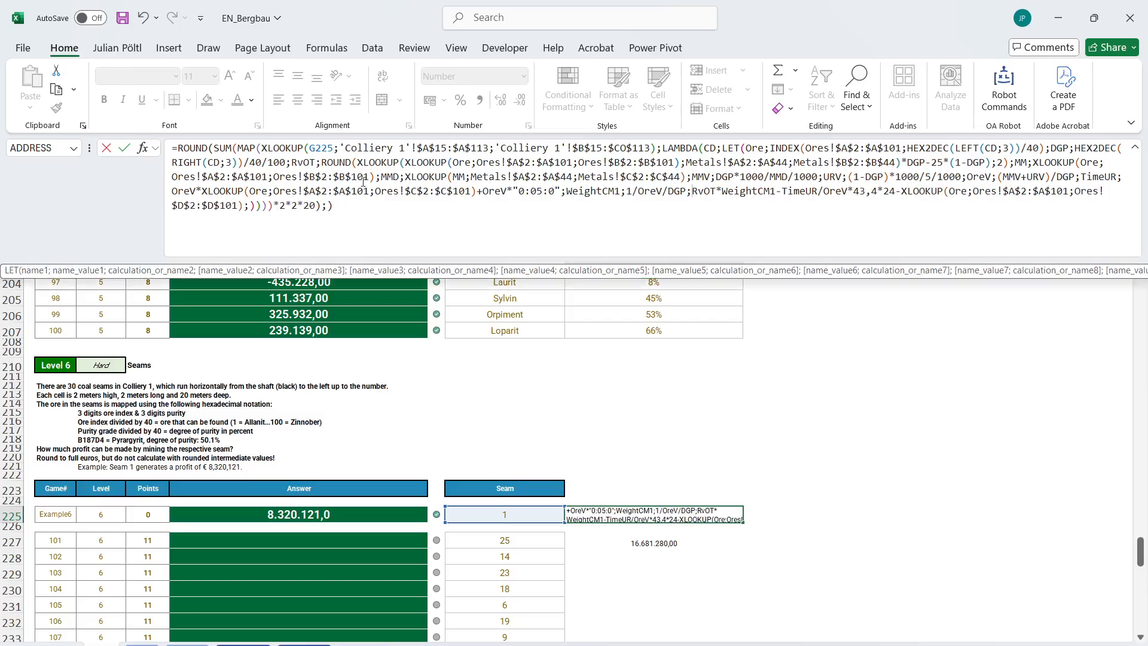
click(255, 208)
key(BackSpace)
key(BackSpace)
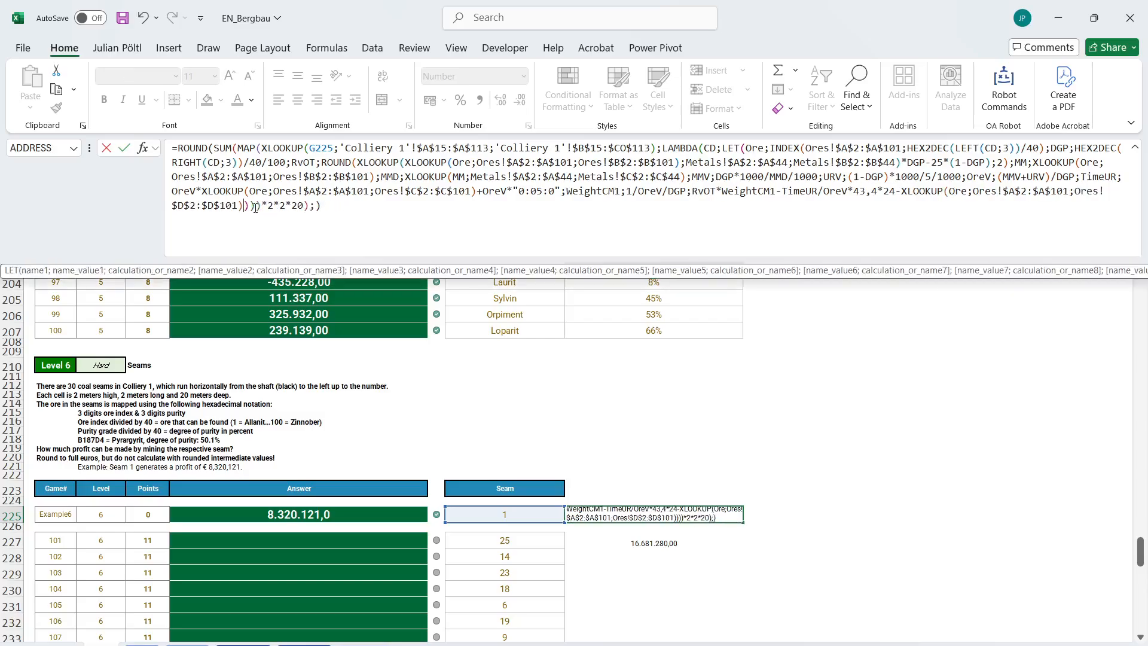
key(Return)
key(Up)
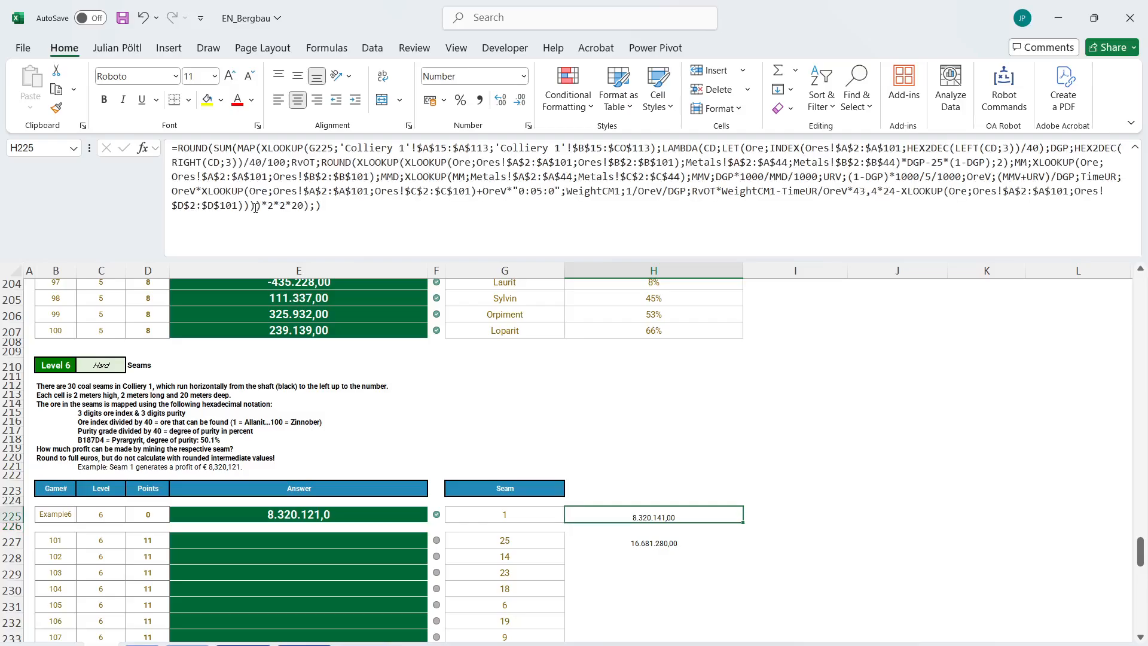
Clear H227 and remove the ROUND with its 2 digits around the RvOT value in the H225 formula.
click(682, 544)
key(Up)
key(Up)
click(470, 251)
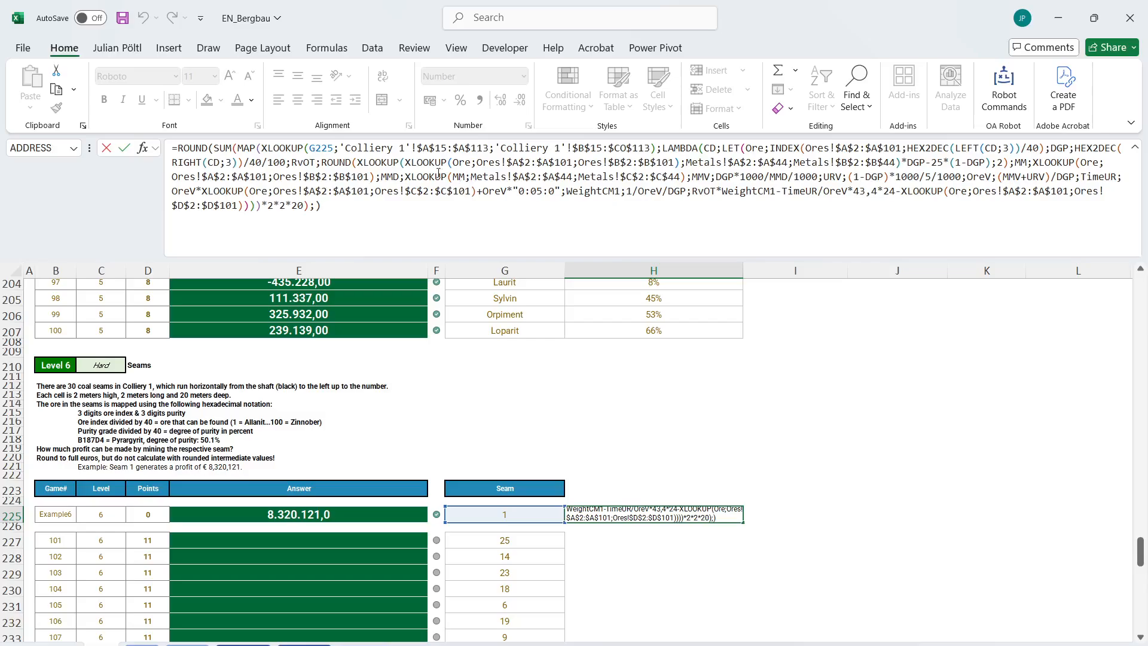
drag(357, 162, 321, 163)
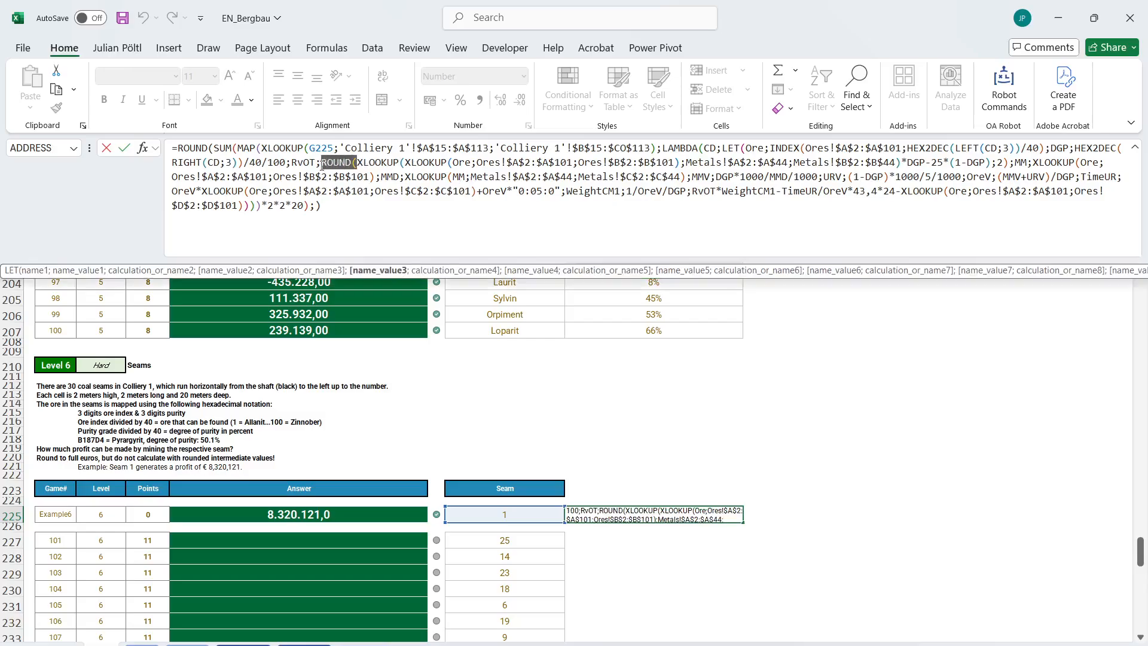
key(BackSpace)
click(974, 166)
key(BackSpace)
key(BackSpace)
key(BackSpace)
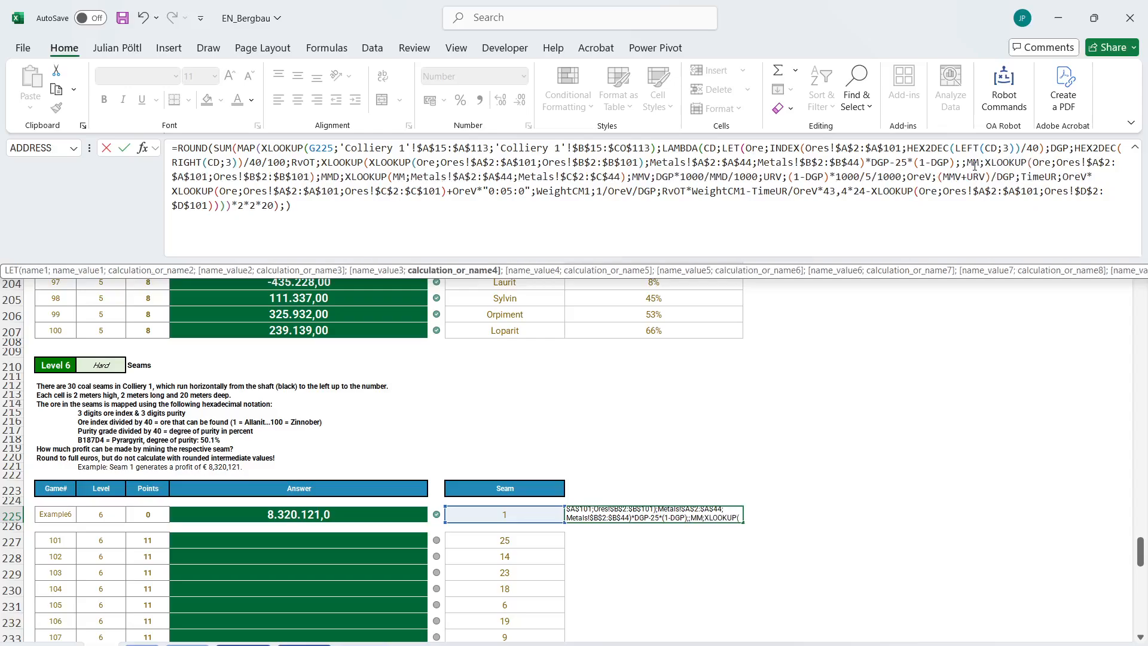
key(ctrl+Return)
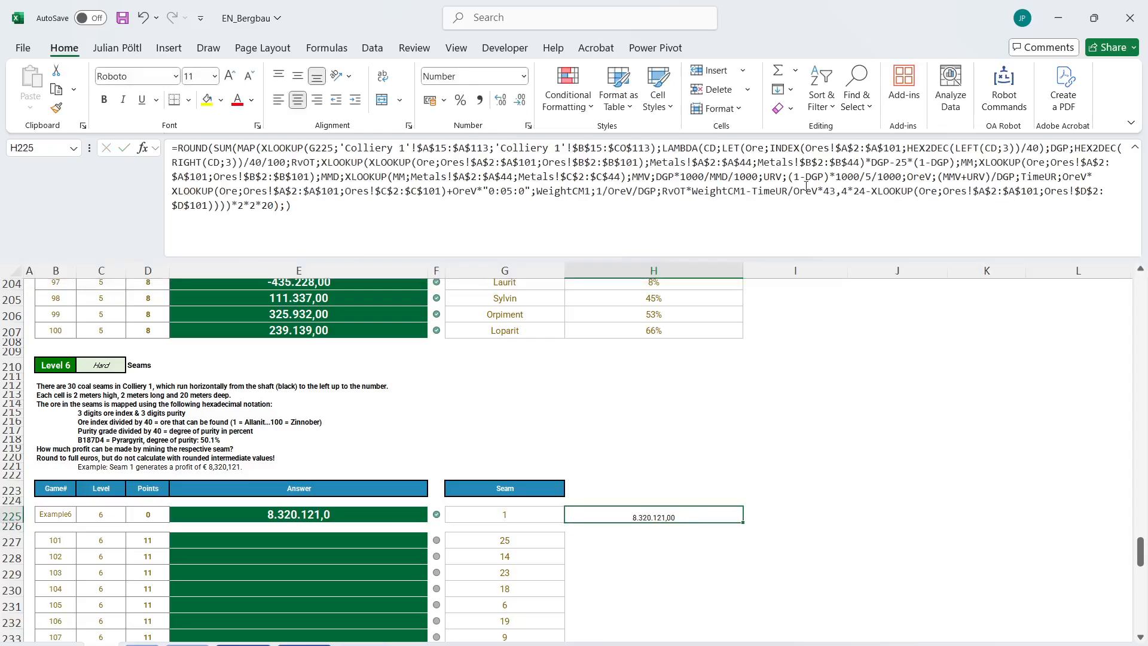
Move the complete formula from H225 into the example answer cell E225.
click(806, 186)
key(ctrl+a)
key(BackSpace)
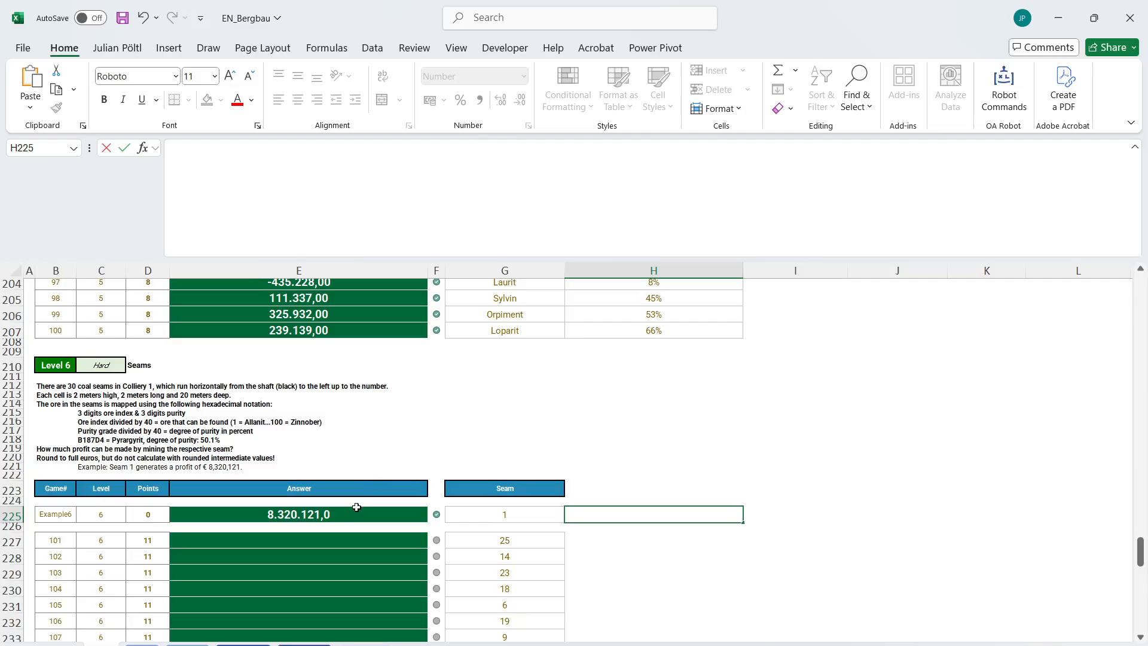
click(356, 508)
click(262, 214)
key(ctrl+a)
key(ctrl+v)
key(Return)
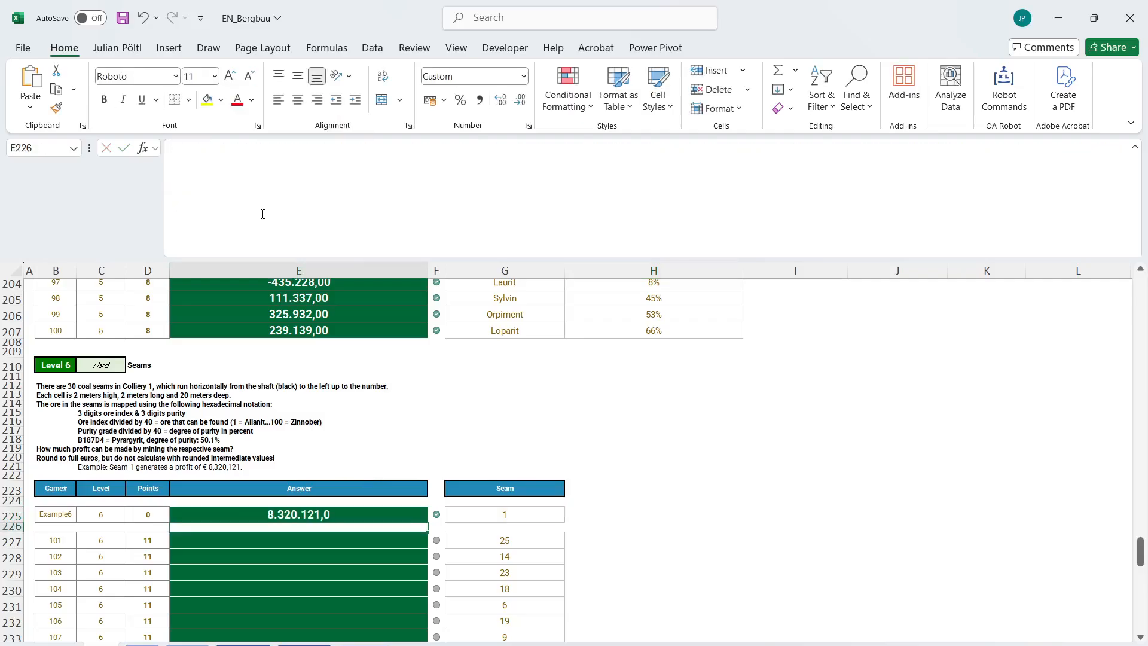
Copy the E225 formula to the first Level 6 answer cell, E227.
key(Down)
key(ctrl+c)
key(Up)
key(Up)
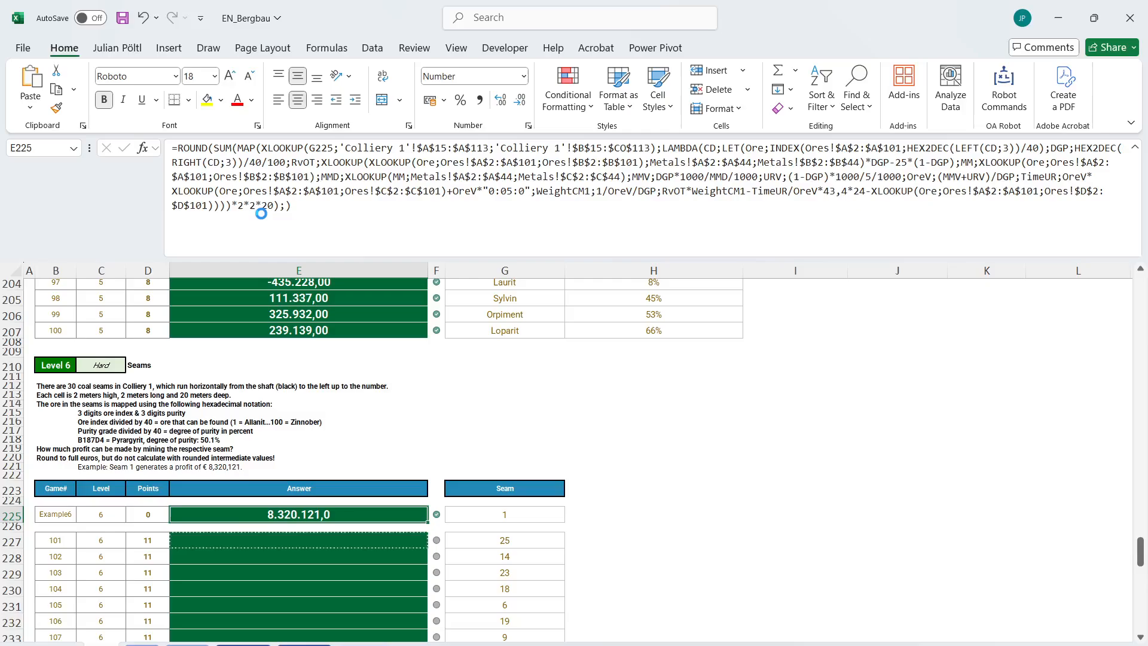
key(ctrl+c)
key(ctrl+Down)
key(ctrl+Down)
key(ctrl+Up)
key(ctrl+Up)
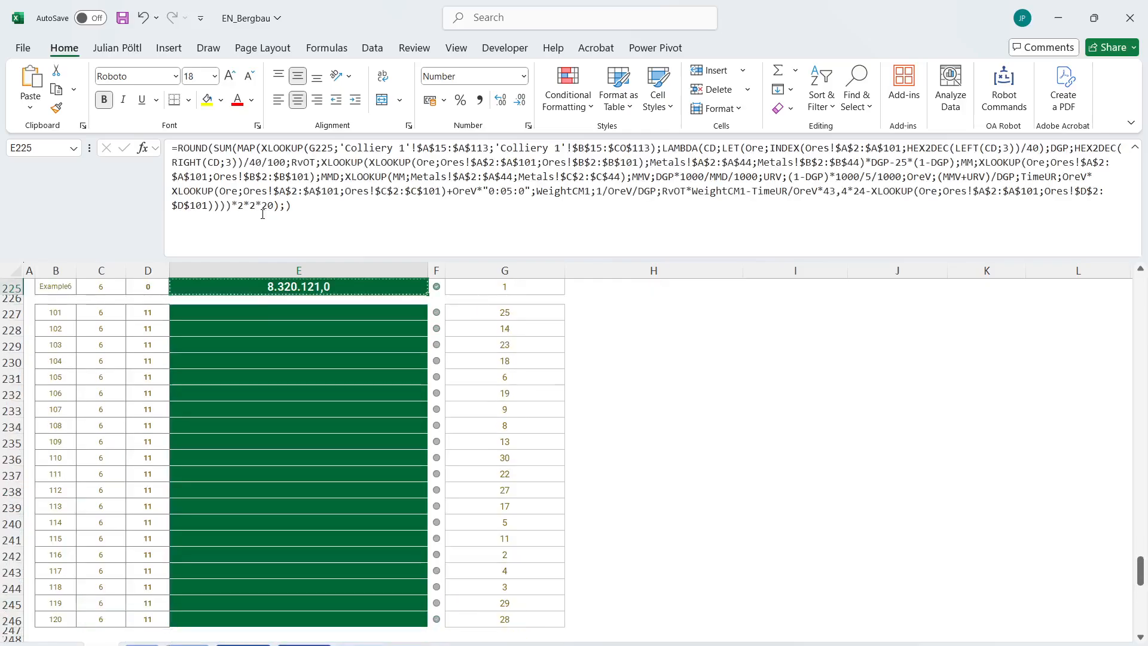
key(Down)
key(Down)
key(ctrl+v)
key(Escape)
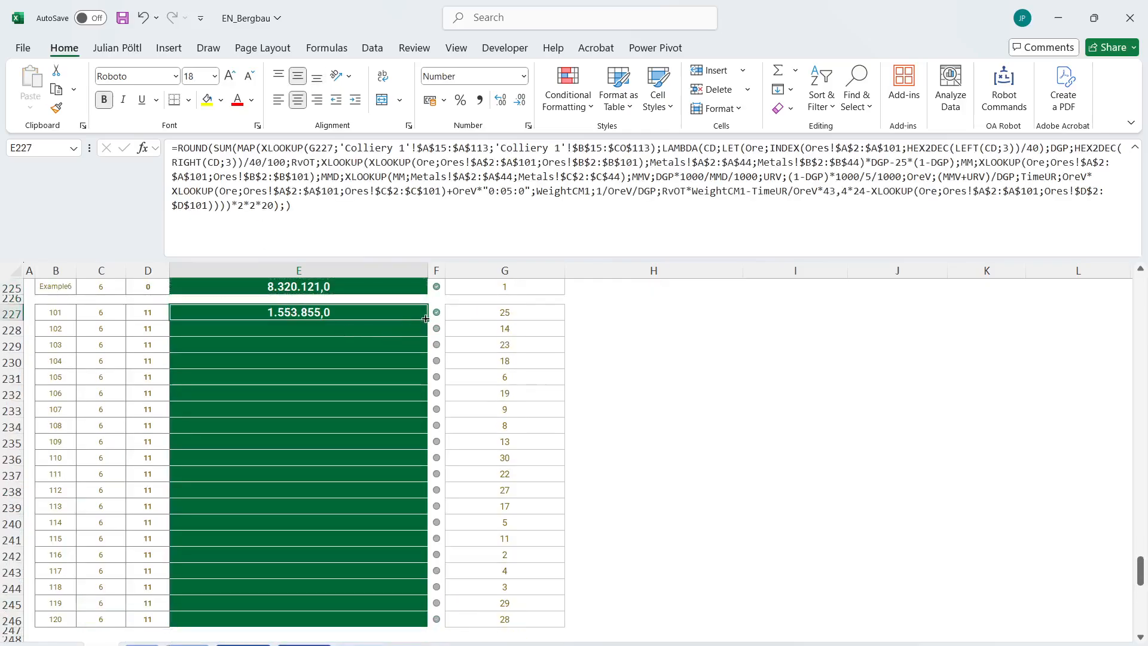
Fill the E227 formula down through E246 and check the Level 6 answers.
double_click(426, 319)
click(358, 425)
scroll(349, 427, down, 4)
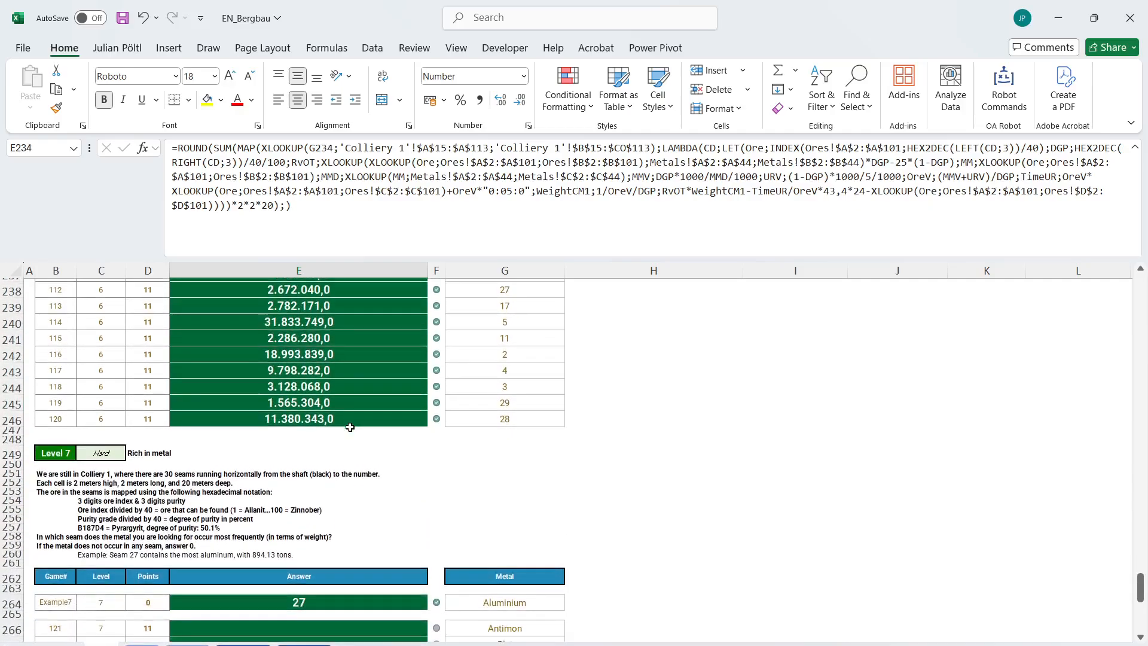
Read the Level 7 "Rich in metal" task, its aluminium example and the list of requested metals.
scroll(350, 426, down, 2)
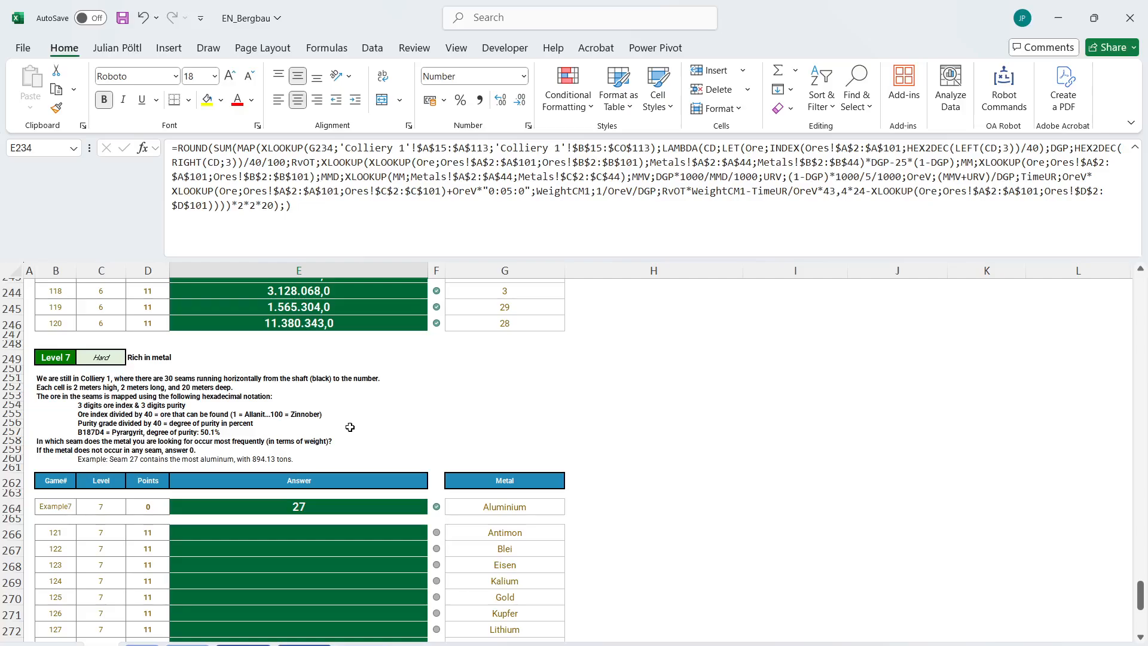
scroll(287, 414, down, 1)
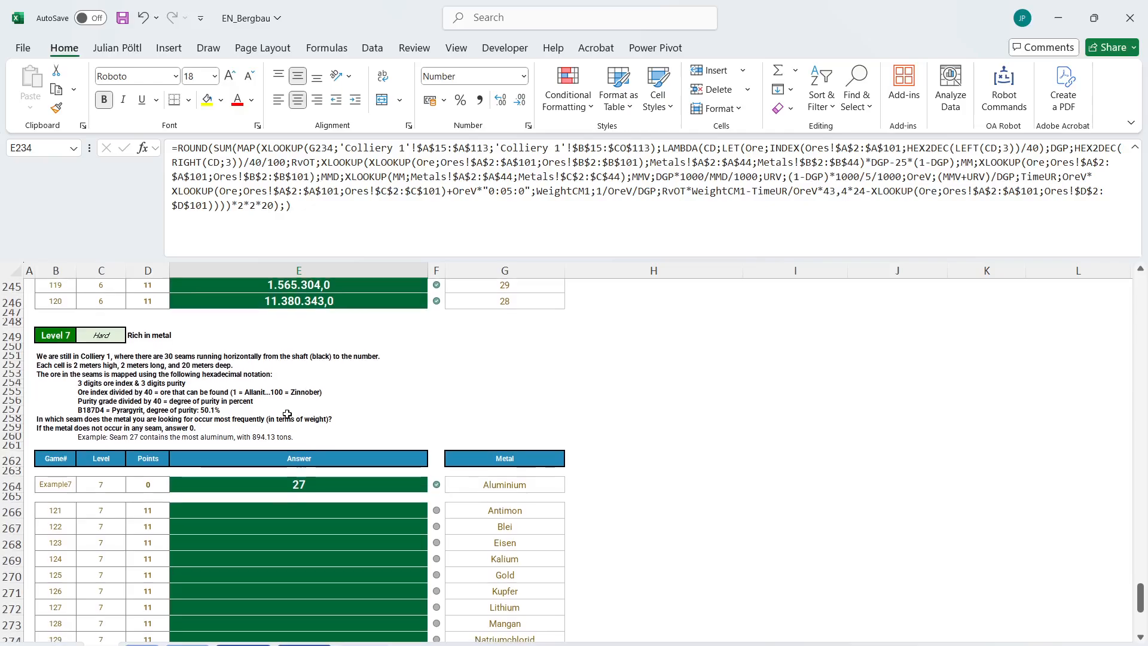
scroll(287, 414, down, 1)
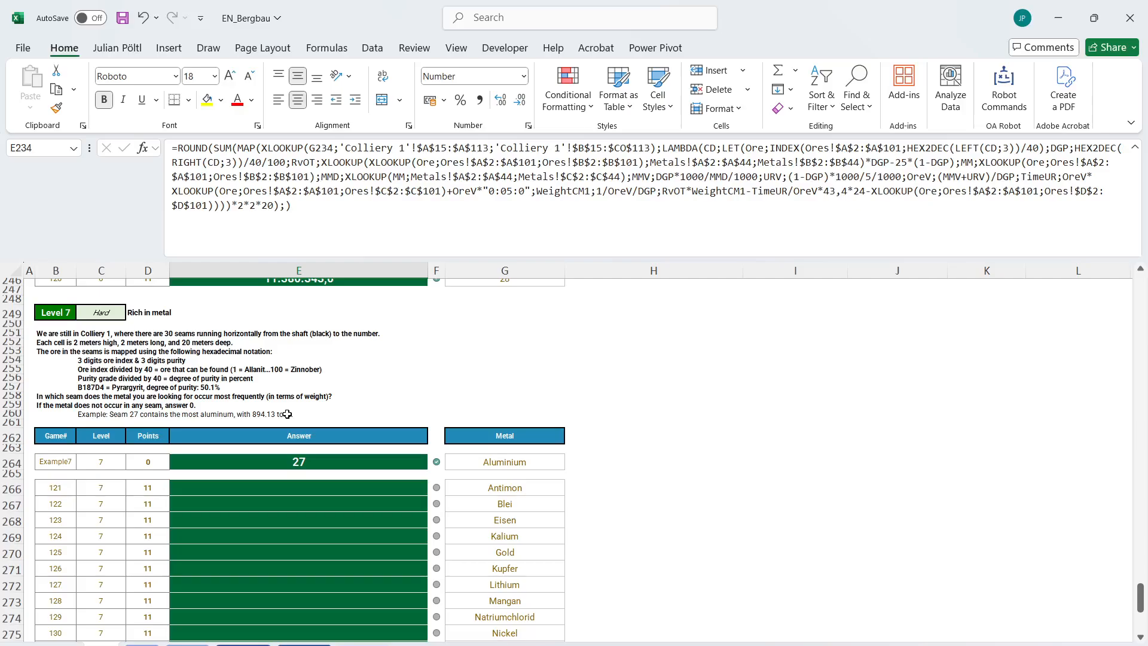
scroll(287, 414, down, 1)
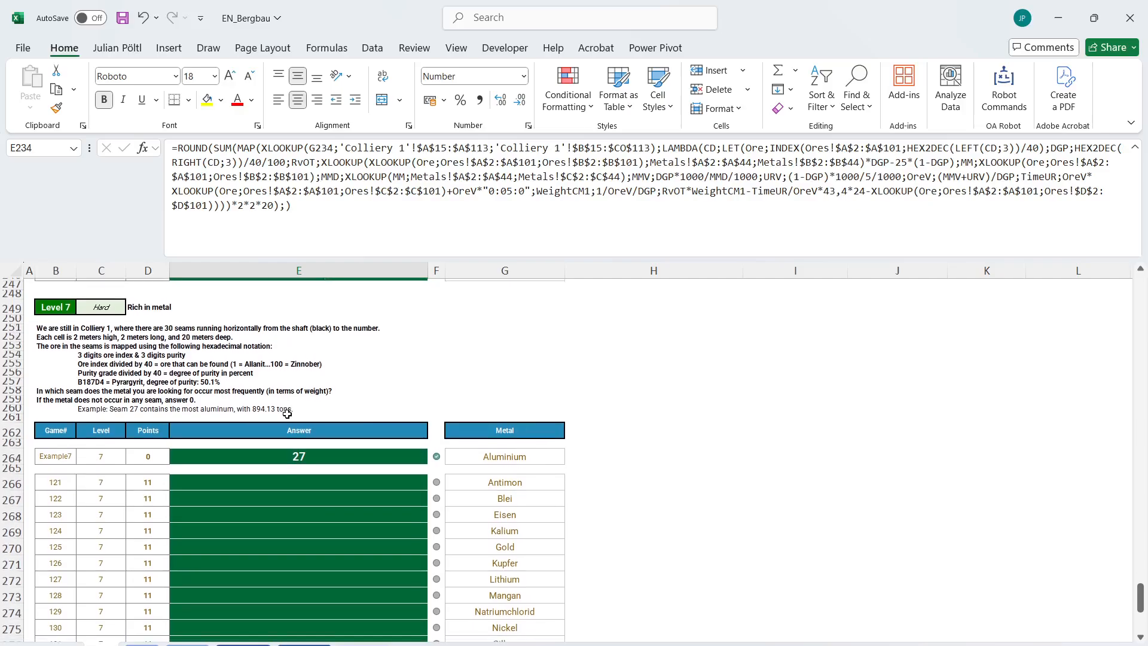
scroll(286, 413, down, 2)
scroll(287, 413, down, 6)
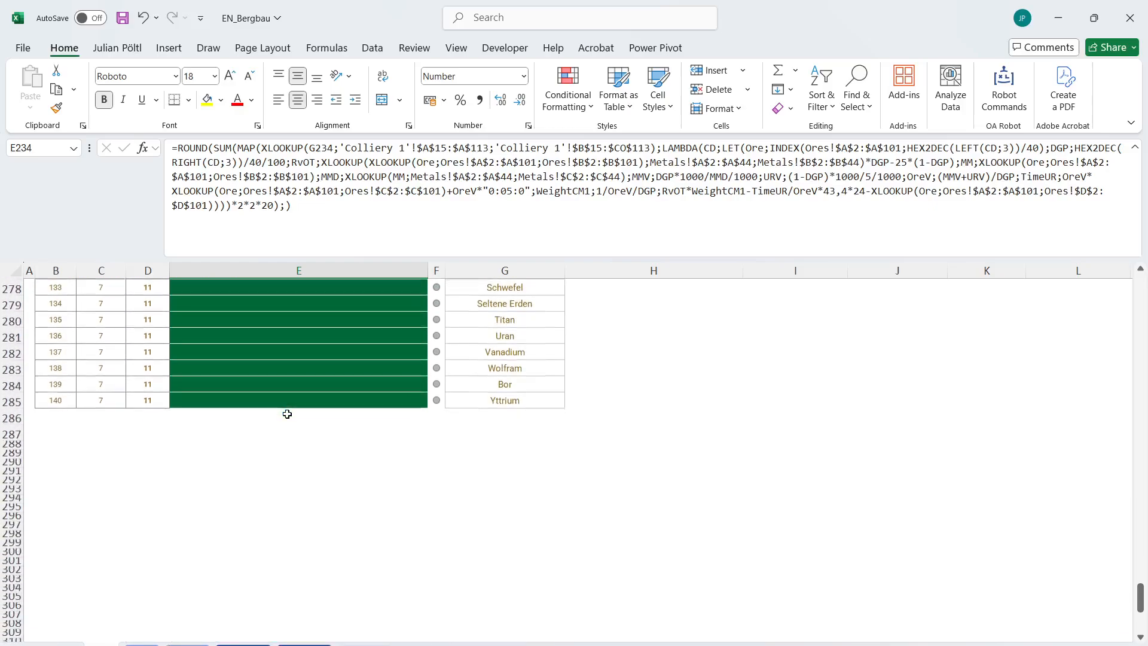
Enter =FILTER('Colliery 1'!B15:CO113;'Colliery 1'!A15:A113) in B288 to list only the cell codes of numbered seams.
click(61, 442)
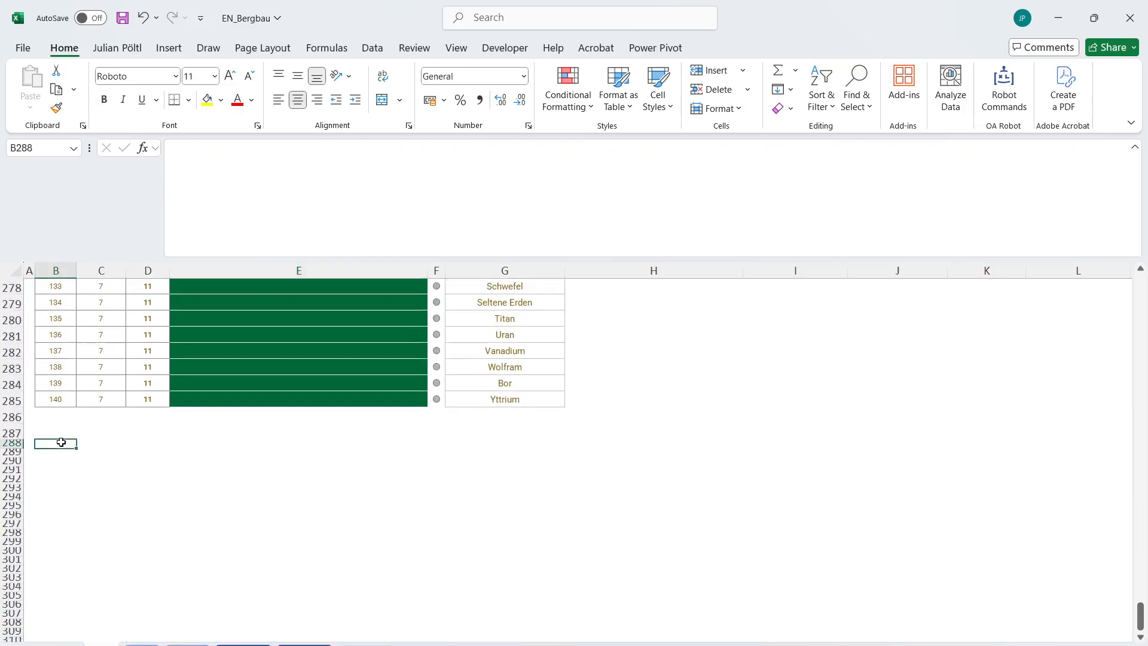
text(=)
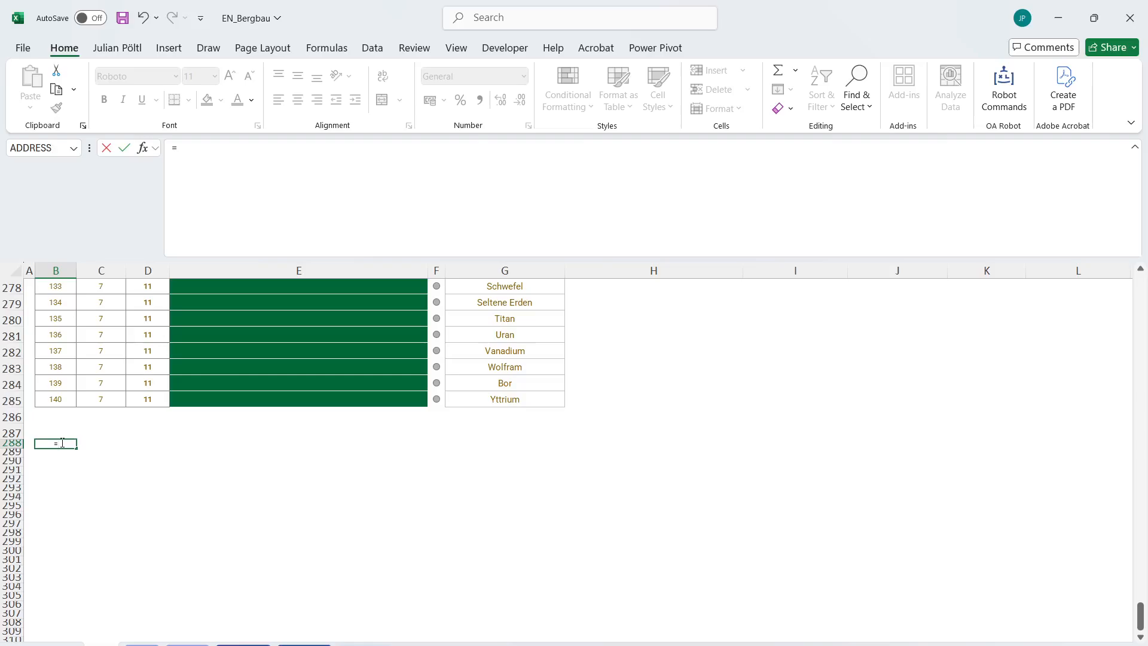
text(FIL)
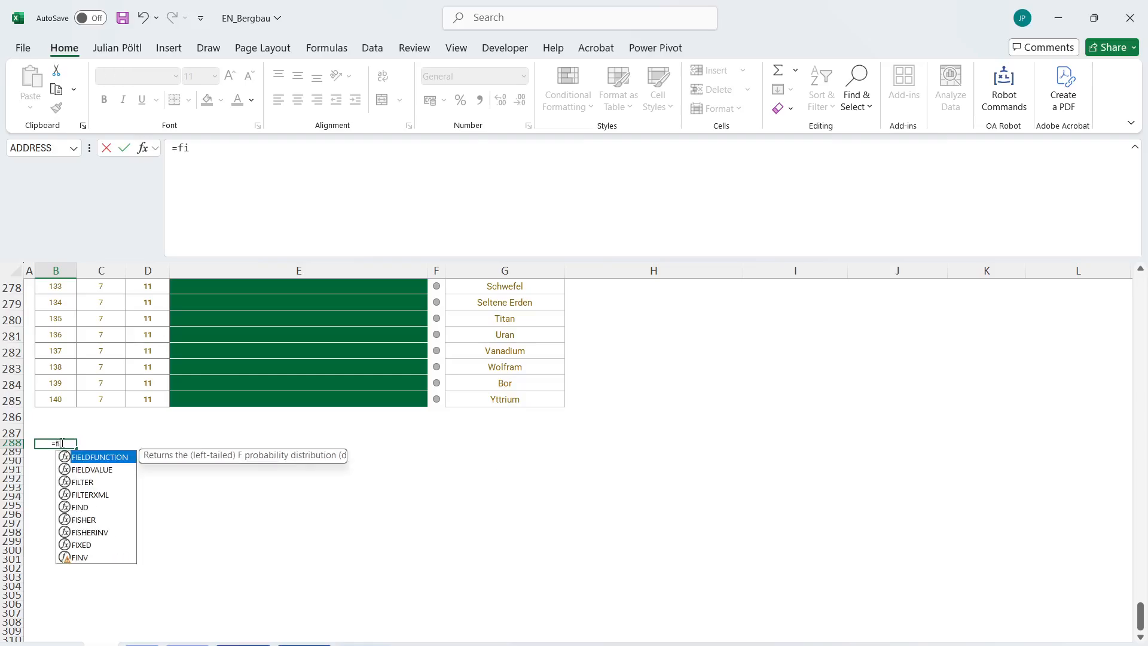
key(Tab)
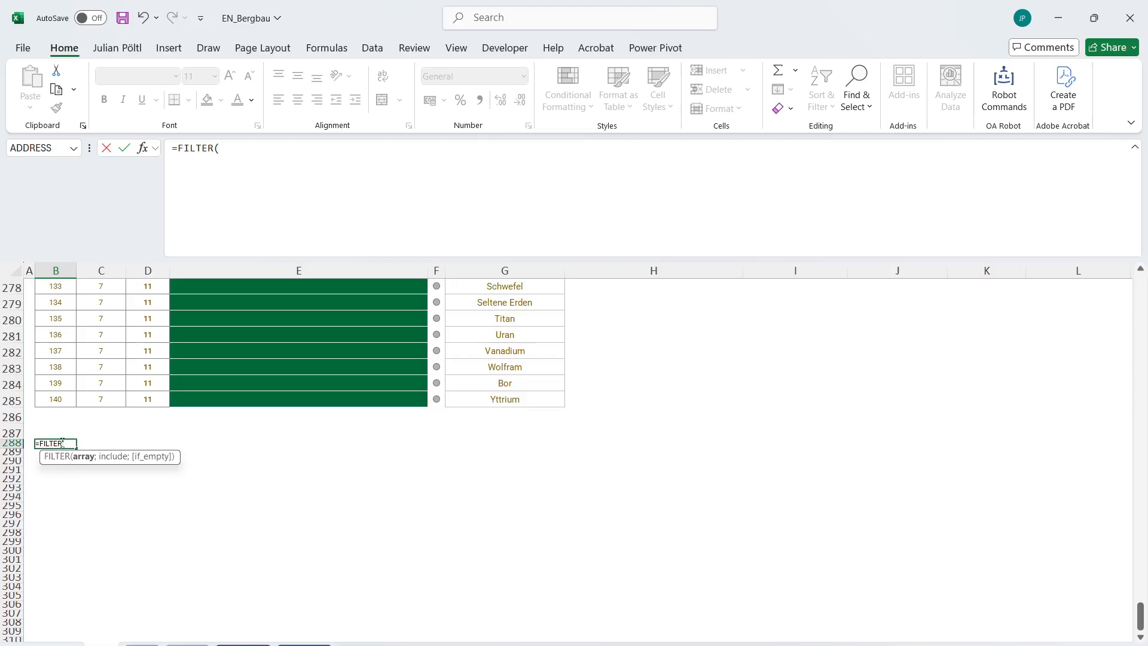
click(245, 638)
drag(57, 438, 1095, 438)
key(ctrl+shift+Down)
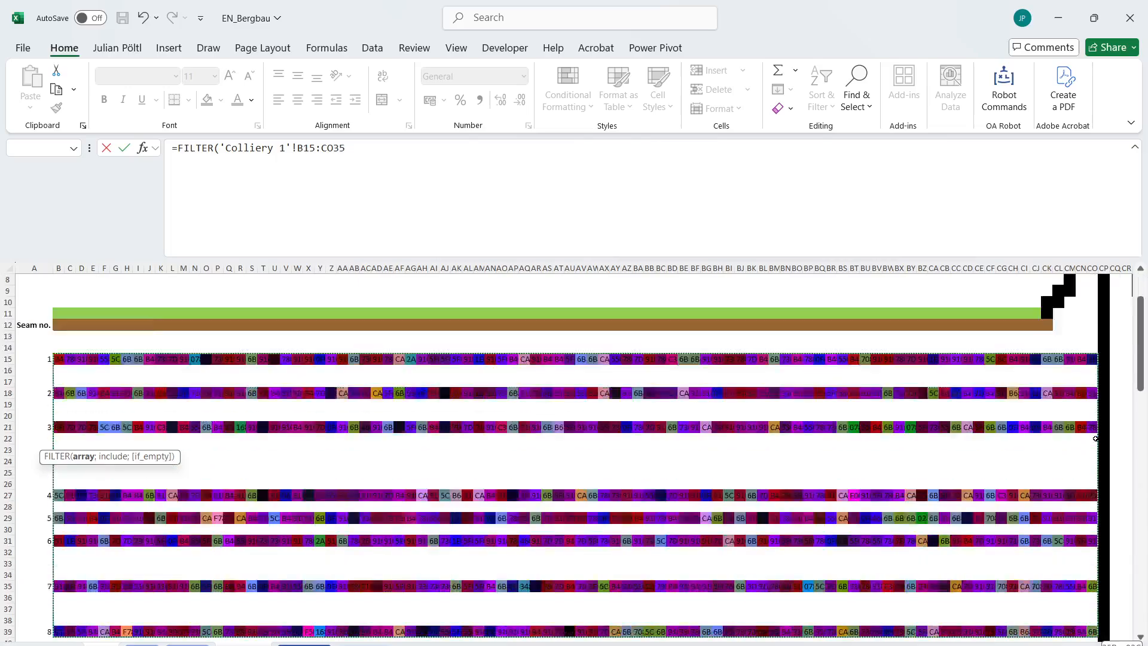
key(ctrl+shift+Up)
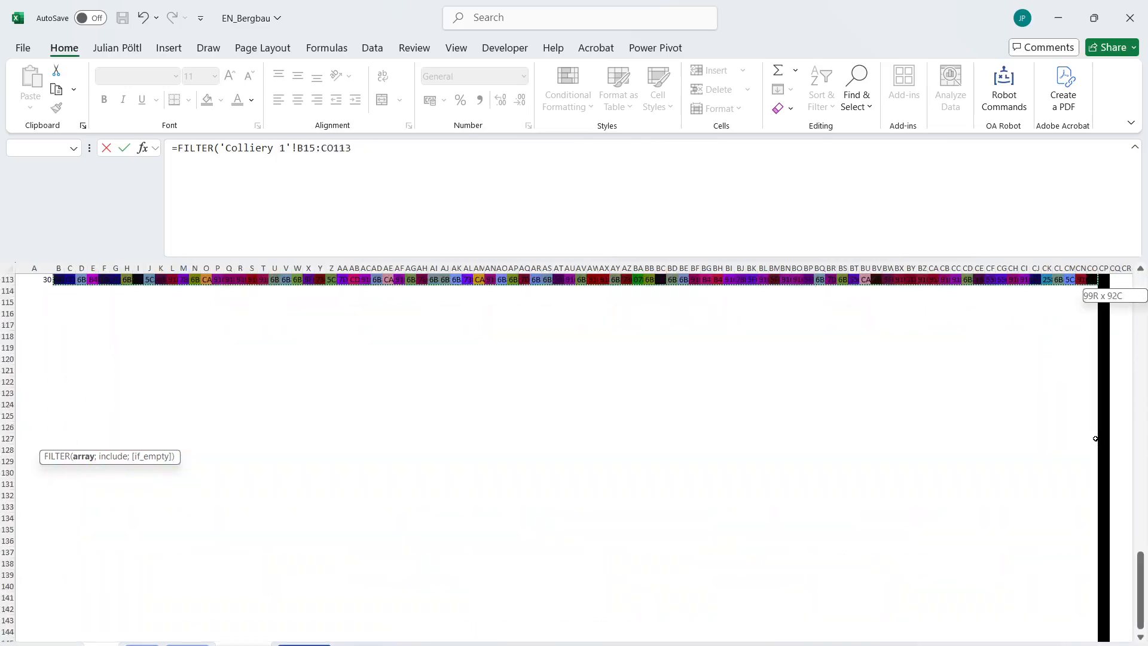
text(;)
drag(34, 279, 10, 396)
key(Return)
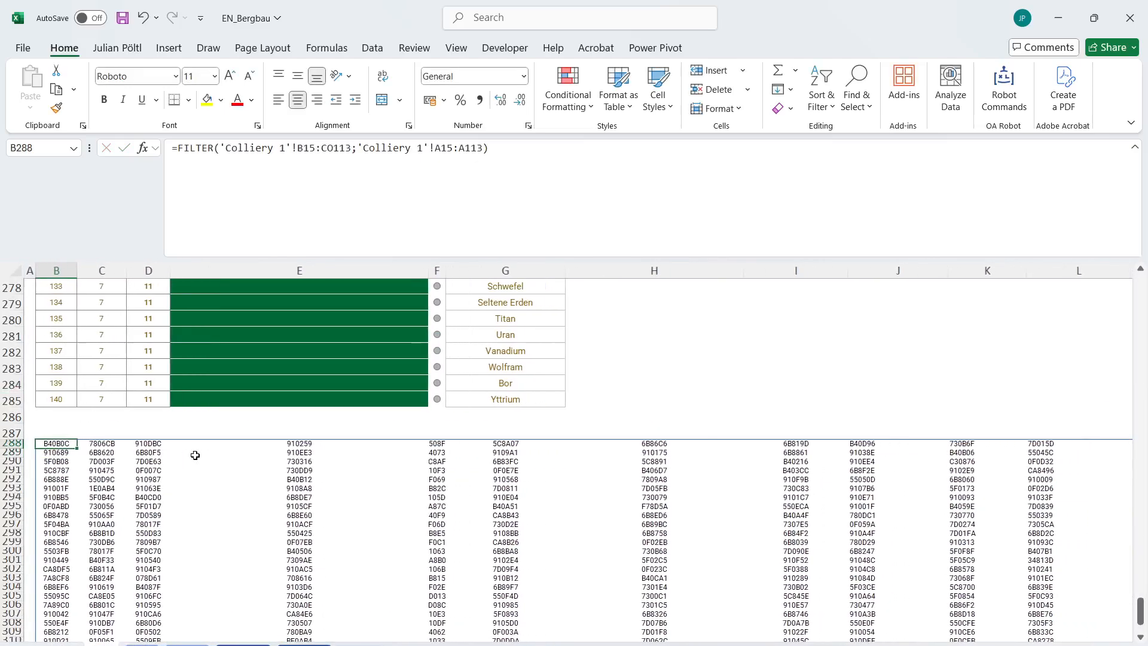
Begin a purity formula in B320, below the filtered codes, with RIGHT nested inside HEX2DEC.
scroll(195, 455, down, 4)
scroll(195, 455, down, 4)
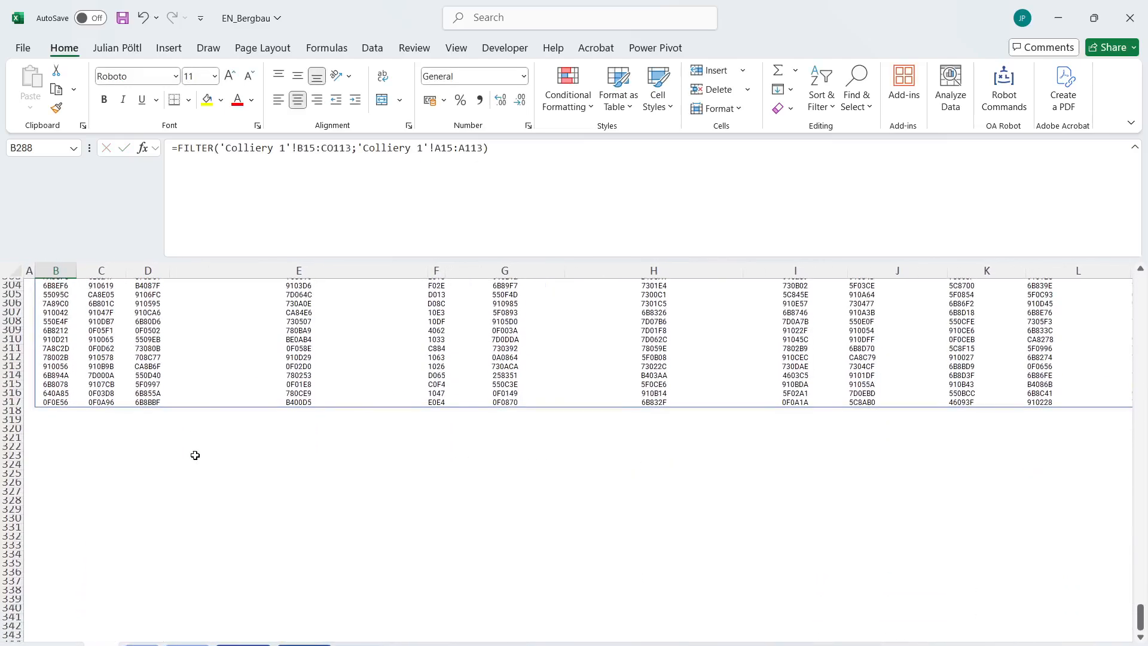
click(53, 429)
text(=)
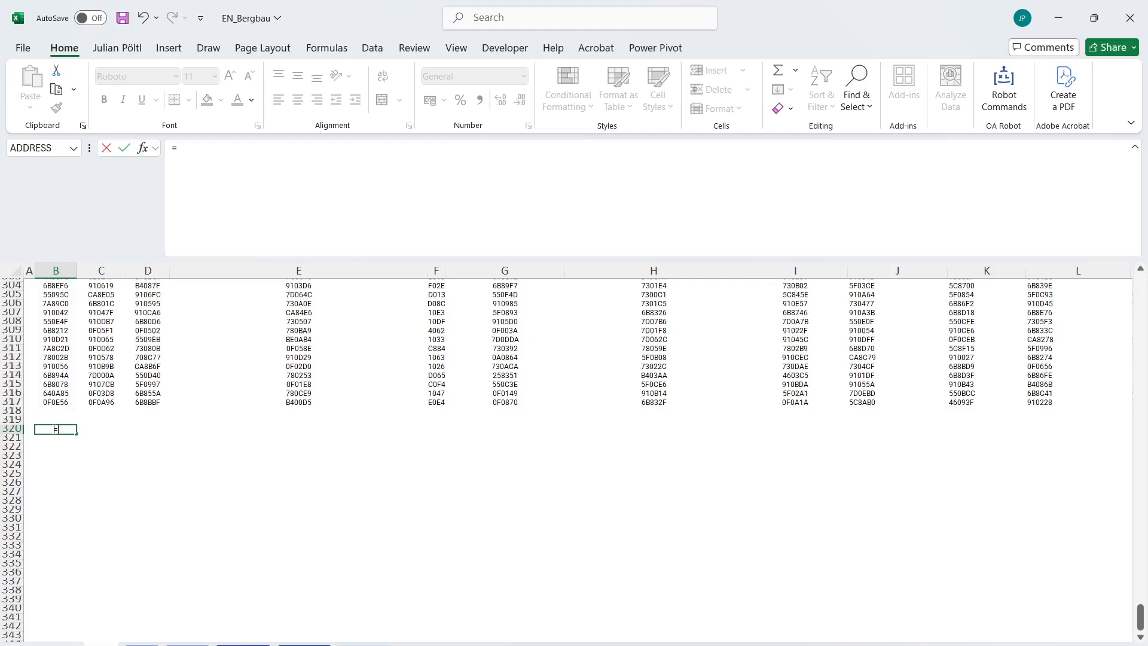
text(hex)
key(Down)
key(Tab)
text(t)
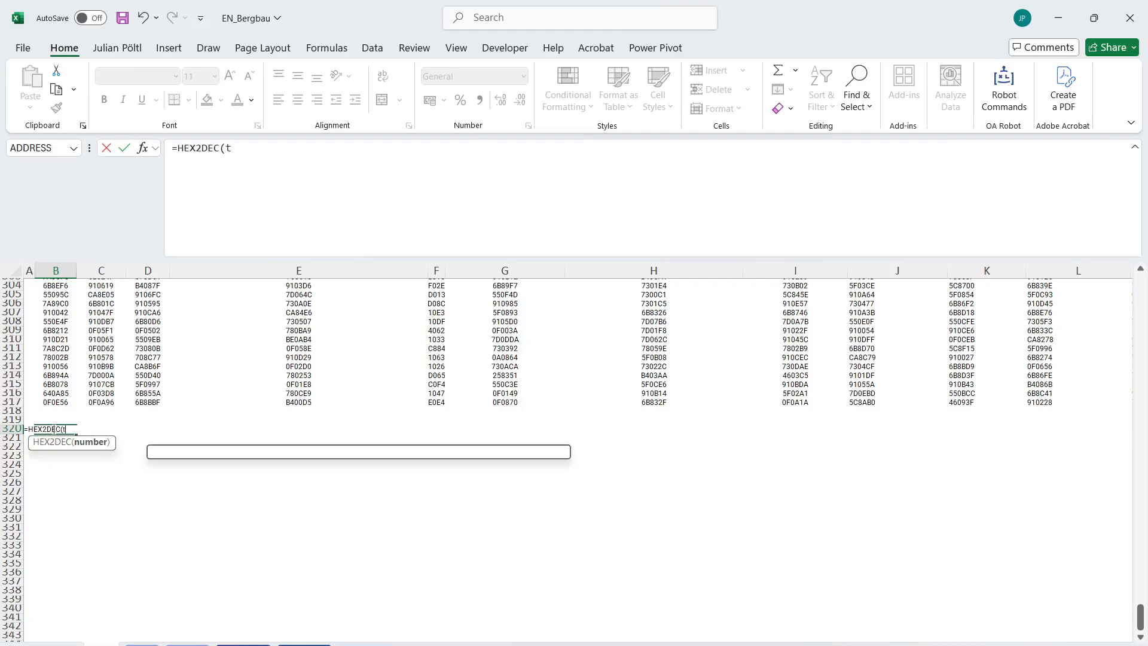
key(BackSpace)
text(ri)
key(Tab)
Complete the B320 formula with the spilled codes B288# and 3 characters as =HEX2DEC(RIGHT(B288#;3)).
key(Up)
key(Up)
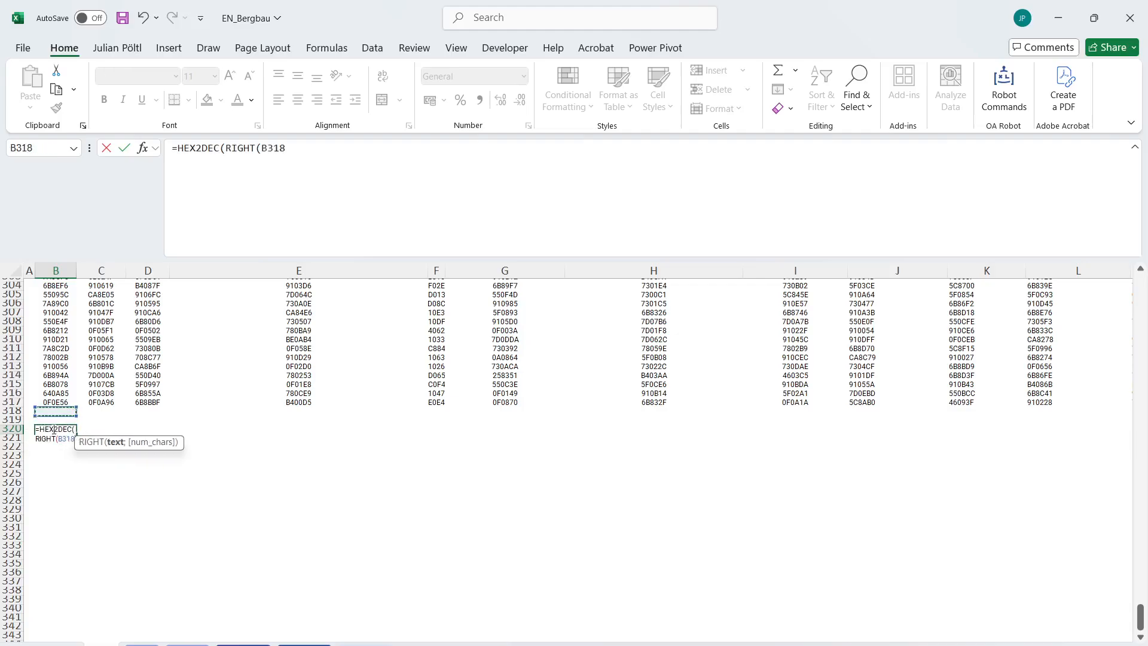
key(Up)
key(ctrl+shift+Up)
key(ctrl+shift+Right)
text(;3)
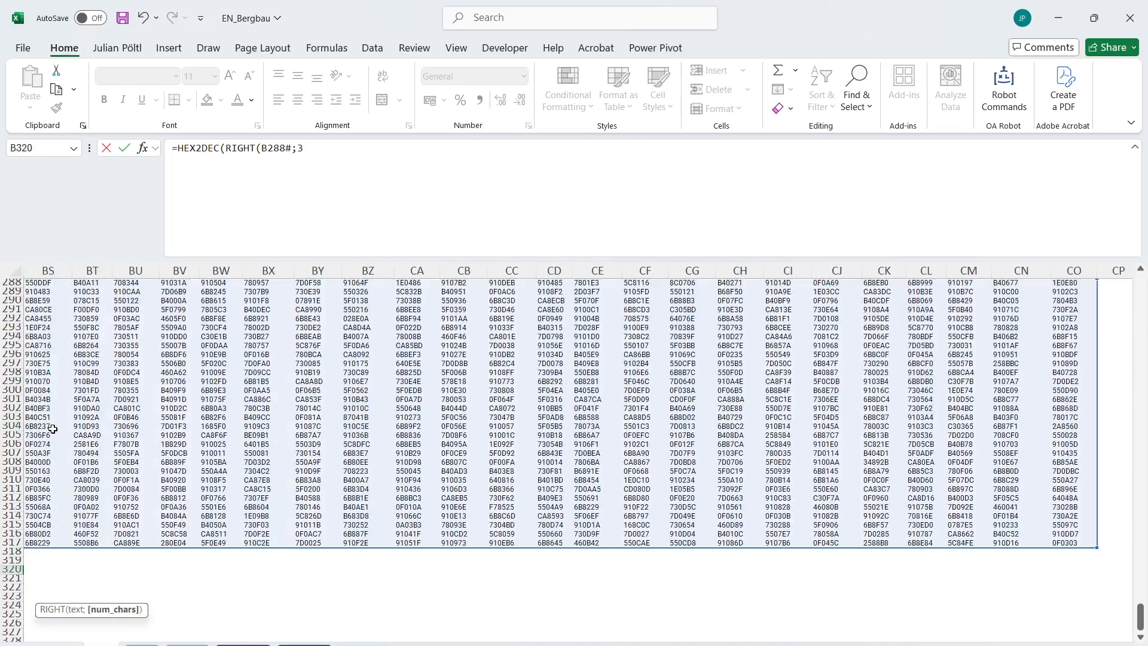
text()))
key(ctrl+Return)
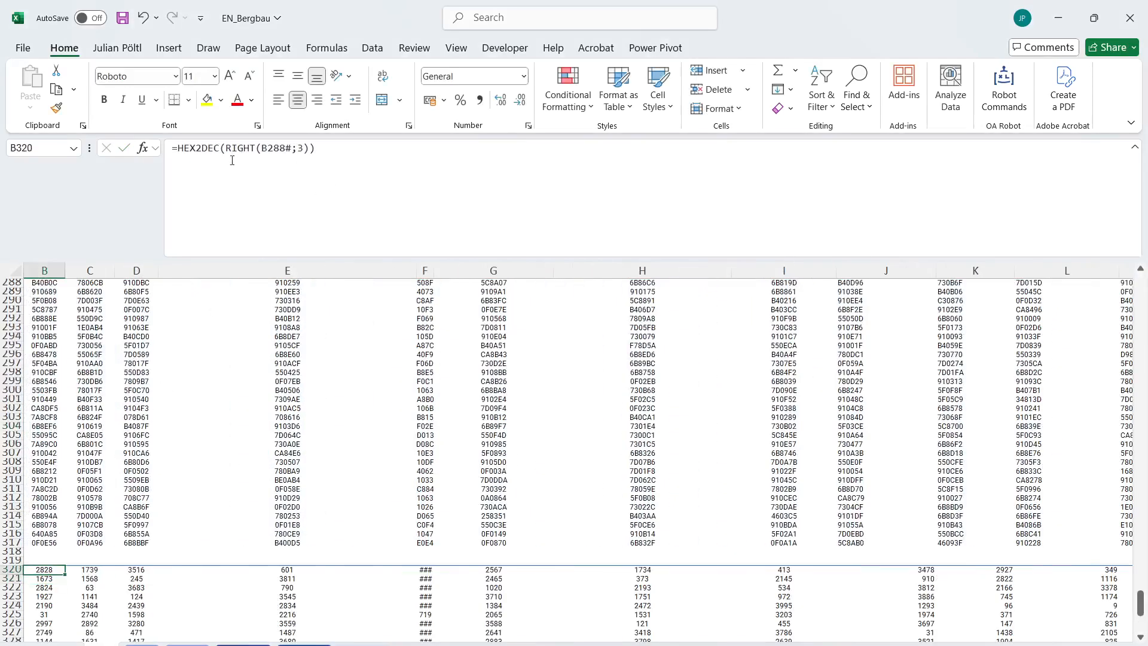
Append /40/100 to the B320 formula and format its whole spilled range as percentages.
click(180, 151)
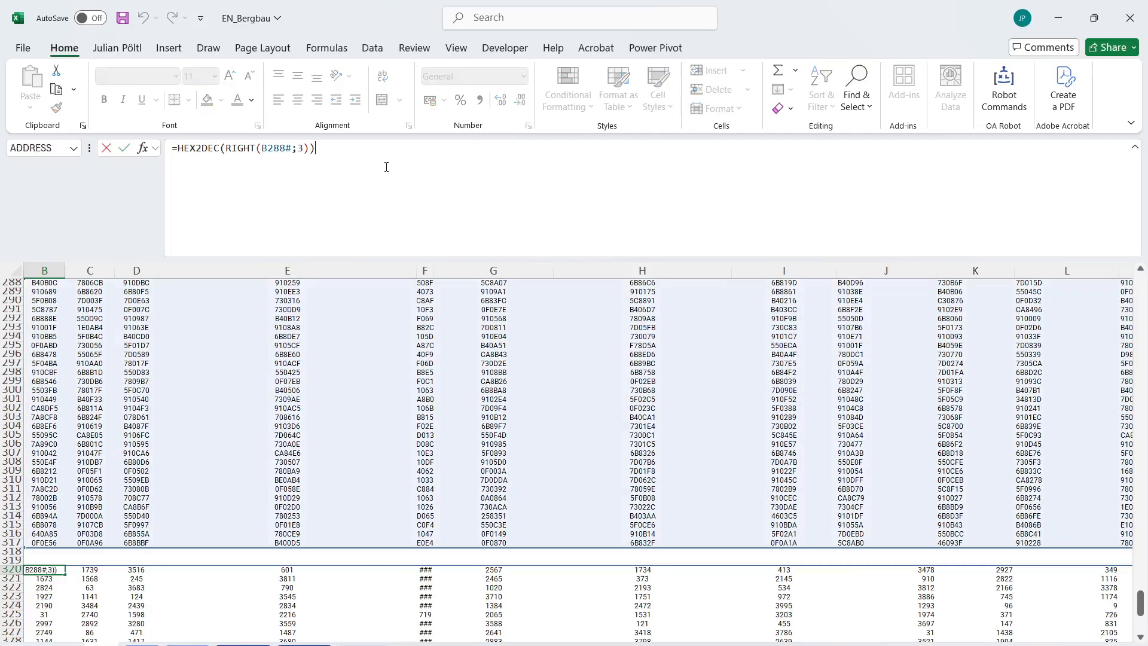
text(/40/100)
key(ctrl+Return)
key(ctrl+shift+Right)
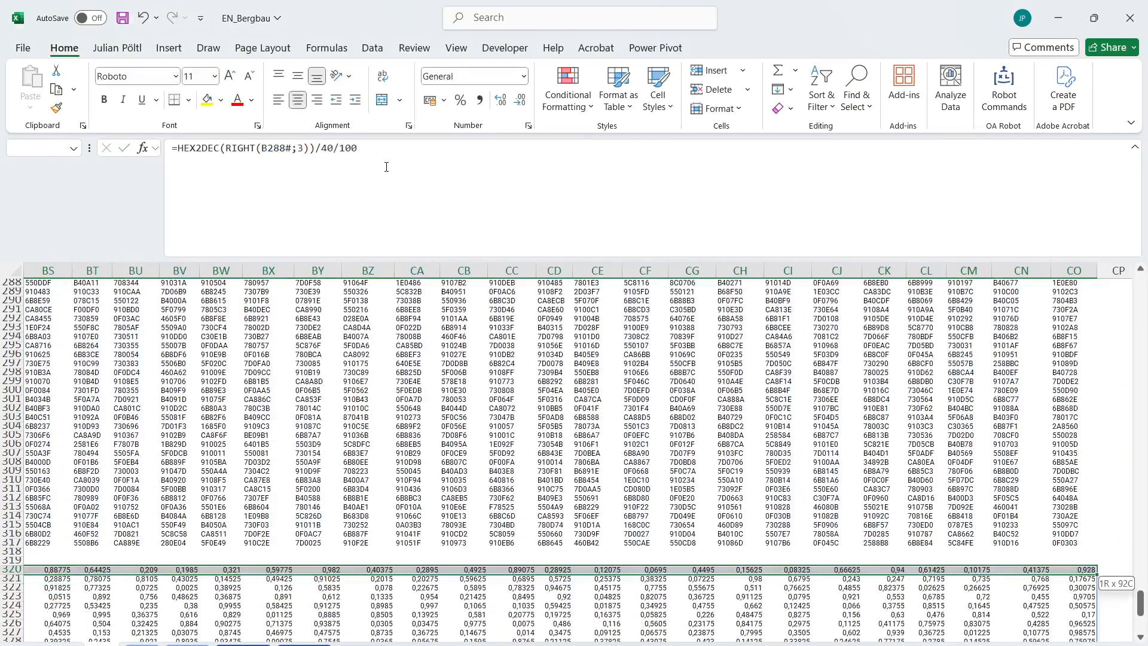
key(ctrl+shift+Down)
key(ctrl+shift+5)
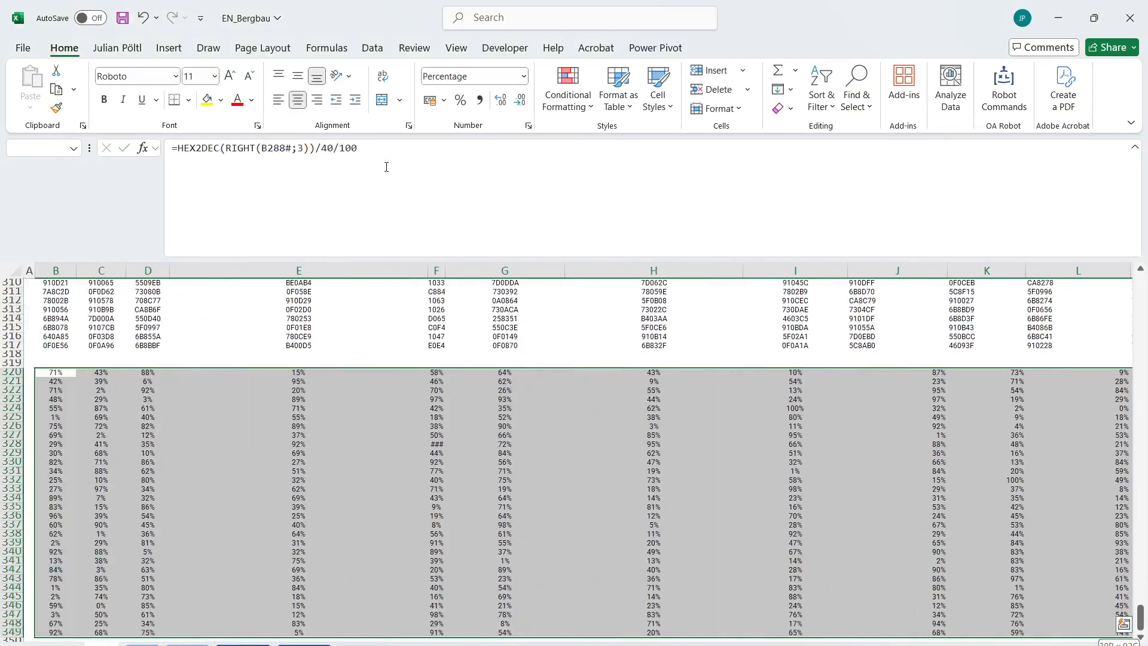
click(64, 378)
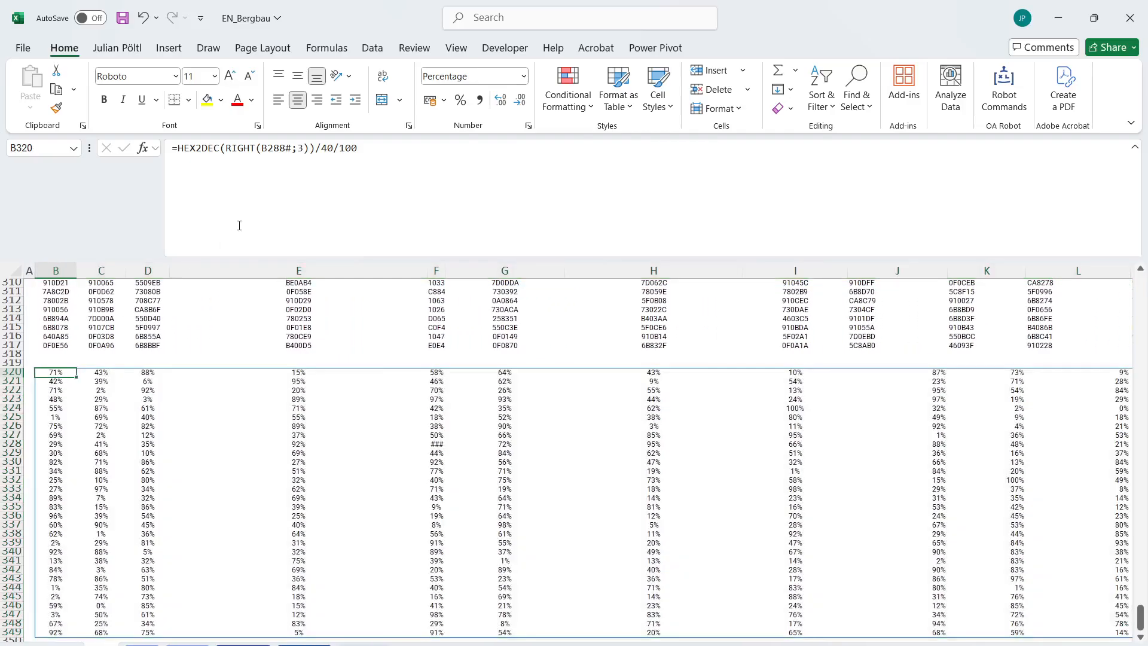
Begin an INDEX formula in B352 with the absolute ore name range Ores!$A$2:$A$101 as its array.
scroll(62, 420, down, 9)
click(60, 407)
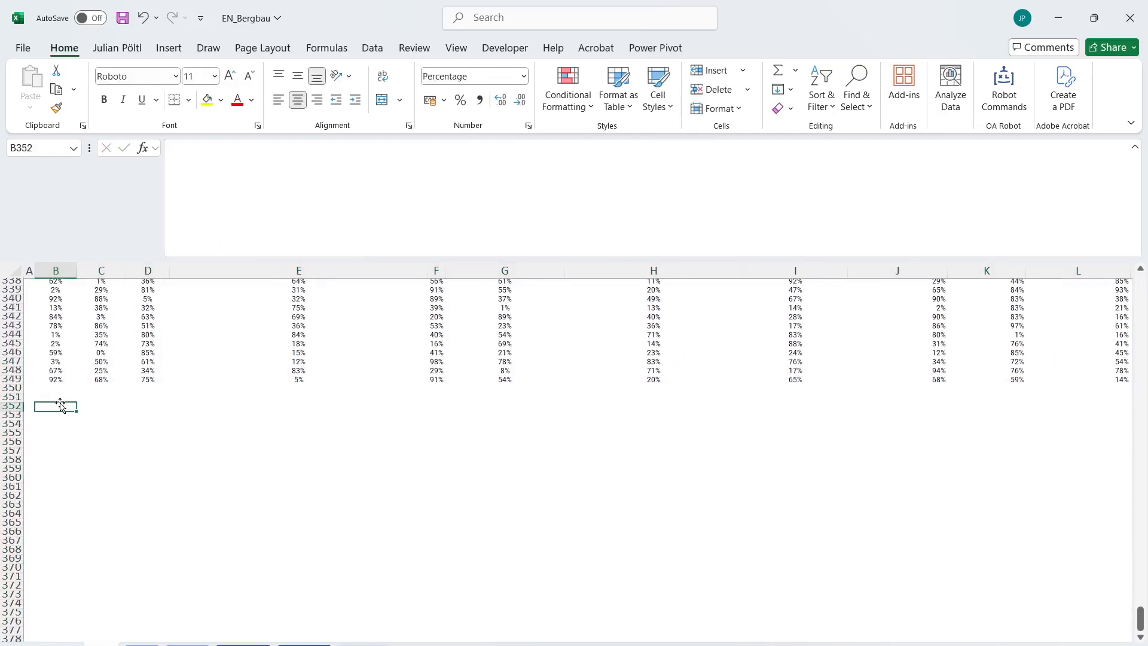
text(=INDEX()
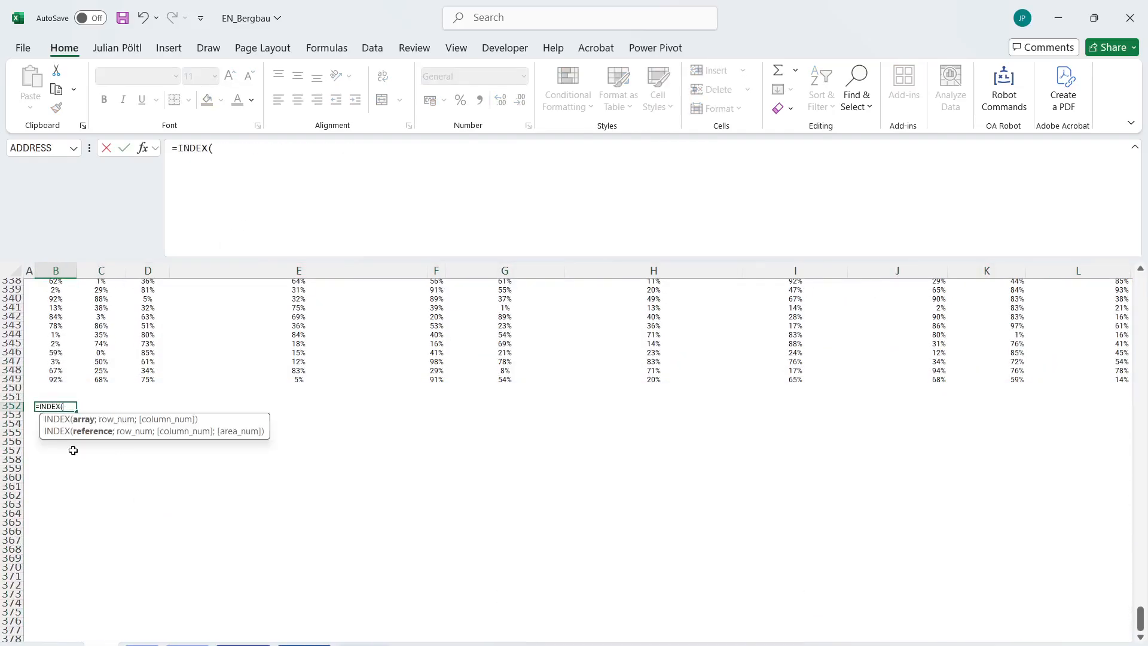
click(141, 644)
click(113, 307)
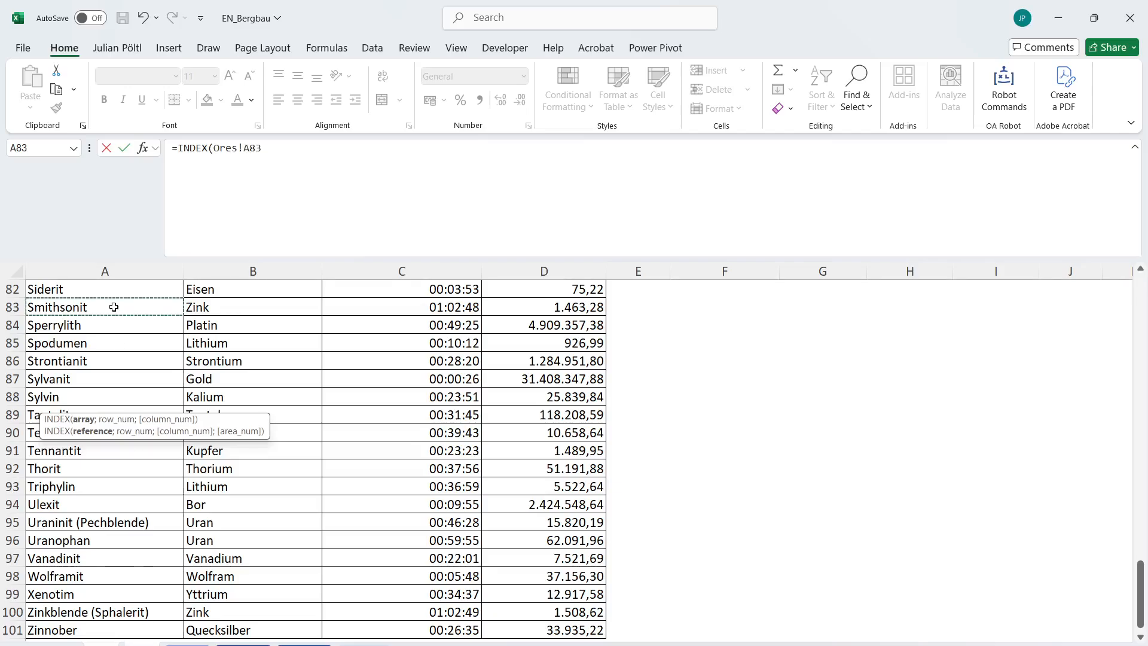
key(ctrl+Up)
key(ctrl+Down)
key(ctrl+Up)
click(114, 307)
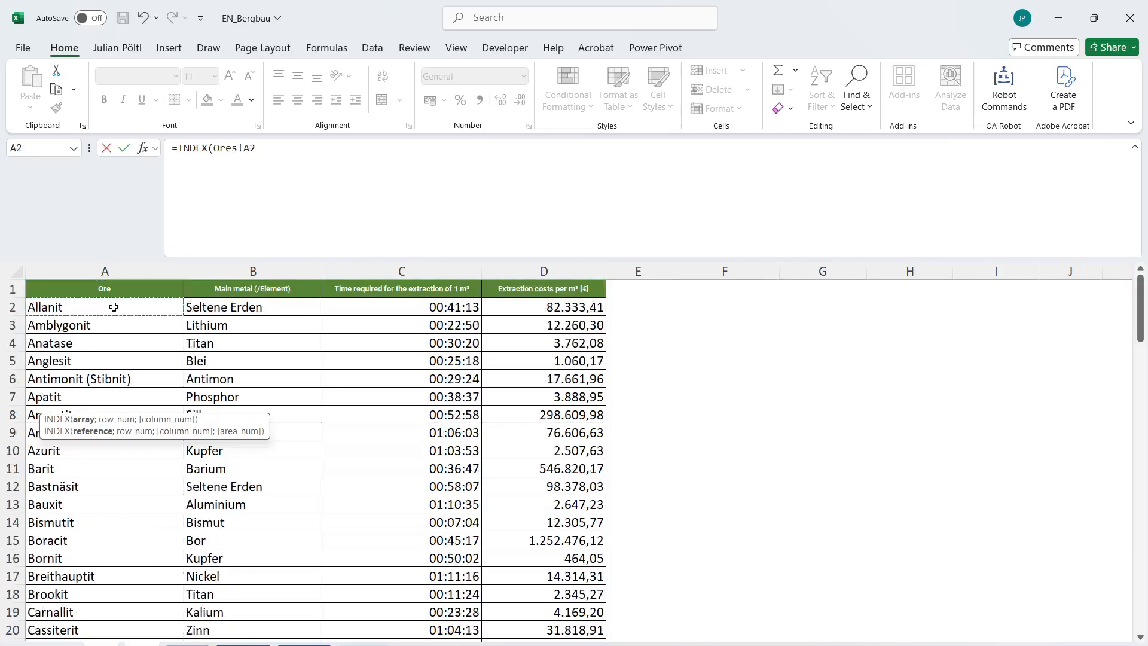
key(ctrl+shift+Down)
key(F4)
text(;)
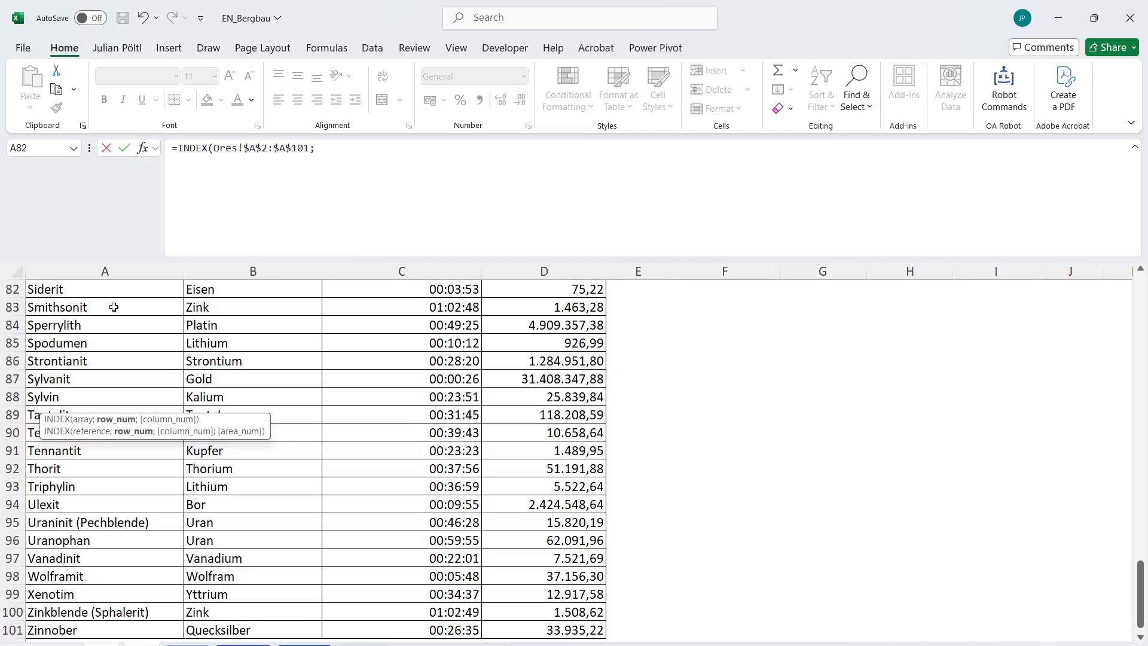
Nest LEFT inside HEX2DEC as the row number argument of the INDEX formula in B352.
click(101, 643)
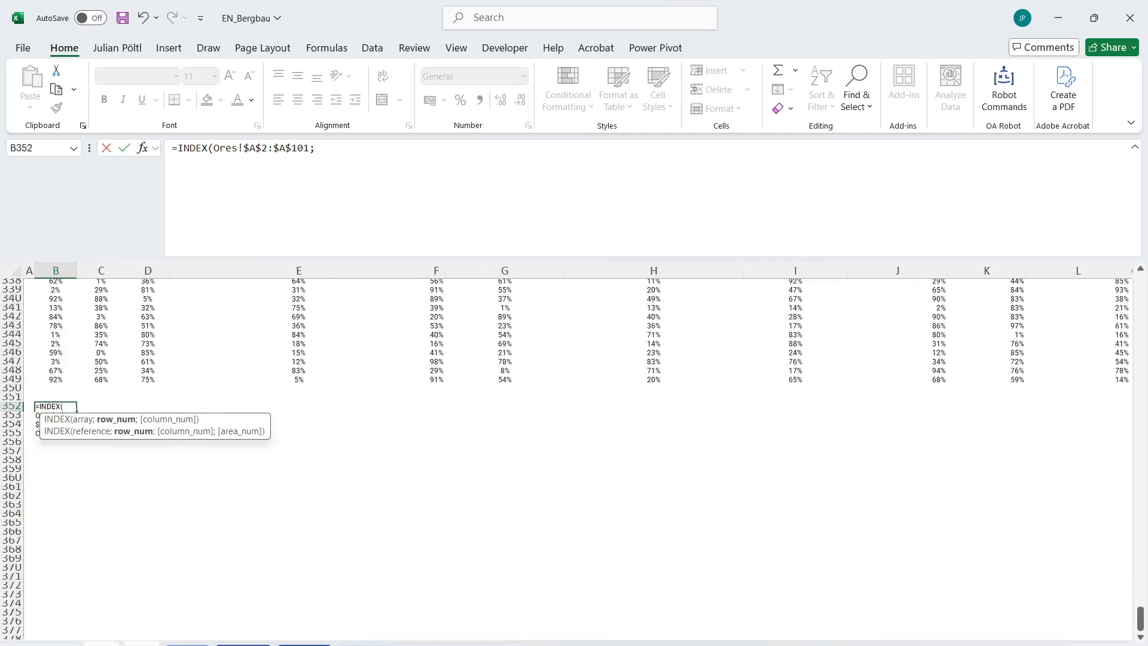
drag(389, 169, 318, 168)
key(BackSpace)
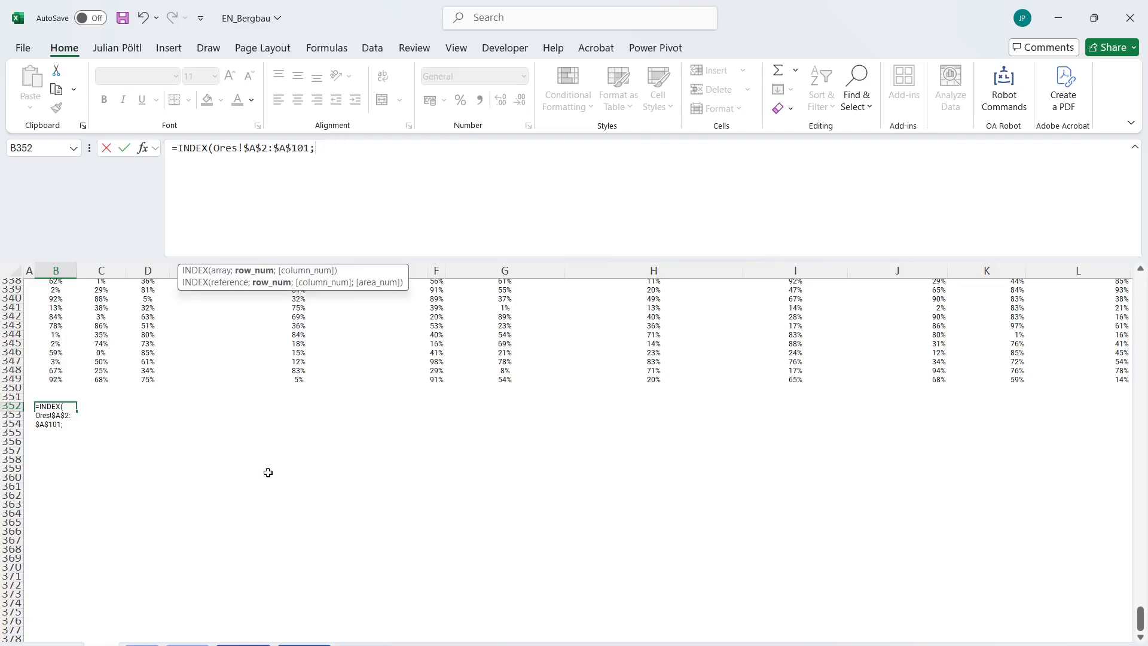
text(he)
key(Down)
key(Tab)
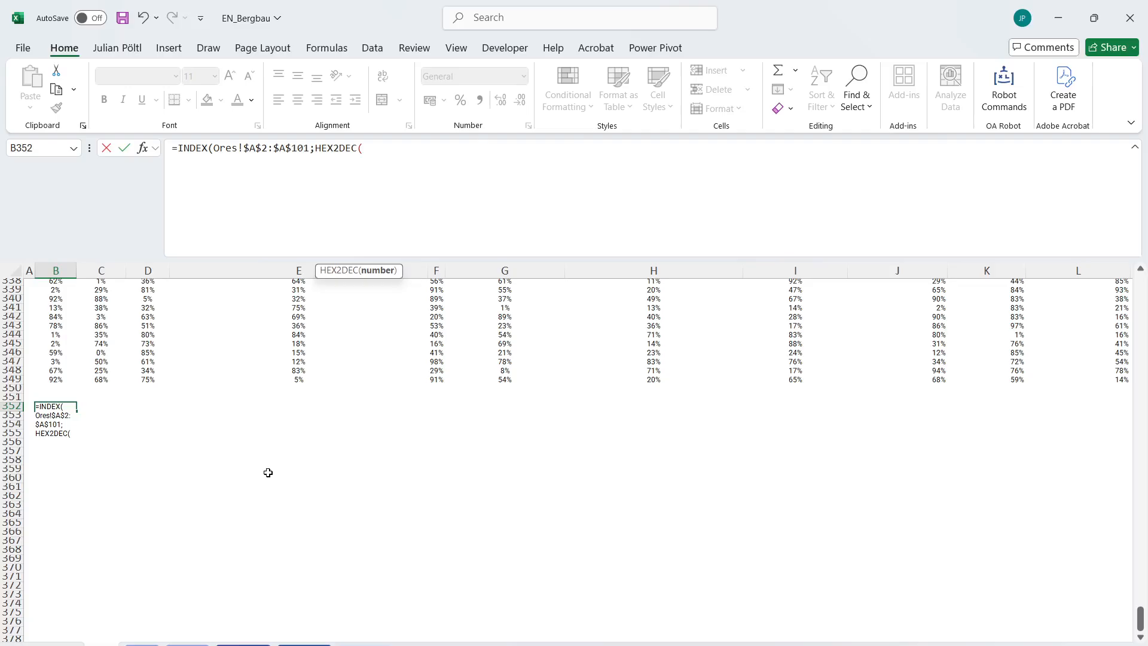
text(le)
key(Tab)
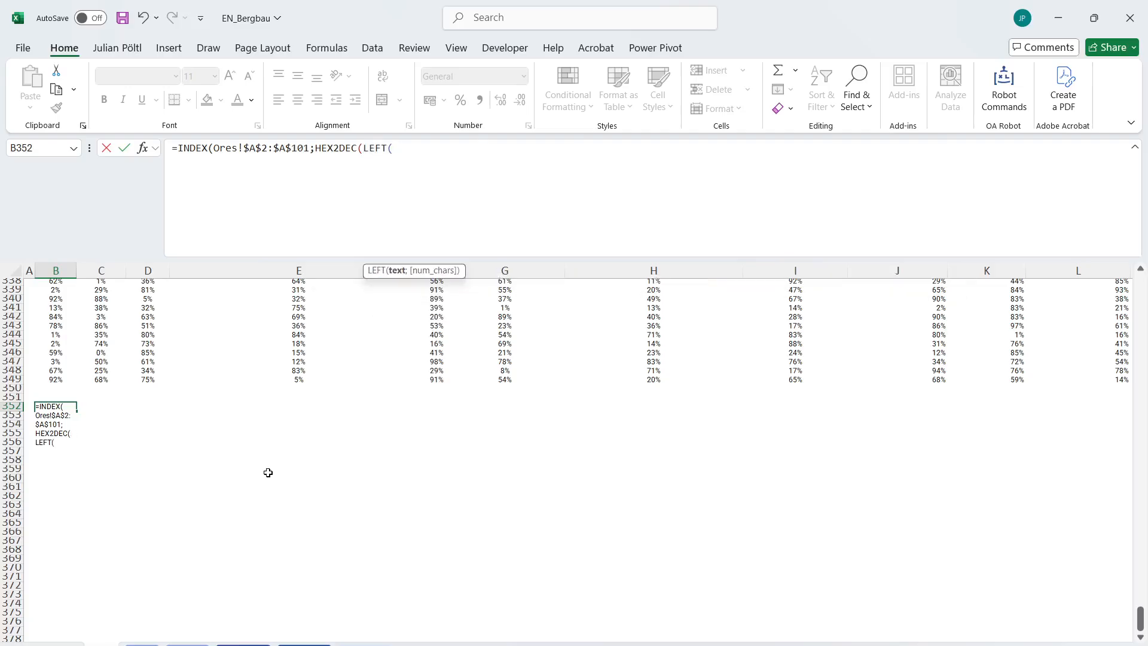
Complete the B352 formula as =INDEX(Ores!$A$2:$A$101;HEX2DEC(LEFT(Case!B288#;3))/40) to return the ore name for every code.
scroll(268, 472, up, 17)
click(50, 569)
key(ctrl+shift+Up)
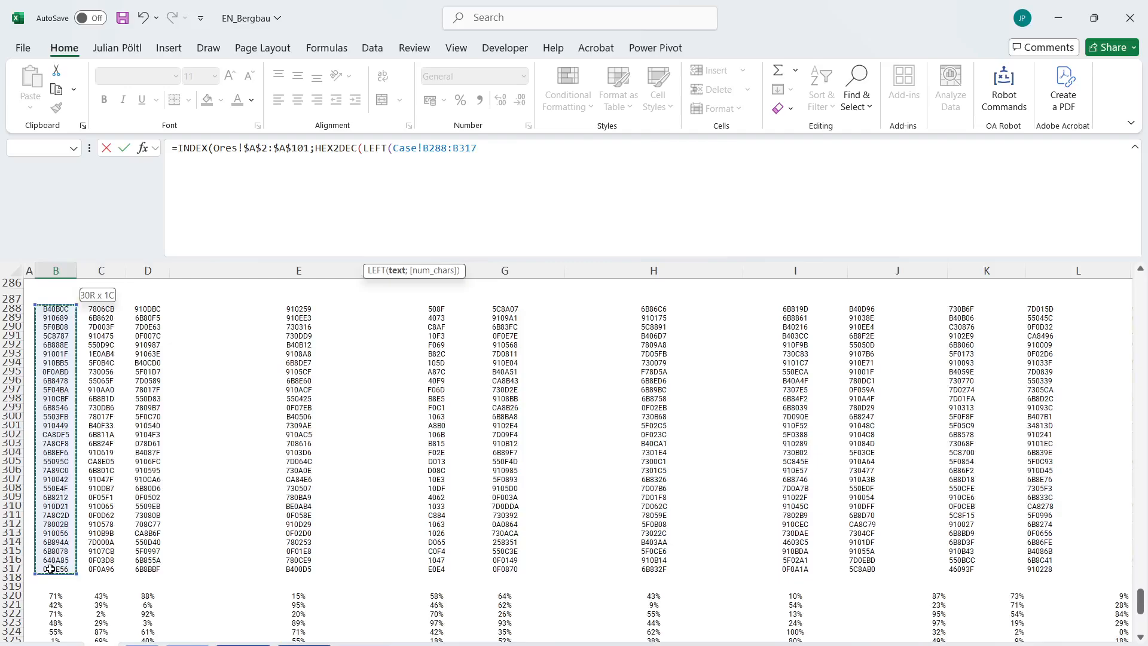
key(ctrl+shift+Right)
text(;3)))
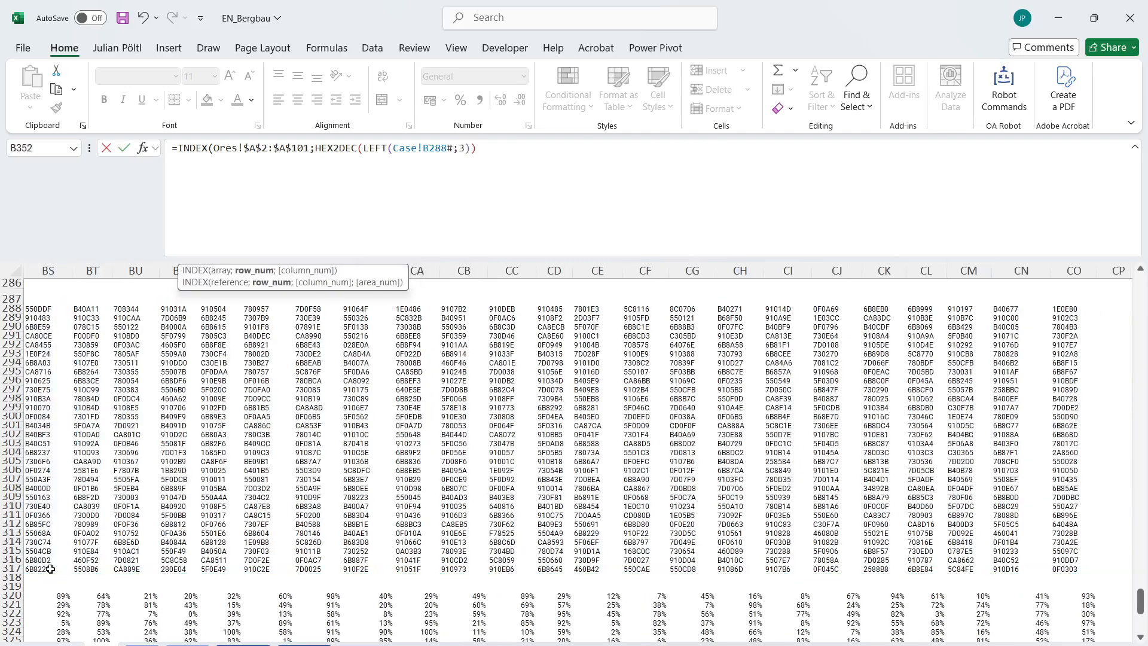
text(/40)
key(Return)
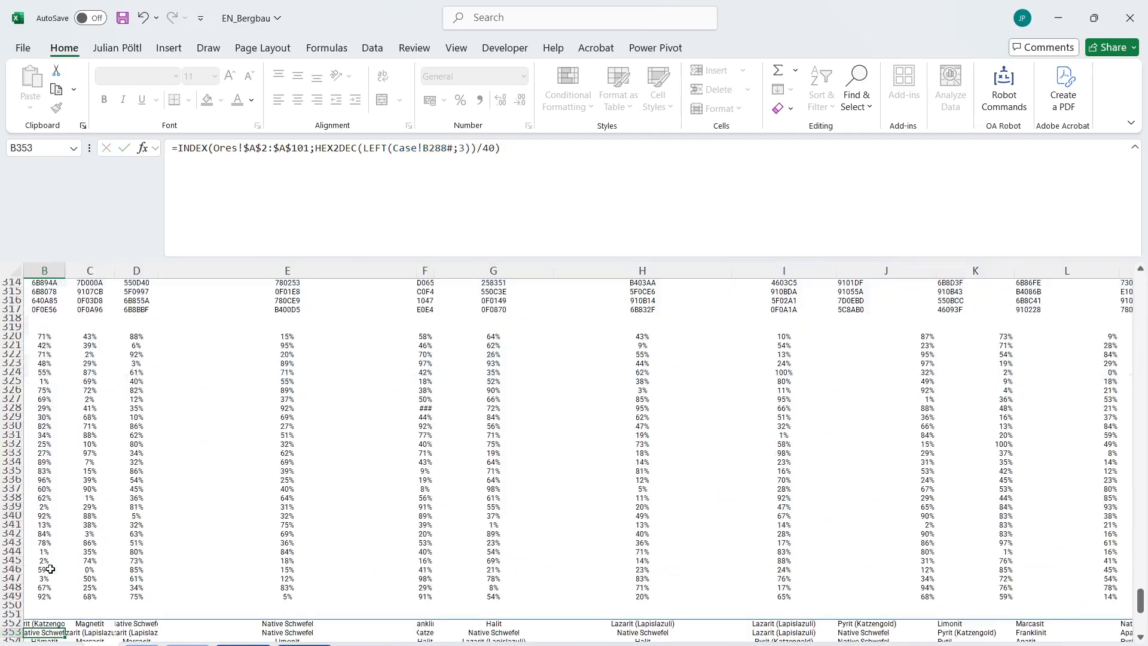
scroll(230, 521, down, 15)
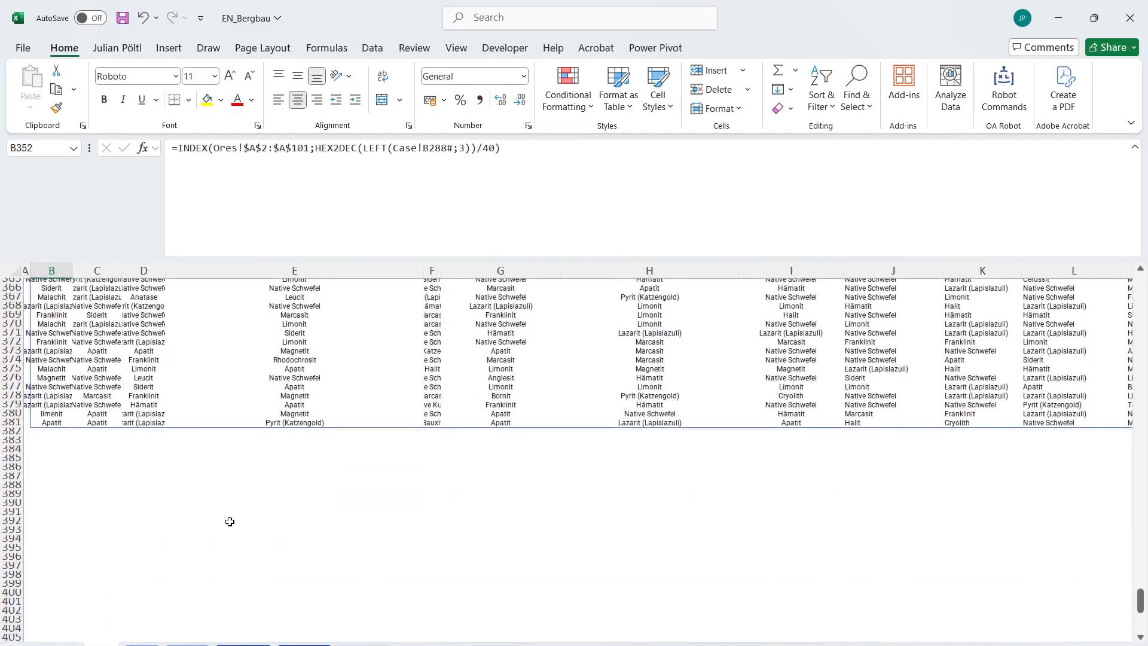
Begin an XLOOKUP formula in B384 with the entire spilled ore name grid B352# as its lookup value.
click(58, 447)
text(=xl)
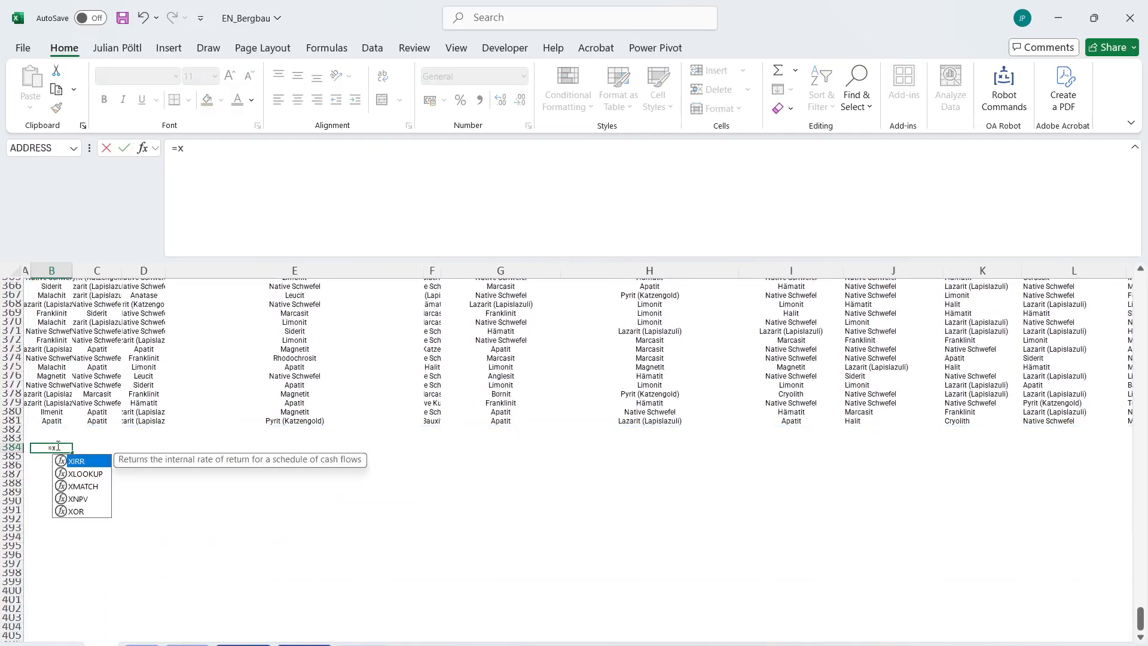
key(Tab)
key(Up)
key(Up)
key(Up)
key(ctrl+shift+Up)
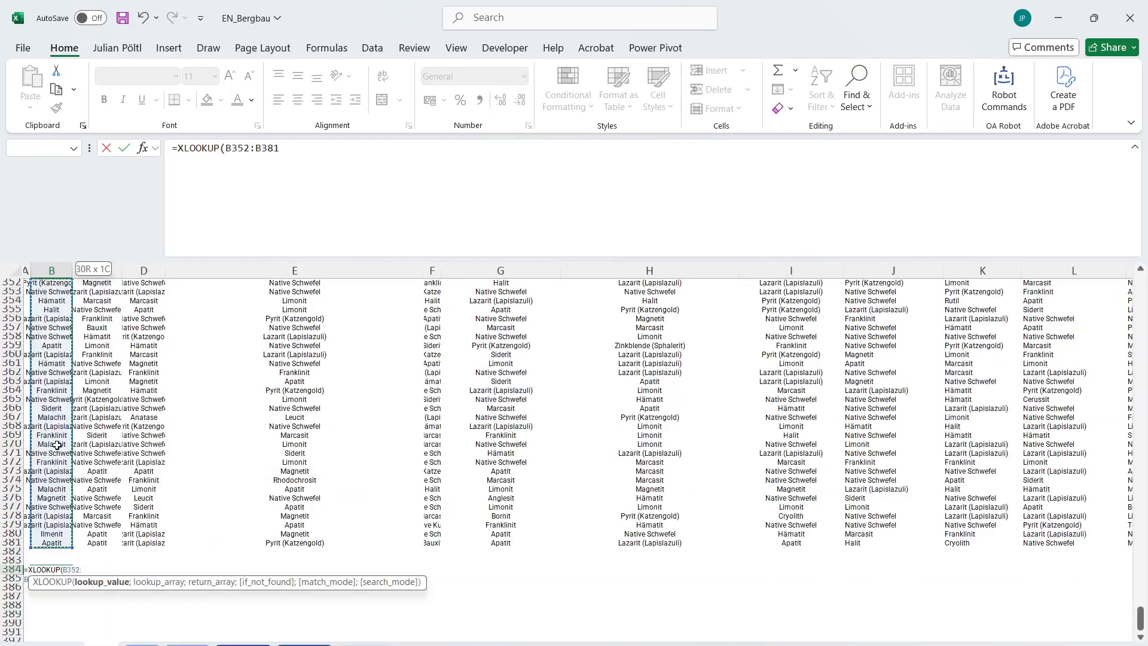
key(ctrl+shift+Right)
text(;)
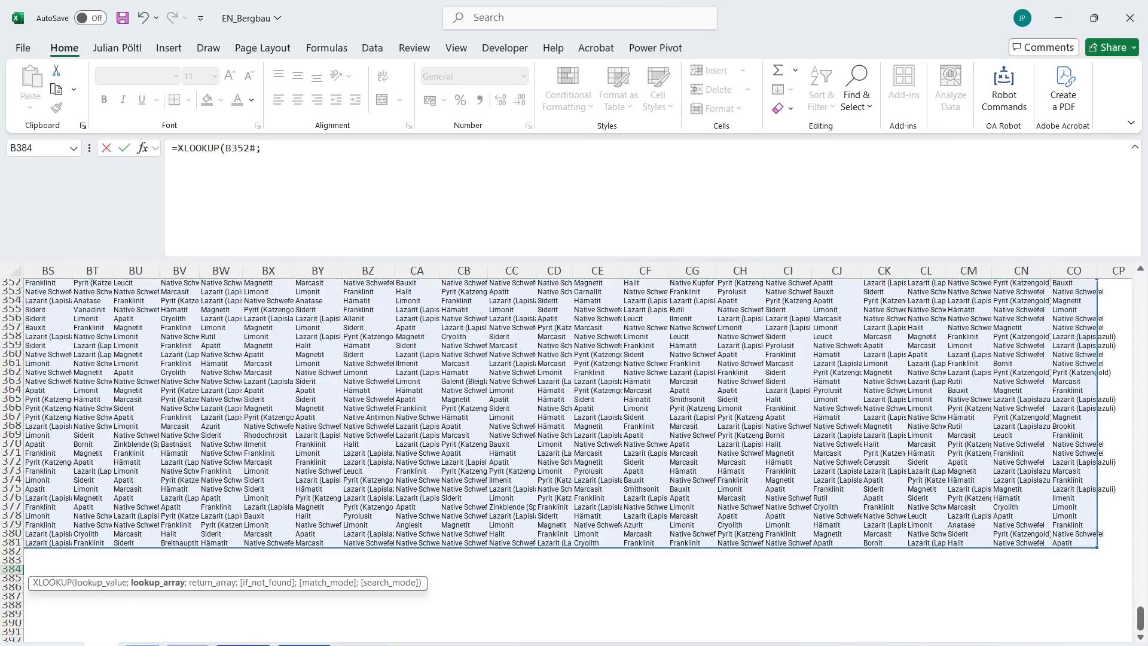
Complete the B384 XLOOKUP with lookup array Ores!A2:A101 and return array Ores!B2:B101 to get the main metal of every cell.
click(146, 643)
click(96, 333)
key(ctrl+Up)
key(Down)
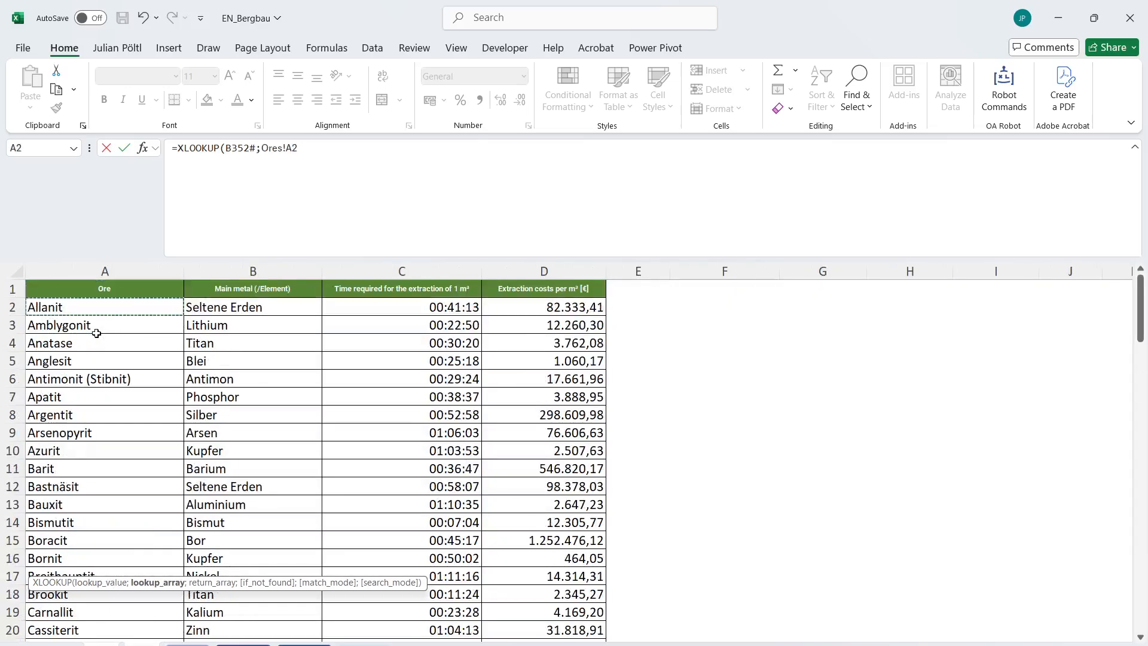
key(ctrl+shift+Down)
text(;)
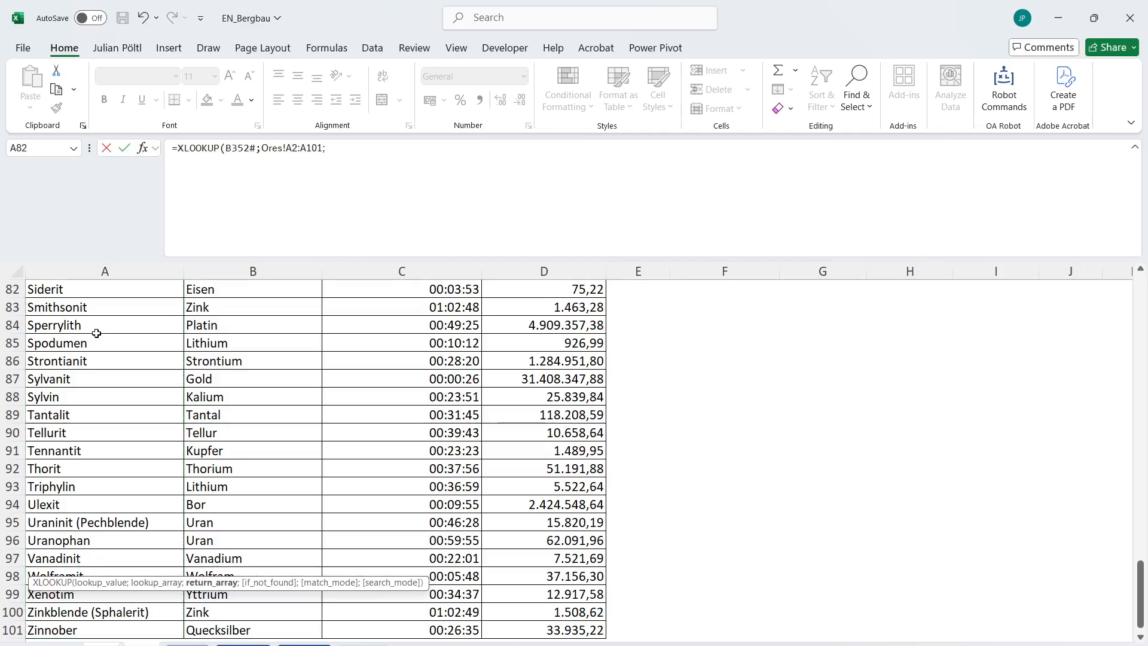
click(251, 629)
key(ctrl+shift+Up)
key(shift+Down)
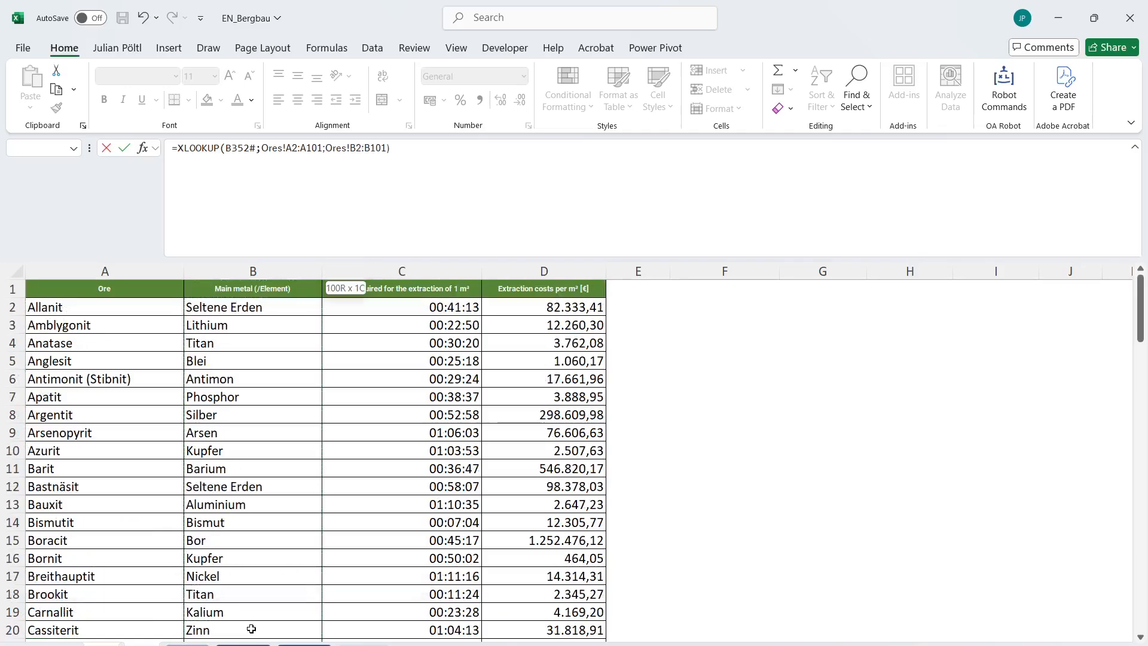
key(Return)
Begin an IF formula in H266 whose logical test starts with the spilled metal grid B384# and an equals sign.
scroll(250, 579, up, 20)
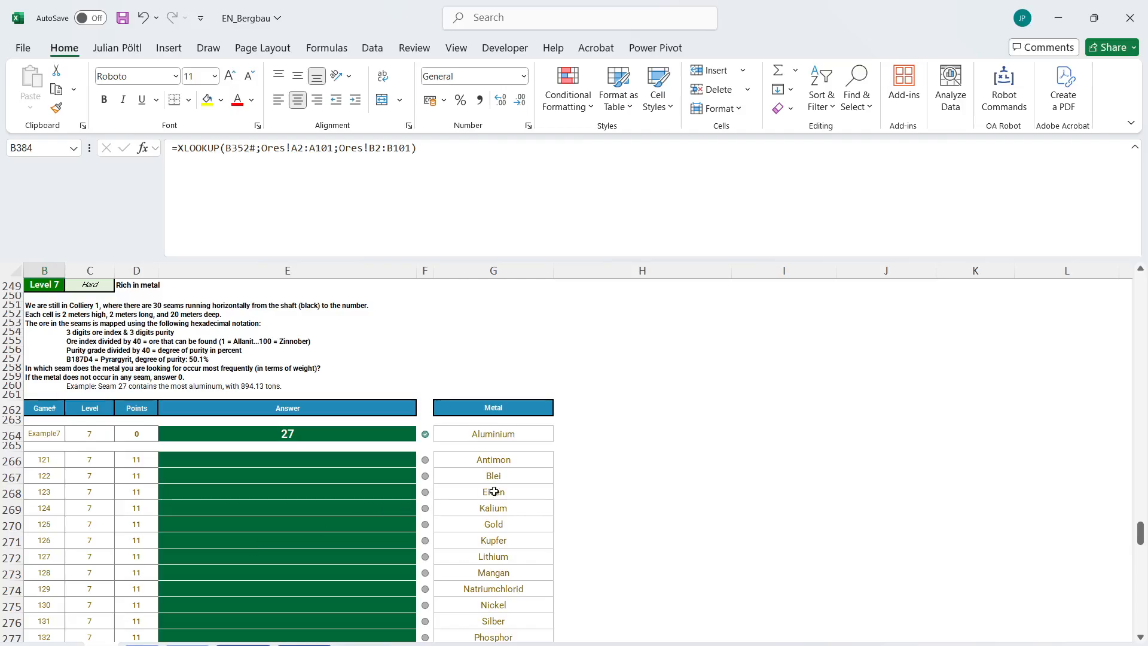
click(561, 461)
text(=if)
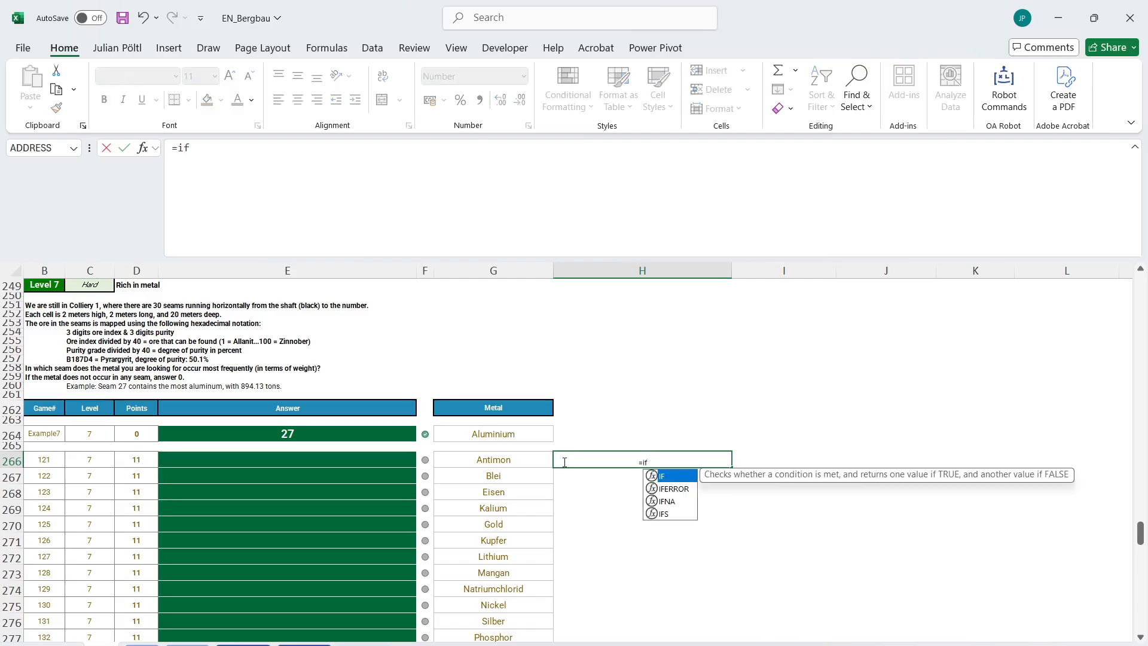
key(Tab)
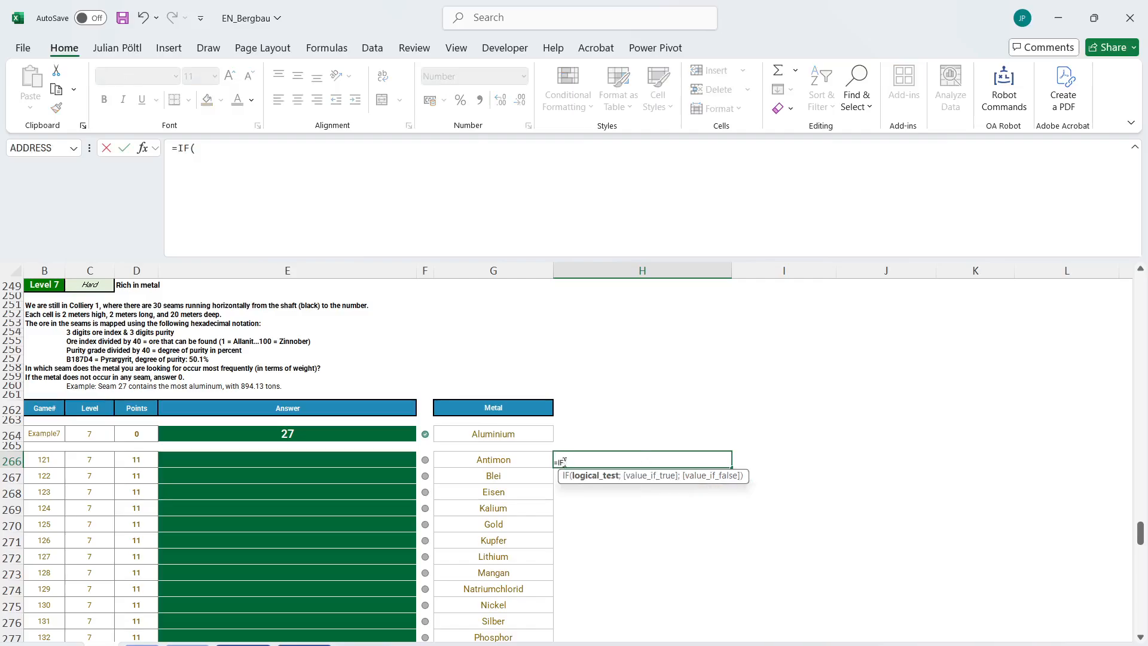
scroll(563, 462, down, 15)
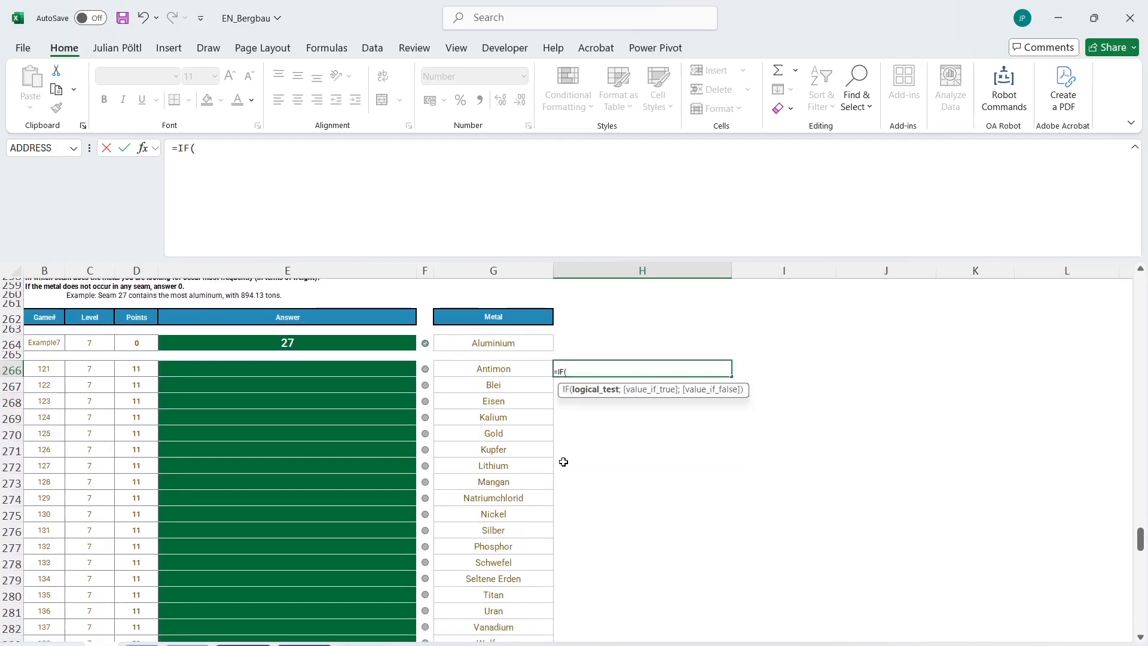
scroll(563, 462, down, 20)
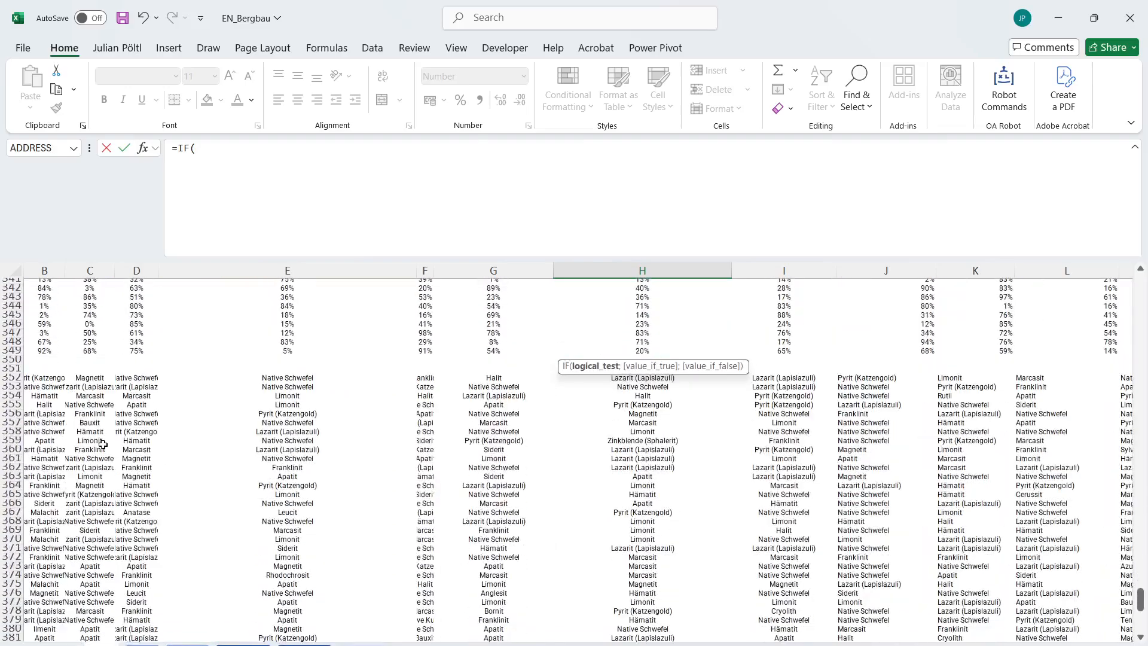
click(46, 477)
key(ctrl+Down)
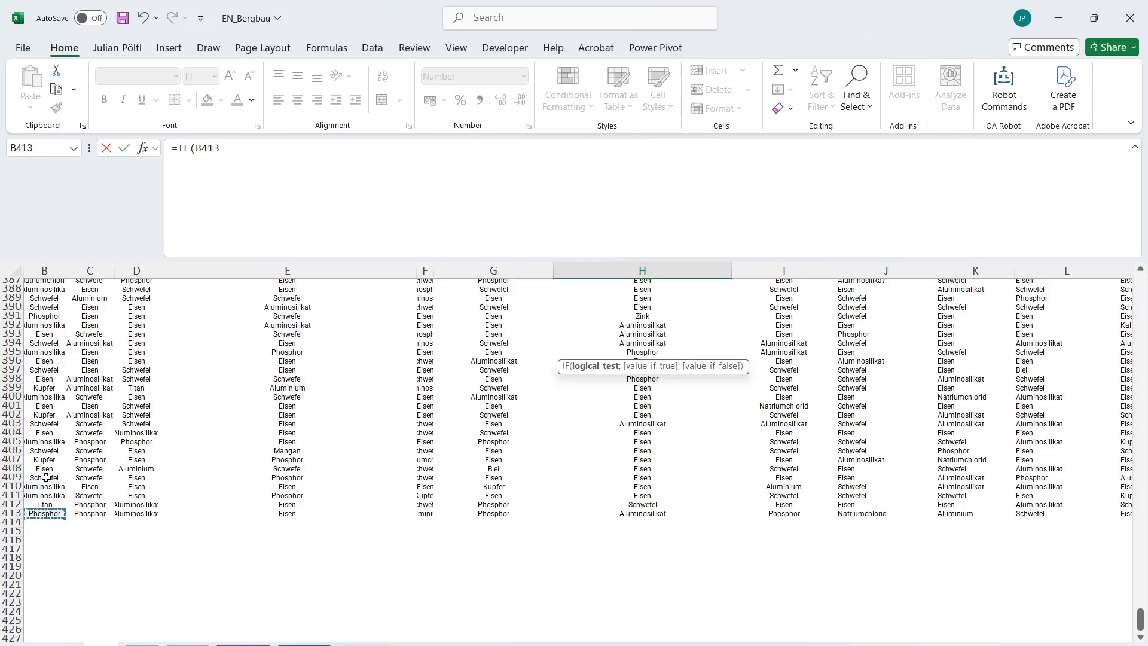
key(ctrl+shift+Up)
key(ctrl+shift+Right)
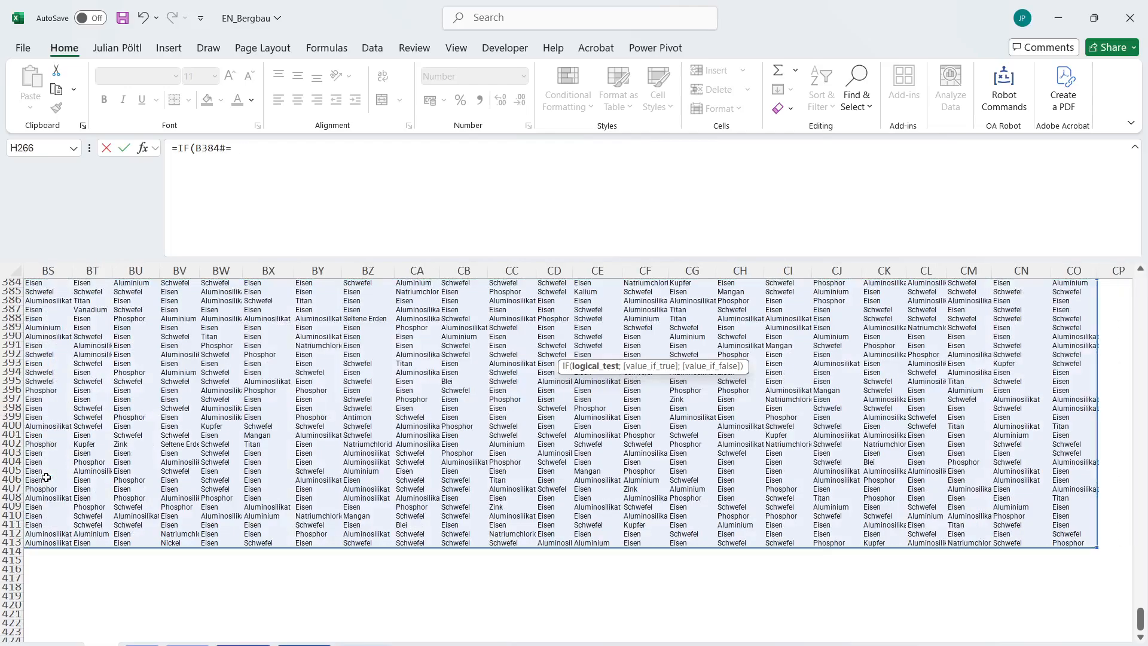
text(=)
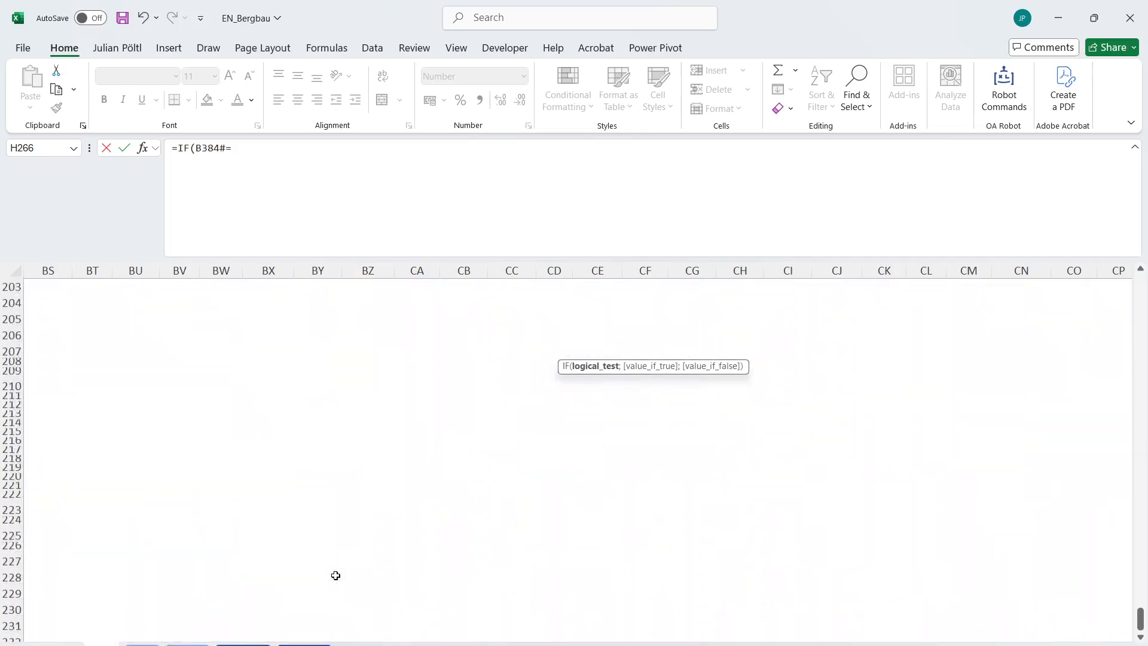
Make the B384# reference absolute and complete the logical test in H266 as $B$384#=G266.
click(213, 147)
key(F4)
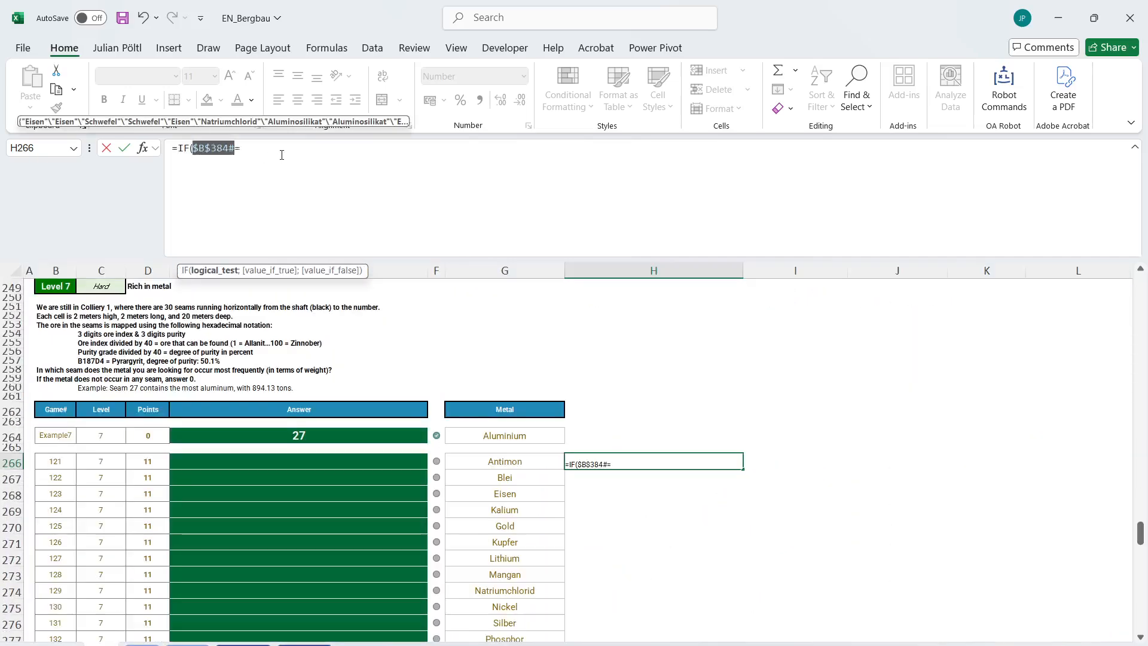
key(End)
click(483, 462)
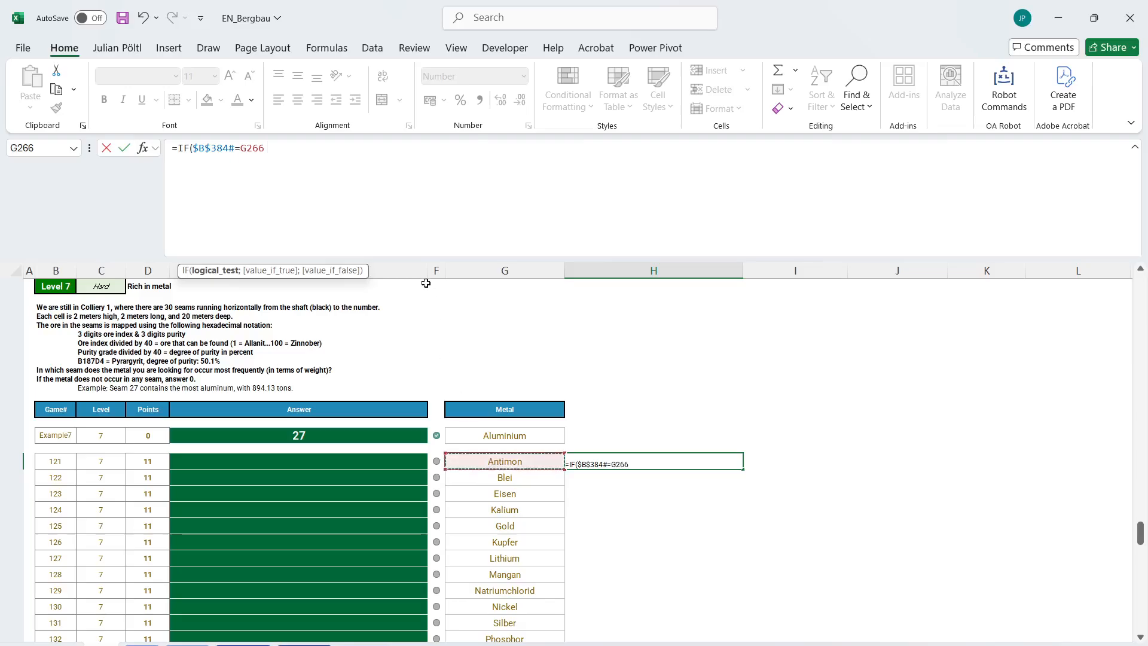
text(;)
Complete the H266 formula as =IF($B$384#=G266;$B$320#;0) to return the purity of matching cells.
scroll(520, 417, down, 5)
scroll(520, 418, down, 10)
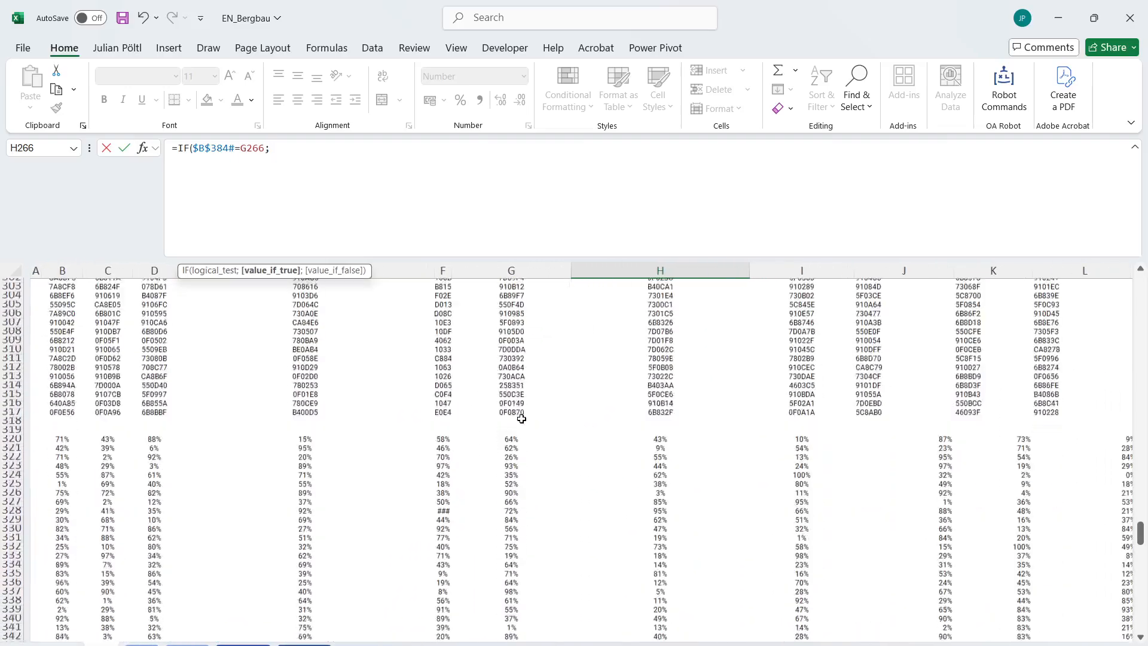
click(51, 363)
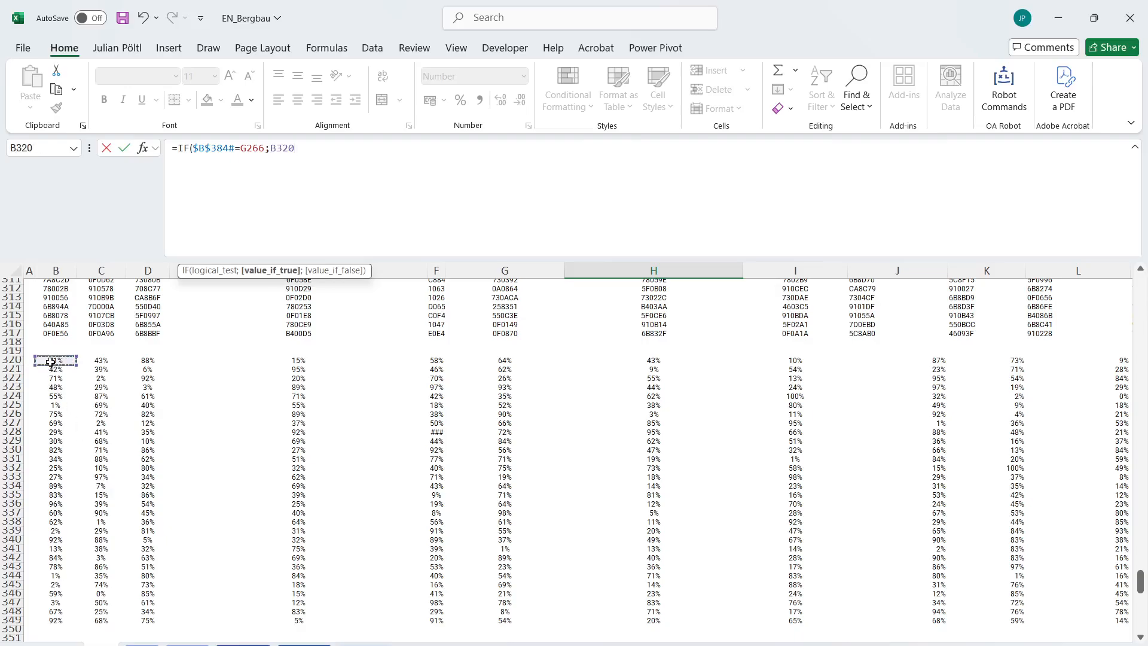
key(ctrl+shift+Right)
key(ctrl+shift+Down)
key(F4)
text(;)
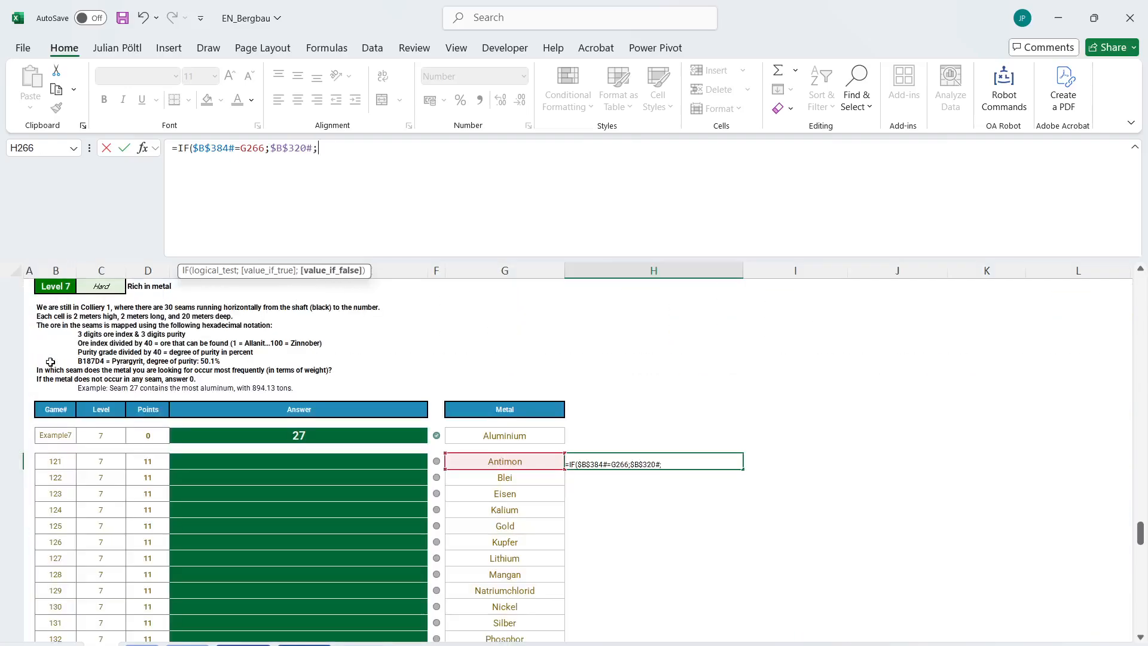
text(0))
key(Return)
key(Up)
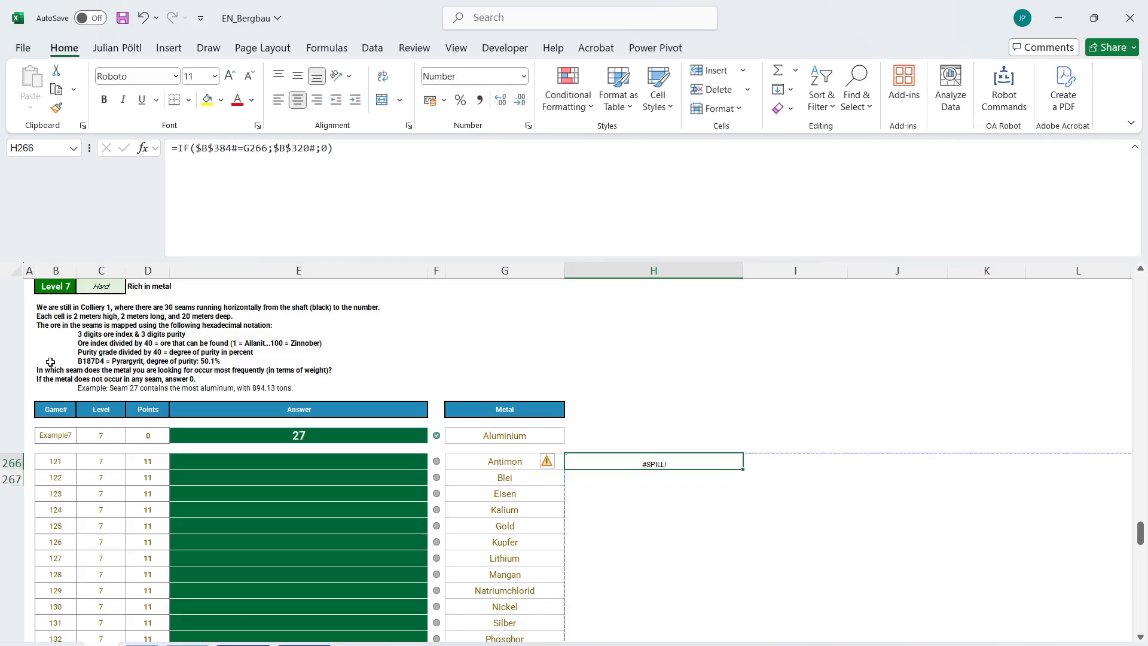
Wrap the H266 formula in BYROW with SUM as its function to total the purities per seam.
click(182, 149)
text(BYROW()
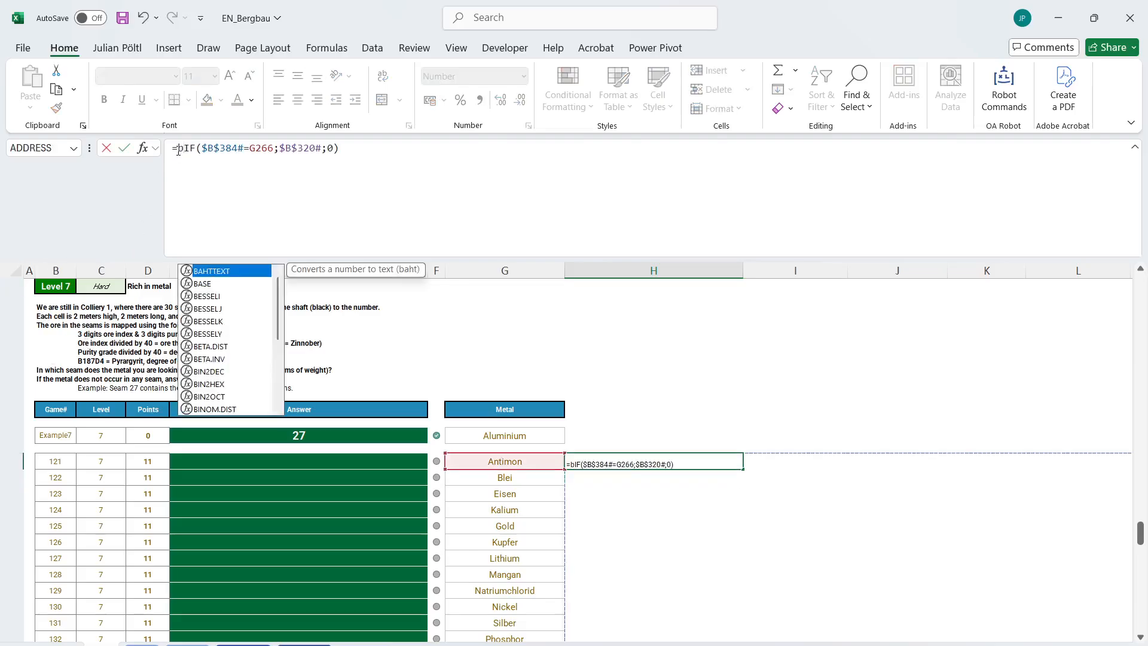
text(;s)
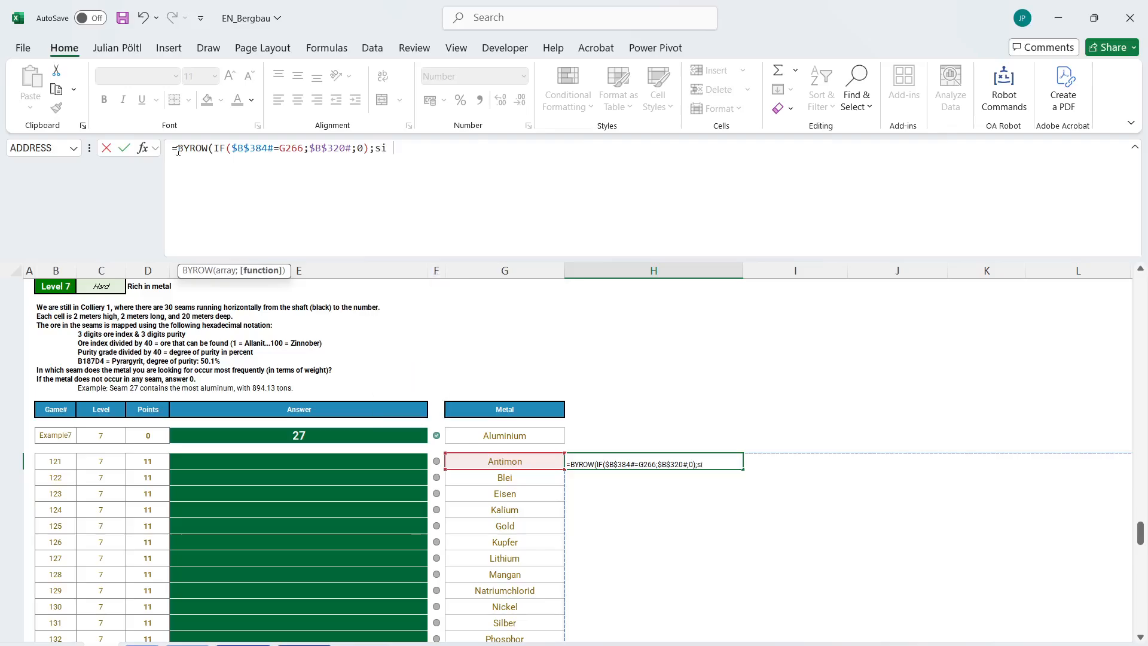
text(um)
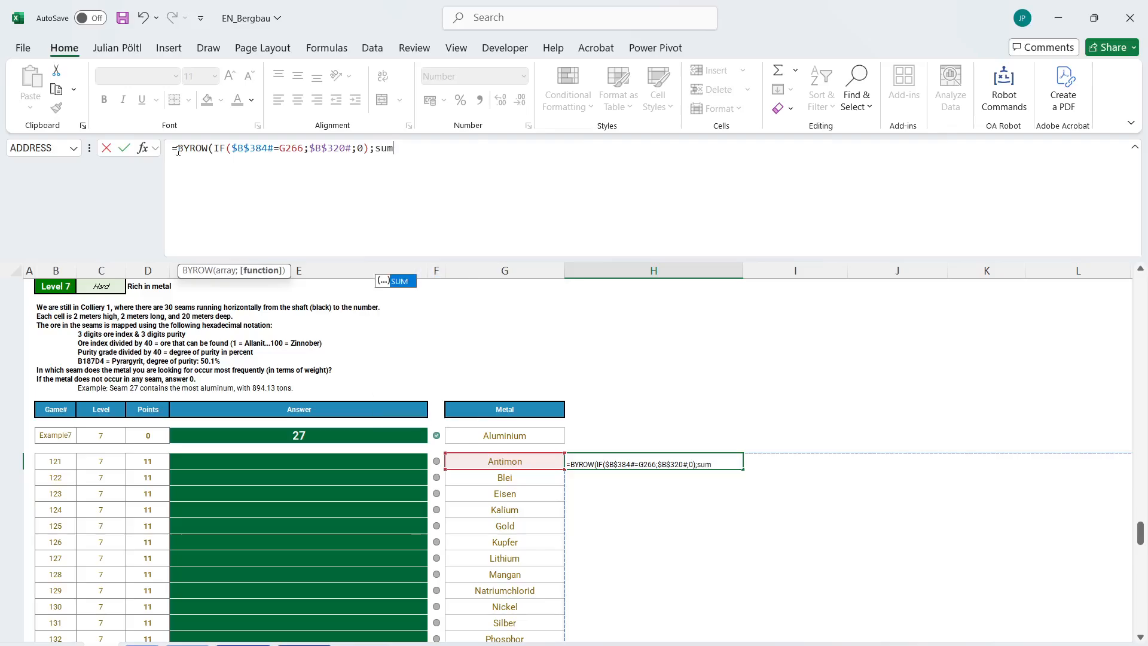
text())
key(Return)
key(Up)
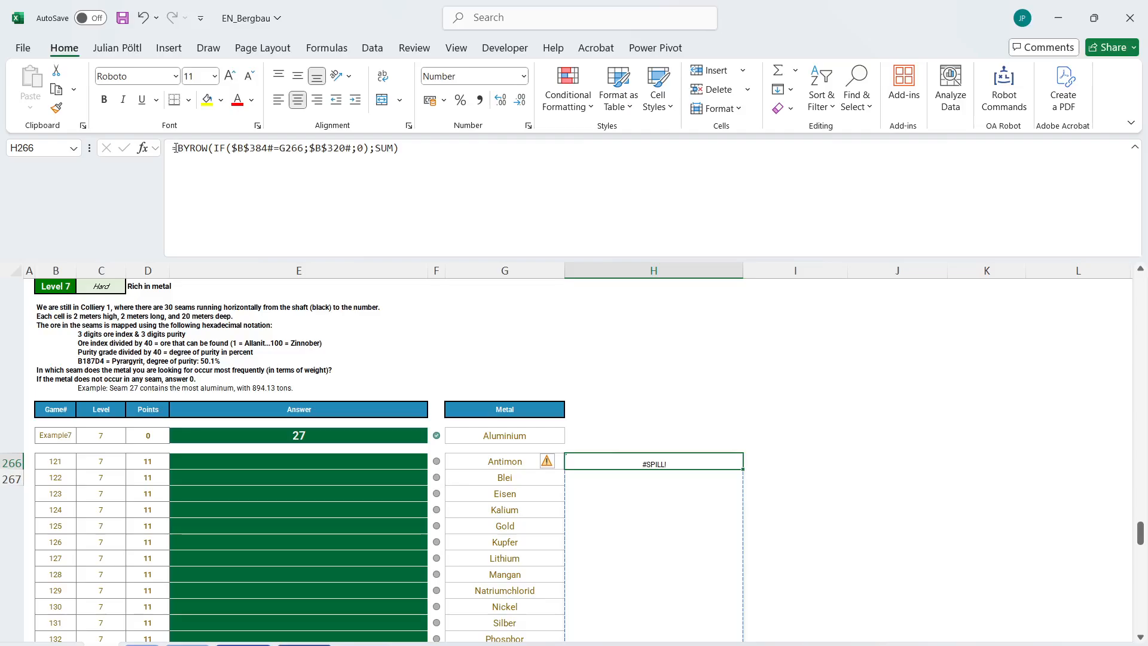
Wrap the H266 formula in LET, naming the BYROW result B, and start an IF calculation with the test max(B)>0.
click(175, 148)
text(Let(B;)
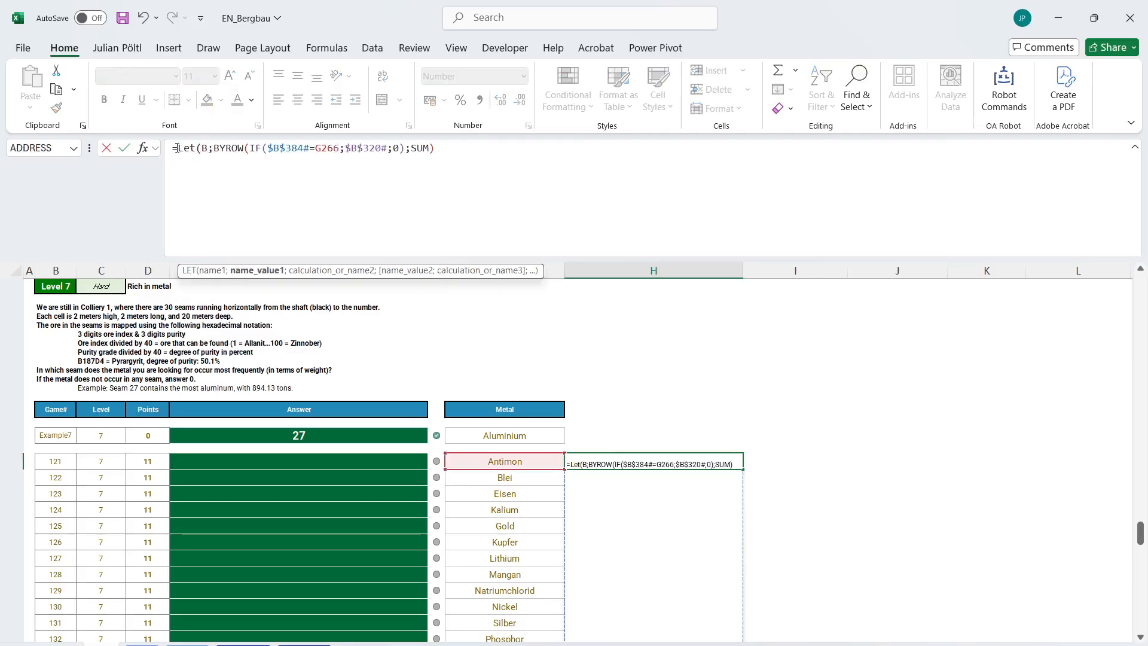
text(;)
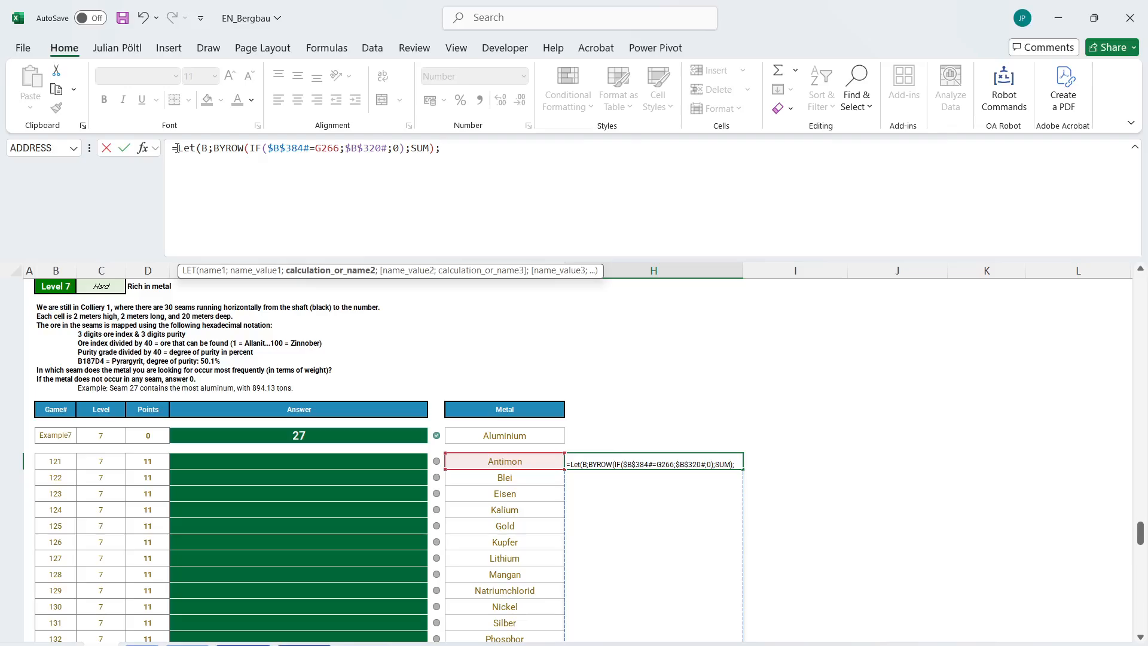
text(if)
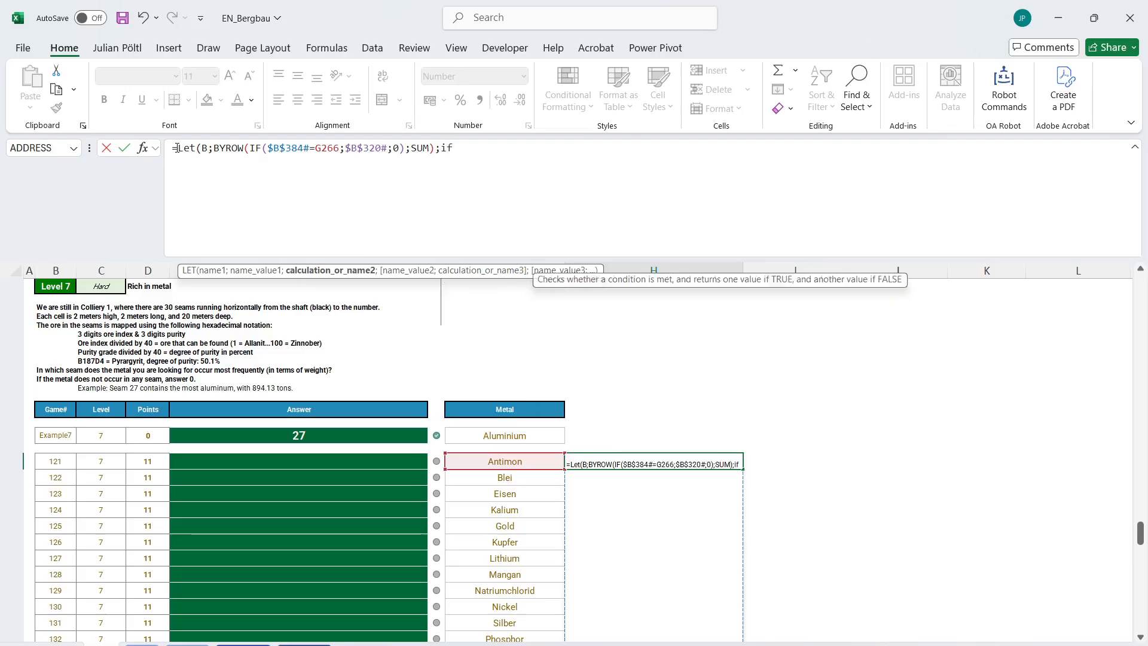
text((max(B)
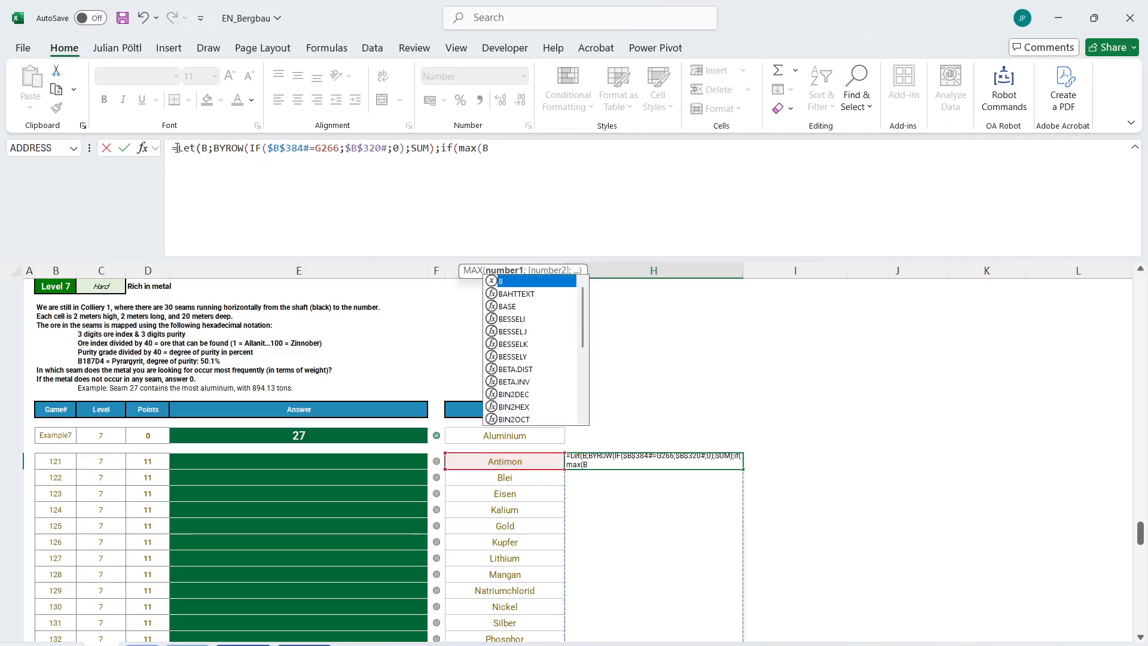
text()>0)
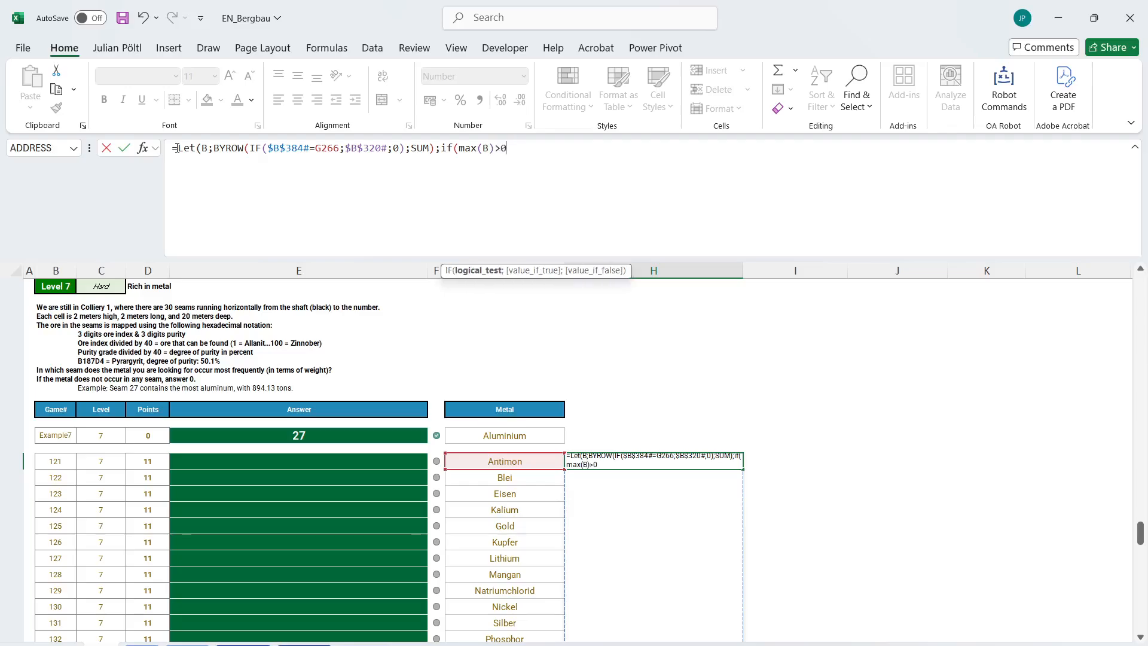
text(;xm)
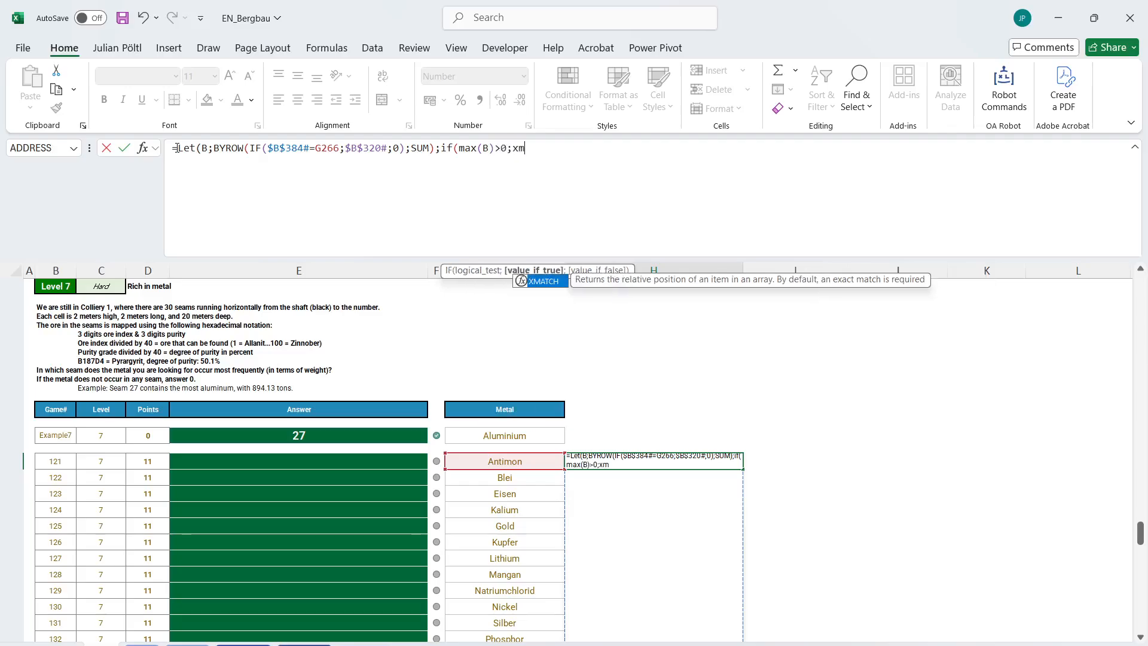
Complete the IF in H266 with XMATCH(MAX(B);B) as the true value and 0 as the false value.
key(Tab)
text(ma)
key(Down)
key(Down)
key(Down)
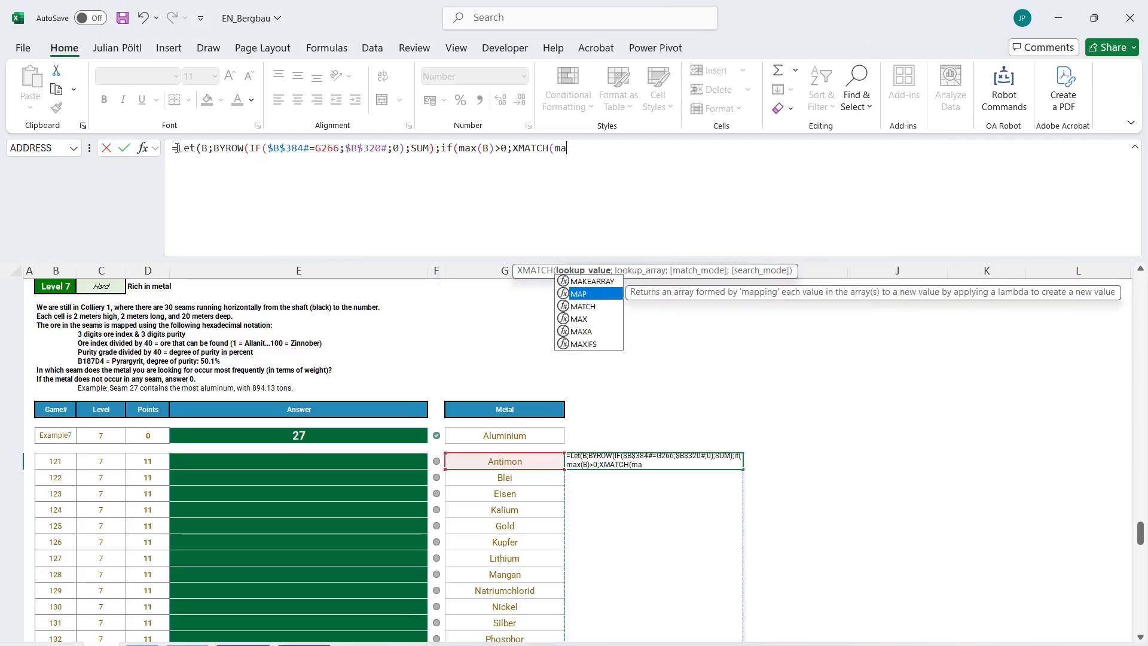
key(Tab)
text(B);B);)
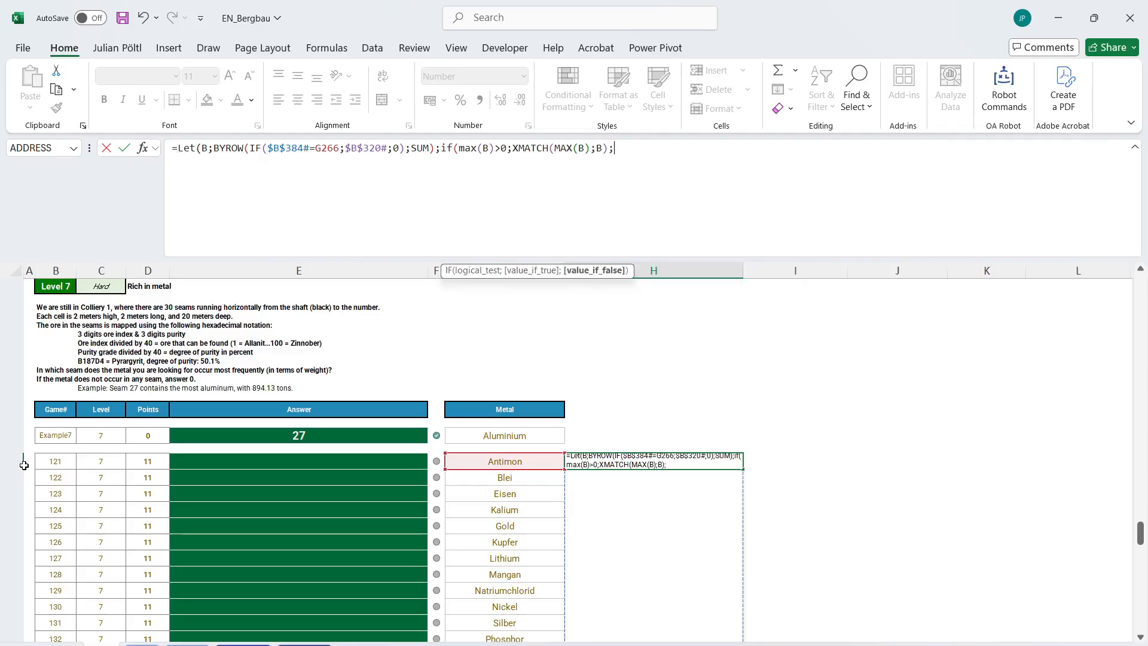
text(0)))
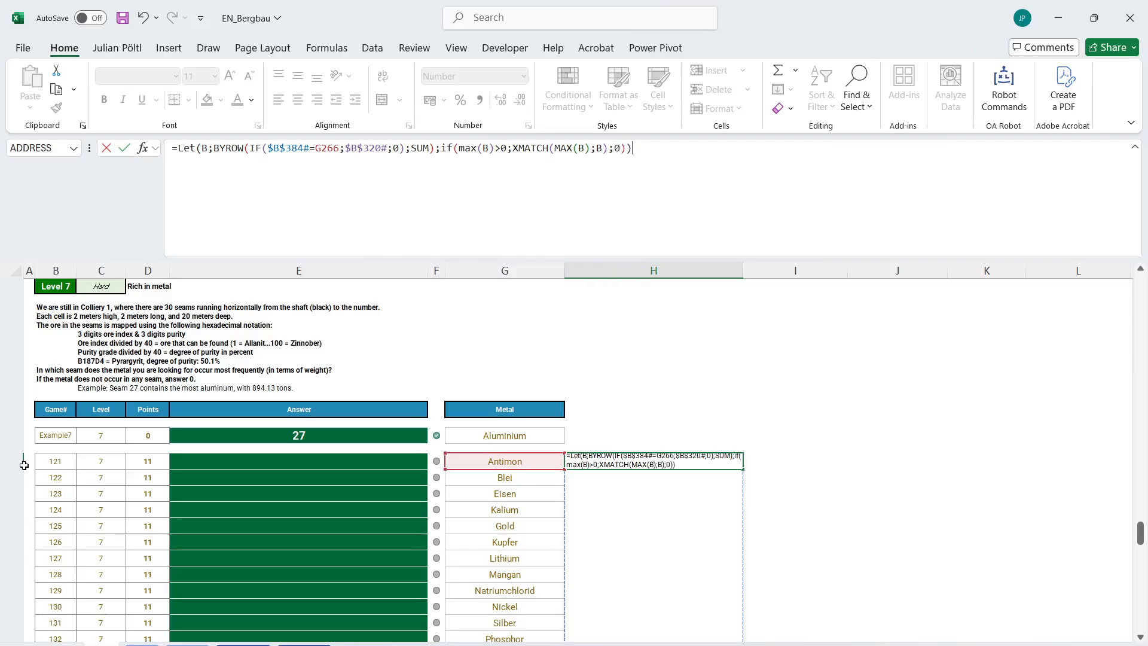
key(Return)
key(Up)
Confirm the completed LET formula in H266, then move it to the first Level 7 answer cell, E266.
click(24, 465)
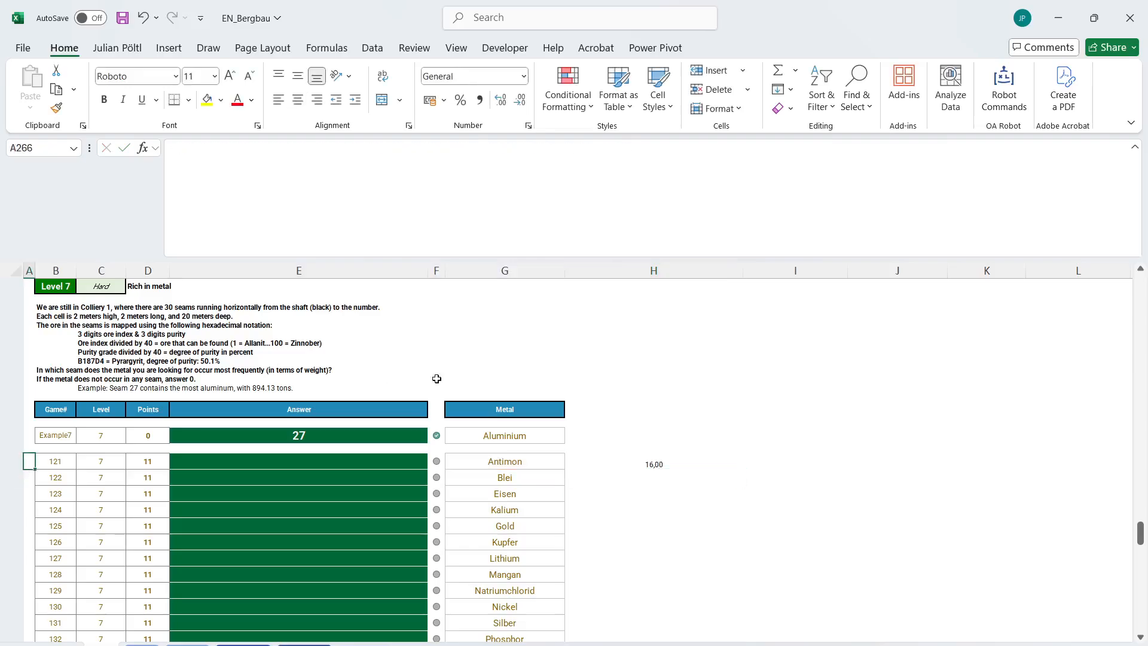
click(605, 460)
click(438, 192)
key(ctrl+a)
key(ctrl+x)
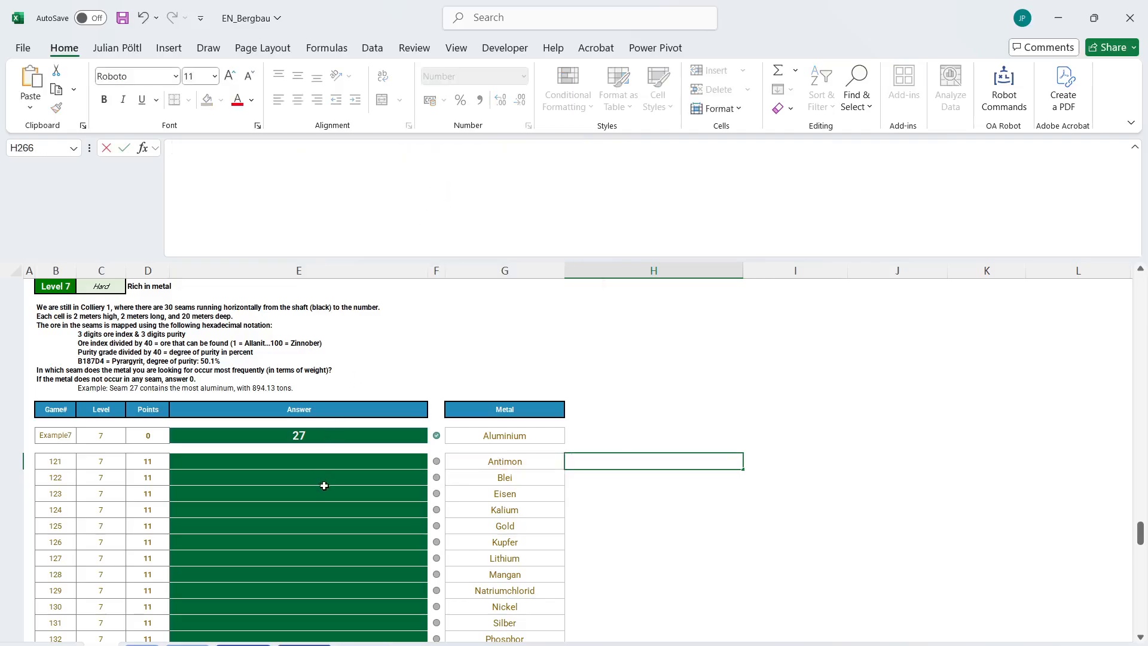
click(323, 460)
key(ctrl+v)
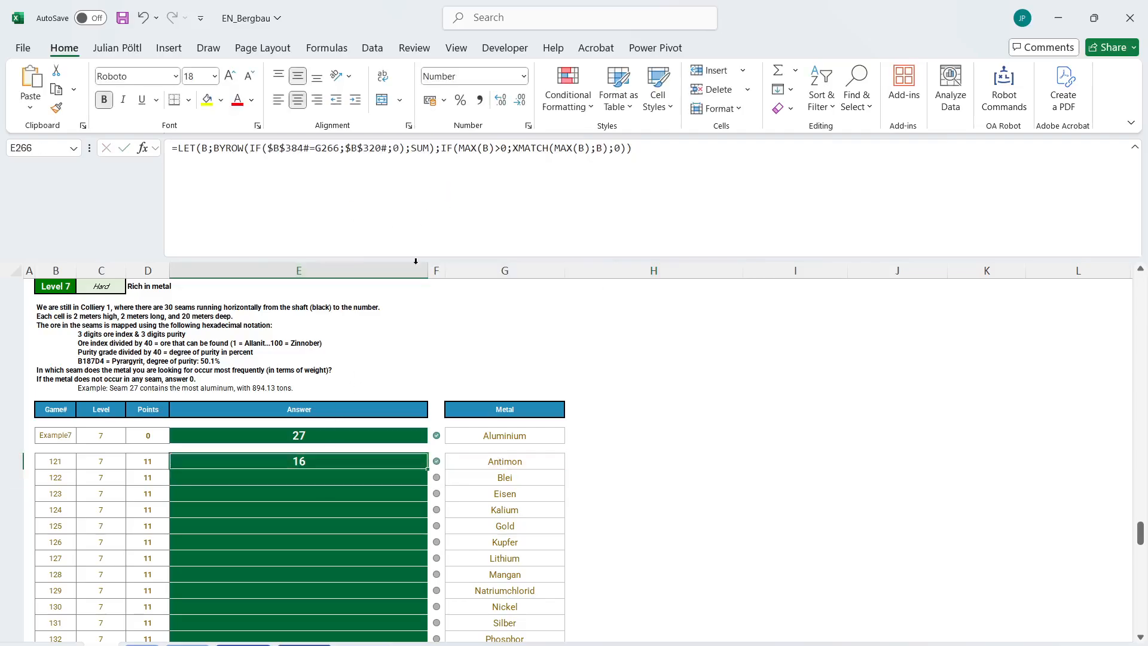
Fill the E266 formula down through all Level 7 answers to E285 and inspect the formula for Natriumchlorid.
double_click(428, 468)
scroll(492, 527, down, 2)
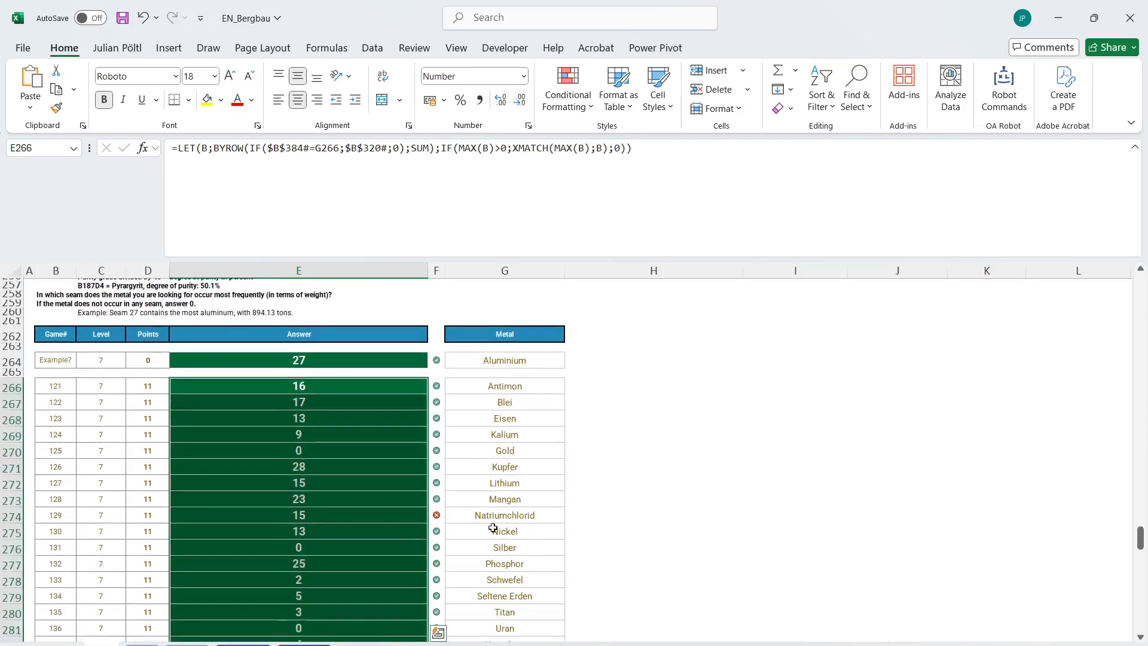
click(380, 516)
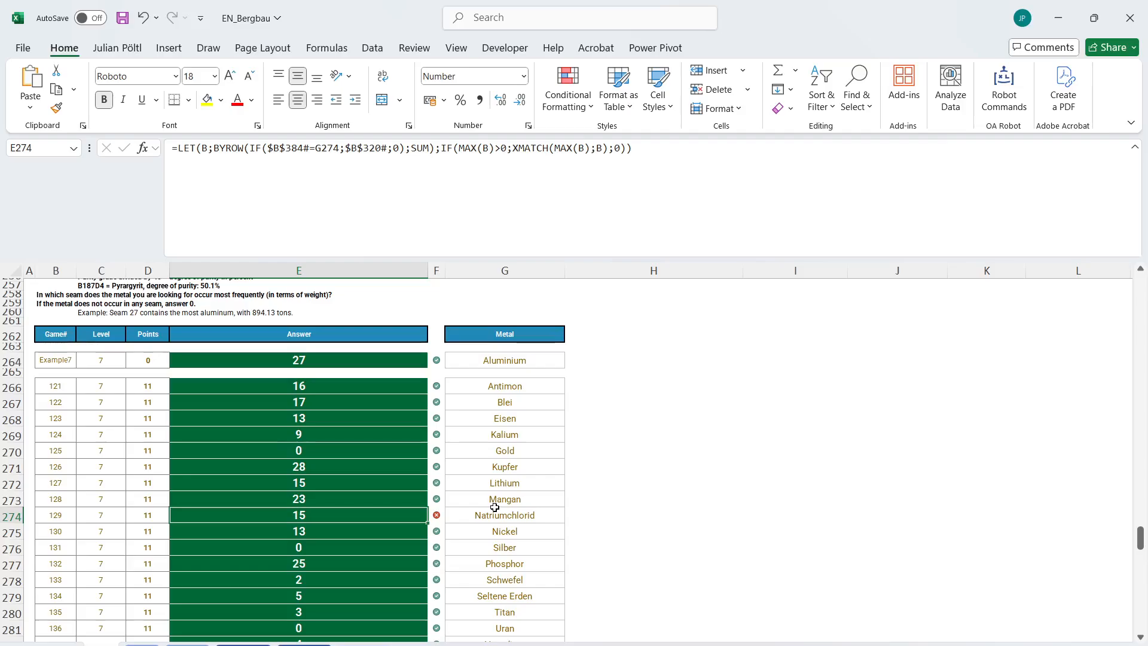
scroll(409, 528, down, 5)
scroll(409, 529, up, 14)
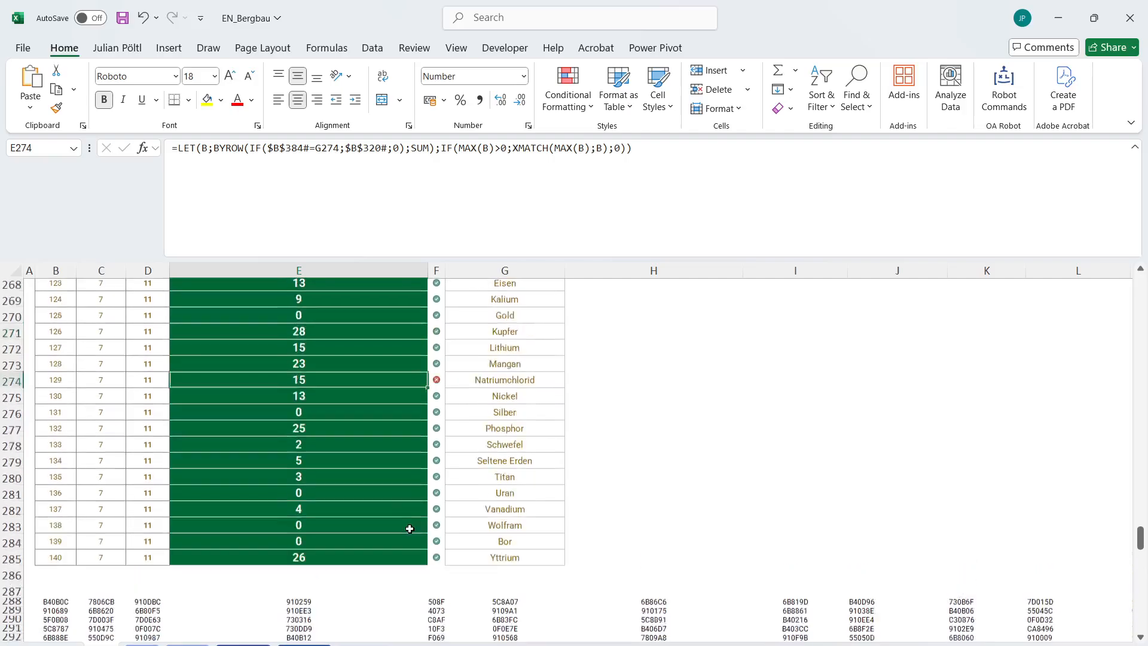
Start the Bonus 1 answer in E24 with an XLOOKUP that uses MAX as its lookup value.
scroll(410, 528, up, 20)
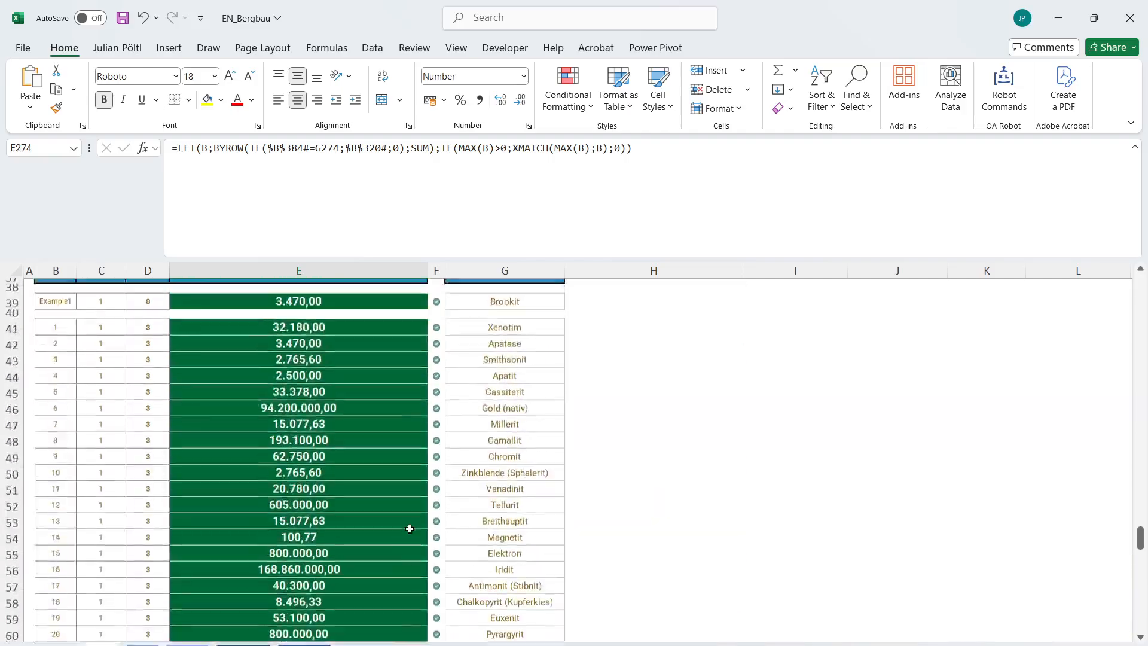
scroll(409, 528, up, 2)
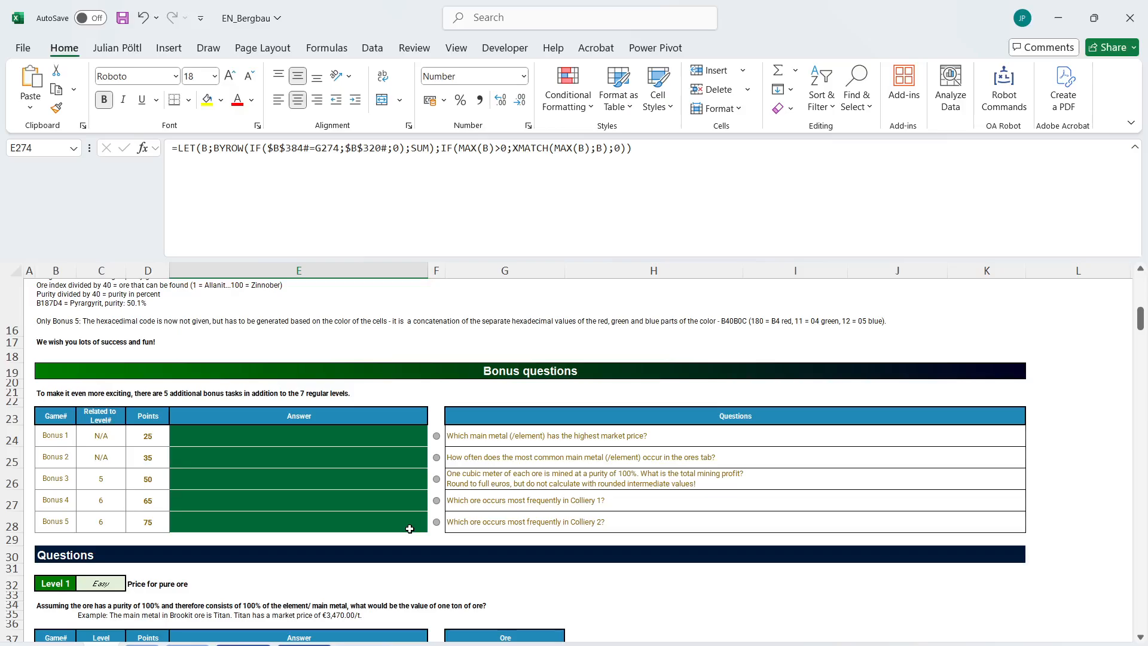
click(390, 439)
text(=)
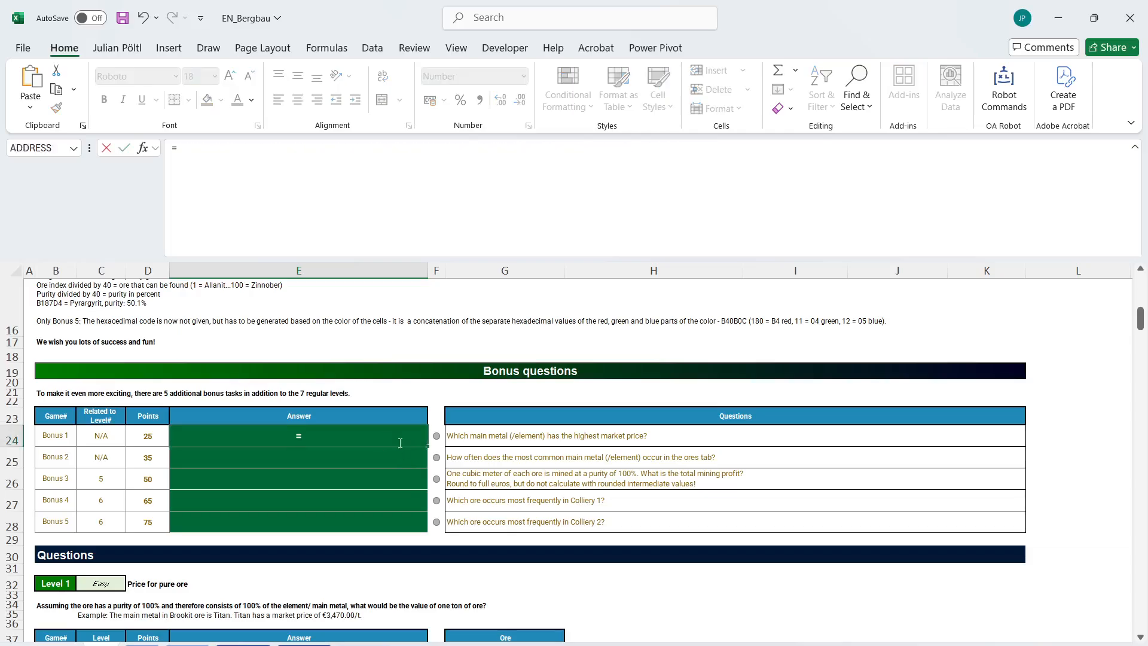
text(xl)
key(Tab)
text(max)
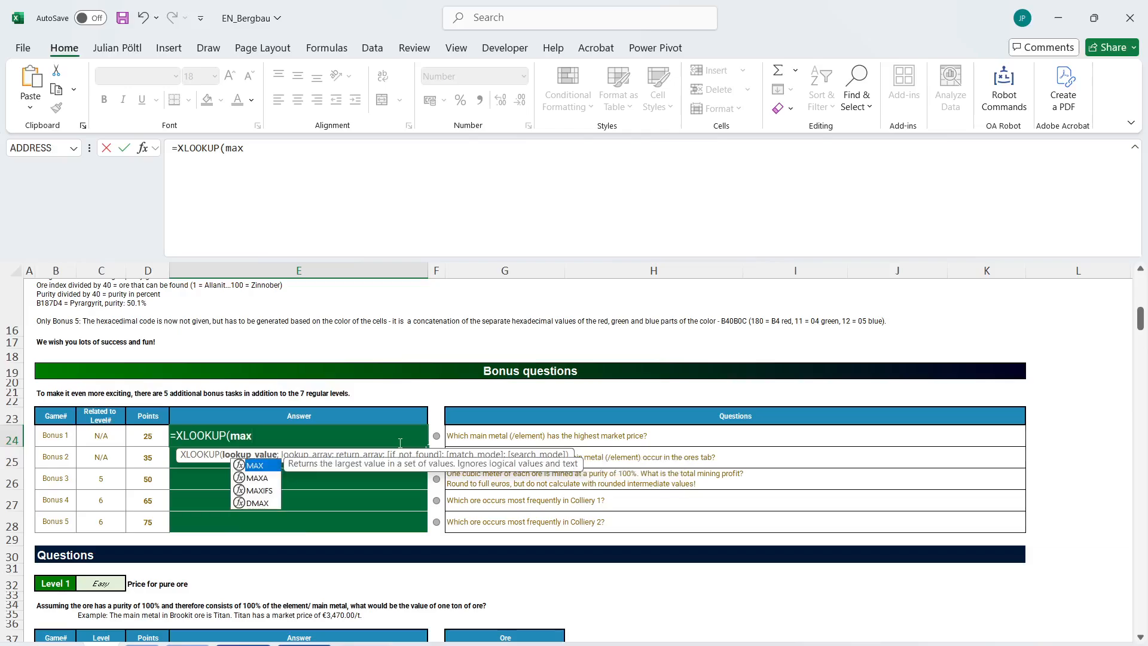
key(Tab)
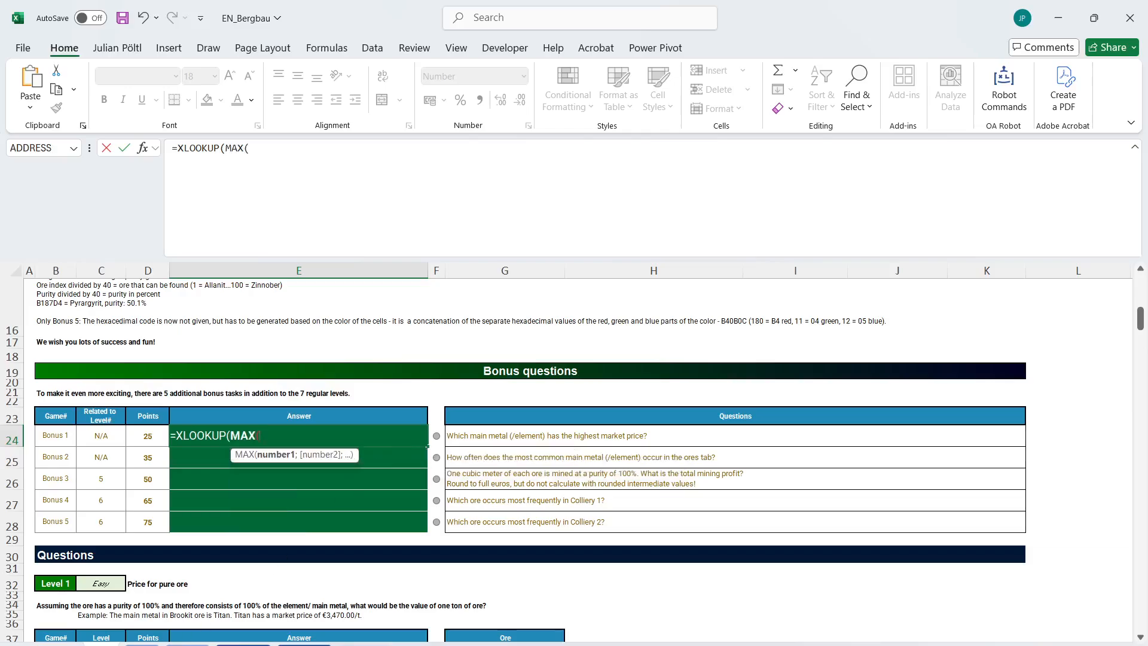
Use the market prices Metals!B2:B44 as both the MAX range and the XLOOKUP lookup array.
click(188, 644)
click(243, 312)
click(243, 311)
key(ctrl+shift+Down)
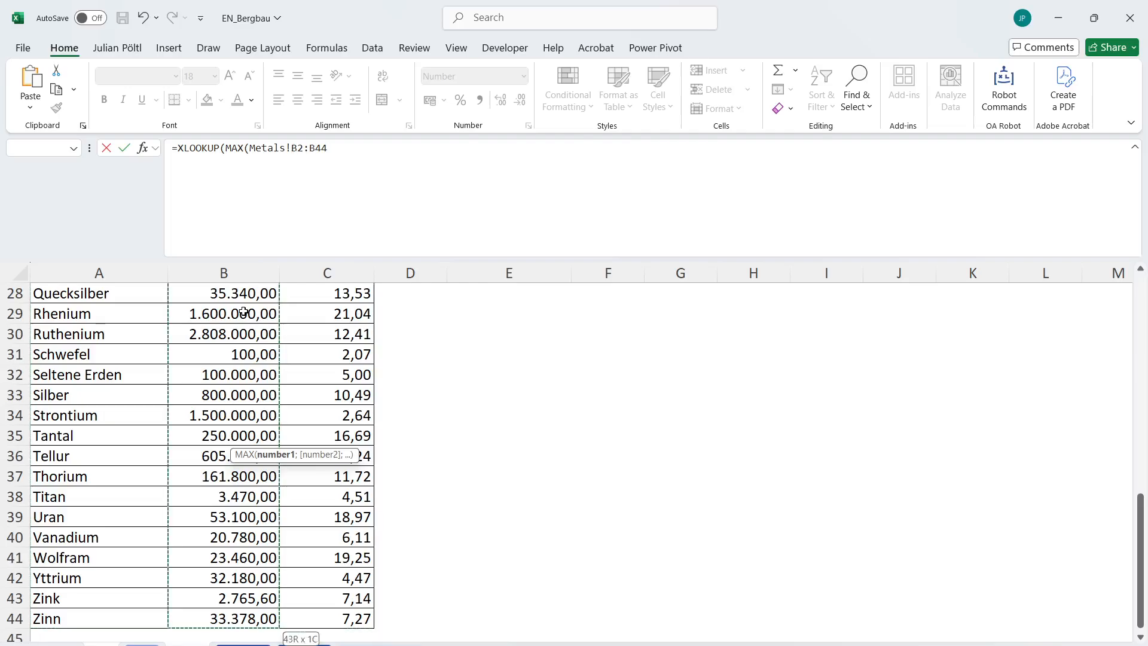
text();)
click(237, 621)
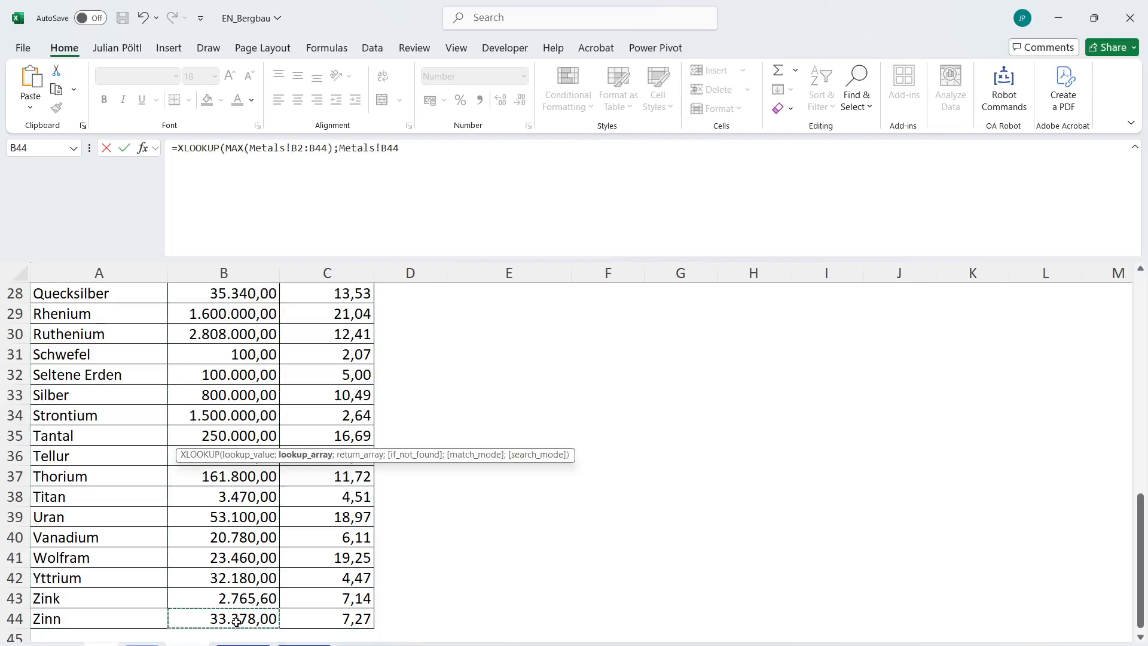
key(ctrl+shift+Up)
text(;)
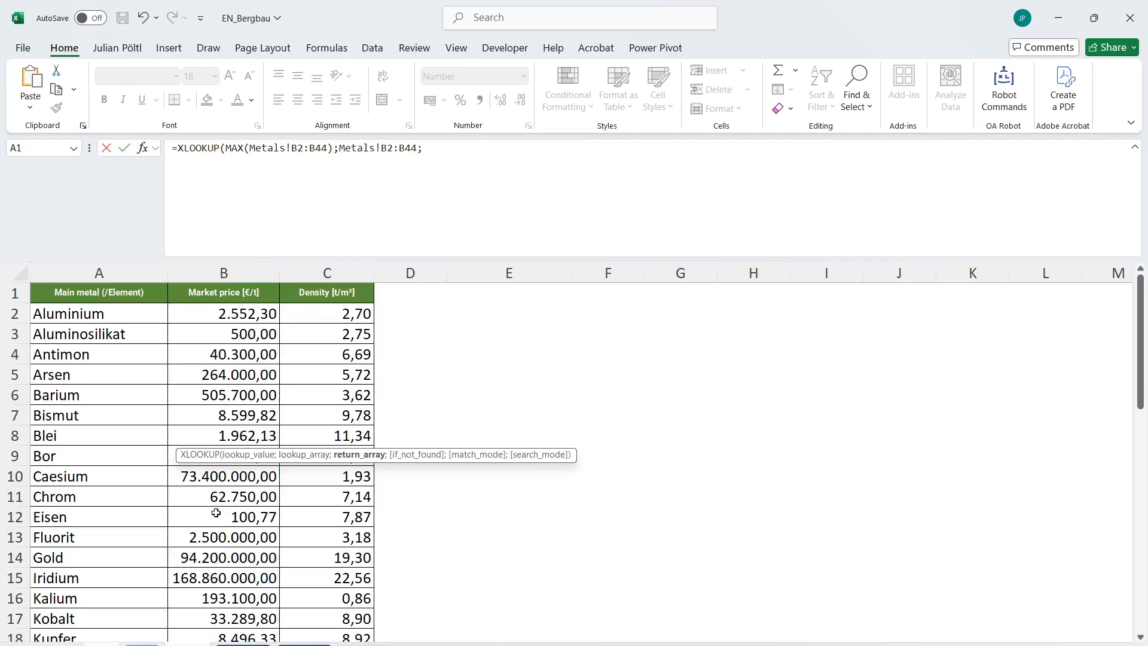
Set the XLOOKUP return array to the metal names Metals!A2:A44 and complete the Bonus 1 formula.
click(132, 320)
key(ctrl+shift+Down)
key(ctrl+shift+Down)
key(ctrl+shift+Up)
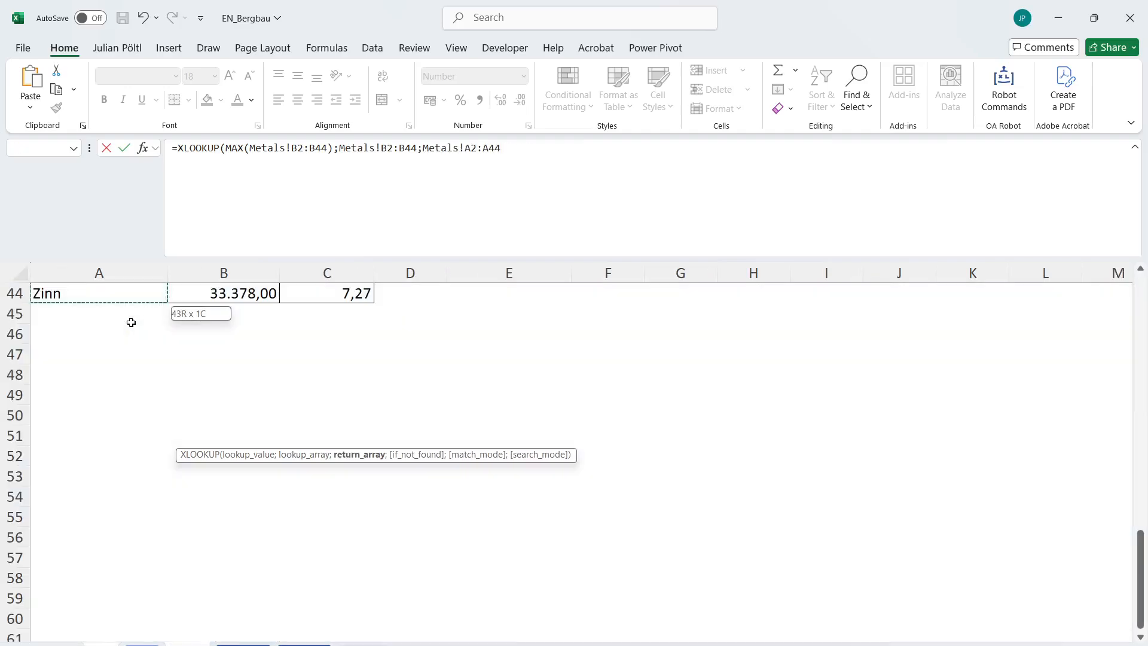
text(_))
key(BackSpace)
key(BackSpace)
text())
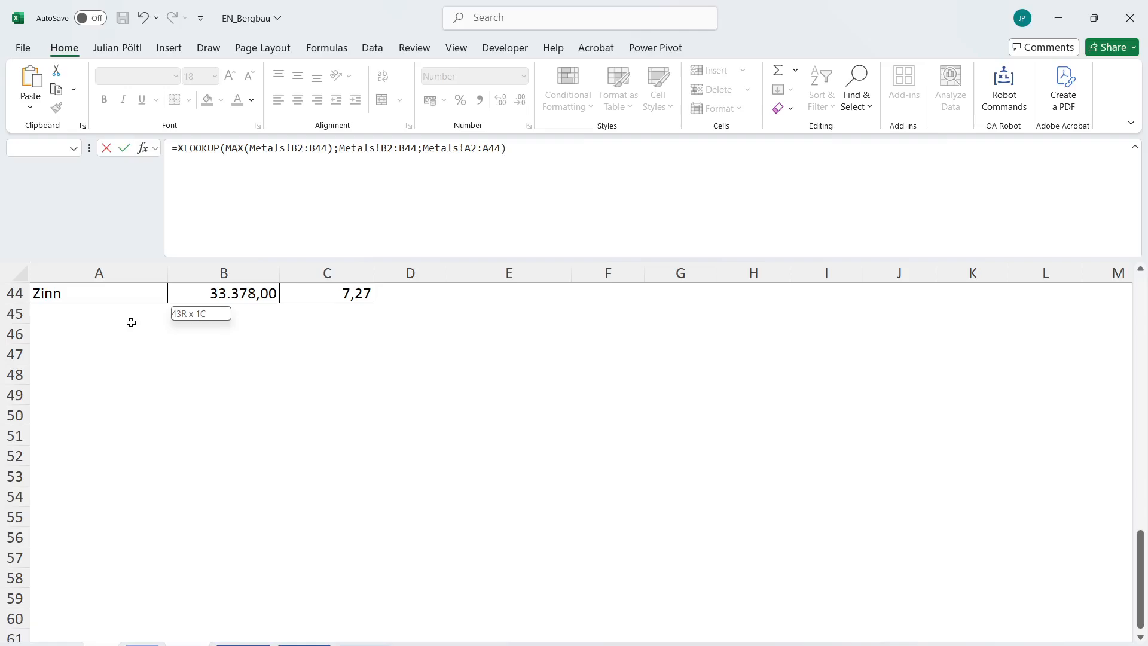
key(Return)
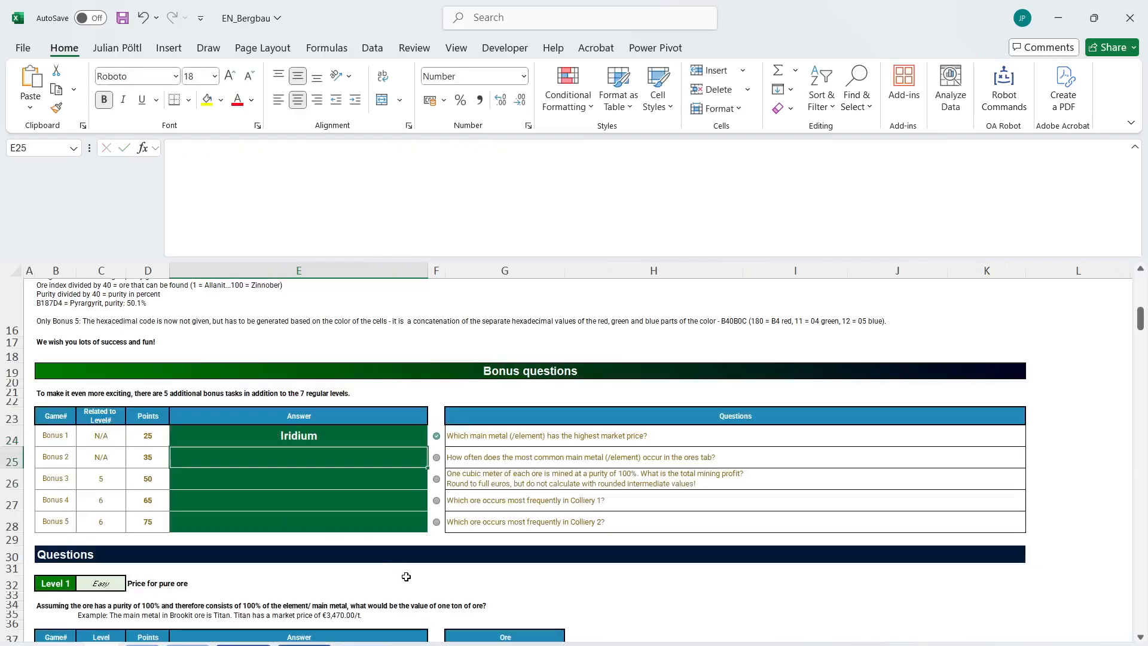
Start a GROUPBY formula for Bonus 2 in E25, with Ores!B2:B101 as row fields and Ores!C2:C101 as values.
scroll(528, 517, down, 1)
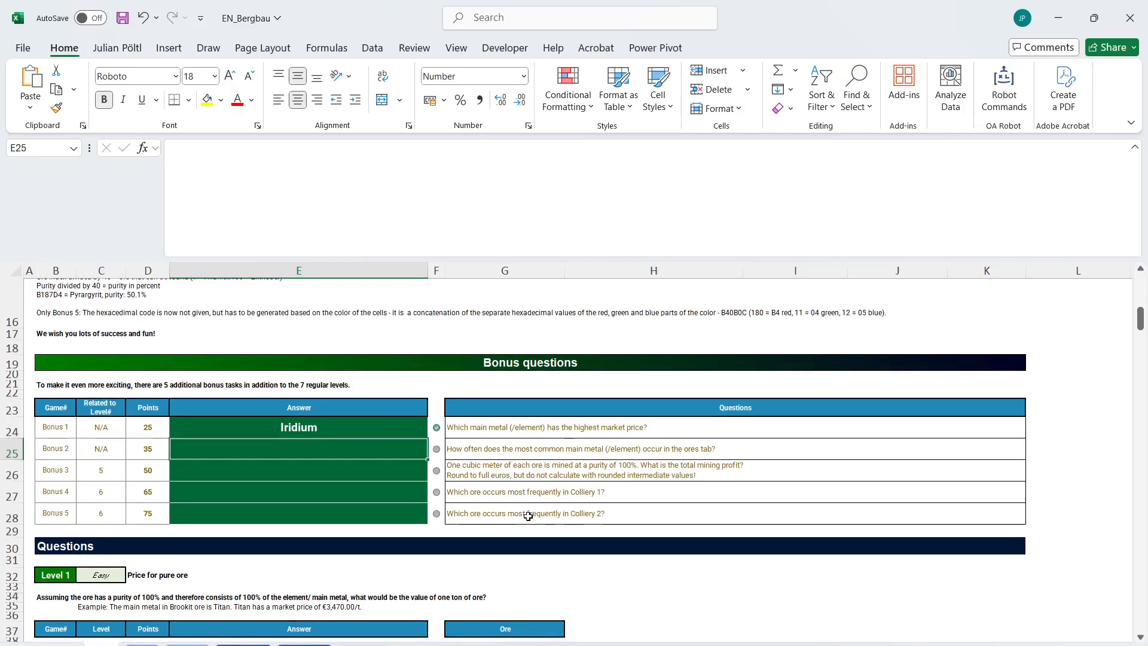
text(=gr)
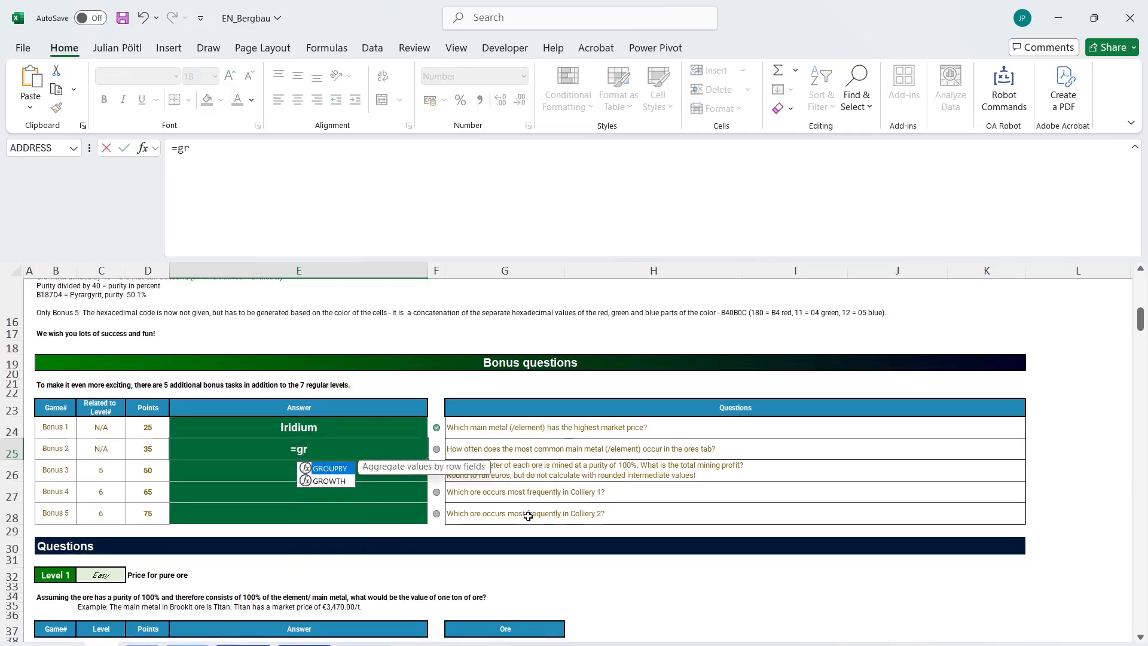
key(Tab)
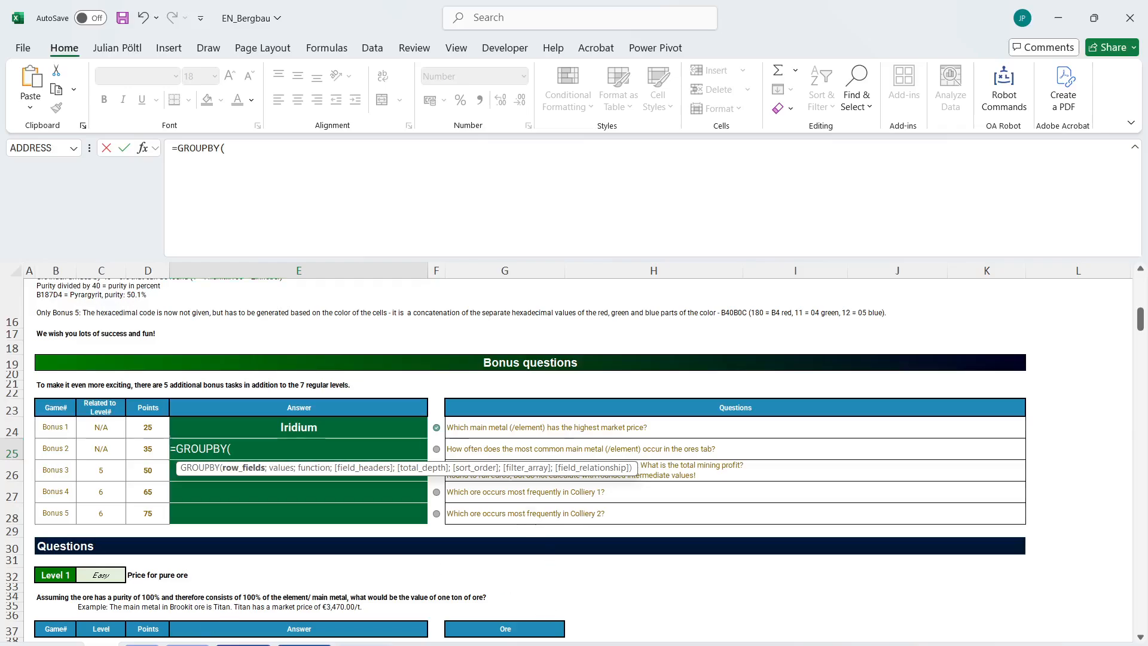
click(143, 645)
click(218, 306)
key(ctrl+shift+Down)
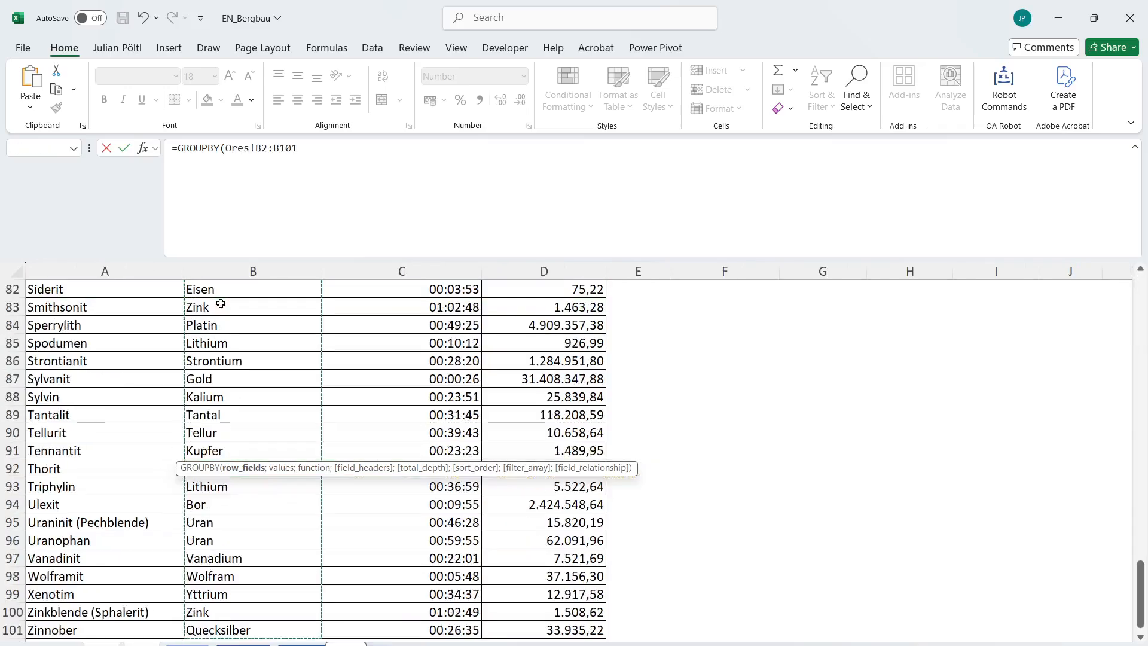
text(;)
click(438, 620)
key(ctrl+shift+Up)
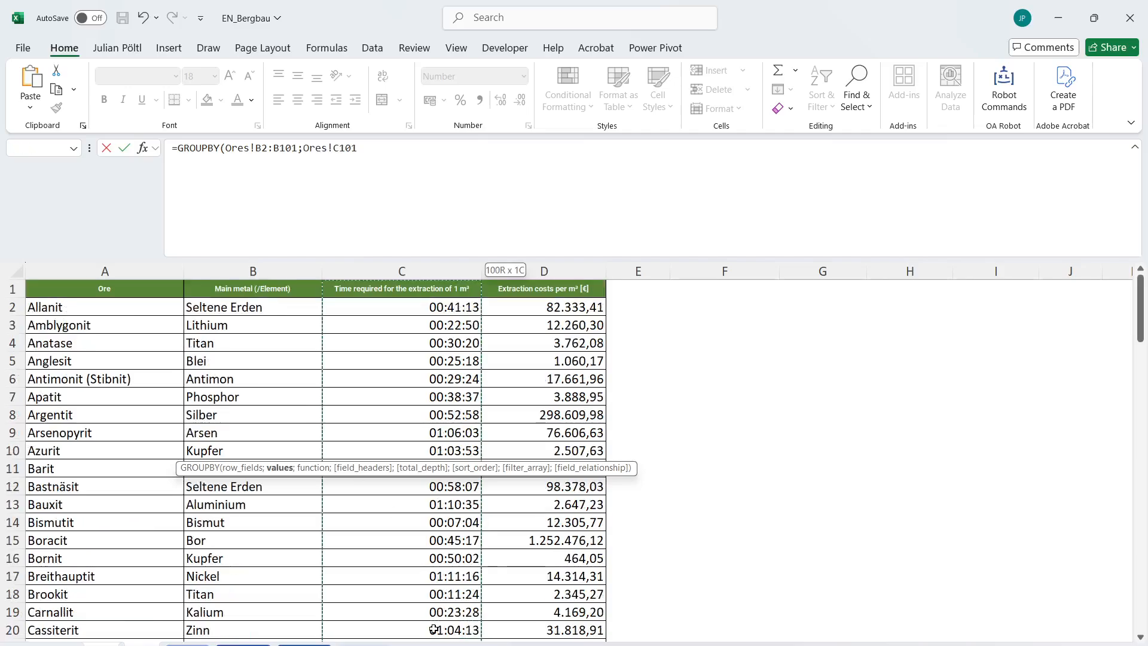
Complete the GROUPBY with COUNT as its function and a sort order of -2, leaving headers and total depth empty.
text(;co)
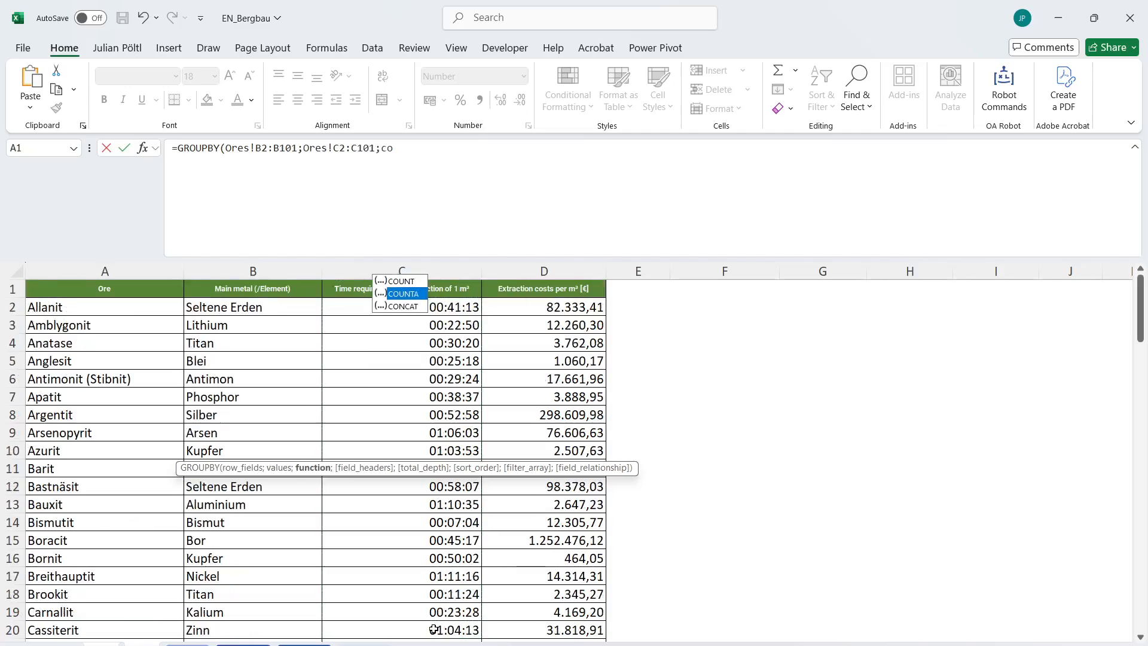
key(Tab)
text(;;;)
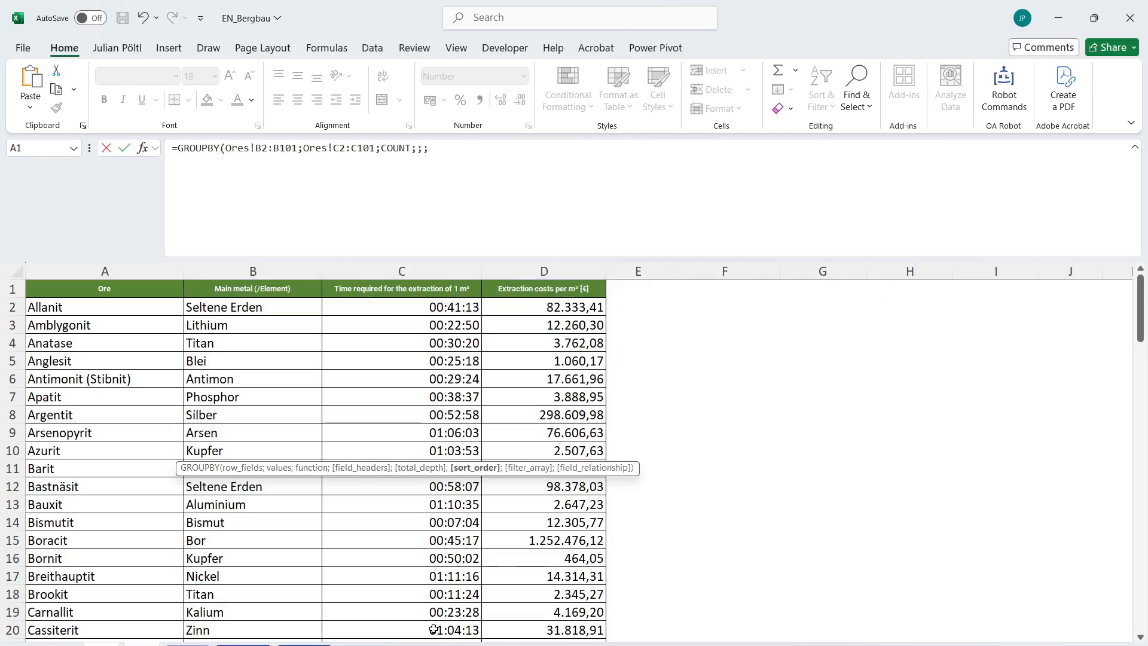
text(-2))
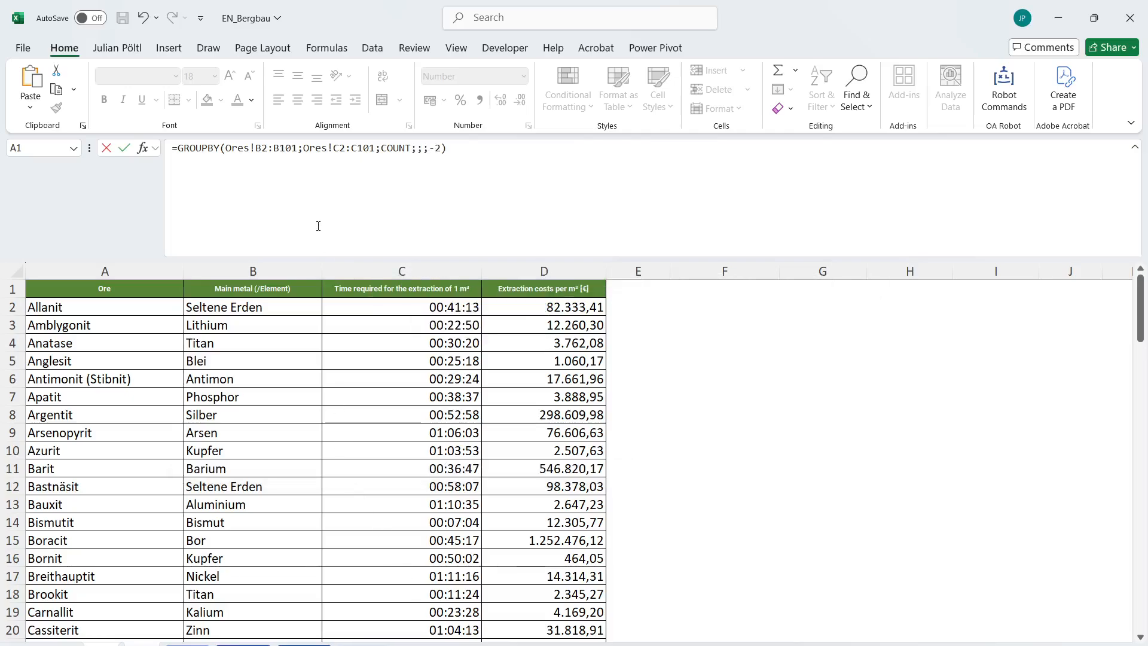
text(INDEX()
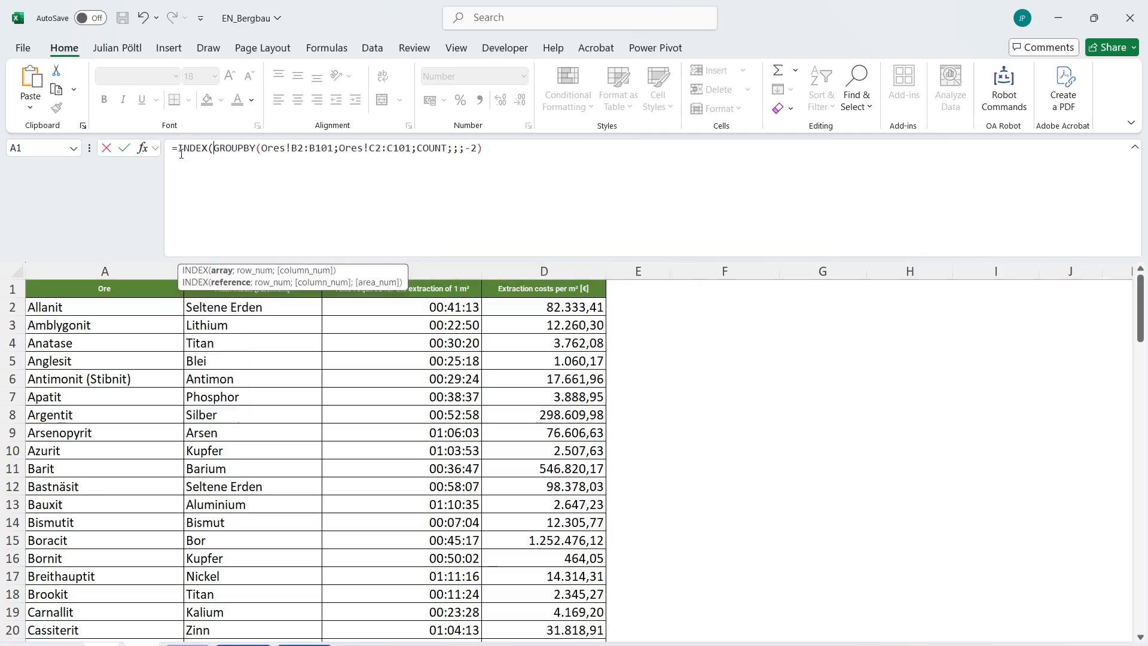
Wrap the GROUPBY in INDEX to return row 1, column 2 as the Bonus 2 answer.
key(End)
text(;1;2))
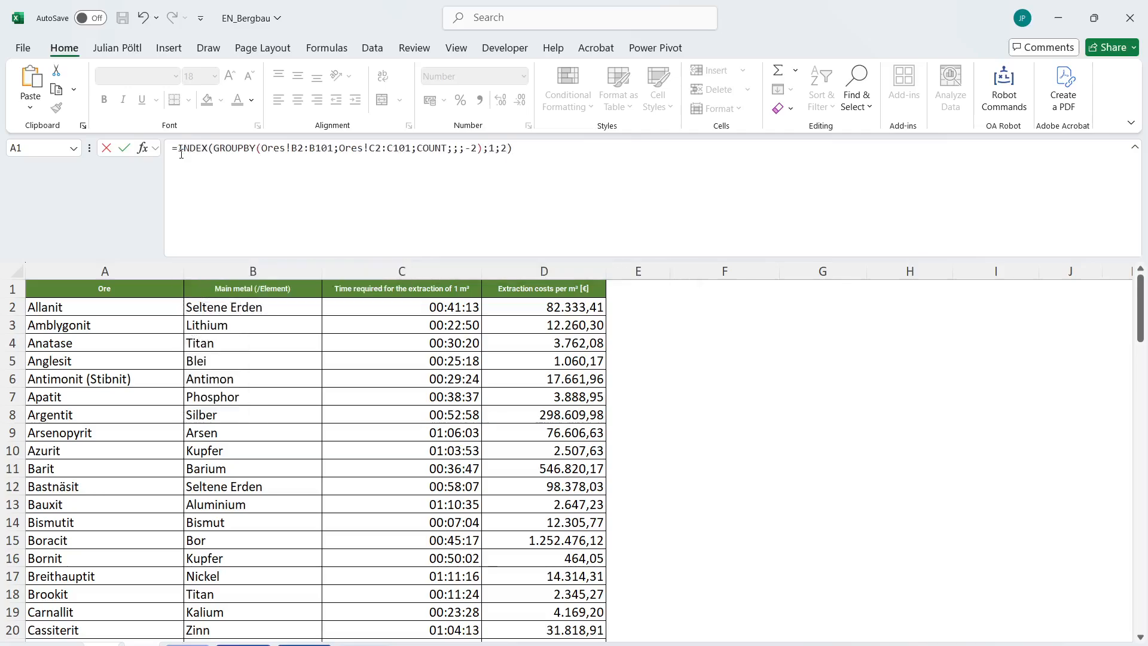
key(Return)
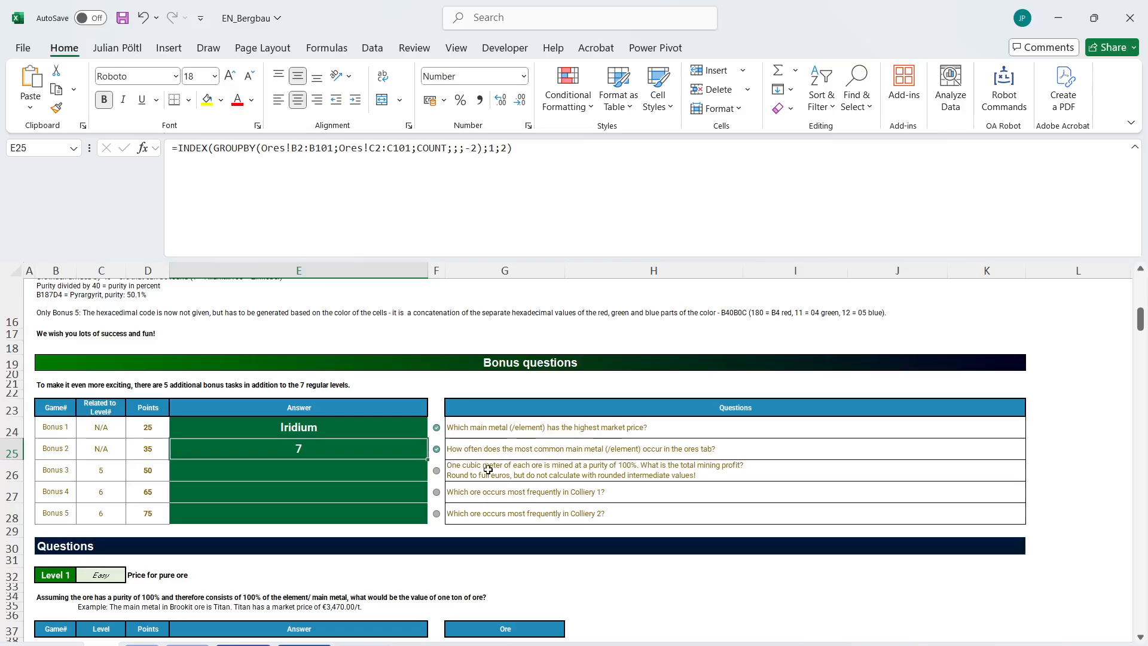
Copy the Level 5 mining profit LET formula from E186 into the Bonus 3 answer cell E26.
scroll(487, 470, down, 1)
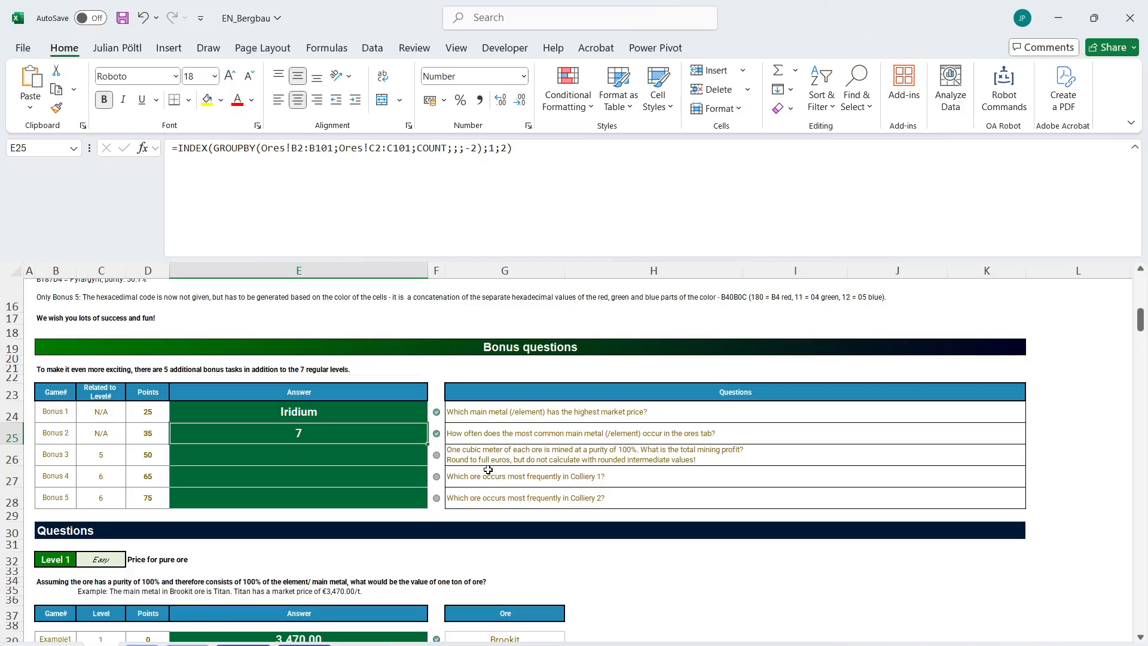
scroll(645, 470, down, 20)
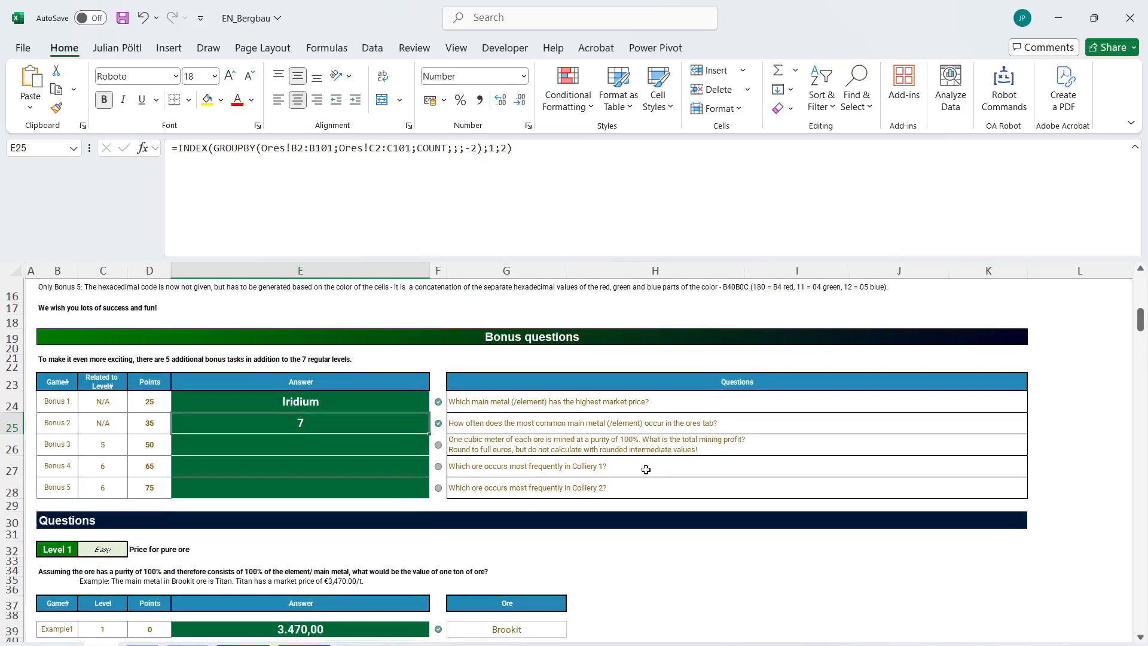
scroll(646, 470, down, 5)
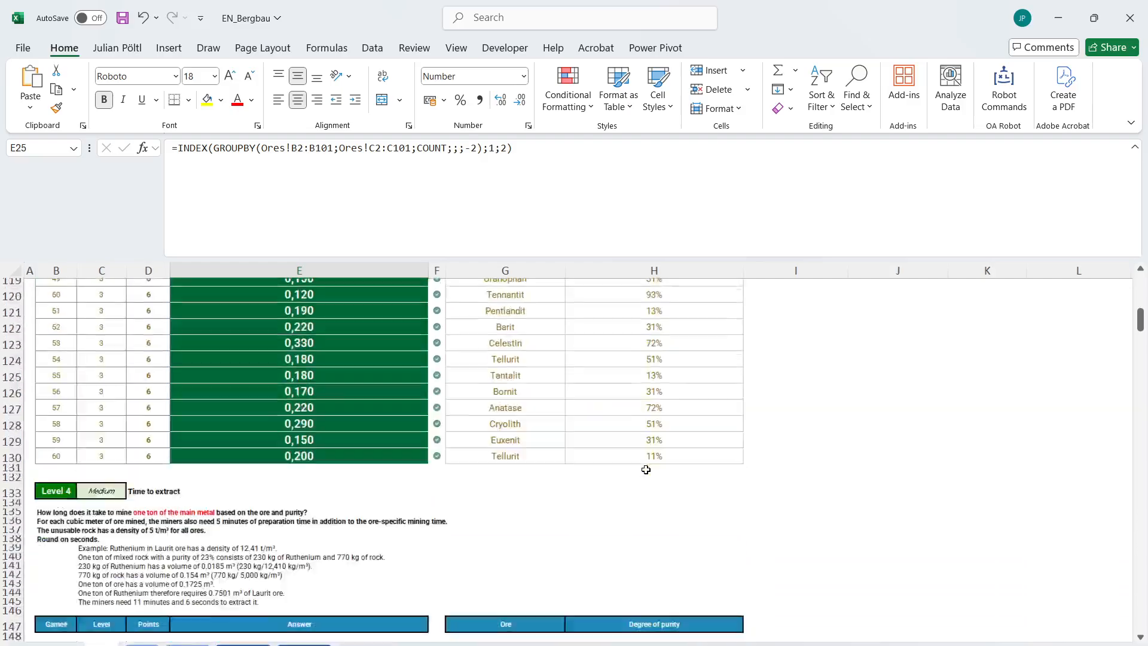
scroll(645, 470, up, 20)
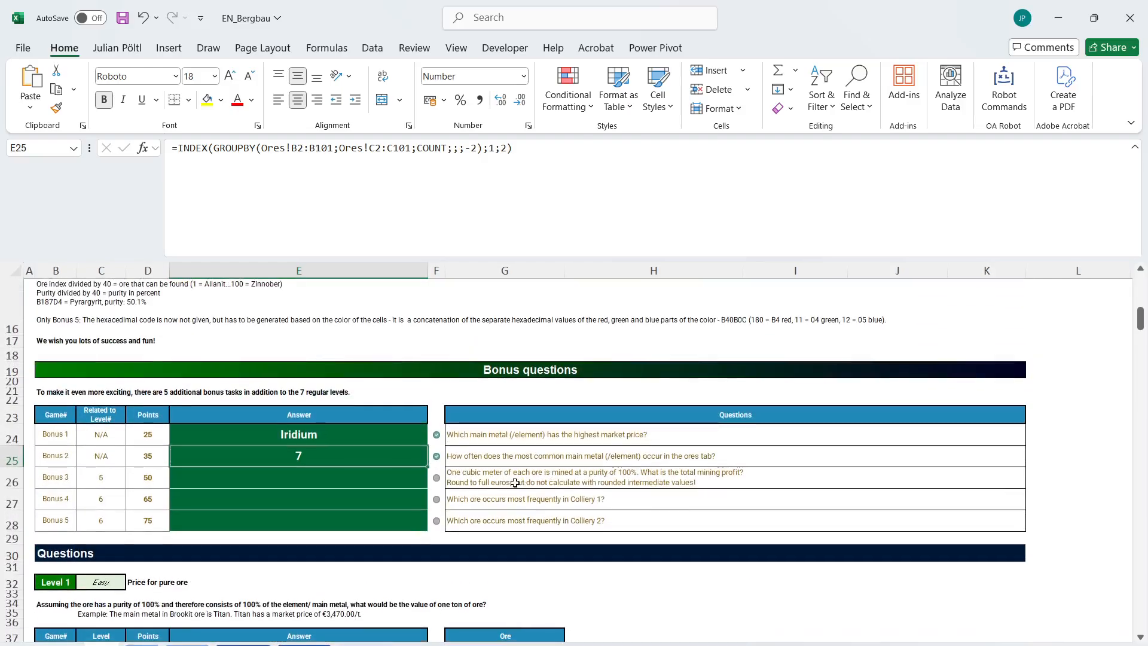
scroll(515, 483, down, 20)
scroll(514, 483, down, 20)
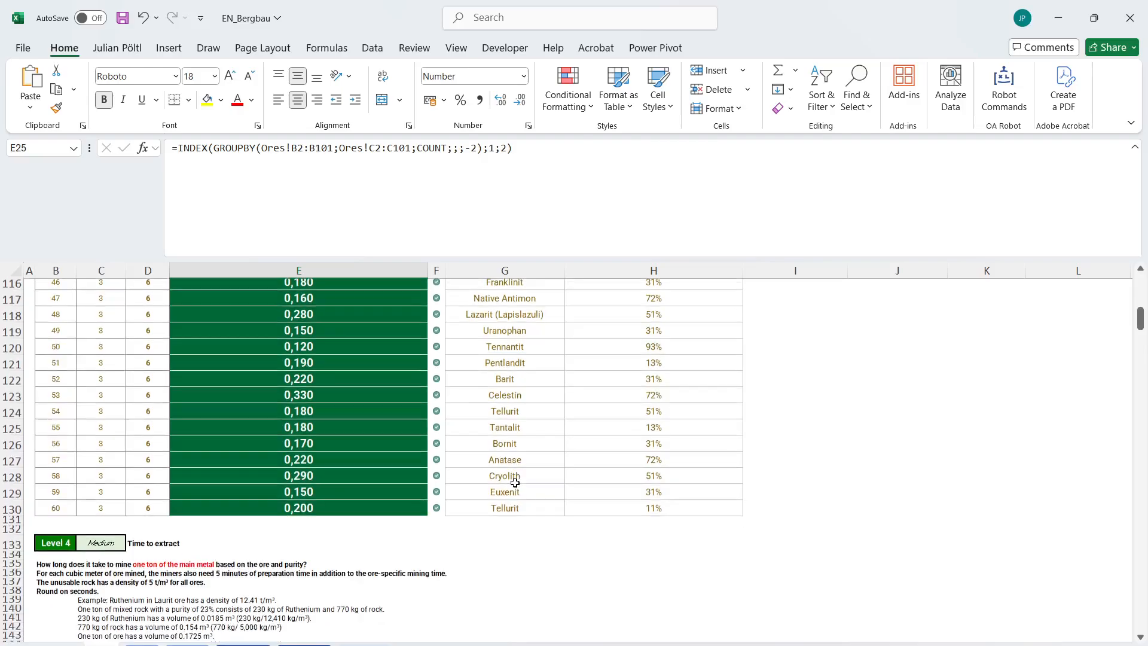
click(380, 458)
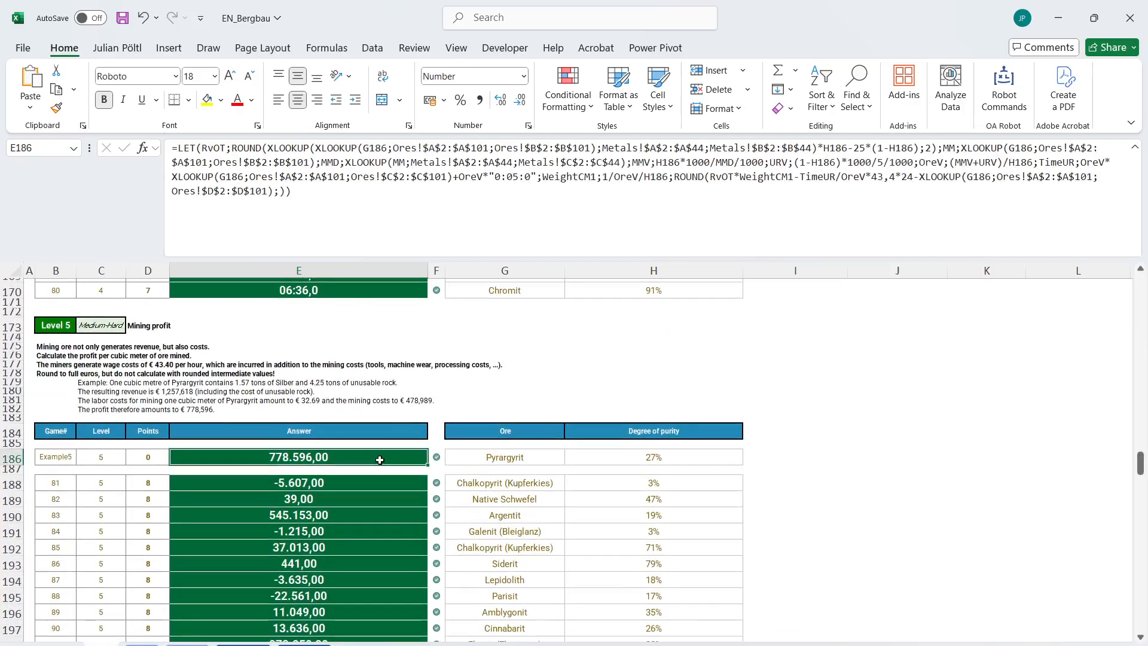
triple_click(336, 149)
key(ctrl+c)
key(Escape)
scroll(382, 396, up, 20)
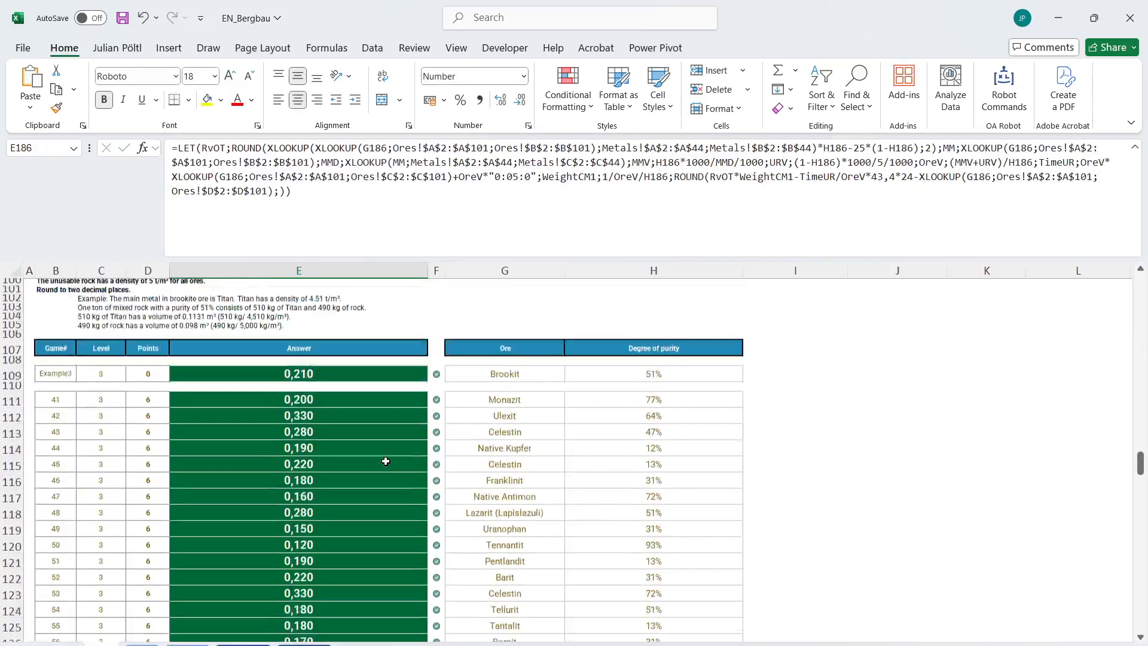
click(317, 397)
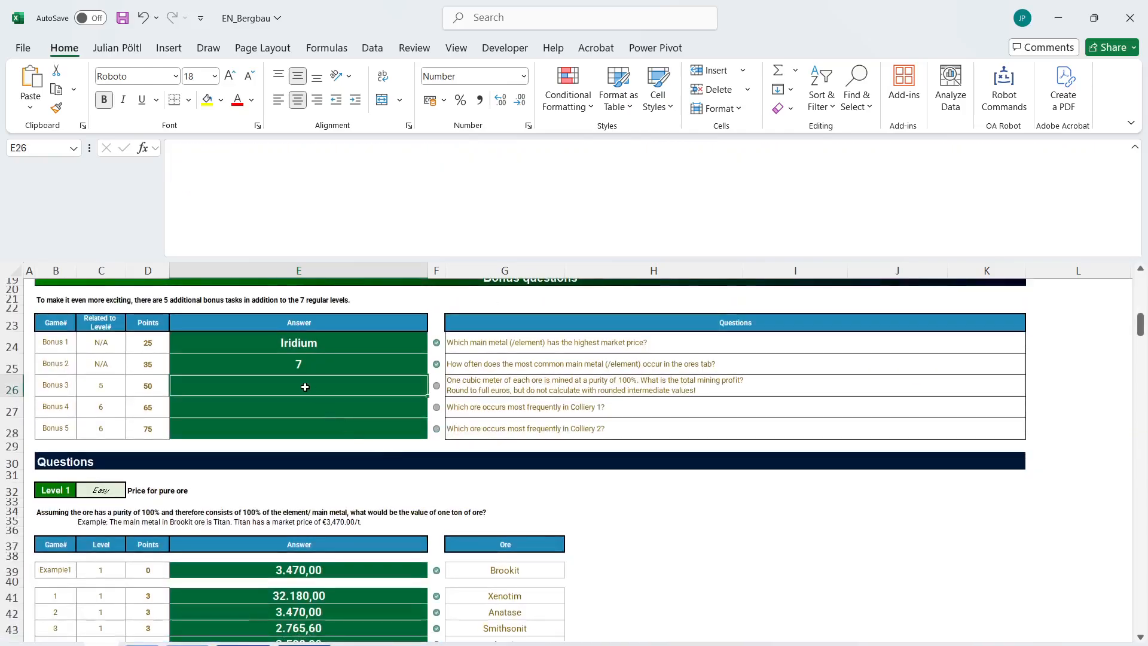
click(305, 213)
key(ctrl+v)
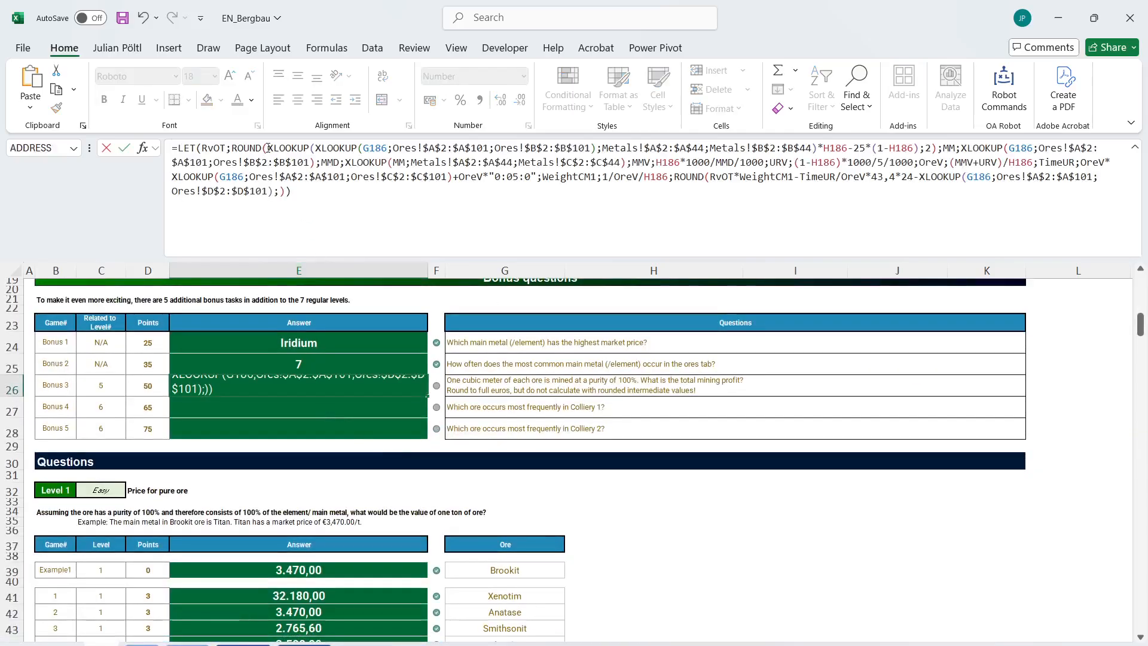
Select the opening "ROUND(" of the RvOT definition in the E26 formula.
drag(268, 148, 234, 149)
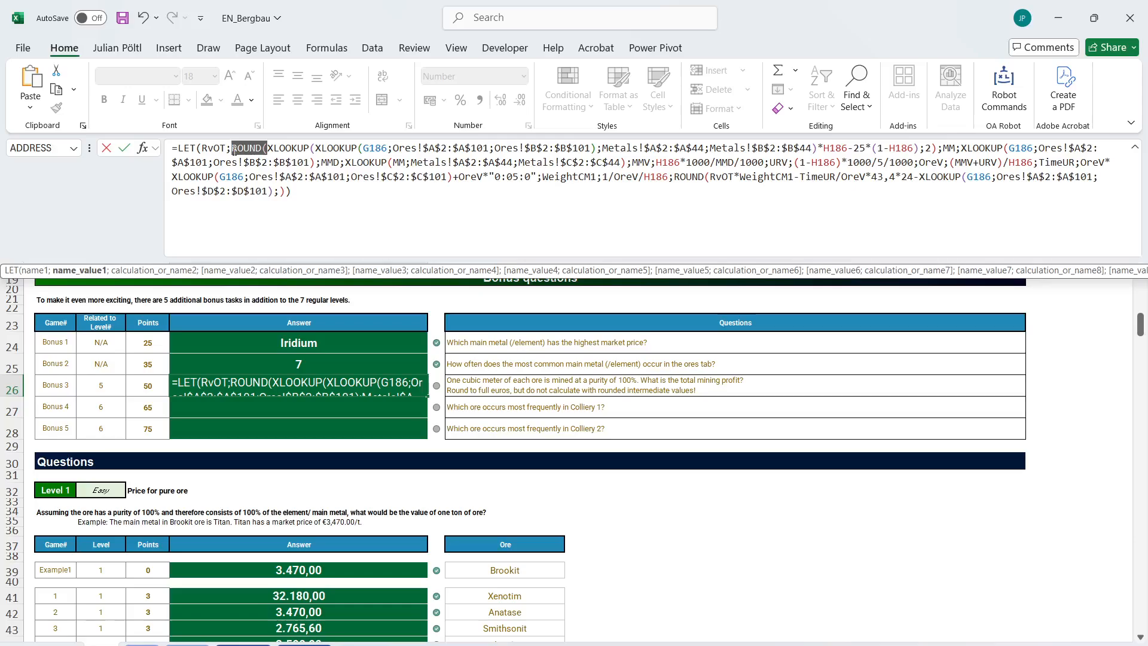
Remove the ROUND wrapper and its 2-digit argument from the RvOT definition in the E26 formula.
key(BackSpace)
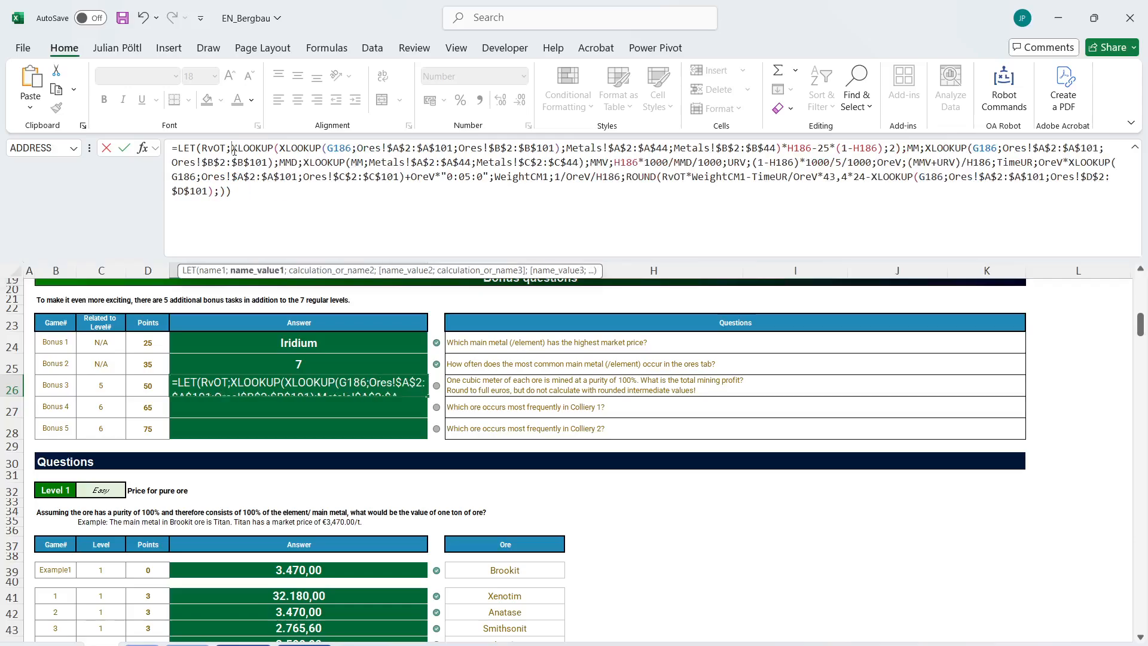
click(900, 148)
key(BackSpace)
key(BackSpace)
key(BackSpace)
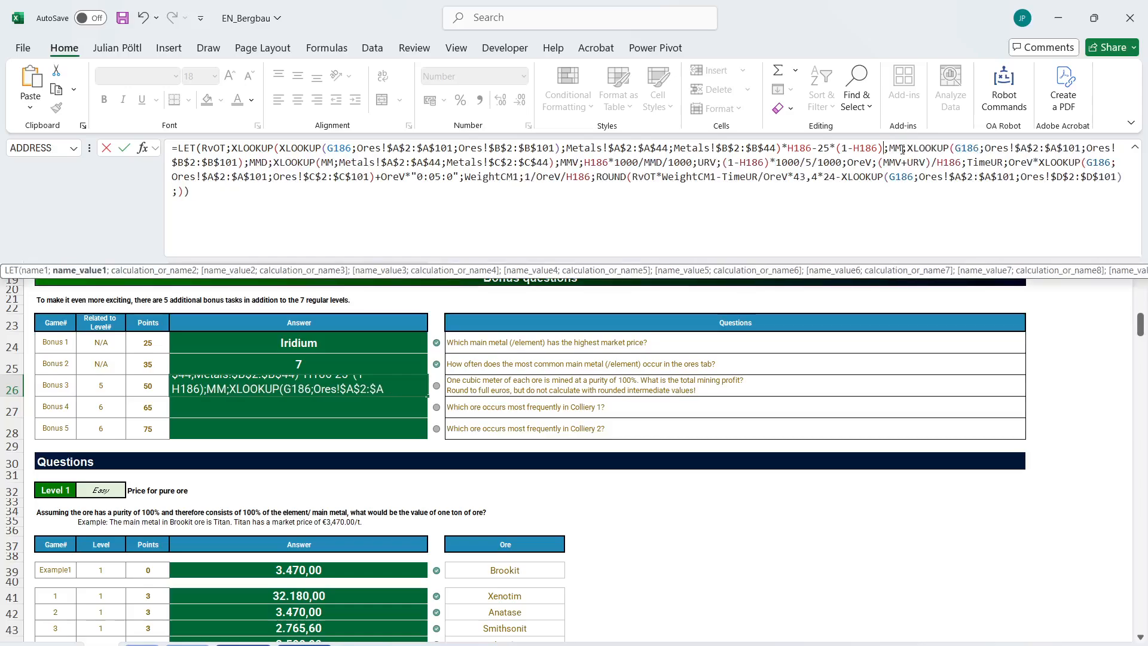
Strip the ROUND wrapper from the final profit calculation of the E26 LET formula and enter the formula.
drag(632, 177, 608, 176)
key(BackSpace)
click(1115, 190)
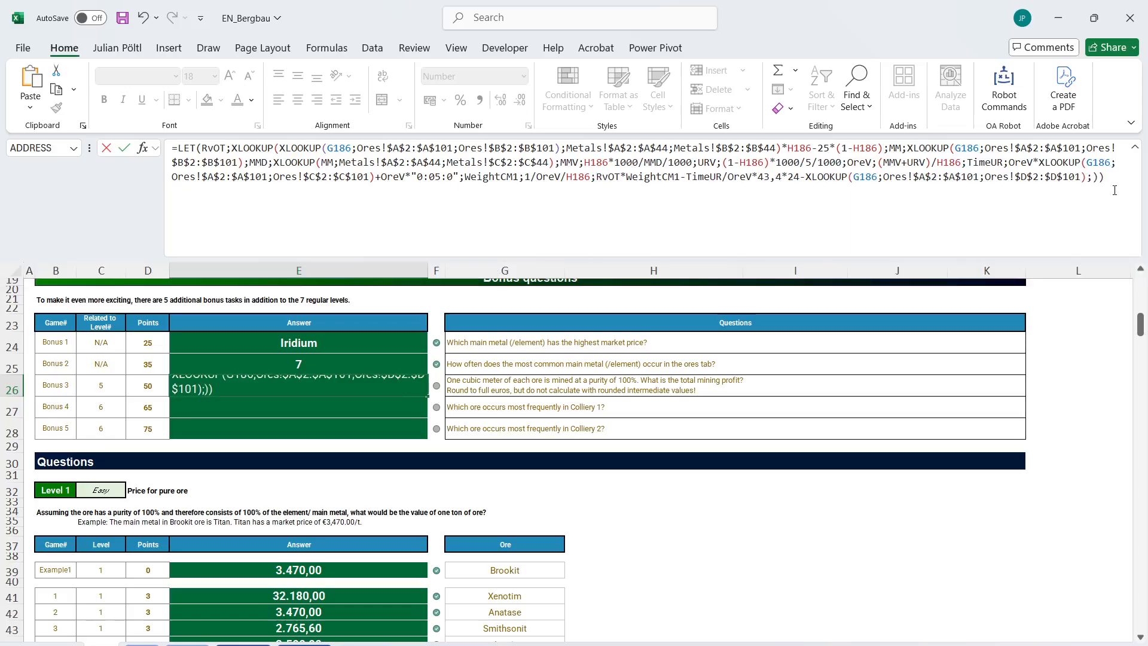
key(BackSpace)
key(BackSpace)
key(BackSpace)
text())
key(Return)
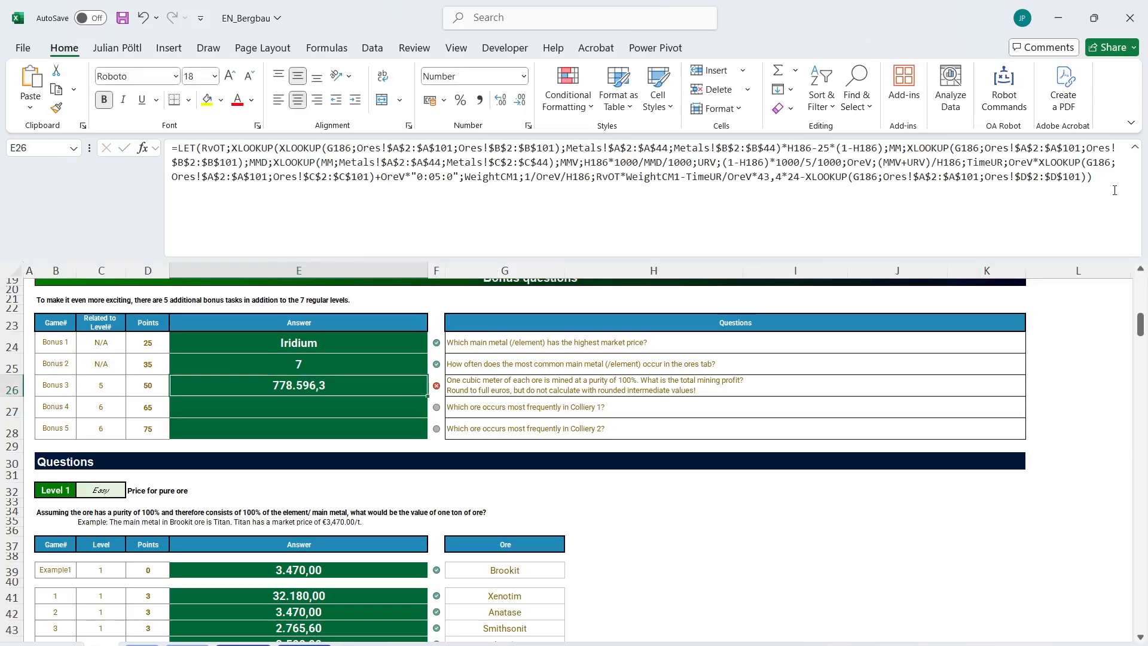
Place a MAP in front of the LET in E26, with Ores!A2:A101 as its array.
click(730, 216)
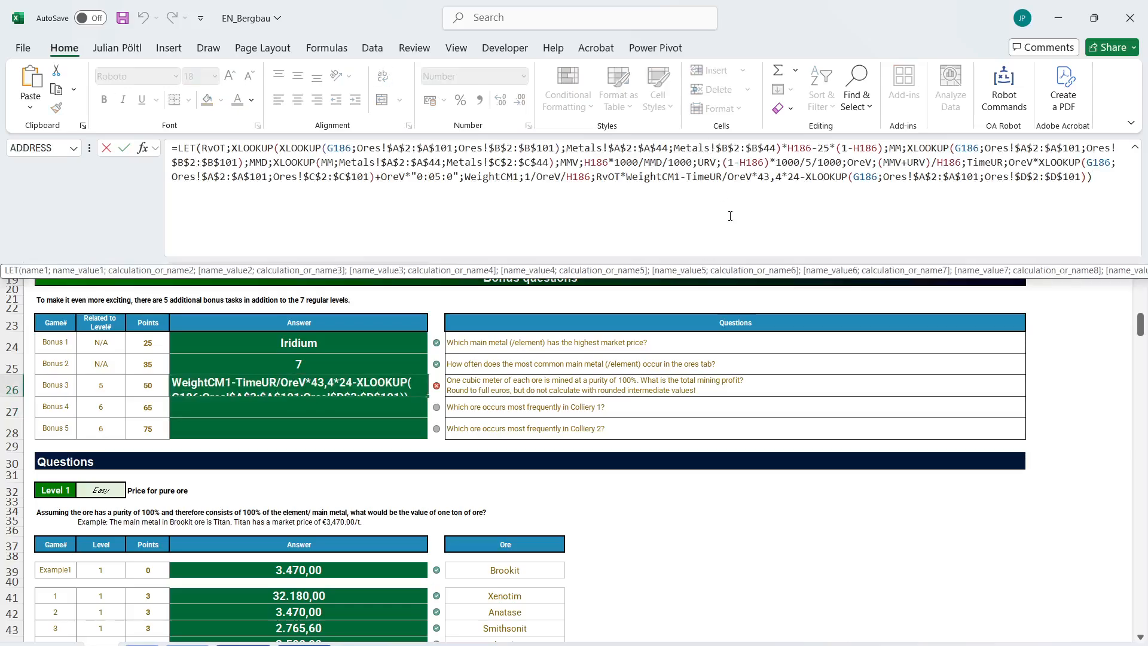
click(181, 147)
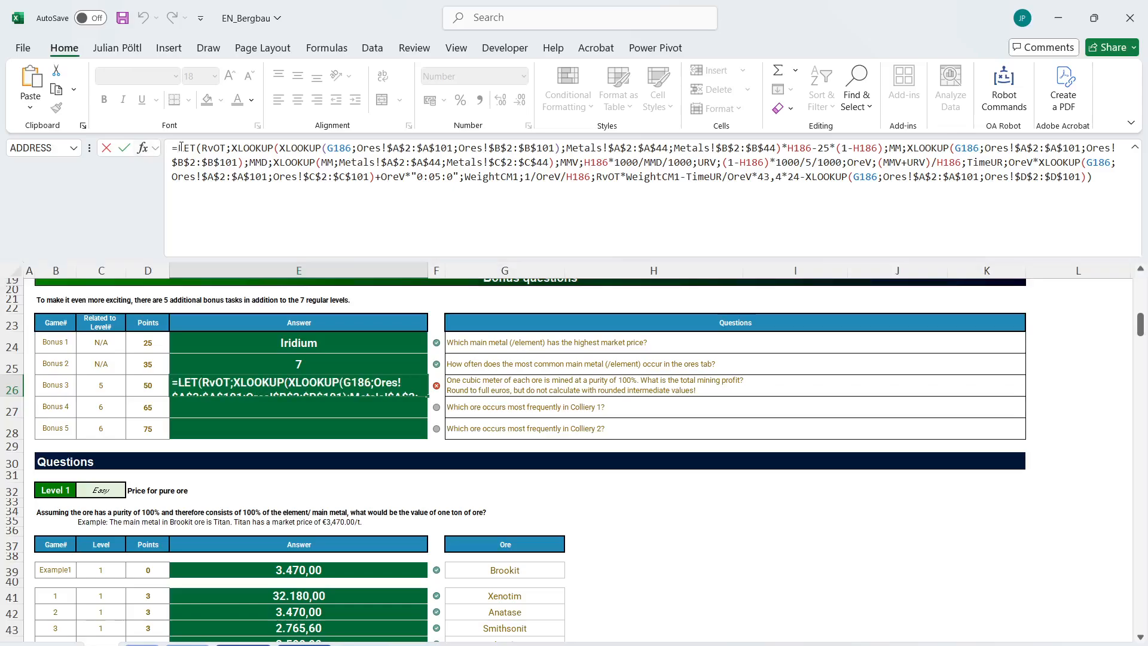
text(MAP()
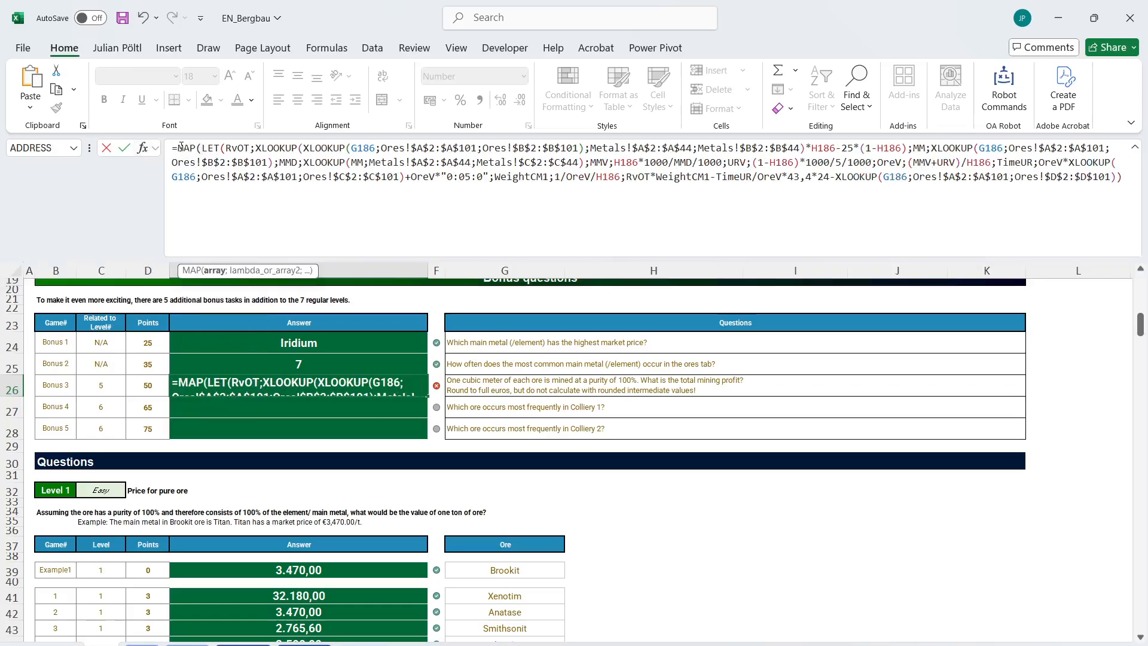
click(143, 644)
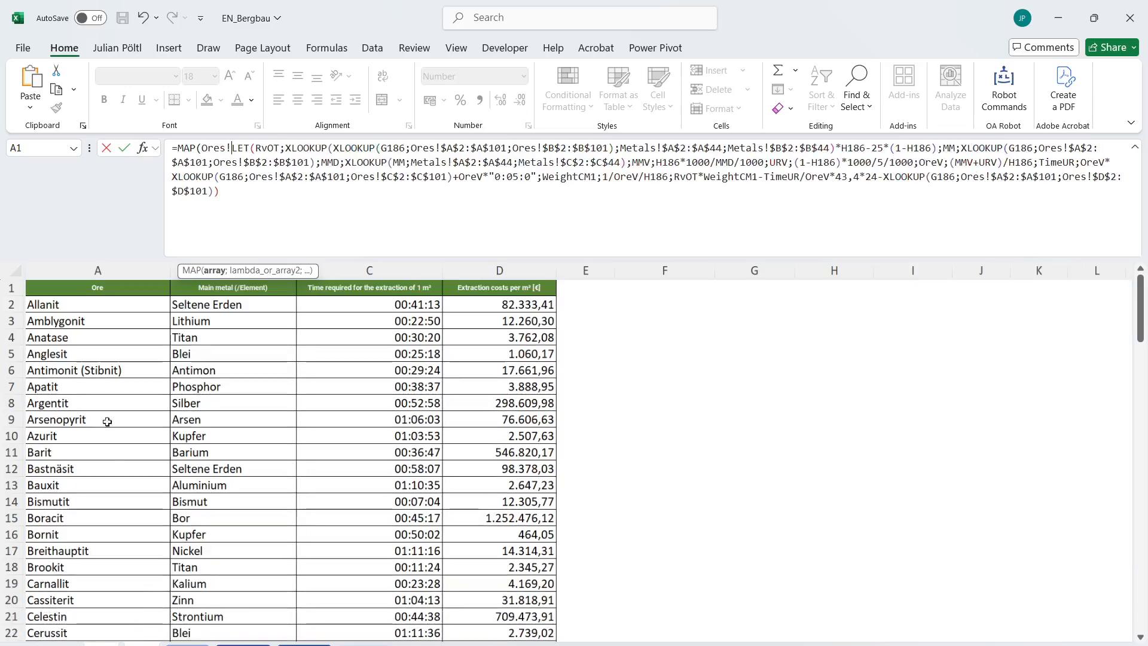
click(84, 306)
key(ctrl+shift+Down)
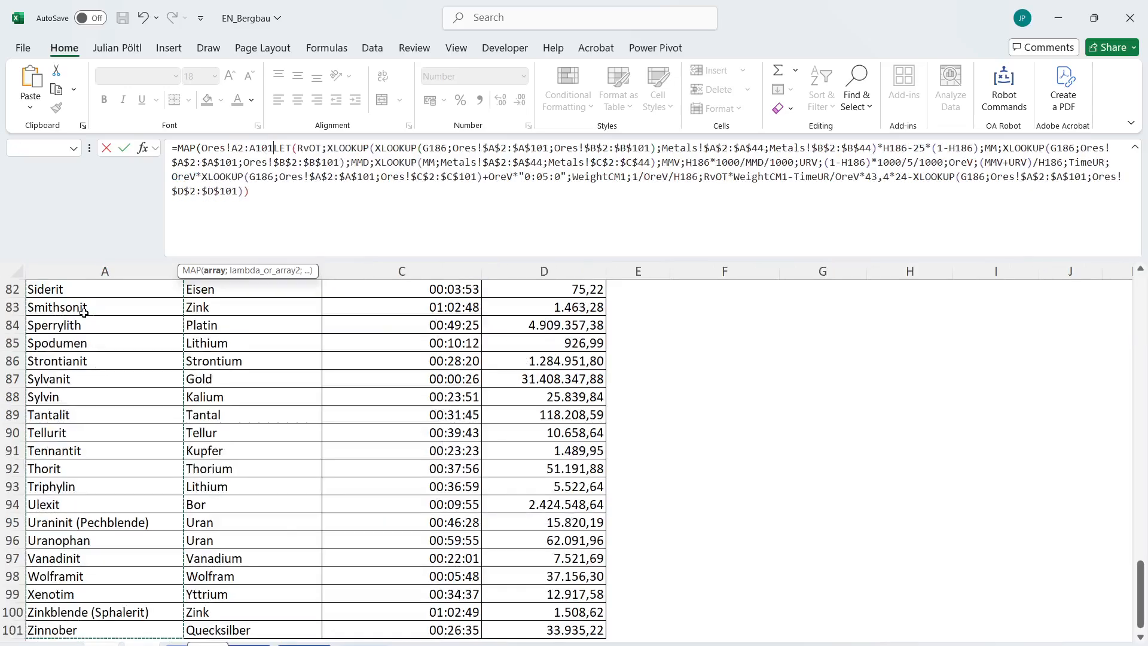
Add a LAMBDA with the parameter Ore before the LET inside the MAP.
text(;la)
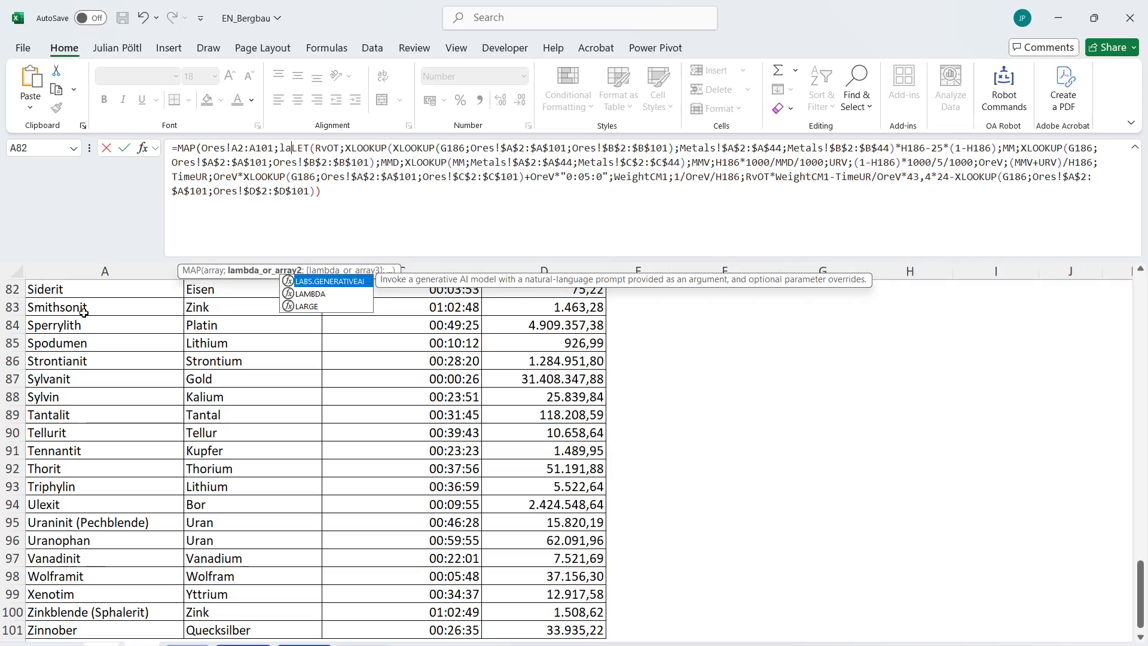
key(Down)
key(Tab)
text(Ore)
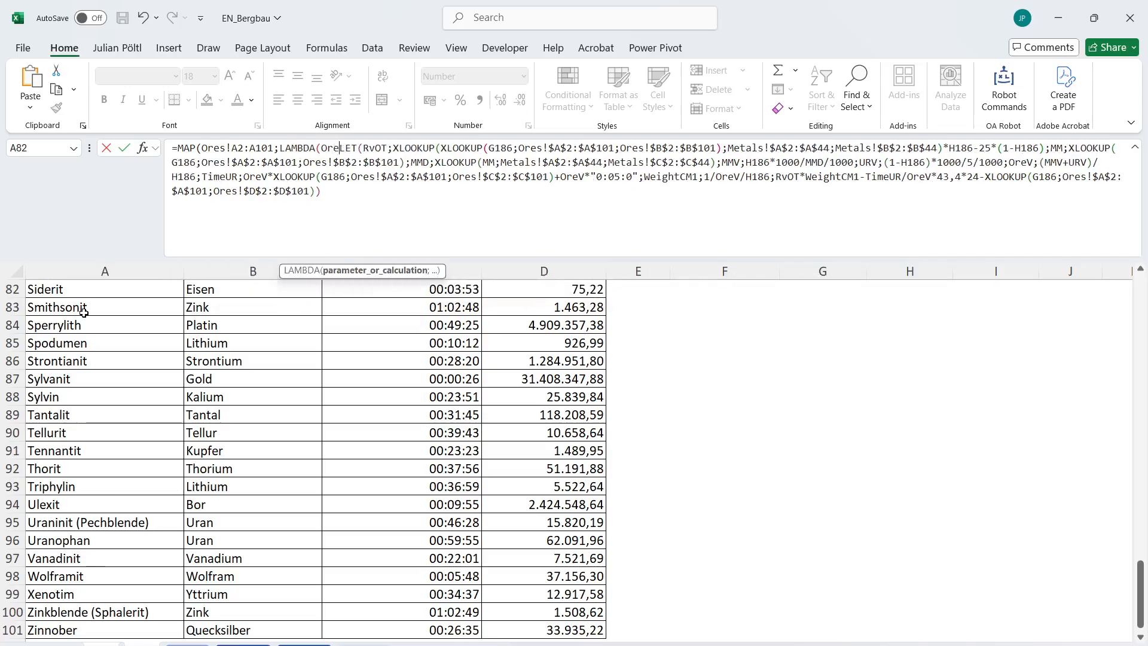
text(;)
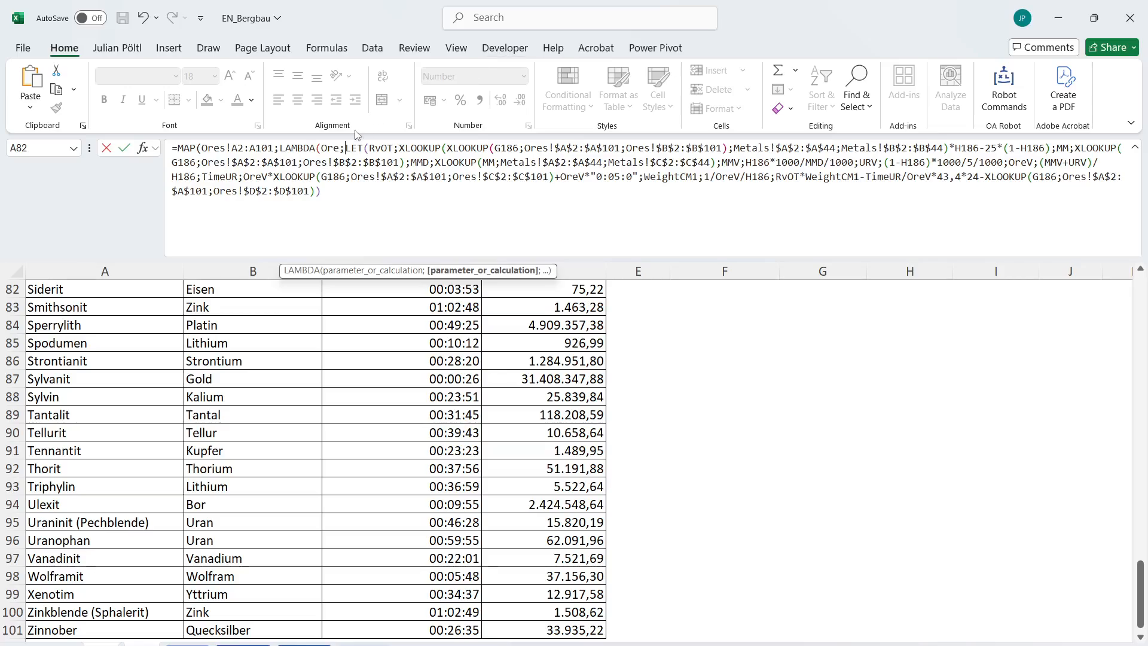
In the RvOT and MM definitions, replace the G186 references with Ore and the H186 references with 1.
double_click(332, 148)
double_click(504, 148)
text(Ore)
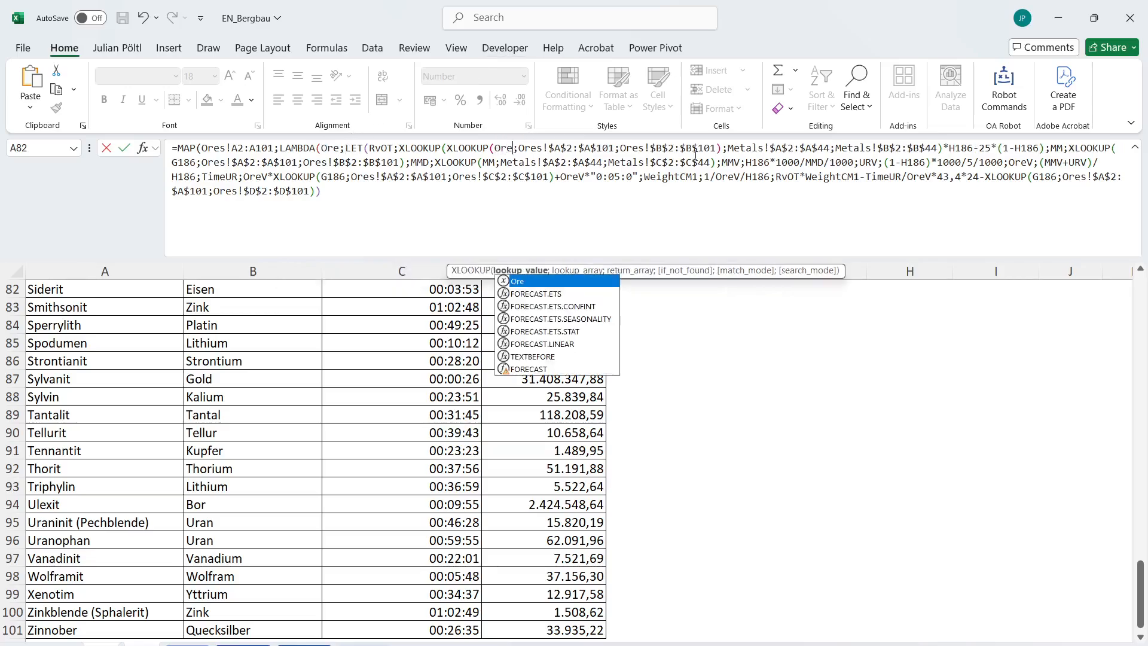
double_click(964, 147)
text(1)
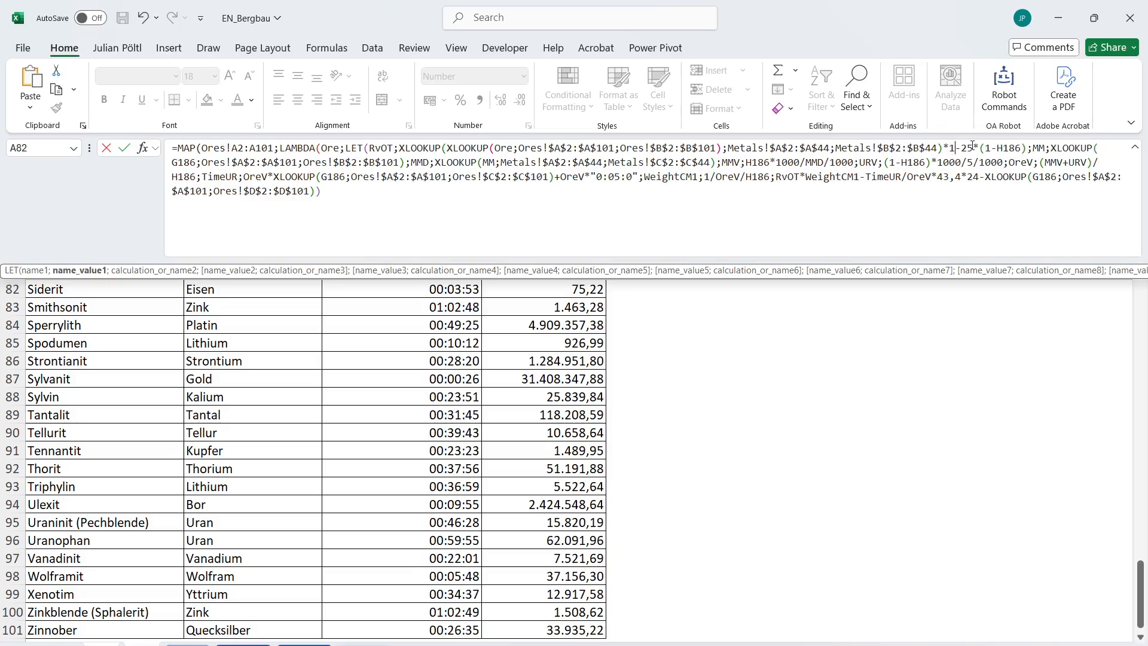
double_click(1016, 148)
text(186;)
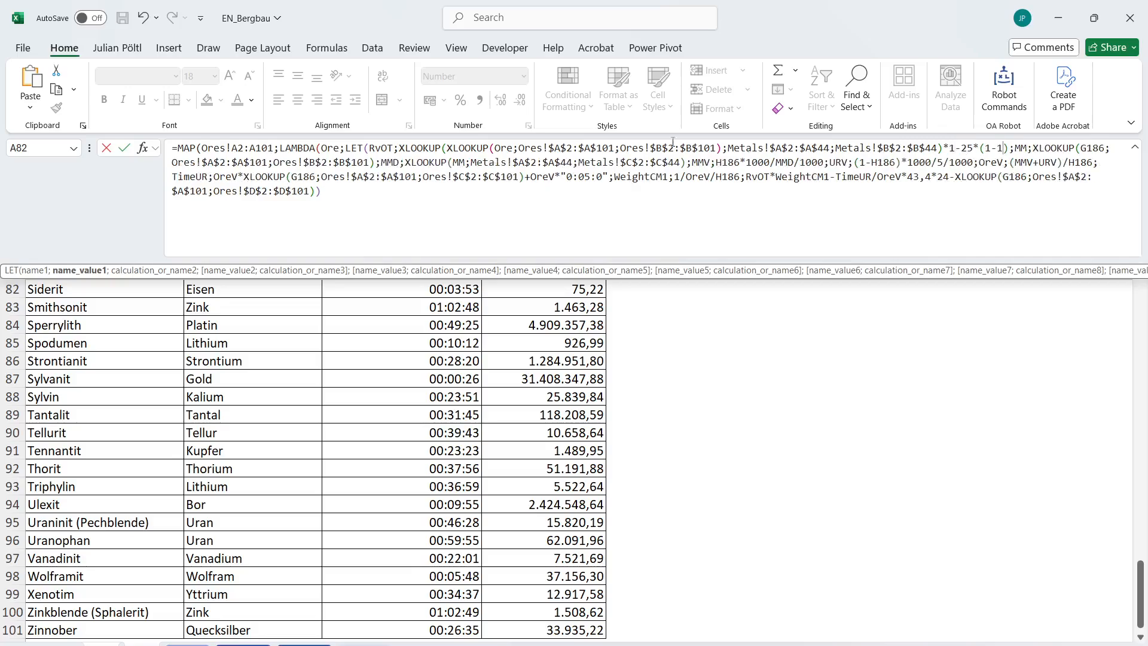
double_click(1090, 148)
text(Ore)
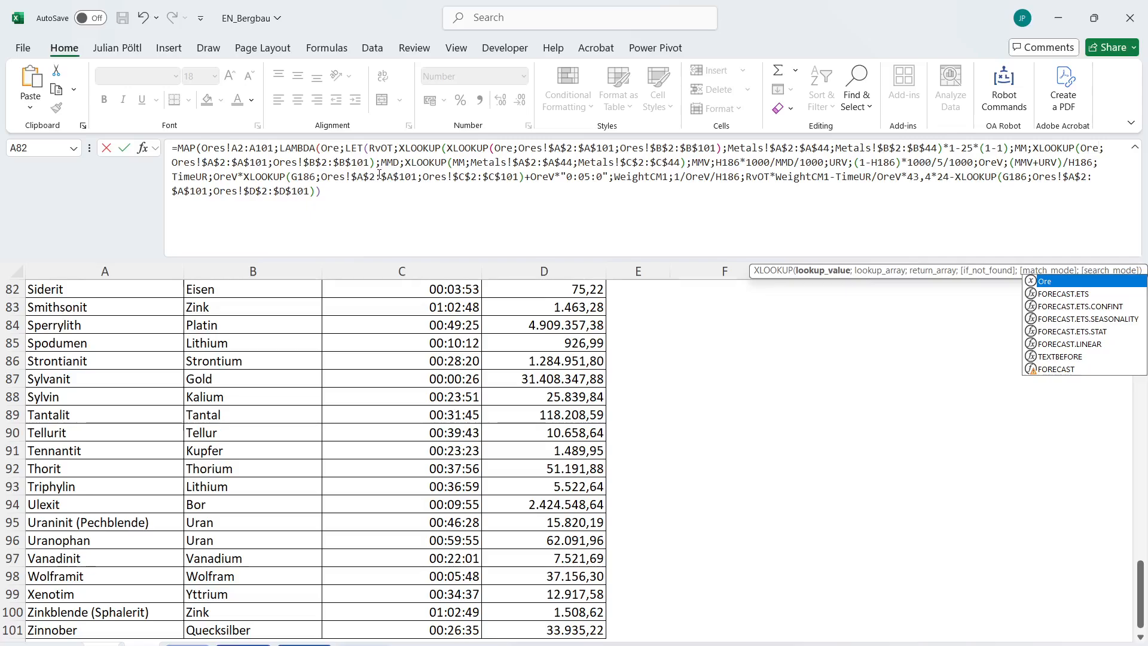
Replace the H186 purity references with 1 in the MMV, URV and OreV definitions.
double_click(729, 163)
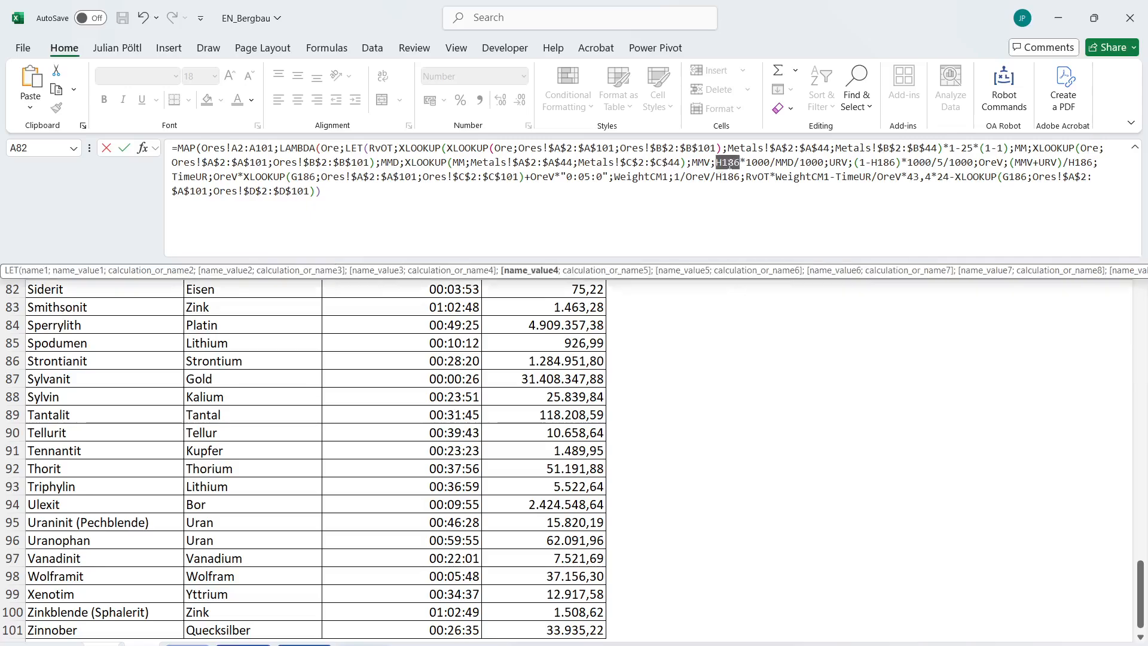
text(1)
double_click(857, 162)
text(1)
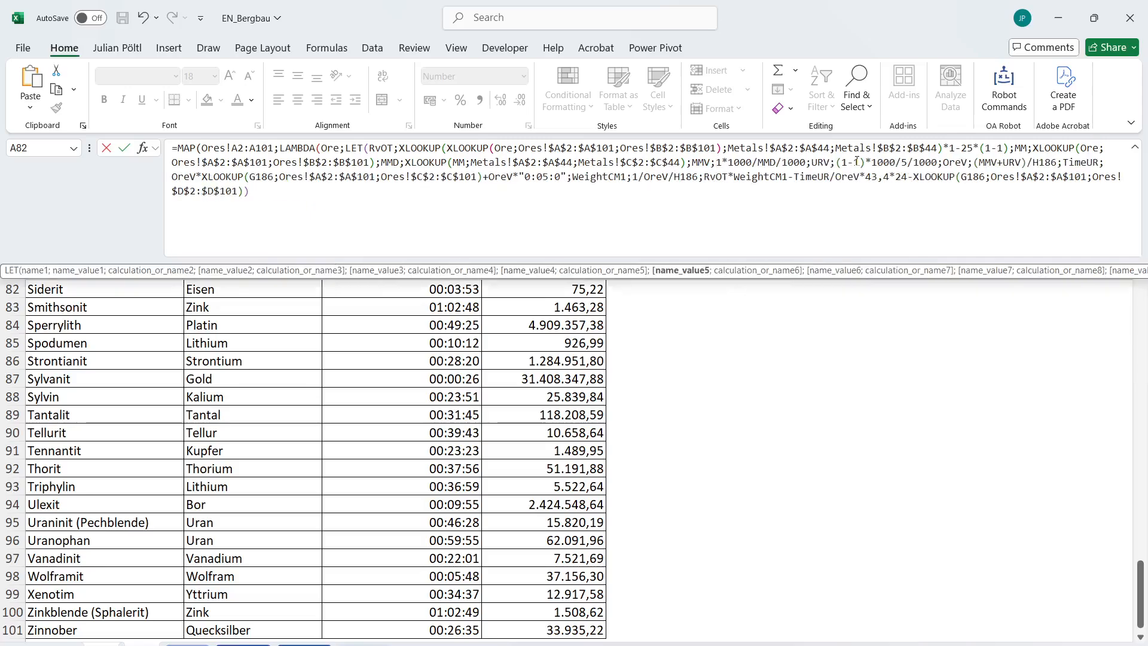
double_click(1042, 163)
text(1)
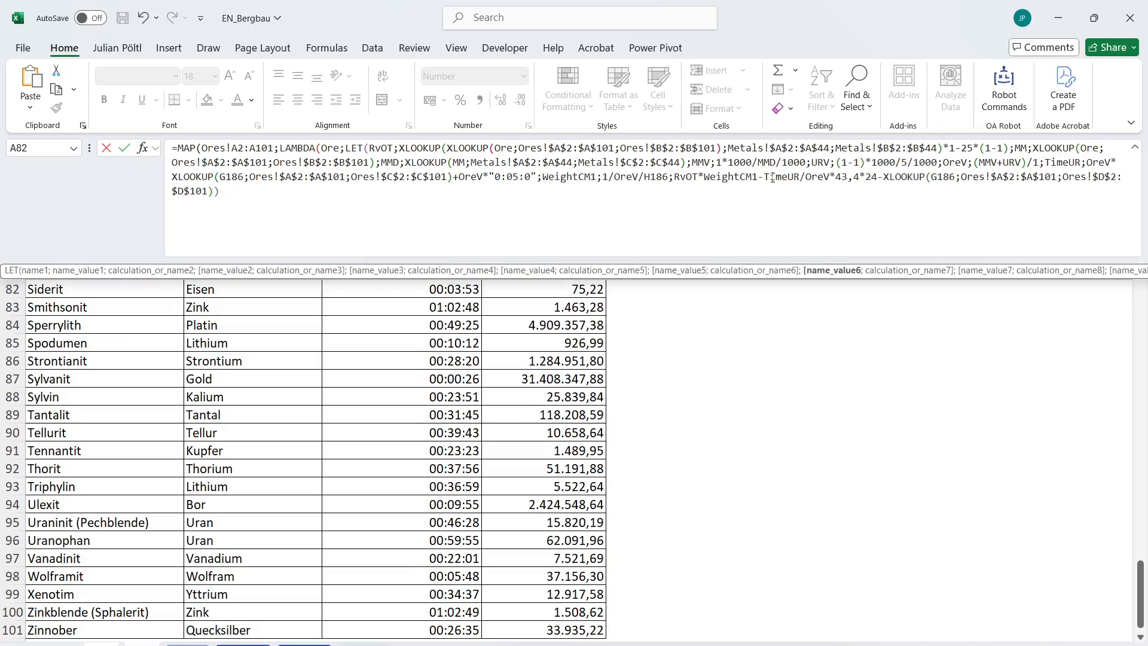
Replace G186 with Ore in the TimeUR and final extraction-cost lookups, and H186 with 1 in WeightCM1.
click(234, 185)
double_click(234, 177)
text(Ore)
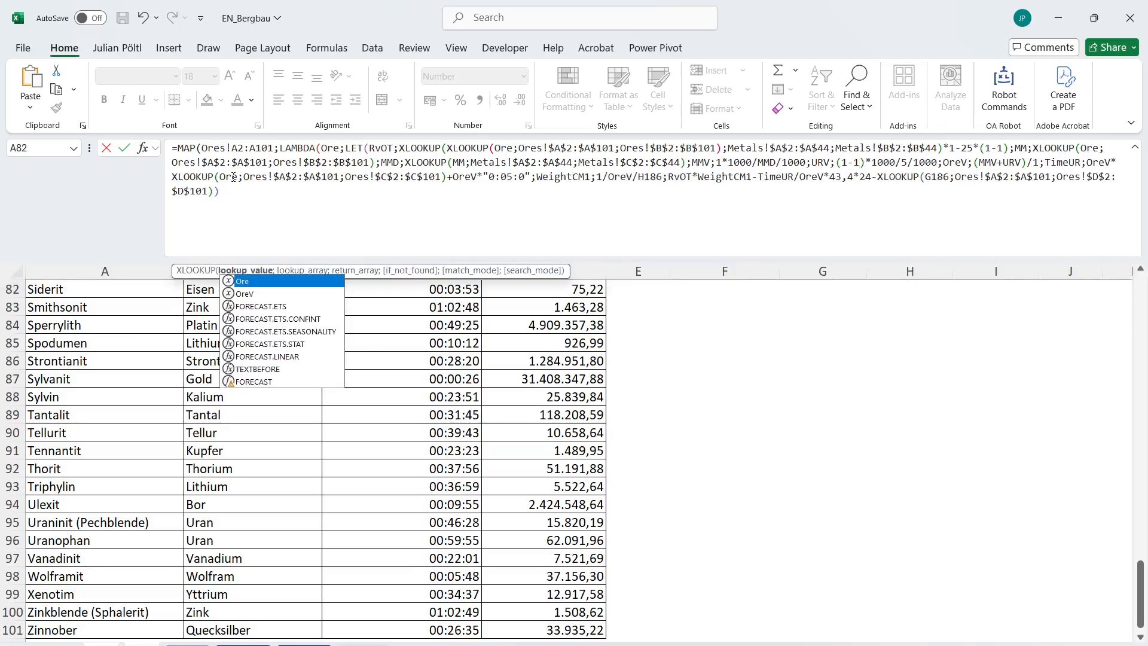
double_click(646, 177)
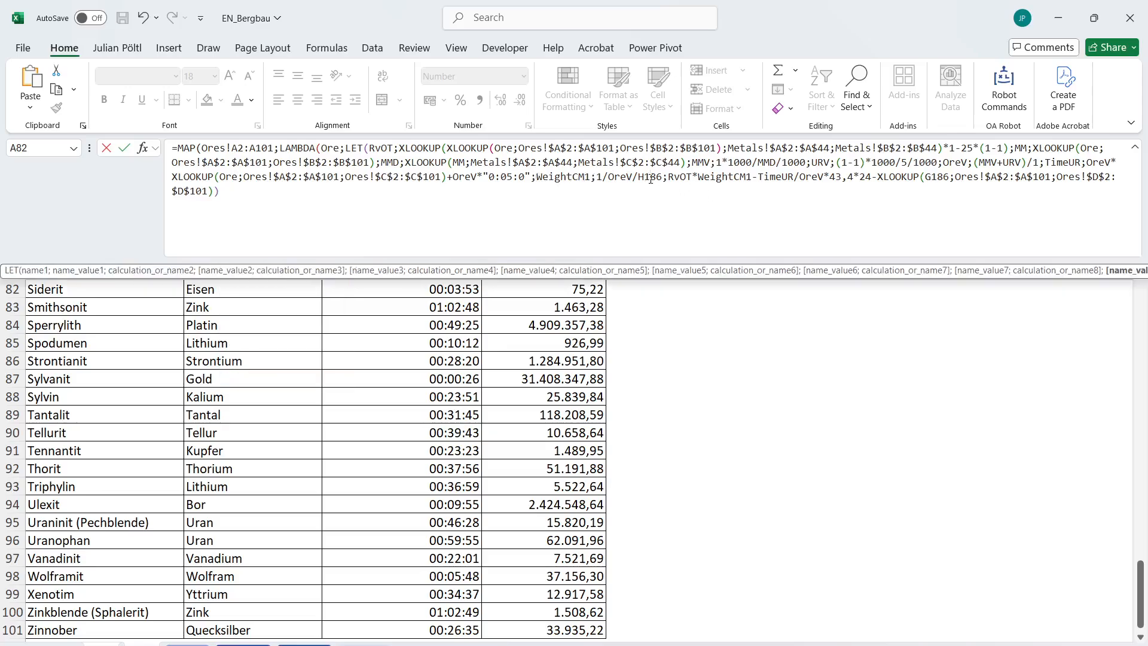
text(1)
double_click(941, 176)
text(Ore)
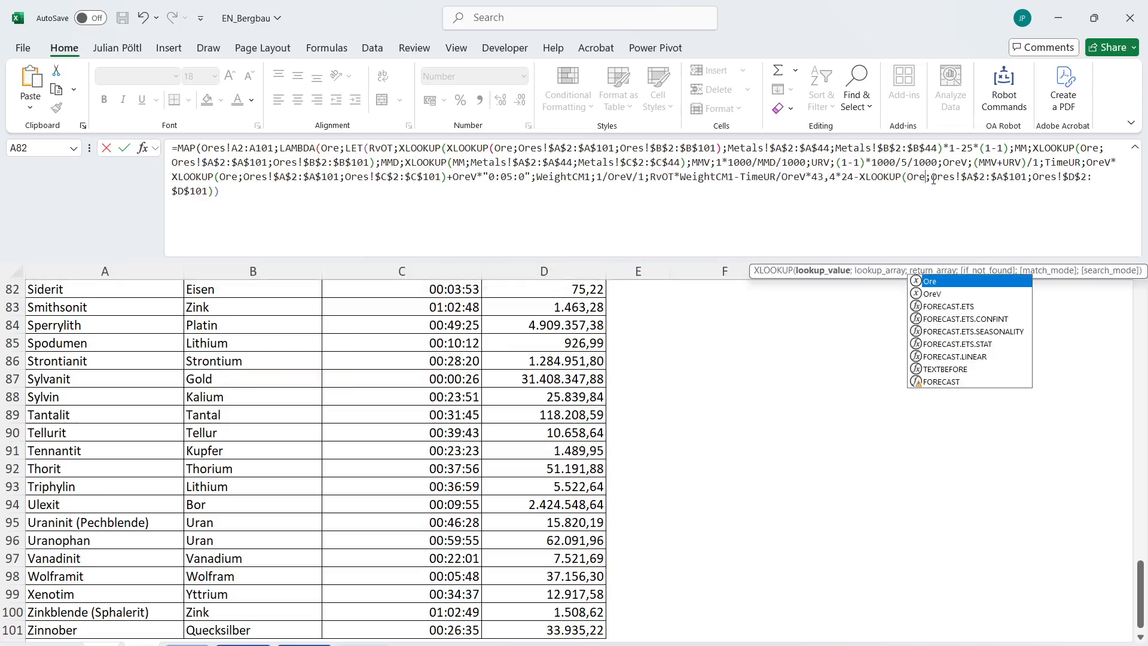
Close the LAMBDA and MAP, wrap the formula in ROUND(SUM(...);0) and enter it as the Bonus 3 answer.
click(521, 206)
text()))
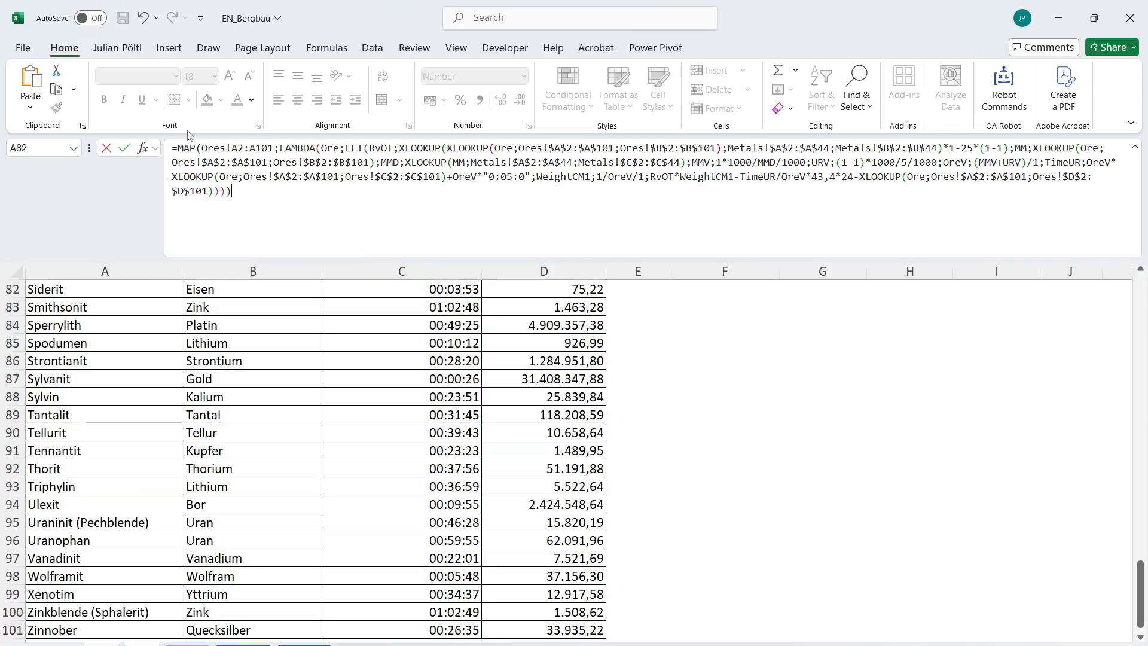
click(178, 147)
text(ROUND(SUM()
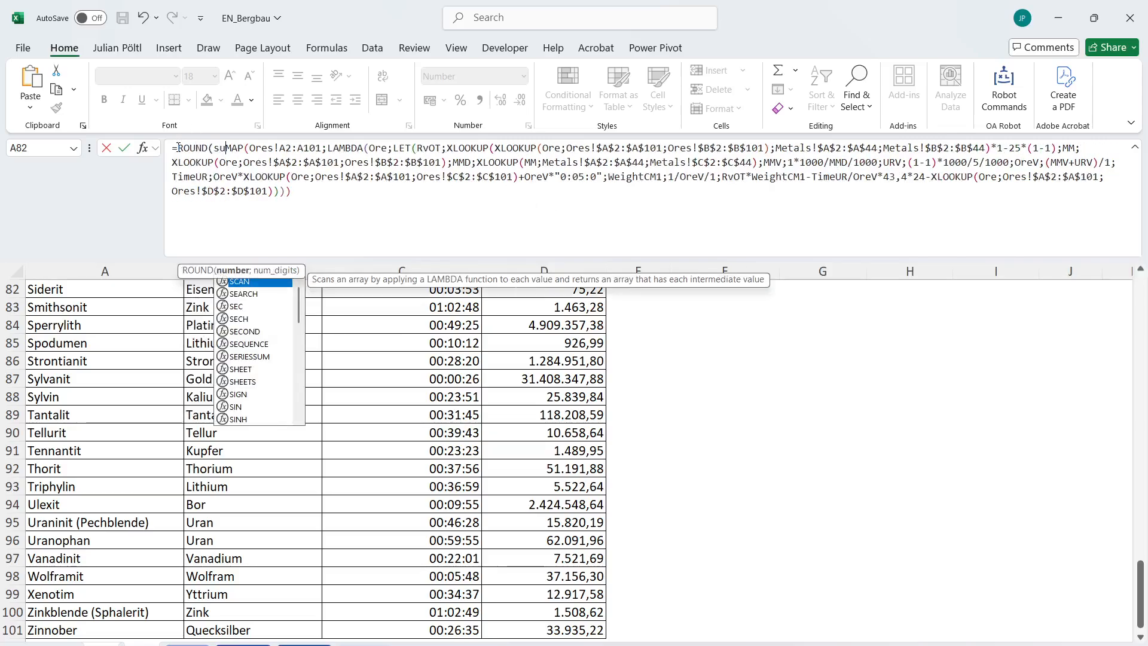
key(ctrl+End)
text();)
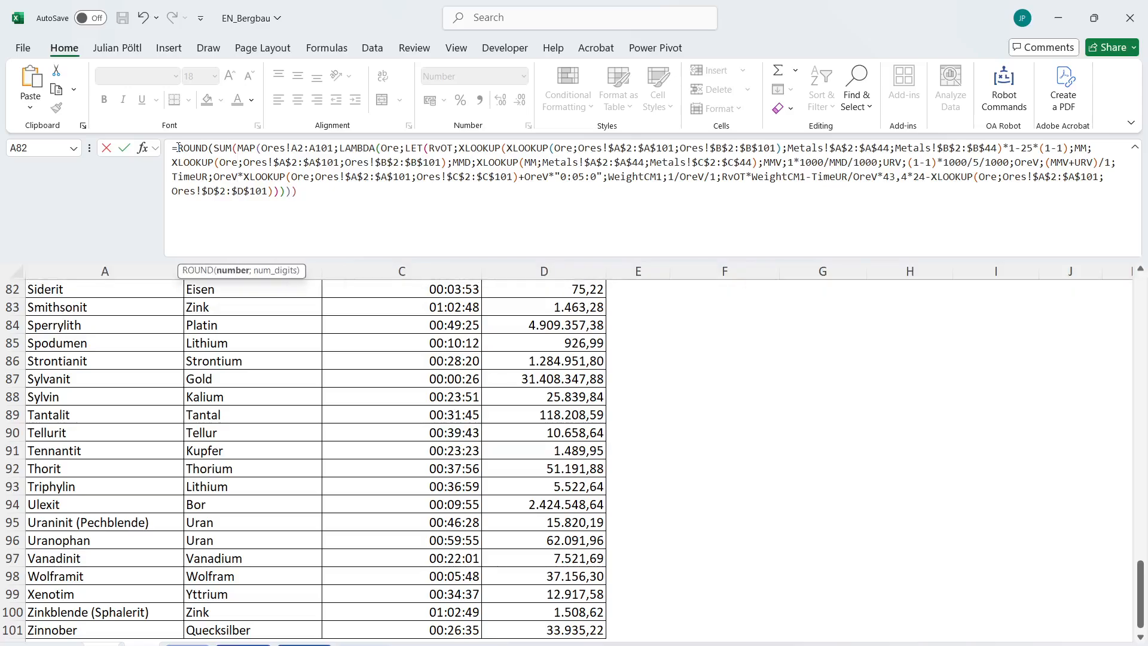
text(0)
key(Return)
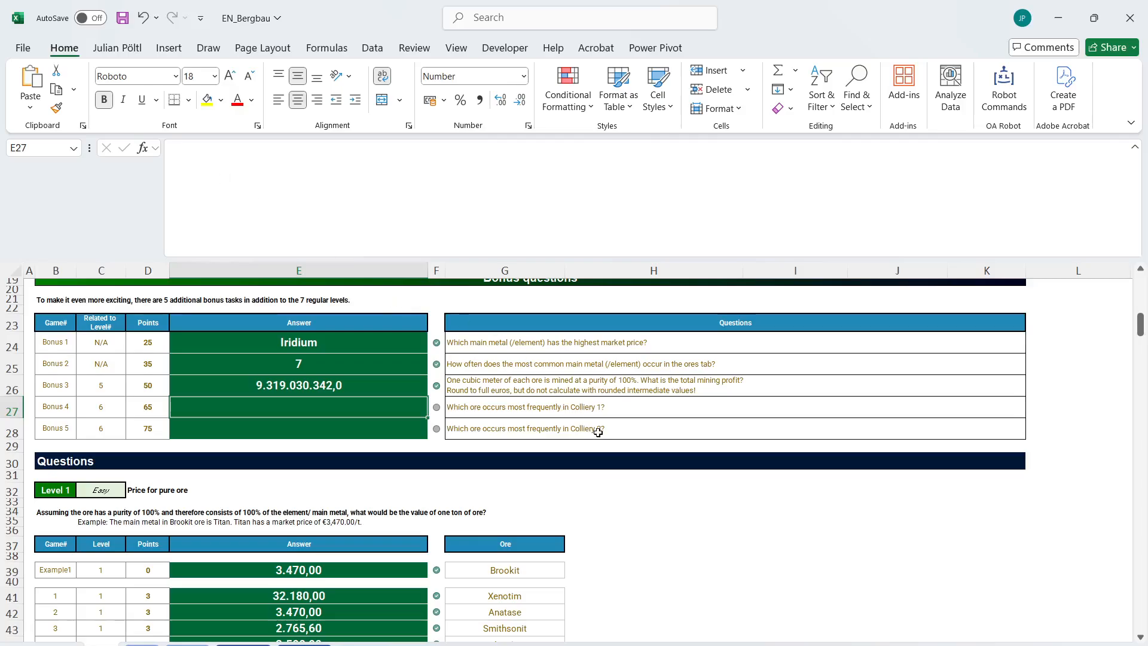
Start the Bonus 4 answer in E27 with a GROUPBY whose row fields begin with TOCOL.
scroll(597, 431, down, 20)
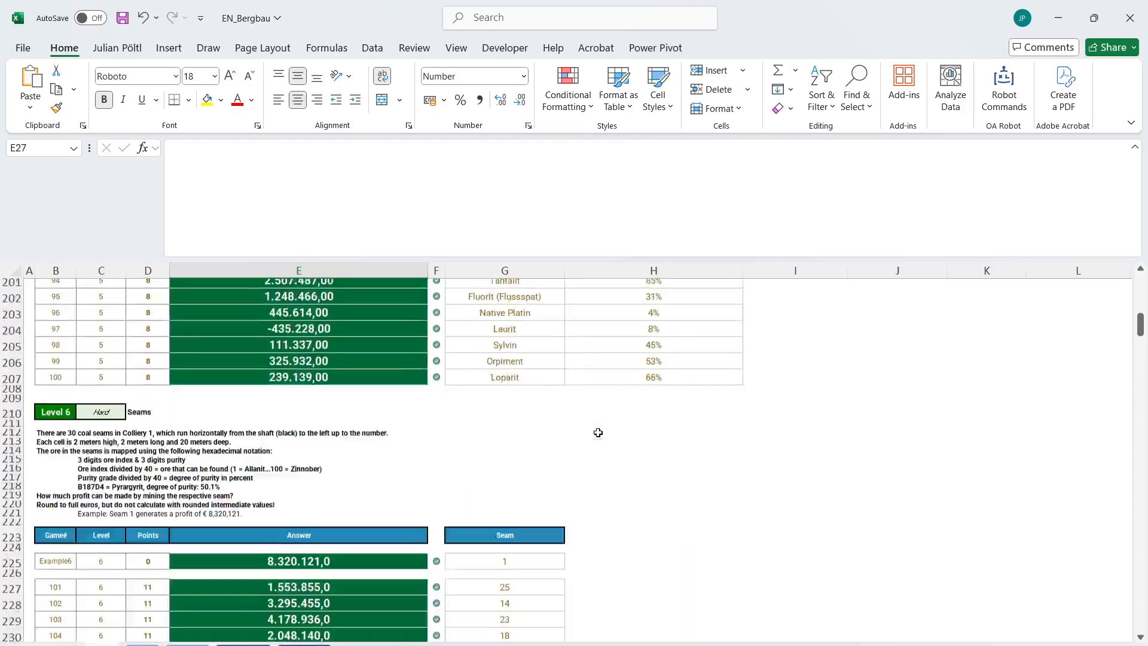
scroll(598, 431, down, 20)
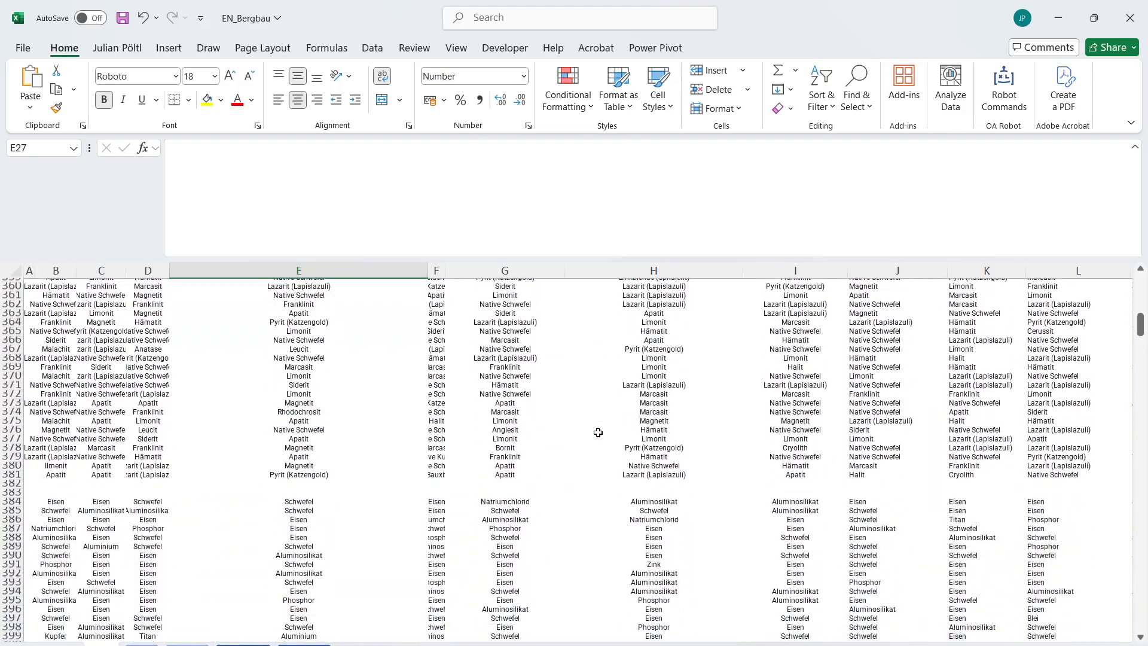
scroll(598, 432, up, 20)
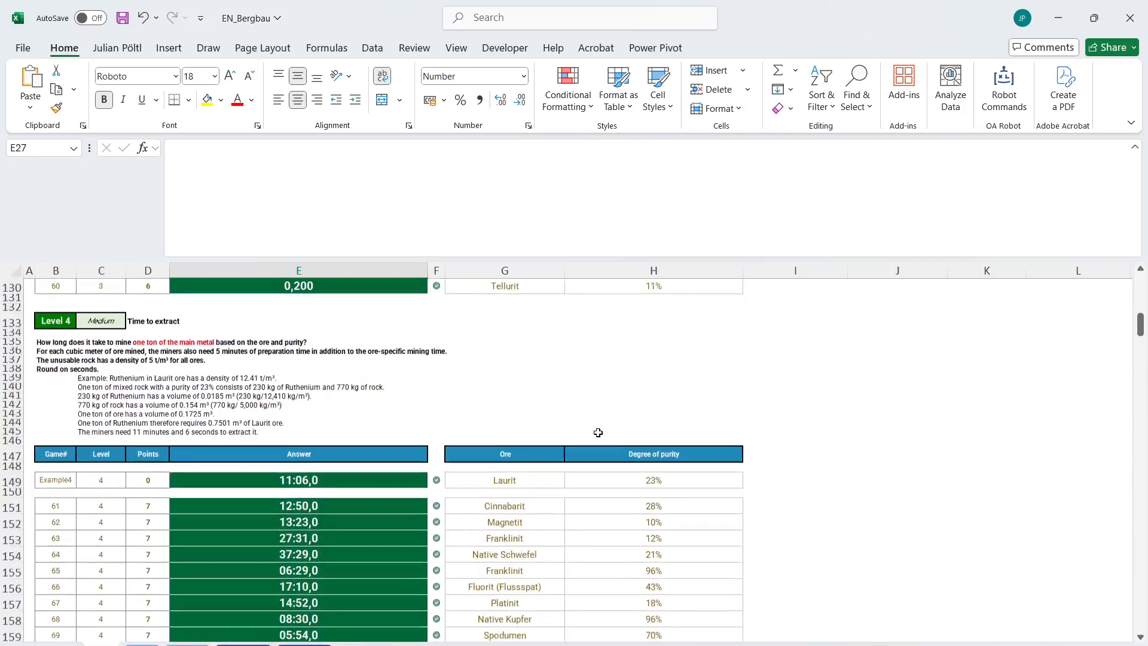
text(=GROUPBY()
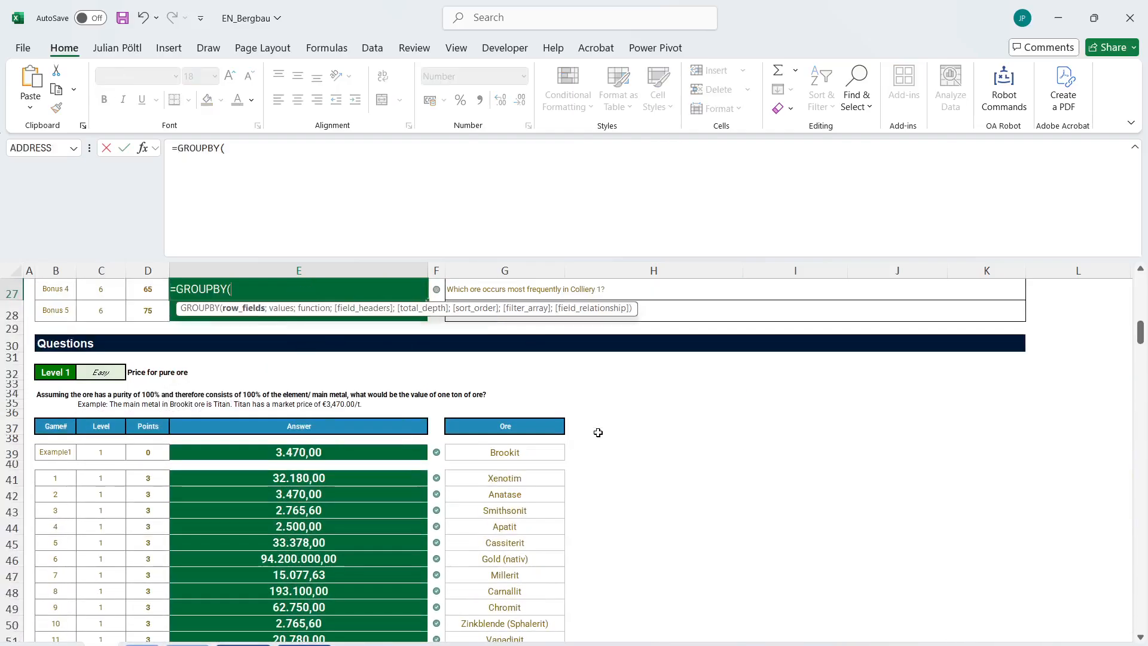
text(TOCOL()
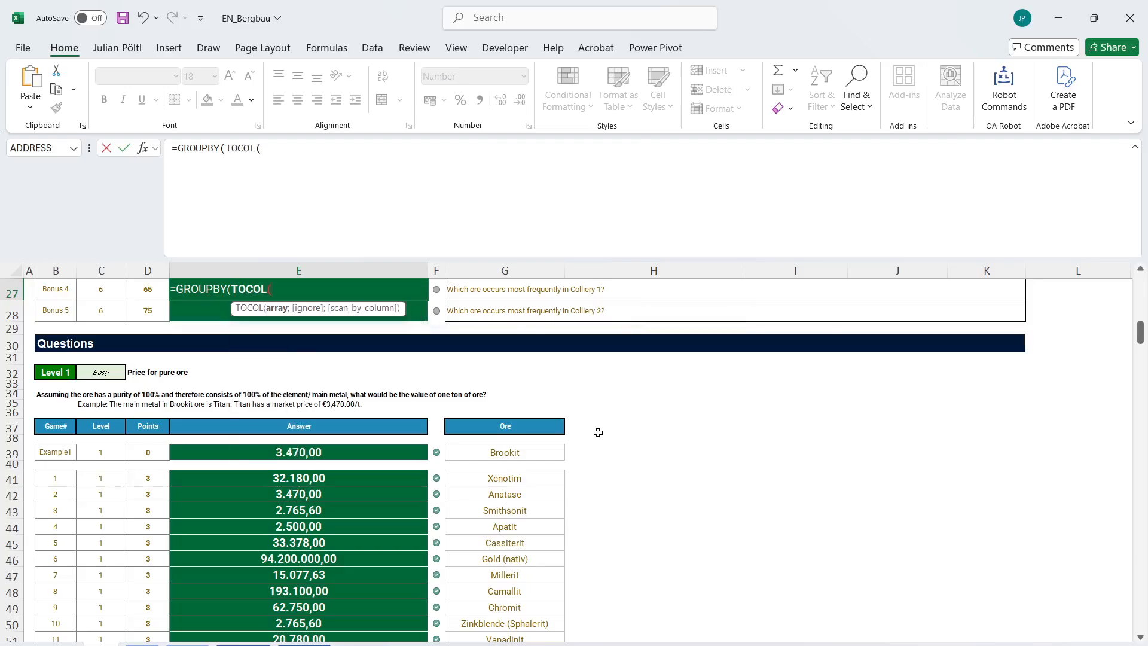
Set the TOCOL array to the spilled ore-name grid B352# below the Level 6 section.
scroll(589, 608, down, 20)
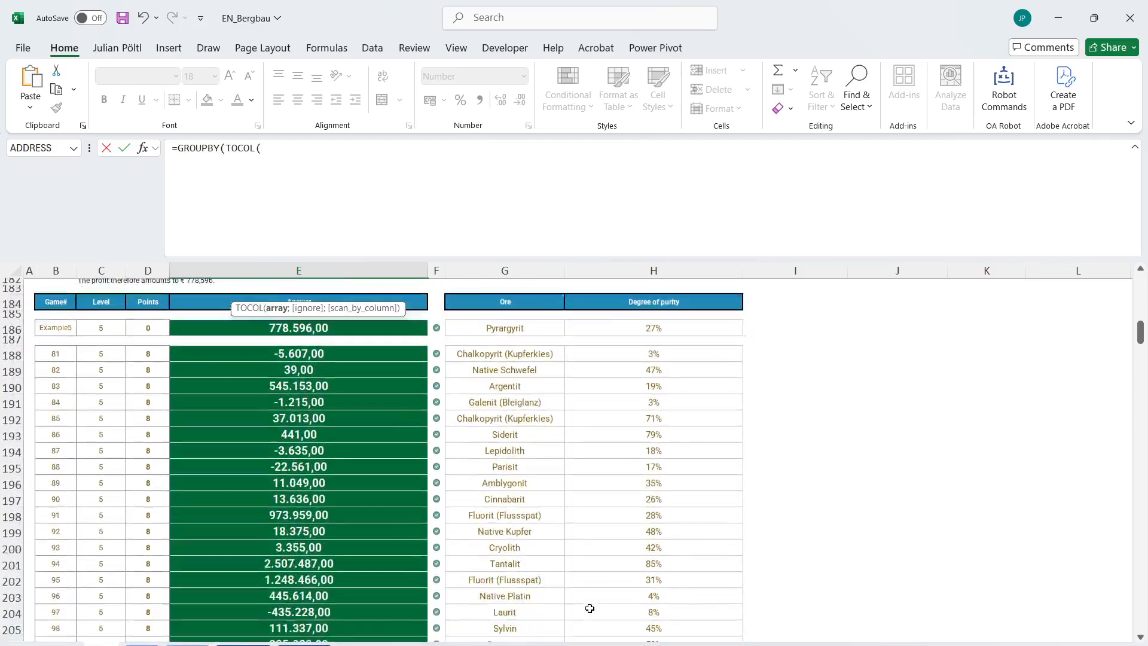
scroll(590, 608, down, 20)
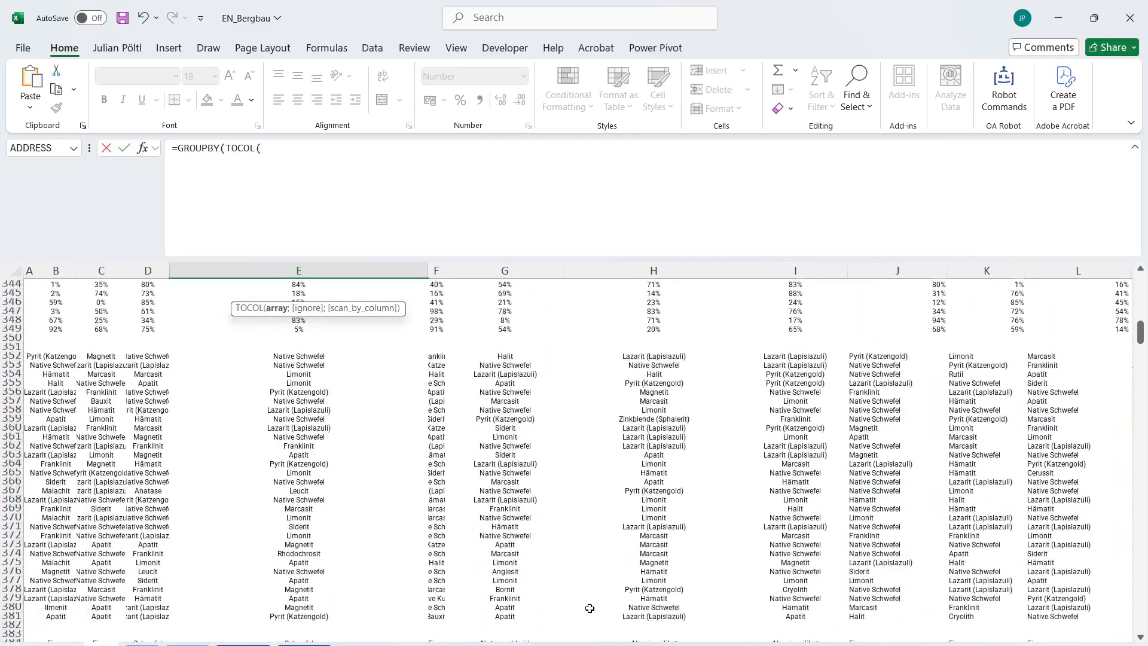
click(61, 353)
key(ctrl+shift+Right)
key(ctrl+shift+Down)
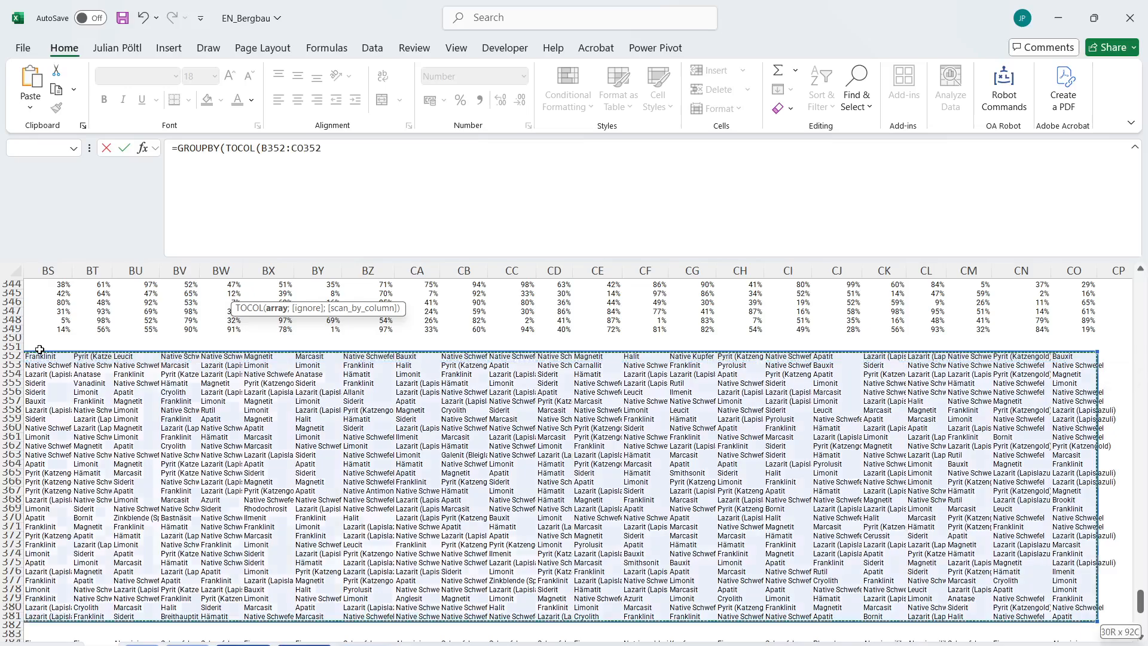
key(ctrl+shift+Down)
key(ctrl+shift+Up)
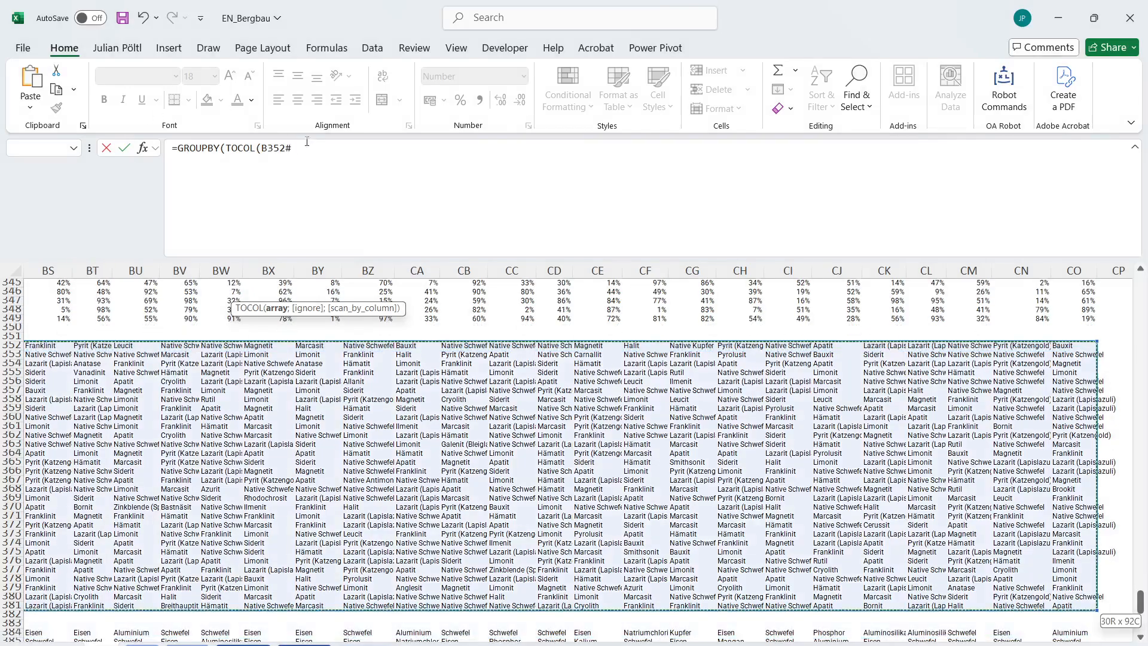
Close the TOCOL(B352#) row fields and use the same TOCOL(B352#) as the GROUPBY values.
text())
drag(294, 147, 222, 139)
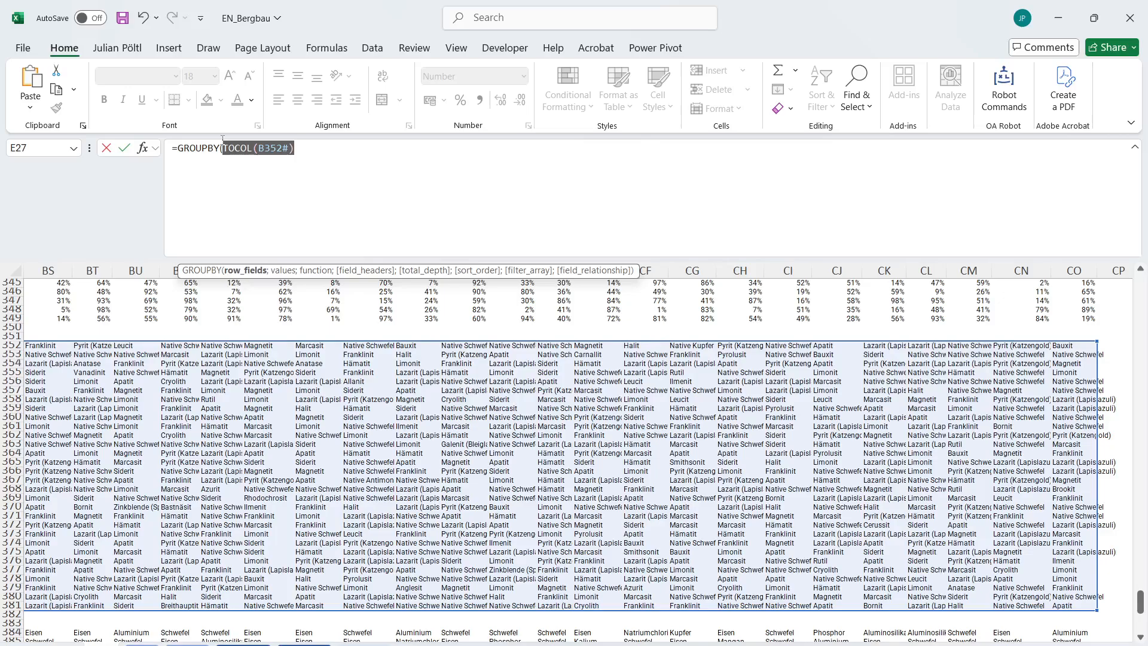
key(ctrl+c)
click(361, 156)
text(;)
key(ctrl+v)
text(;)
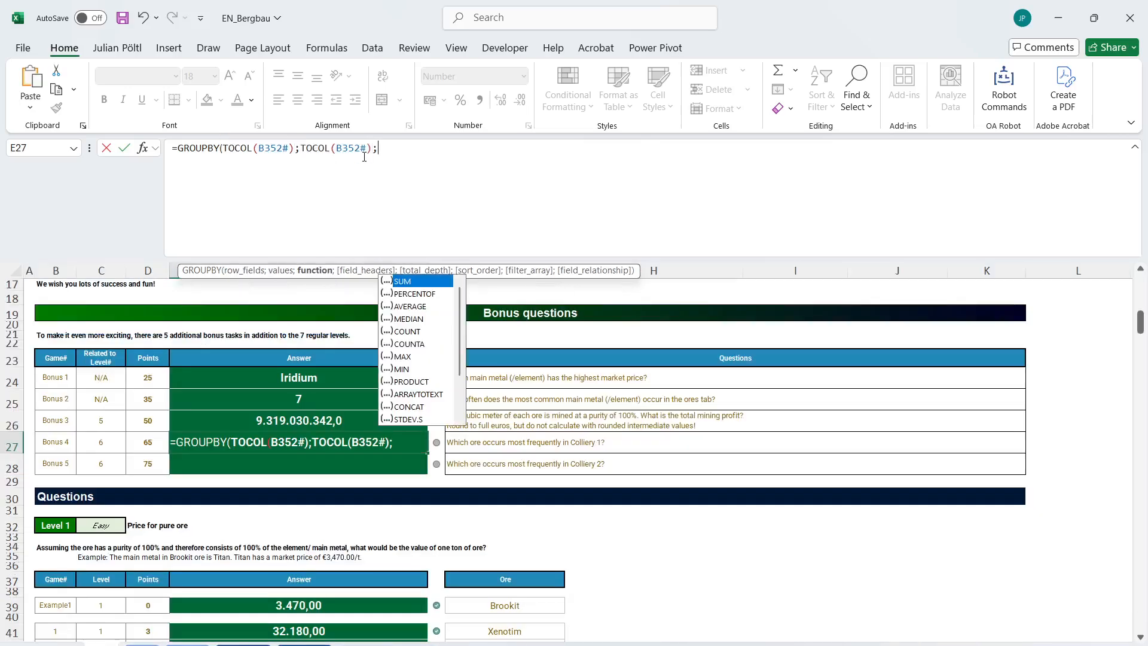
text(co)
Complete the GROUPBY with COUNTA and sort order -2, prefix it with @, and enter it as the Bonus 4 answer.
key(Down)
key(Tab)
text(;;)
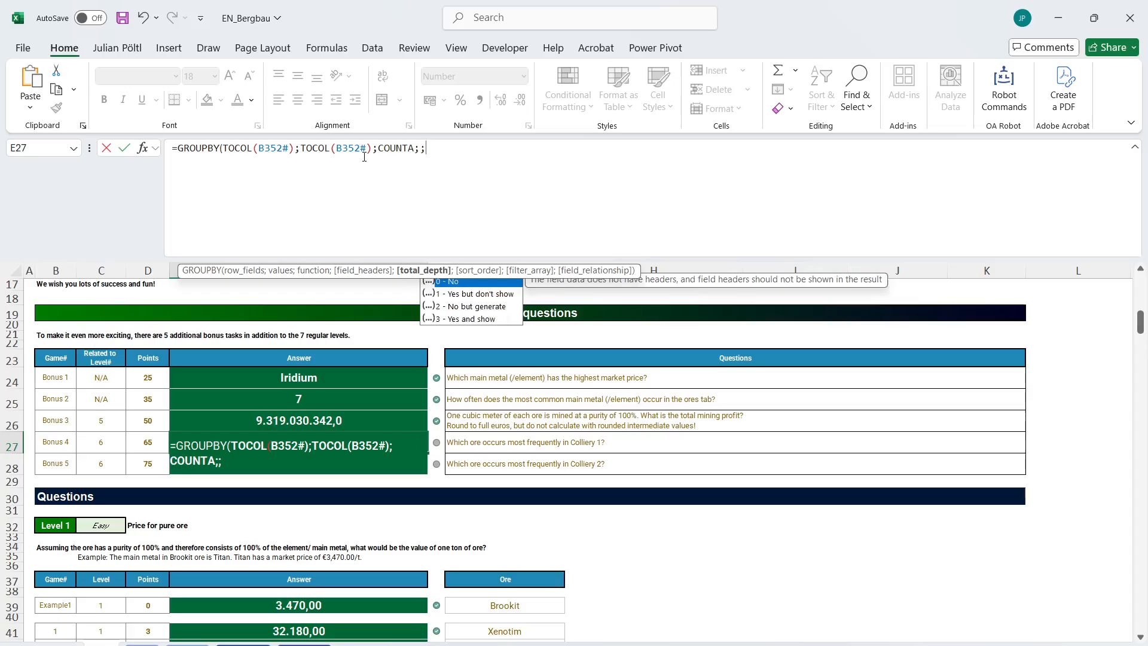
text(;-2))
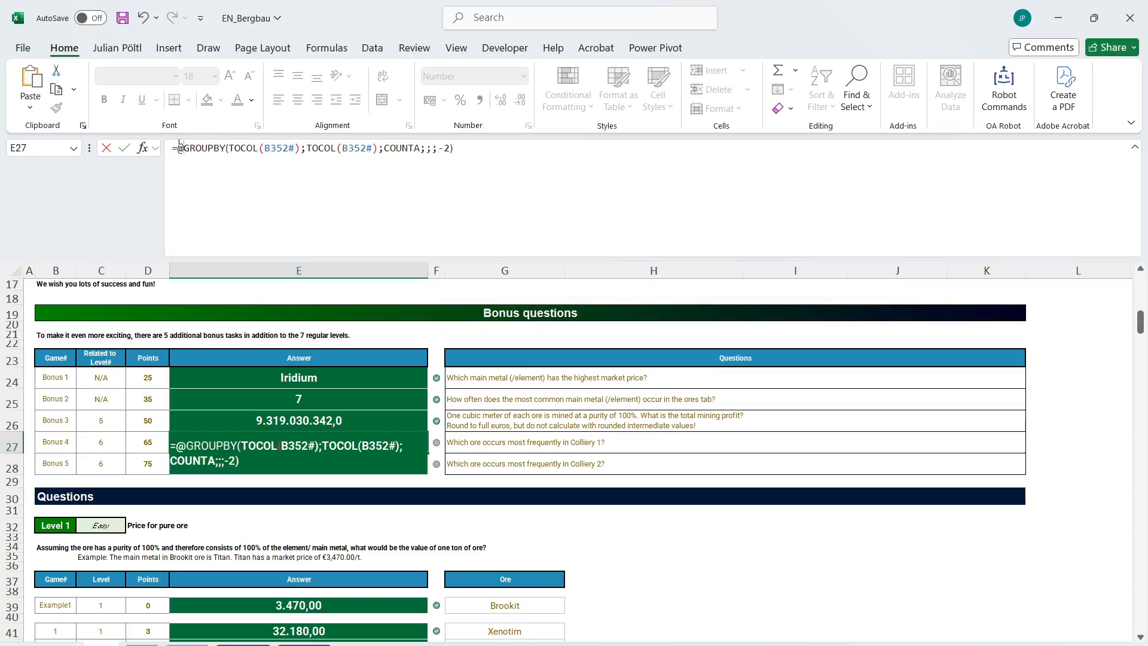
key(Return)
key(Up)
key(Down)
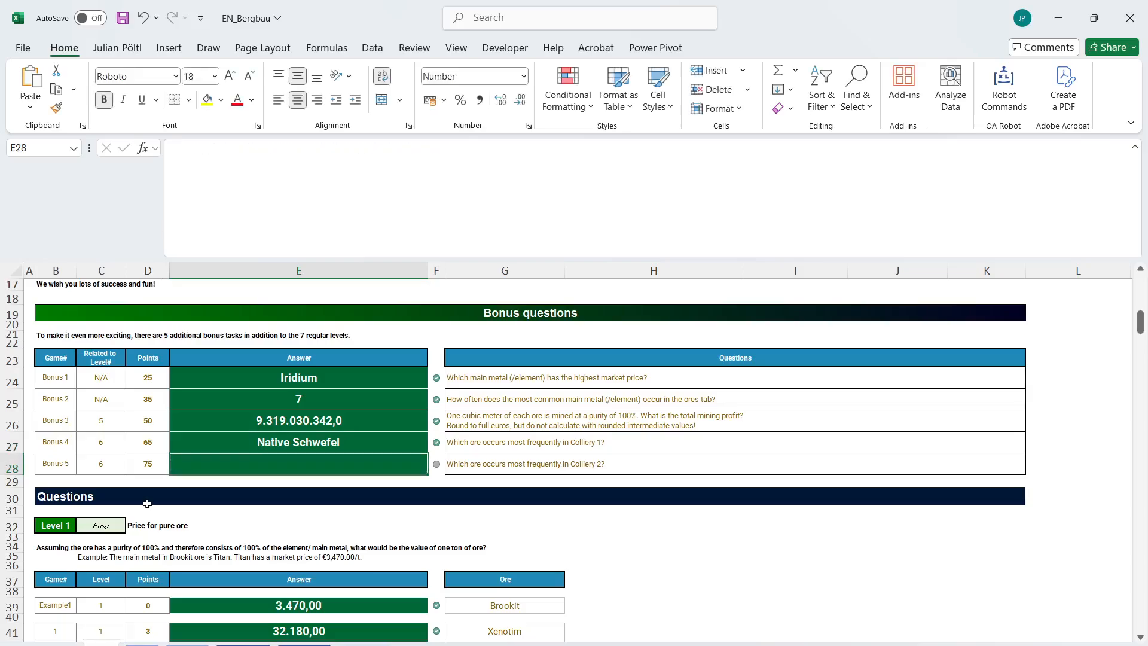
Run the RGBColorinHex macro on the coloured range B16:CO111 of the Coliery 2 sheet.
click(304, 645)
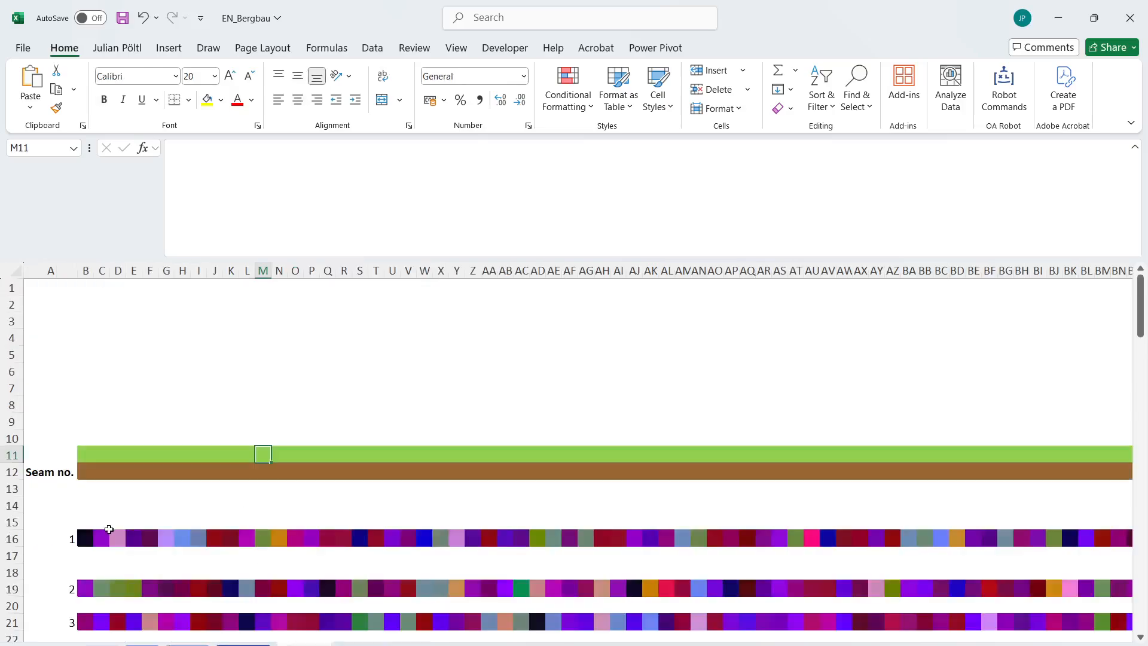
drag(90, 537, 1015, 566)
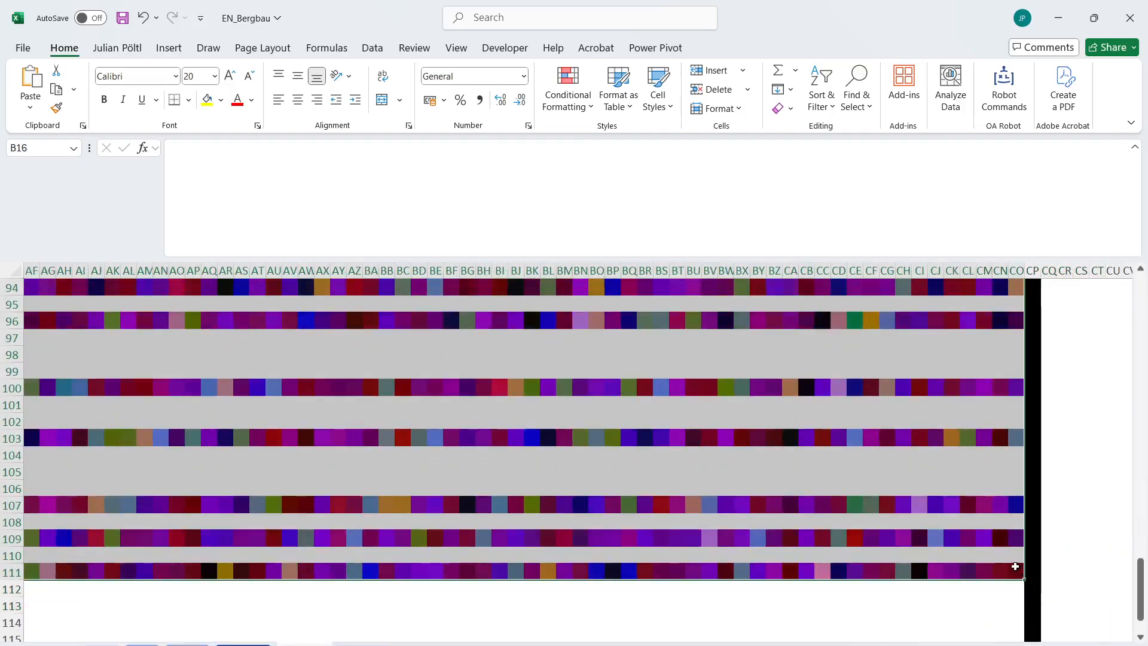
click(505, 48)
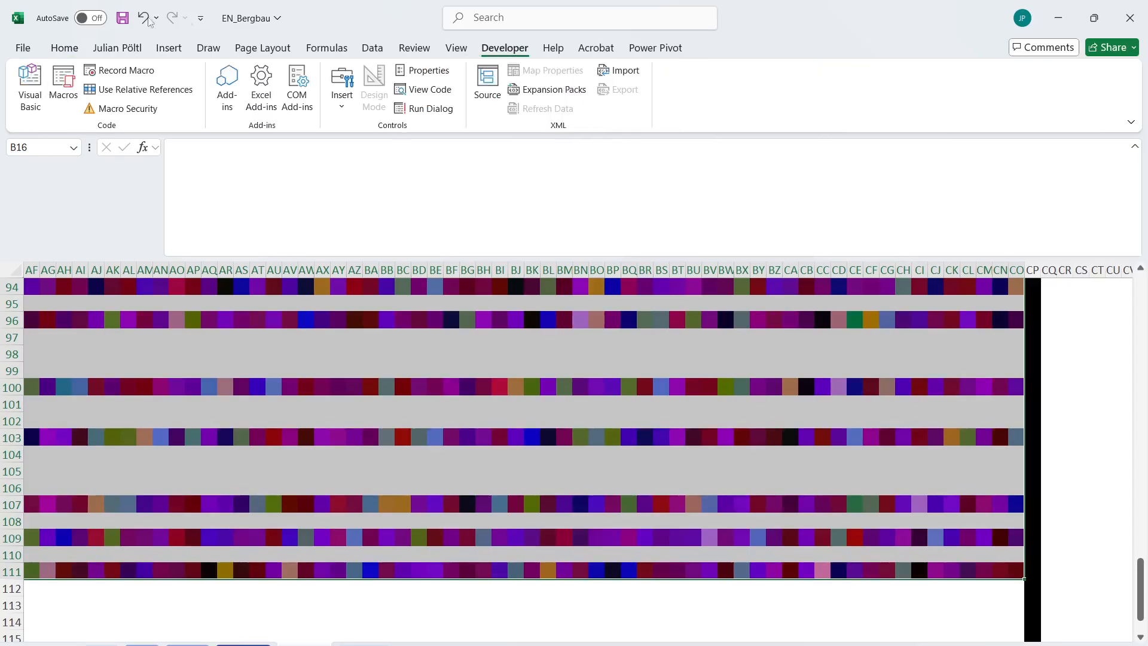
click(64, 105)
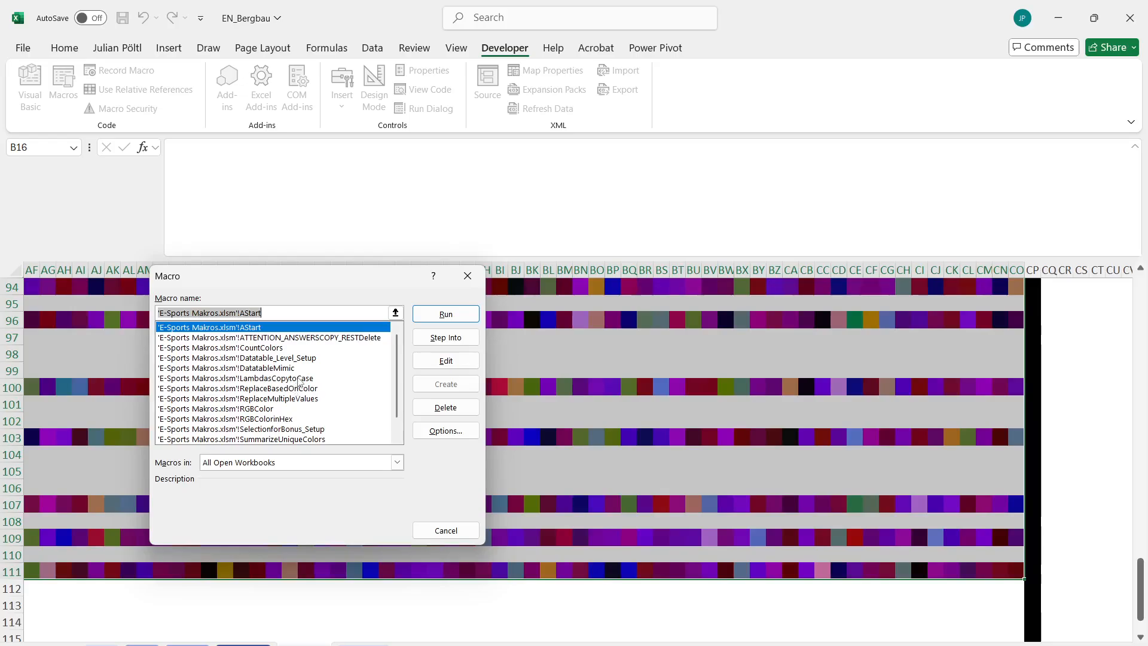
click(275, 419)
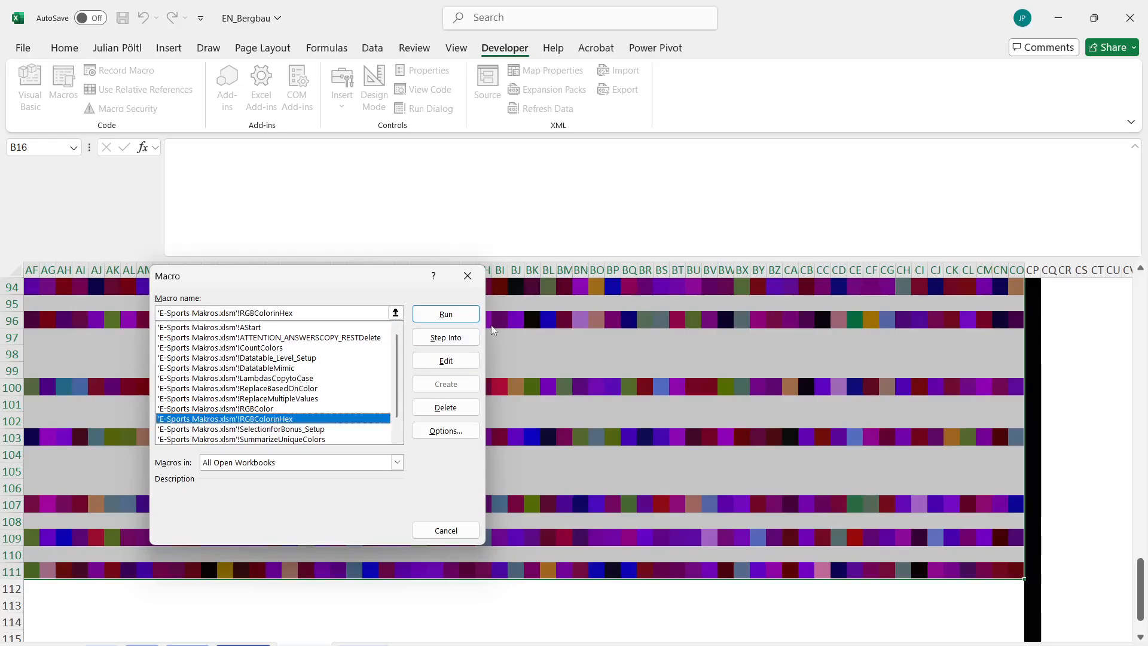
click(447, 314)
scroll(364, 361, left, 10)
scroll(364, 361, up, 20)
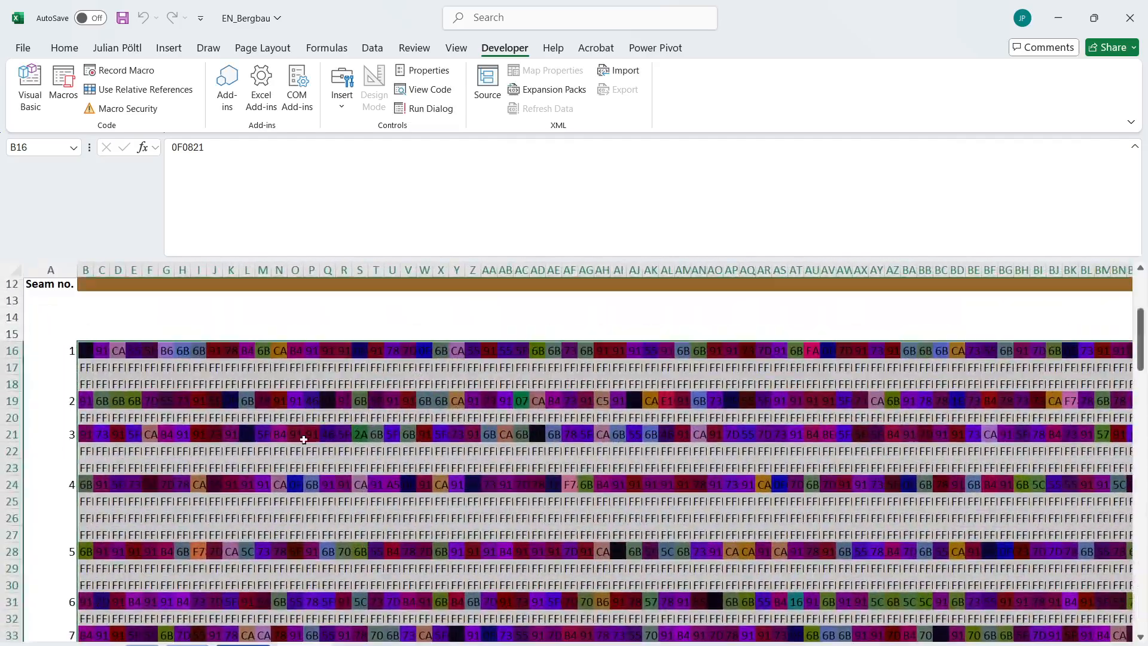
click(305, 440)
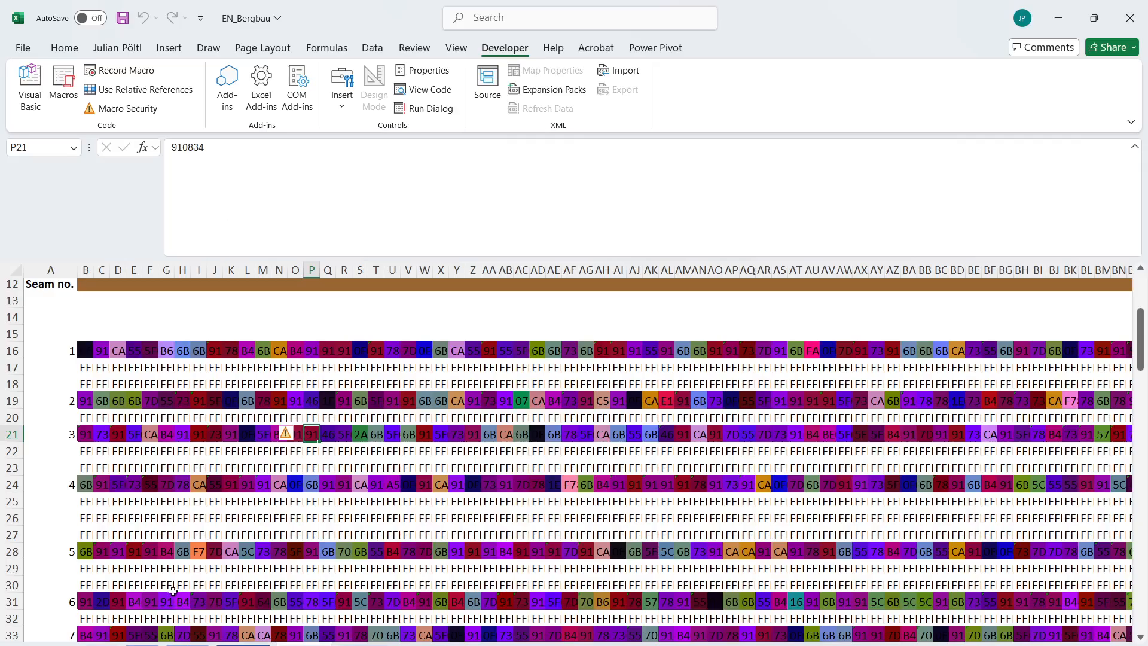
Start a FILTER formula in B435, below the Level 6 grids, with 'Coliery 2'!B16:CO111 as its array.
key(ctrl+Page_Down)
scroll(337, 515, down, 20)
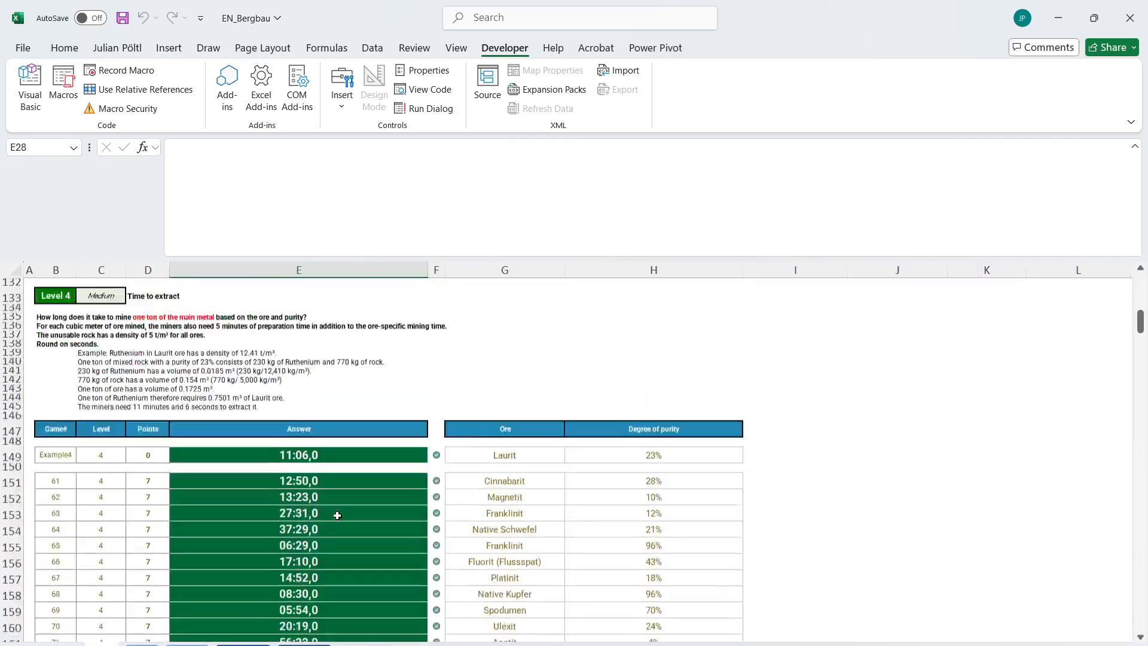
scroll(337, 515, down, 20)
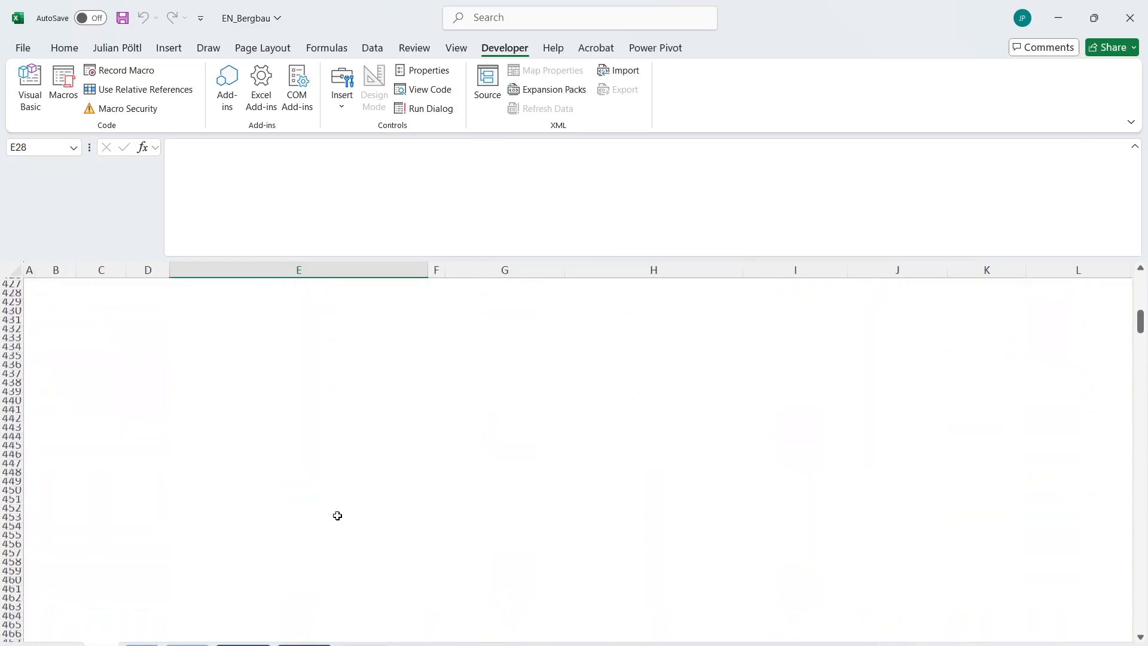
click(61, 358)
text(=FILTER()
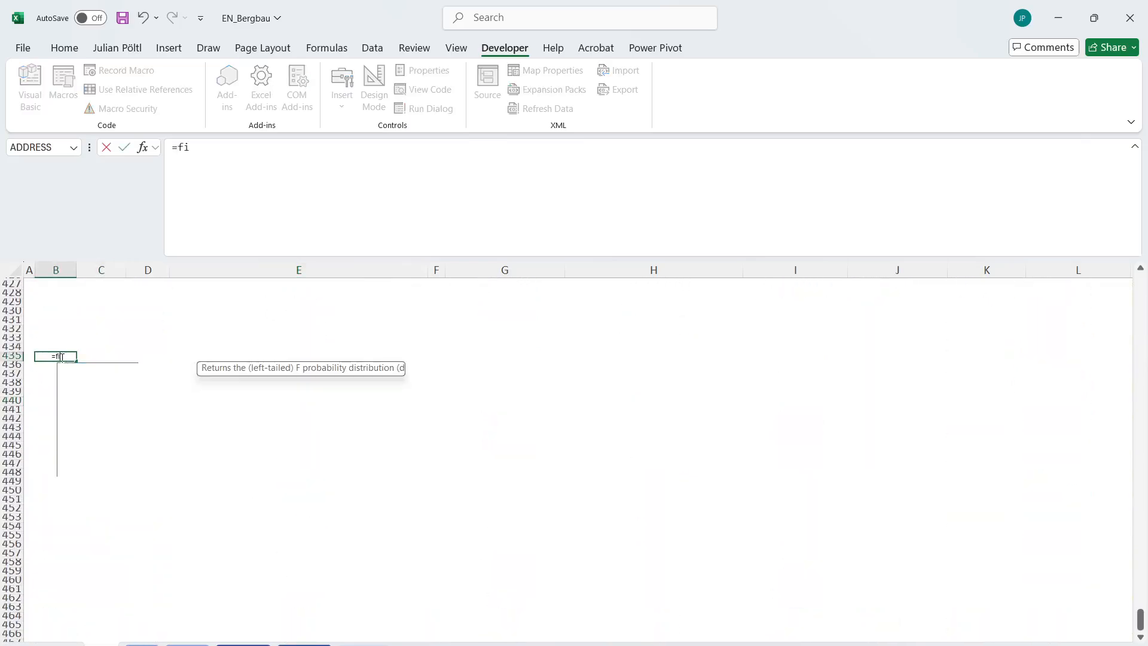
click(303, 644)
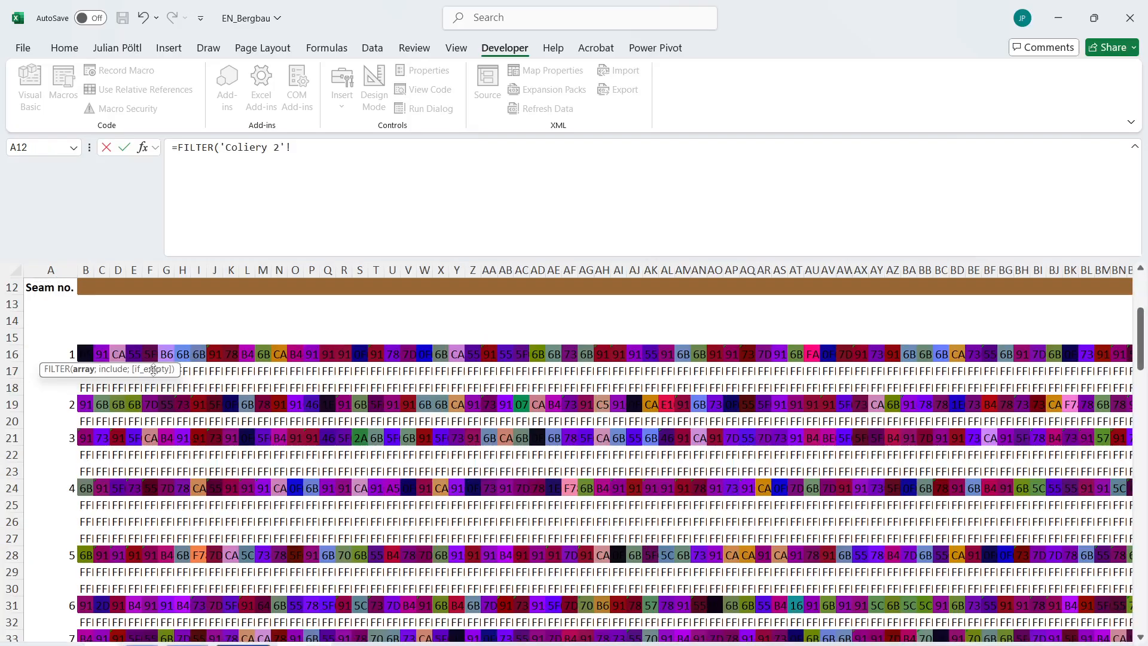
click(84, 346)
key(ctrl+shift+Right)
key(ctrl+shift+Down)
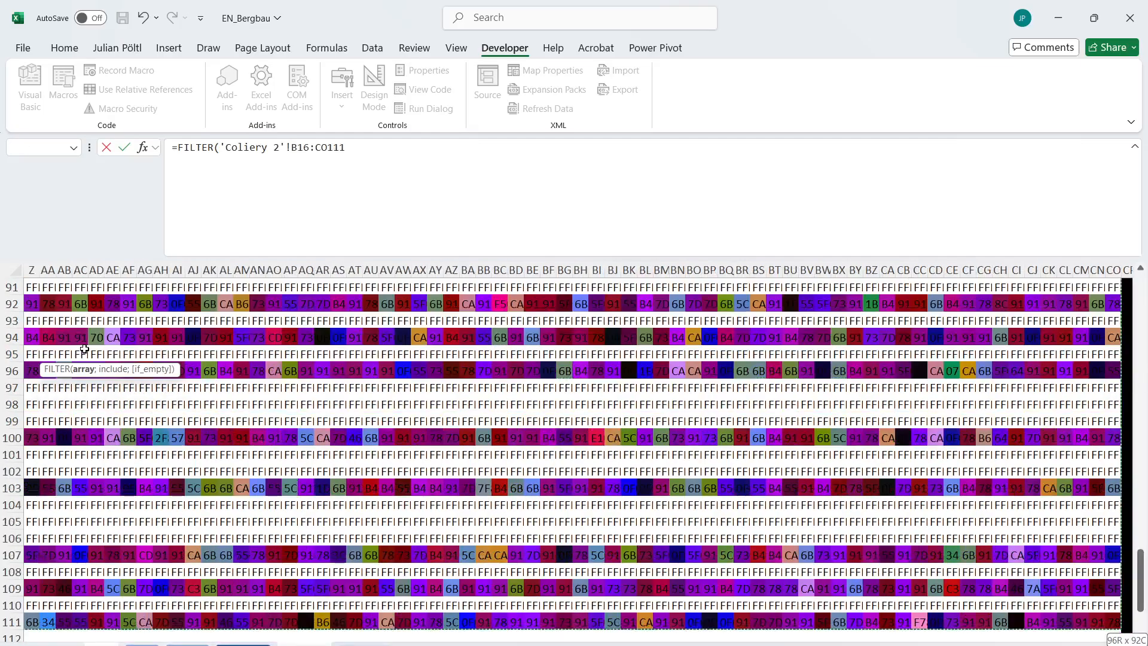
text(;)
Set the FILTER include argument to the seam numbers in 'Coliery 2'!A16:A111 and enter the formula.
scroll(112, 371, left, 10)
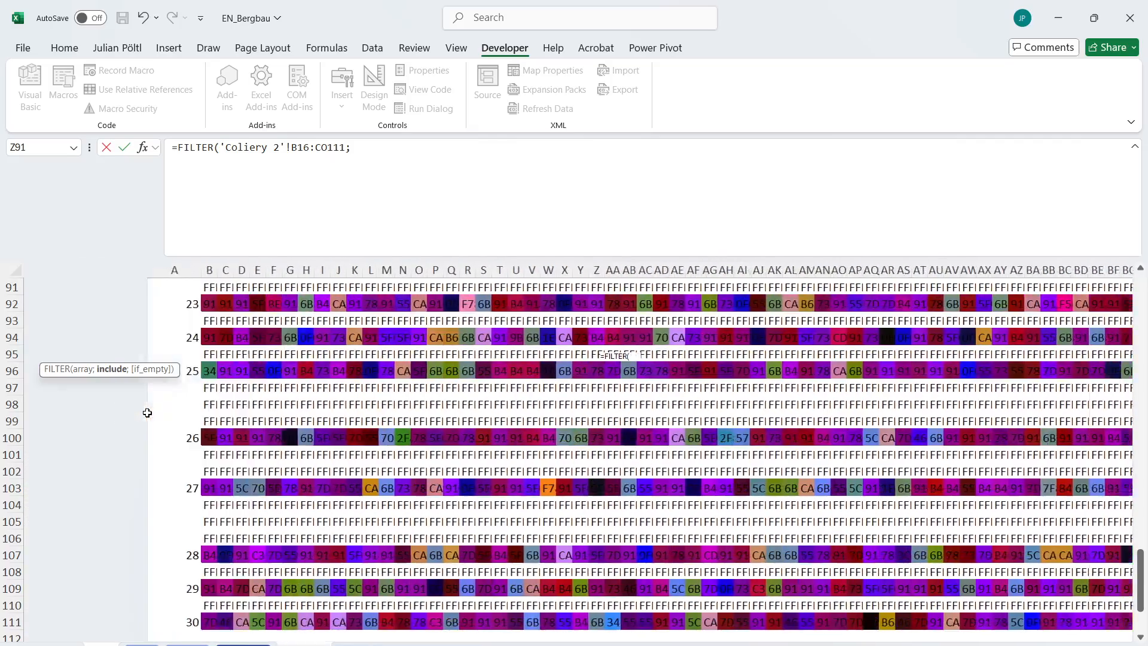
click(66, 623)
key(ctrl+shift+Up)
key(ctrl+shift+Up)
key(ctrl+shift+Up)
key(ctrl+shift+Up)
key(ctrl+shift+Up)
key(ctrl+shift+Up)
key(ctrl+shift+Up)
key(ctrl+shift+Up)
key(ctrl+shift+Up)
key(ctrl+shift+Up)
key(ctrl+shift+Up)
key(ctrl+shift+Up)
key(ctrl+shift+Up)
key(ctrl+shift+Up)
key(ctrl+shift+Up)
key(ctrl+shift+Up)
key(ctrl+shift+Up)
key(ctrl+shift+Up)
key(ctrl+shift+Up)
key(ctrl+shift+Up)
key(ctrl+shift+Up)
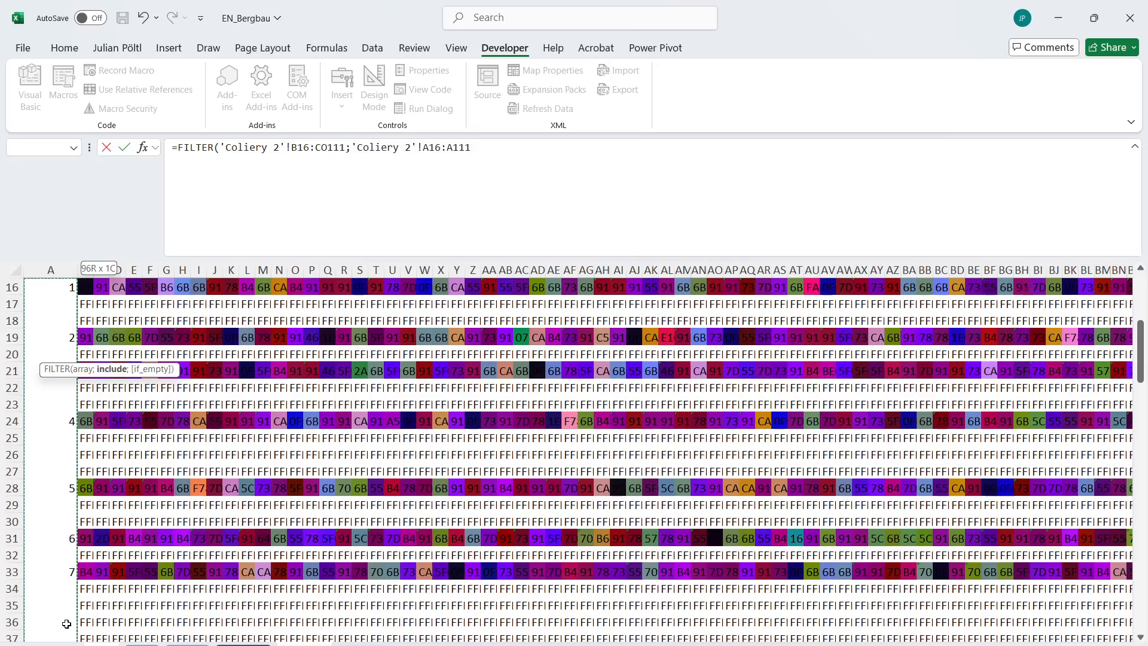
key(Return)
Wrap the B435 FILTER in an INDEX whose array is the ore names in Ores!A2:A101.
scroll(175, 507, up, 20)
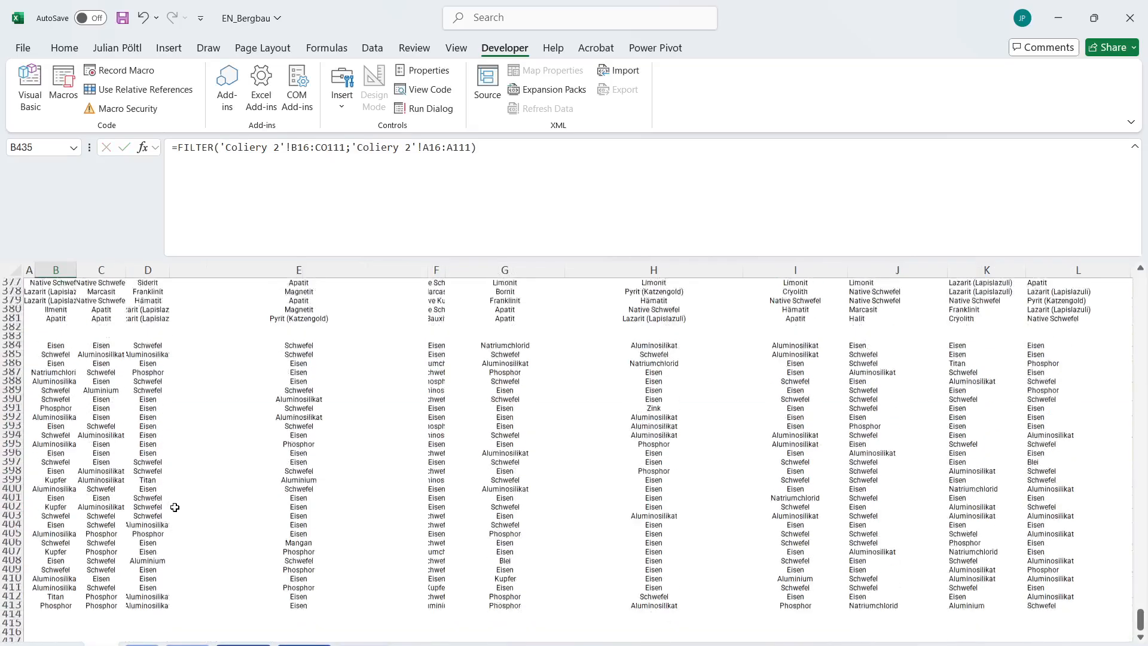
scroll(174, 507, up, 20)
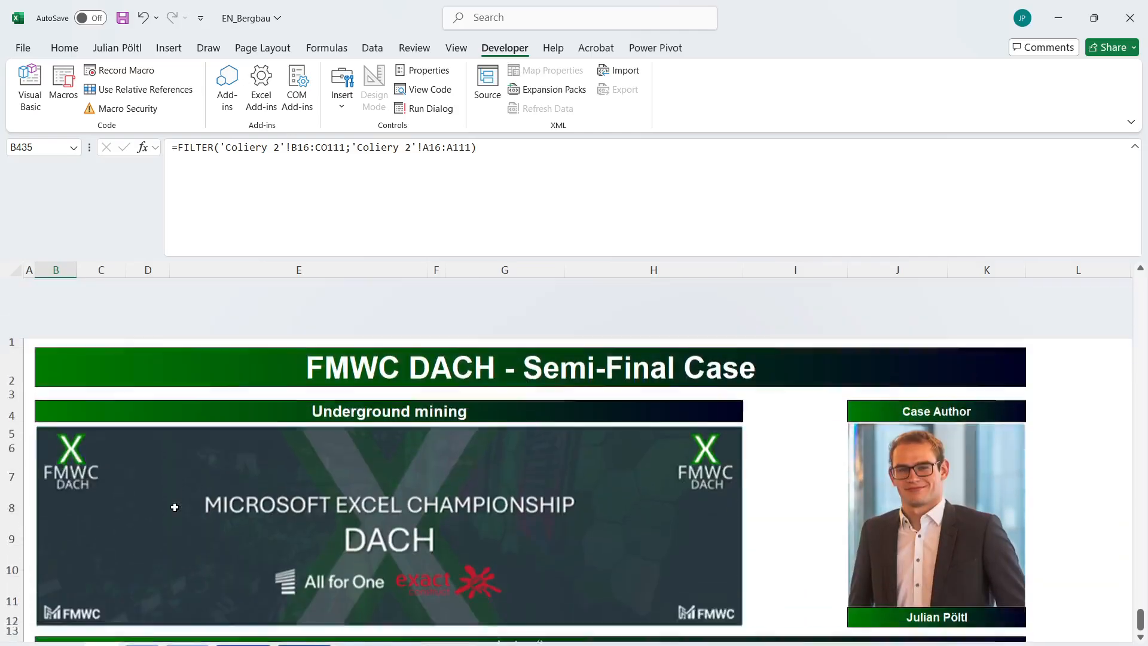
scroll(174, 506, down, 20)
scroll(175, 507, down, 20)
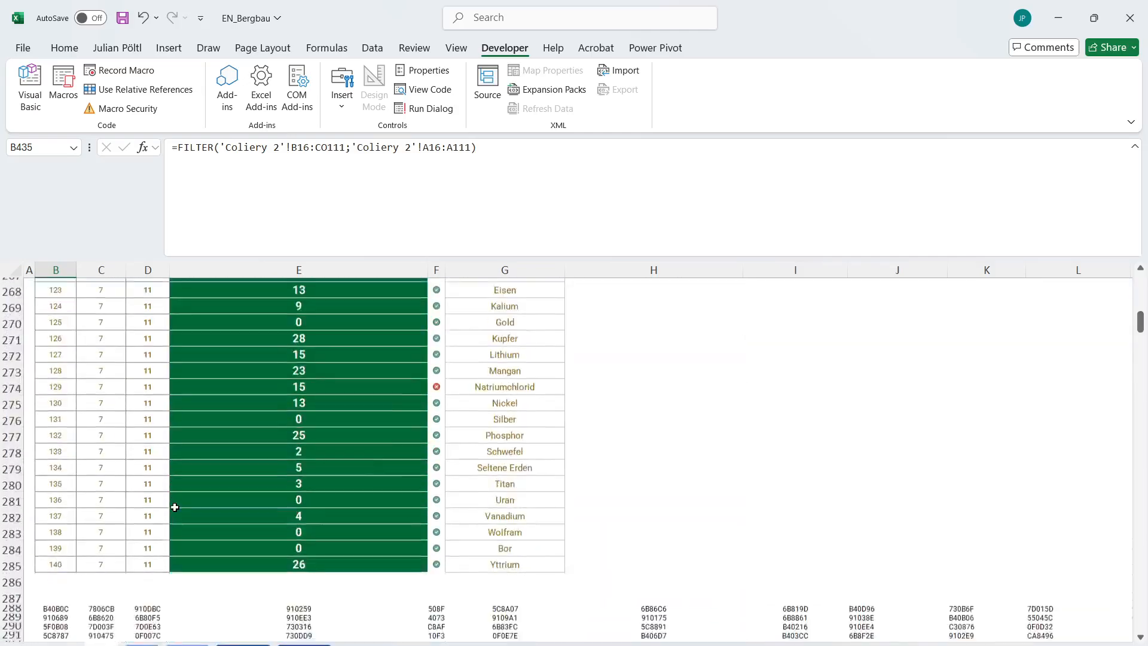
click(179, 148)
key(Tab)
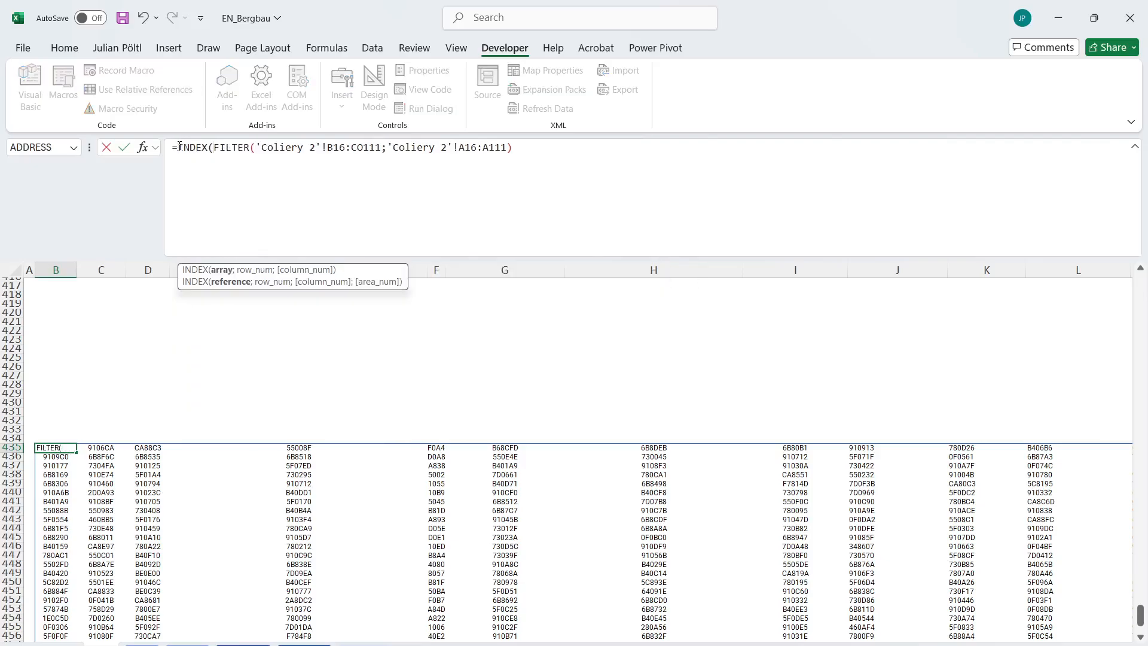
click(144, 644)
click(106, 390)
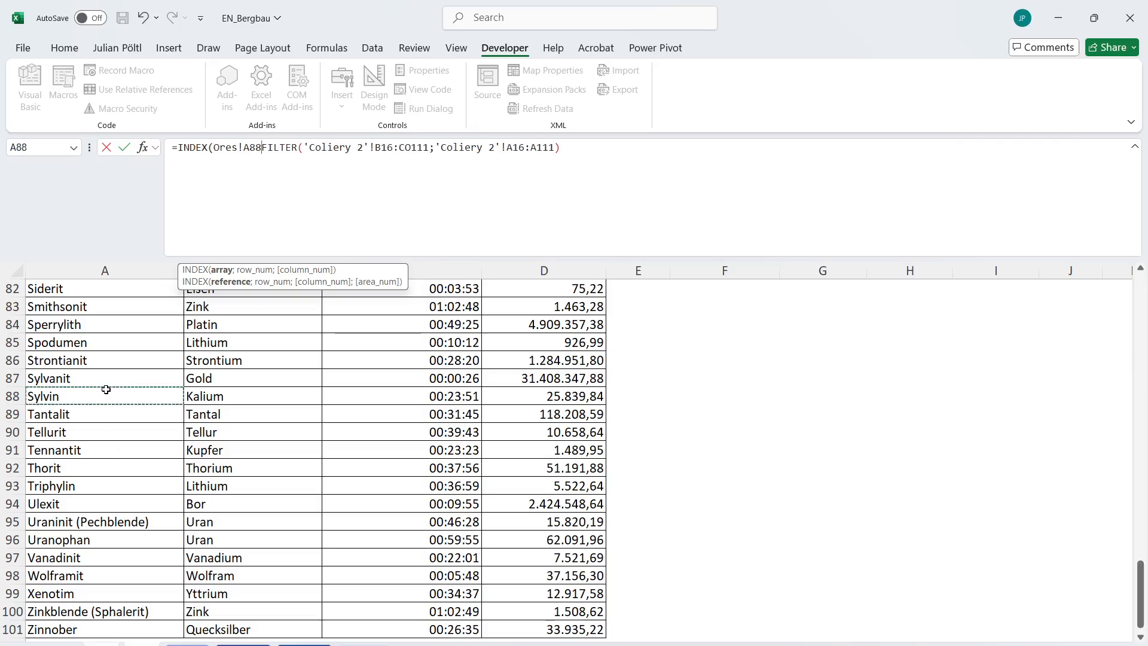
key(ctrl+Down)
key(ctrl+shift+Up)
key(shift+Down)
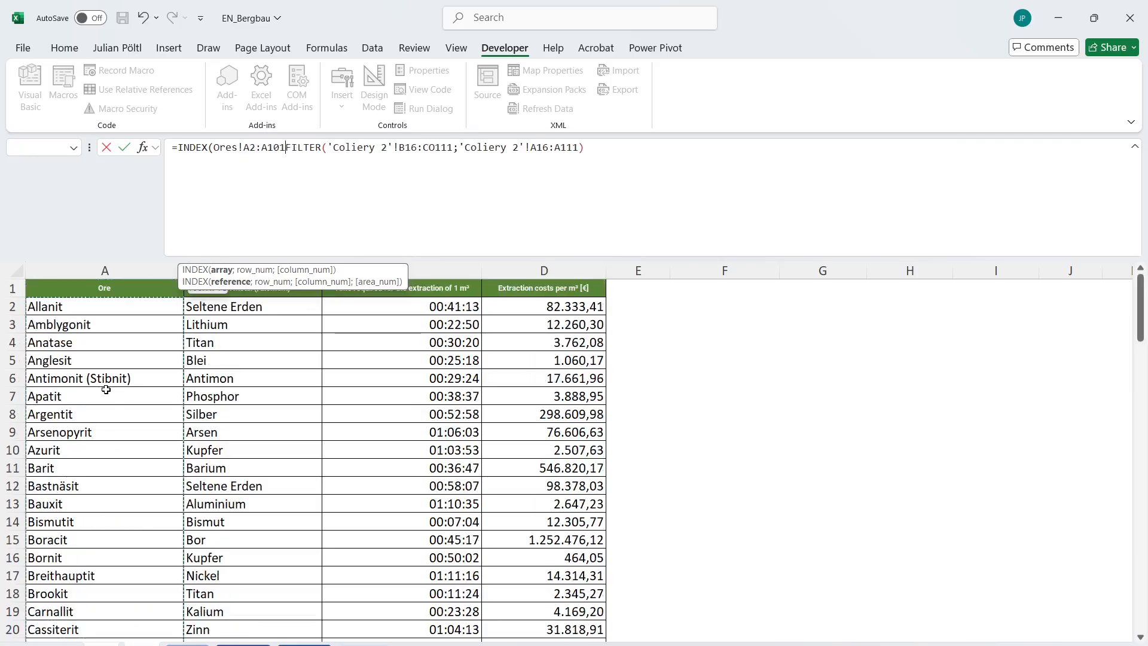
text(;)
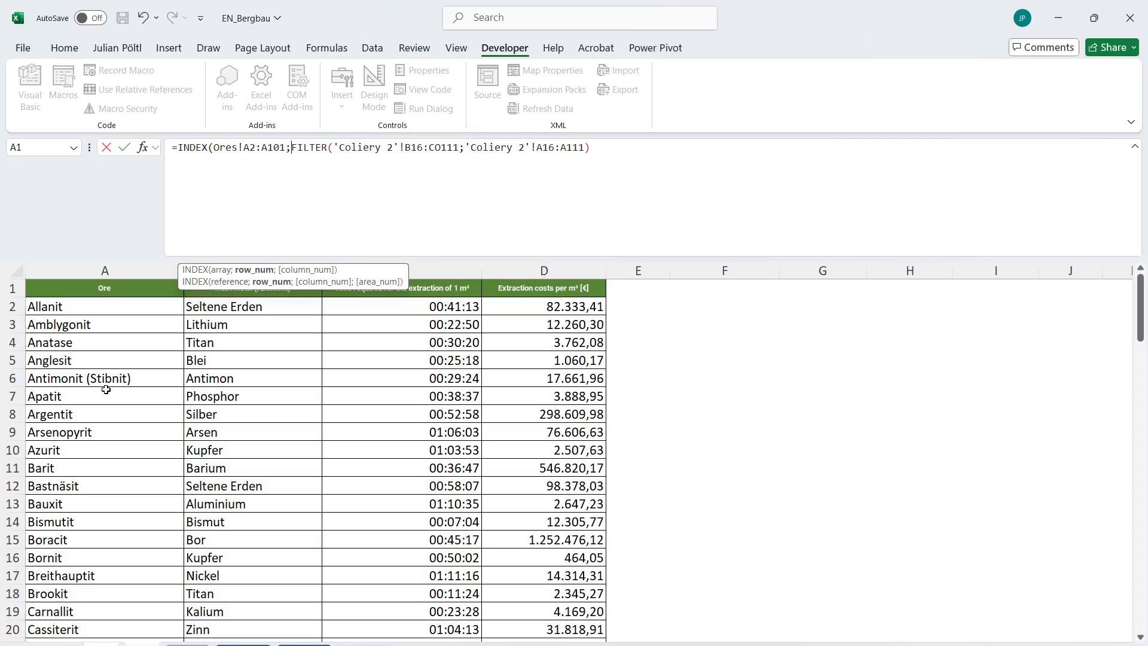
text(de)
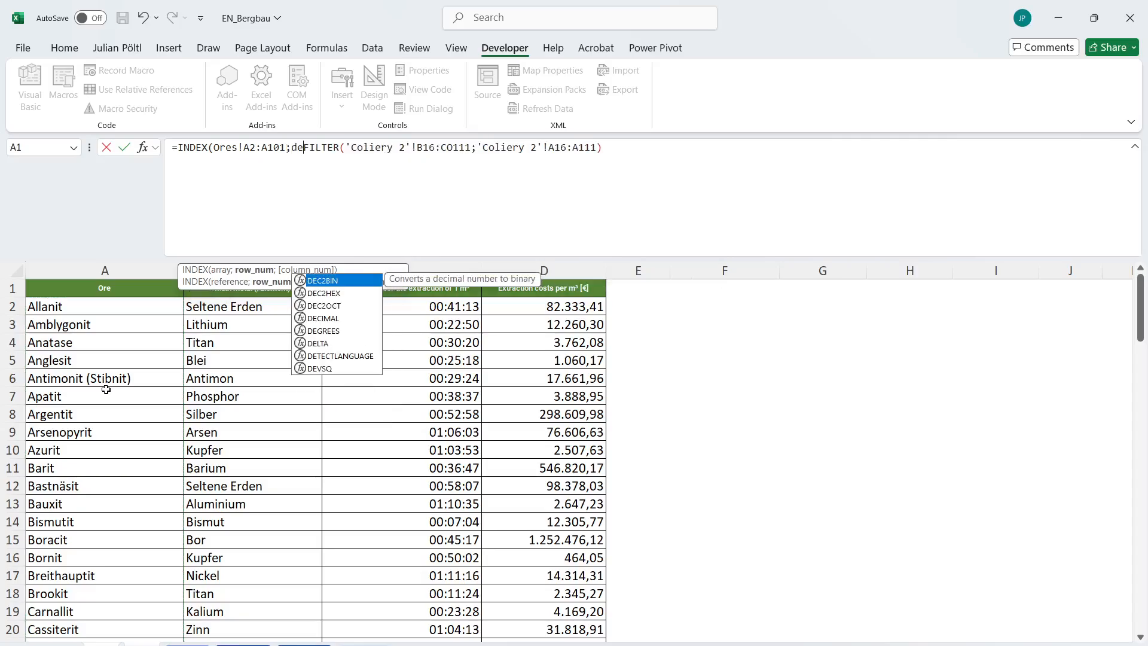
Nest HEX2DEC around the FILTER as the row number of the INDEX.
key(BackSpace)
key(BackSpace)
text(hex)
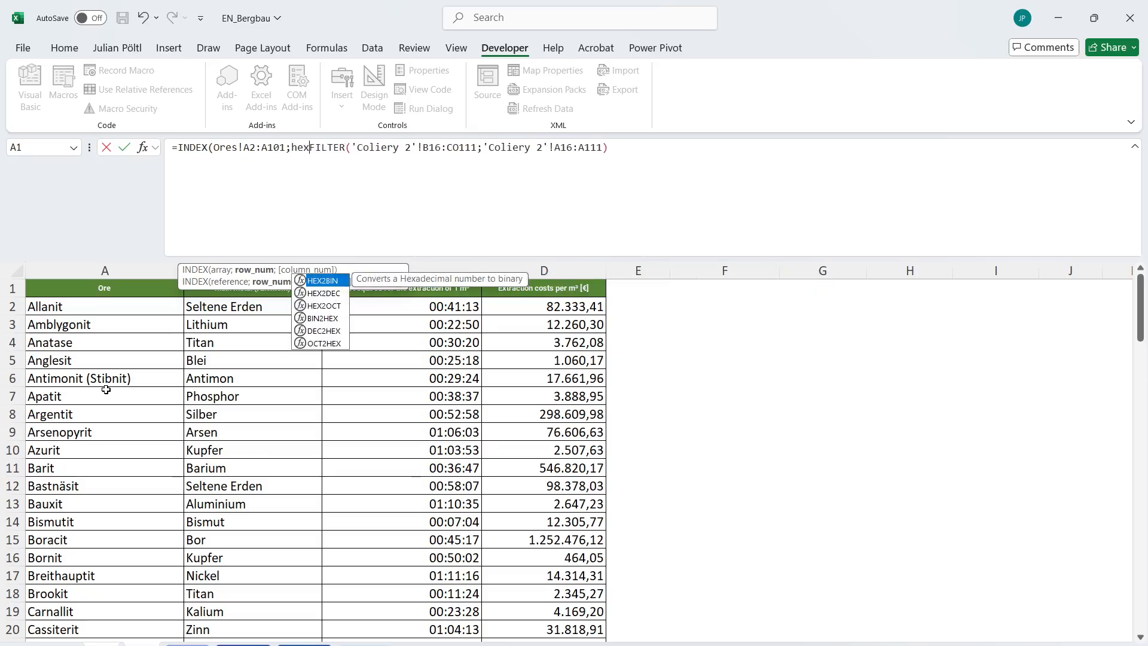
key(Down)
key(Tab)
Insert LEFT inside HEX2DEC so that it takes the FILTER result as its text.
text(r)
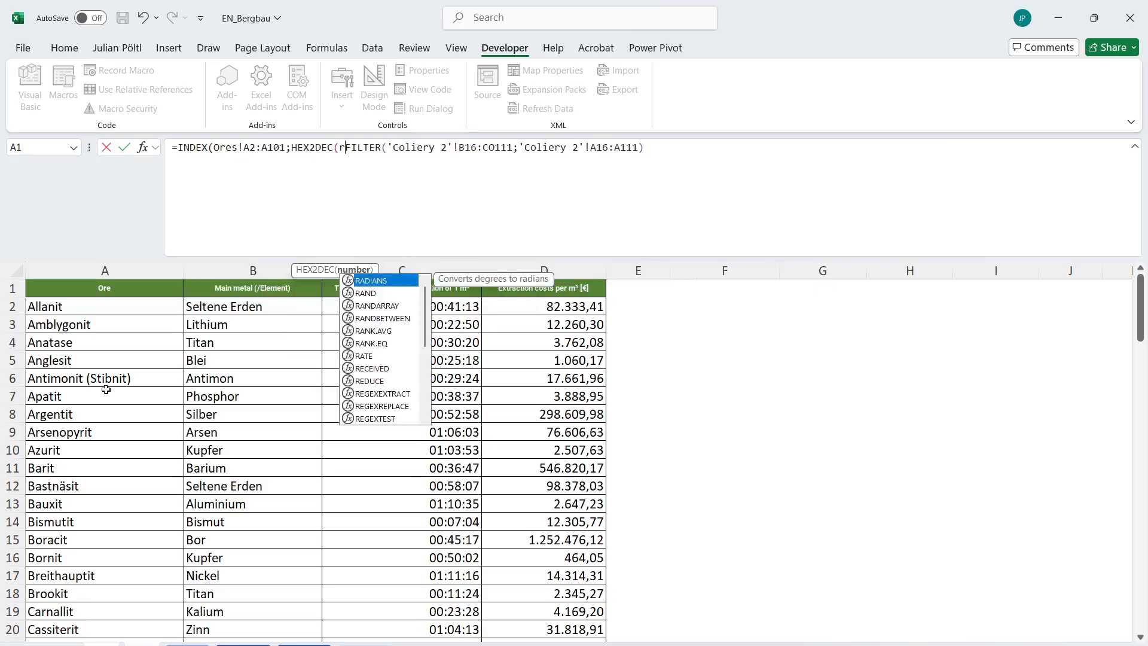
key(BackSpace)
text(le)
key(Tab)
key(ctrl+Down)
key(ctrl+Down)
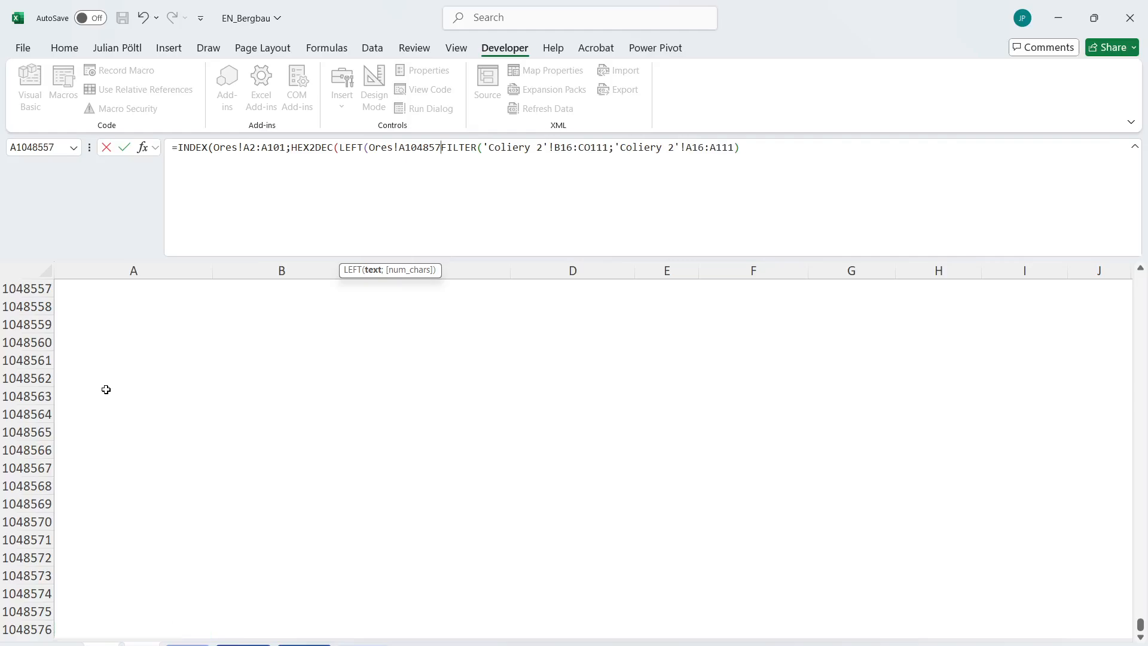
key(BackSpace)
key(BackSpace)
key(BackSpace)
key(BackSpace)
key(BackSpace)
key(BackSpace)
key(BackSpace)
key(BackSpace)
key(BackSpace)
key(BackSpace)
key(BackSpace)
key(BackSpace)
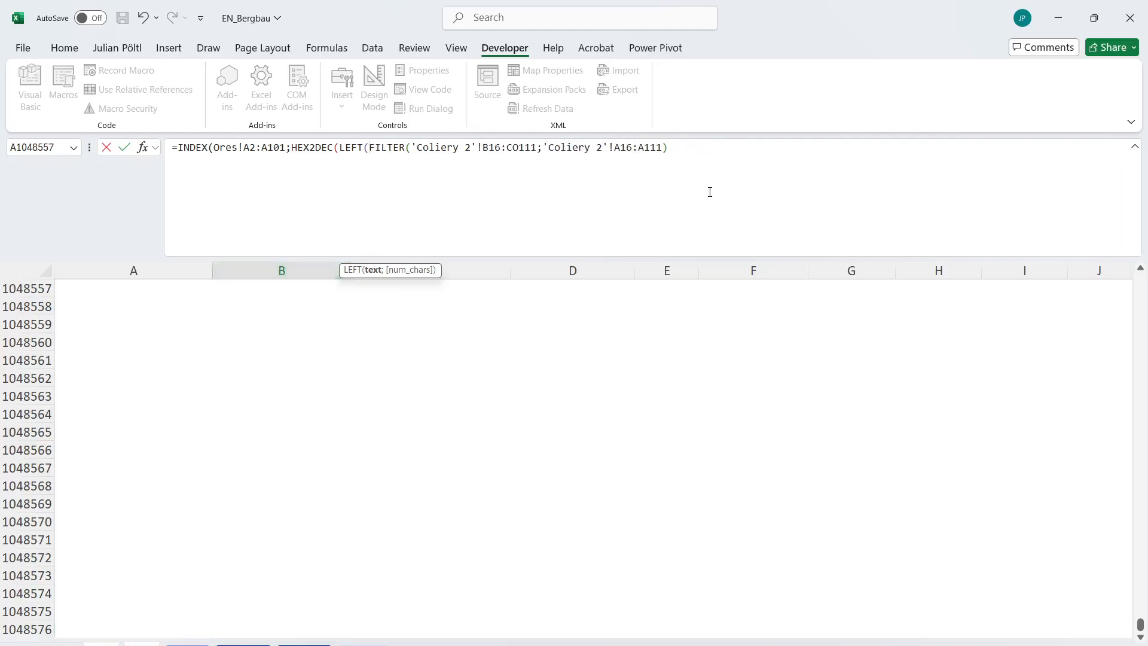
Limit LEFT to 3 characters, divide the HEX2DEC result by 40, and enter the INDEX formula in B435.
text(;3)))
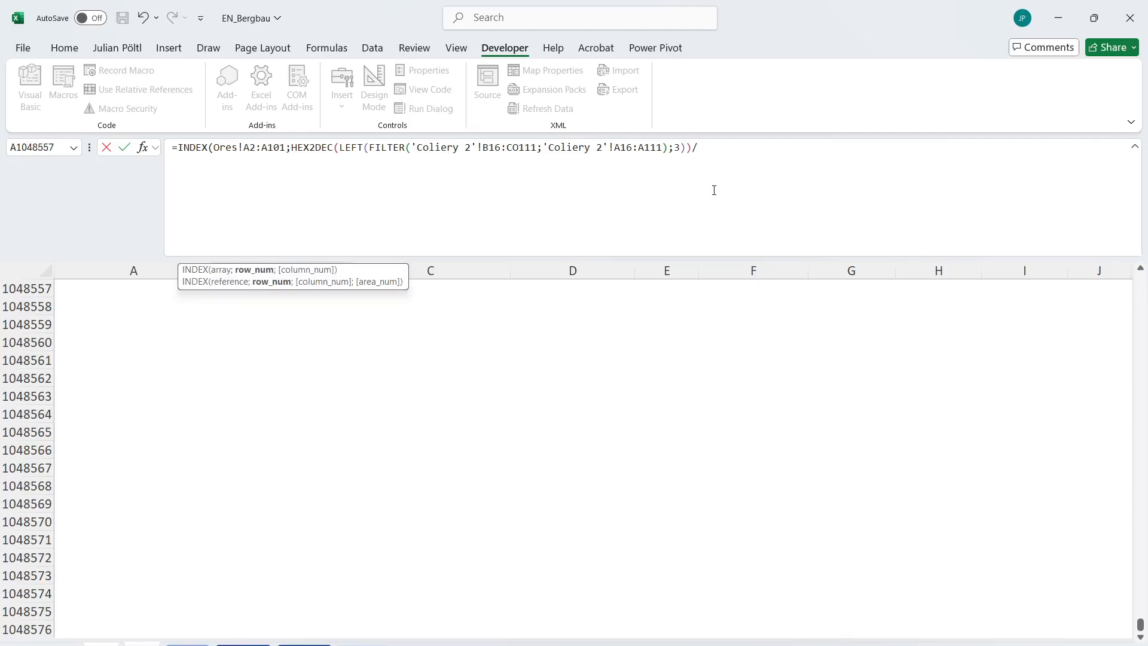
text(/40))
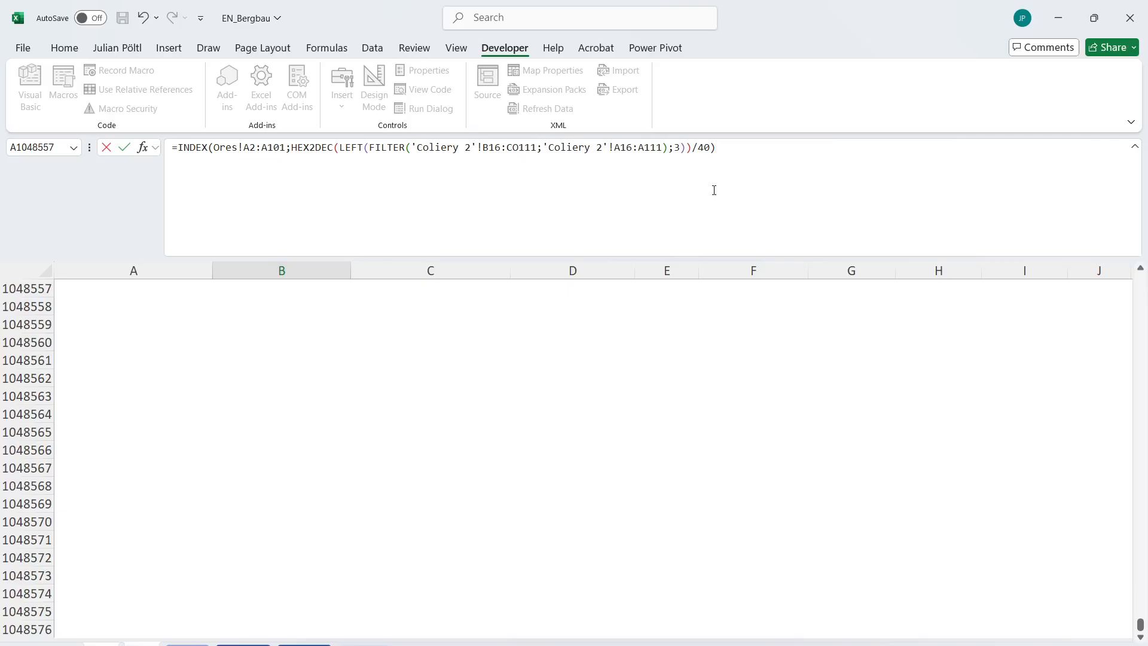
key(ctrl+Return)
scroll(591, 294, up, 20)
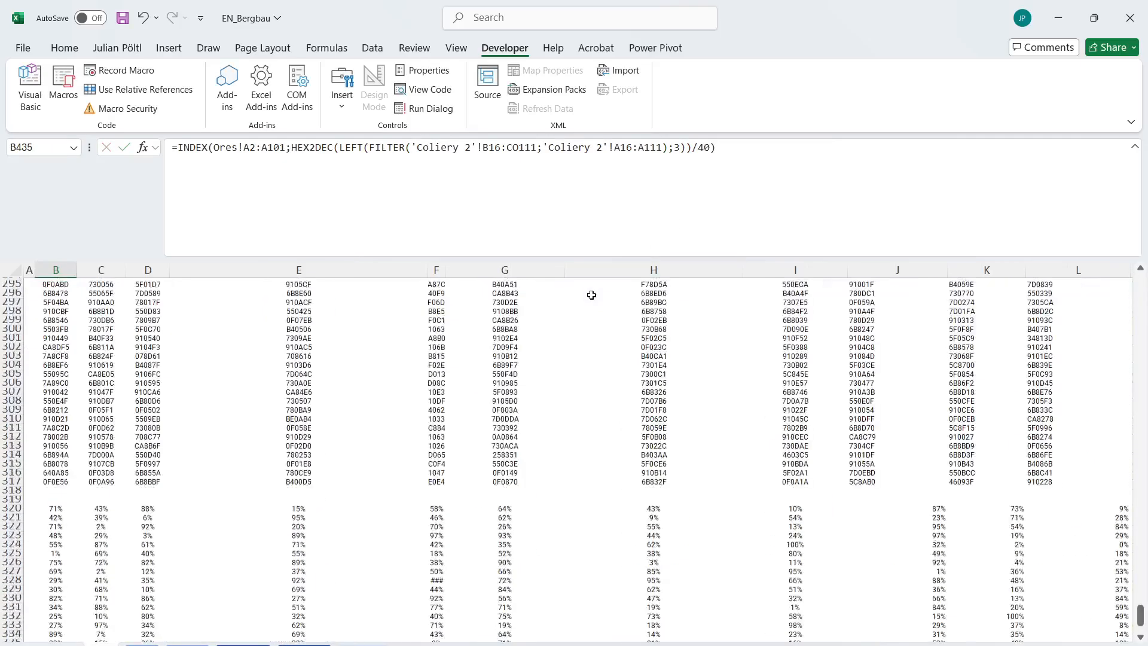
scroll(379, 385, down, 6)
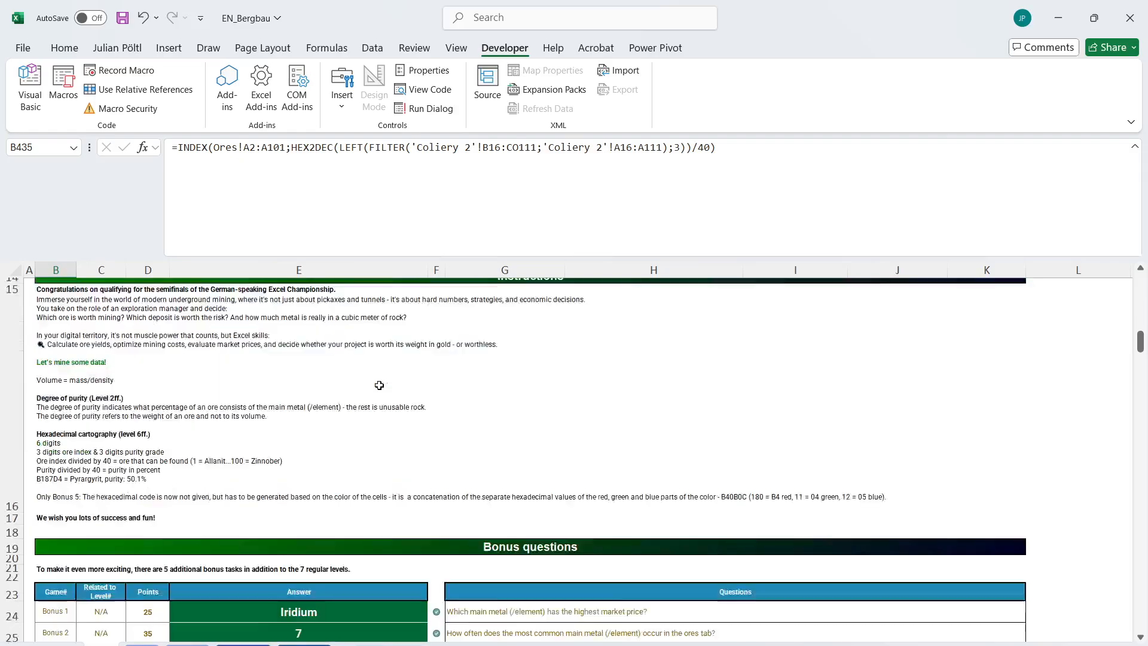
Copy the Bonus 4 GROUPBY formula from E27 into the Bonus 5 answer cell E28.
click(311, 434)
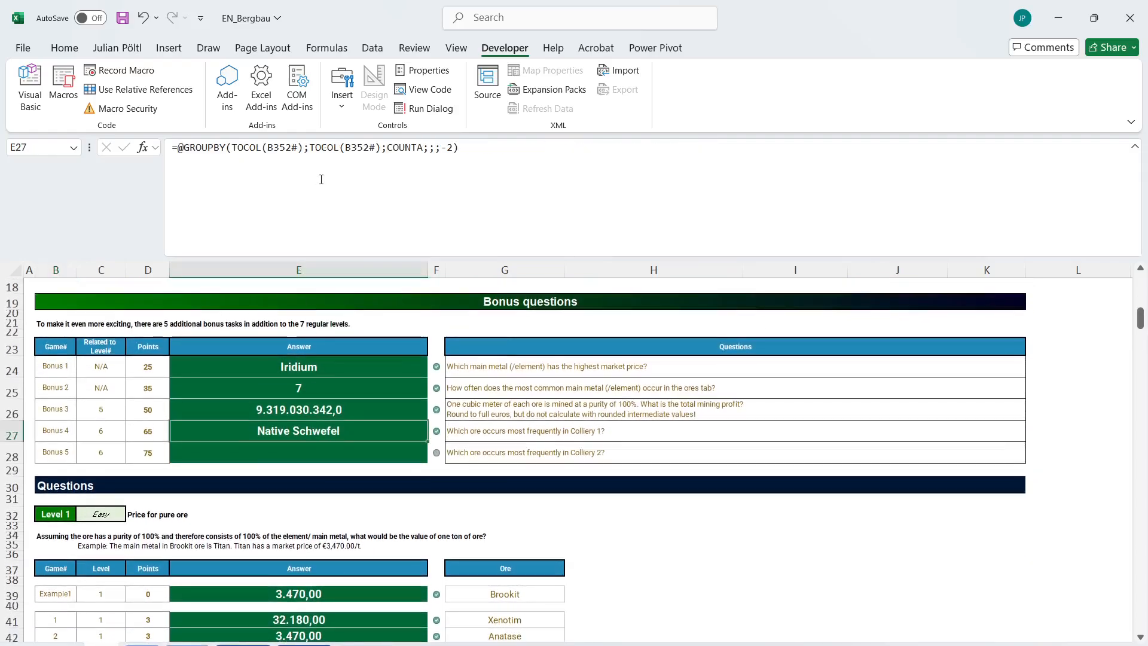
double_click(311, 433)
key(Escape)
click(307, 447)
click(302, 216)
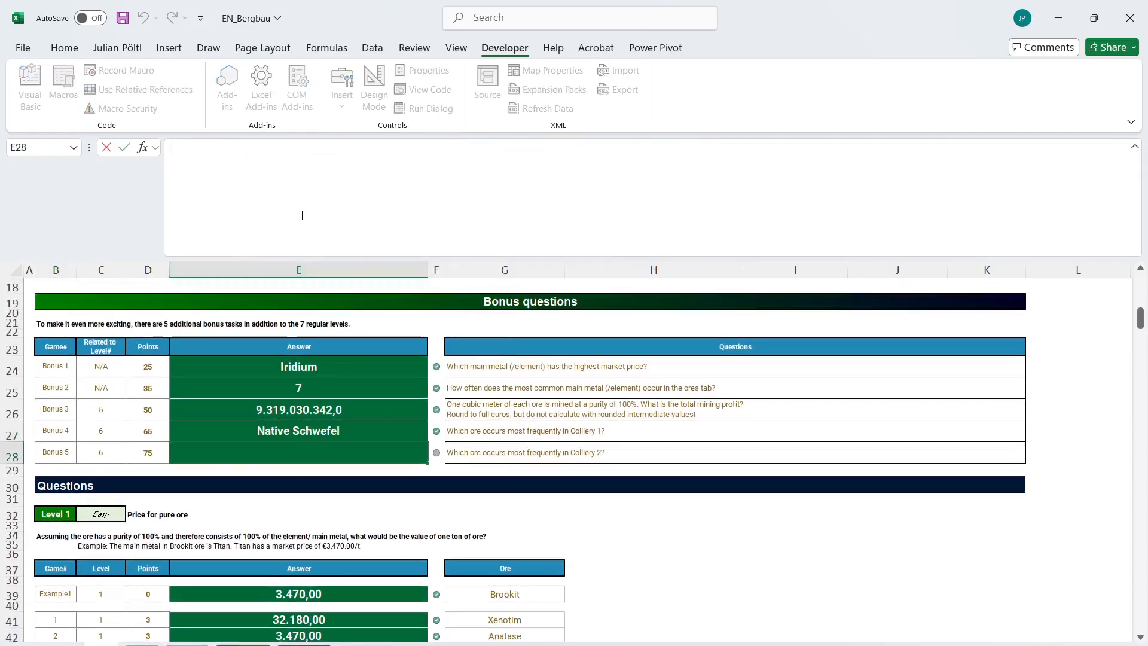
key(ctrl+v)
Point the first TOCOL in the E28 formula to the spilled range B384#.
double_click(284, 148)
scroll(242, 436, down, 18)
scroll(242, 436, down, 20)
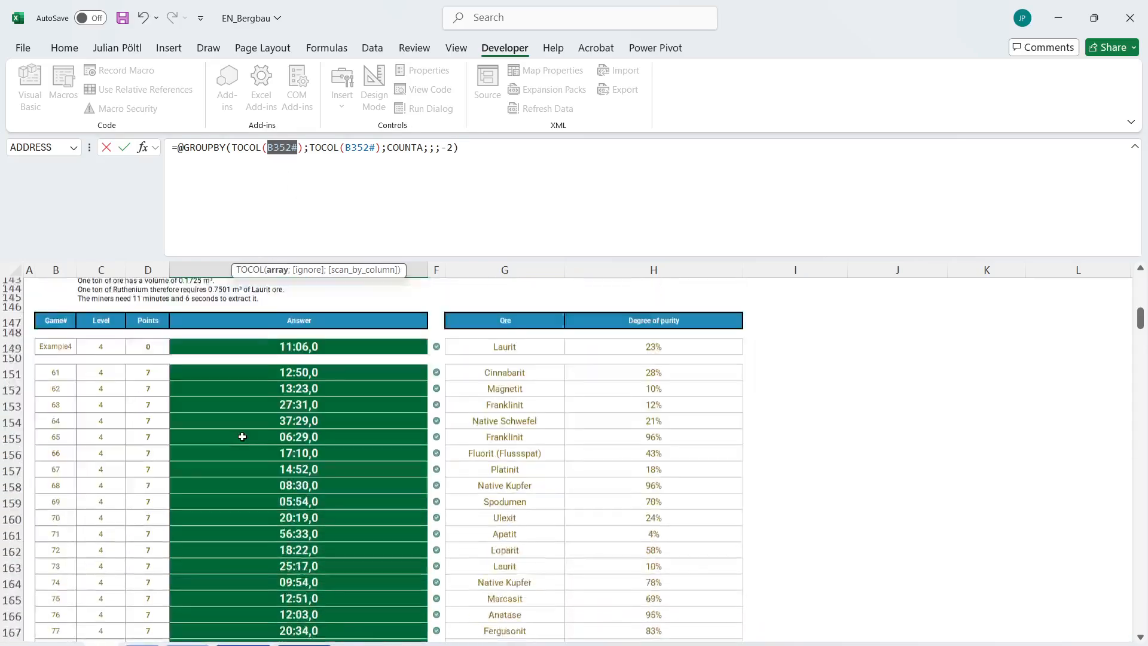
scroll(67, 433, up, 7)
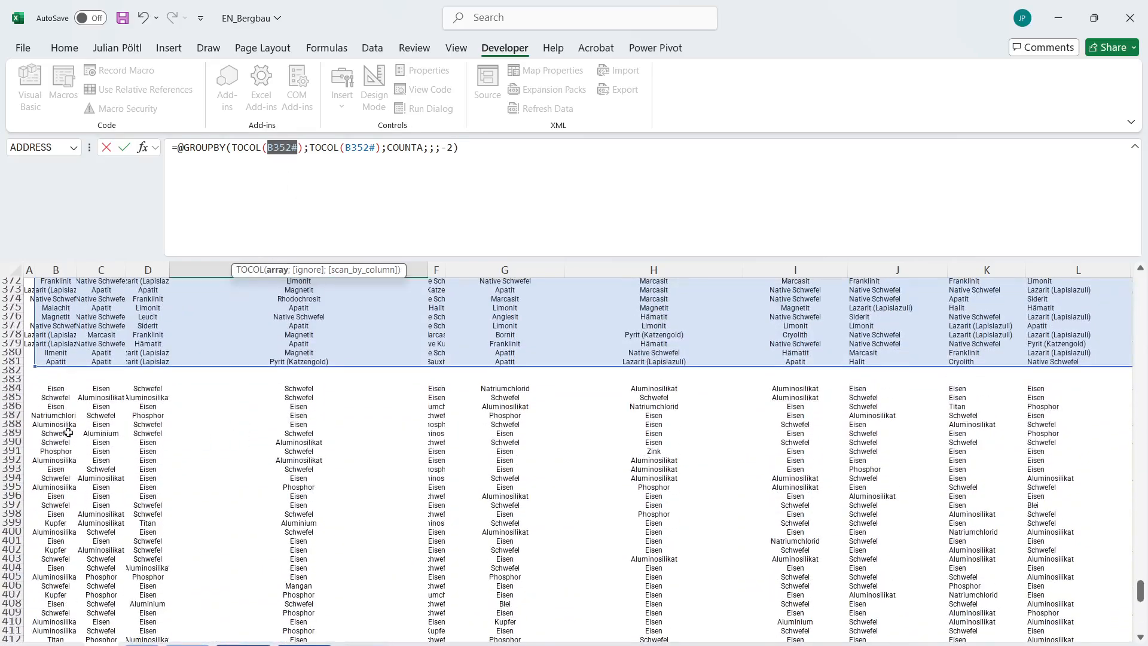
click(52, 390)
key(ctrl+shift+Right)
key(ctrl+shift+Down)
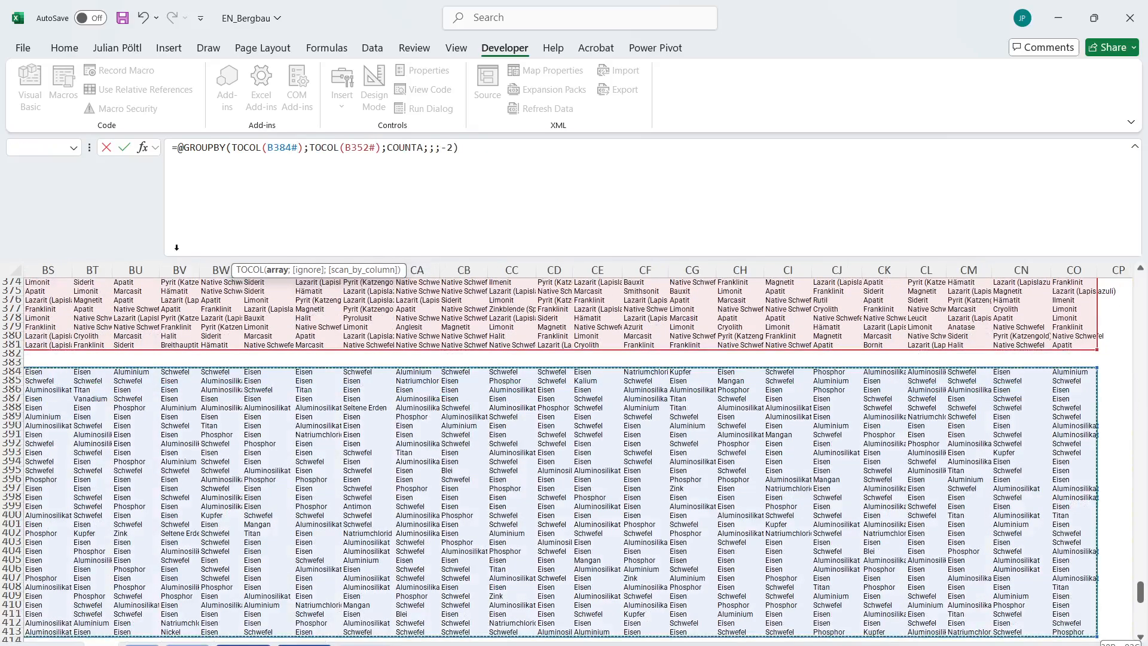
Use B384# in the second TOCOL as well and enter the Bonus 5 formula.
double_click(282, 147)
key(ctrl+c)
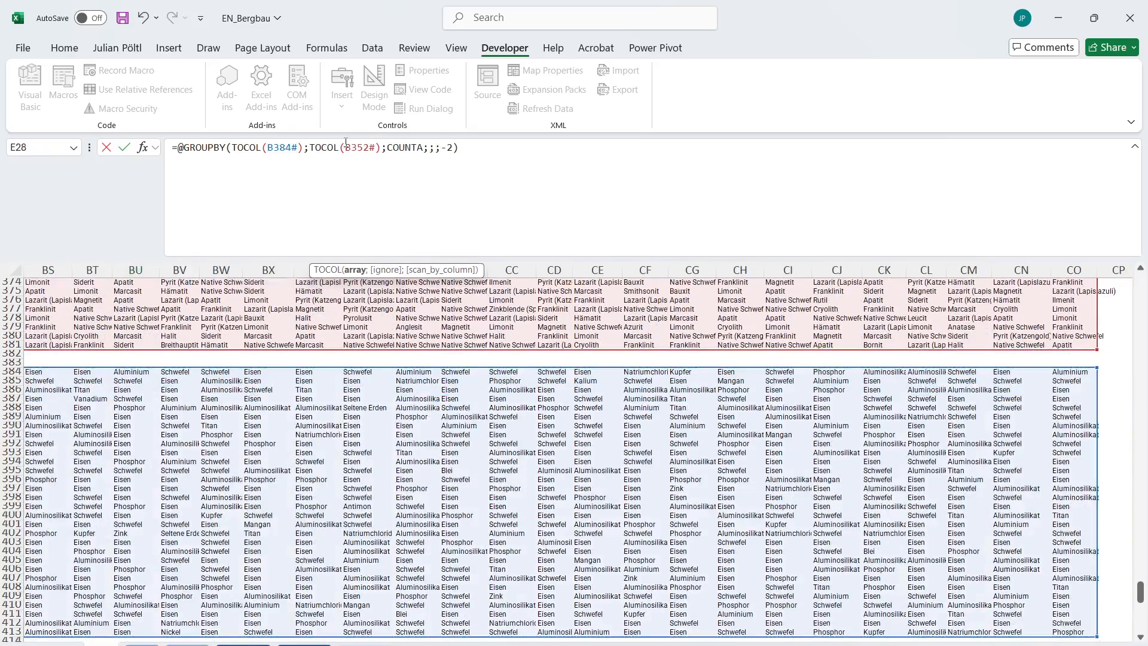
double_click(354, 147)
key(ctrl+v)
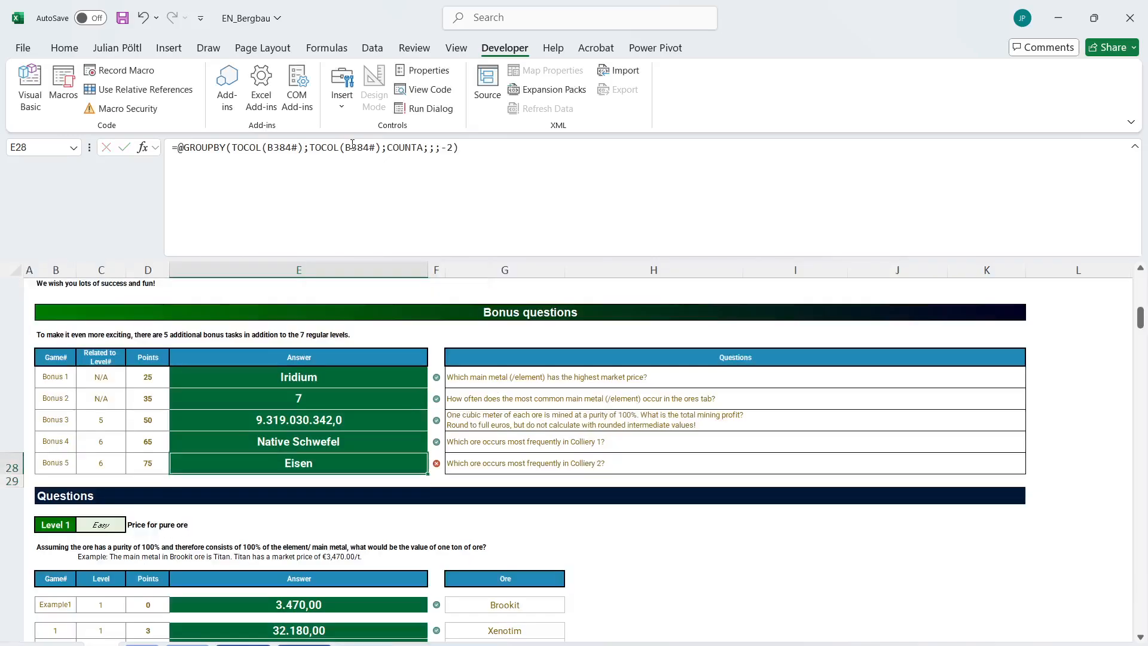
key(ctrl+Return)
Replace XLOOKUP with INDEX in the formula of B384.
scroll(321, 404, down, 20)
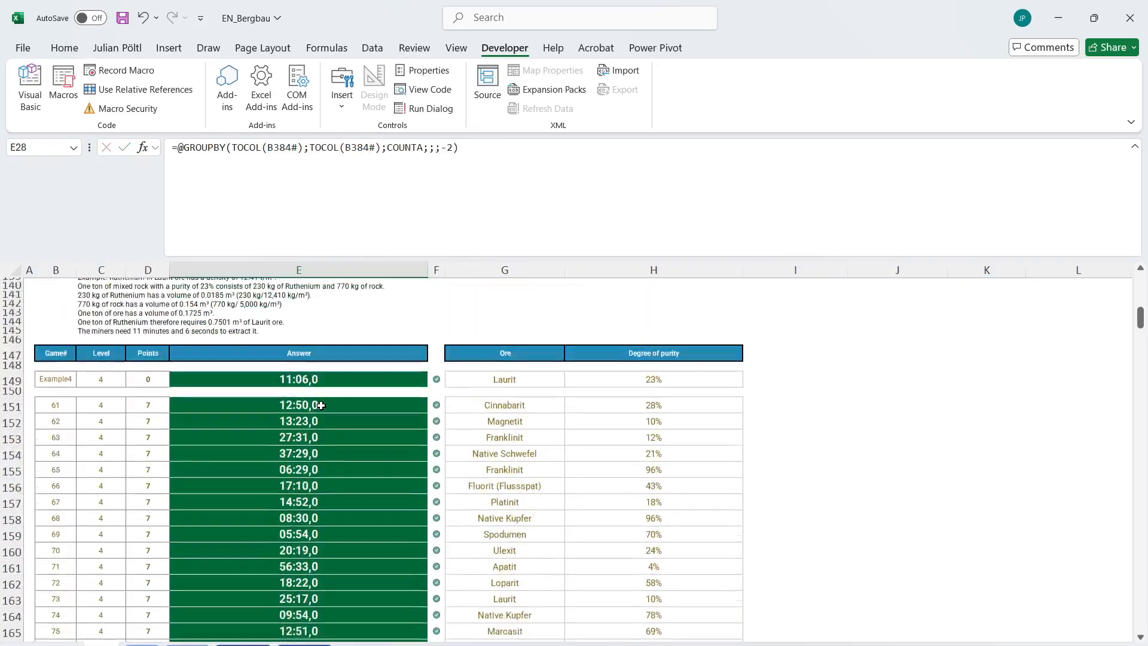
scroll(321, 406, down, 20)
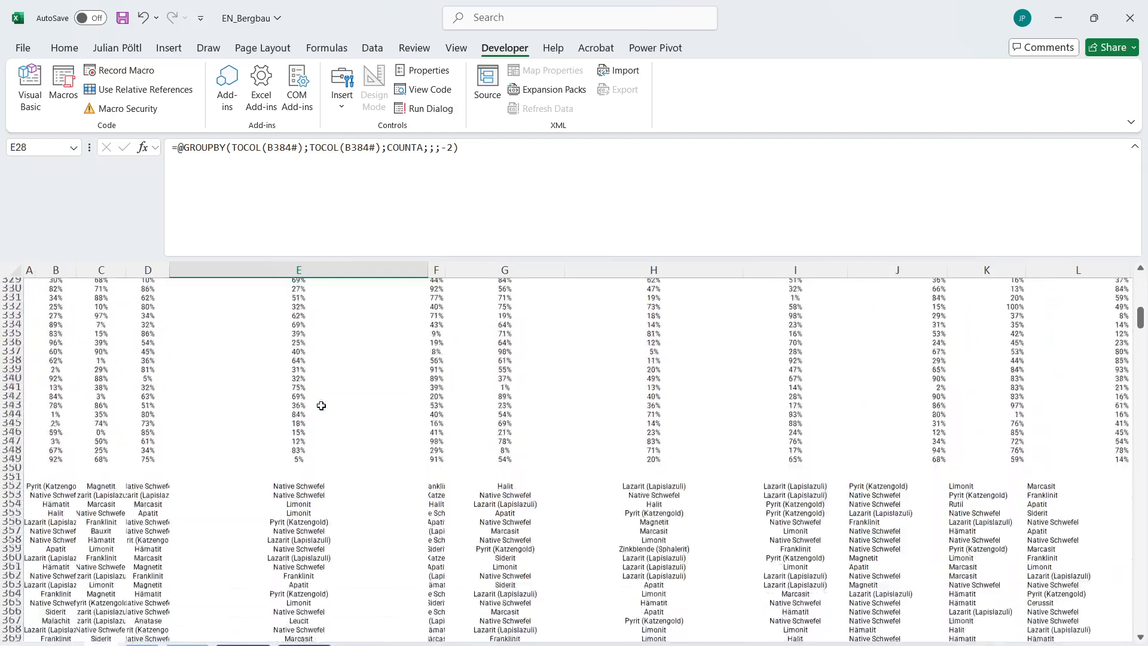
click(53, 370)
click(59, 299)
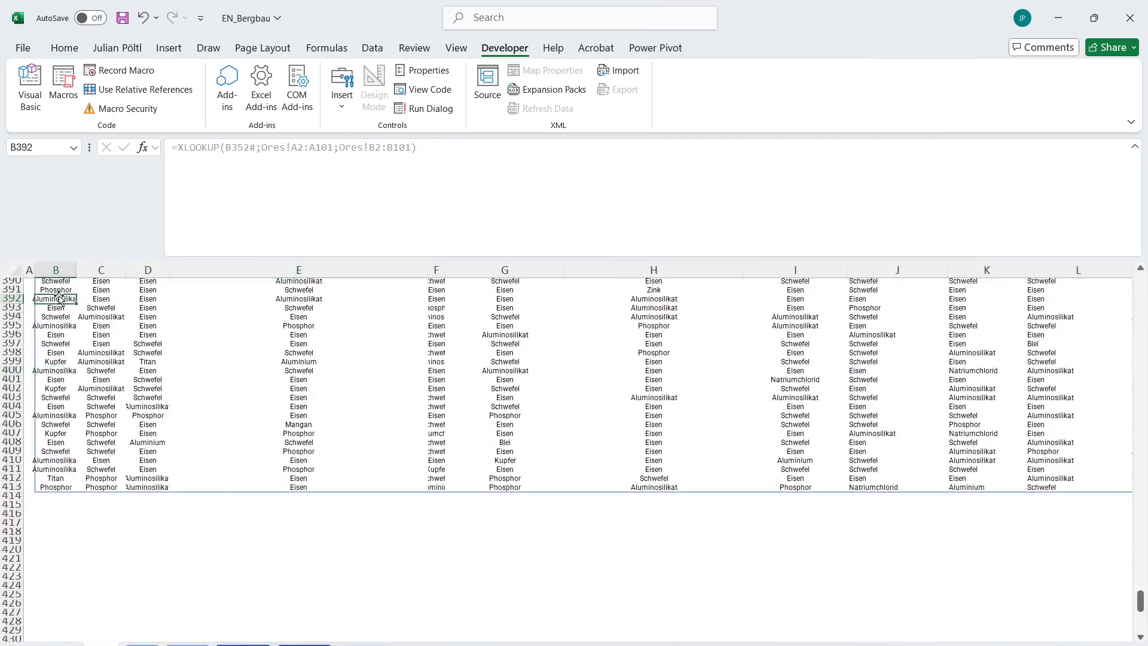
key(ctrl+Down)
key(ctrl+Up)
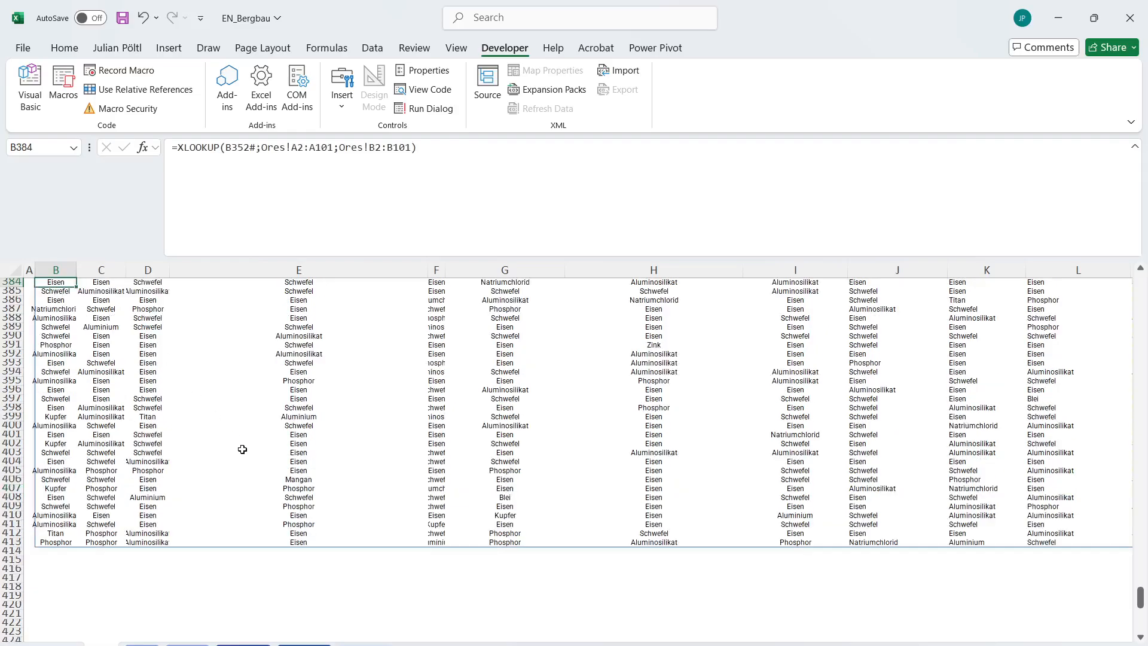
click(323, 179)
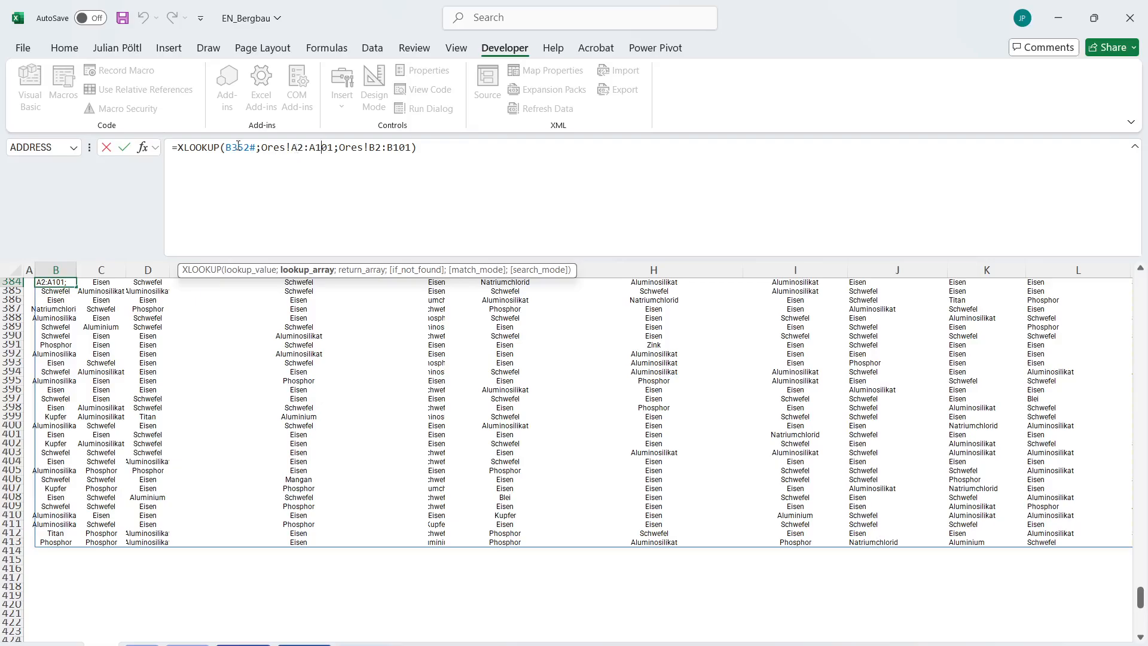
double_click(210, 147)
text(INDEX)
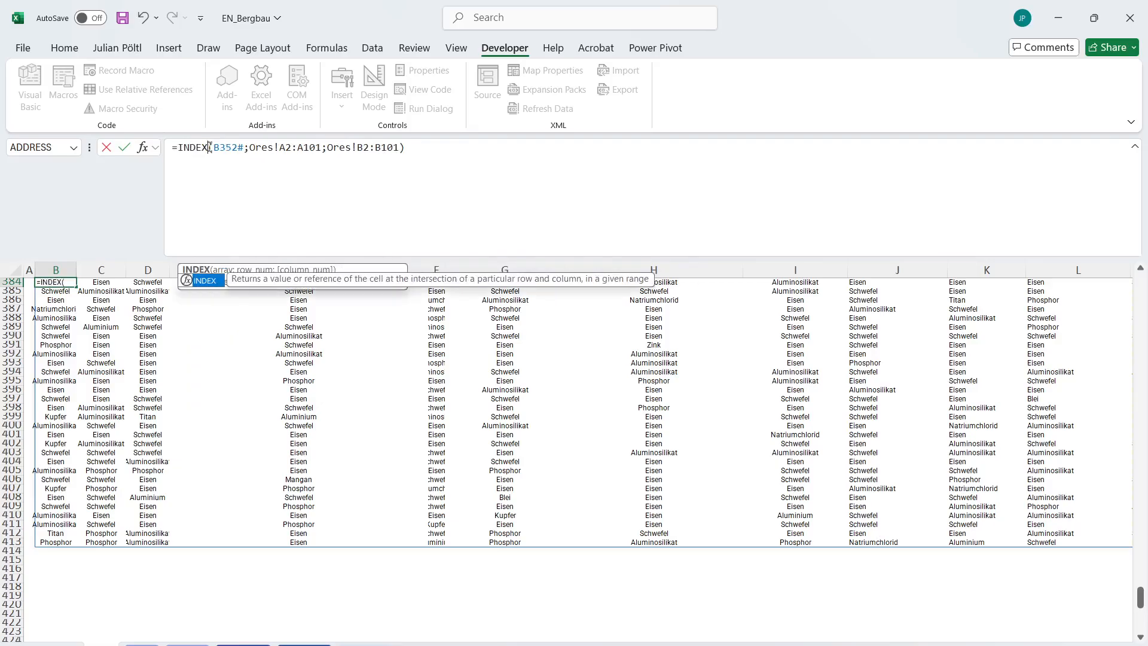
Make Ores!A2:A101 the INDEX array with B352# as the row number, remove the remaining arguments and enter the formula.
double_click(284, 147)
drag(321, 147, 253, 152)
key(ctrl+c)
click(214, 149)
key(ctrl+v)
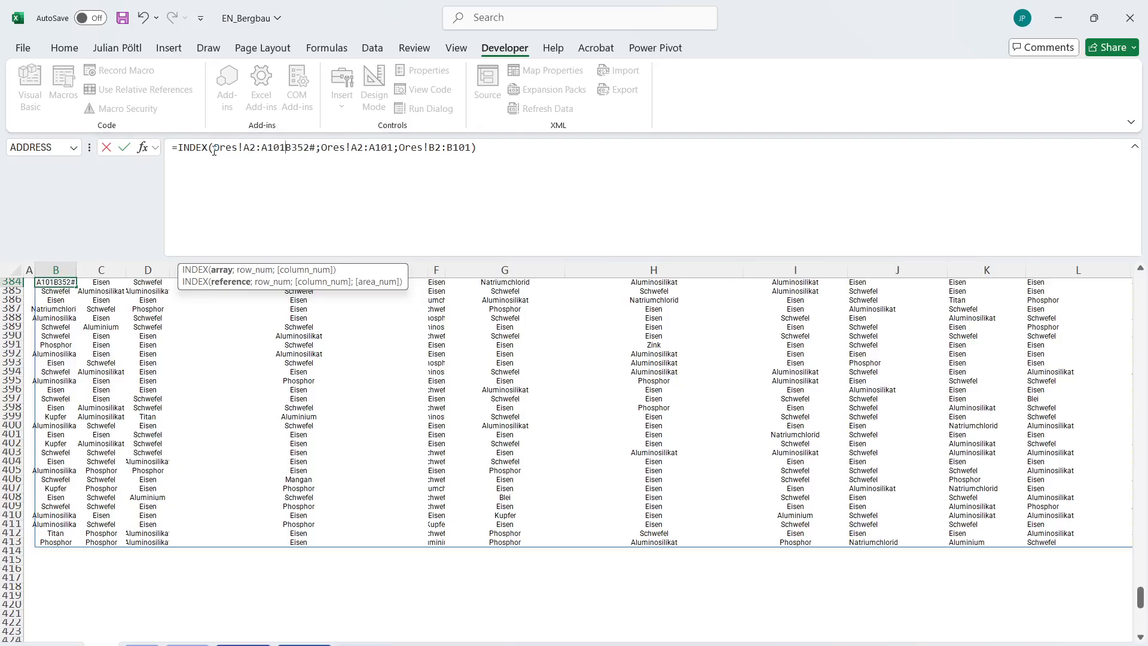
text(;)
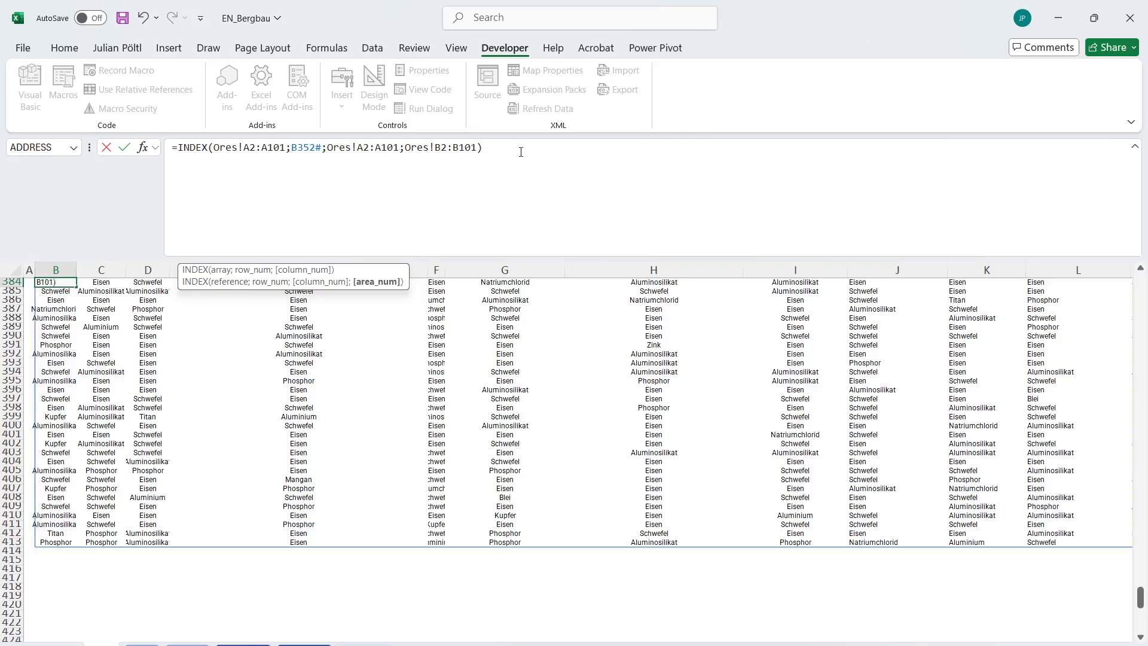
drag(477, 149, 321, 149)
key(BackSpace)
key(Return)
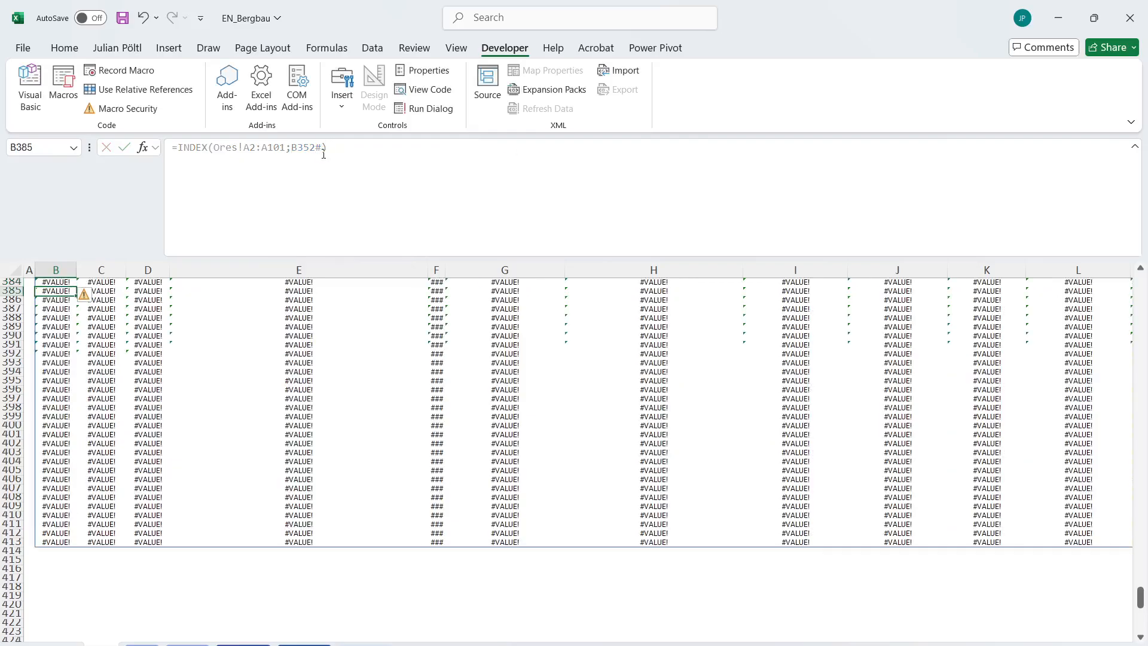
Delete the formula in B384 and check the ore-name formula in B352.
key(Up)
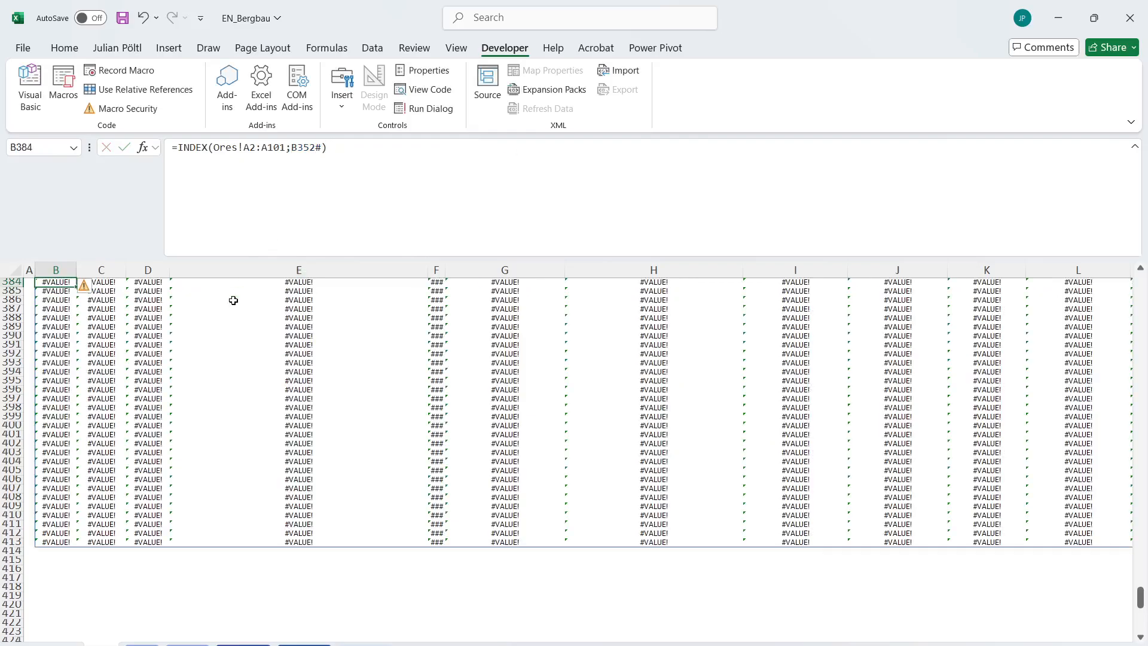
click(297, 164)
scroll(290, 323, up, 10)
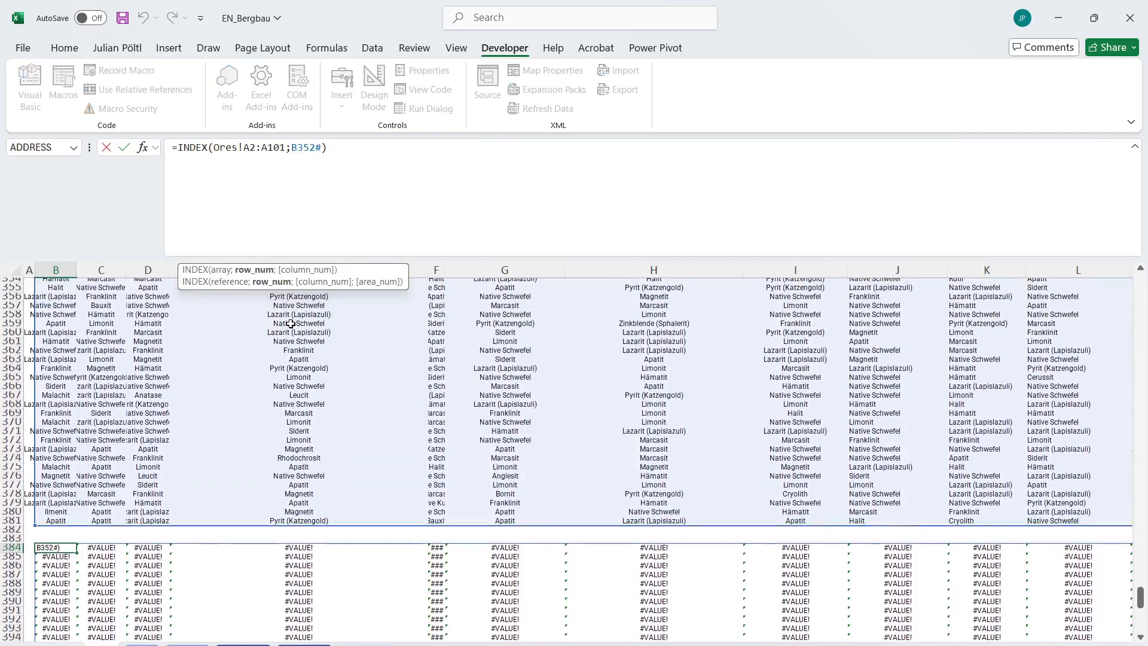
key(Escape)
key(Delete)
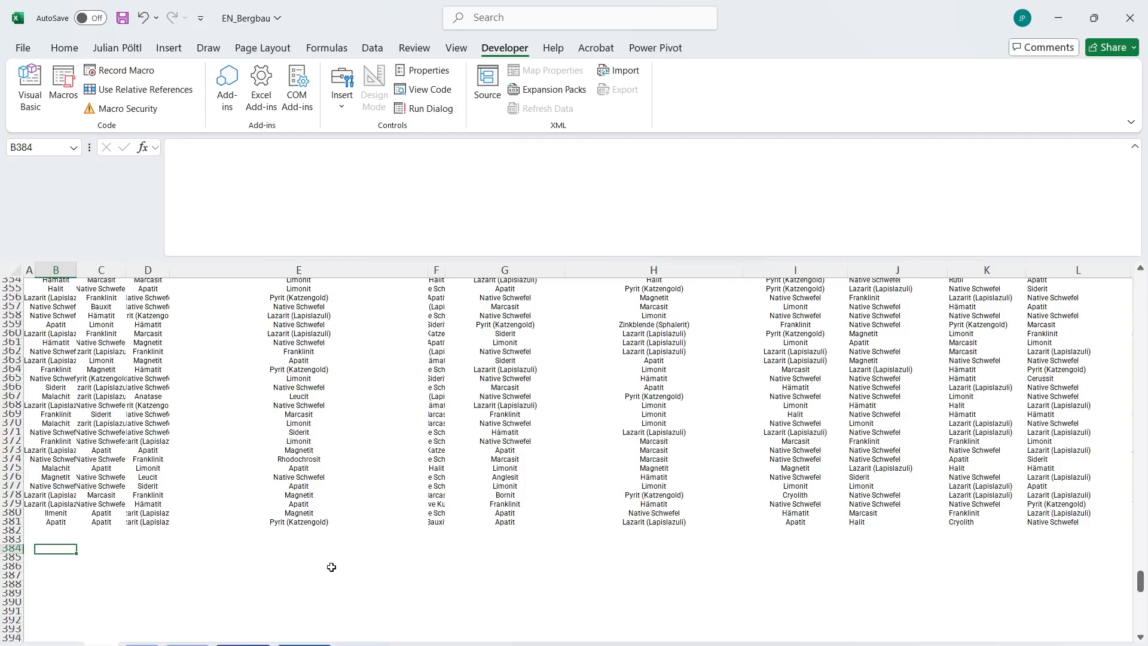
scroll(331, 566, up, 6)
click(101, 502)
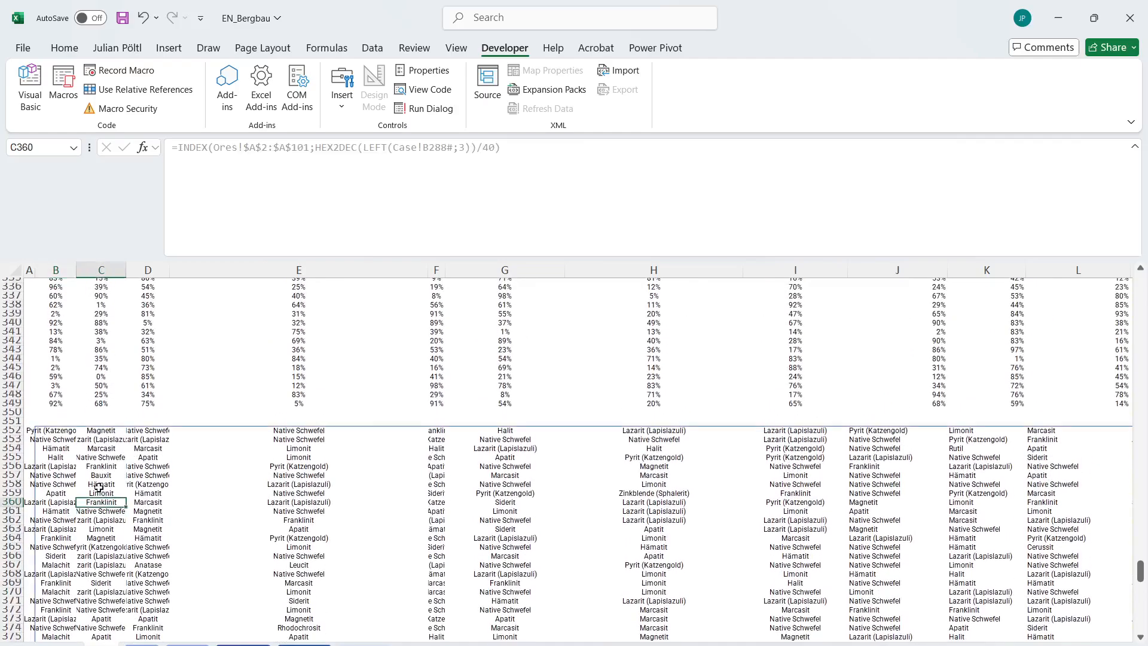
click(53, 432)
scroll(197, 532, up, 20)
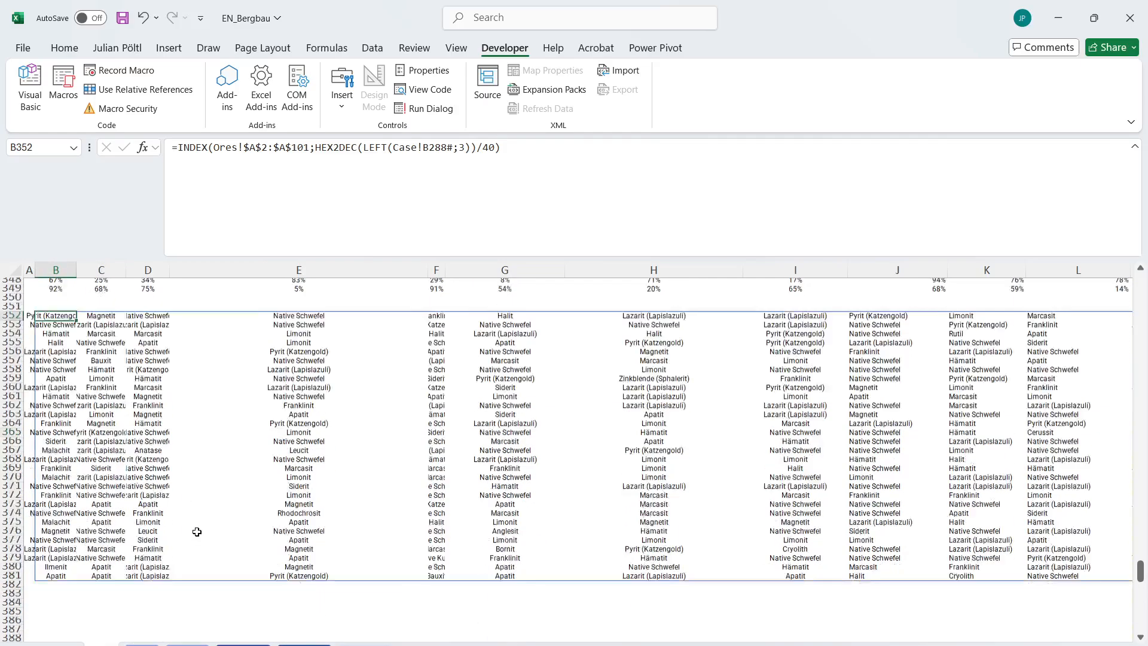
scroll(197, 531, up, 2)
scroll(197, 532, down, 3)
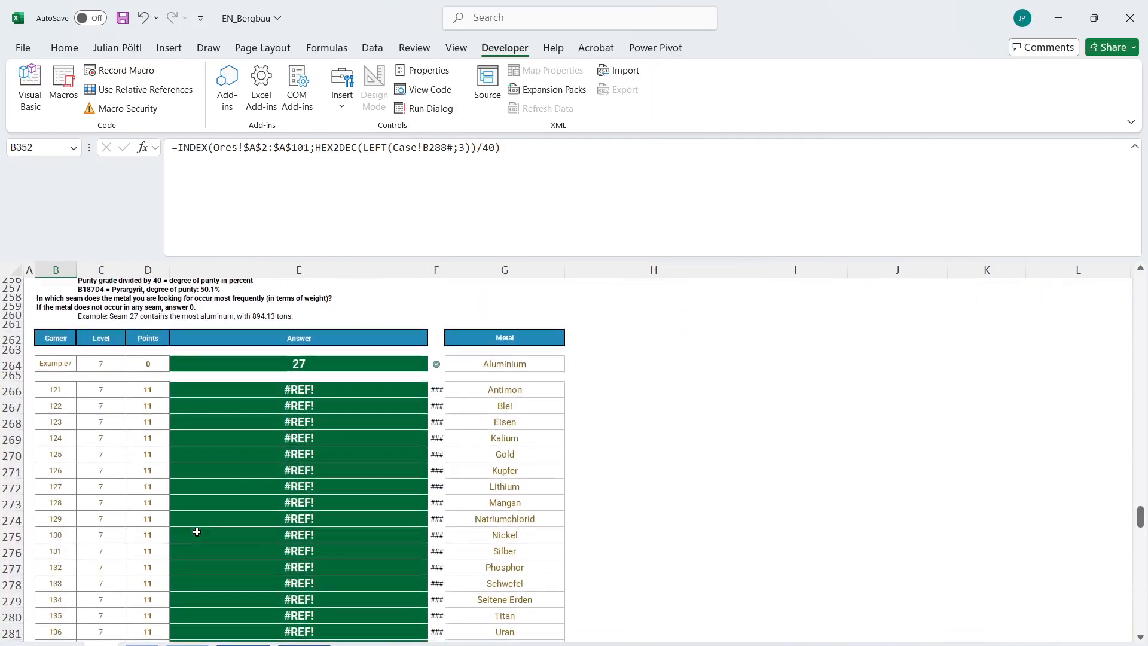
Undo the deletion and the INDEX rewrite of the B384 formula.
key(ctrl+z)
key(ctrl+z)
scroll(294, 440, up, 20)
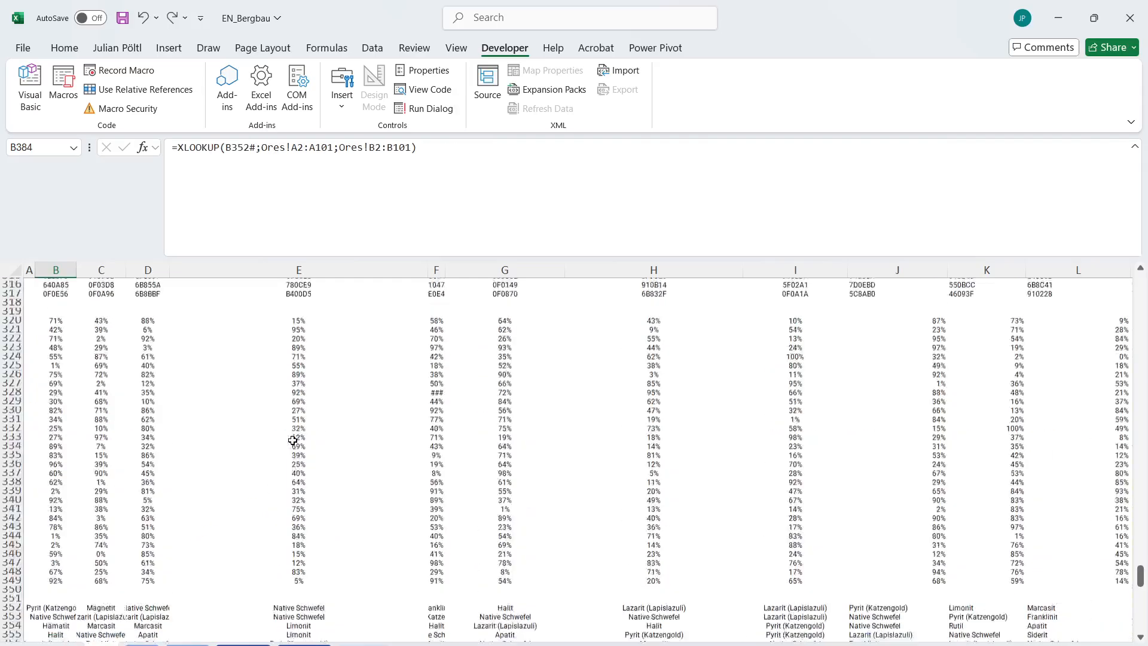
scroll(293, 440, down, 15)
scroll(293, 440, up, 15)
scroll(293, 440, down, 14)
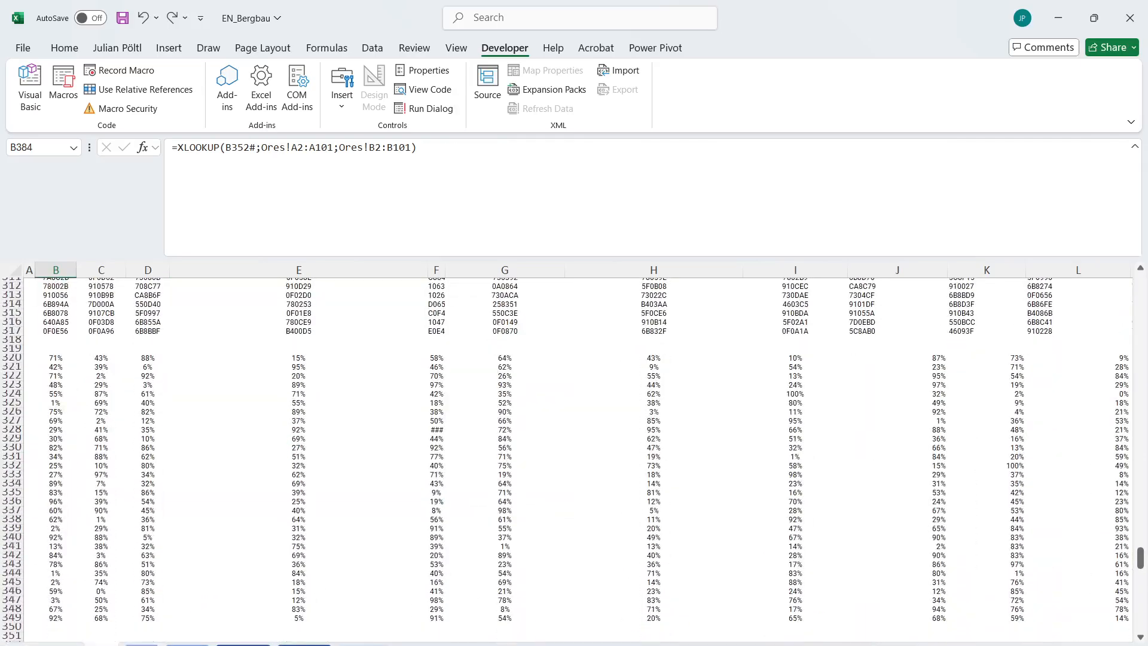
Review the hex codes on the Coliery 2 sheet and the decoded ore names in the block starting at B435.
click(304, 644)
scroll(318, 462, down, 20)
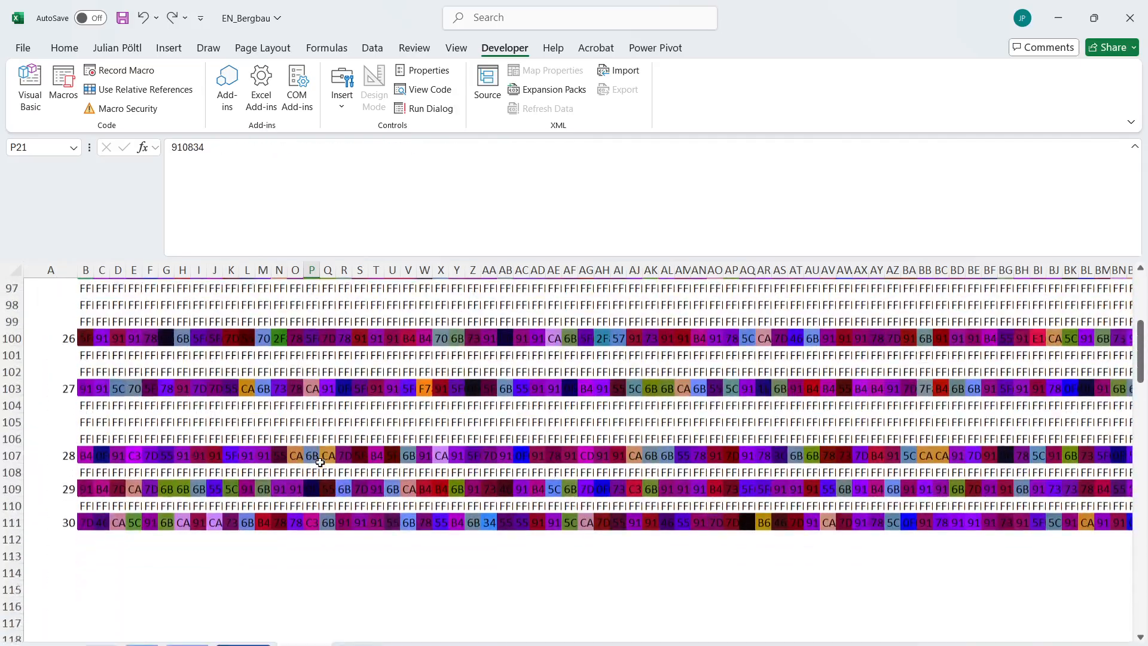
scroll(319, 463, up, 6)
scroll(320, 463, down, 5)
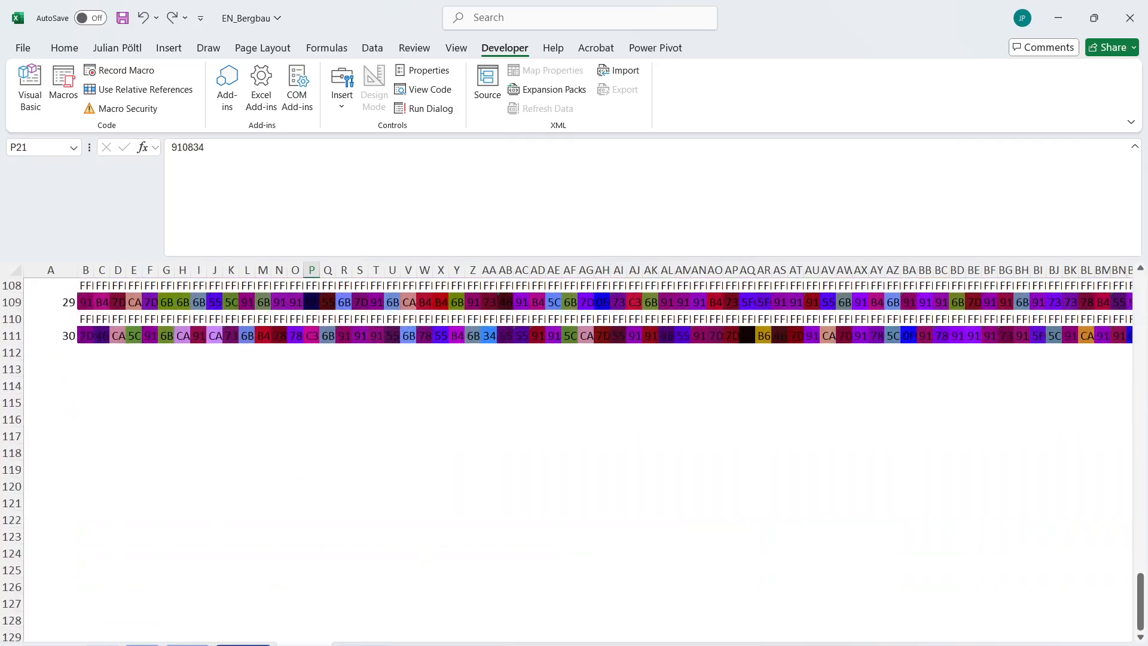
click(102, 643)
scroll(252, 477, down, 20)
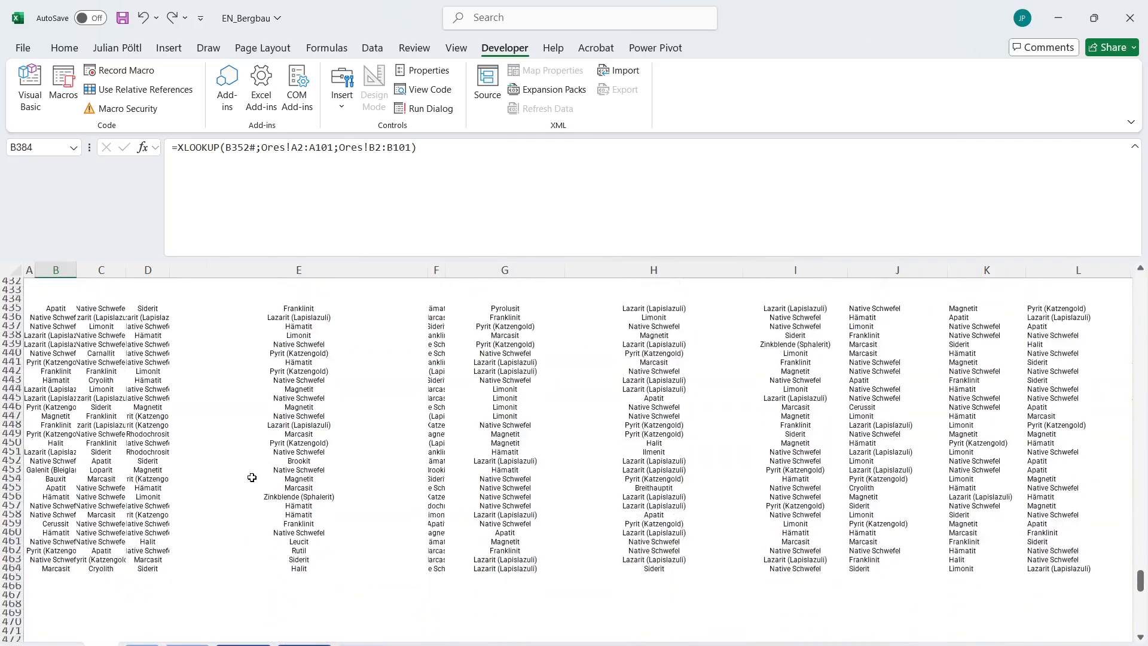
click(121, 407)
Point the first TOCOL in the Bonus 5 formula in E28 to the spilled range B435#.
scroll(309, 439, up, 20)
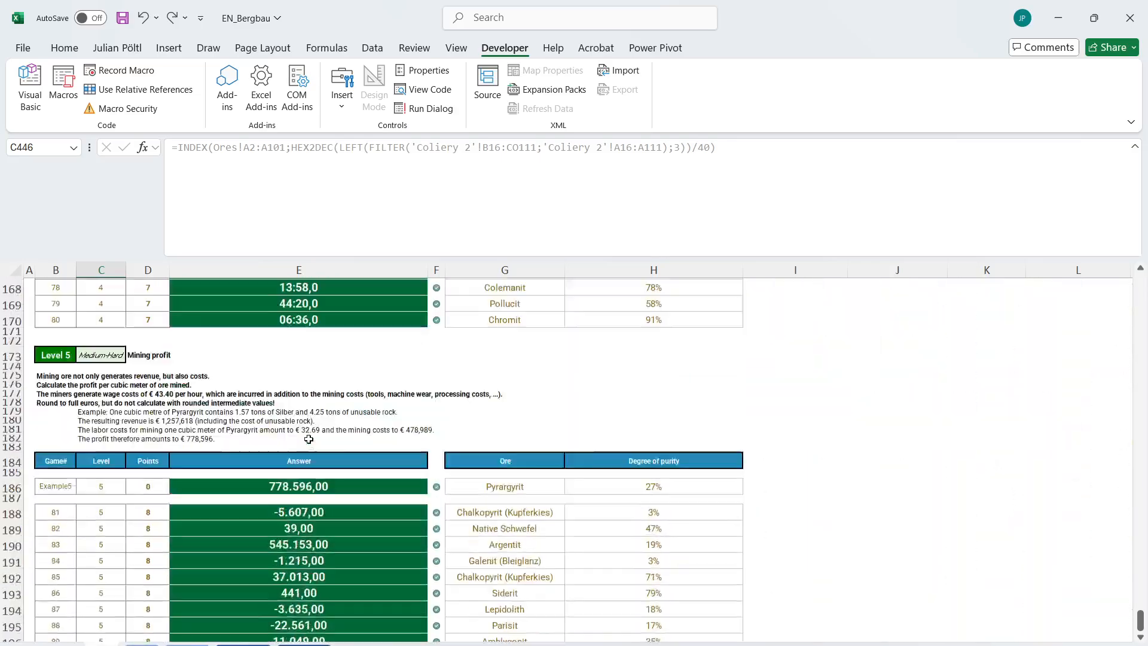
scroll(308, 440, down, 5)
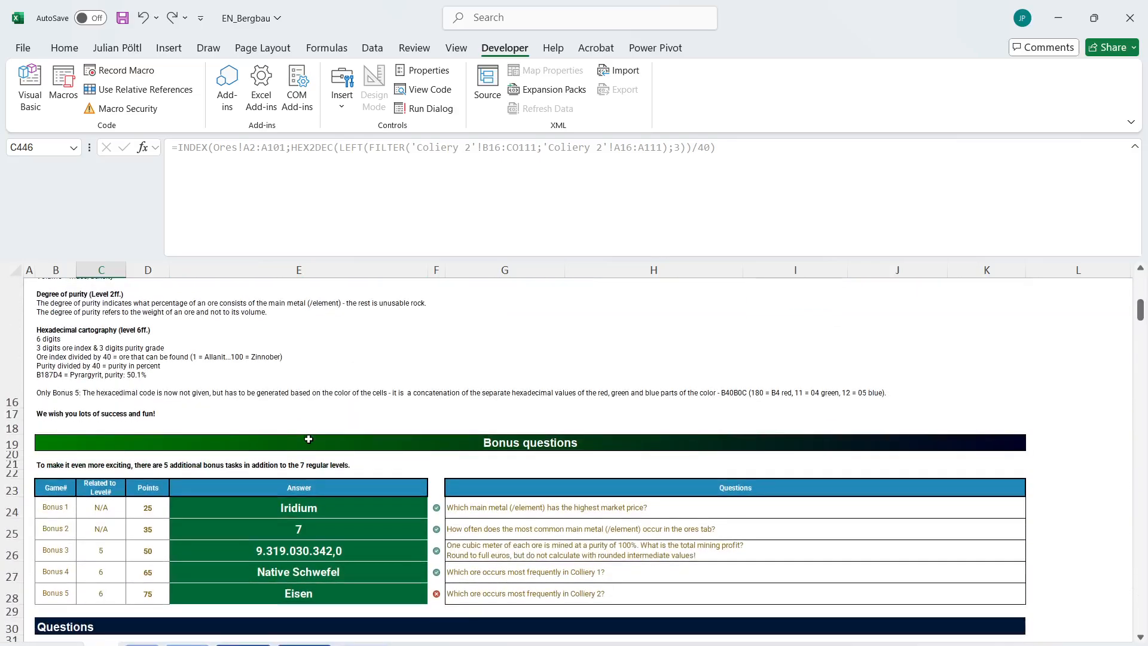
click(296, 598)
double_click(282, 147)
scroll(257, 491, down, 20)
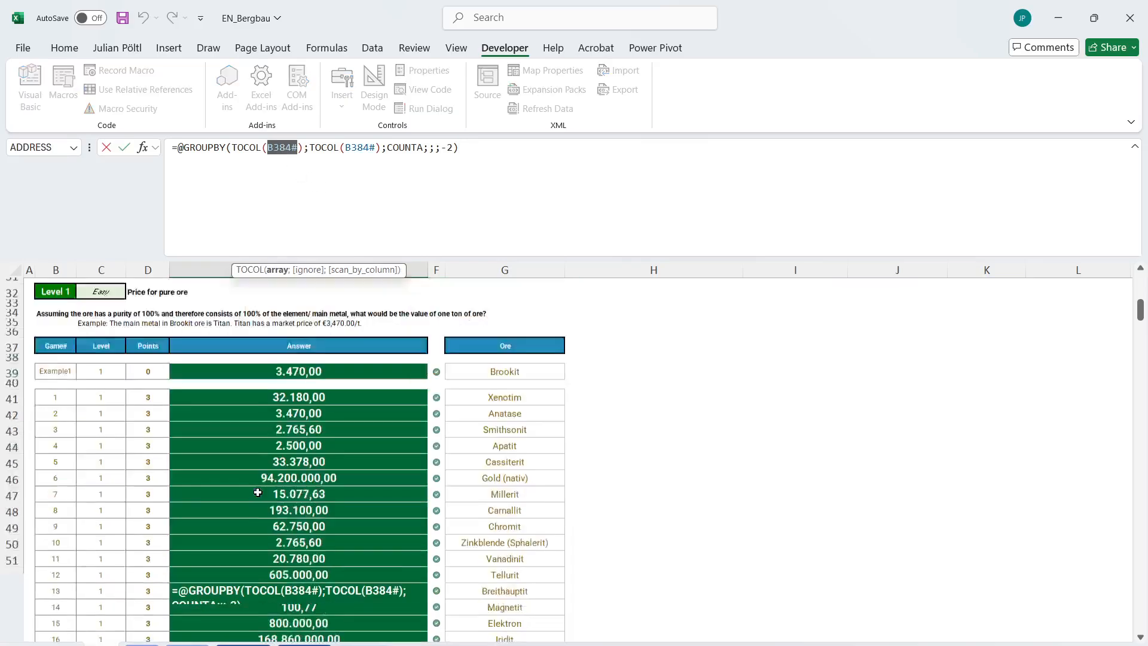
scroll(257, 491, down, 20)
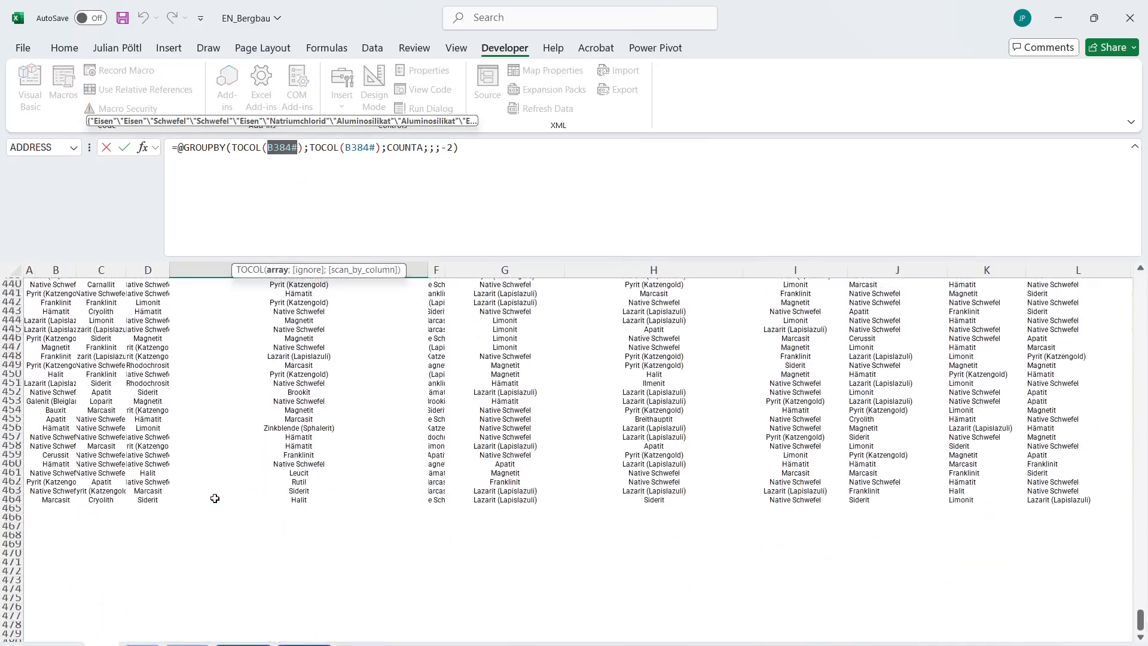
click(53, 500)
key(ctrl+shift+Up)
key(ctrl+shift+Right)
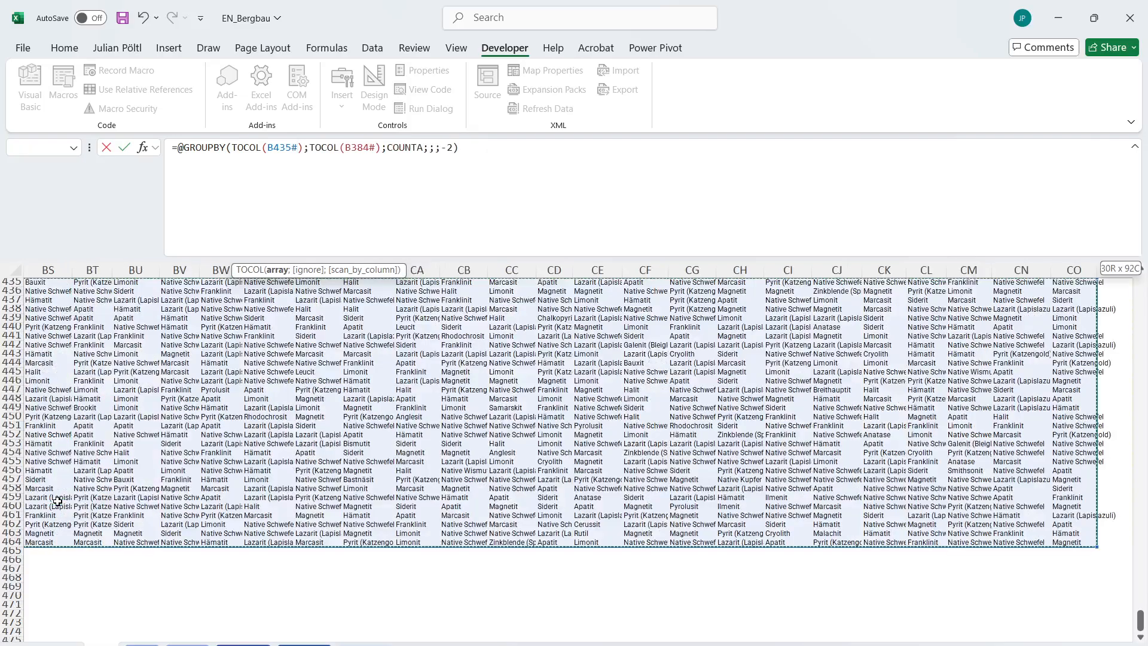
Use B435# in the second TOCOL too, enter the Bonus 5 formula and select the Bonus 4 and 5 answers.
double_click(282, 147)
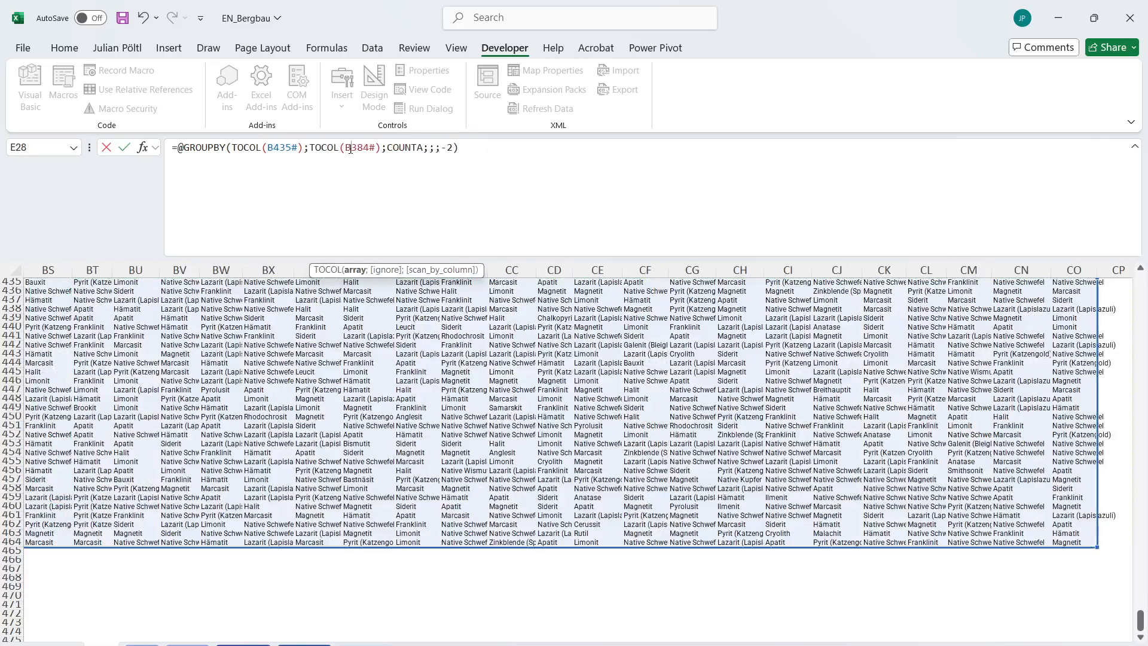
double_click(351, 147)
key(Return)
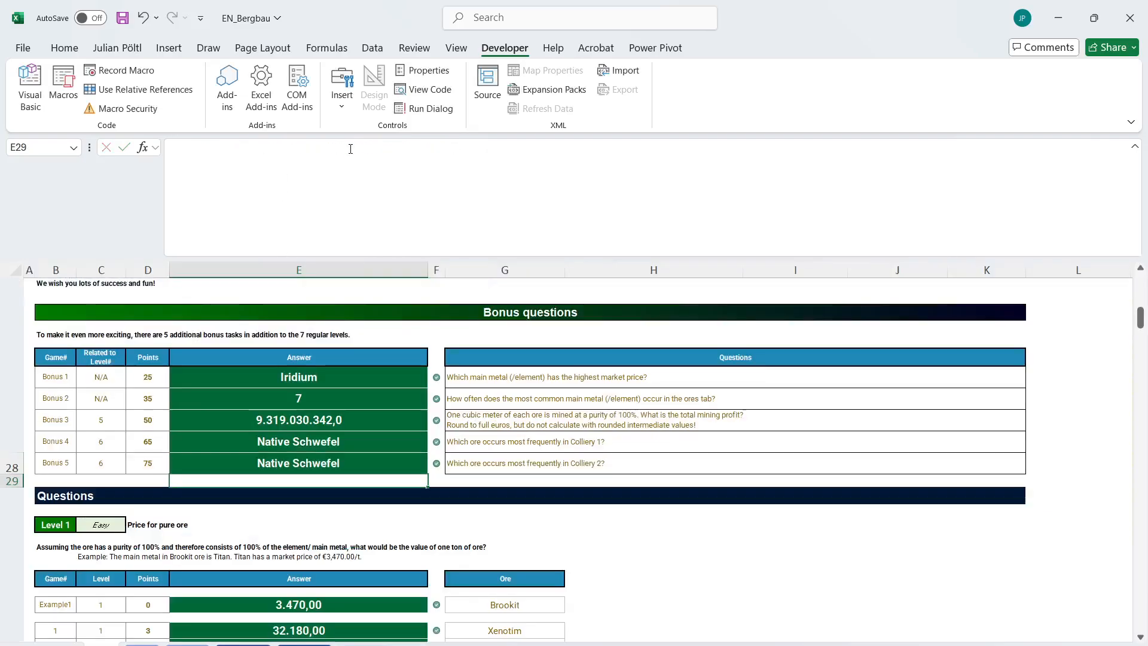
click(354, 468)
shift+click(339, 439)
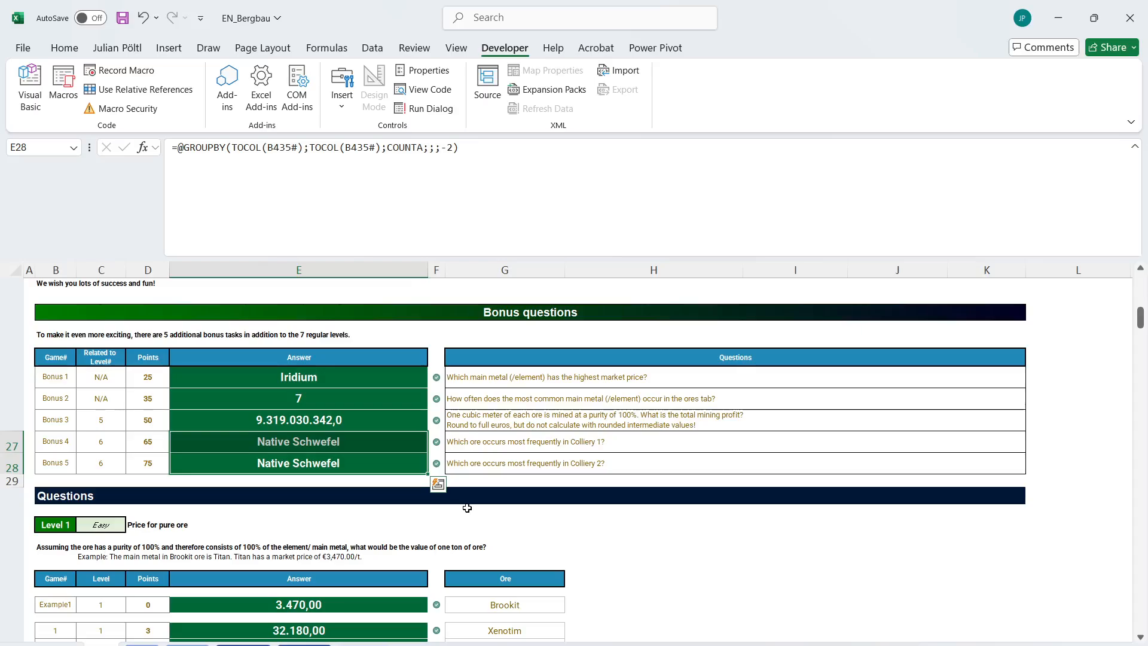
Review the coloured hex codes on the Coliery 2 sheet, the bonus answers with the E27 formula, and the completed levels on the case sheet.
click(305, 644)
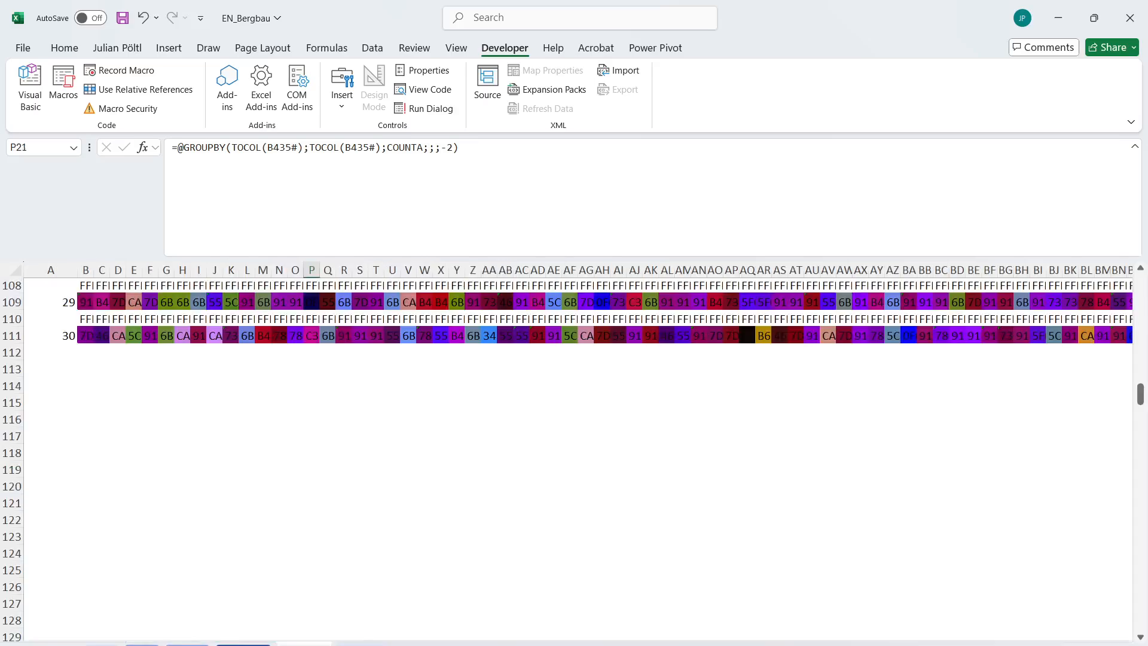
scroll(404, 449, up, 20)
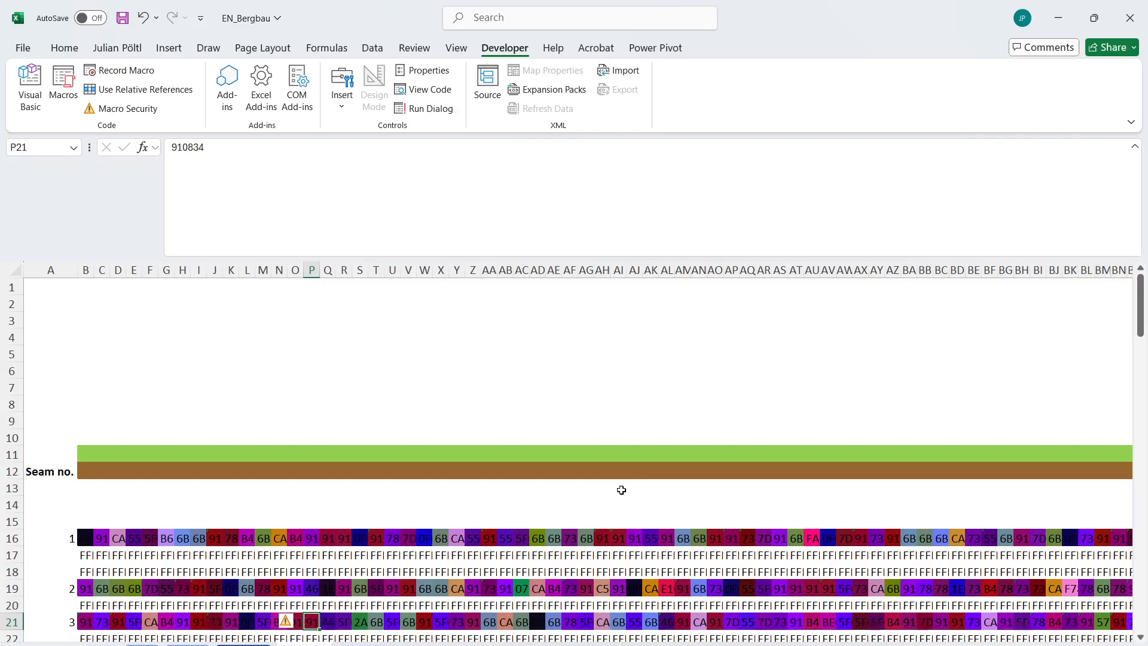
click(100, 644)
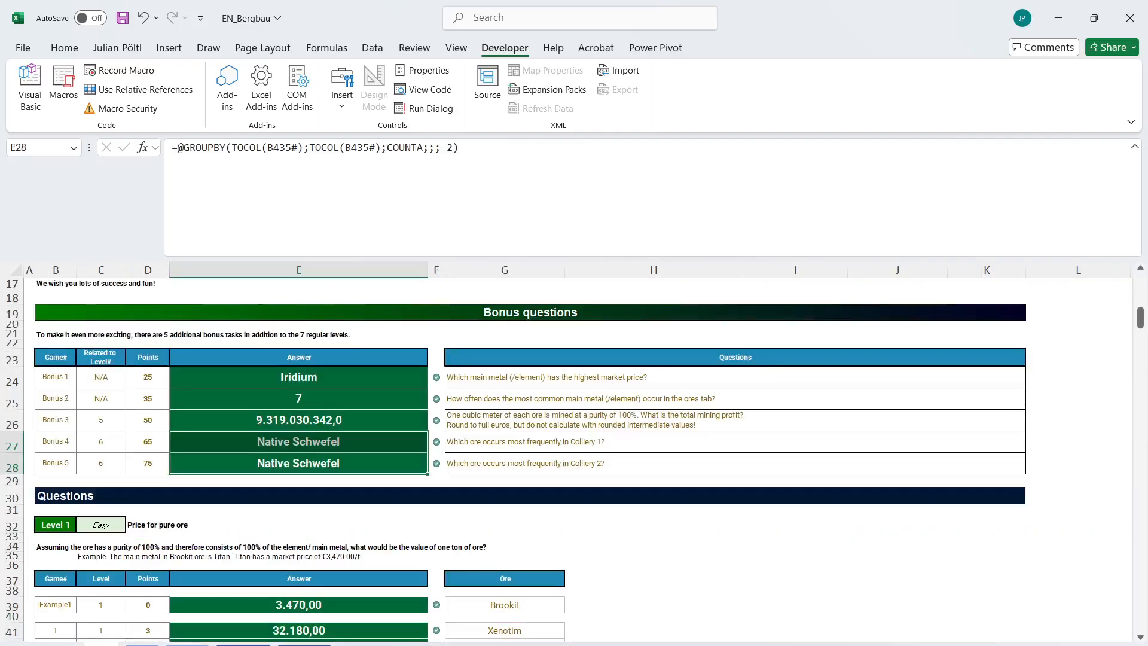
scroll(402, 434, up, 1)
click(375, 492)
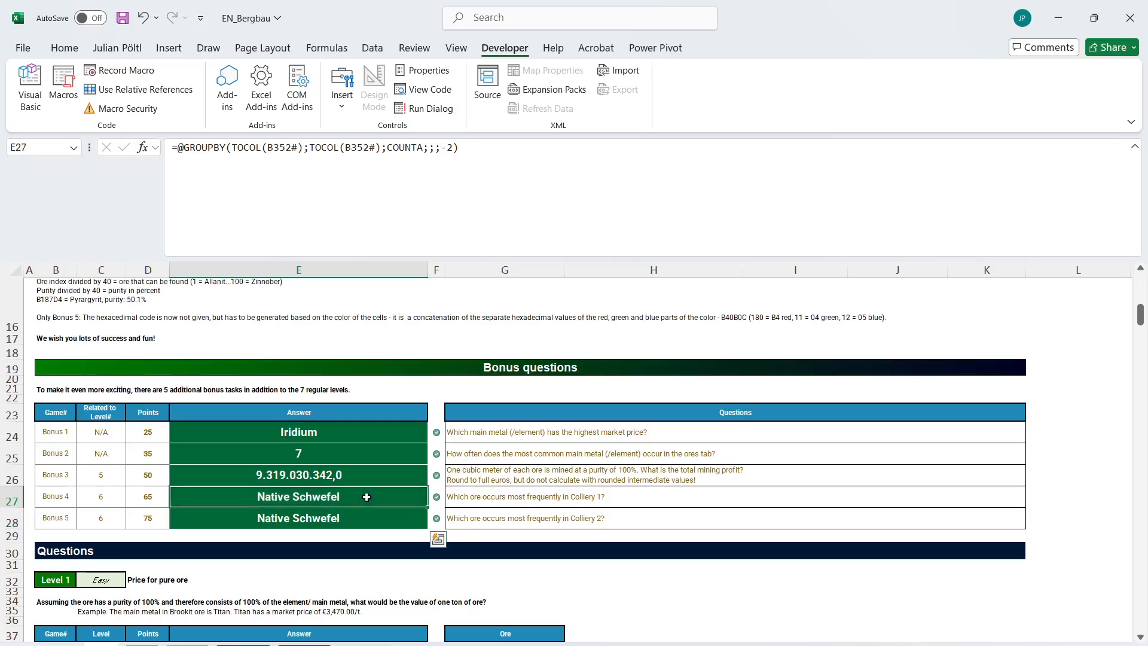
scroll(553, 528, down, 20)
scroll(553, 528, up, 20)
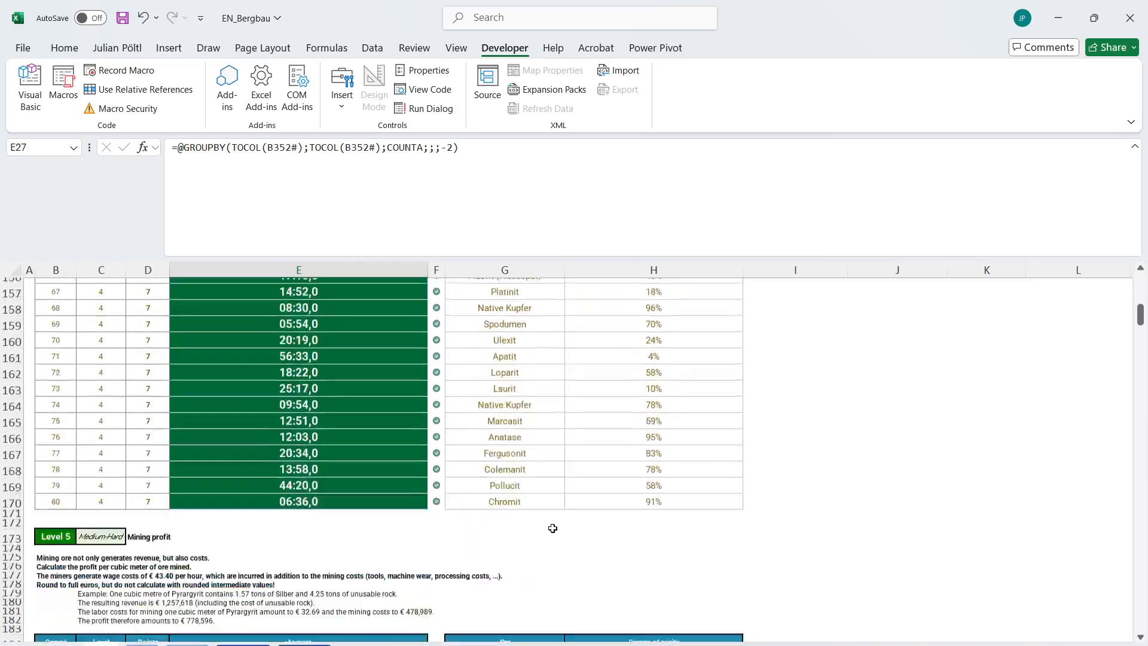
key(alt+Tab)
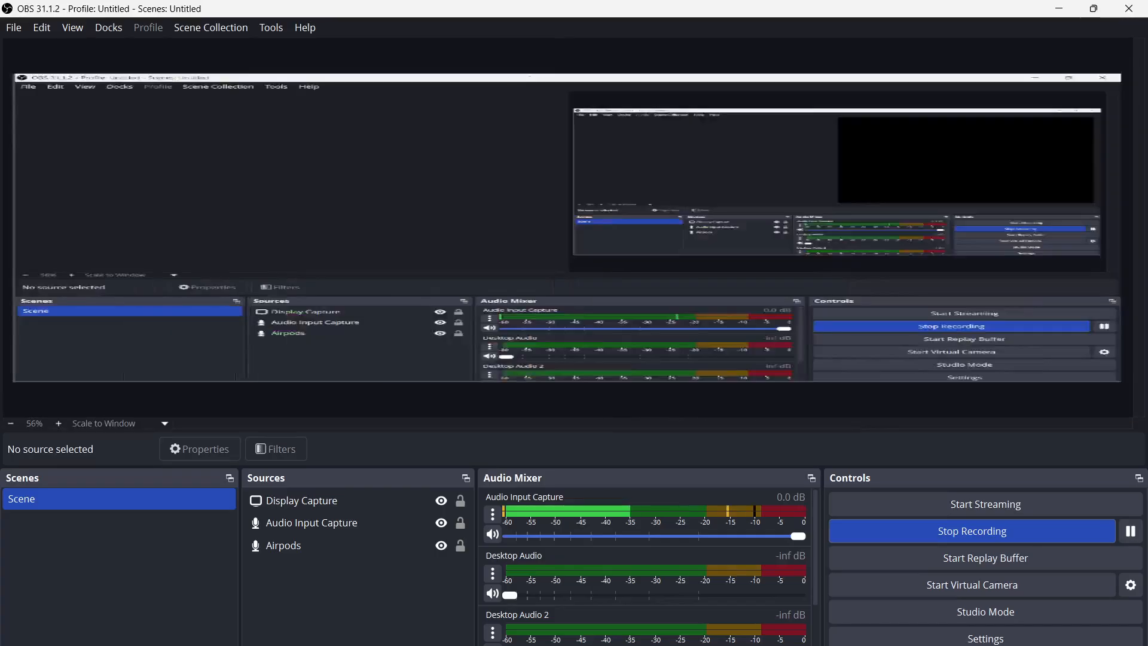
key(alt+Tab)
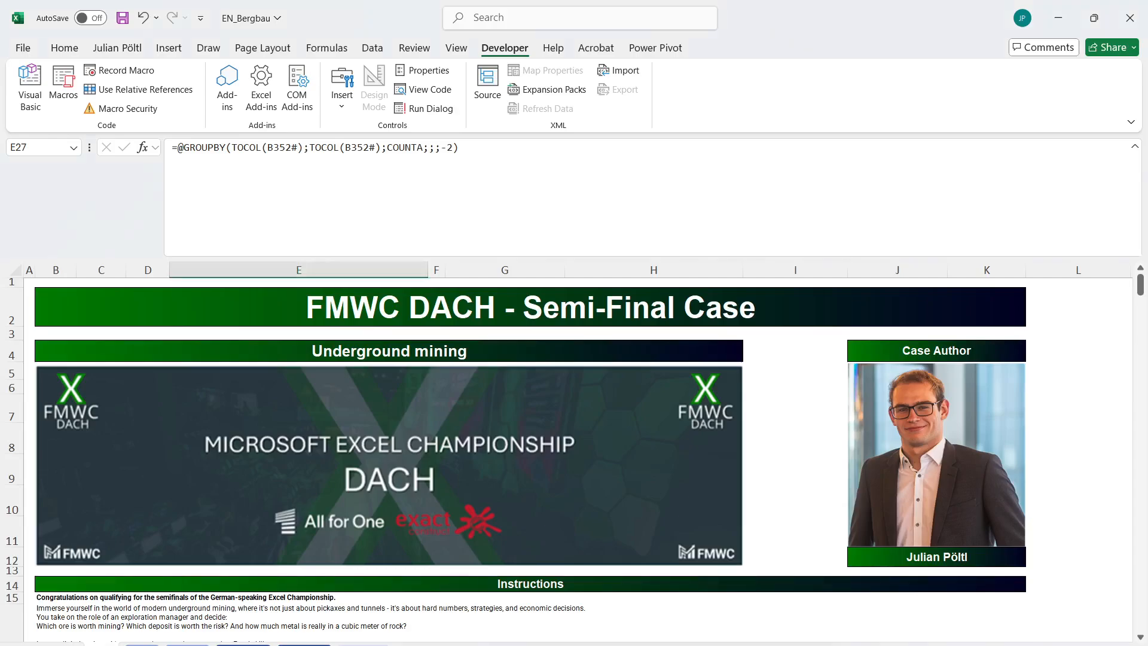
click(777, 457)
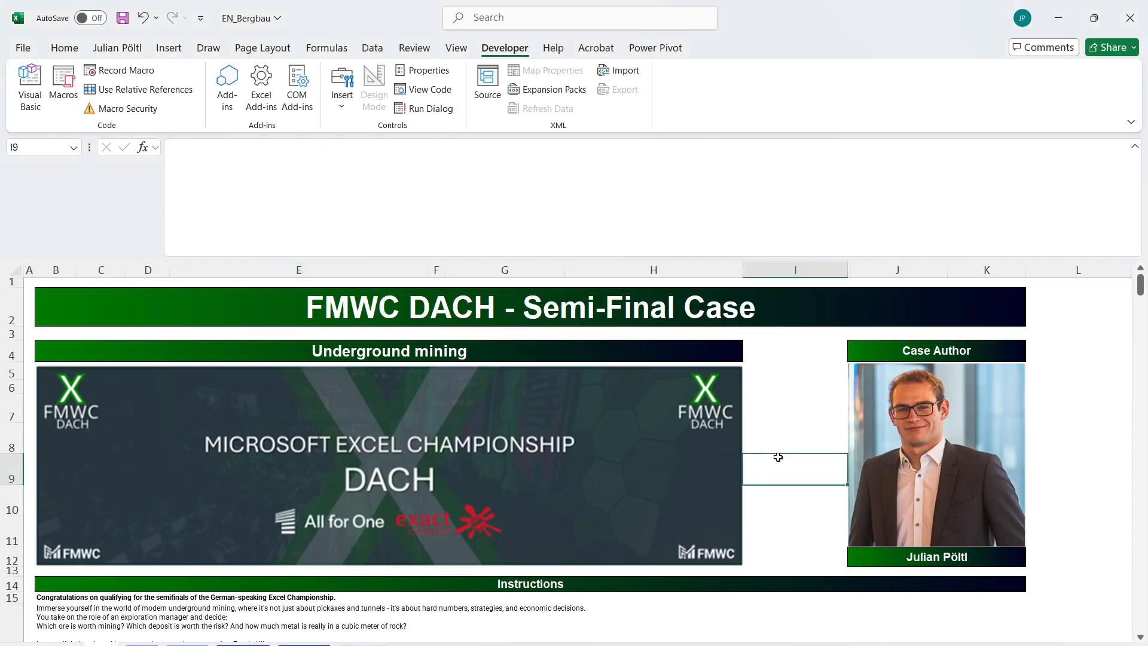
click(537, 332)
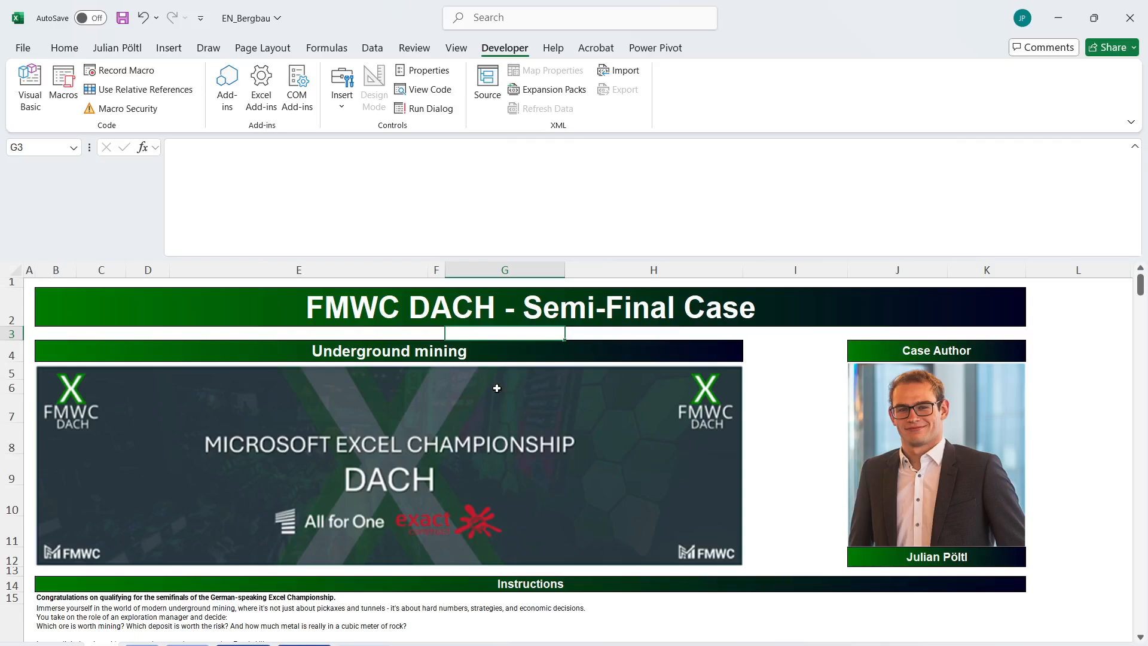
scroll(811, 402, down, 1)
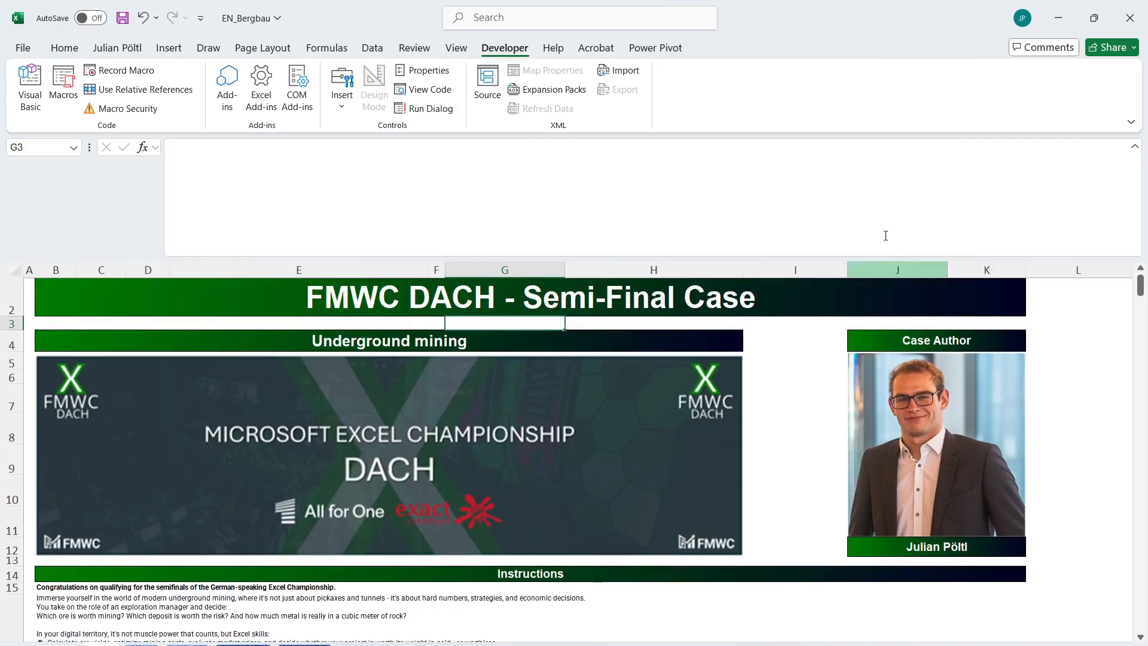